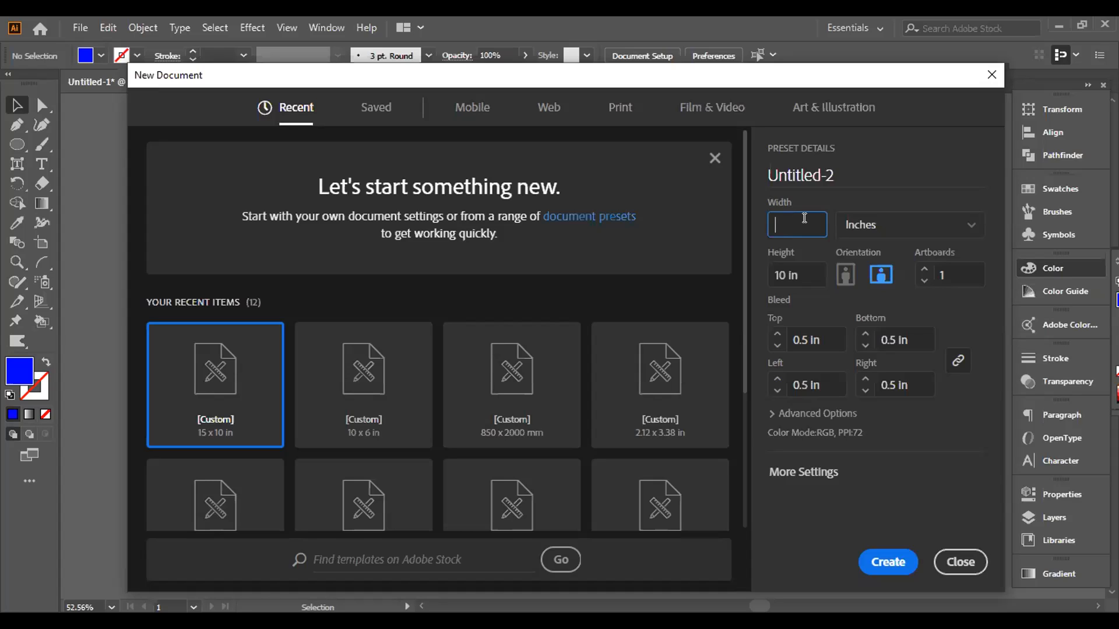
# Create a new landscape document 16 in wide and 10 in high with 0.5 in bleed on all sides.
pyautogui.write('16')
pyautogui.click(886, 564)
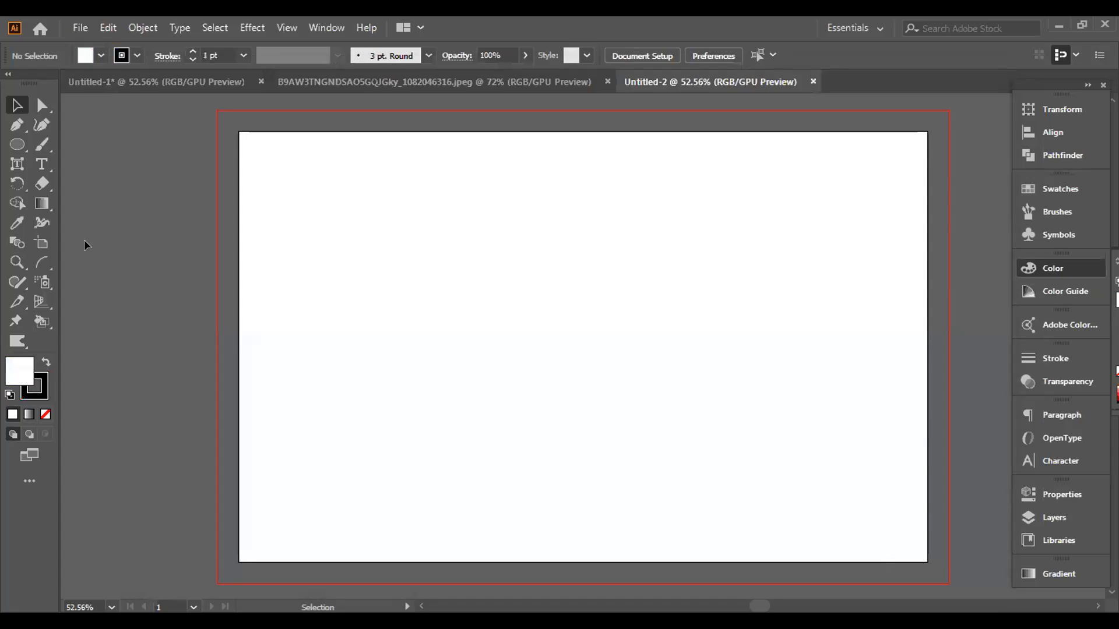
# Draw a rectangle 7.5 in wide and 10 in high on the artboard.
pyautogui.click(17, 145)
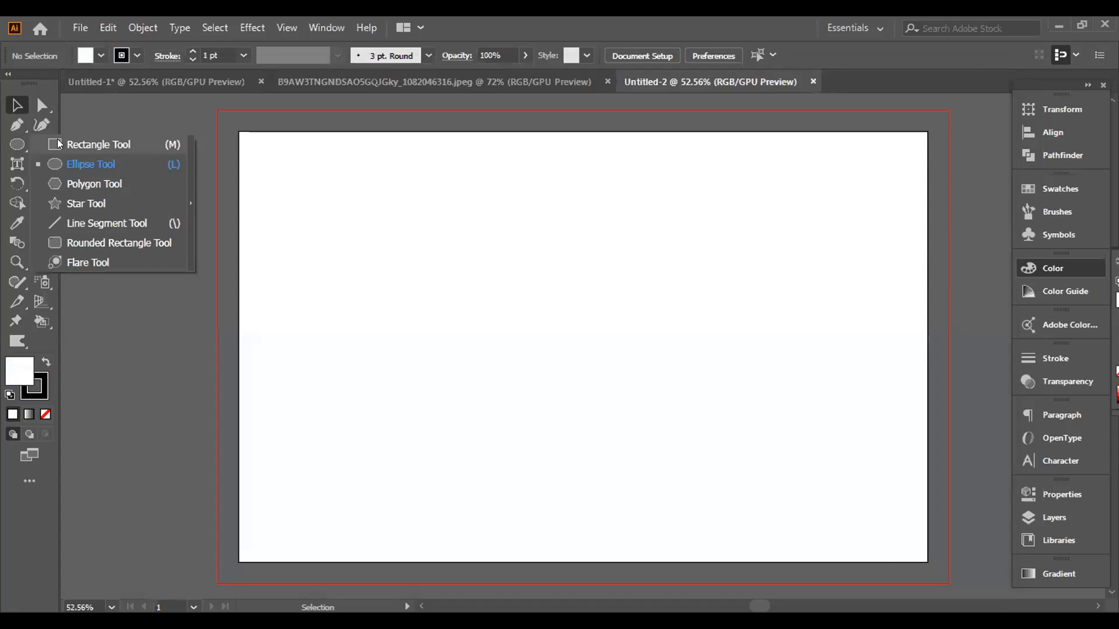
pyautogui.click(60, 145)
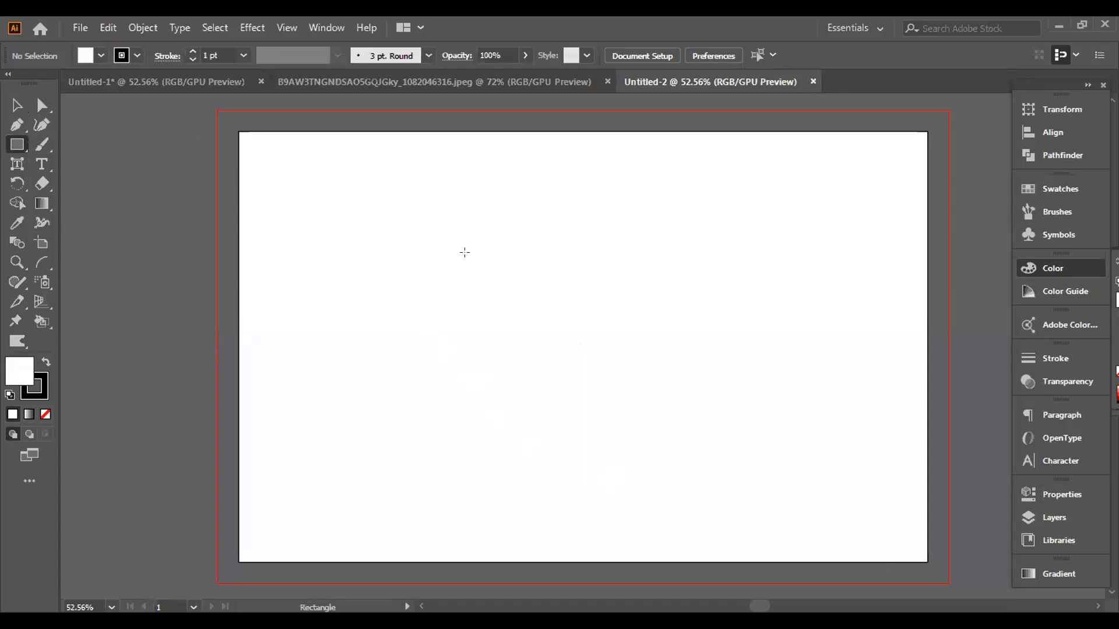
pyautogui.click(464, 252)
pyautogui.press('BackSpace')
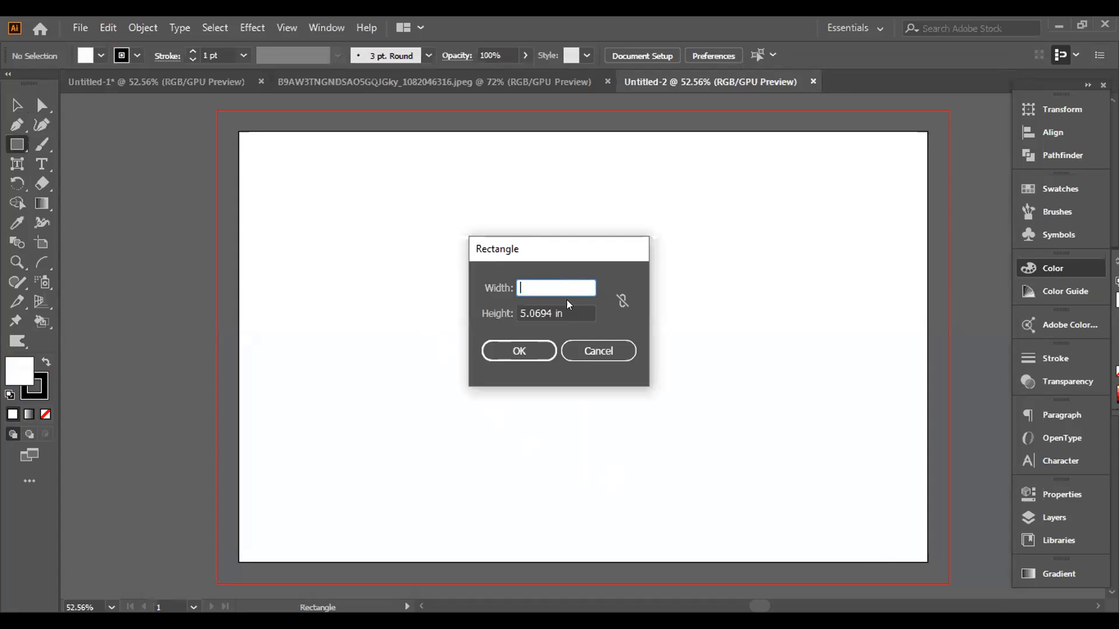
pyautogui.write('7.6')
pyautogui.press('BackSpace')
pyautogui.write('5')
pyautogui.press('Return')
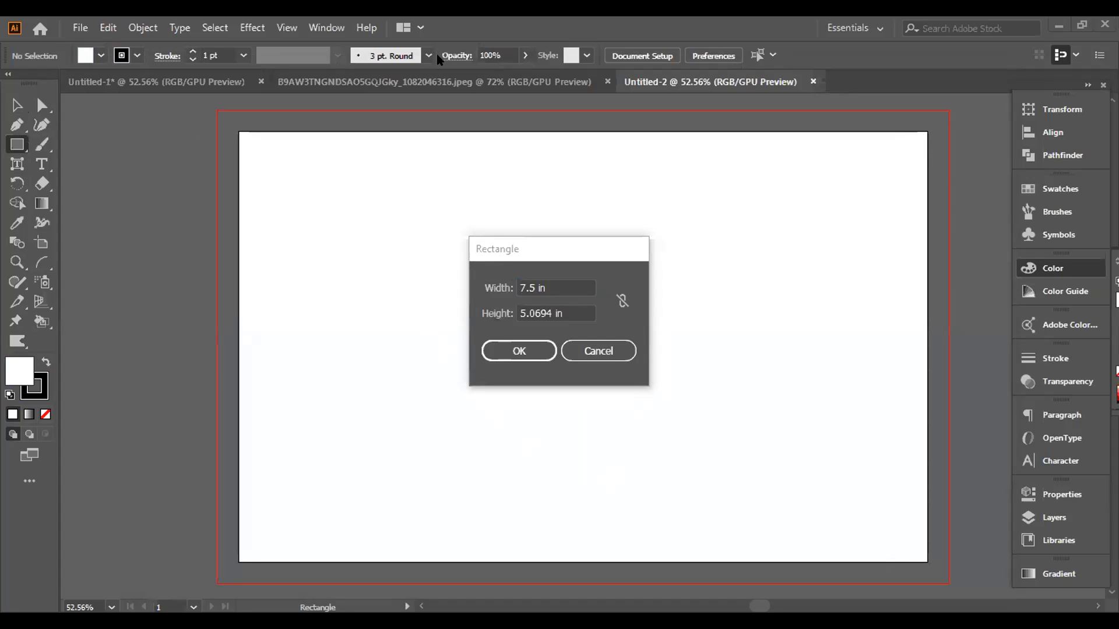
pyautogui.click(579, 314)
pyautogui.press('BackSpace')
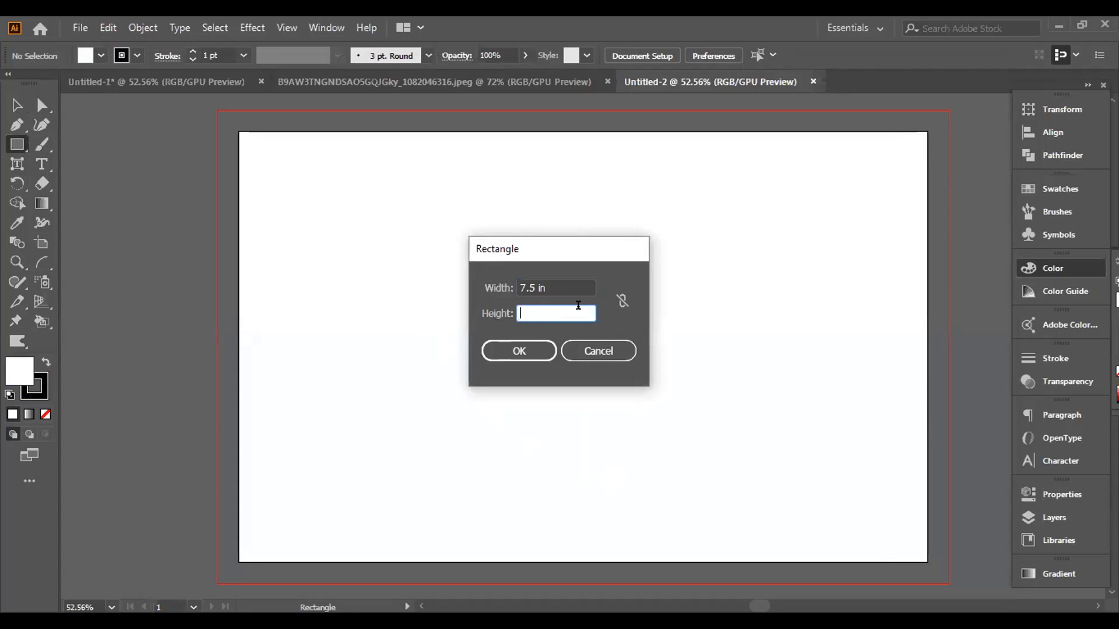
pyautogui.write('10')
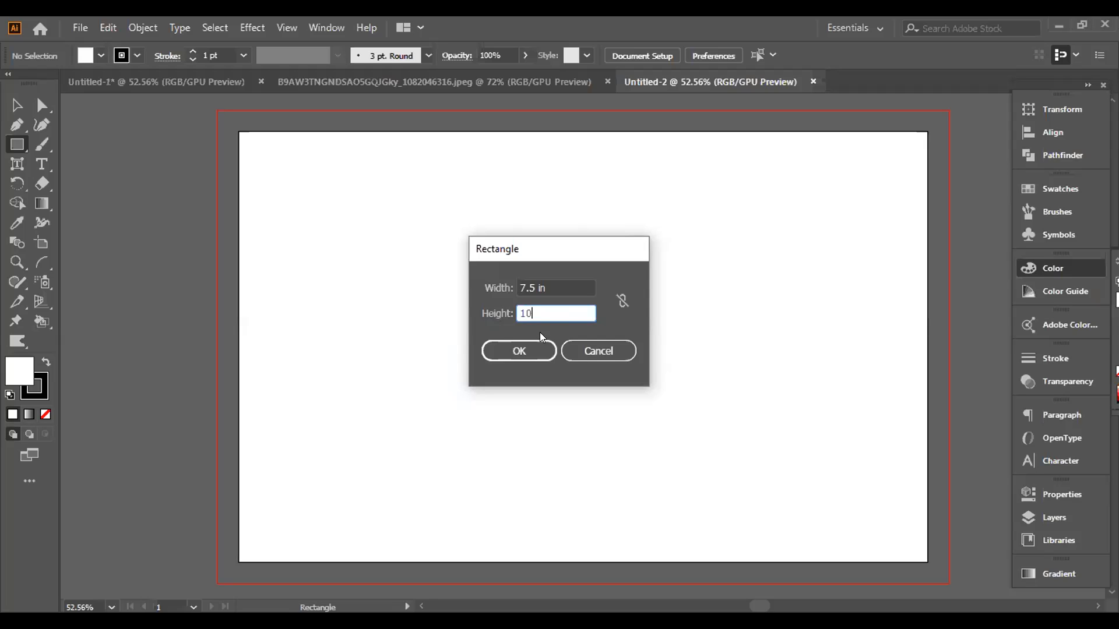
pyautogui.click(515, 351)
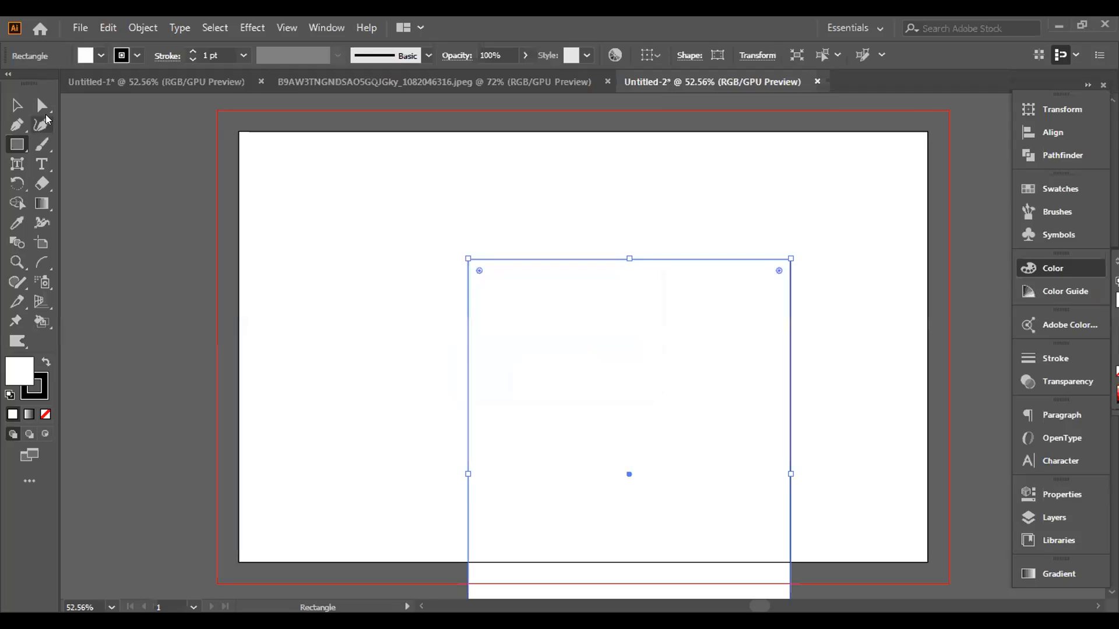
# Fill the 7.5 × 10 in rectangle with cyan.
pyautogui.click(99, 56)
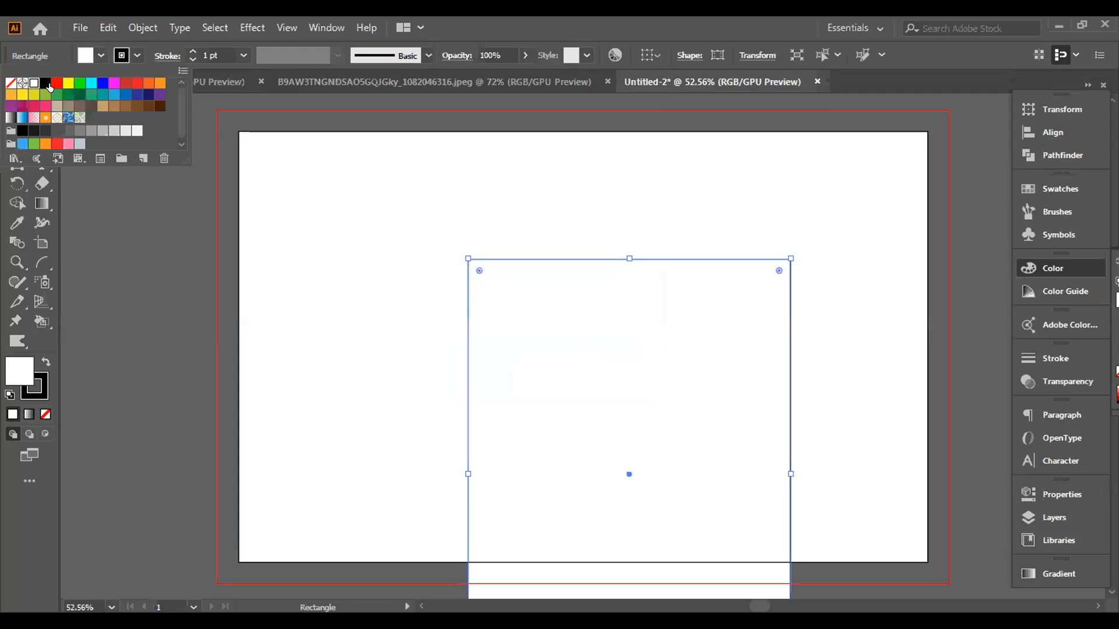
pyautogui.click(91, 82)
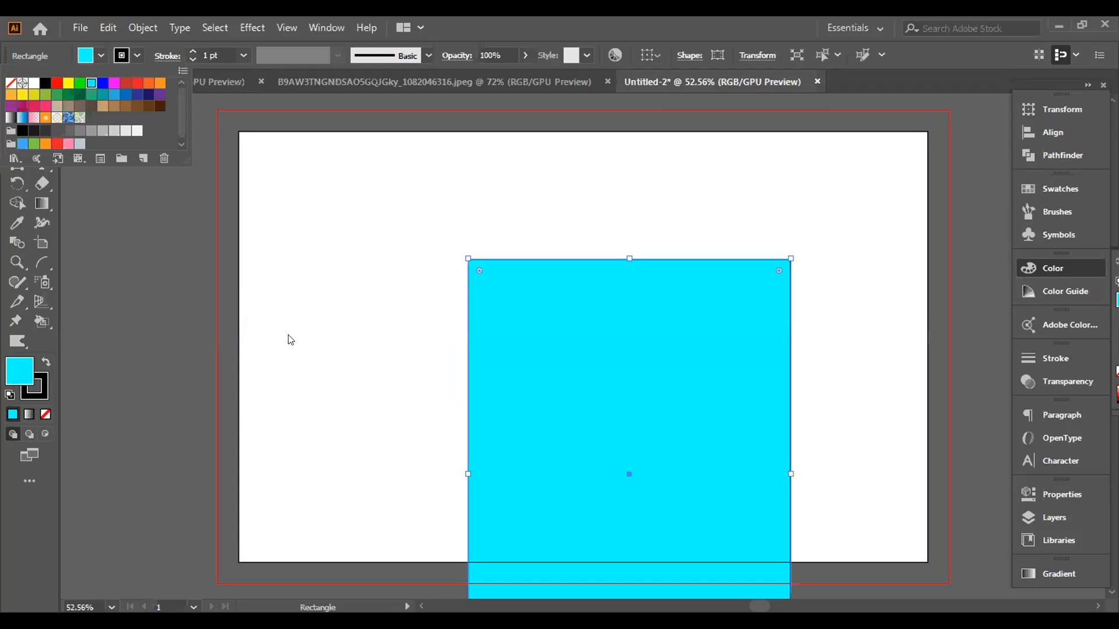
pyautogui.click(88, 223)
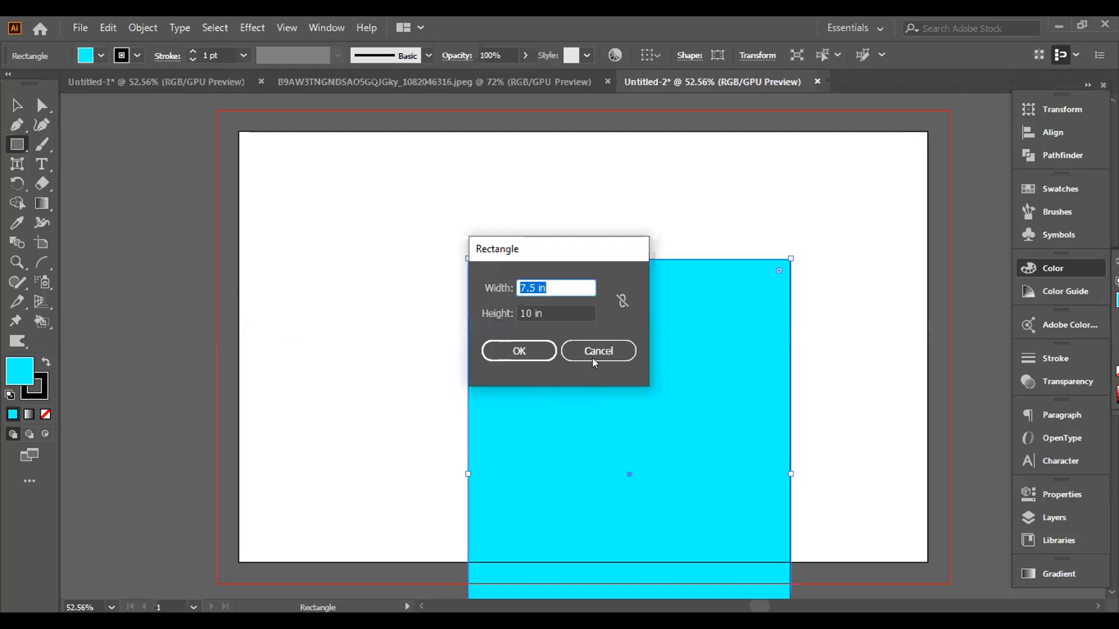
pyautogui.press('Escape')
# Align the cyan rectangle with the artboard's left edge and drag it across towards the right edge.
pyautogui.click(16, 105)
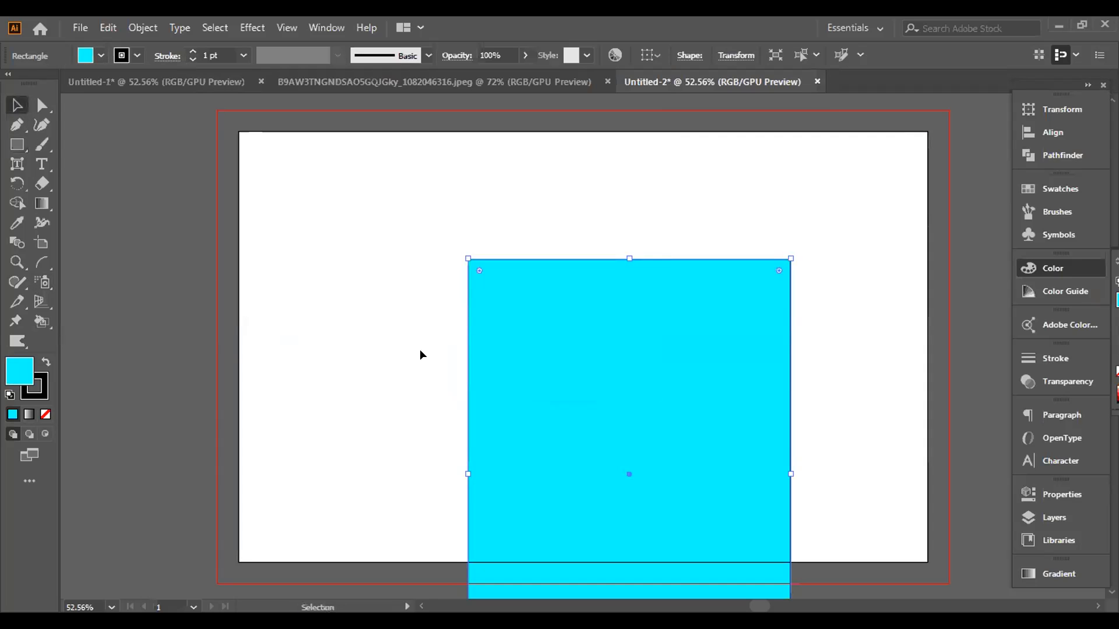
pyautogui.moveTo(586, 466); pyautogui.dragTo(359, 340)
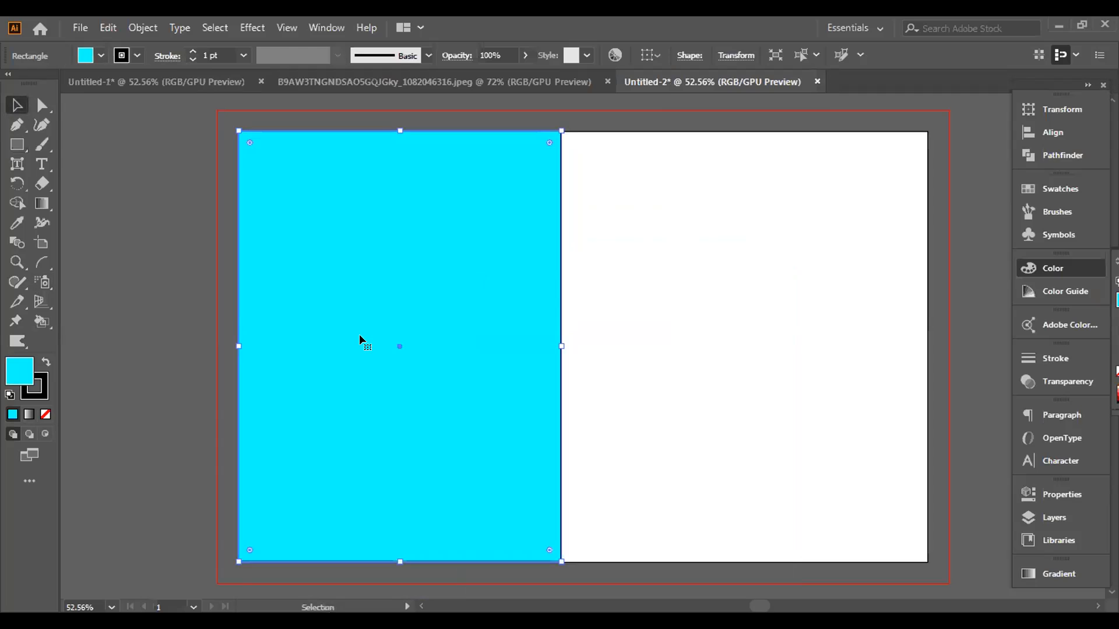
pyautogui.moveTo(374, 337); pyautogui.dragTo(728, 341)
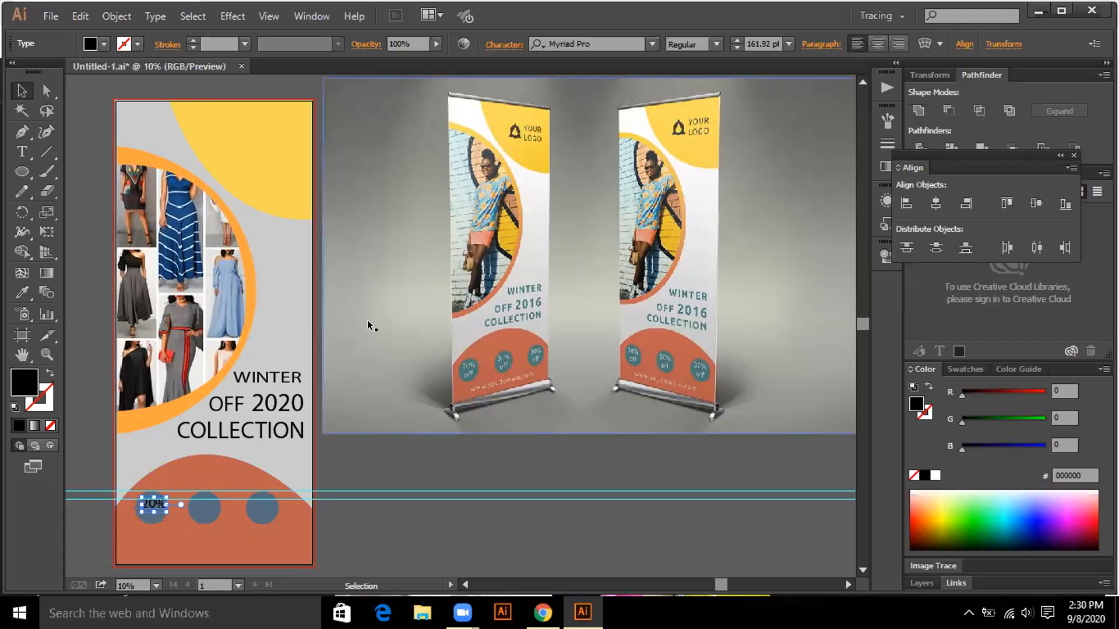
pyautogui.click(366, 451)
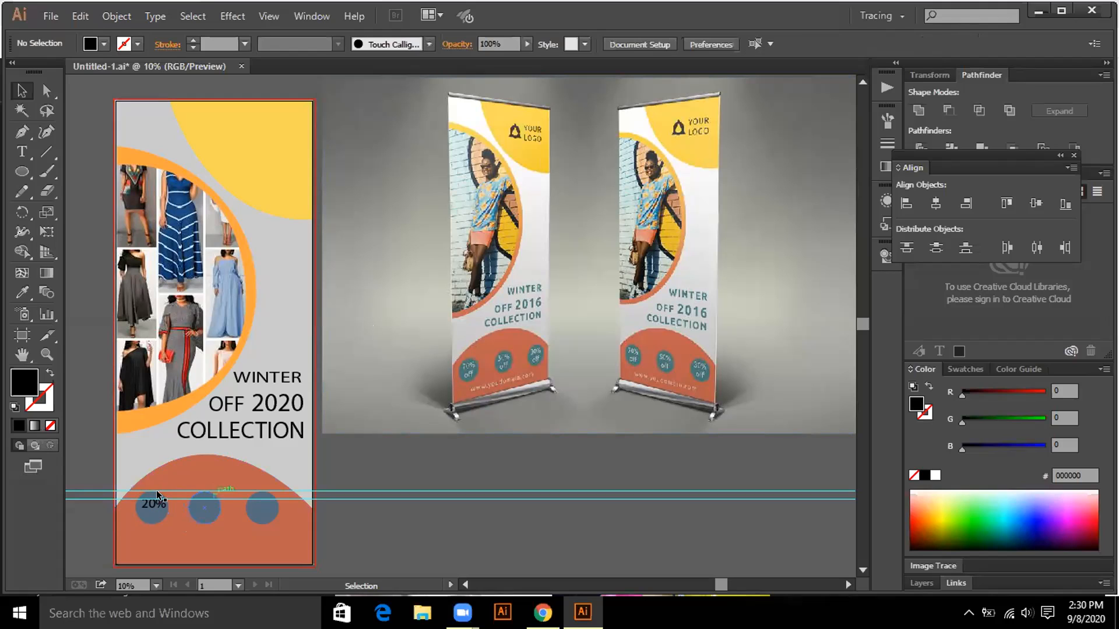
pyautogui.click(143, 498)
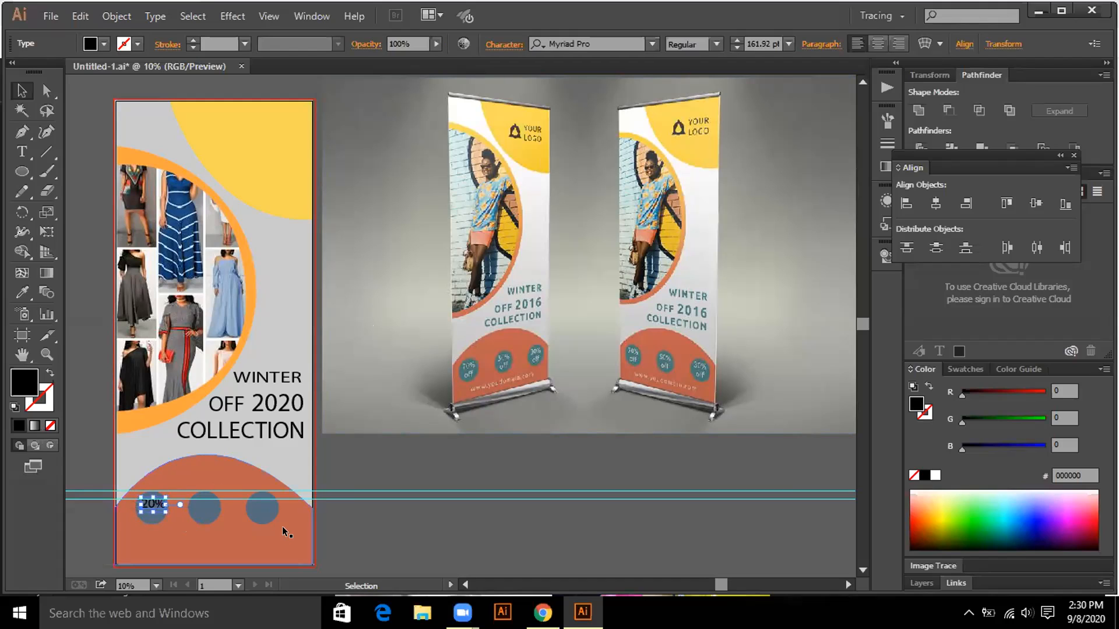
pyautogui.click(362, 466)
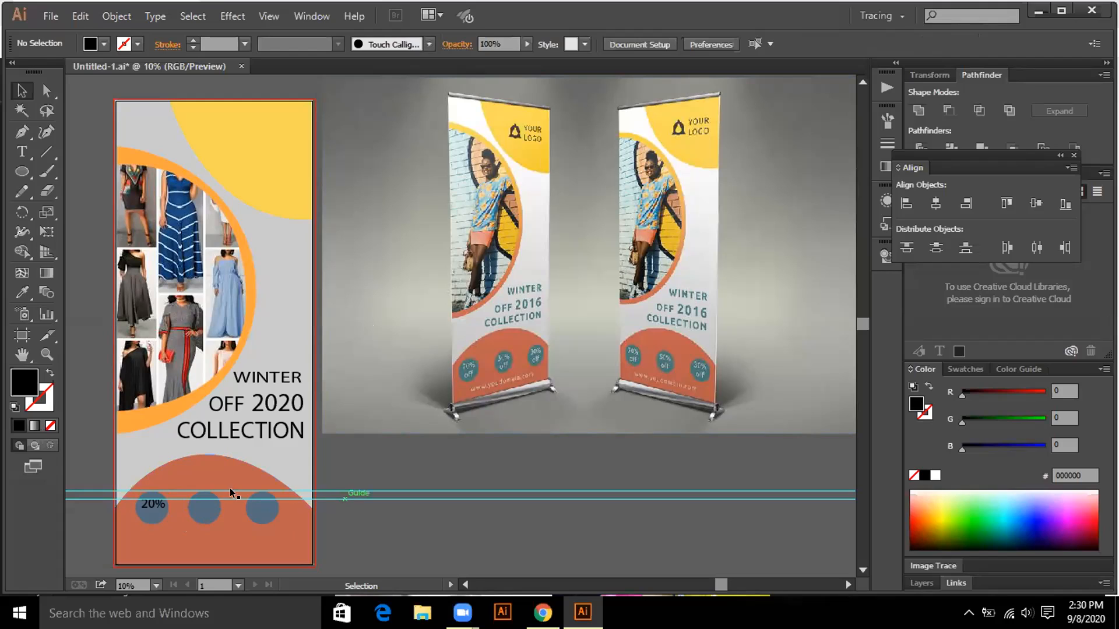
pyautogui.click(144, 498)
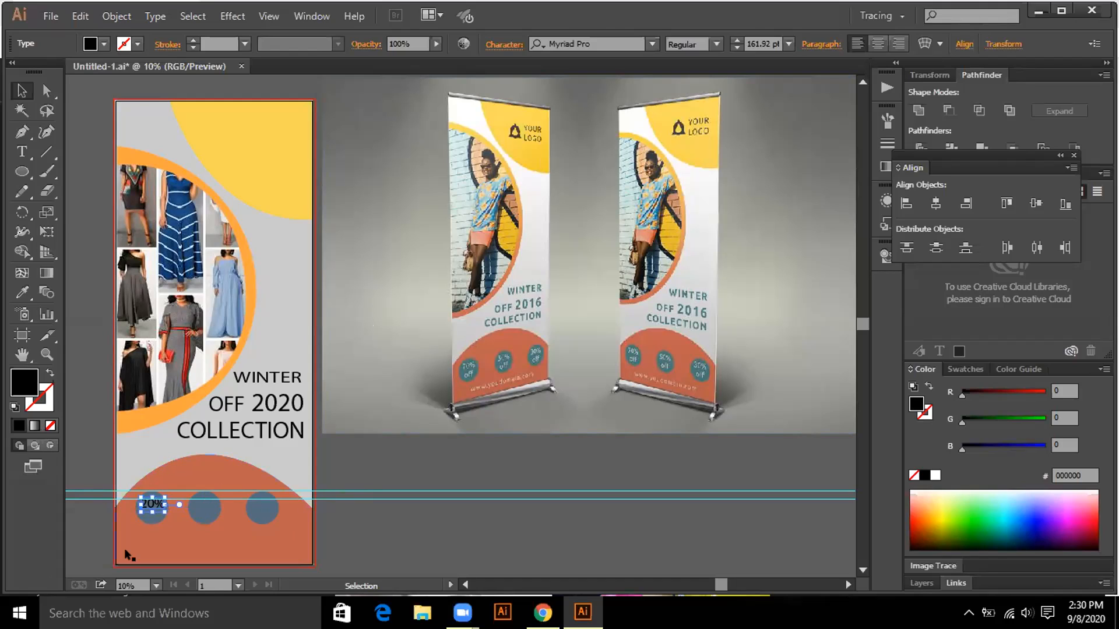
pyautogui.click(450, 527)
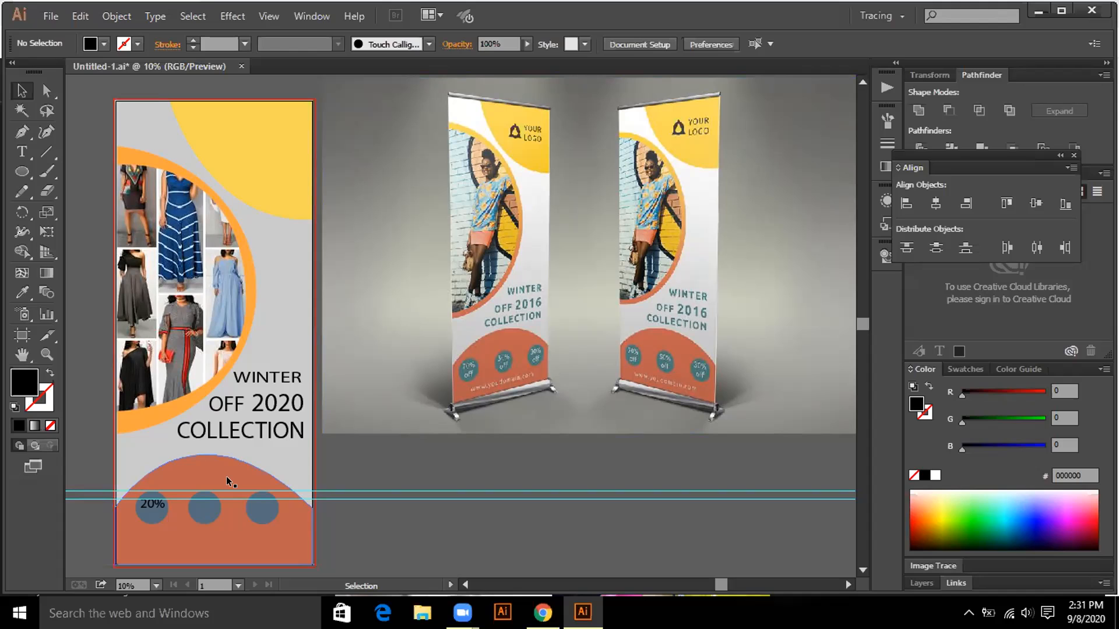
pyautogui.moveTo(86, 91); pyautogui.dragTo(315, 575)
pyautogui.hotkey('ctrl', 'a')
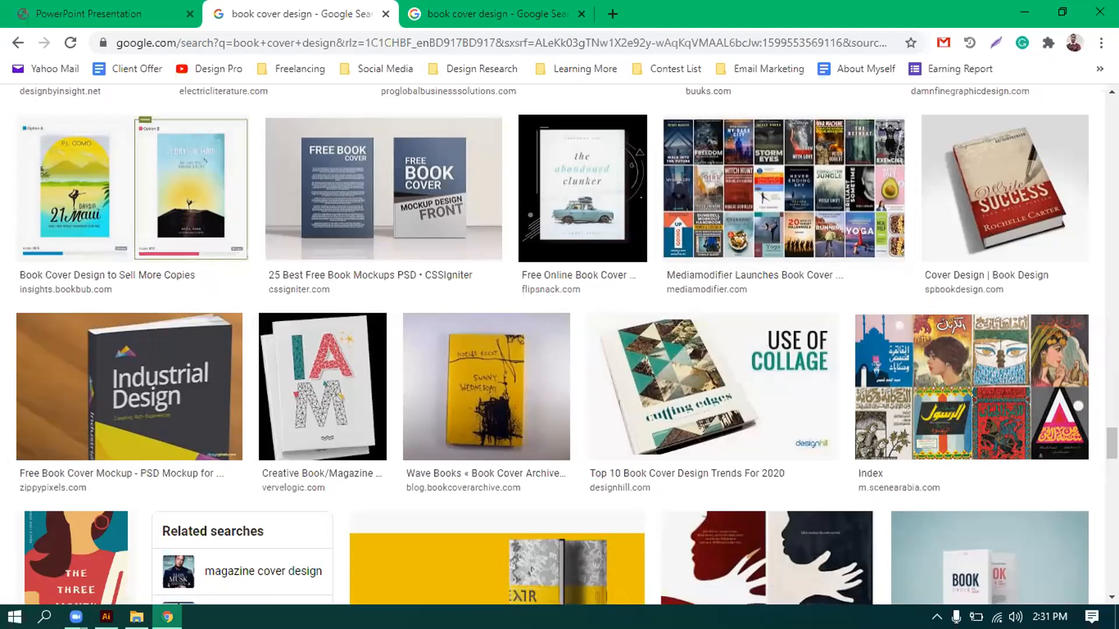
# Examine the book cover images in the Google results in Chrome for front, back and spine layout ideas.
pyautogui.click(106, 617)
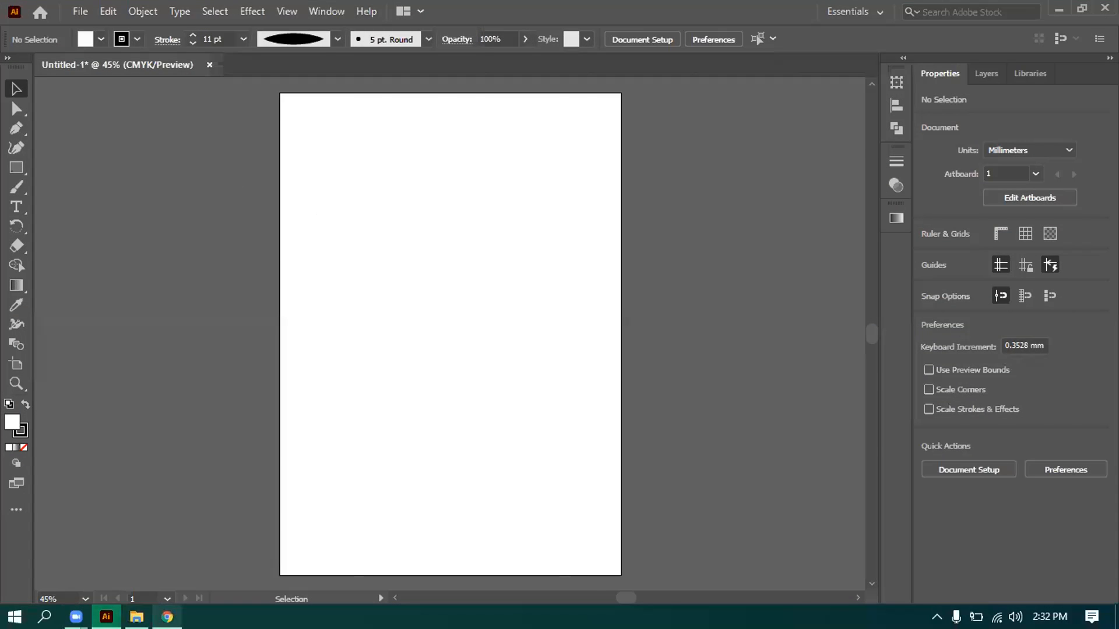
pyautogui.click(167, 617)
pyautogui.scroll(2, 493, 321)
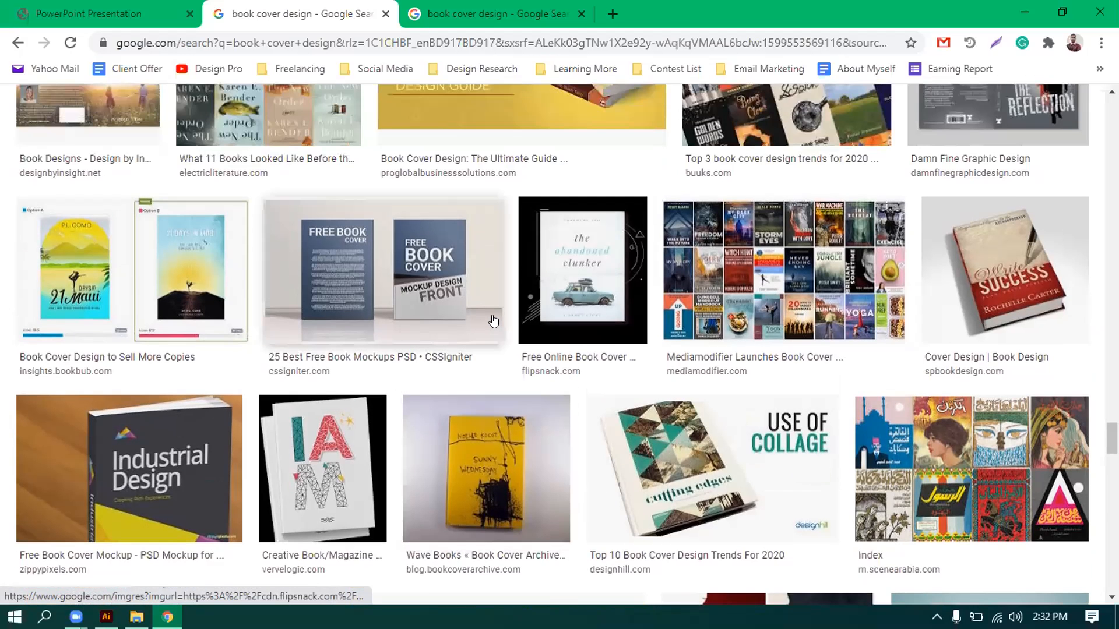
pyautogui.scroll(-2, 493, 320)
pyautogui.scroll(-4, 493, 320)
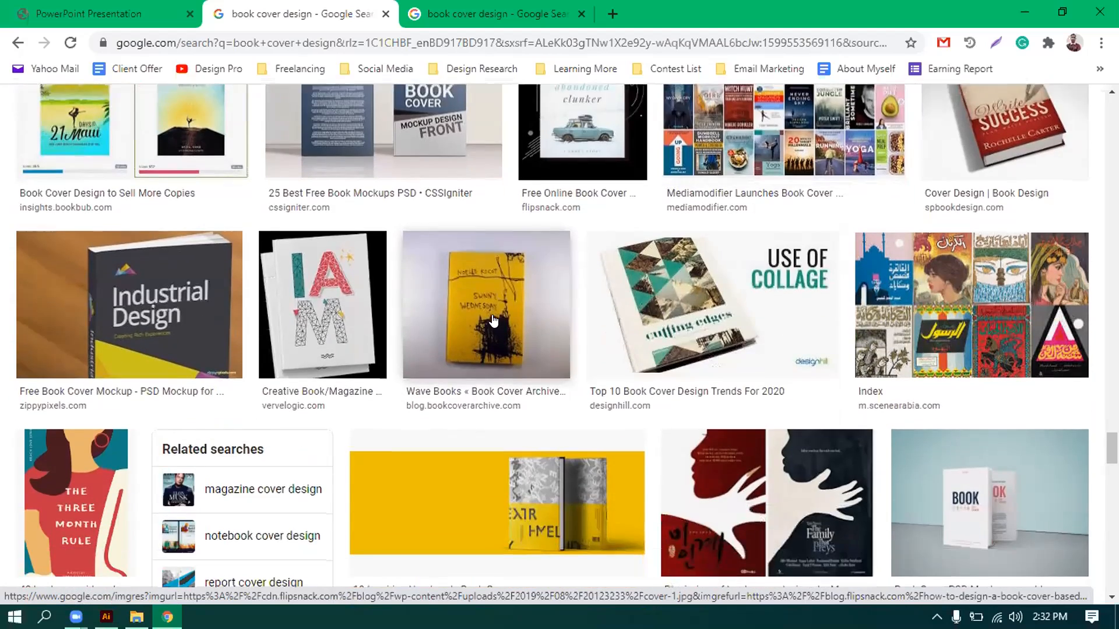
pyautogui.scroll(-7, 493, 315)
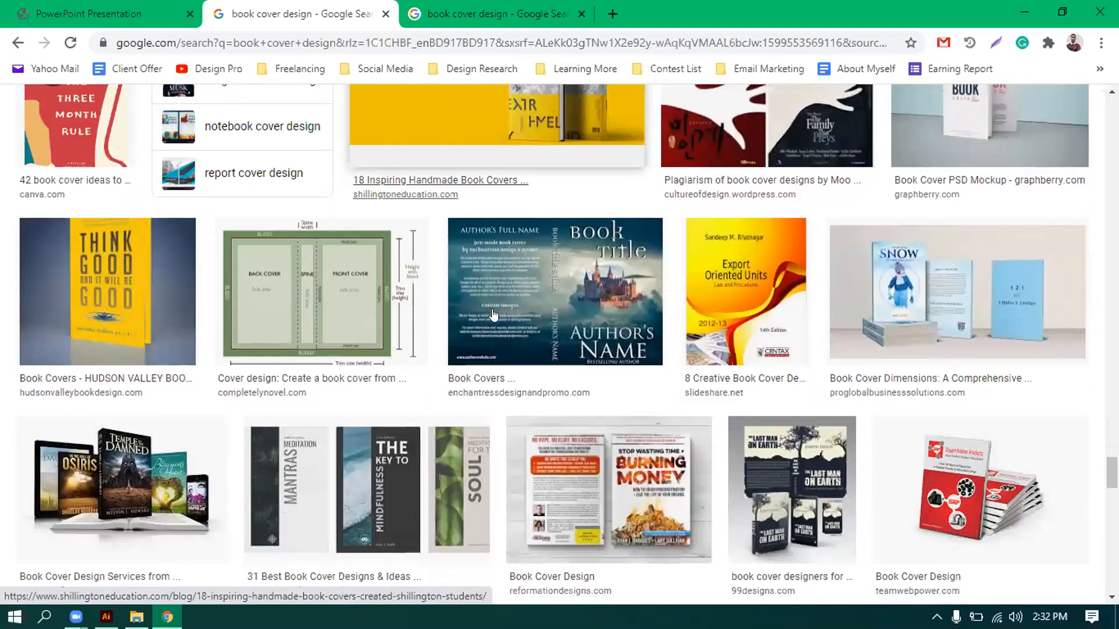
pyautogui.scroll(-4, 492, 315)
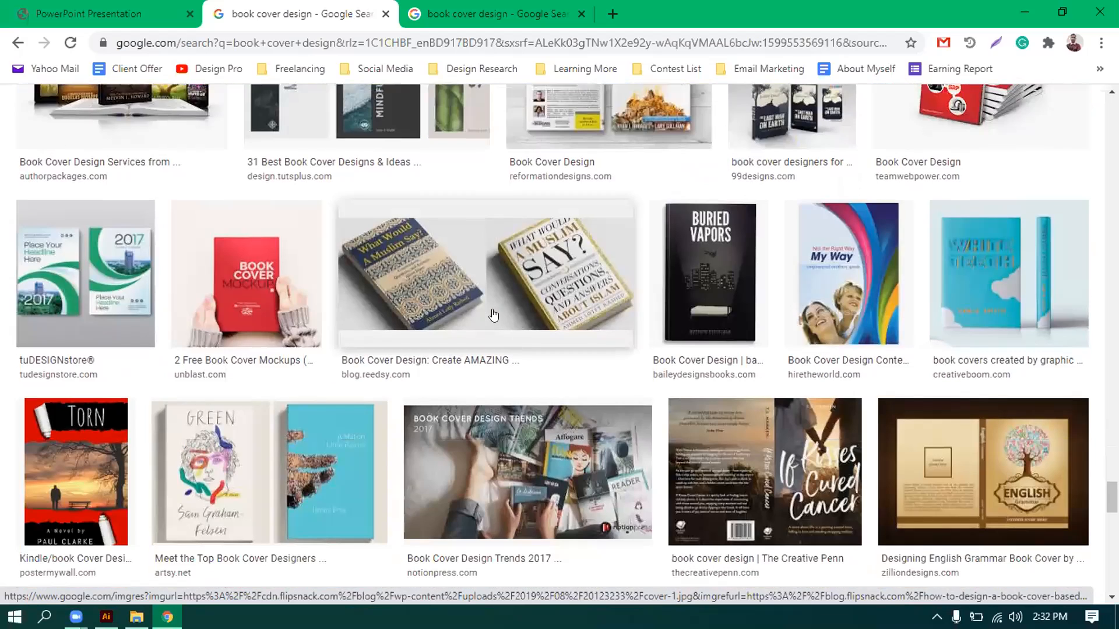
pyautogui.scroll(-2, 493, 315)
pyautogui.scroll(-7, 493, 314)
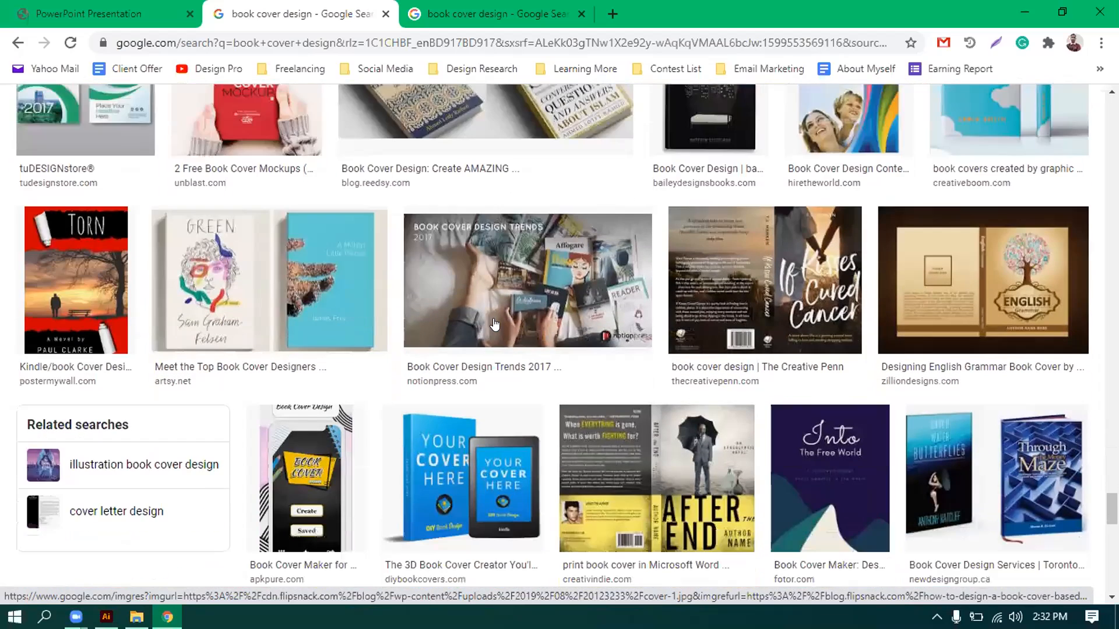
pyautogui.scroll(-1, 492, 321)
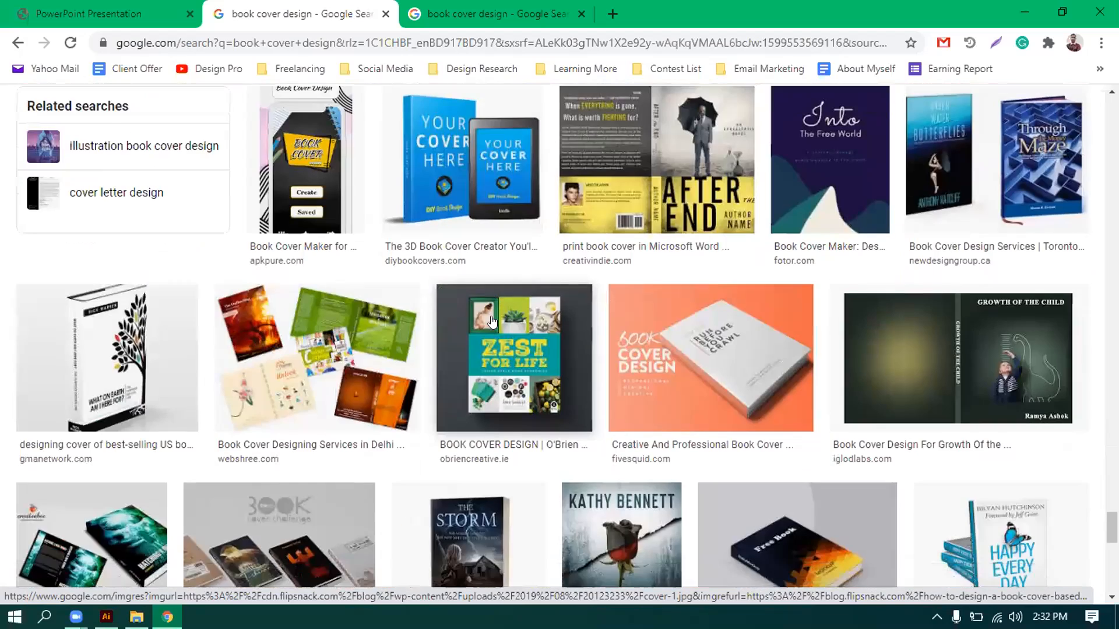
pyautogui.scroll(-5, 492, 319)
pyautogui.scroll(-6, 610, 331)
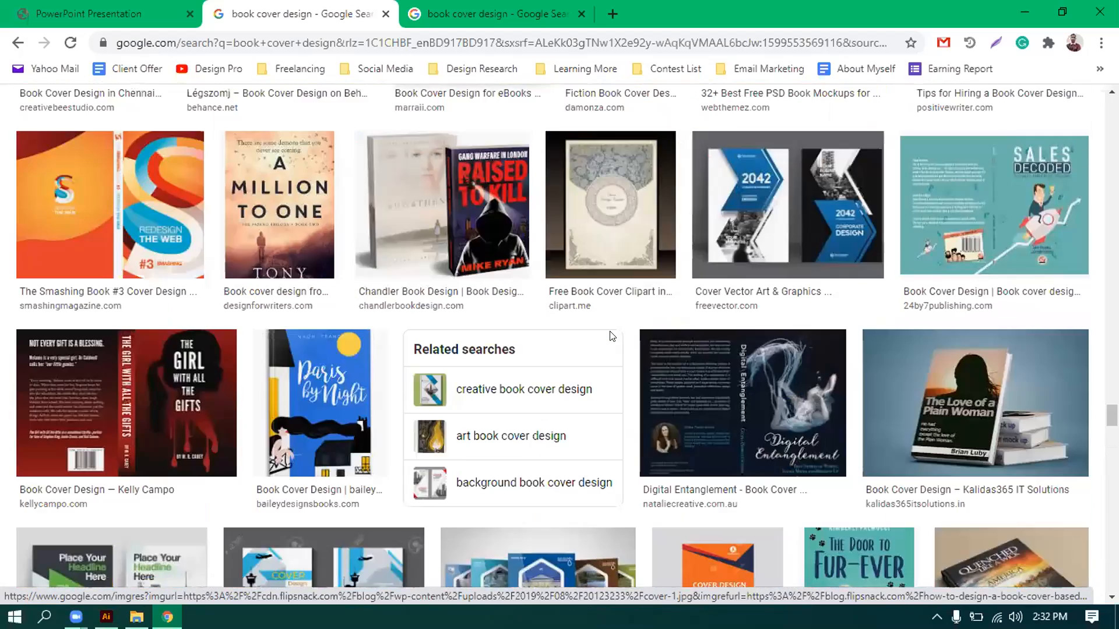
pyautogui.scroll(4, 610, 331)
pyautogui.scroll(3, 609, 331)
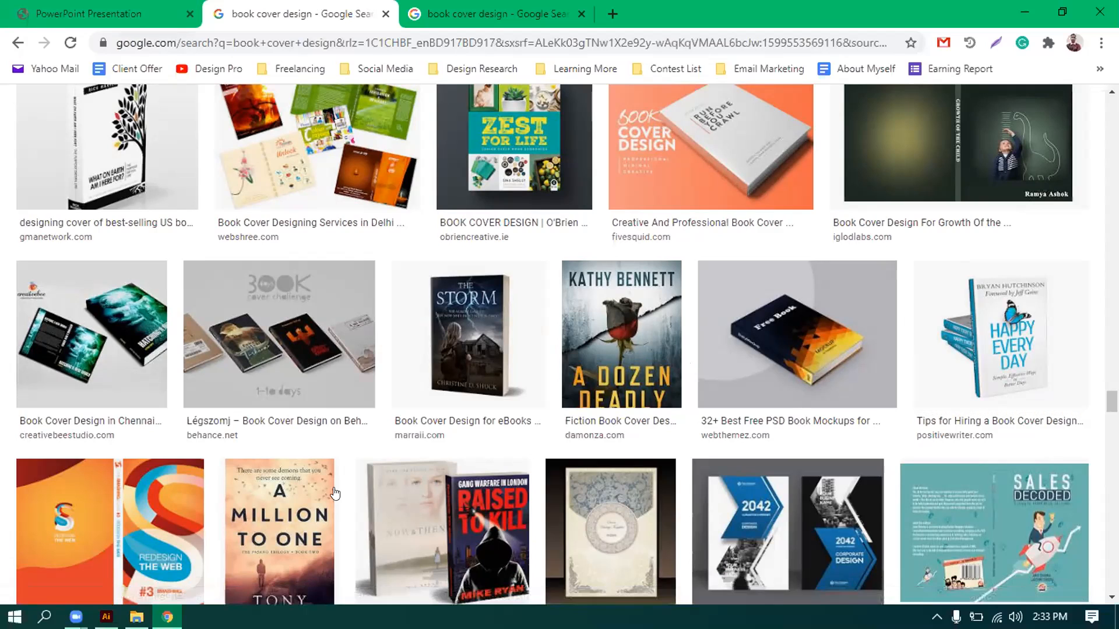
pyautogui.scroll(-2, 338, 468)
pyautogui.scroll(3, 336, 466)
pyautogui.scroll(-6, 335, 463)
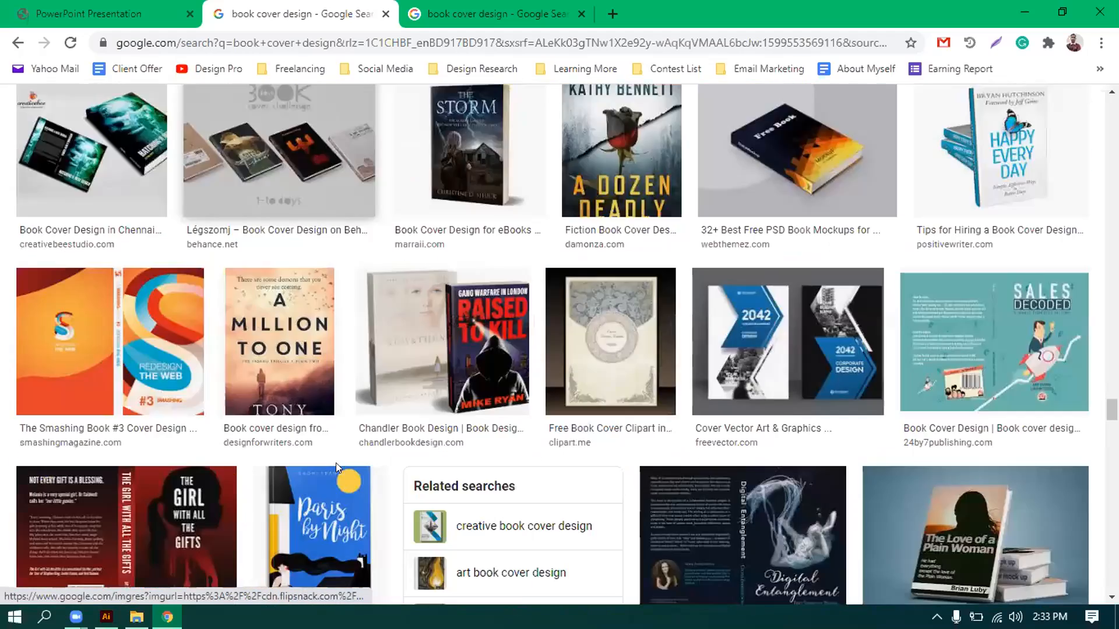
pyautogui.scroll(-5, 213, 589)
# Switch to Illustrator and start a new document with its units set to inches.
pyautogui.click(106, 616)
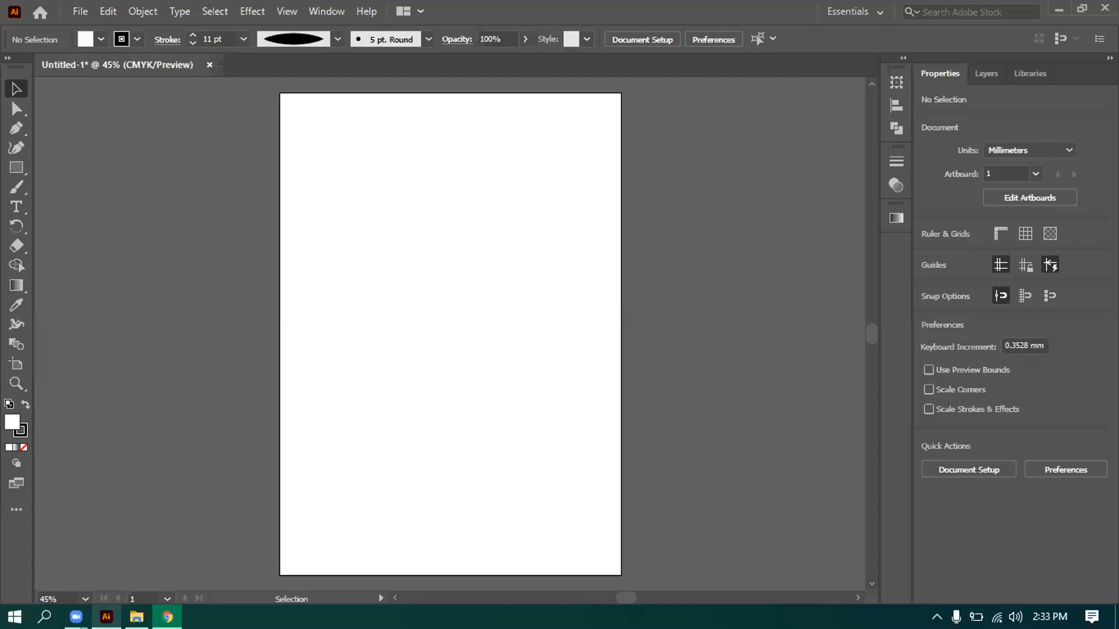
pyautogui.click(73, 18)
pyautogui.click(141, 33)
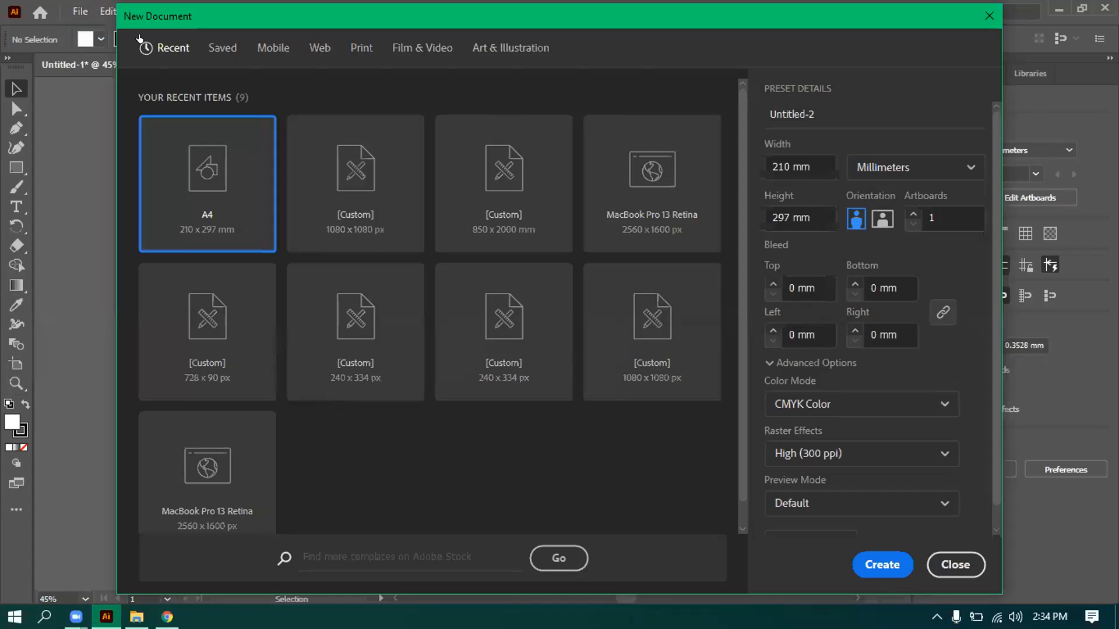
pyautogui.click(916, 169)
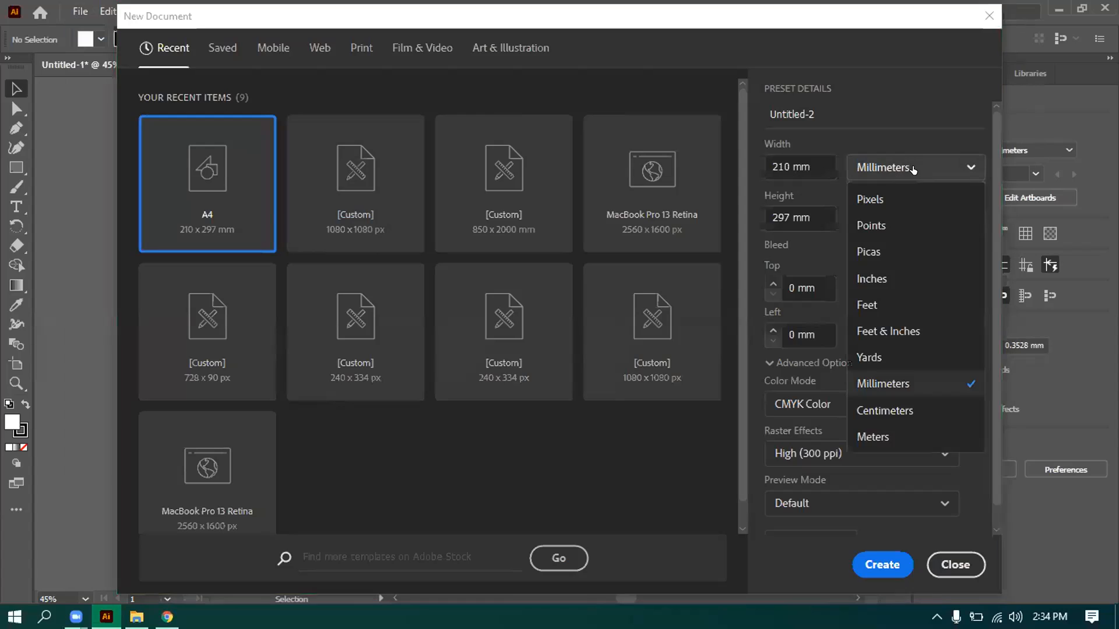
pyautogui.click(887, 283)
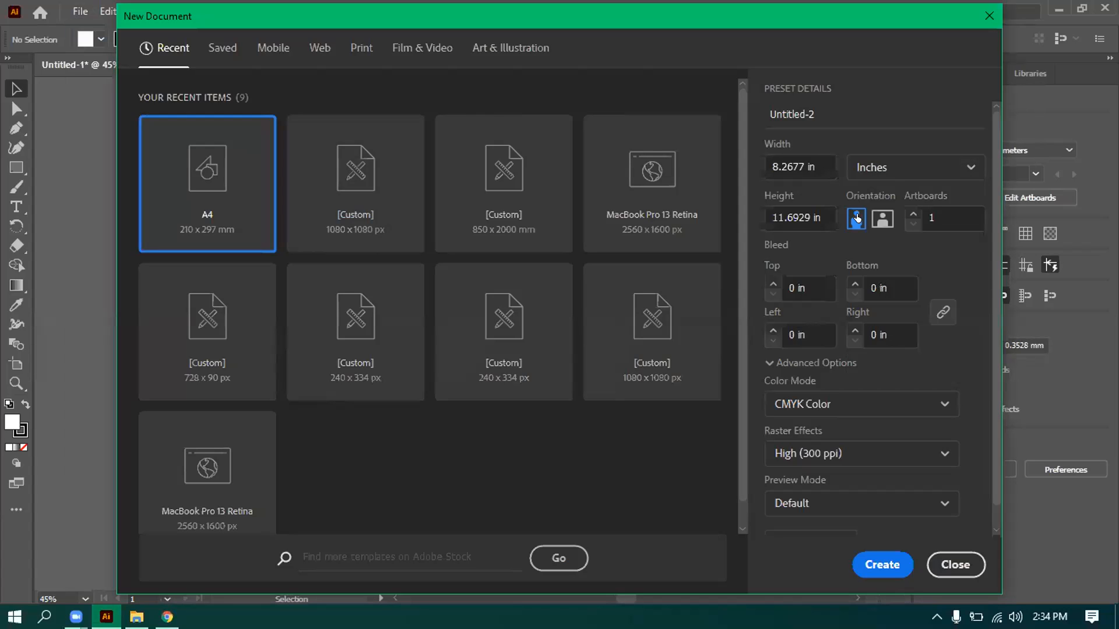
# Set the new document's size to 7 in wide and 8 in high.
pyautogui.click(798, 167)
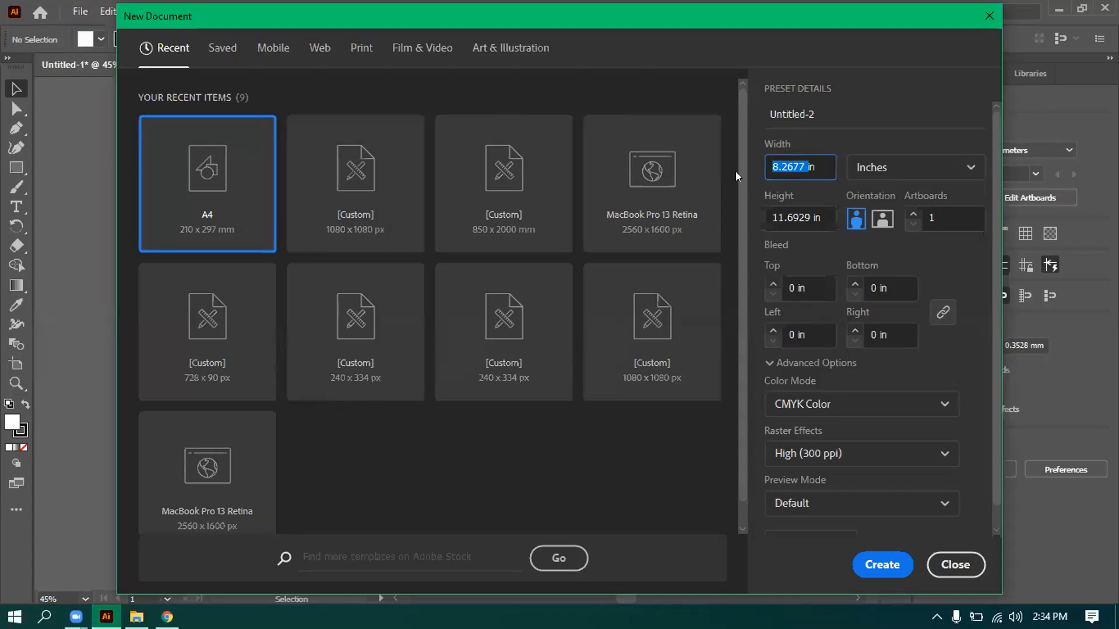
pyautogui.write('7')
pyautogui.press('Tab')
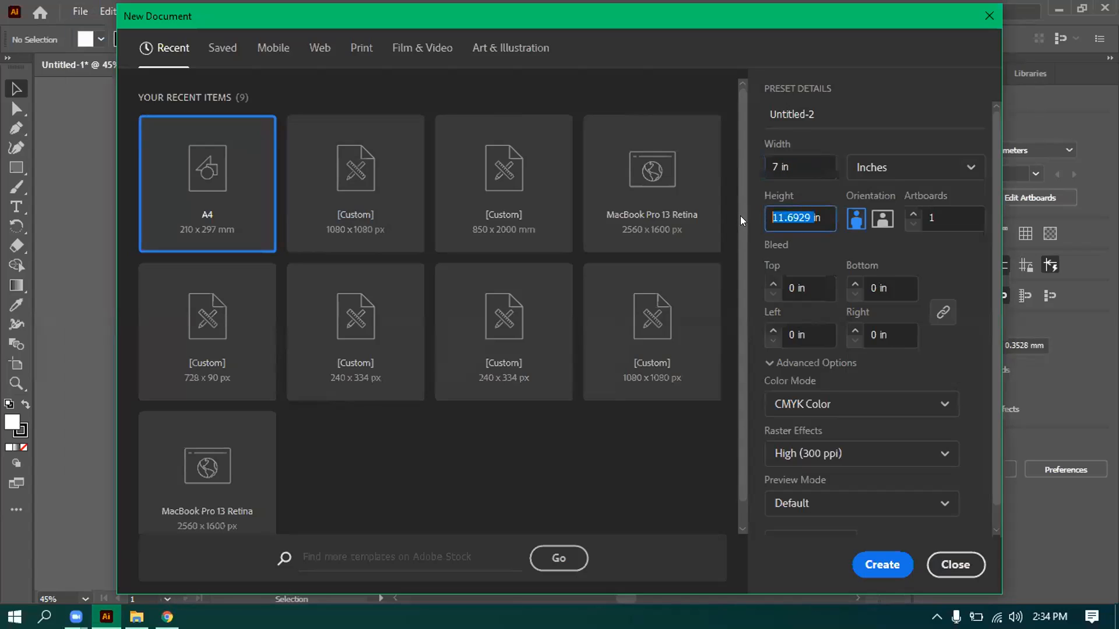
pyautogui.write('8')
# Change the new document's size to 14.5 in wide and 8.5 in high.
pyautogui.moveTo(778, 167); pyautogui.dragTo(766, 174)
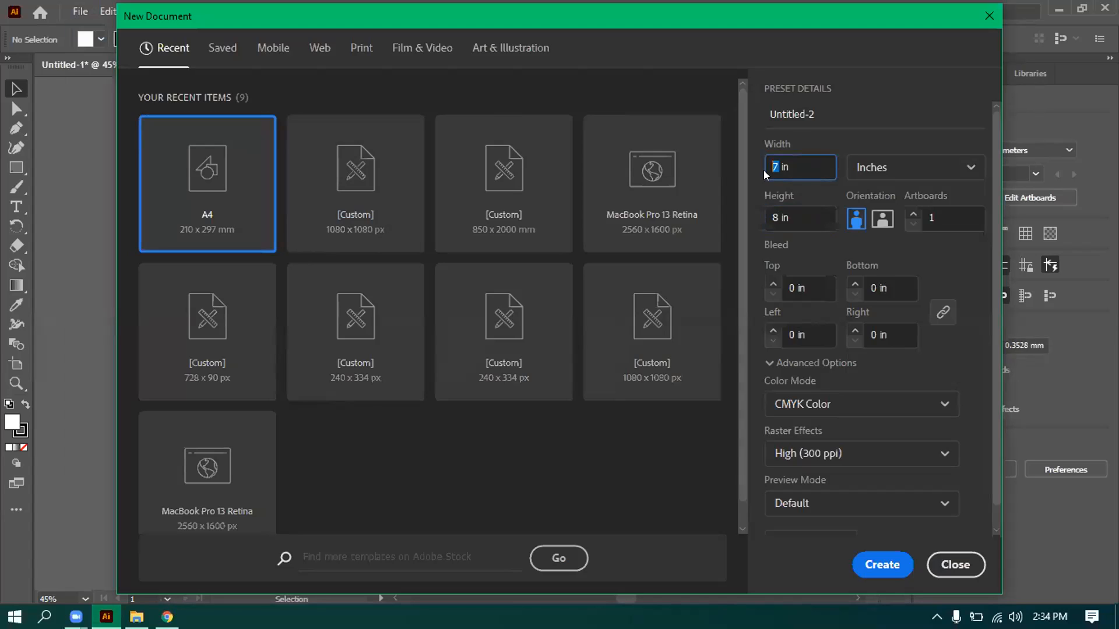
pyautogui.write('14.5')
pyautogui.click(776, 217)
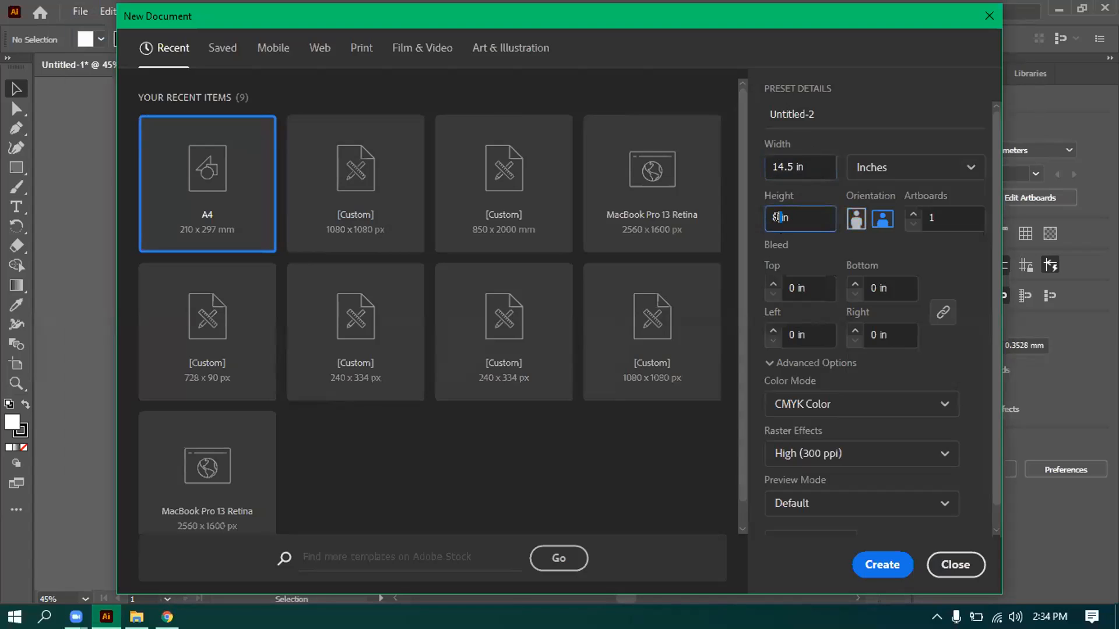
pyautogui.write('.5')
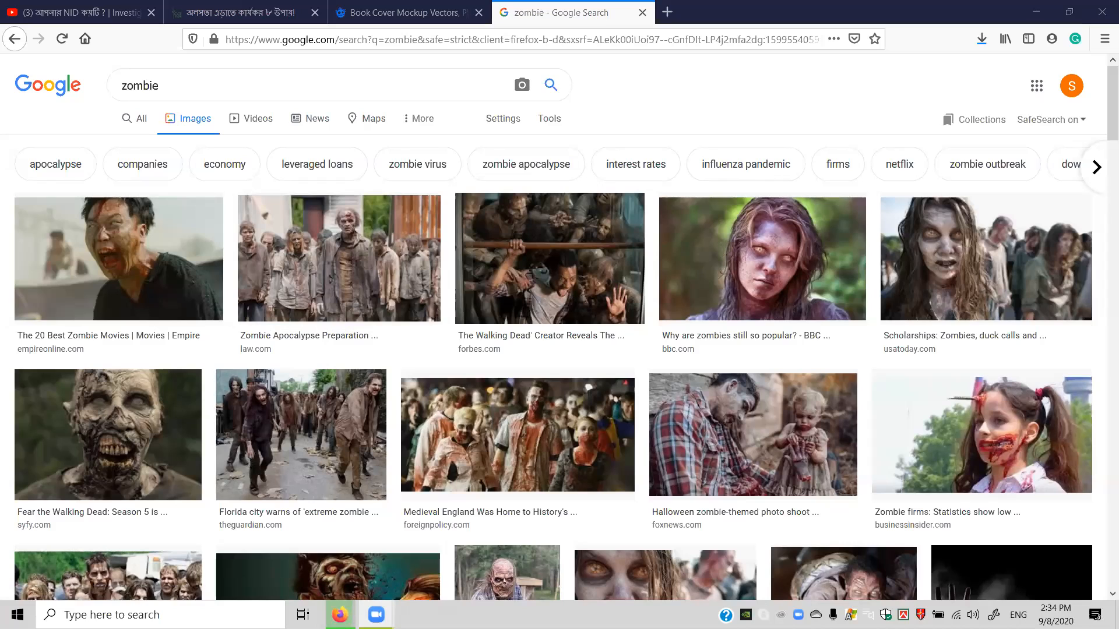
# In Firefox, limit the Google image results for zombie to large pictures.
pyautogui.click(564, 119)
pyautogui.click(152, 187)
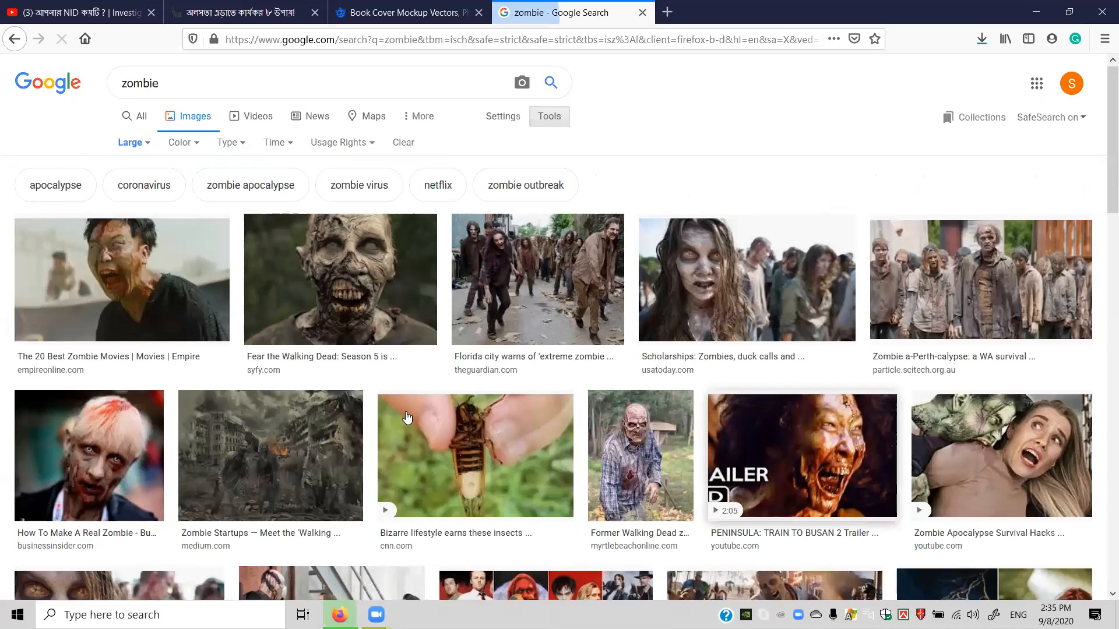
# Examine the large zombie image results for a picture suitable for the book cover.
pyautogui.scroll(-2, 408, 417)
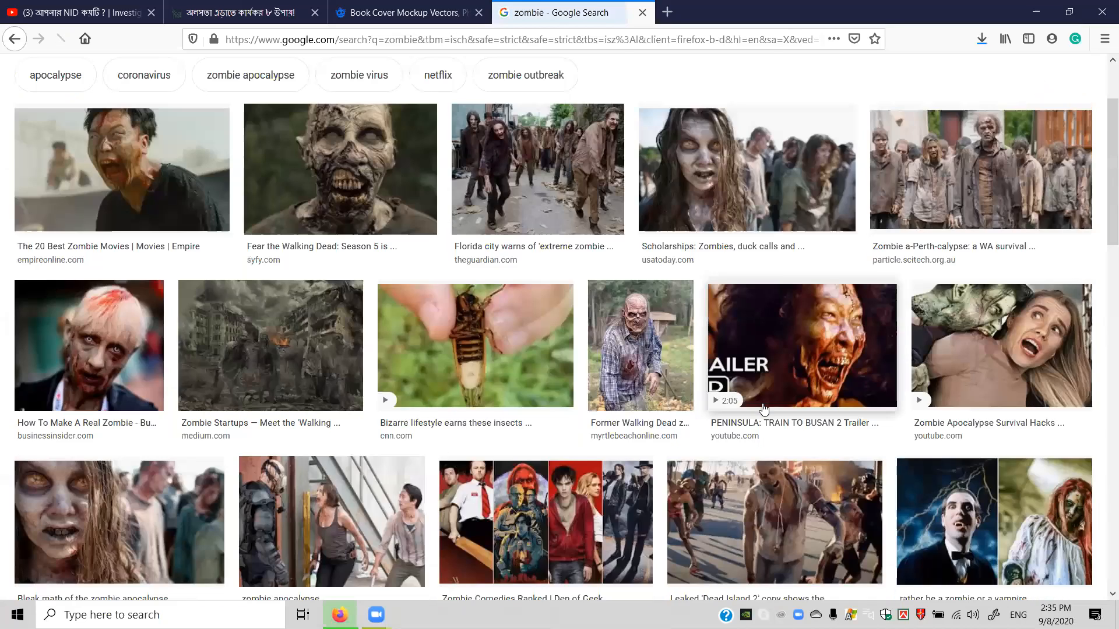
pyautogui.scroll(-2, 763, 410)
pyautogui.scroll(-1, 763, 410)
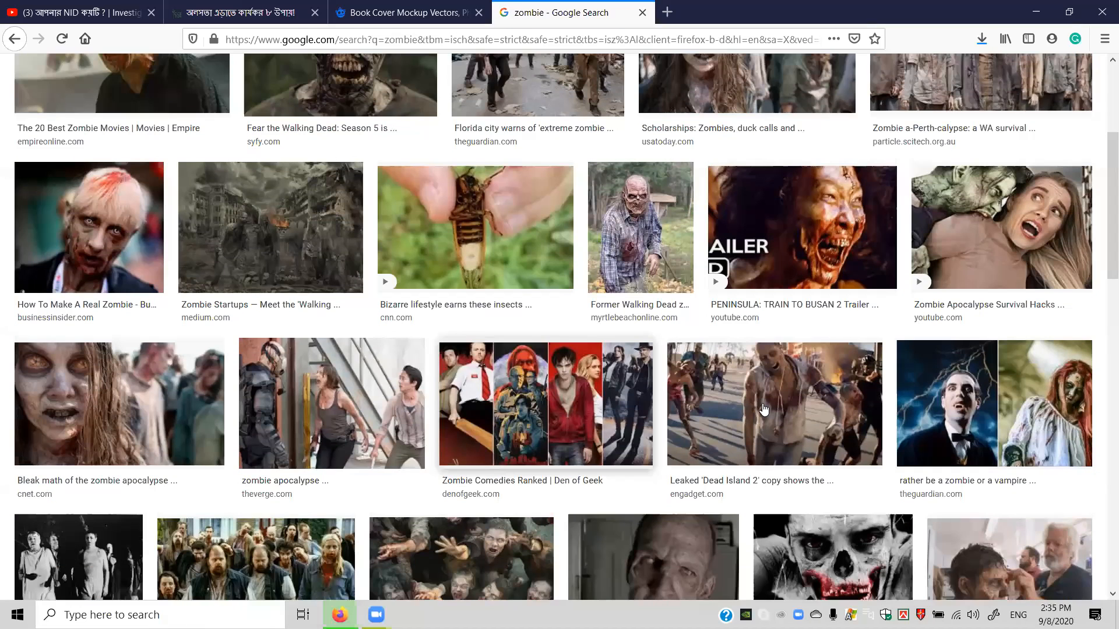
pyautogui.scroll(-4, 763, 409)
pyautogui.scroll(-2, 763, 409)
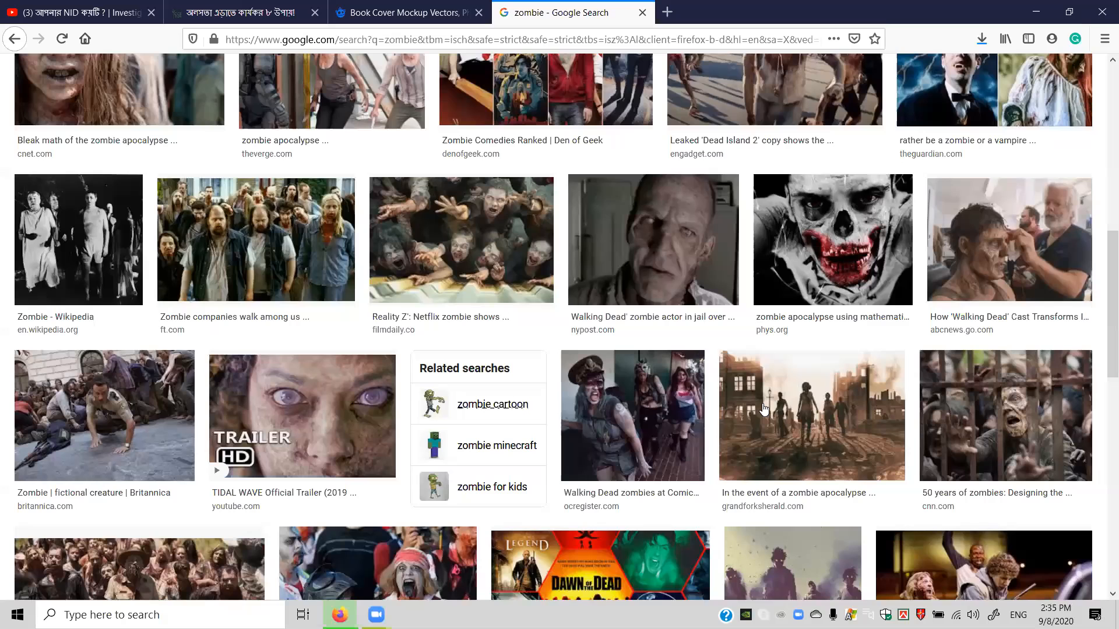
pyautogui.scroll(-1, 663, 424)
pyautogui.scroll(-3, 663, 423)
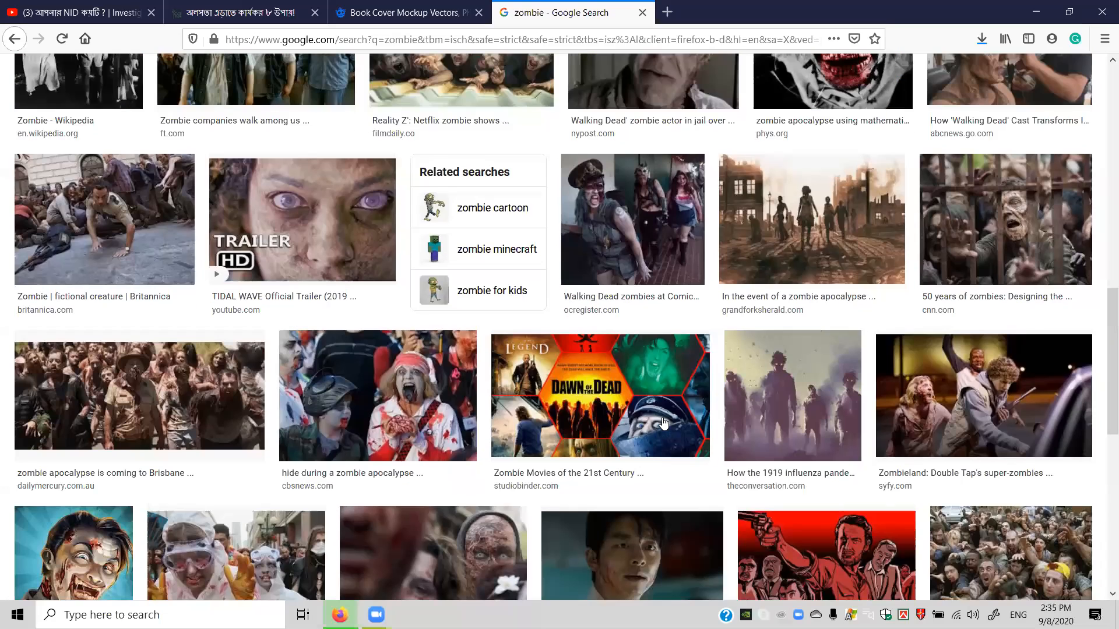
pyautogui.scroll(-4, 663, 423)
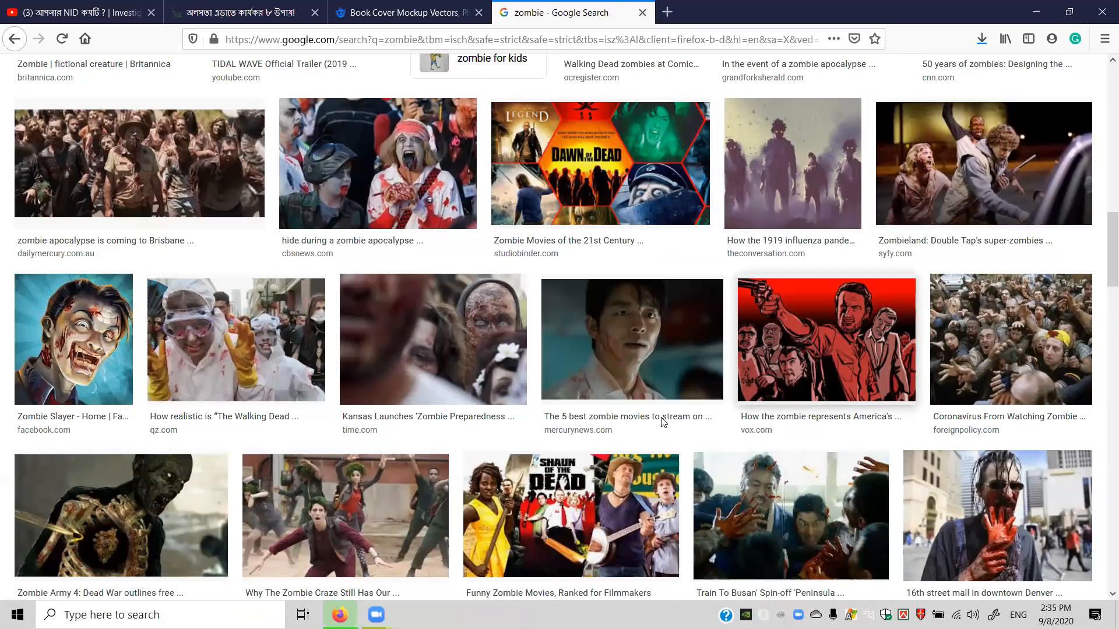
pyautogui.scroll(-4, 662, 424)
pyautogui.scroll(-7, 663, 424)
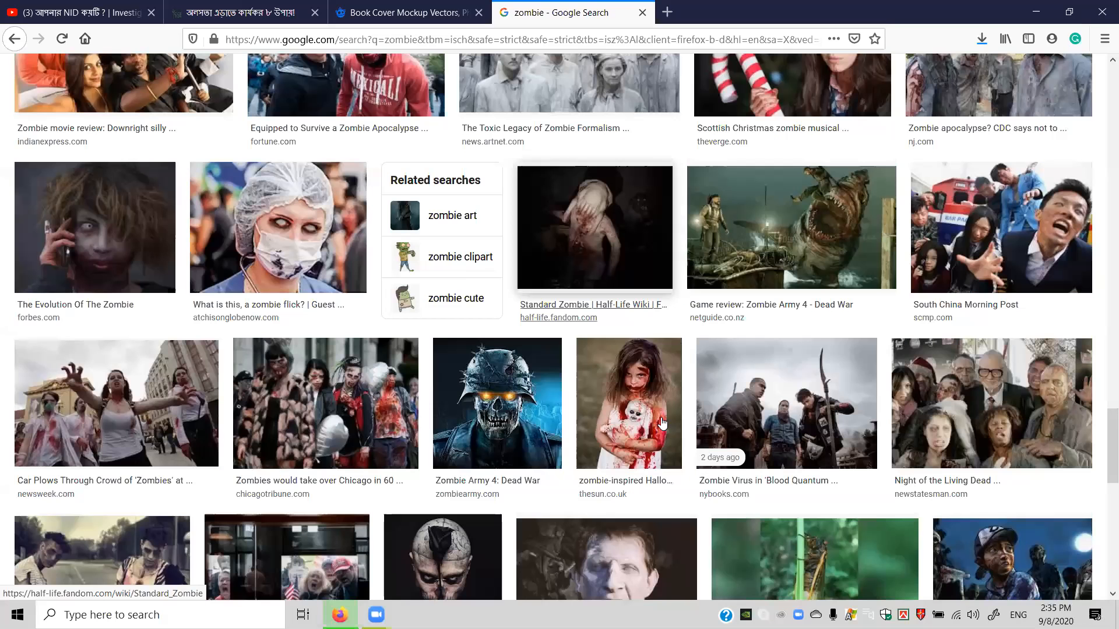
pyautogui.scroll(-8, 663, 423)
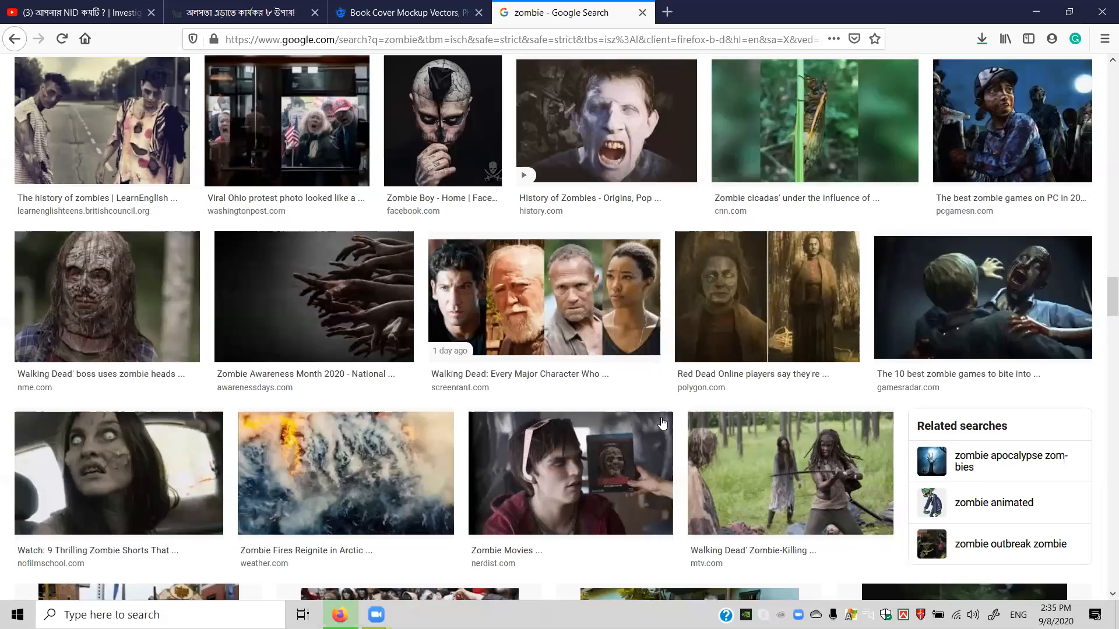
pyautogui.scroll(-1, 663, 423)
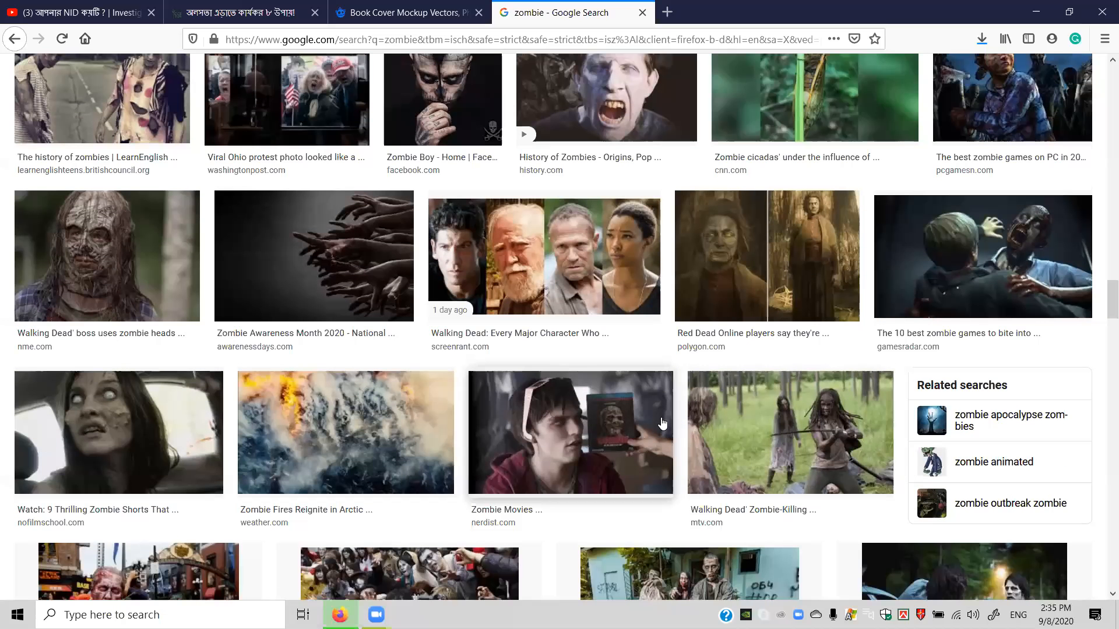
pyautogui.scroll(-2, 663, 423)
pyautogui.scroll(-3, 652, 427)
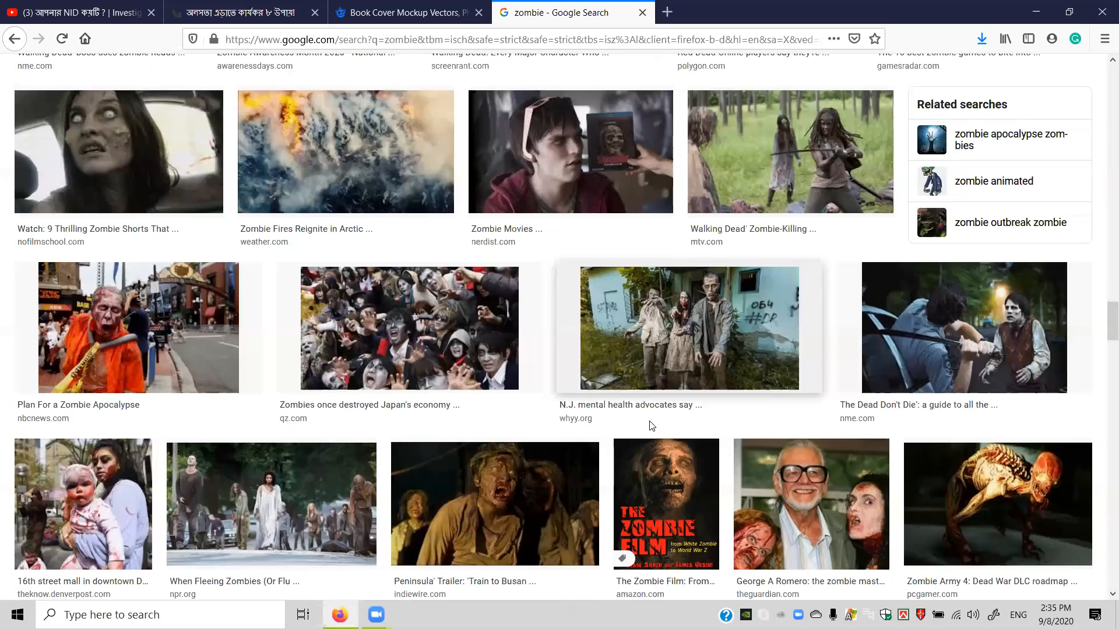
pyautogui.scroll(-2, 652, 425)
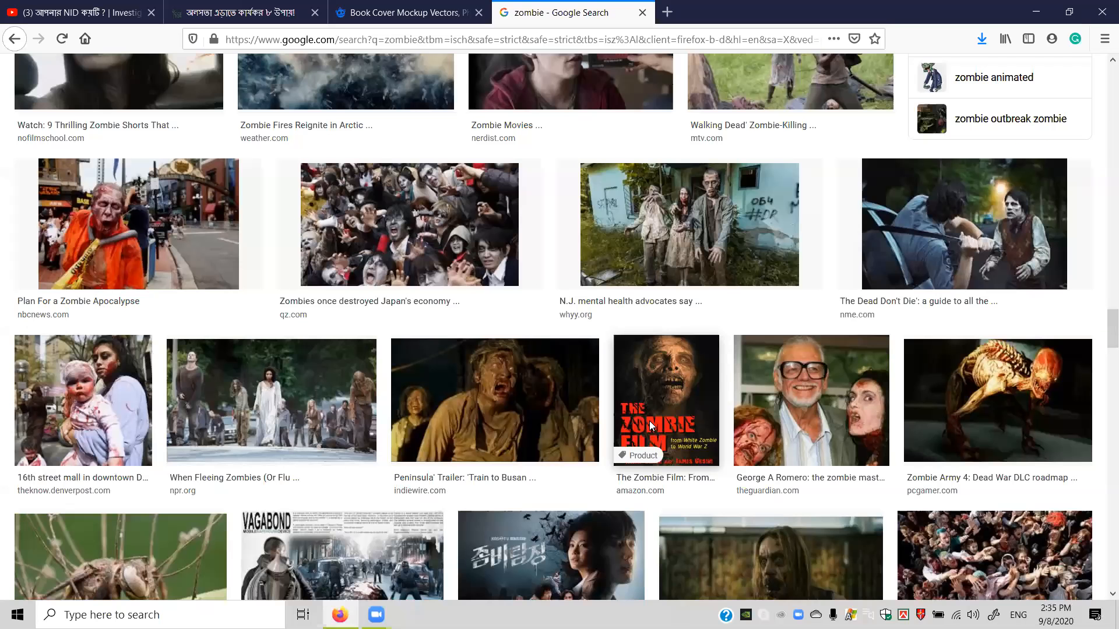
pyautogui.scroll(-2, 649, 421)
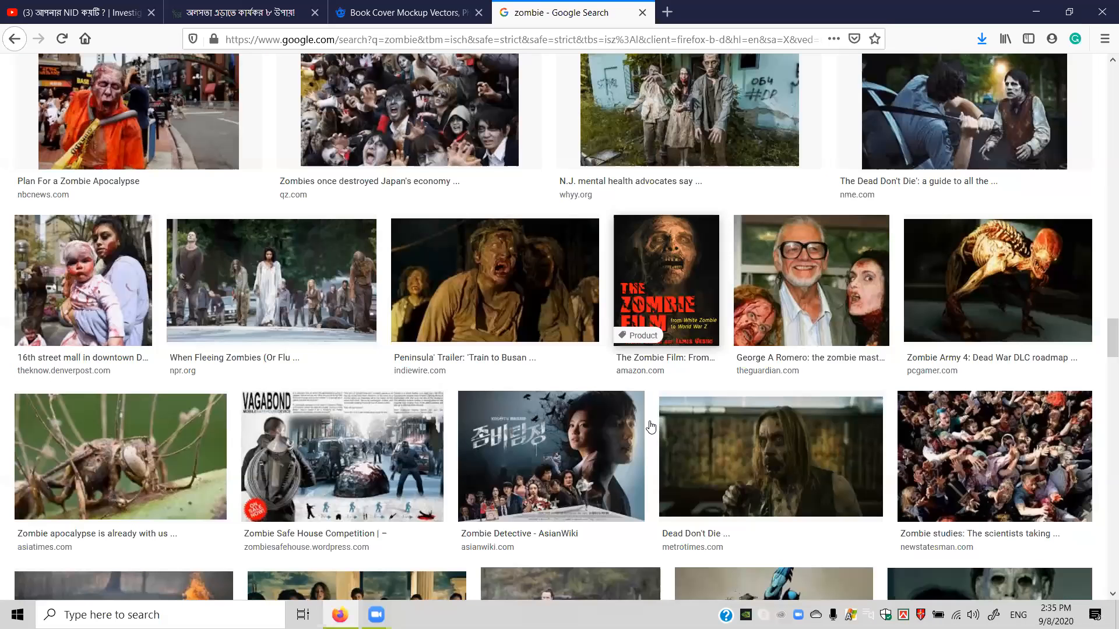
pyautogui.scroll(-5, 651, 427)
pyautogui.scroll(-6, 651, 427)
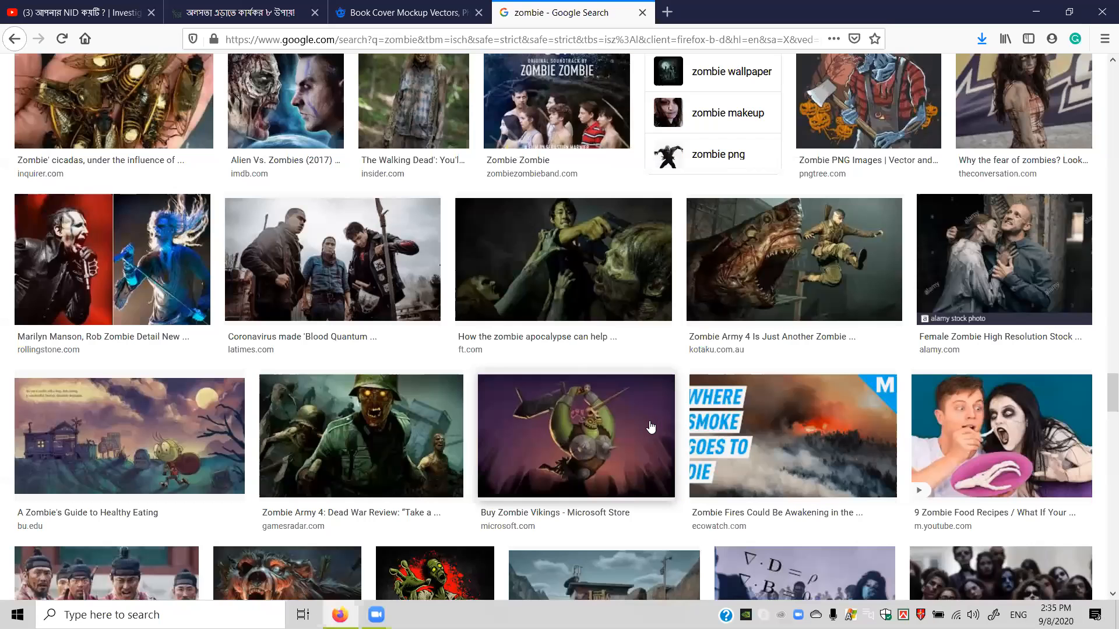
pyautogui.scroll(-4, 649, 421)
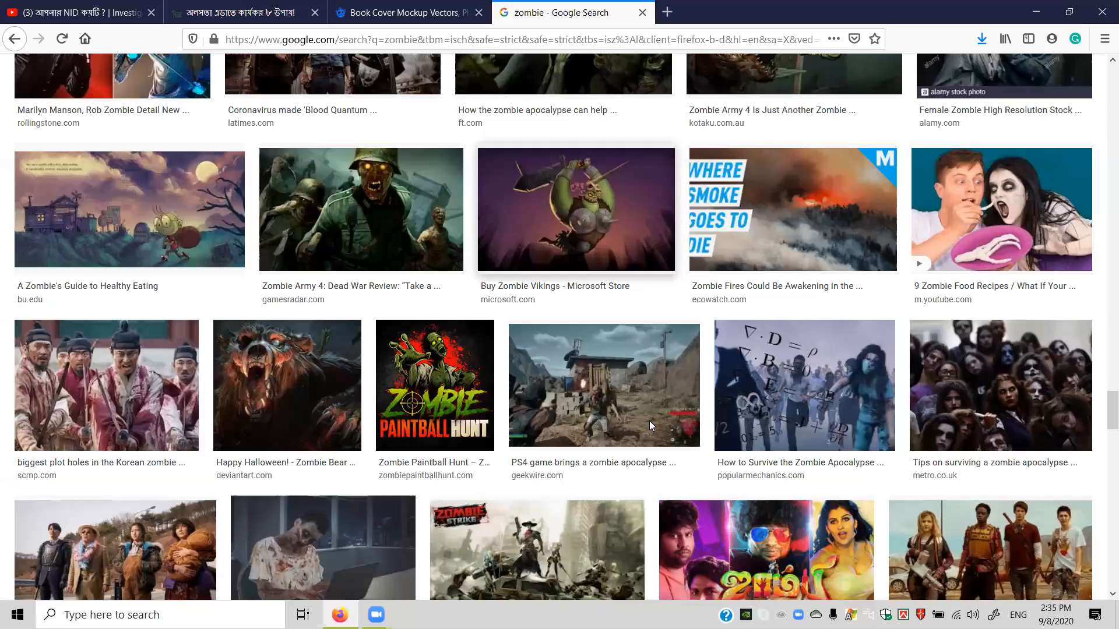
pyautogui.scroll(-1, 638, 437)
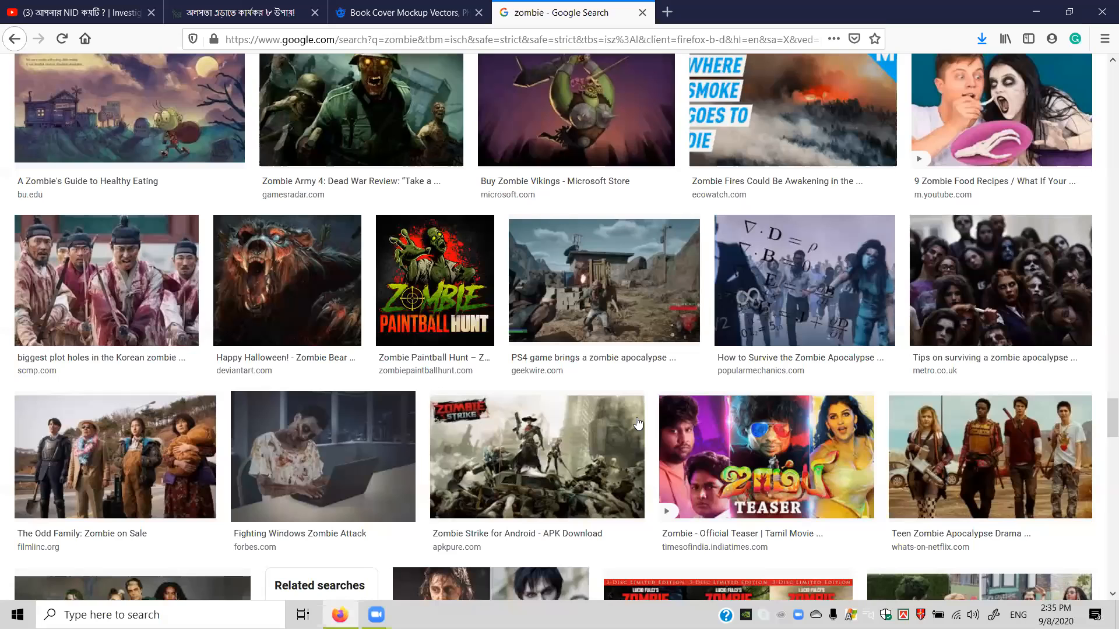
pyautogui.scroll(-6, 634, 359)
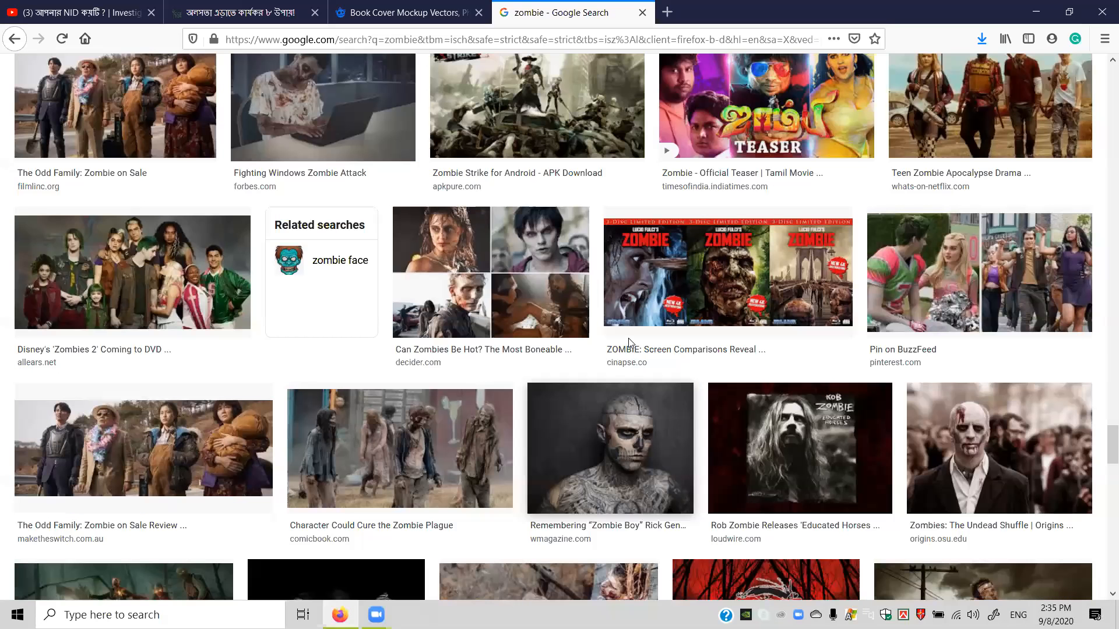
# Extend the image search to "zombie At night" and run it.
pyautogui.scroll(10, 203, 73)
pyautogui.scroll(15, 185, 86)
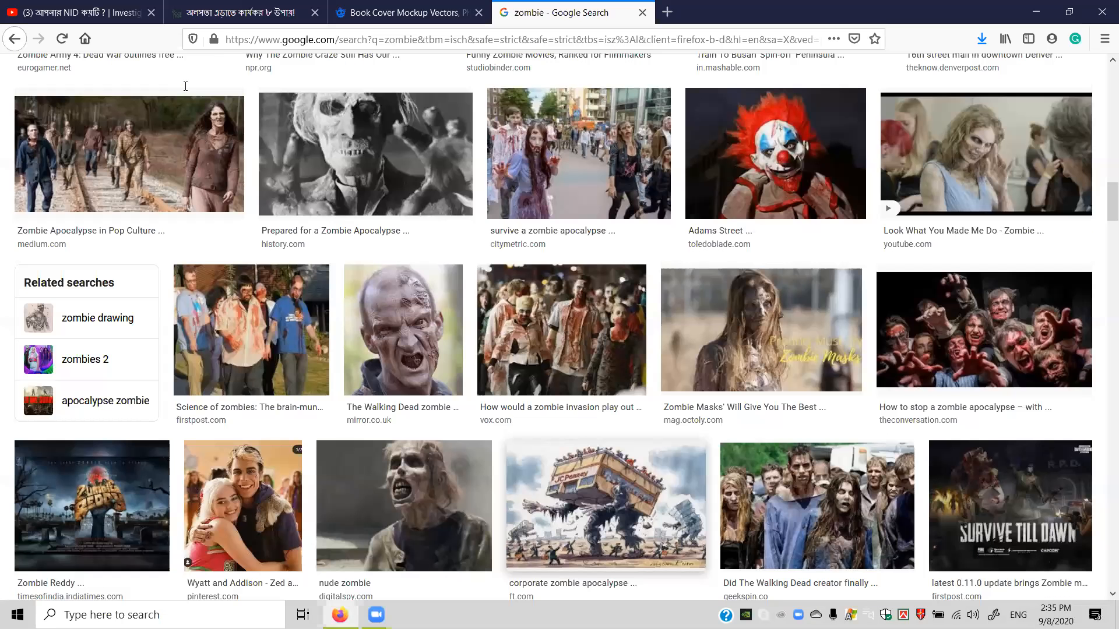
pyautogui.scroll(10, 186, 86)
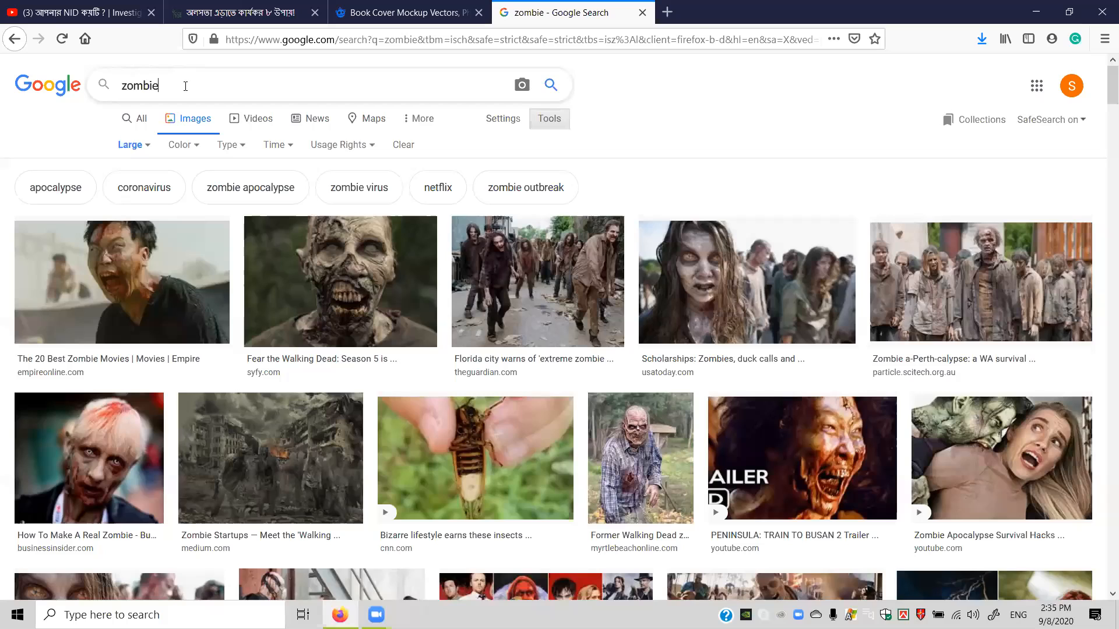
pyautogui.write('At nig')
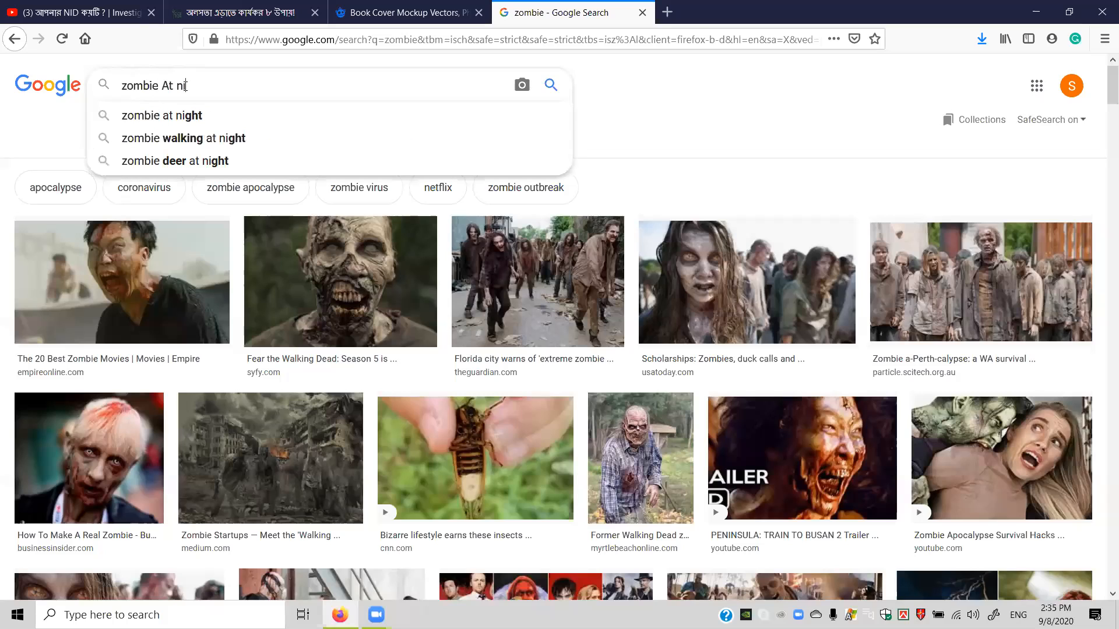
pyautogui.write('ht')
pyautogui.press('Return')
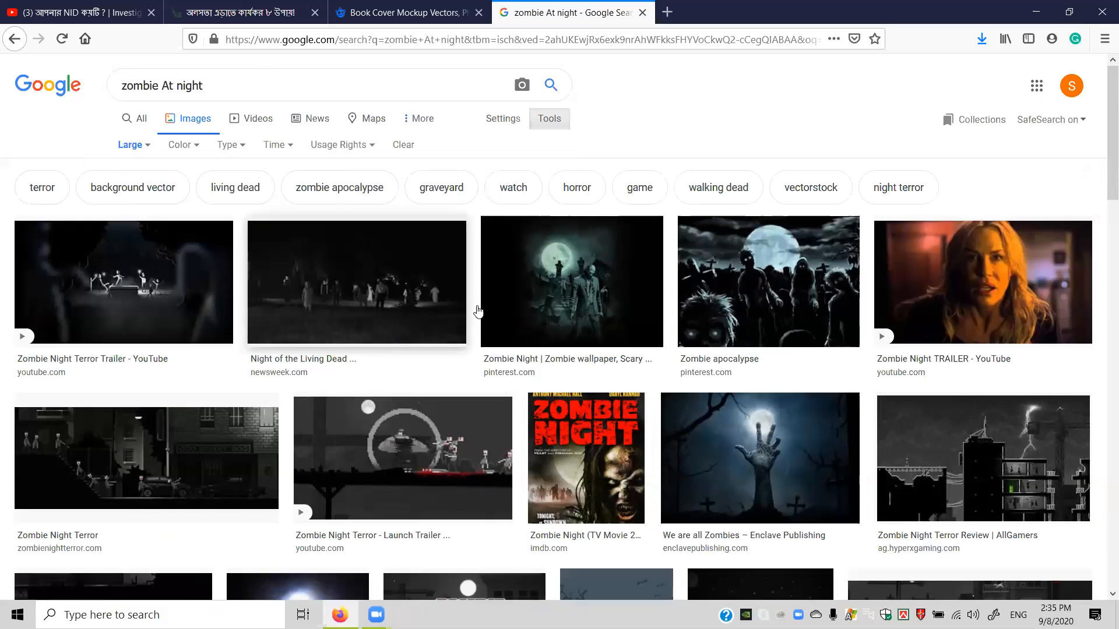
# Open the Zombie Night picture of a suited zombie in a moonlit graveyard and copy the image.
pyautogui.click(574, 315)
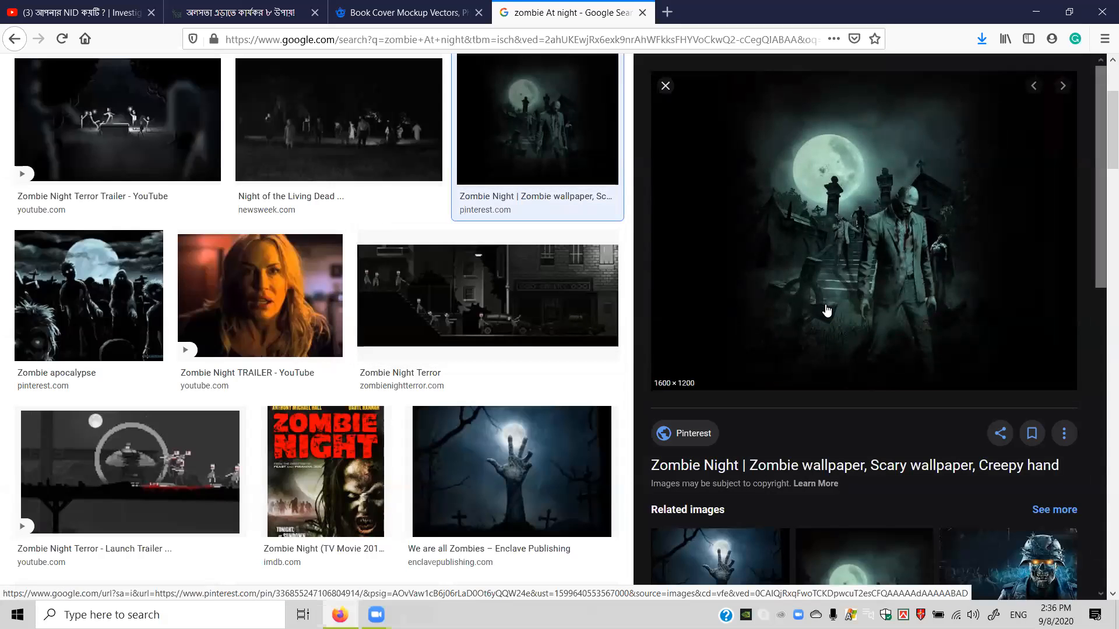
pyautogui.scroll(-3, 886, 451)
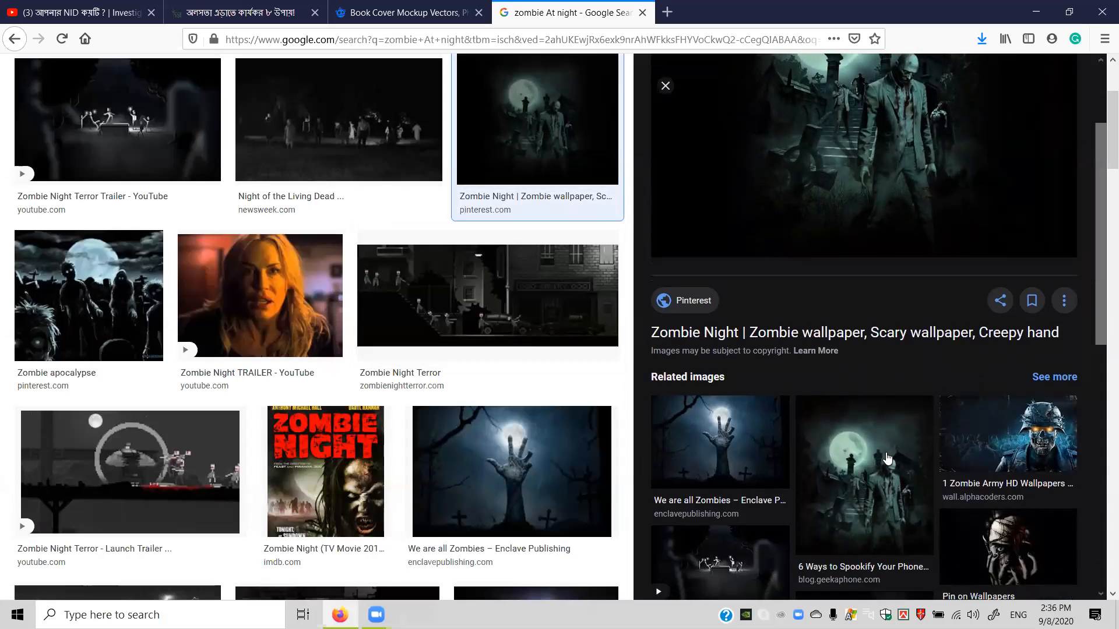
pyautogui.scroll(3, 886, 452)
pyautogui.rightClick(870, 300)
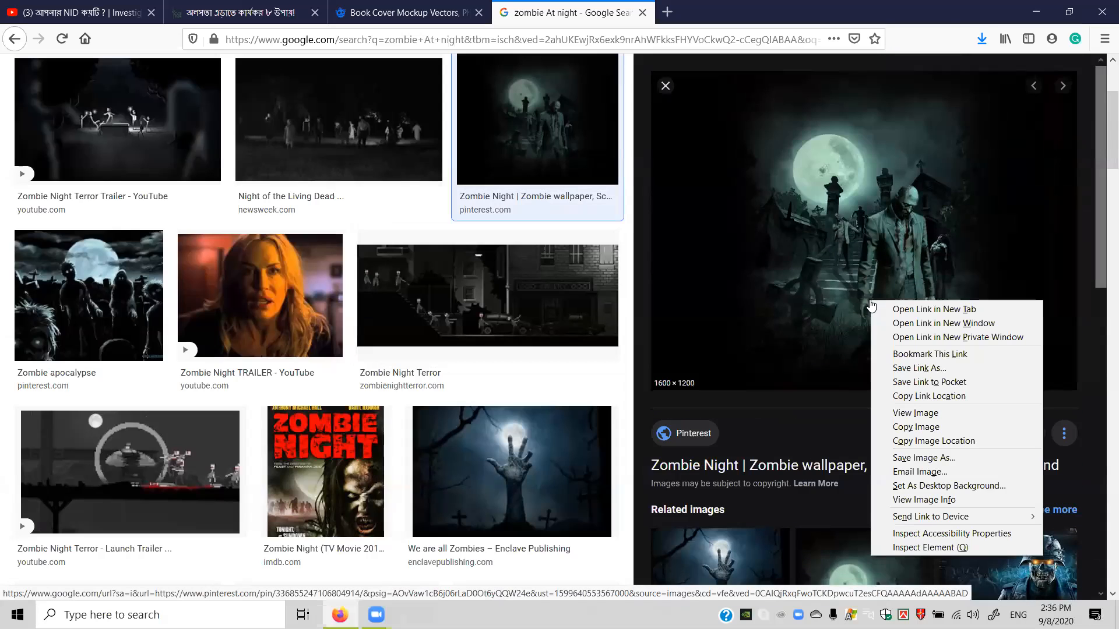
pyautogui.click(913, 428)
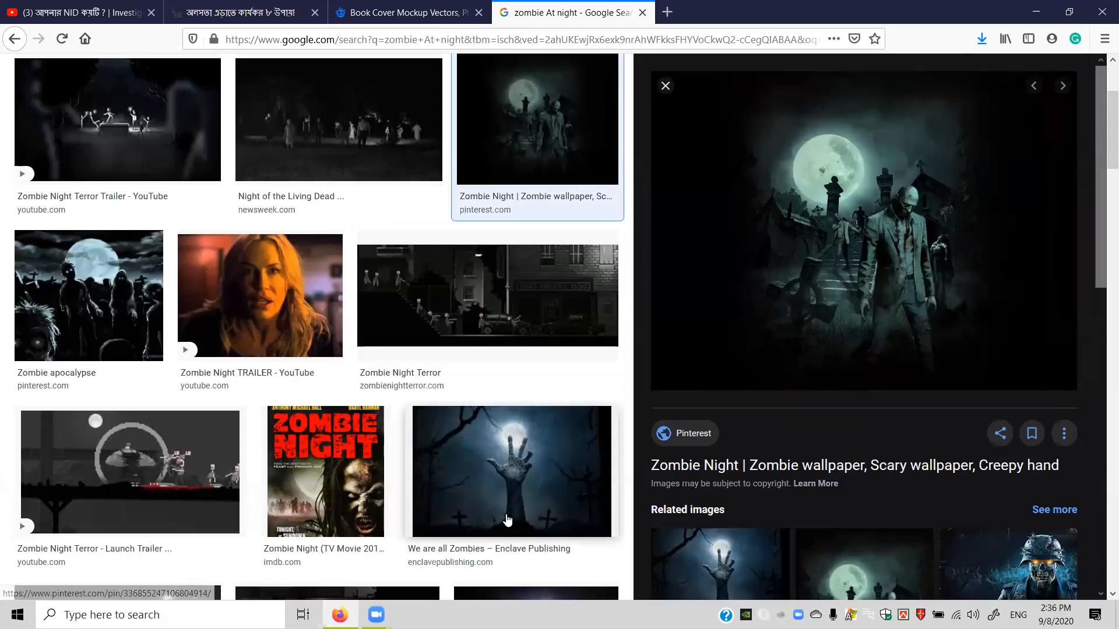
# Move dark-book-cover-mockup.zip from the Downloads folder onto the Windows desktop and close the folder window.
pyautogui.click(1036, 11)
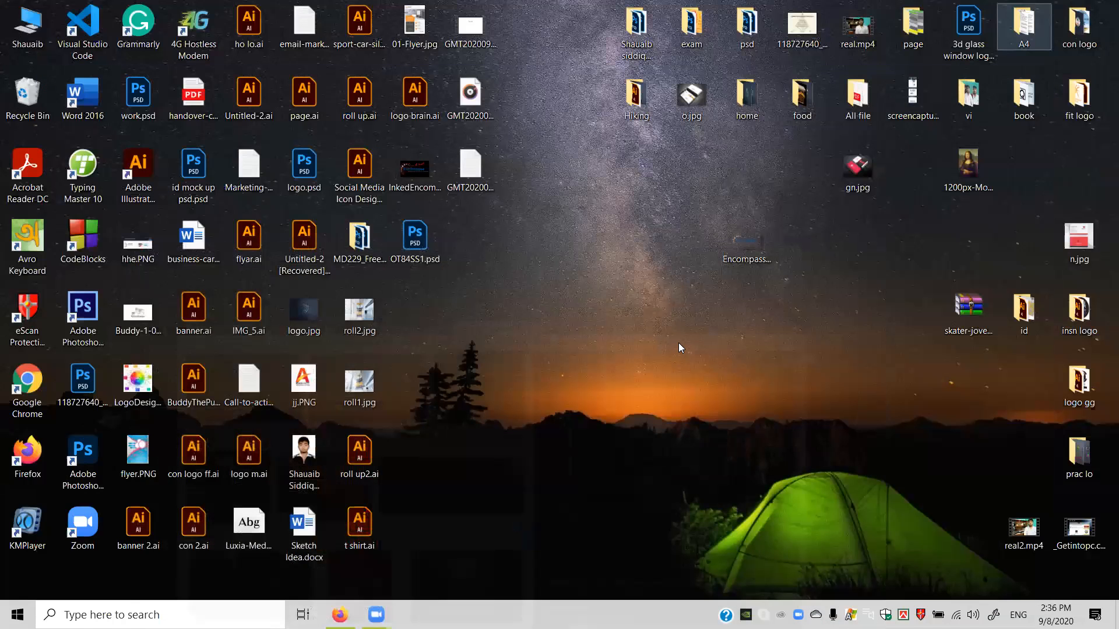
pyautogui.click(678, 343)
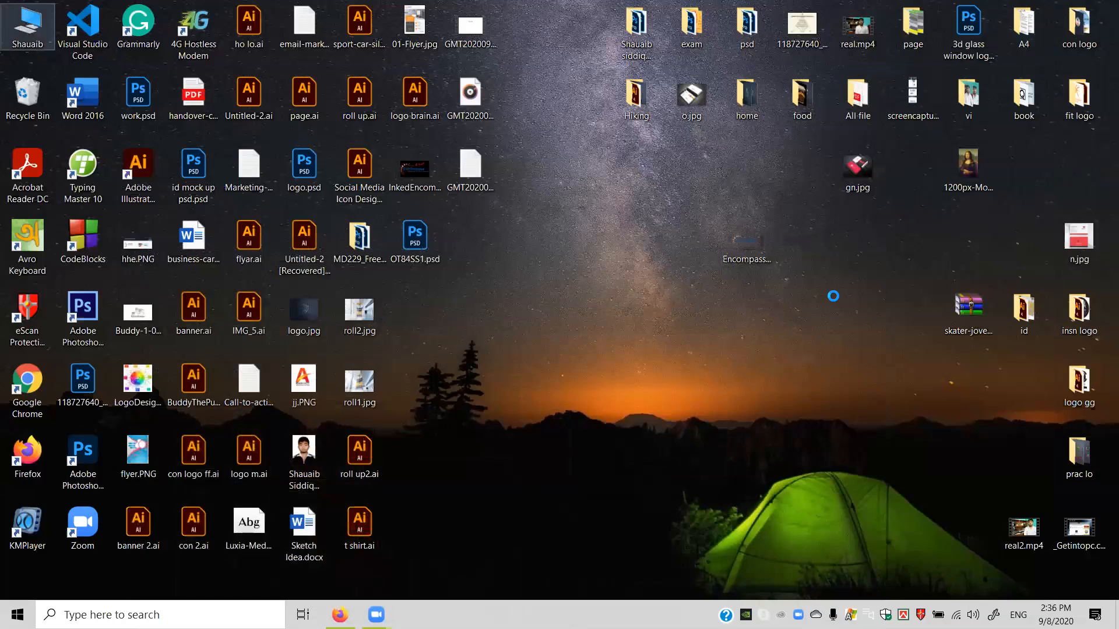
pyautogui.doubleClick(27, 26)
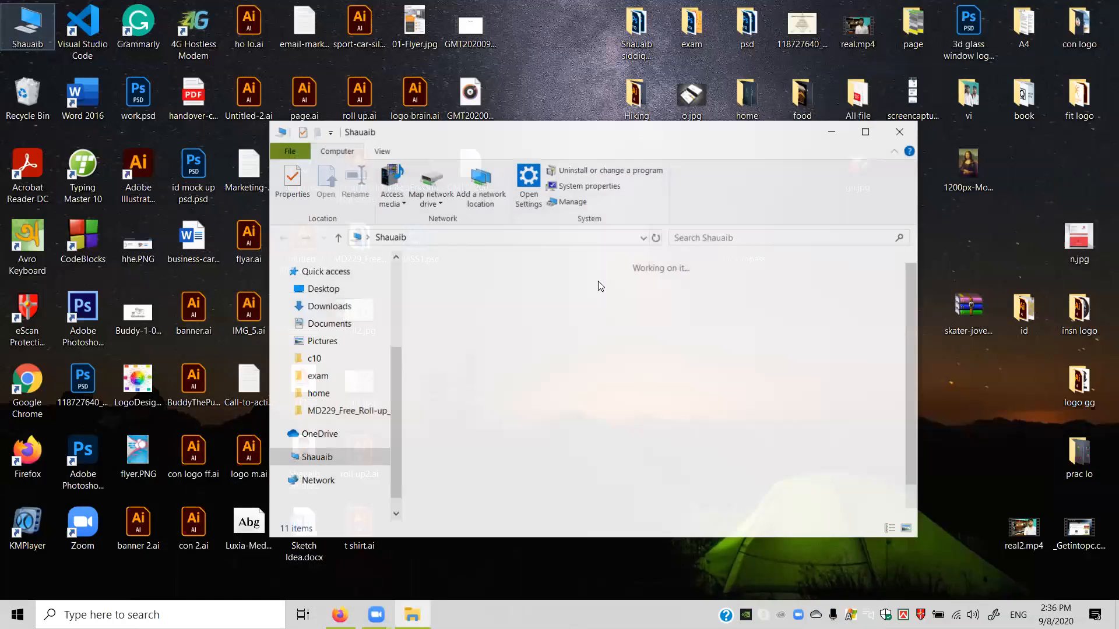
pyautogui.doubleClick(659, 334)
pyautogui.moveTo(604, 300); pyautogui.dragTo(574, 39)
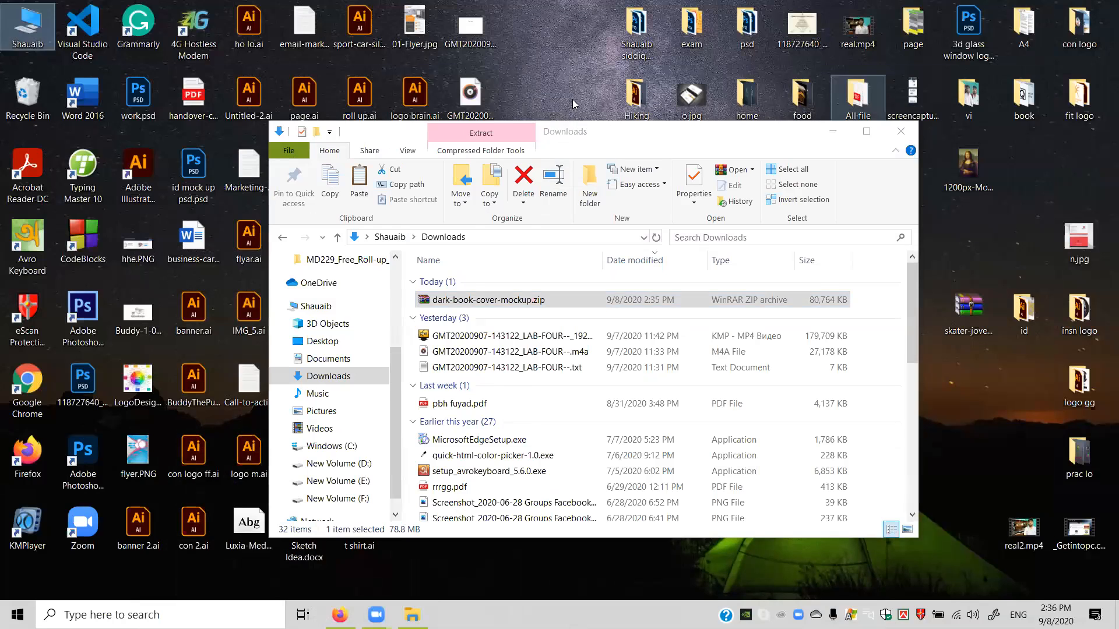
pyautogui.hotkey('alt', 'F4')
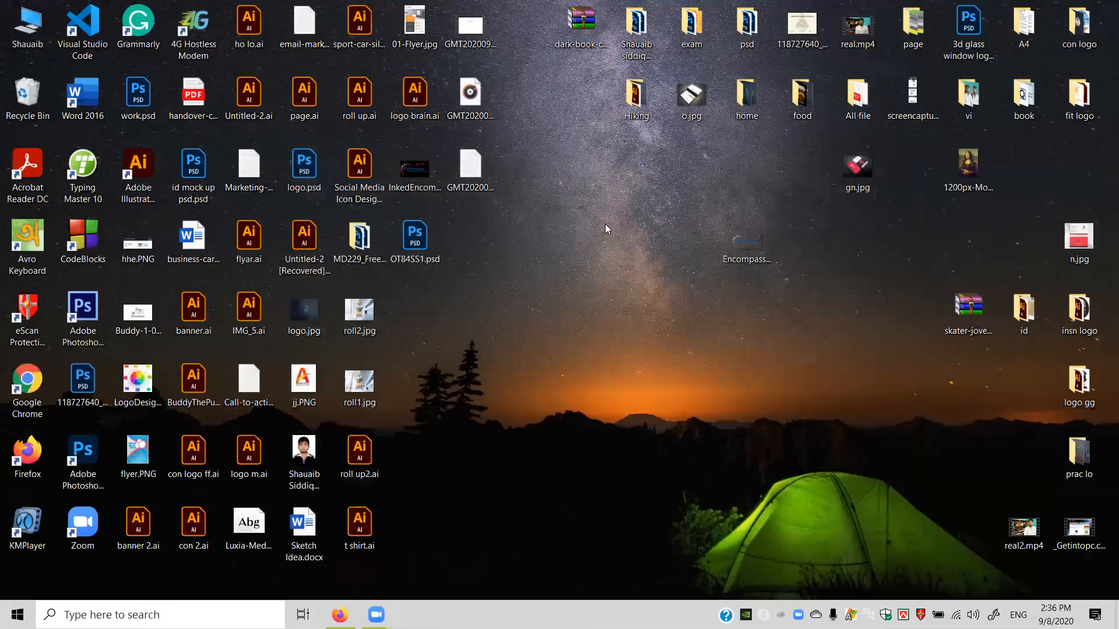
# Reposition the dark-book-cover-mockup archive on the desktop and extract its contents there.
pyautogui.moveTo(578, 32); pyautogui.dragTo(578, 103)
pyautogui.rightClick(578, 104)
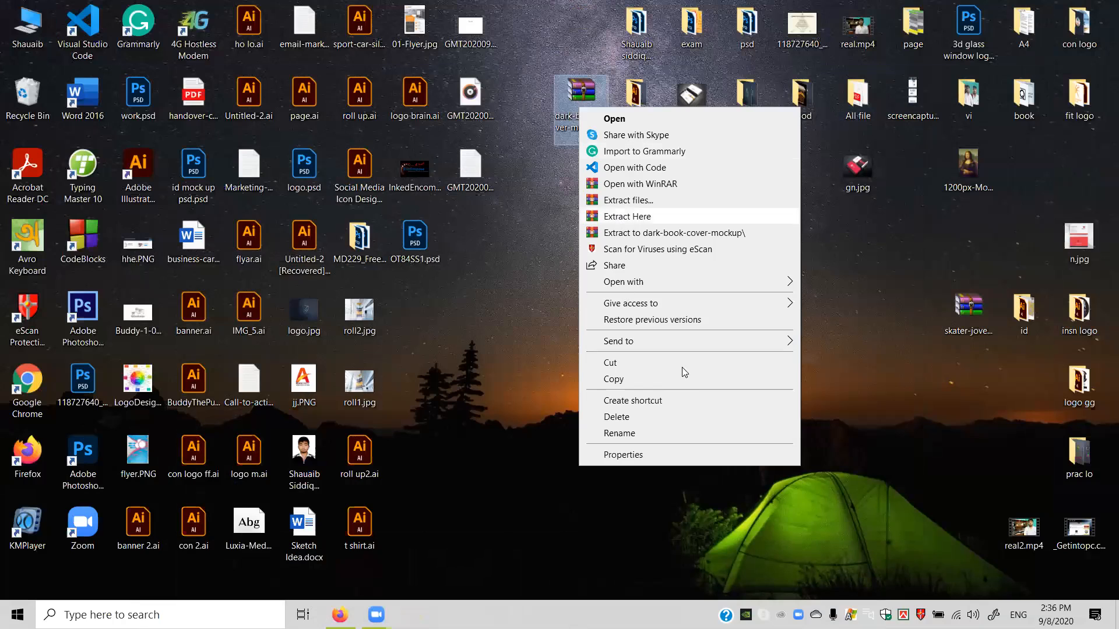
pyautogui.click(617, 215)
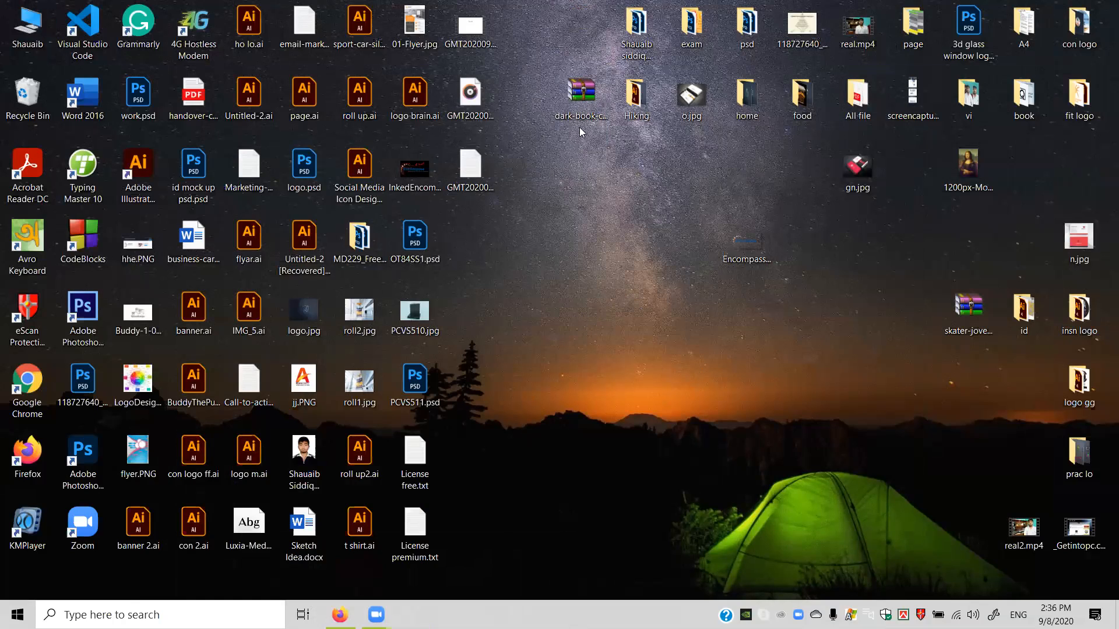
# Delete the dark-book-cover-mockup archive and the License free.txt and License premium.txt files from the desktop.
pyautogui.rightClick(585, 102)
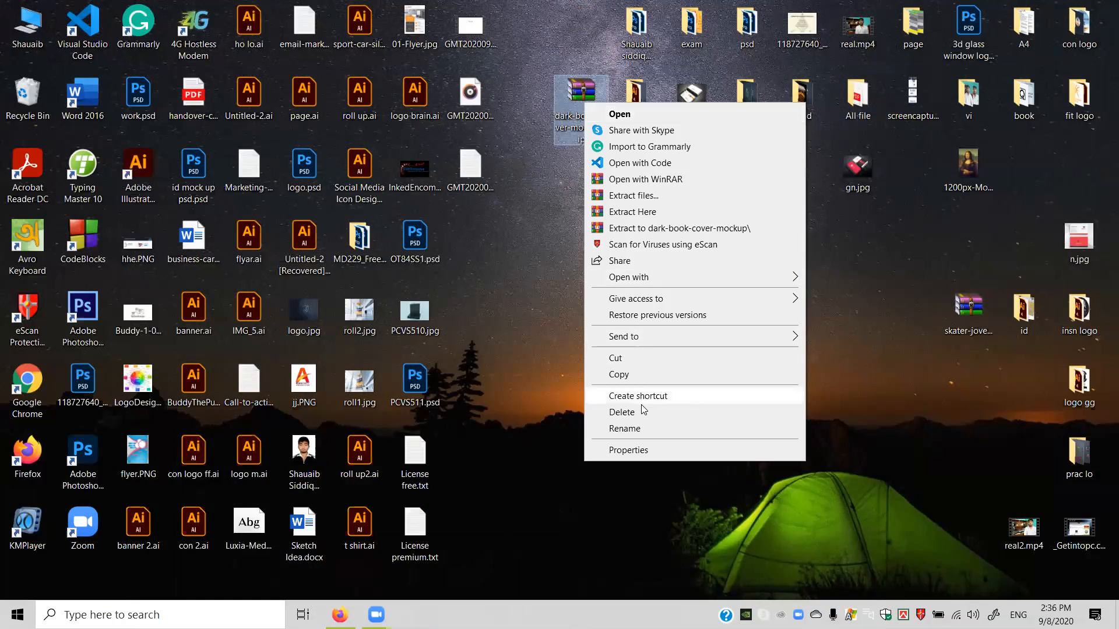
pyautogui.click(633, 412)
pyautogui.click(628, 360)
pyautogui.moveTo(478, 536); pyautogui.dragTo(414, 465)
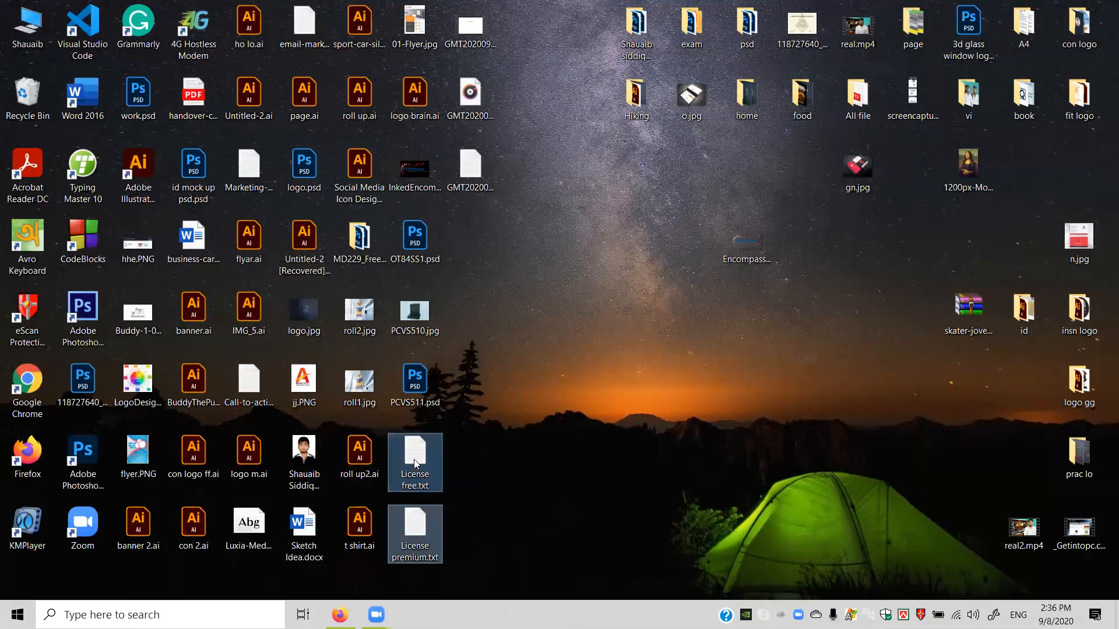
pyautogui.rightClick(415, 466)
pyautogui.click(499, 414)
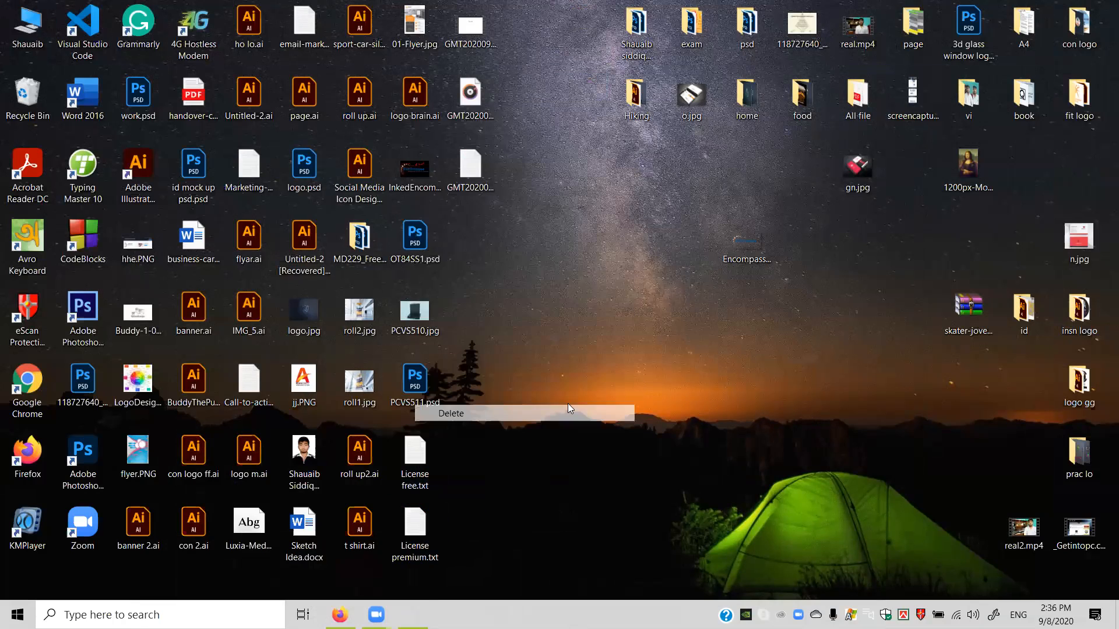
pyautogui.click(616, 319)
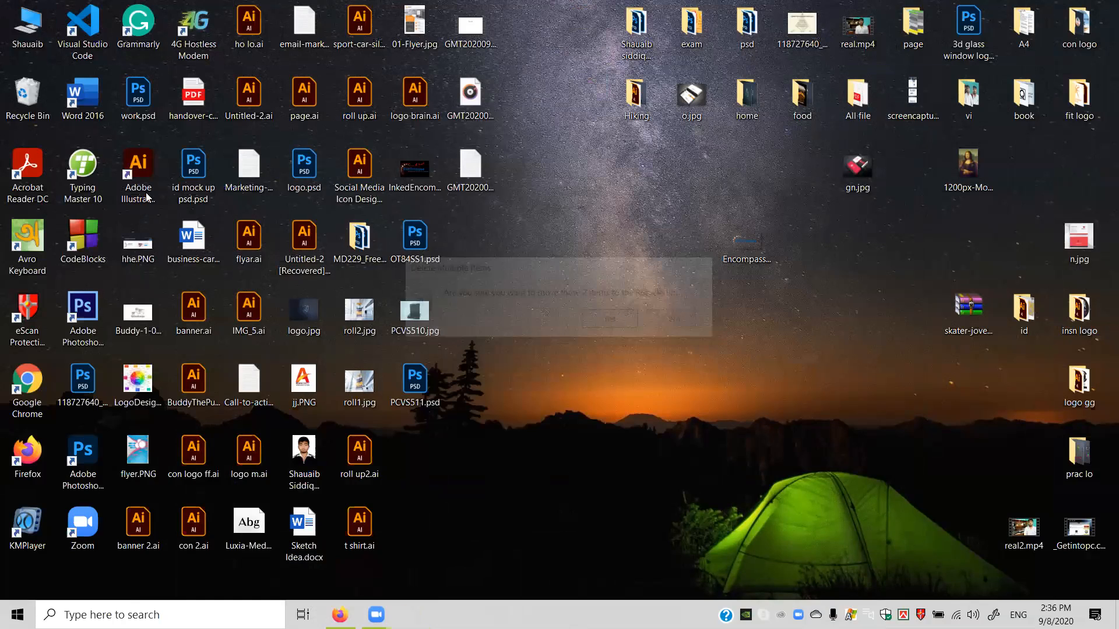
# Launch Adobe Illustrator and begin a new document named Book cover, with its units set to inches.
pyautogui.doubleClick(146, 176)
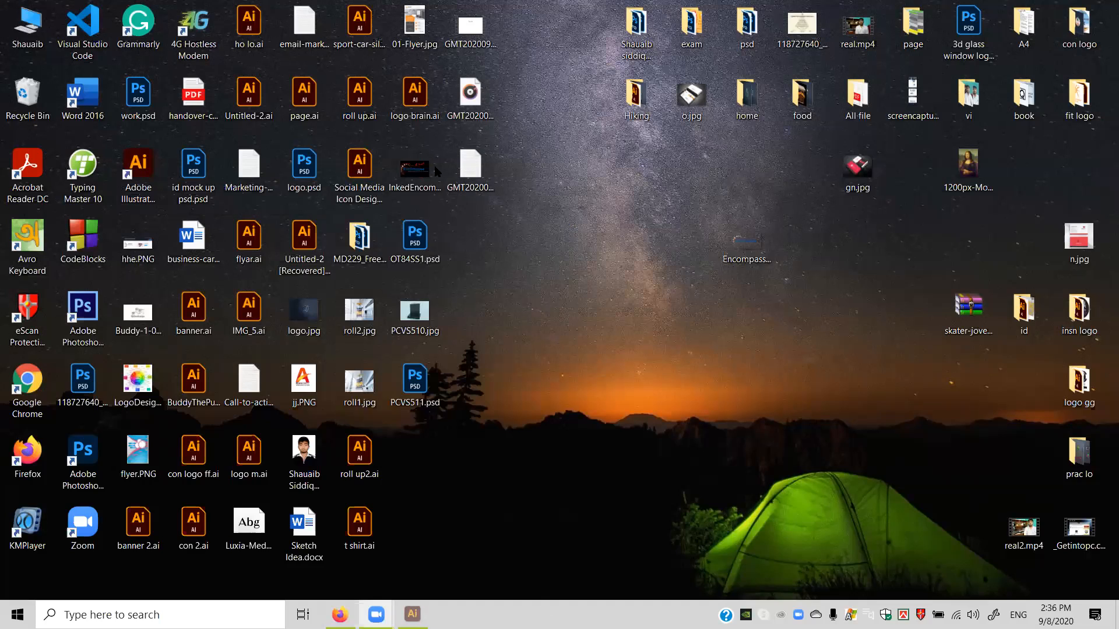
pyautogui.hotkey('ctrl', 'n')
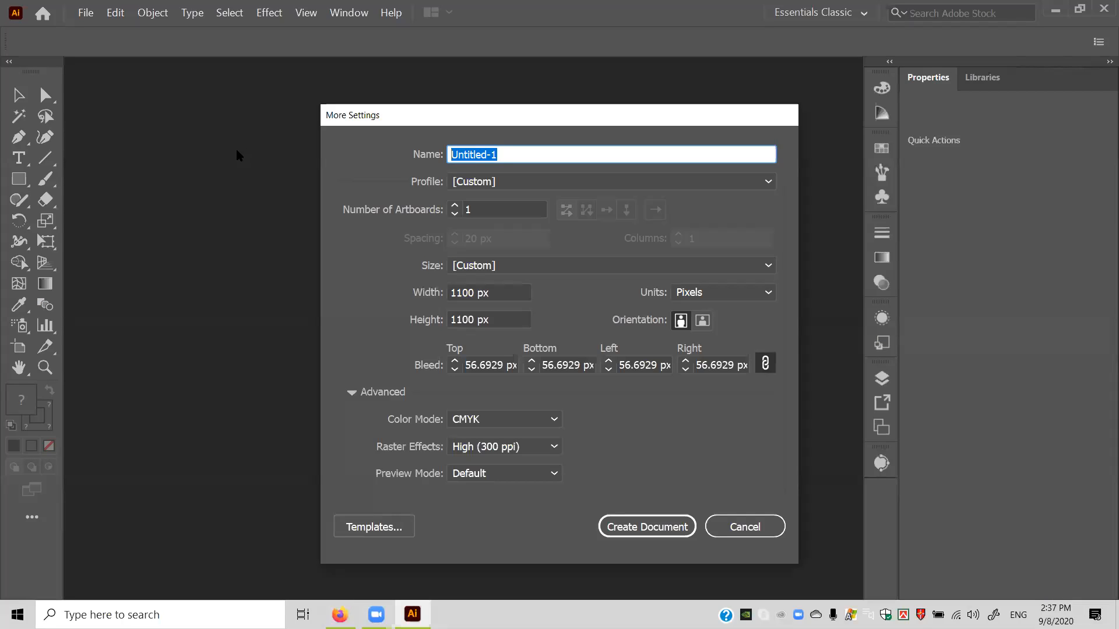
pyautogui.write('Bo')
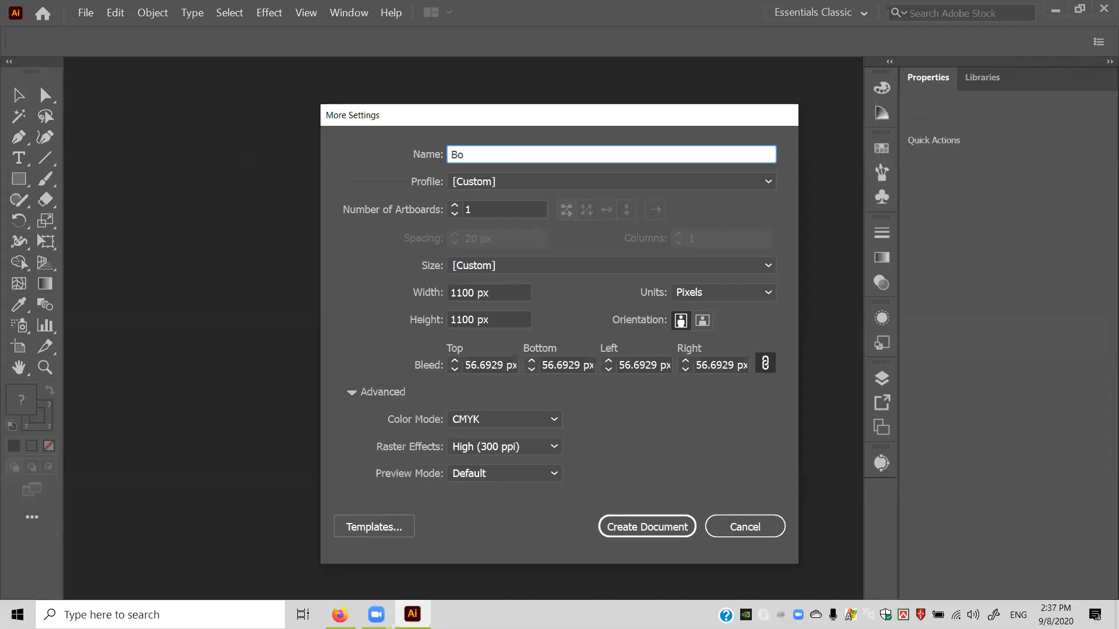
pyautogui.write('ok cover')
pyautogui.click(696, 292)
pyautogui.click(703, 369)
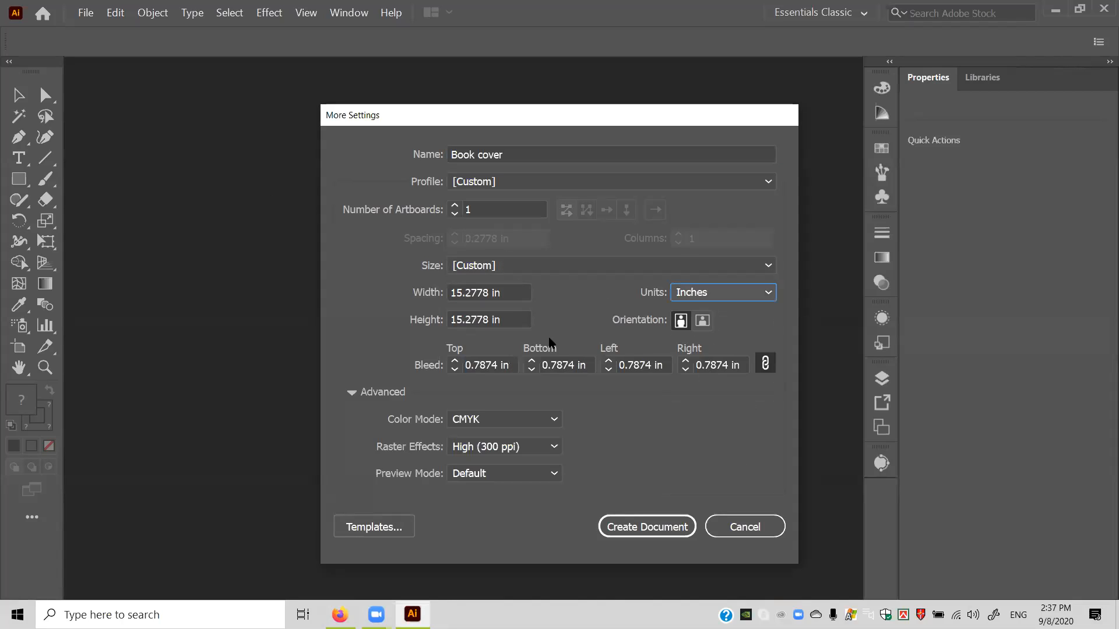
# Set the new document's width to 7 in with portrait orientation.
pyautogui.click(514, 292)
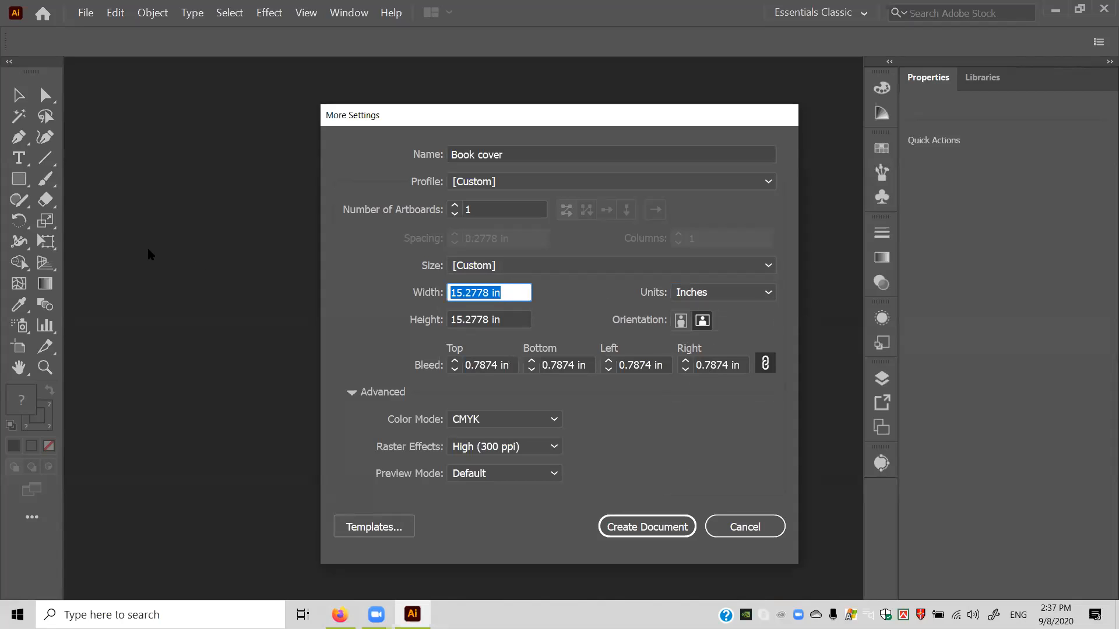
pyautogui.press('BackSpace')
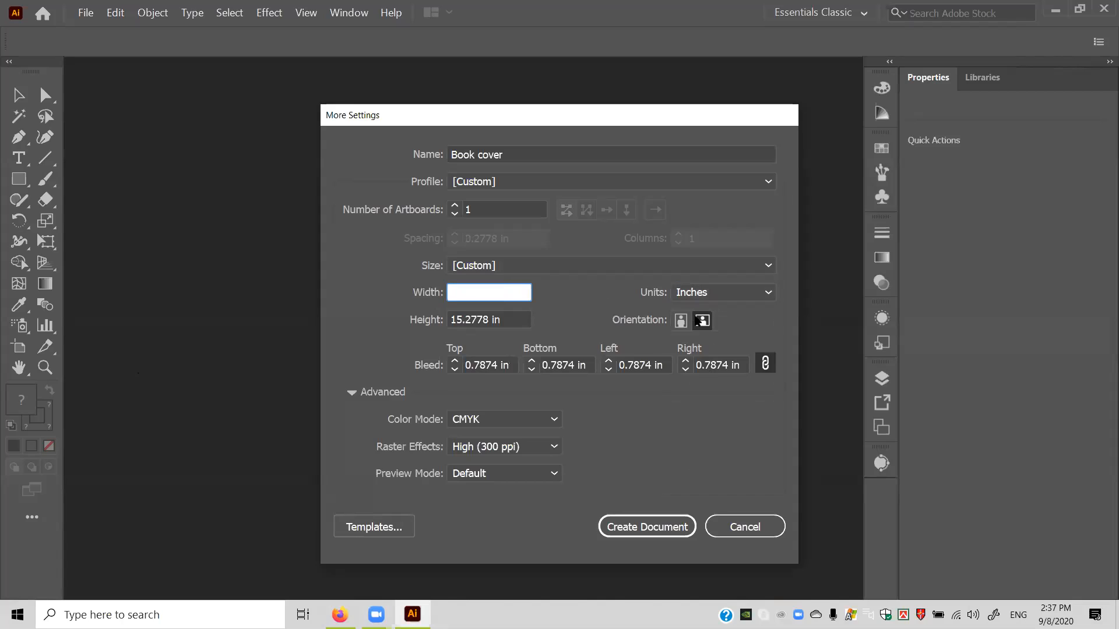
pyautogui.click(680, 320)
pyautogui.click(473, 292)
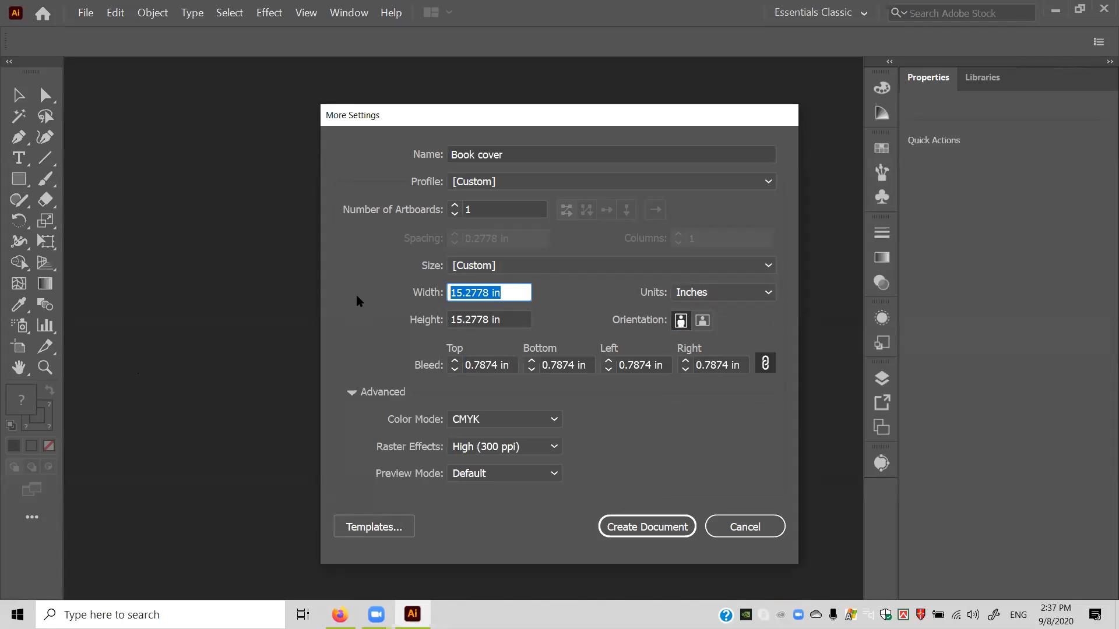
pyautogui.press('BackSpace')
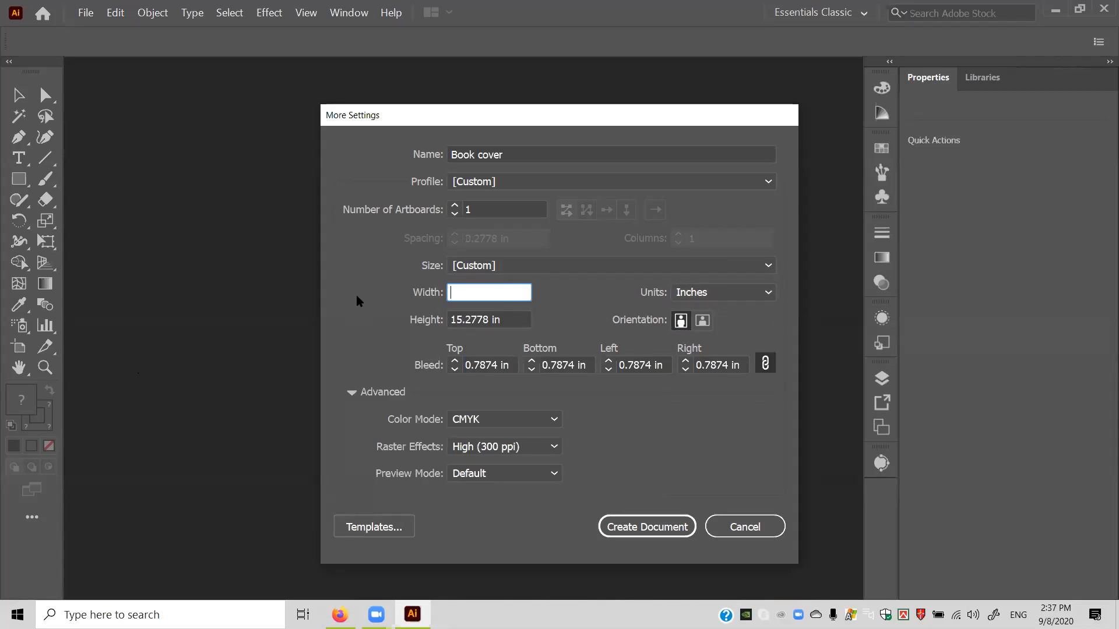
pyautogui.write('7')
pyautogui.click(508, 319)
pyautogui.doubleClick(508, 319)
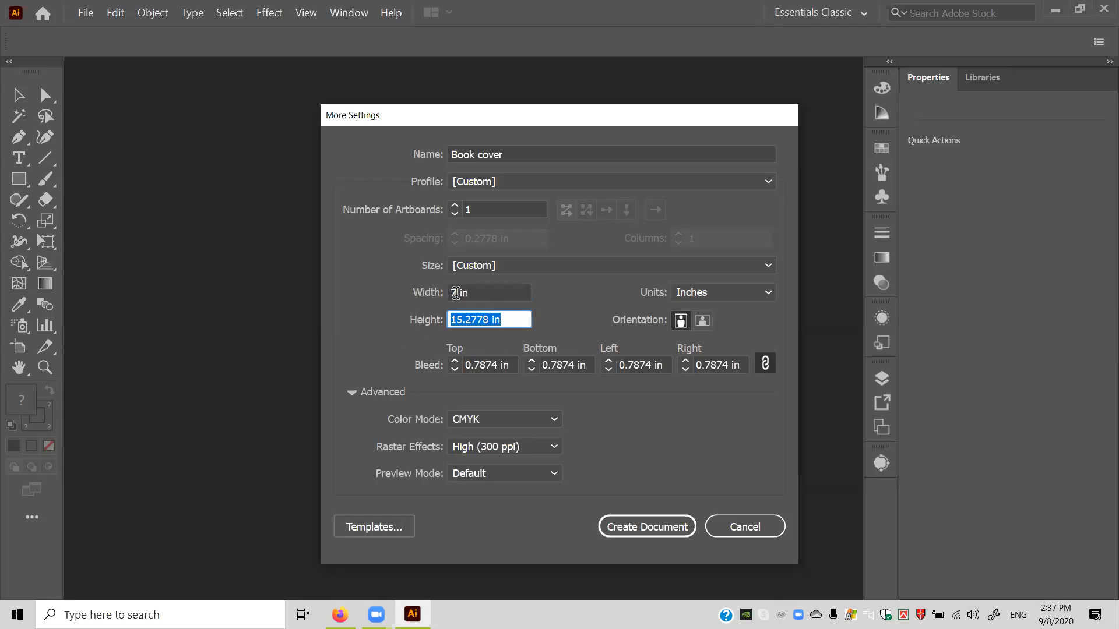
# Set the new document's width to 15 in and its height to 10 in.
pyautogui.doubleClick(457, 292)
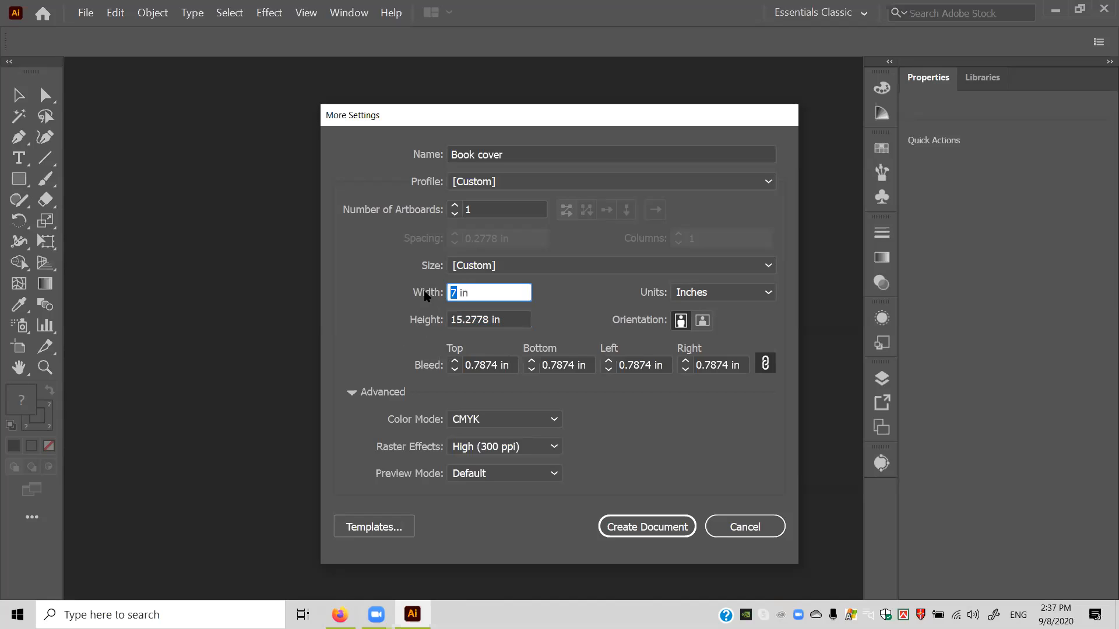
pyautogui.write('15')
pyautogui.moveTo(509, 320); pyautogui.dragTo(381, 330)
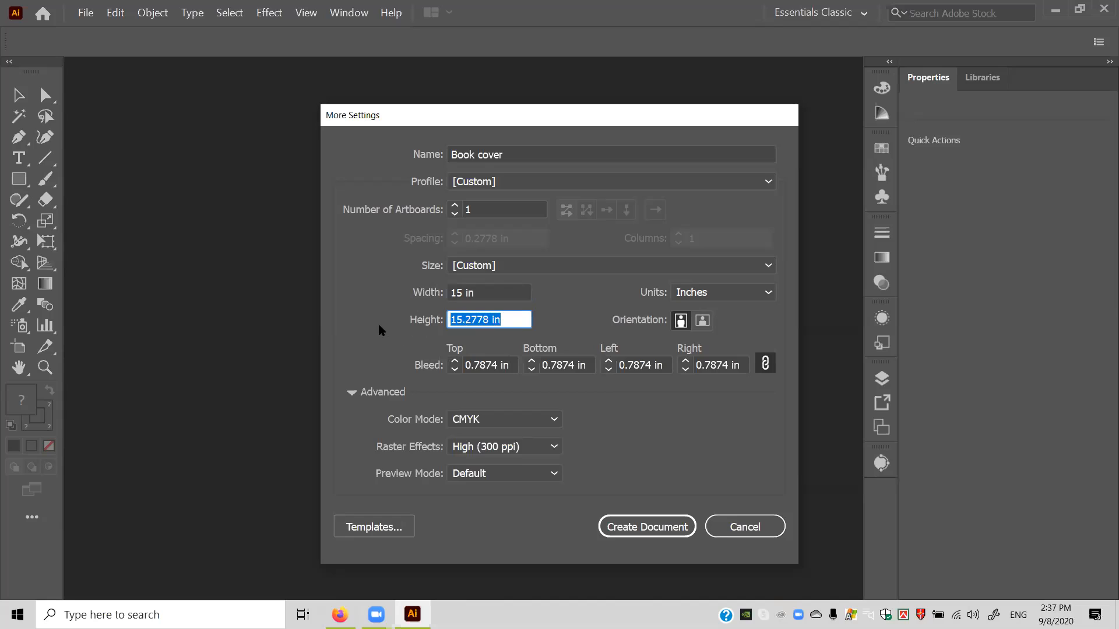
pyautogui.write('10')
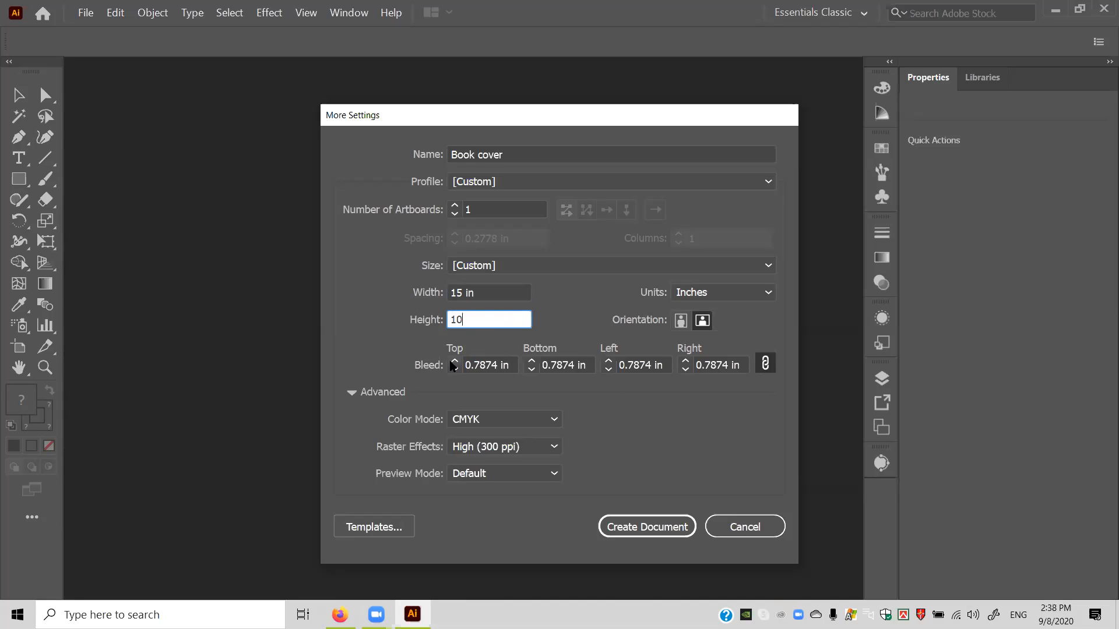
# Set the bleed to 1 in on all sides and create the document in landscape orientation.
pyautogui.click(454, 360)
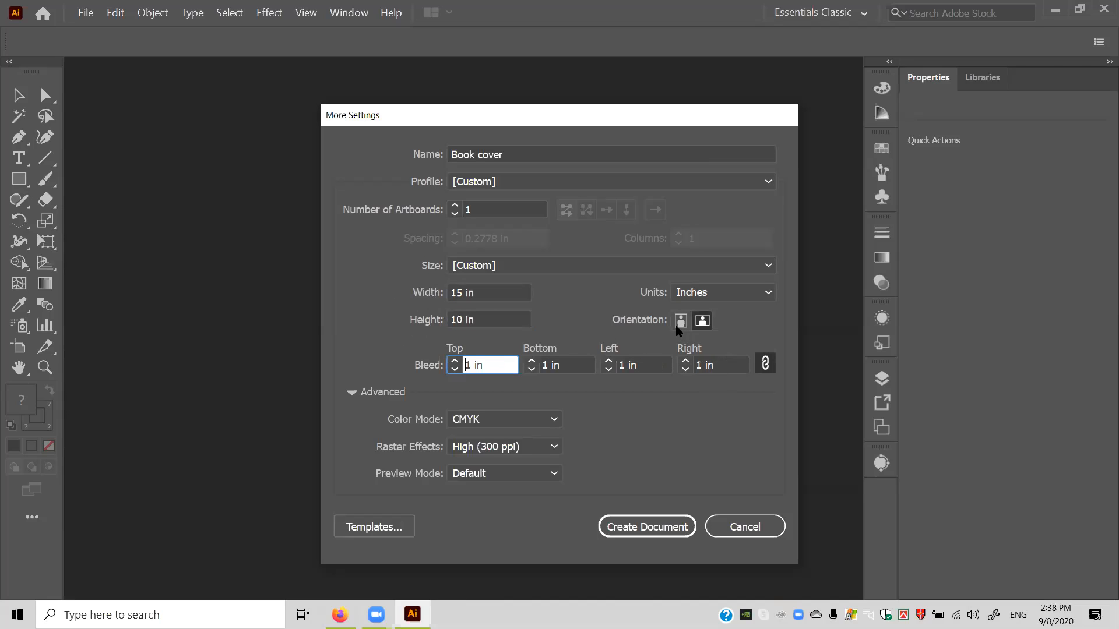
pyautogui.click(678, 324)
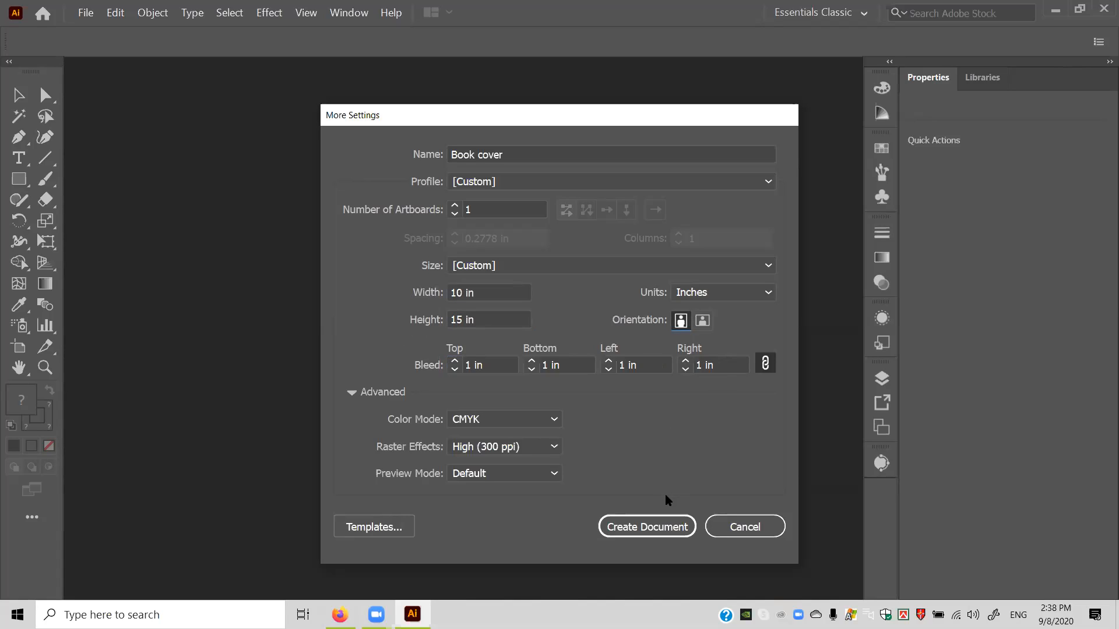
pyautogui.click(698, 325)
pyautogui.click(643, 528)
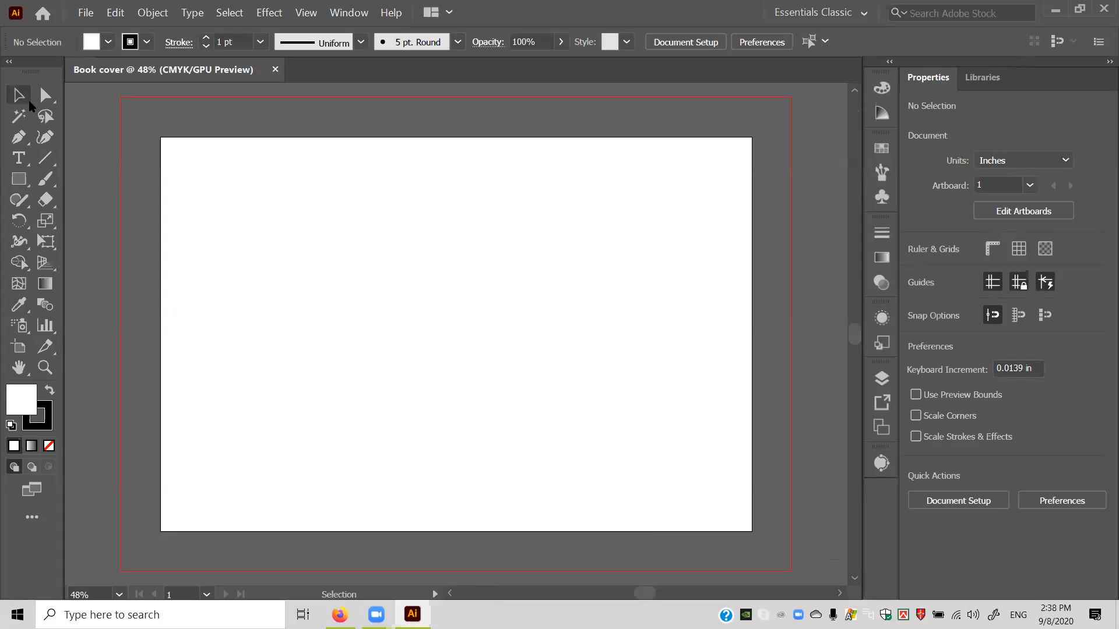
# Create a rectangle 7 in wide and 10 in high on the artboard as a cover panel.
pyautogui.click(19, 185)
pyautogui.click(250, 237)
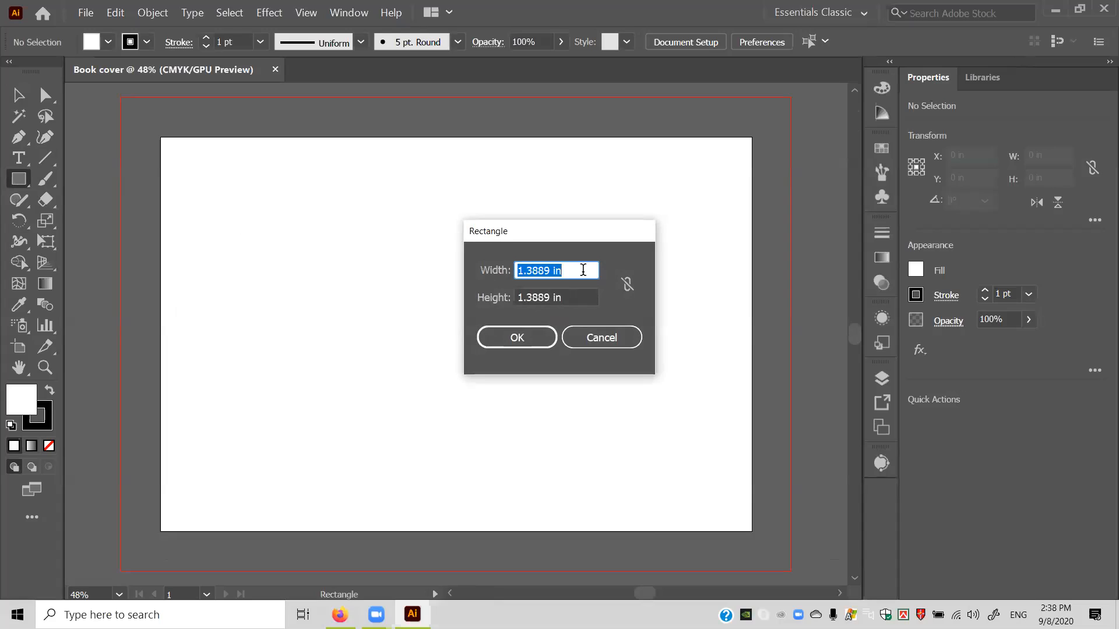
pyautogui.write('7 in')
pyautogui.press('Tab')
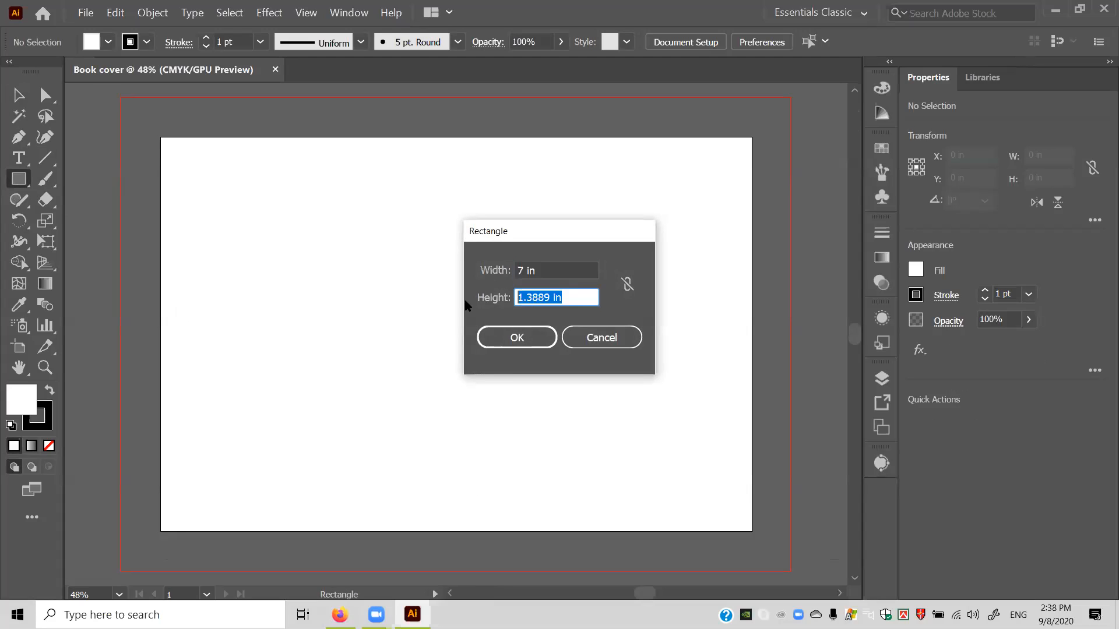
pyautogui.write('10 in')
pyautogui.click(533, 336)
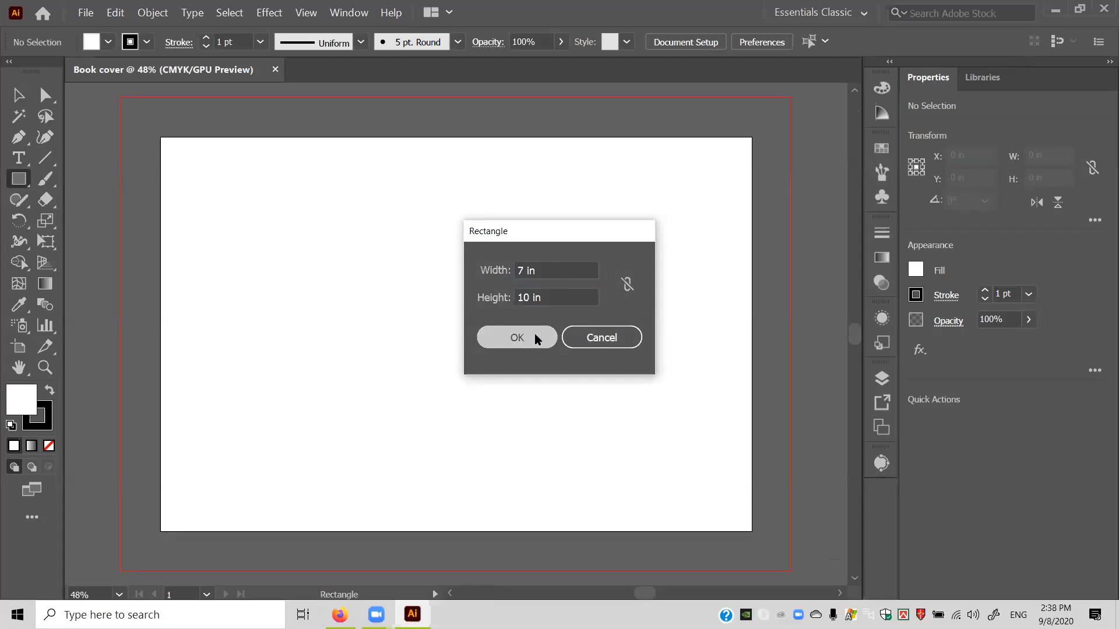
# Fill the 7 by 10 in rectangle with dark grey.
pyautogui.click(109, 42)
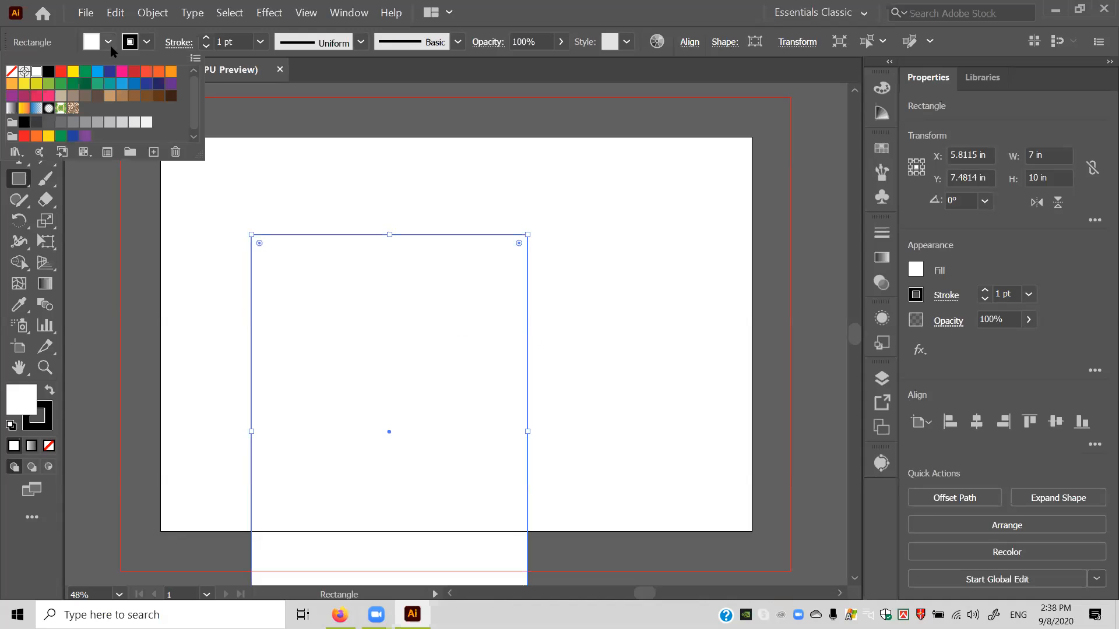
pyautogui.click(49, 122)
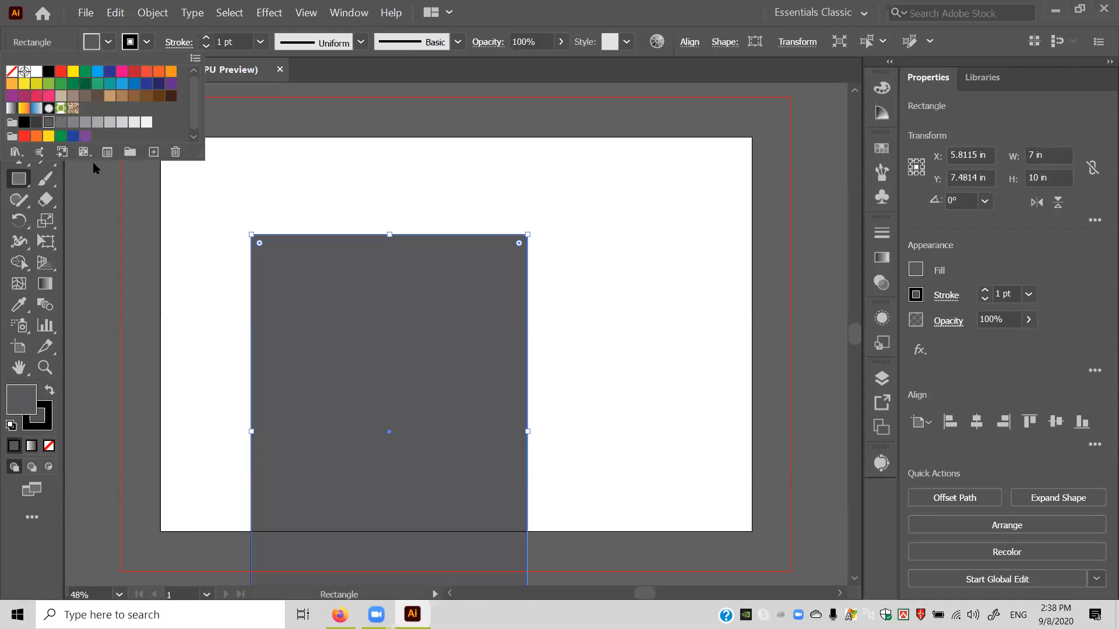
pyautogui.click(351, 349)
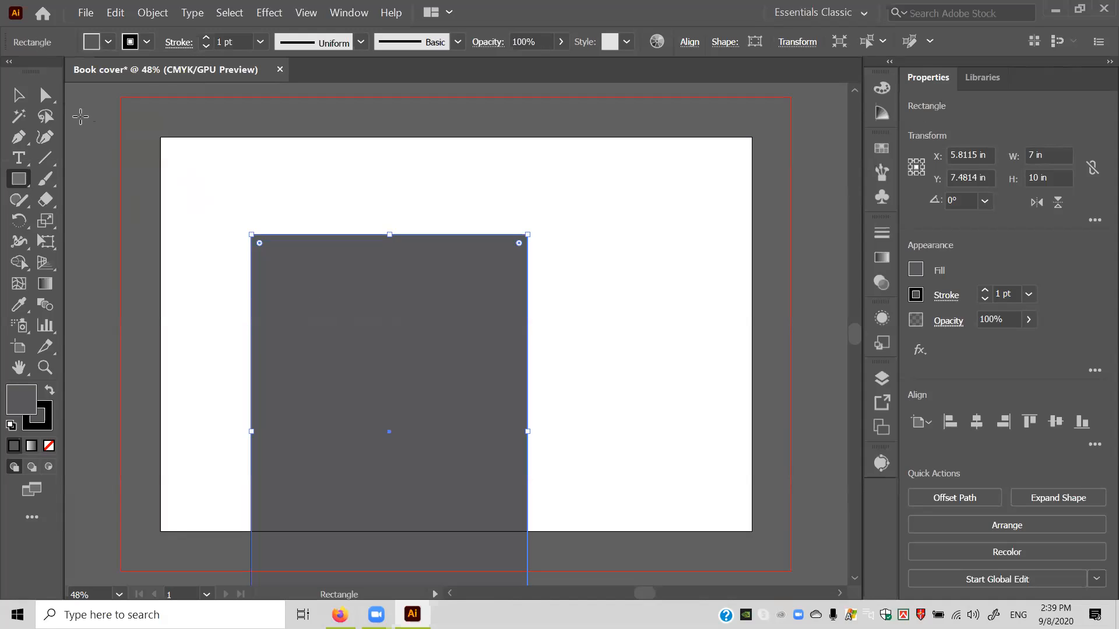
# Align the grey panel with the artboard's left edge and place a copy against the right edge, leaving a spine gap between them.
pyautogui.click(18, 95)
pyautogui.moveTo(392, 338); pyautogui.dragTo(654, 257)
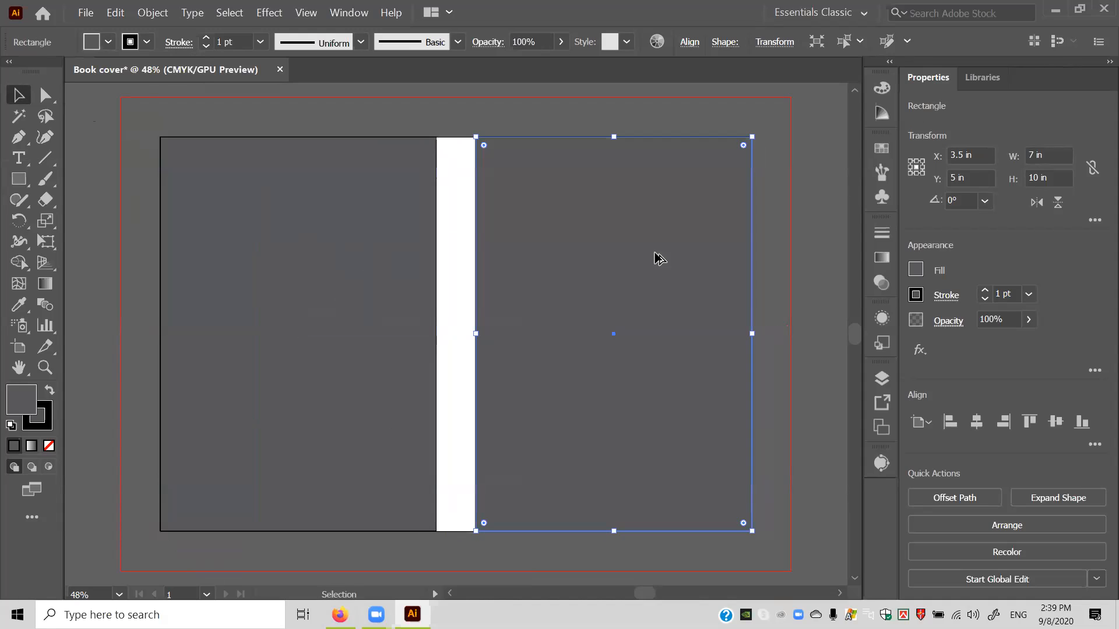
pyautogui.click(97, 177)
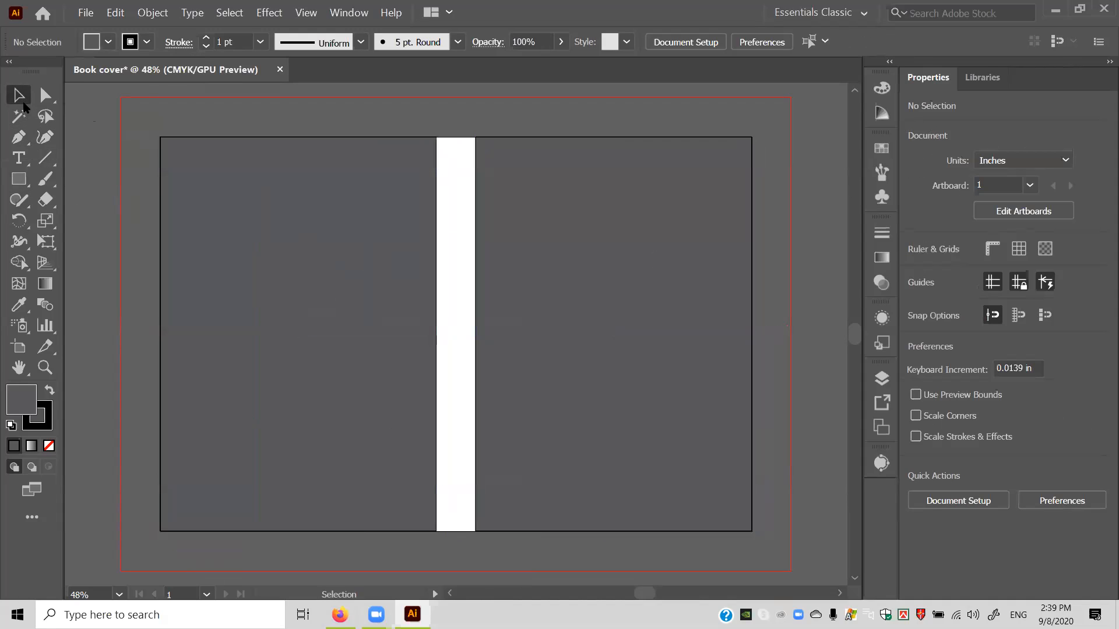
# Remove the stroke from both grey cover panels.
pyautogui.click(162, 188)
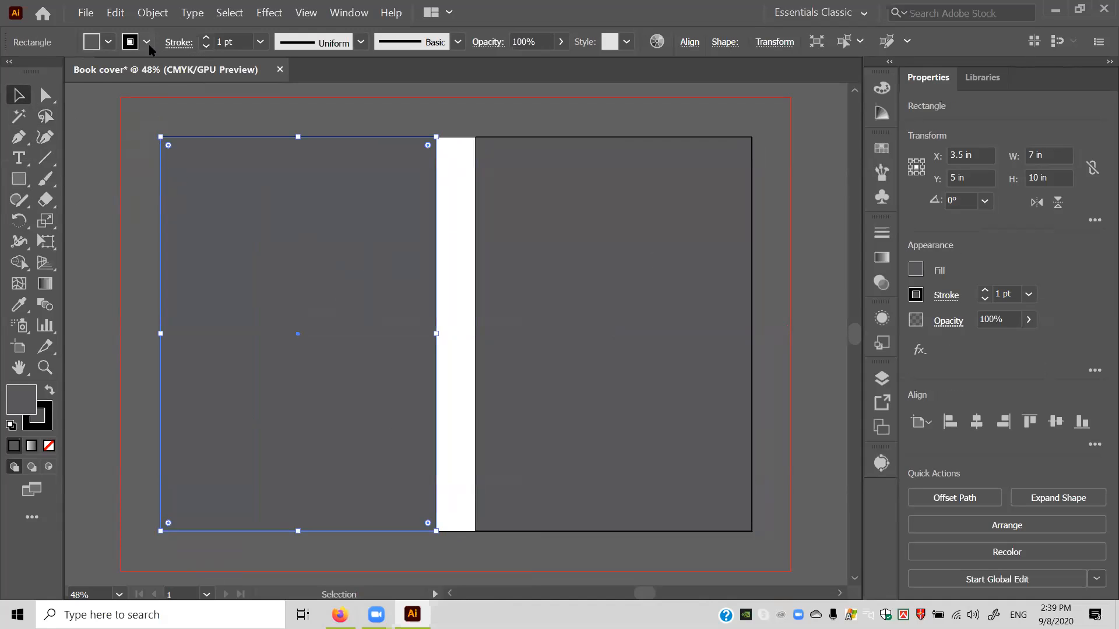
pyautogui.click(109, 42)
pyautogui.click(12, 72)
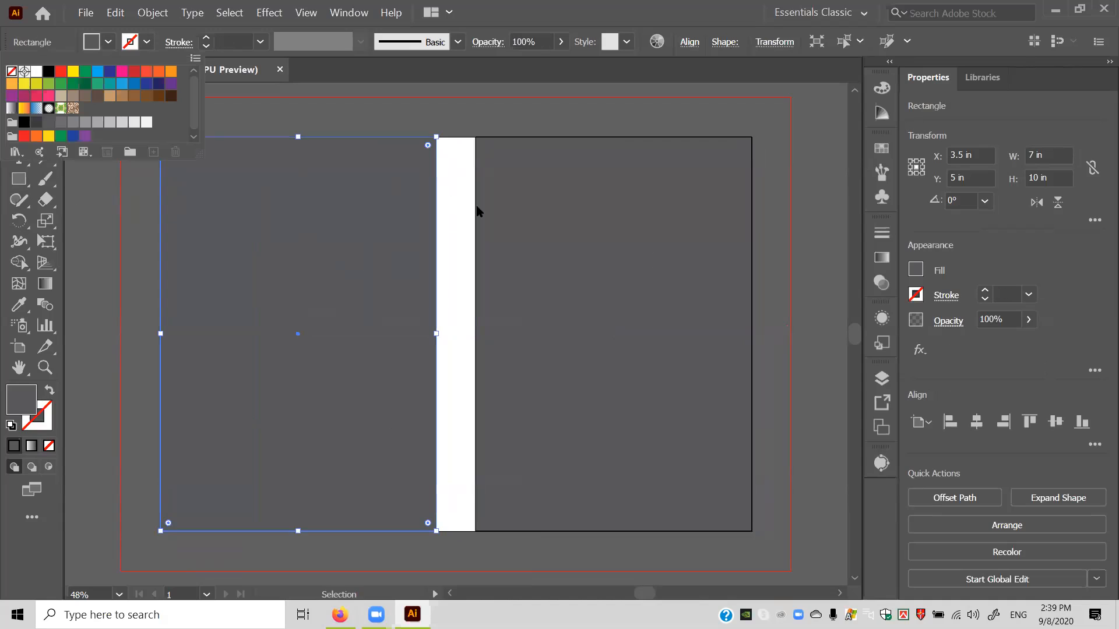
pyautogui.click(537, 227)
pyautogui.doubleClick(536, 227)
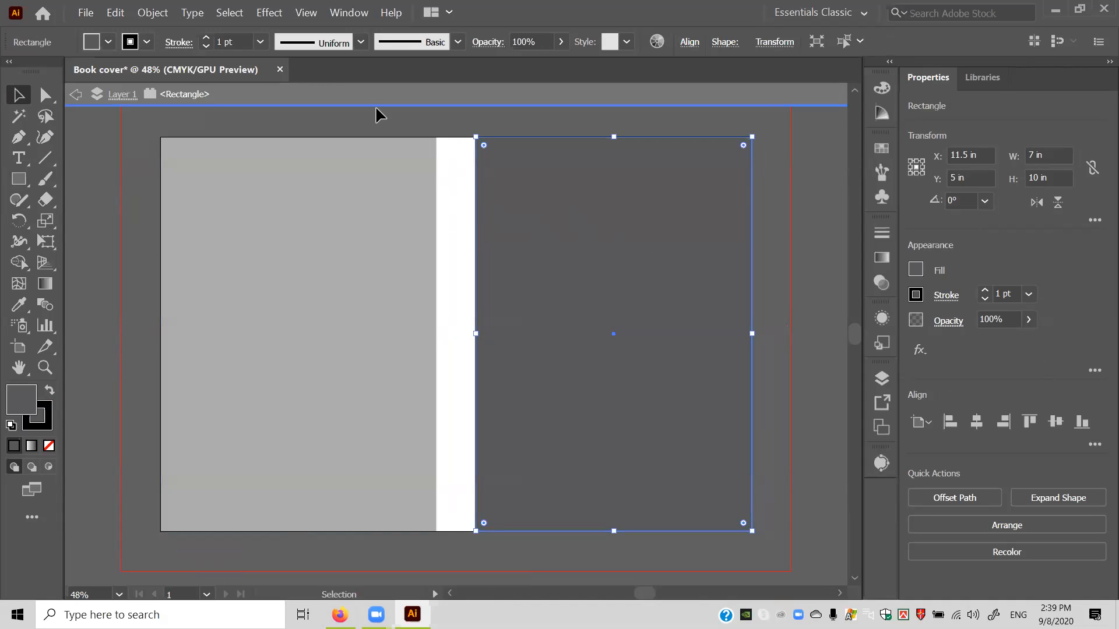
pyautogui.doubleClick(134, 159)
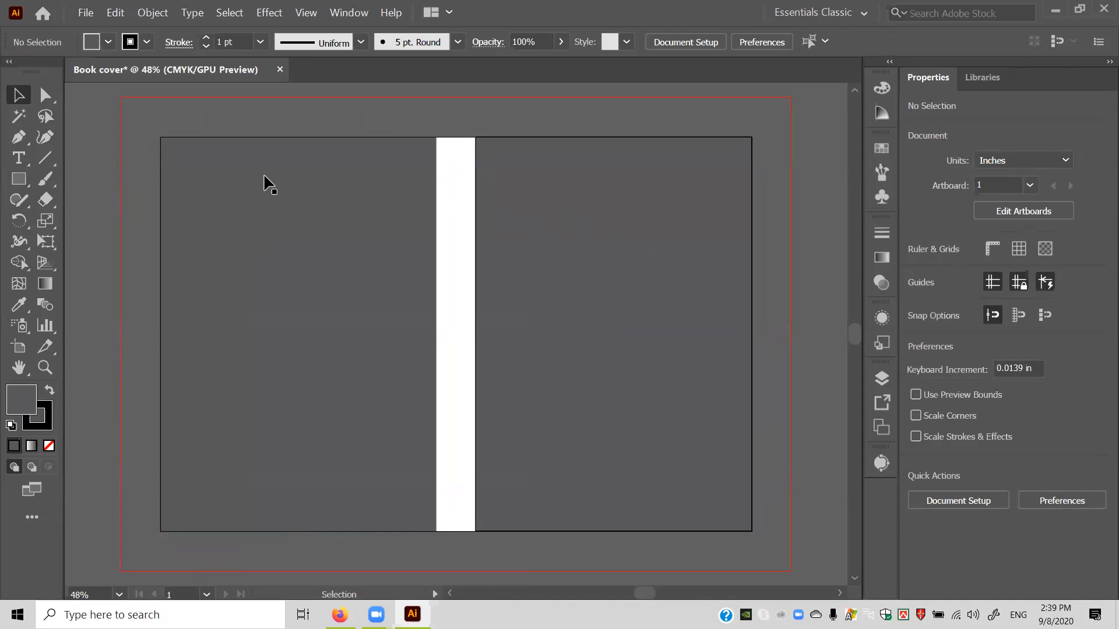
pyautogui.click(595, 231)
pyautogui.click(146, 42)
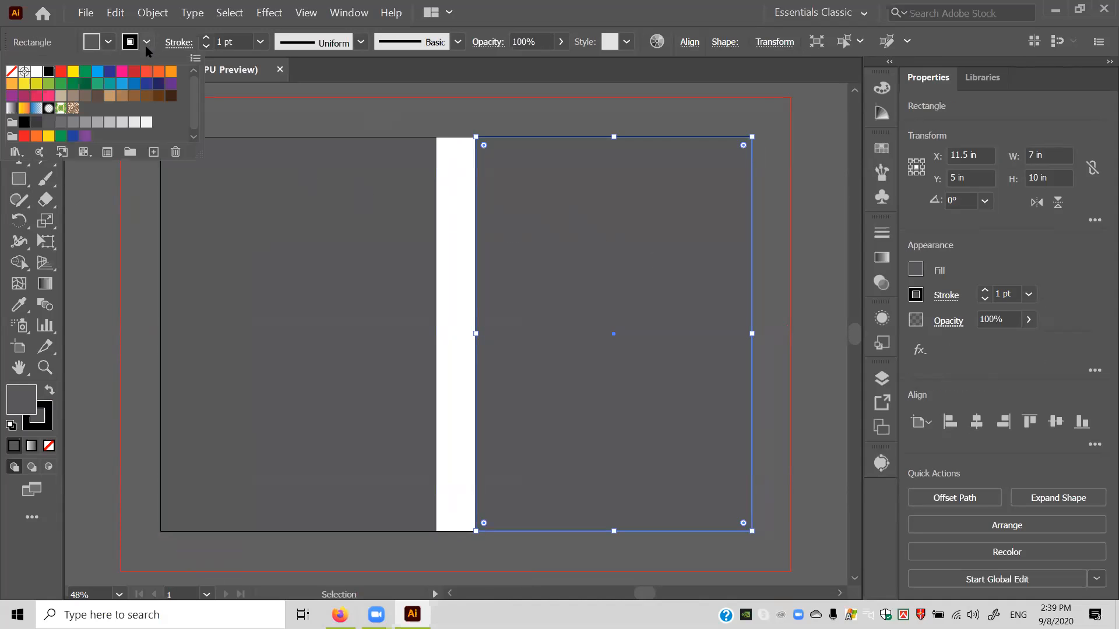
pyautogui.click(12, 71)
pyautogui.click(114, 205)
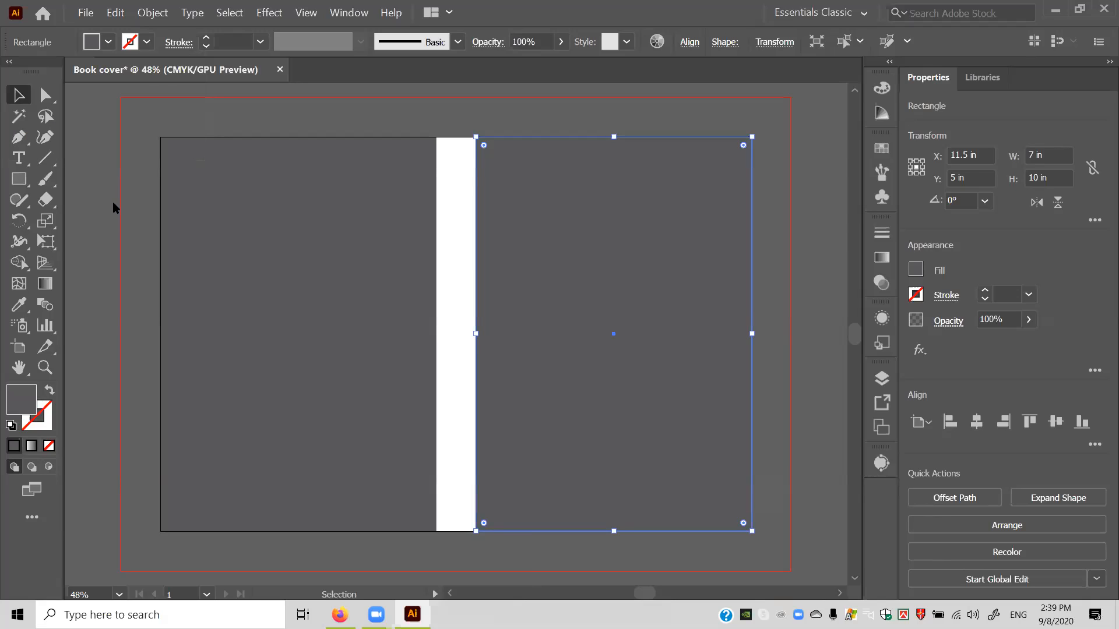
pyautogui.click(113, 205)
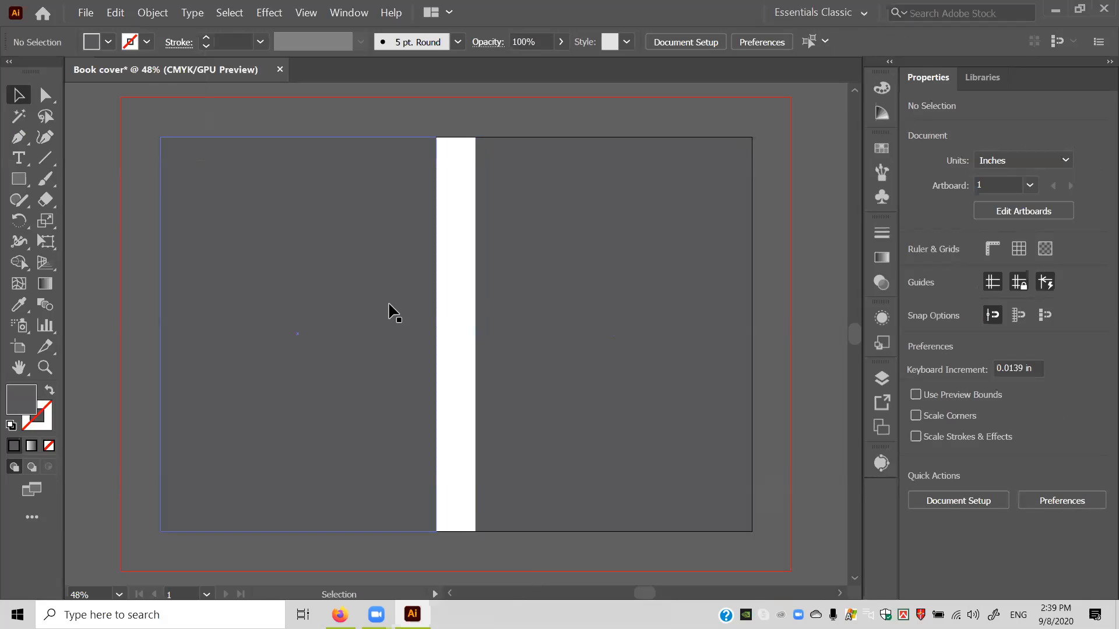
# Create a rectangle 1 in wide and 10 in high beside the artboard for the spine.
pyautogui.click(19, 180)
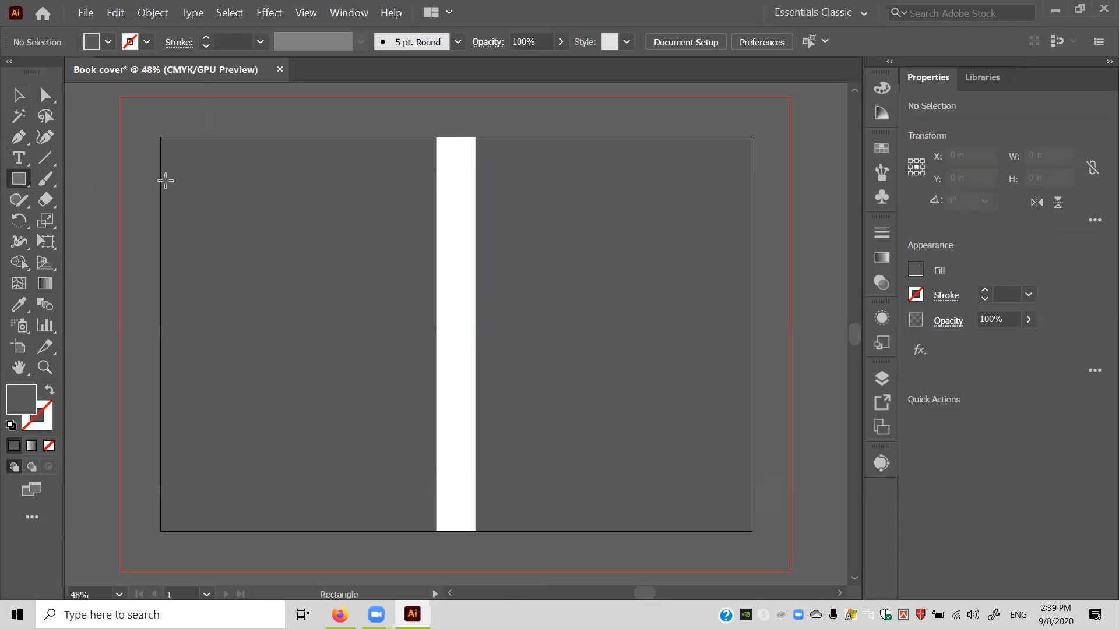
pyautogui.rightClick(201, 188)
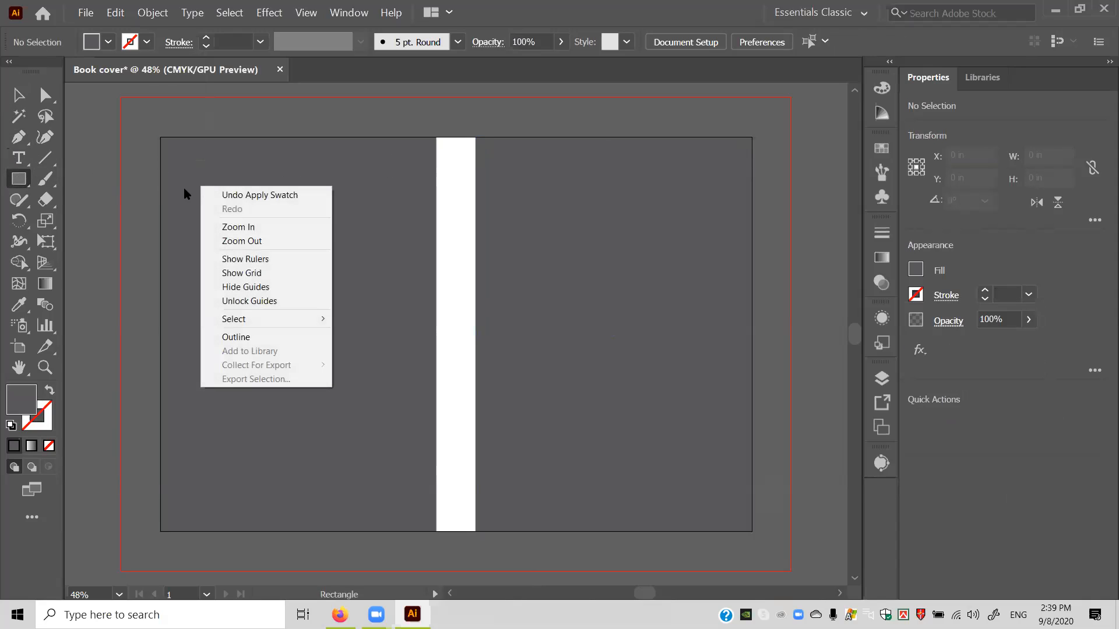
pyautogui.click(98, 184)
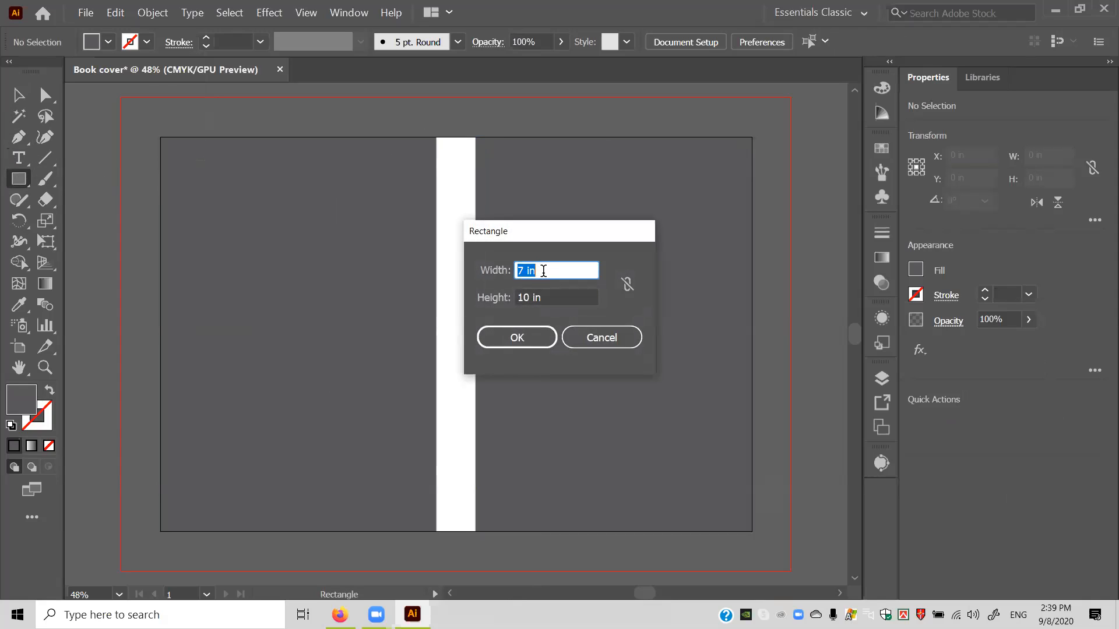
pyautogui.press('BackSpace')
pyautogui.click(536, 335)
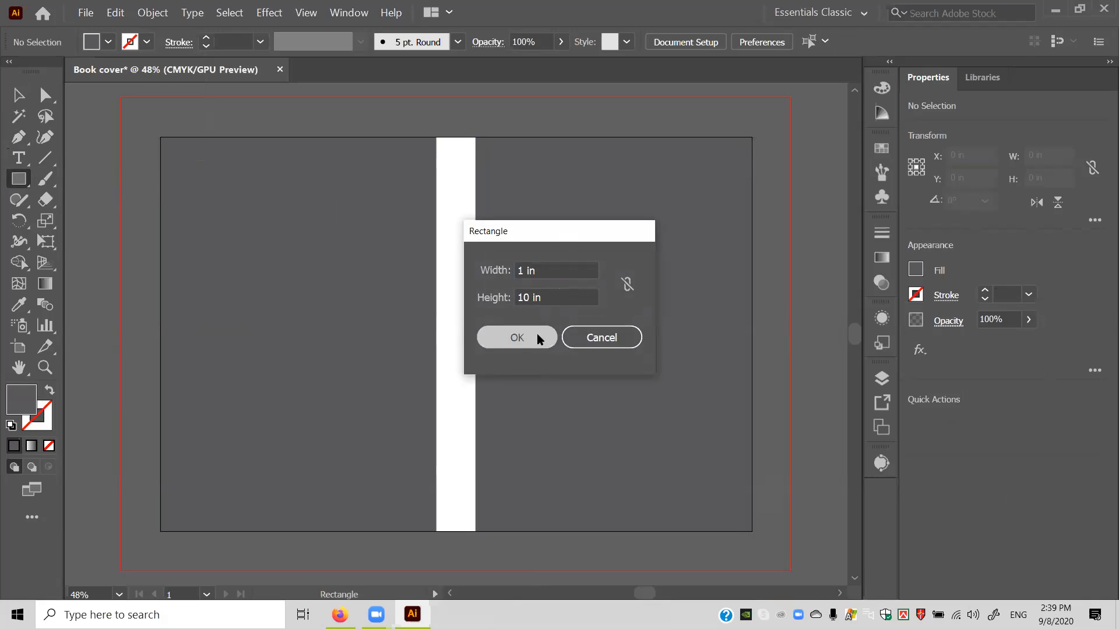
# Fill the 1 by 10 in rectangle with dark red 6B0C13.
pyautogui.click(107, 42)
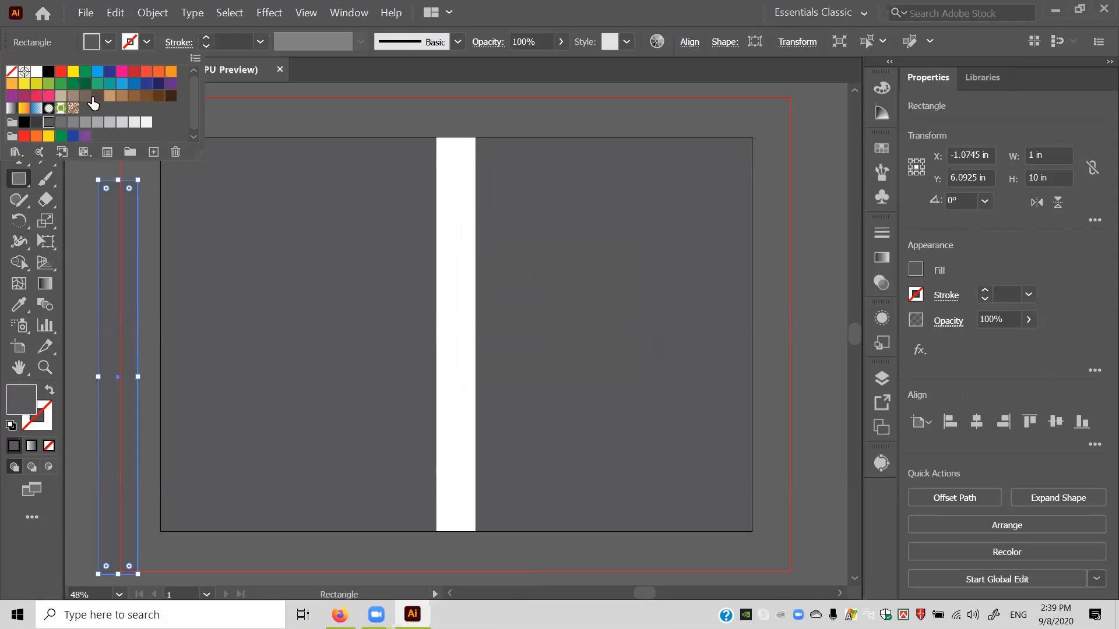
pyautogui.click(62, 72)
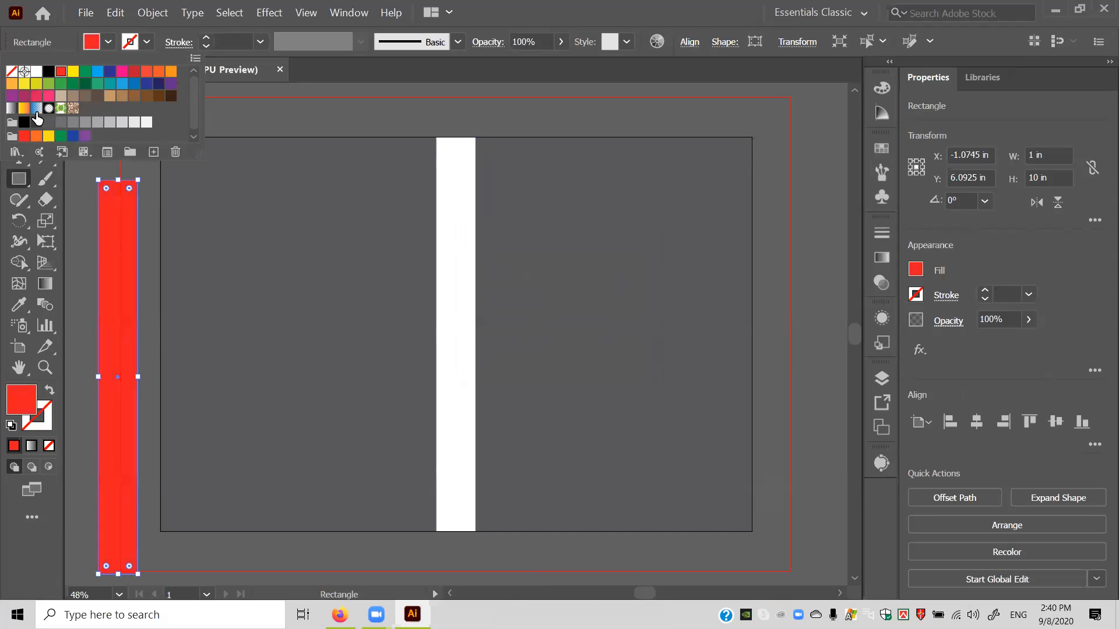
pyautogui.click(22, 398)
pyautogui.doubleClick(22, 398)
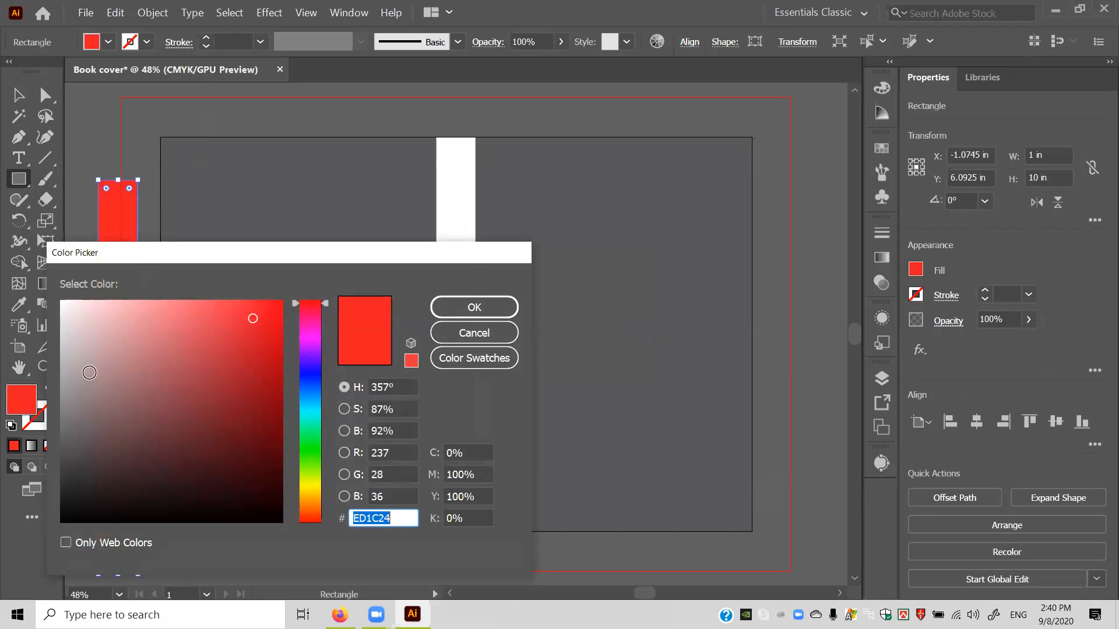
pyautogui.moveTo(221, 324)
pyautogui.mouseDown()
pyautogui.moveTo(185, 327)
pyautogui.moveTo(193, 310)
pyautogui.moveTo(208, 316)
pyautogui.moveTo(256, 429)
pyautogui.mouseUp()
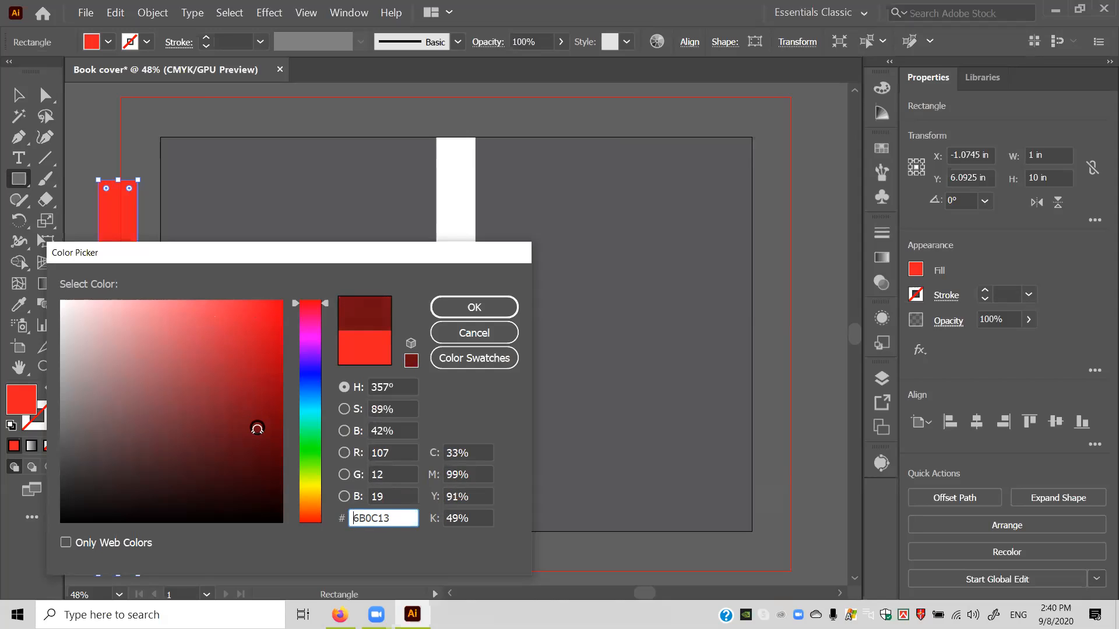
pyautogui.click(448, 306)
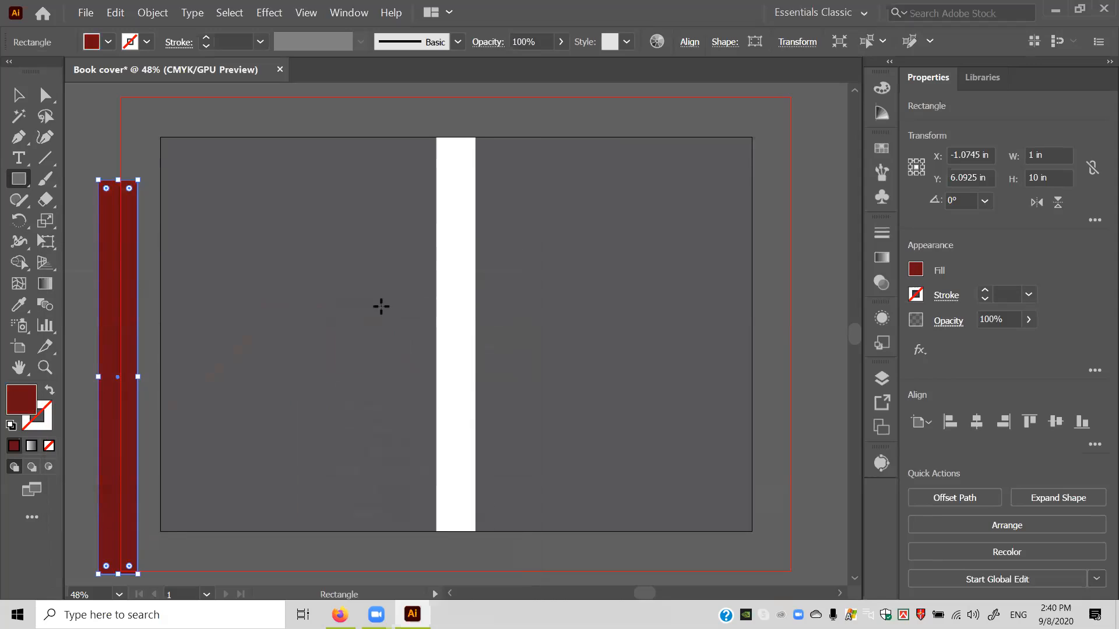
# Move the dark red rectangle into the gap between the two grey panels as the spine and centre it on the artboard.
pyautogui.click(12, 99)
pyautogui.moveTo(118, 293); pyautogui.dragTo(455, 252)
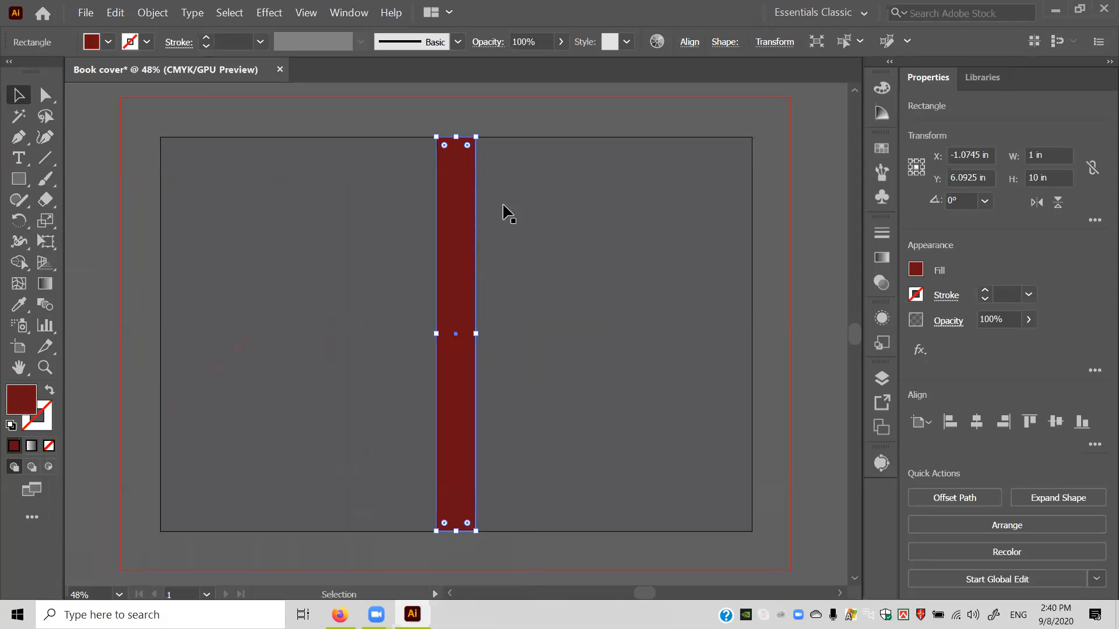
pyautogui.click(689, 43)
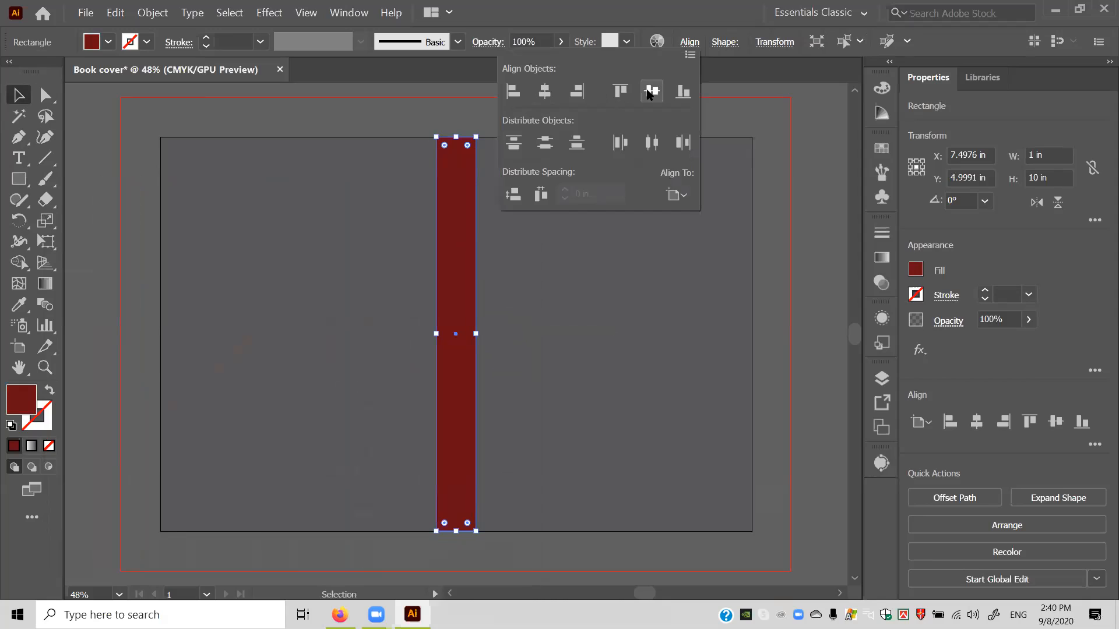
pyautogui.click(124, 113)
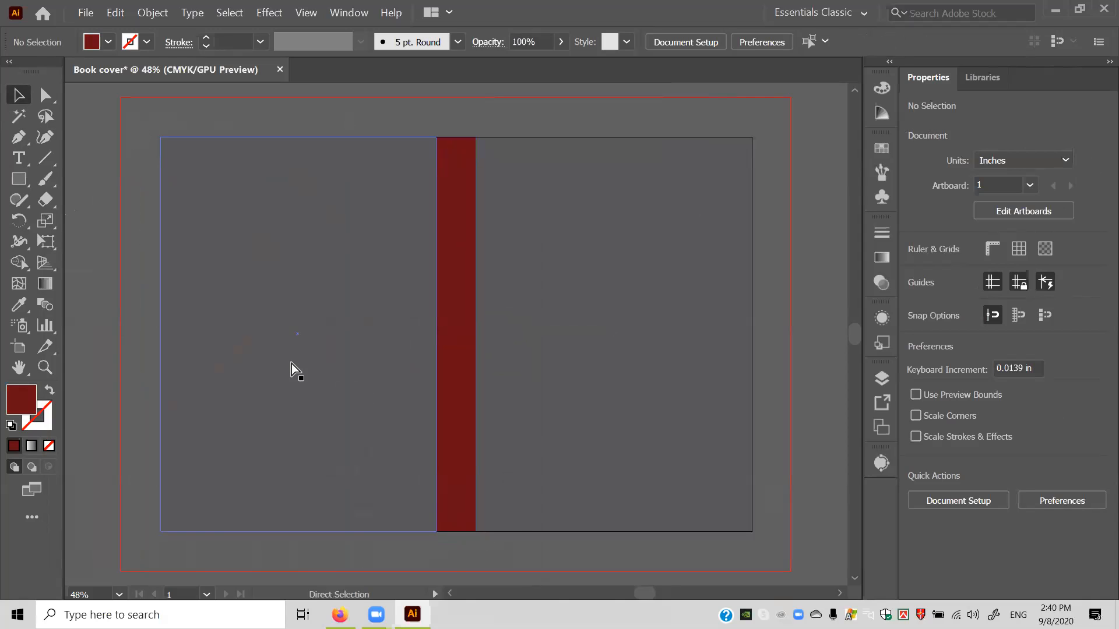
# Paste the night-time zombie image into the document and move it over the right-hand cover panel.
pyautogui.hotkey('ctrl', 'v')
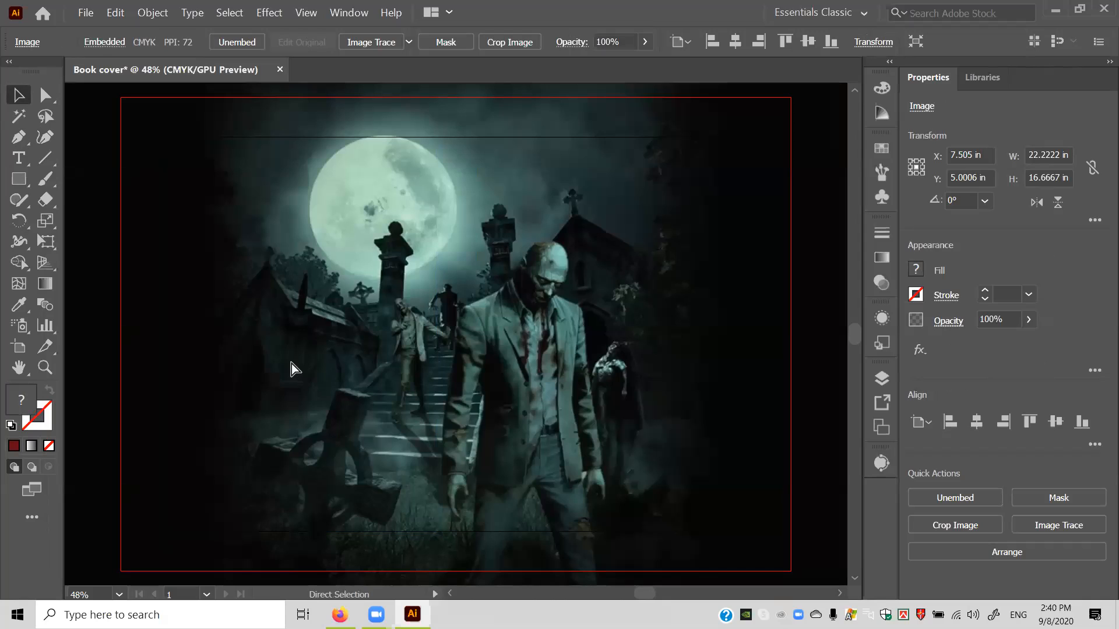
pyautogui.hotkey('ctrl', '-')
pyautogui.hotkey('ctrl', '-')
pyautogui.hotkey('ctrl', '-')
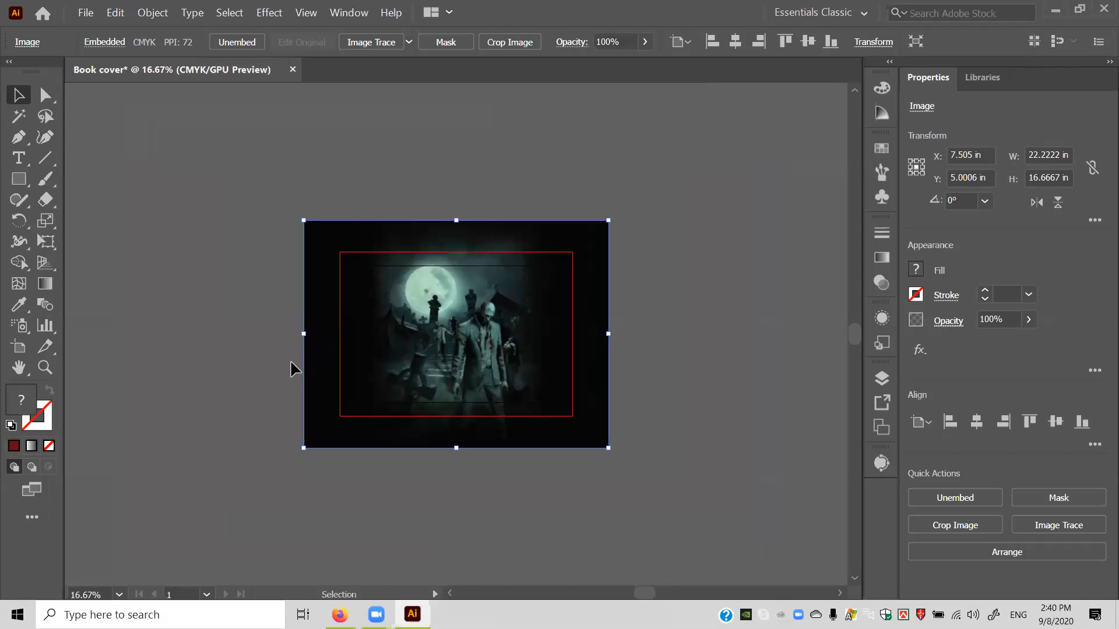
pyautogui.moveTo(431, 360); pyautogui.dragTo(583, 374)
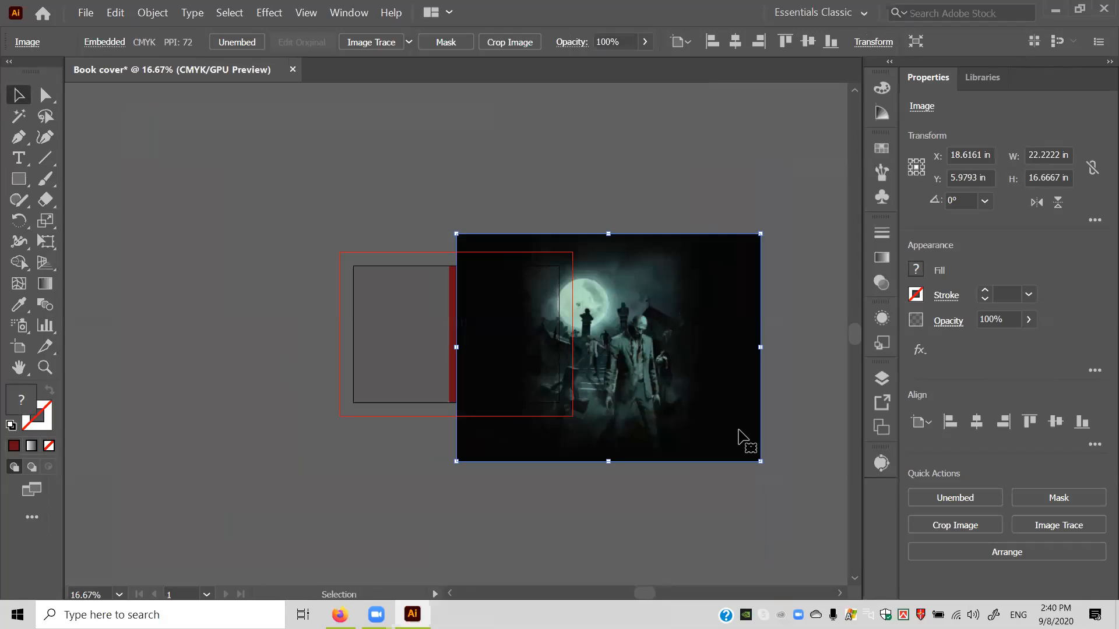
# Scale the zombie image down over the right-hand cover panel to about 7.74 in wide and 9.87 in high.
pyautogui.moveTo(760, 461); pyautogui.dragTo(579, 413)
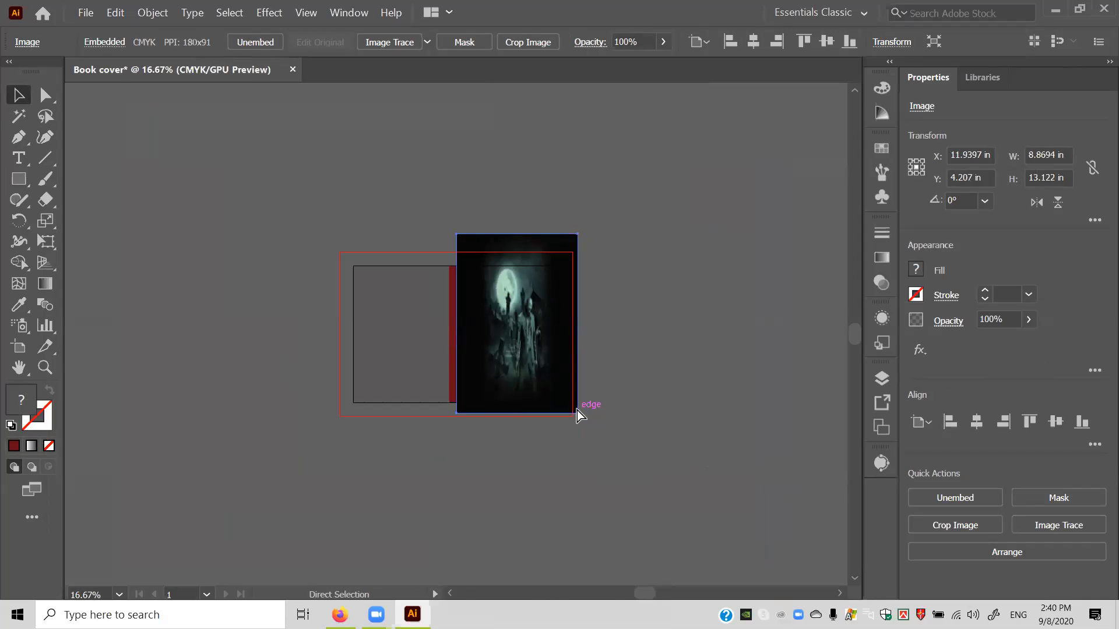
pyautogui.hotkey('ctrl', '=')
pyautogui.hotkey('ctrl', '=')
pyautogui.hotkey('ctrl', '=')
pyautogui.press('ctrl')
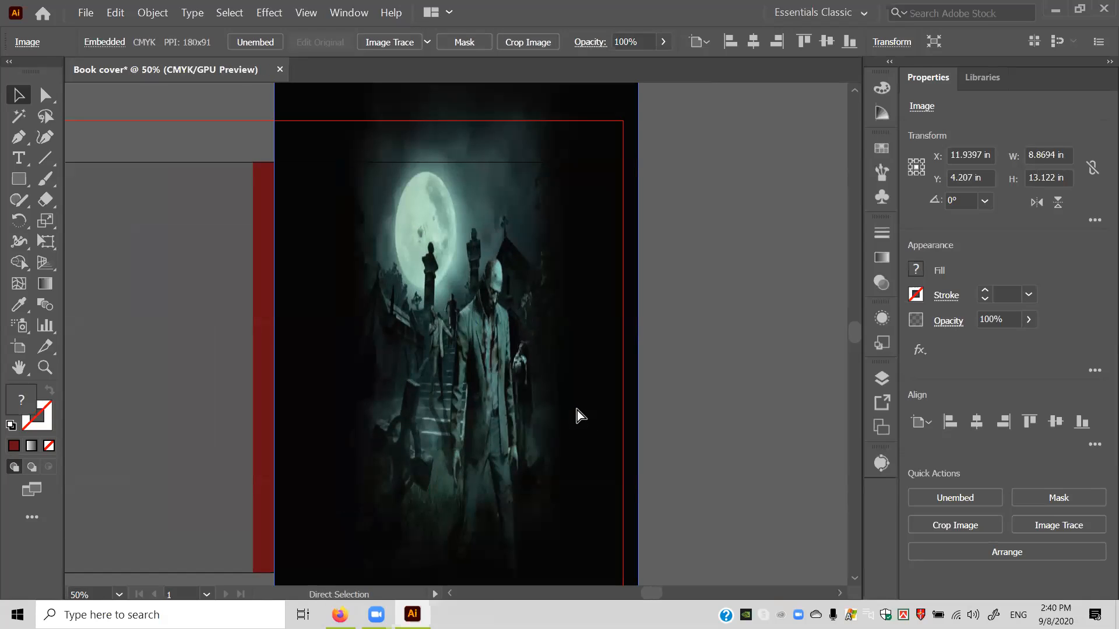
pyautogui.hotkey('ctrl', '-')
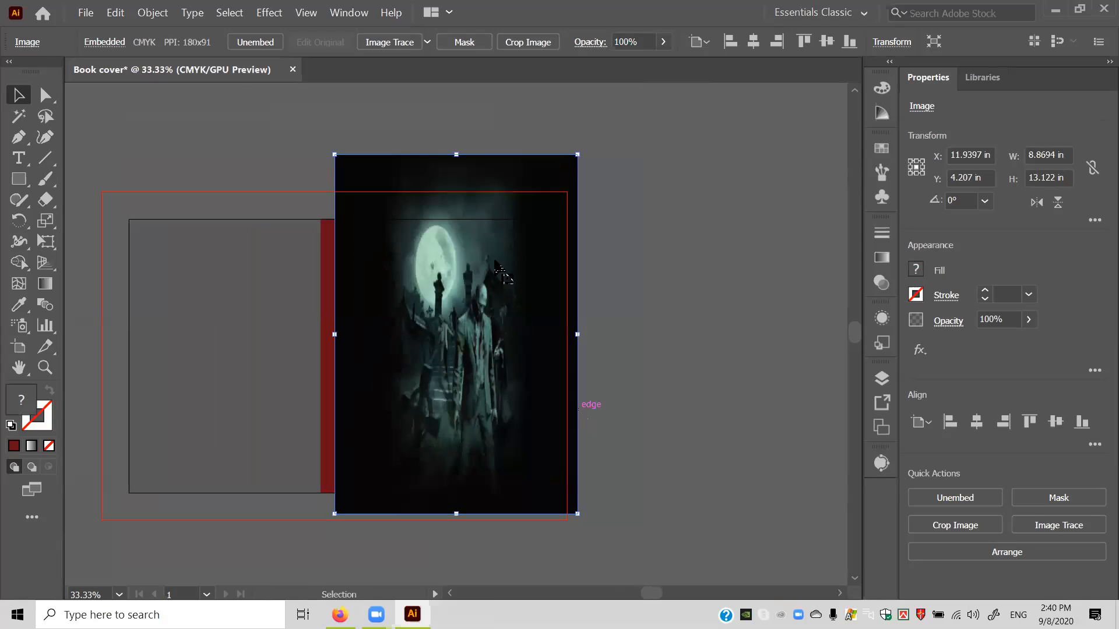
pyautogui.moveTo(577, 154); pyautogui.dragTo(552, 220)
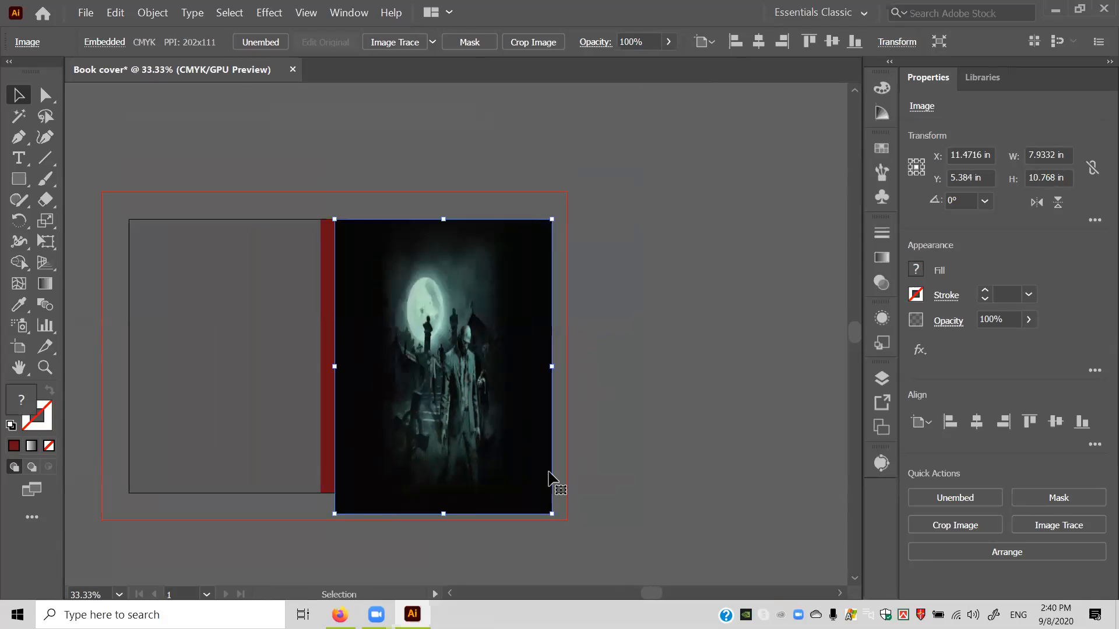
pyautogui.moveTo(552, 514); pyautogui.dragTo(546, 490)
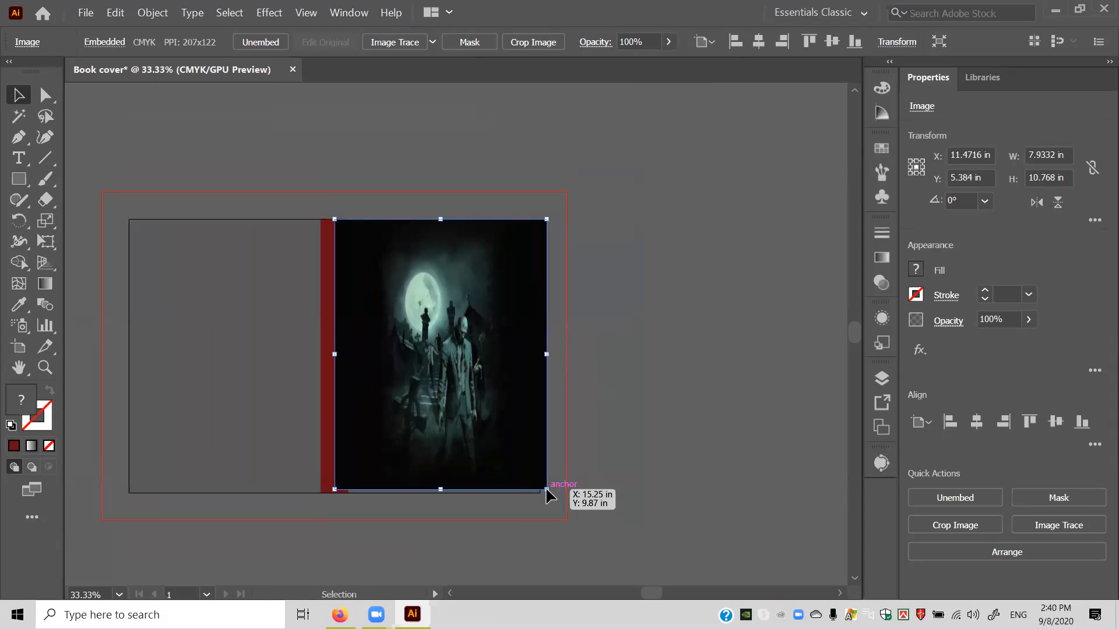
# Move the zombie image onto the left-hand cover panel and resize it to 7 by 10 in to fit the panel.
pyautogui.moveTo(448, 311); pyautogui.dragTo(243, 305)
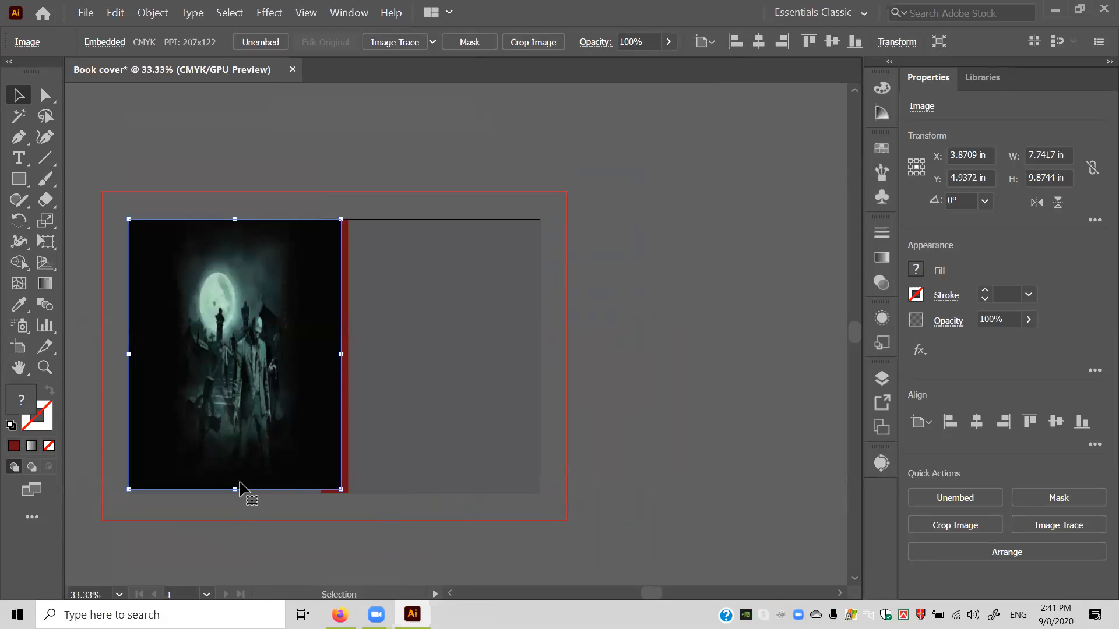
pyautogui.moveTo(233, 490); pyautogui.dragTo(233, 492)
pyautogui.moveTo(340, 356); pyautogui.dragTo(321, 358)
pyautogui.click(741, 232)
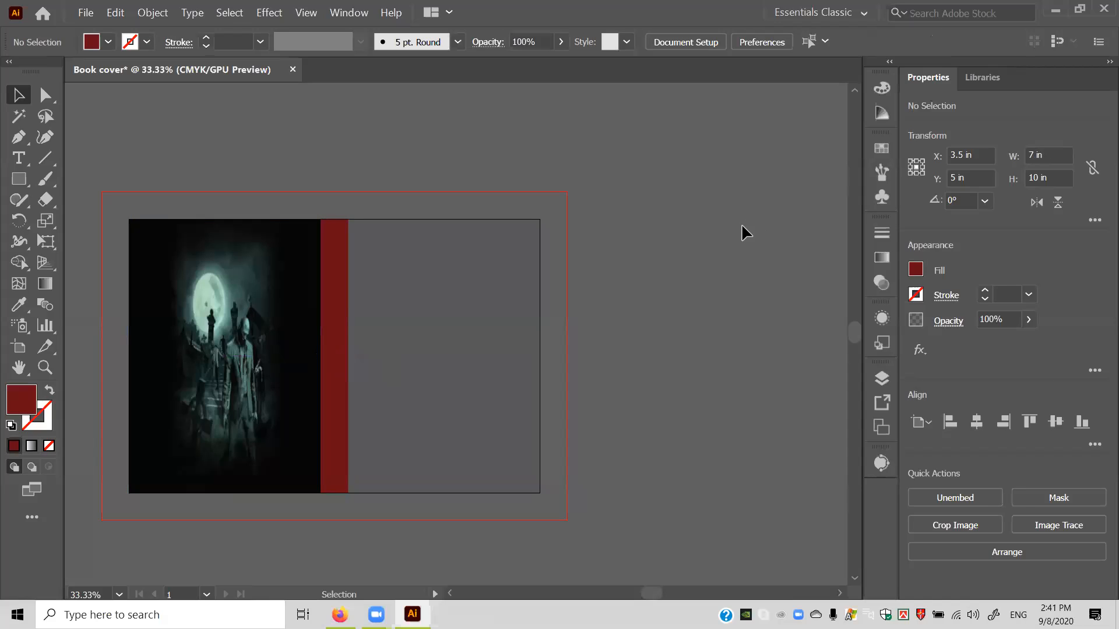
# Send the zombie image to the back of the stacking order.
pyautogui.click(280, 319)
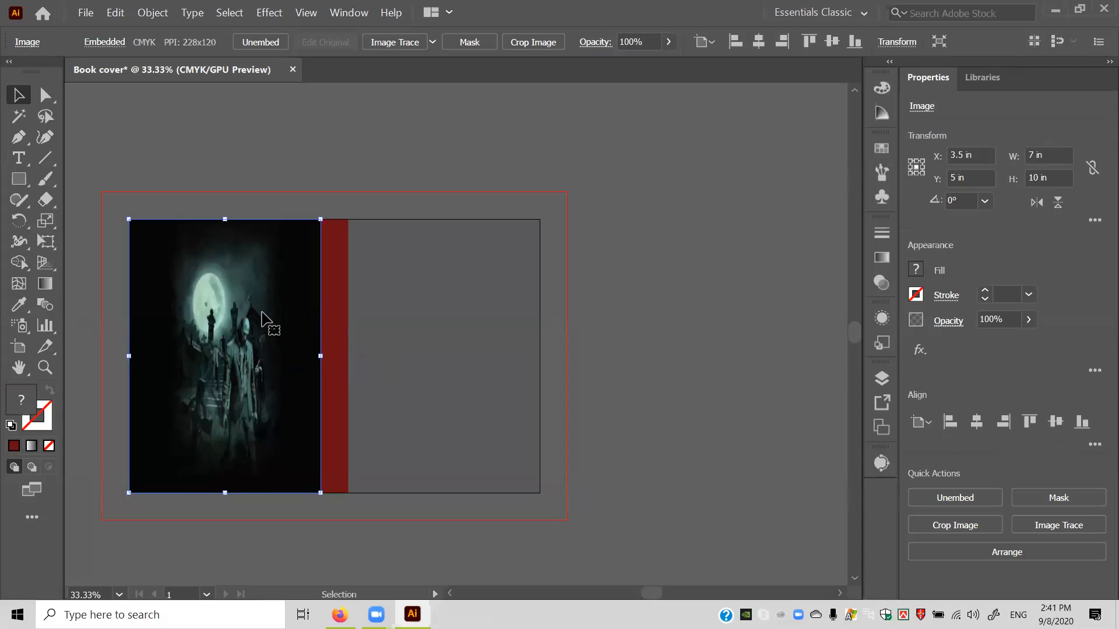
pyautogui.rightClick(262, 315)
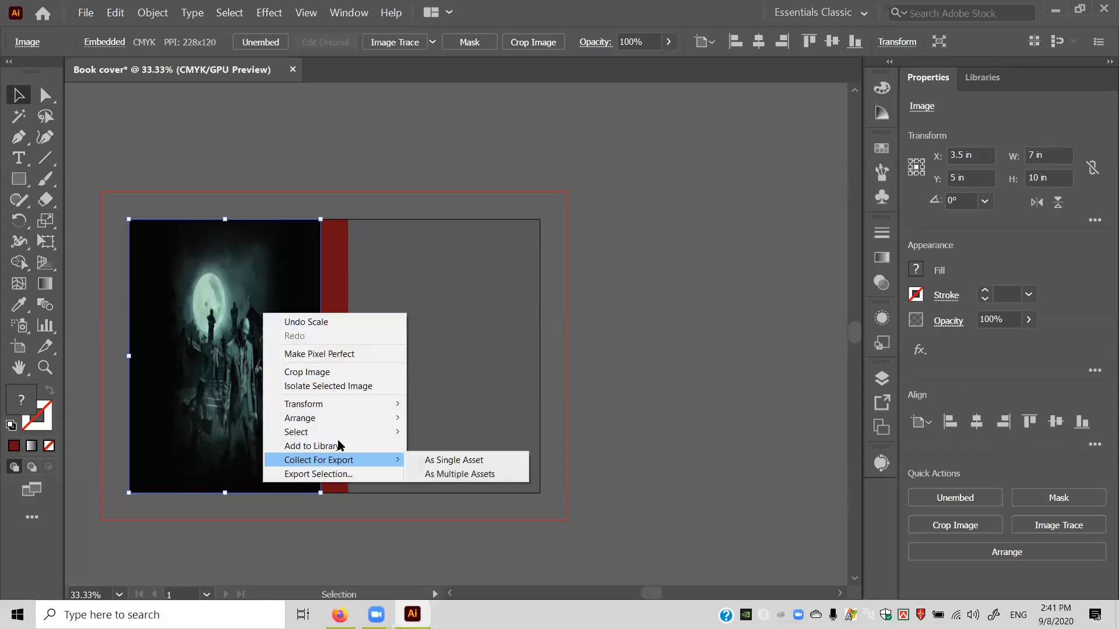
pyautogui.moveTo(329, 416)
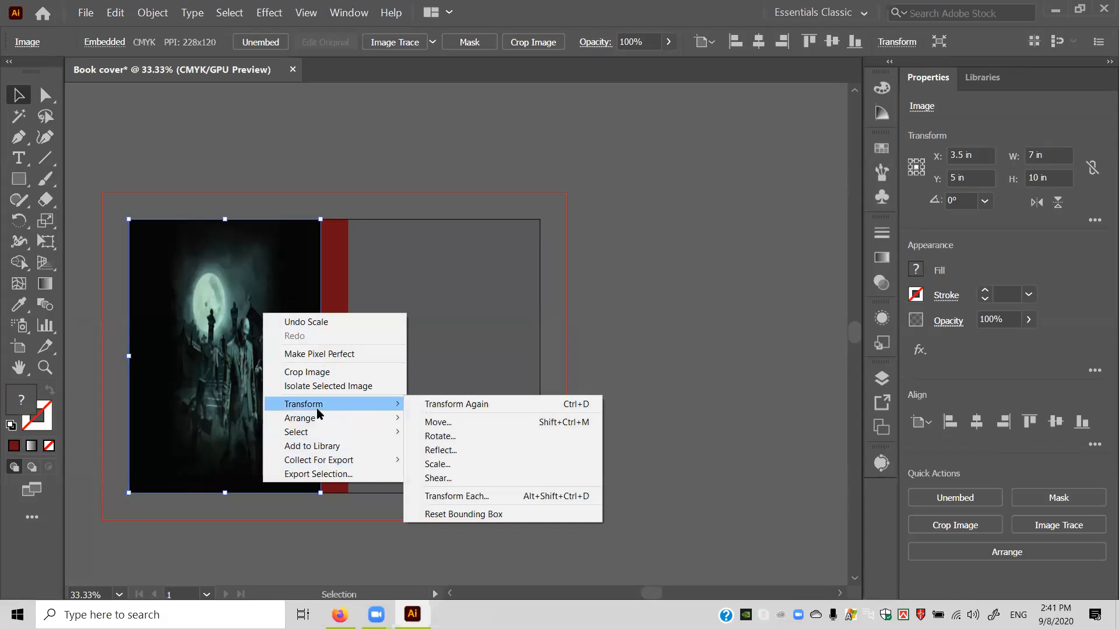
pyautogui.click(441, 459)
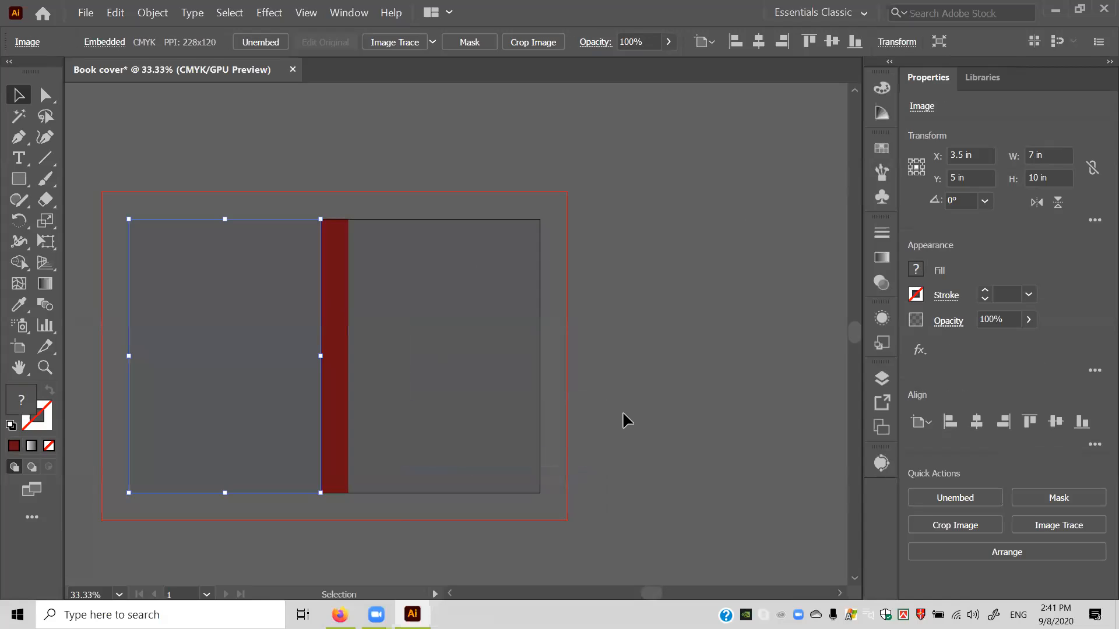
# Clip the zombie image to the left-hand cover rectangle by selecting both and making a clipping mask.
pyautogui.click(105, 352)
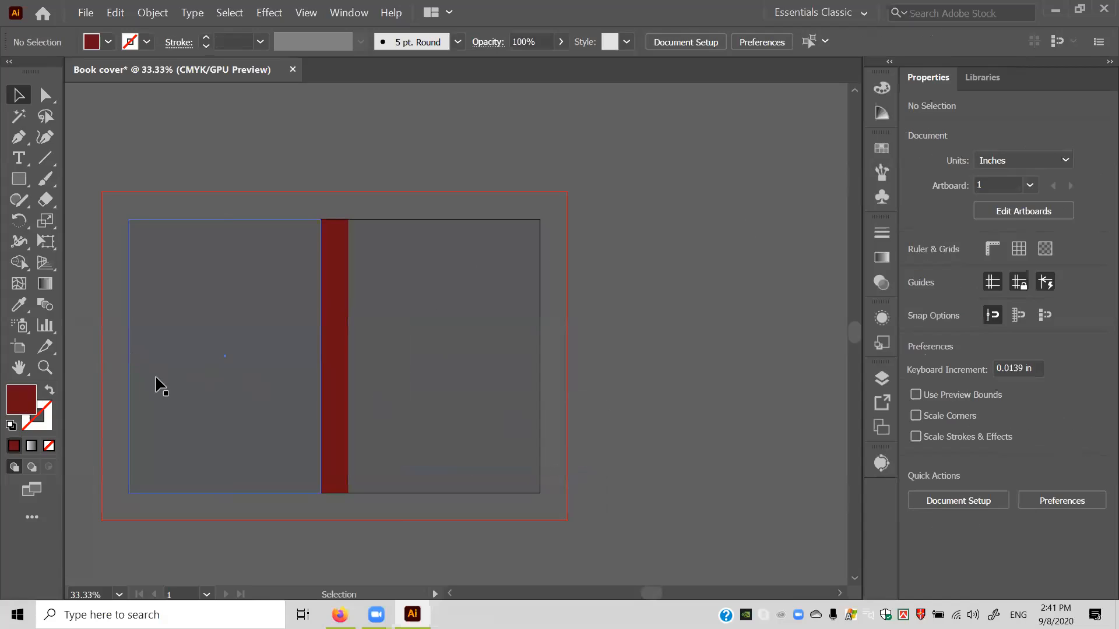
pyautogui.click(158, 380)
pyautogui.rightClick(164, 382)
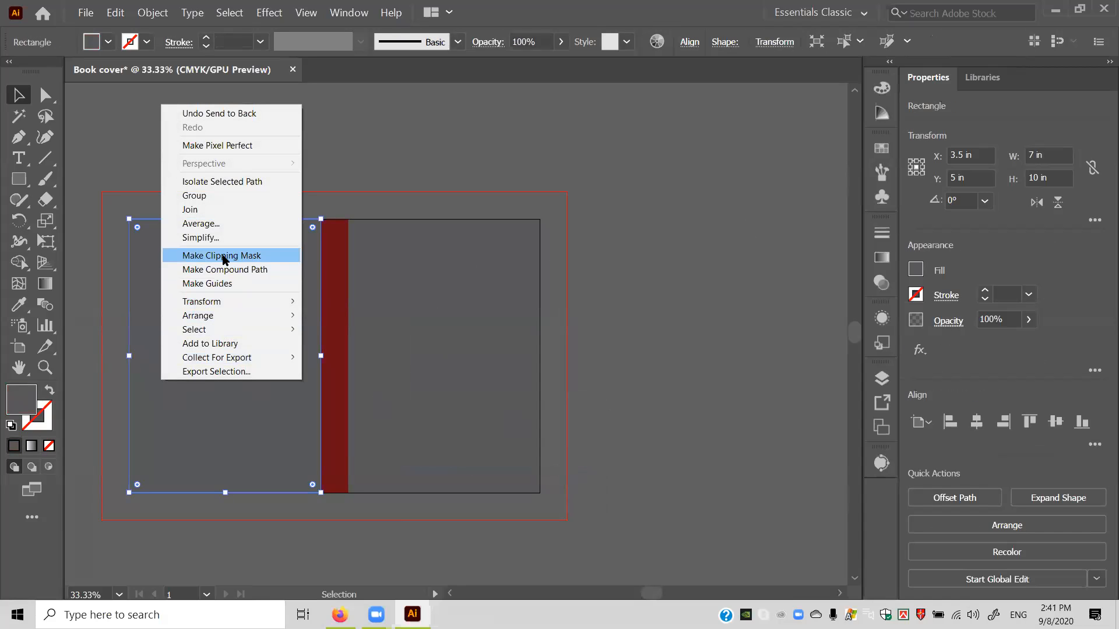
pyautogui.click(121, 289)
pyautogui.moveTo(137, 275); pyautogui.dragTo(147, 289)
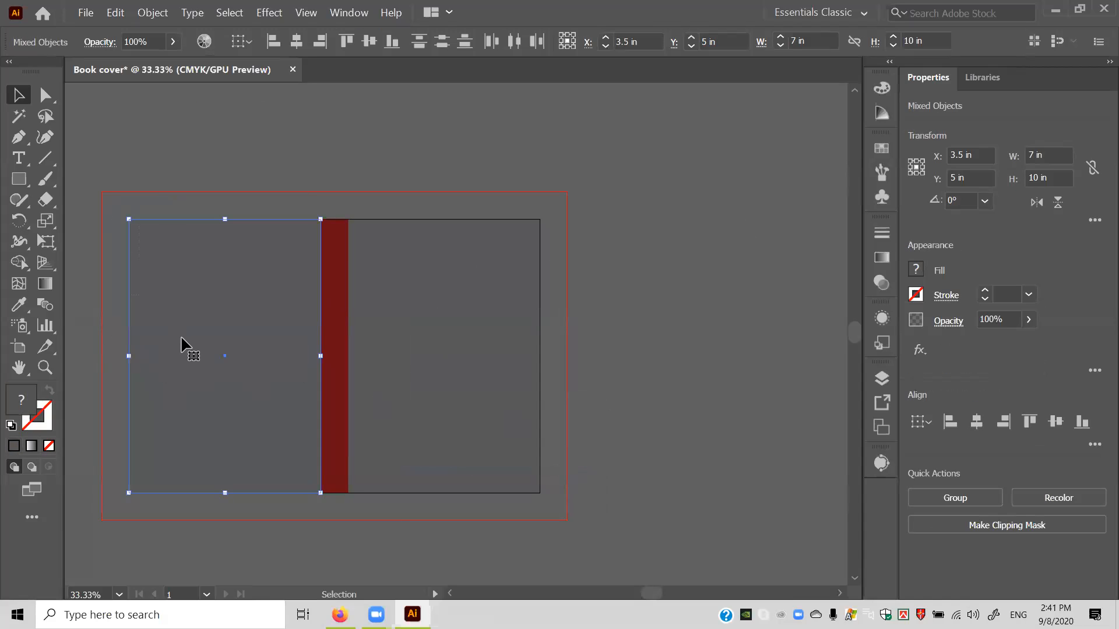
pyautogui.rightClick(179, 334)
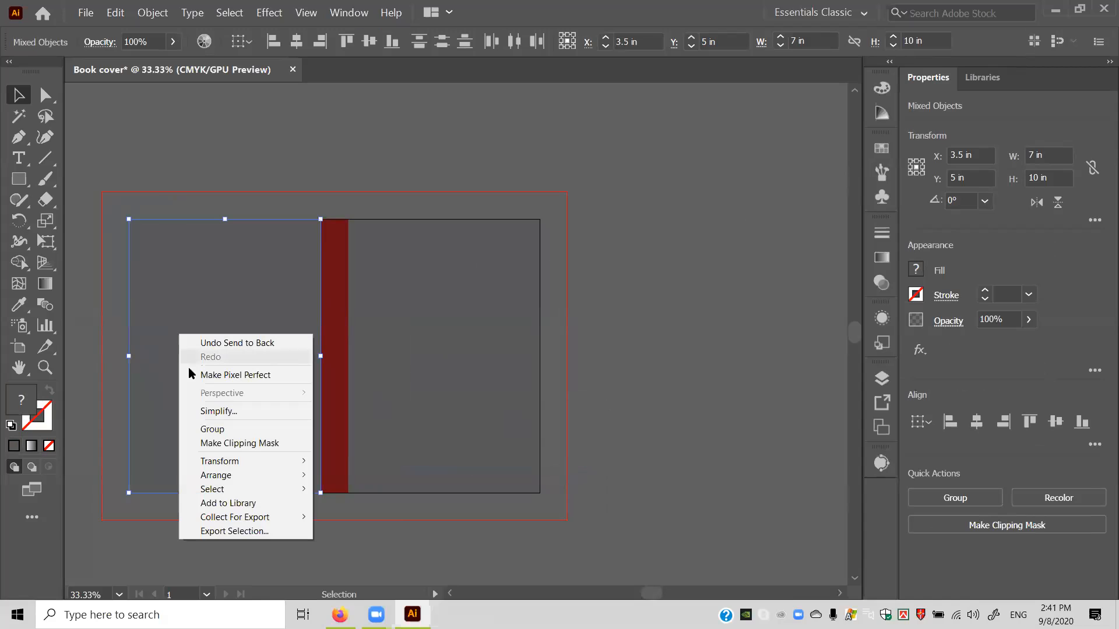
pyautogui.click(234, 444)
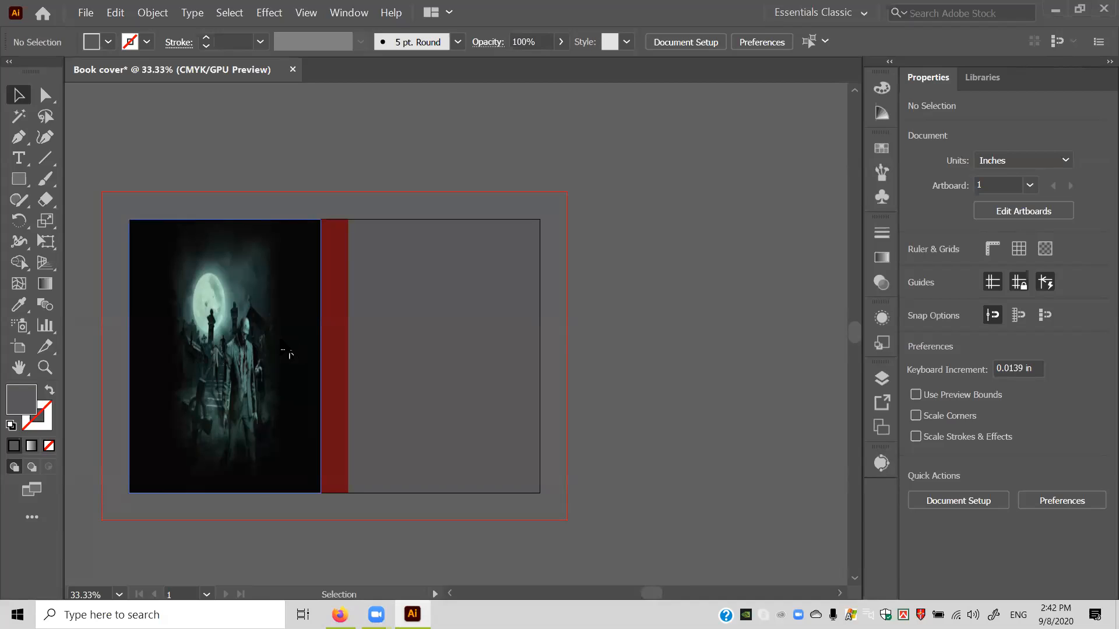
# Replace the right-hand cover rectangle with a duplicate of the clipped zombie image, aligned to that panel.
pyautogui.moveTo(230, 349); pyautogui.dragTo(734, 349)
pyautogui.click(520, 358)
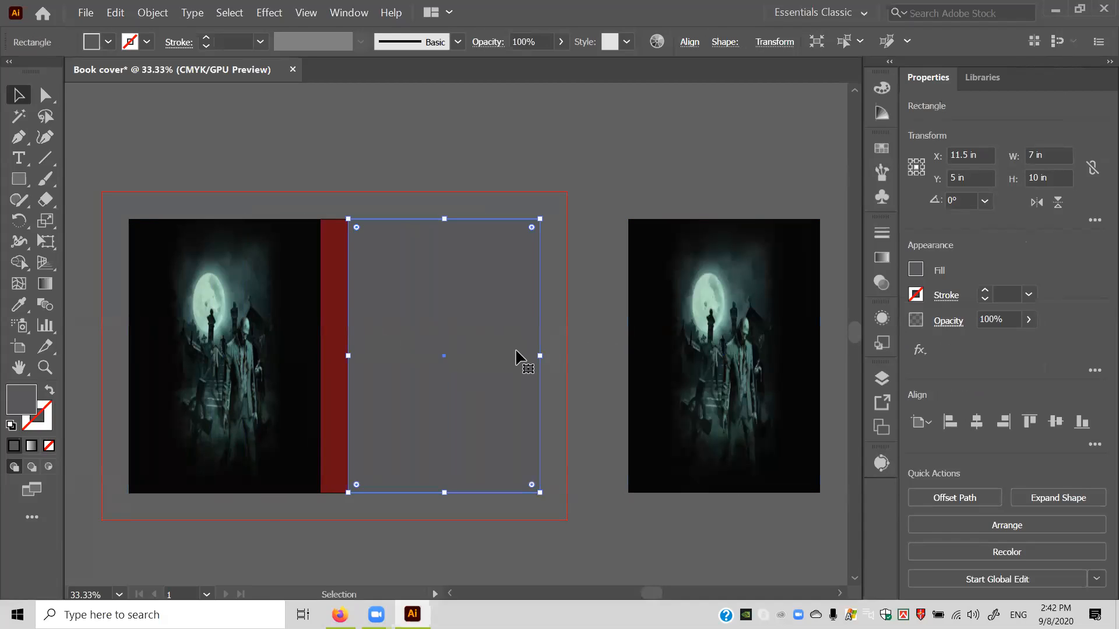
pyautogui.press('Delete')
pyautogui.moveTo(692, 389); pyautogui.dragTo(441, 386)
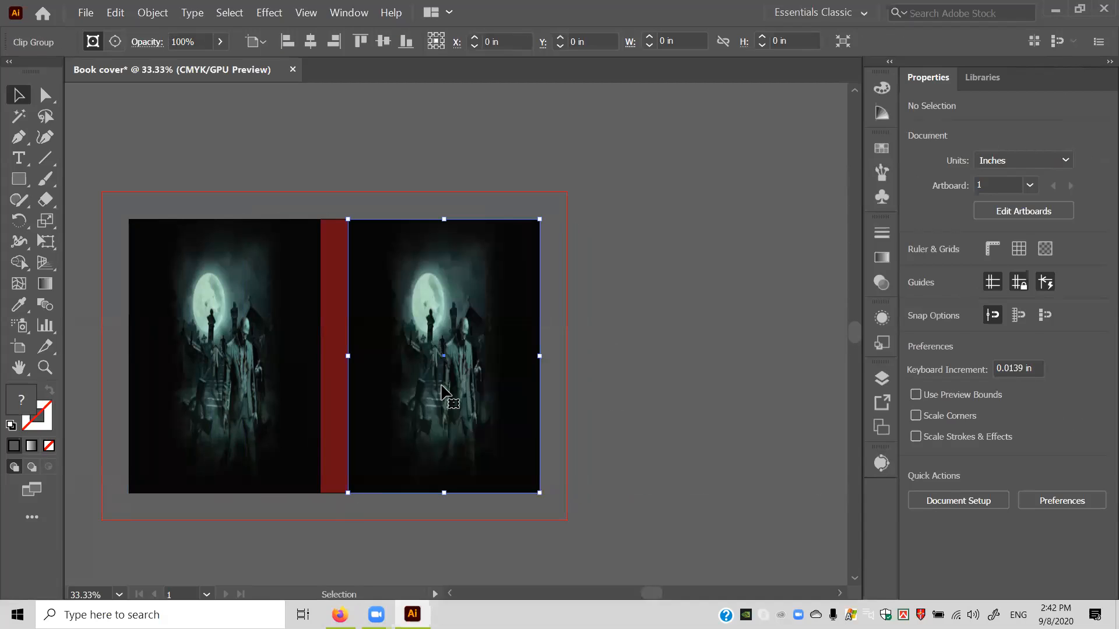
pyautogui.click(152, 144)
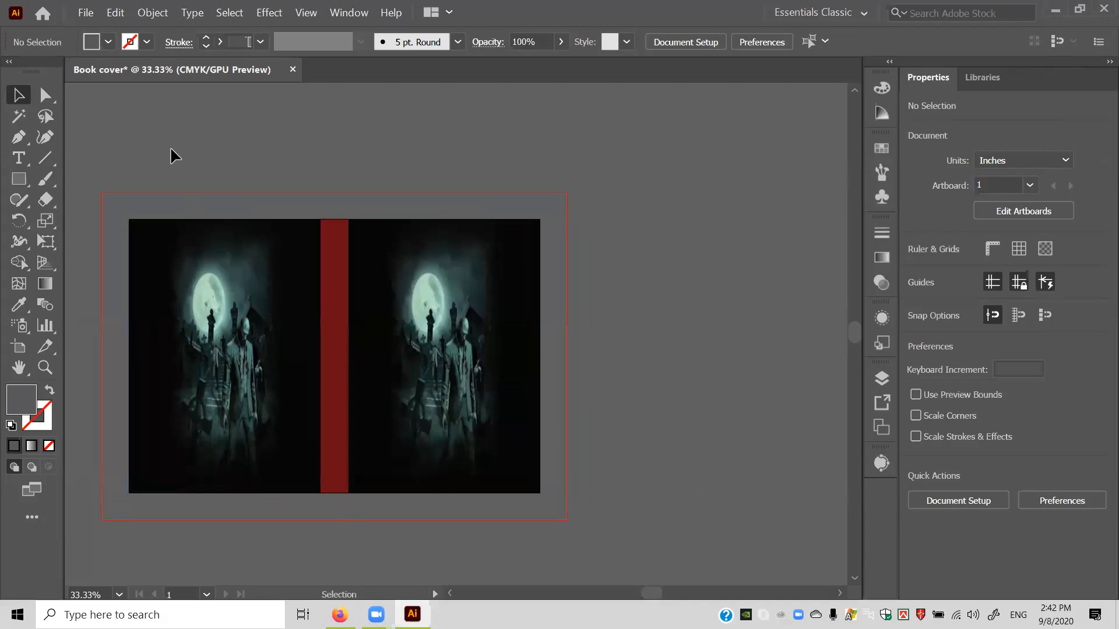
# Create a new rectangle 7 in wide and 10 in high on the left-hand cover.
pyautogui.click(281, 285)
pyautogui.click(17, 177)
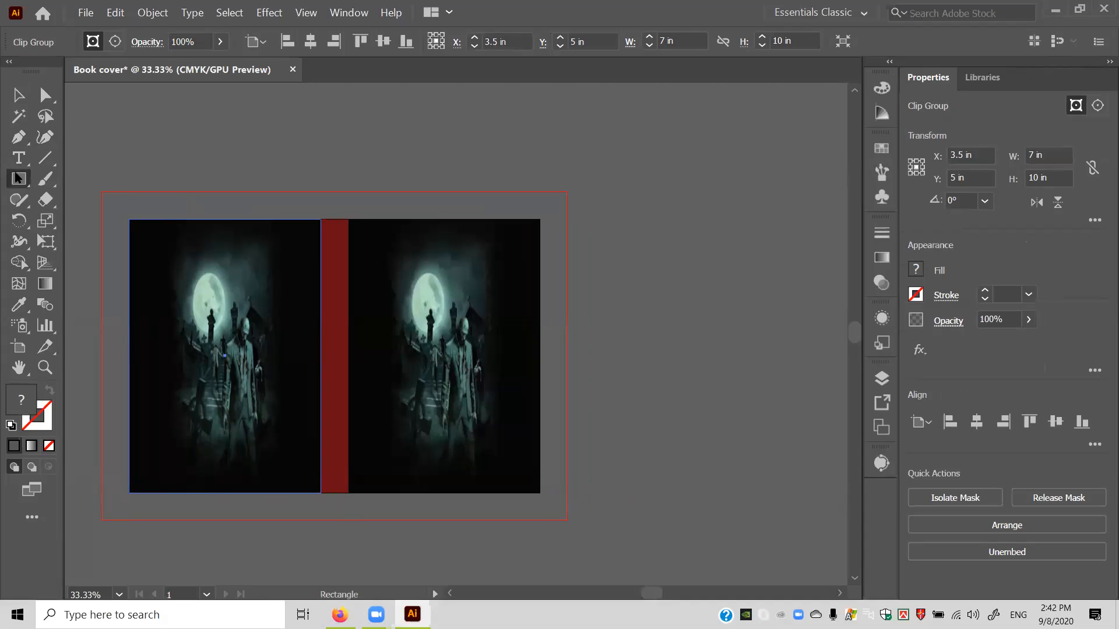
pyautogui.click(181, 268)
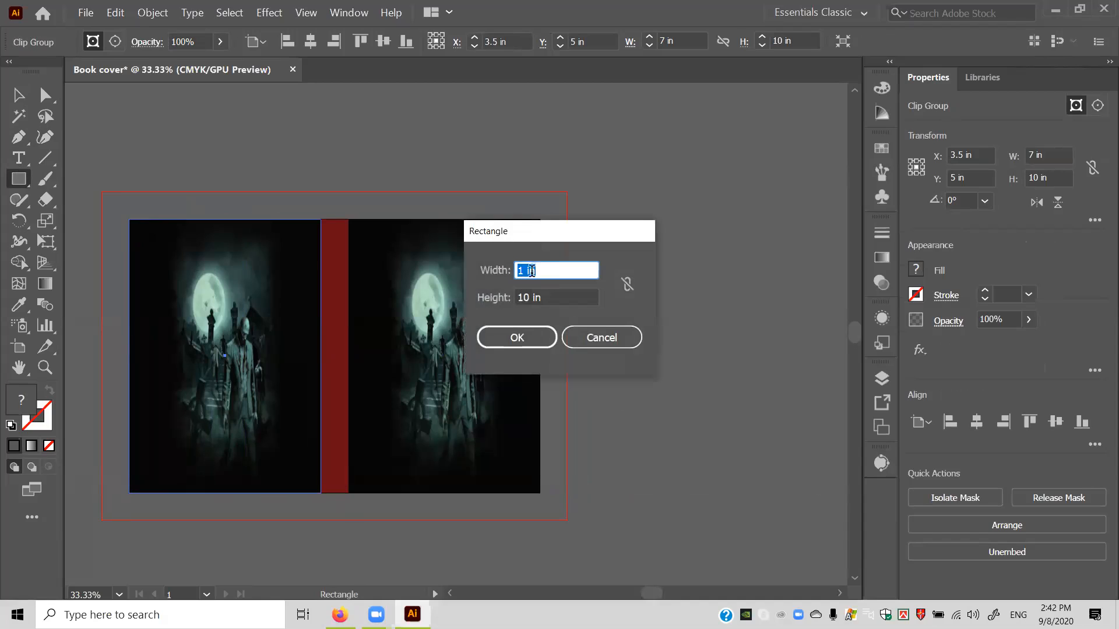
pyautogui.moveTo(528, 270); pyautogui.dragTo(507, 272)
pyautogui.write('7')
pyautogui.click(536, 333)
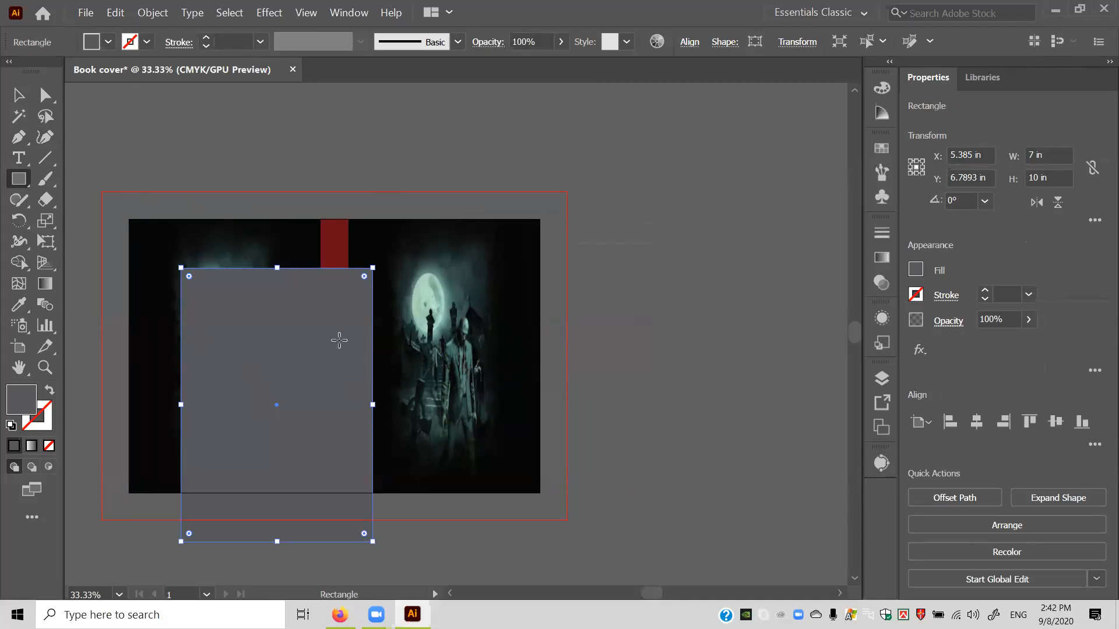
# Fill the new rectangle with the spine's dark red using the Eyedropper and align it over the left-hand cover panel.
pyautogui.click(533, 40)
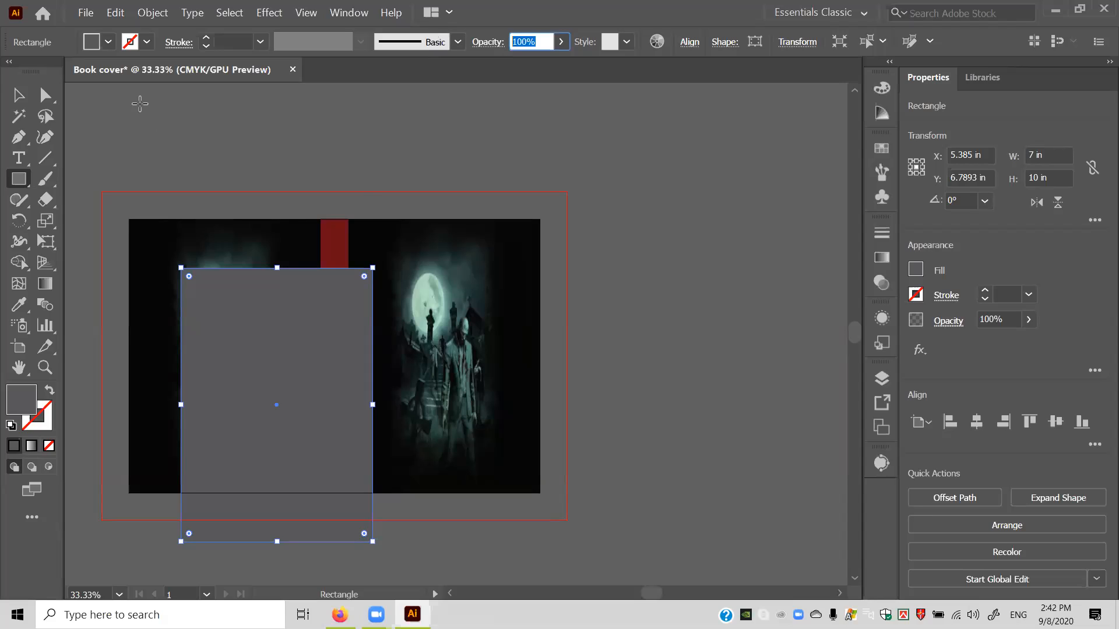
pyautogui.click(19, 95)
pyautogui.click(108, 41)
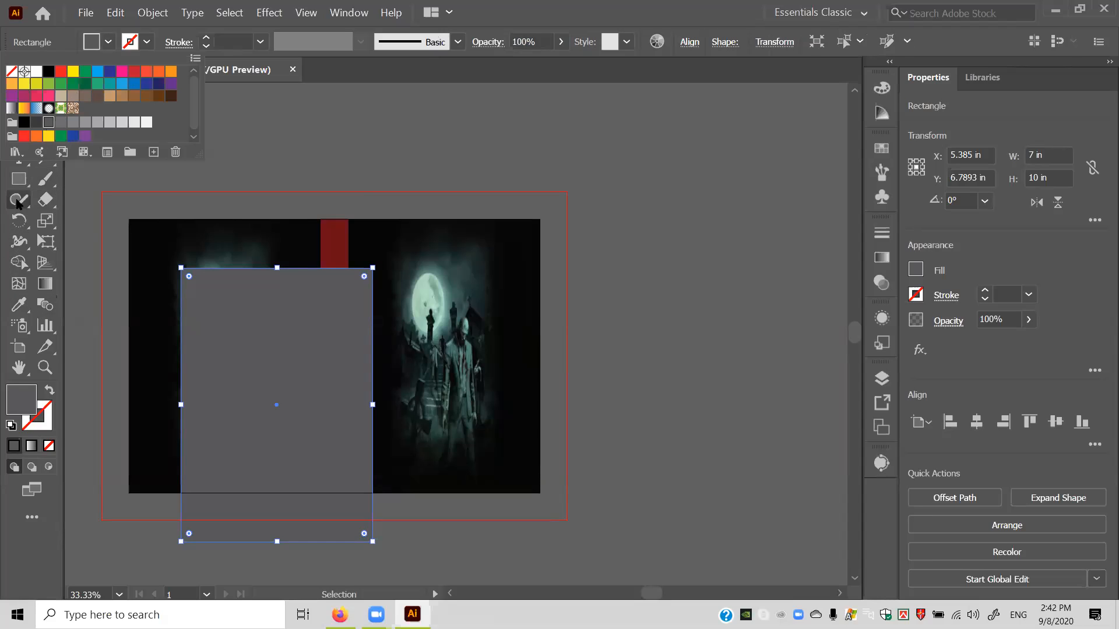
pyautogui.click(18, 304)
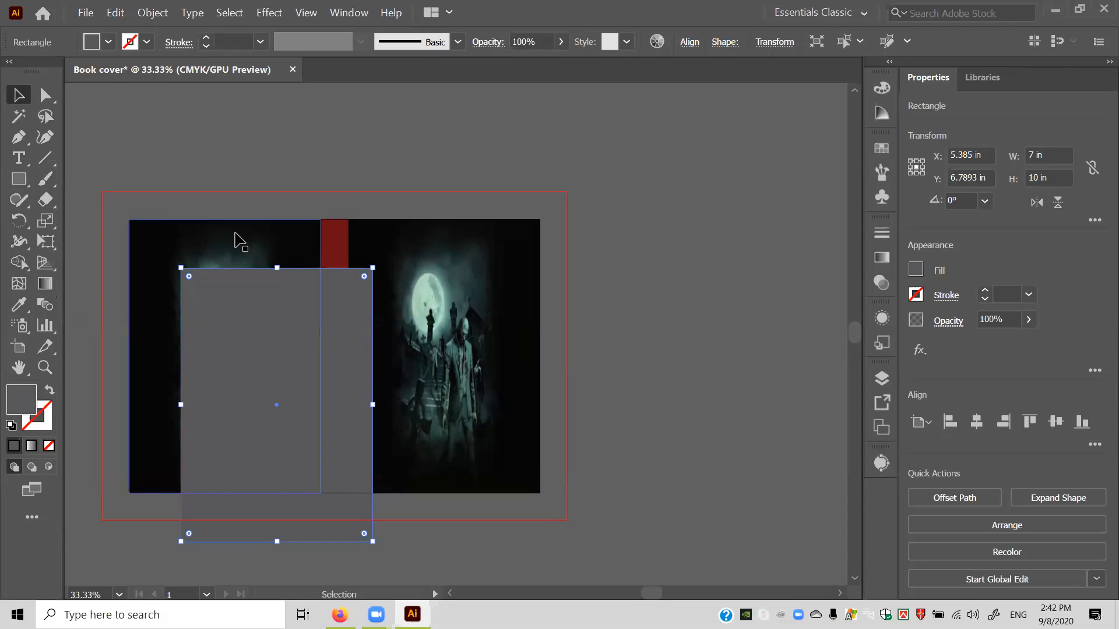
pyautogui.click(18, 304)
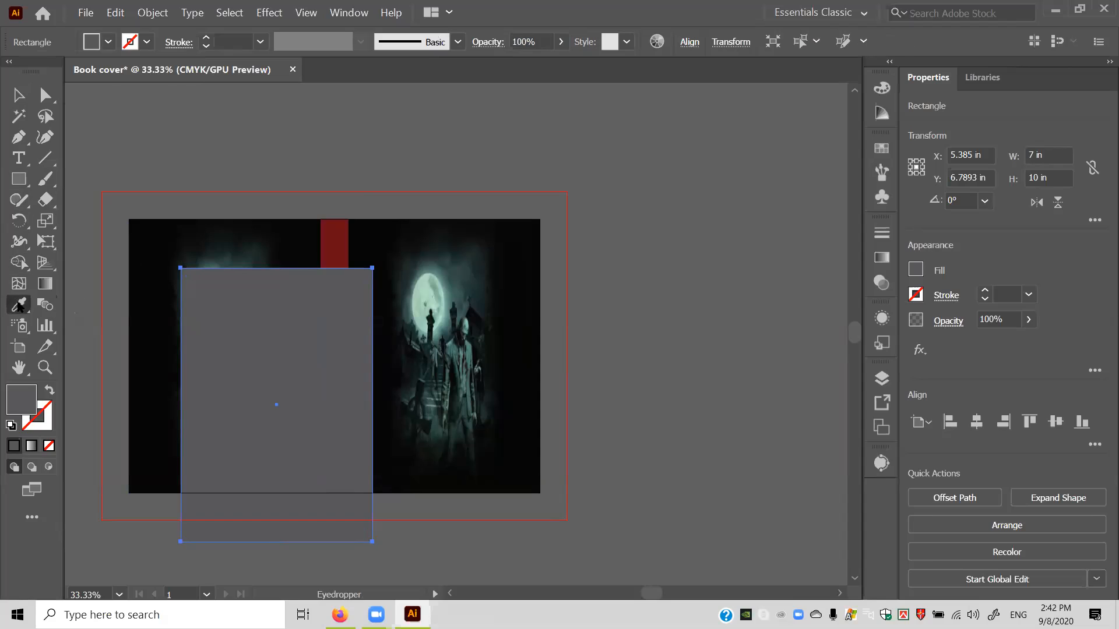
pyautogui.click(333, 244)
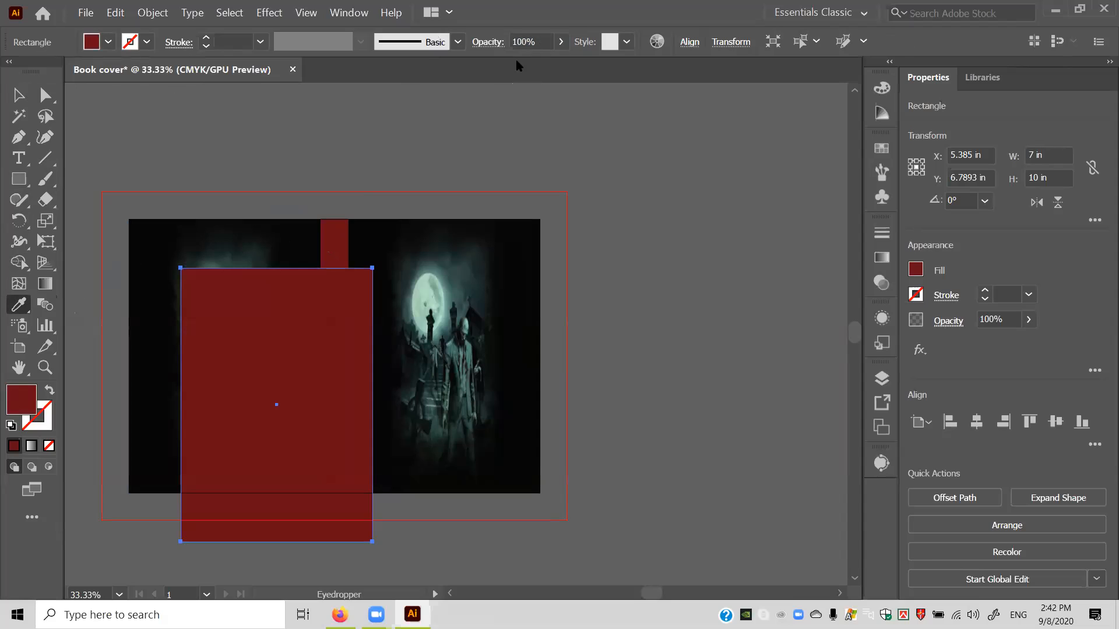
pyautogui.click(18, 94)
pyautogui.moveTo(249, 362); pyautogui.dragTo(198, 313)
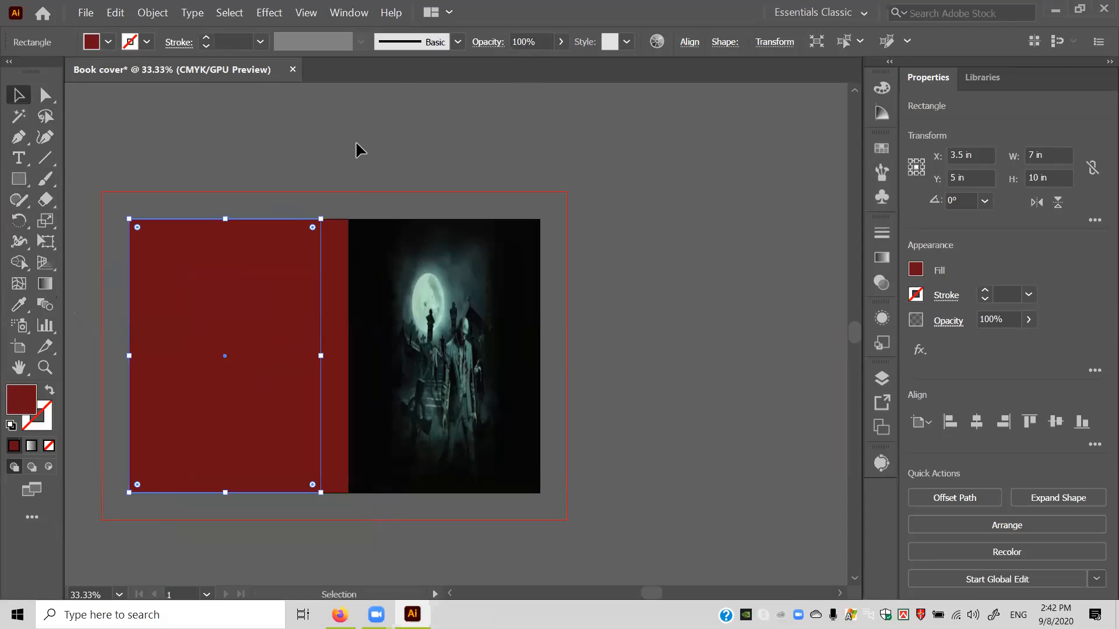
# Lower the opacity of the dark red rectangle over the left-hand cover to 19%.
pyautogui.click(529, 42)
pyautogui.press('Down')
pyautogui.press('Down')
pyautogui.press('Down')
pyautogui.press('Down')
pyautogui.press('Down')
pyautogui.press('Down')
pyautogui.press('Down')
pyautogui.press('Down')
pyautogui.press('Down')
pyautogui.press('Down')
pyautogui.press('Down')
pyautogui.press('Down')
pyautogui.press('Down')
pyautogui.press('Down')
pyautogui.press('Down')
pyautogui.press('Down')
pyautogui.press('Down')
pyautogui.press('Down')
pyautogui.press('Down')
pyautogui.press('Down')
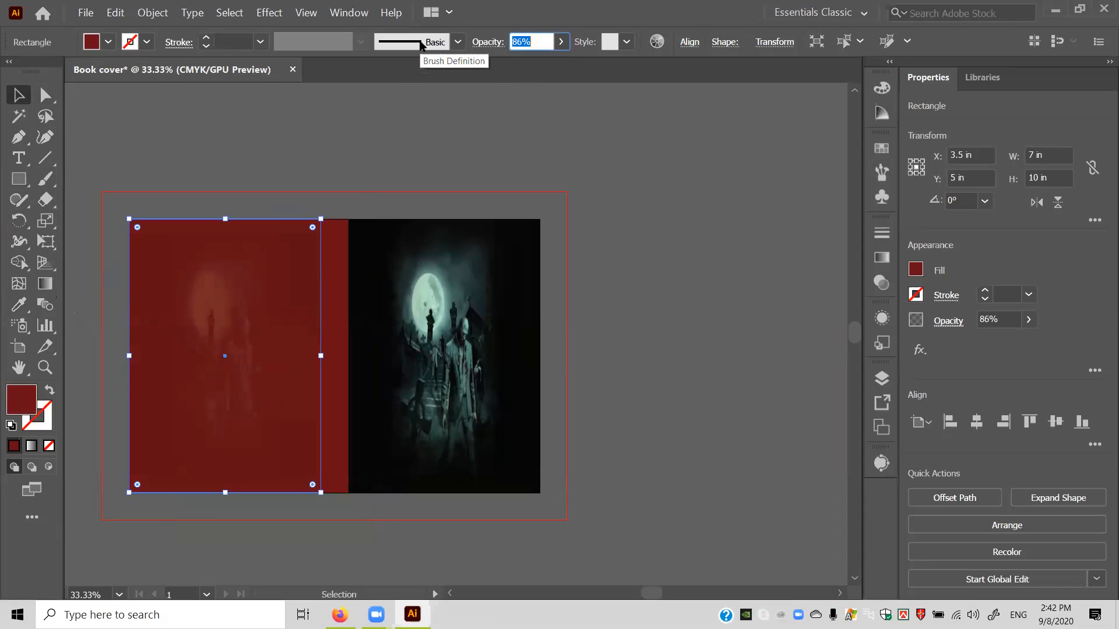
pyautogui.press('Down')
pyautogui.press('Down')
pyautogui.press('Down')
pyautogui.press('Down')
pyautogui.press('Down')
pyautogui.press('Down')
pyautogui.press('Down')
pyautogui.press('Down')
pyautogui.press('Down')
pyautogui.press('Down')
pyautogui.press('Down')
pyautogui.press('Down')
pyautogui.press('Down')
pyautogui.press('Down')
pyautogui.press('Down')
pyautogui.press('Down')
pyautogui.press('Down')
pyautogui.press('Down')
pyautogui.press('Down')
pyautogui.press('Down')
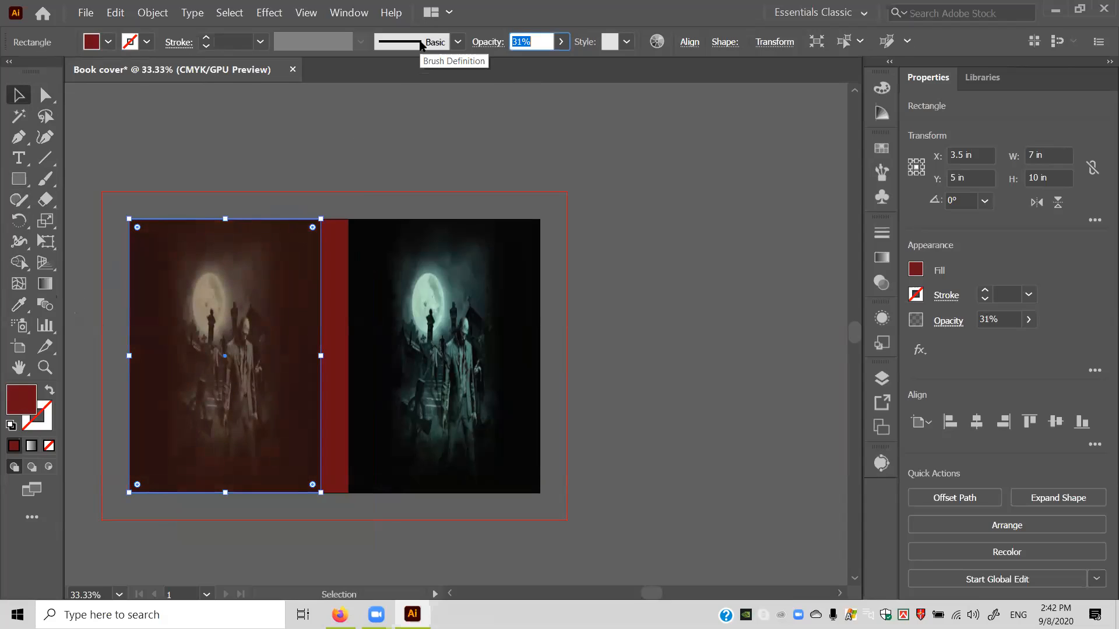
pyautogui.press('Down')
pyautogui.press('Down')
pyautogui.press('Down')
pyautogui.press('Down')
pyautogui.press('Down')
pyautogui.press('Down')
pyautogui.press('Down')
pyautogui.press('Down')
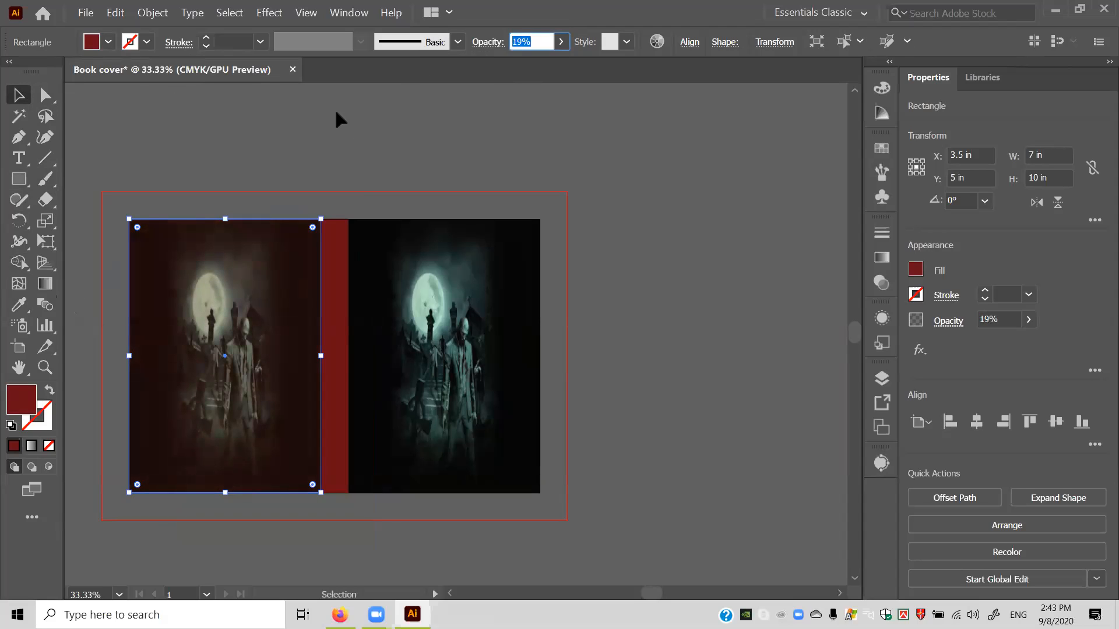
pyautogui.click(312, 117)
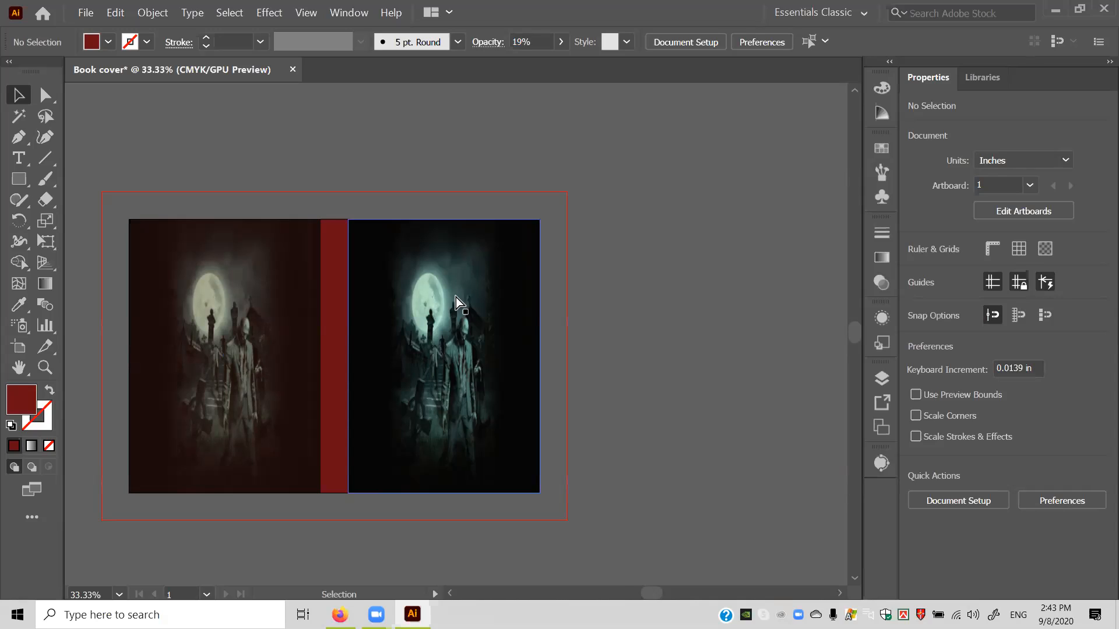
pyautogui.scroll(1, 456, 297)
pyautogui.moveTo(452, 297); pyautogui.dragTo(593, 268)
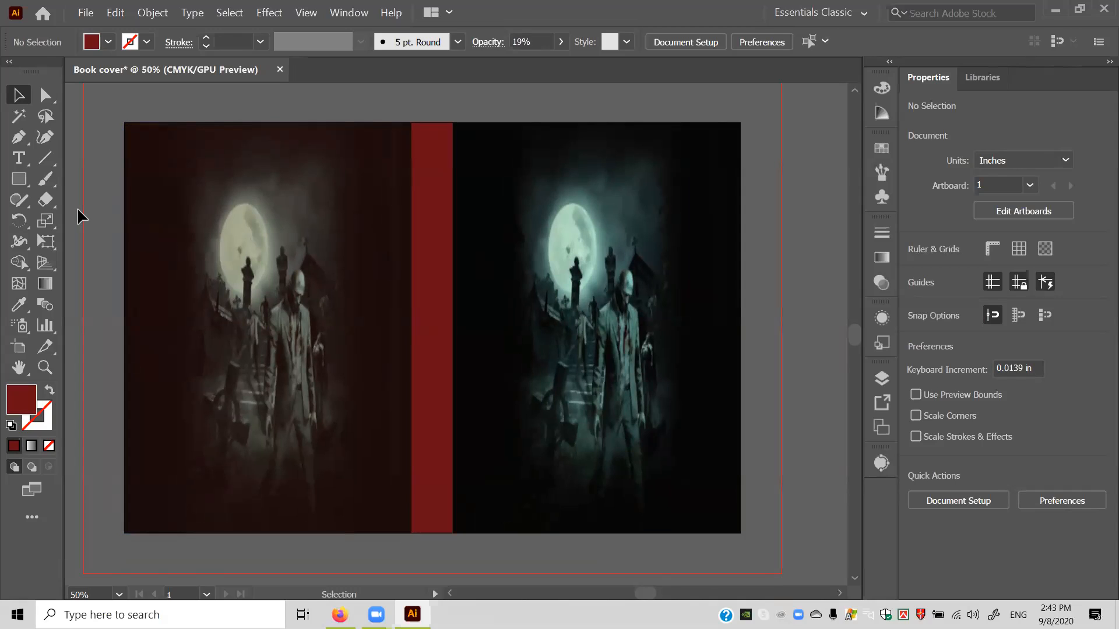
pyautogui.click(481, 376)
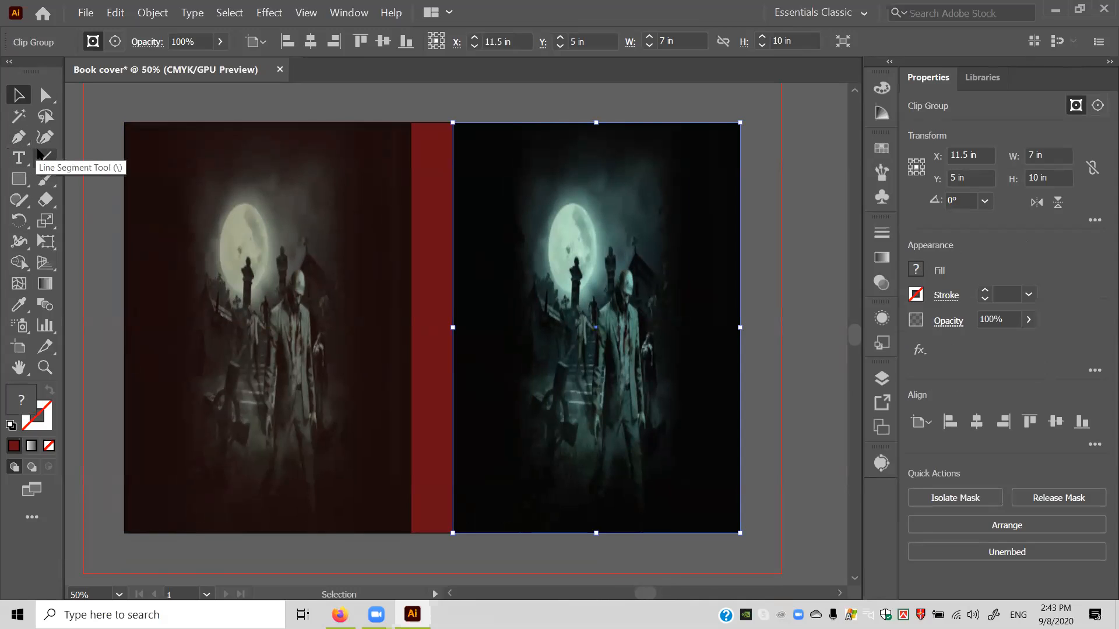
pyautogui.moveTo(196, 290); pyautogui.dragTo(125, 315)
pyautogui.moveTo(233, 298); pyautogui.dragTo(132, 344)
pyautogui.moveTo(164, 301); pyautogui.dragTo(301, 250)
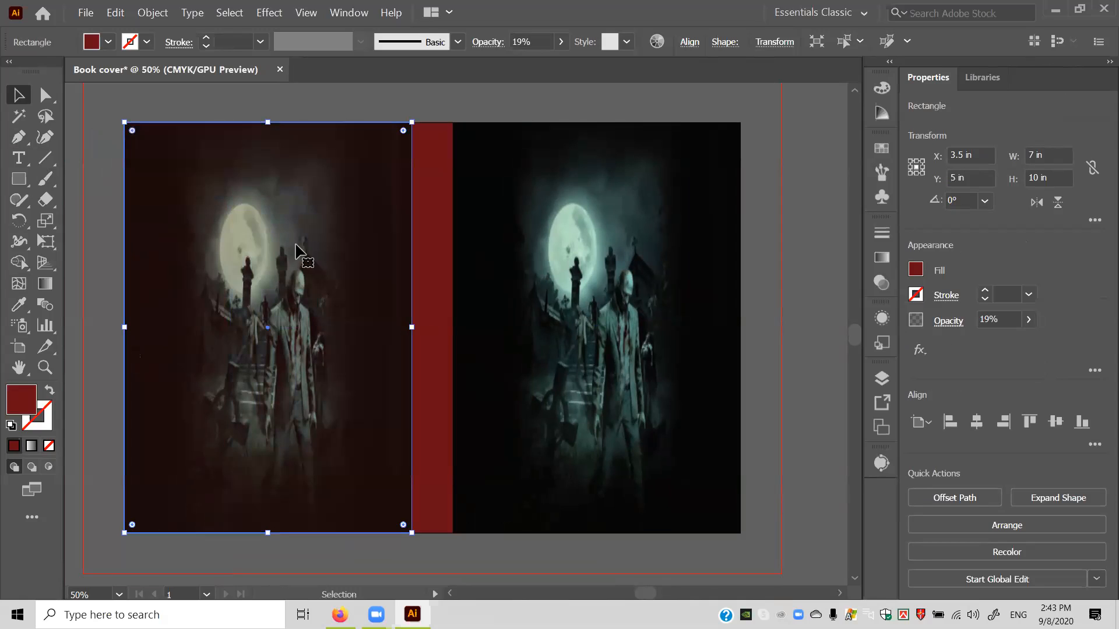
pyautogui.click(88, 226)
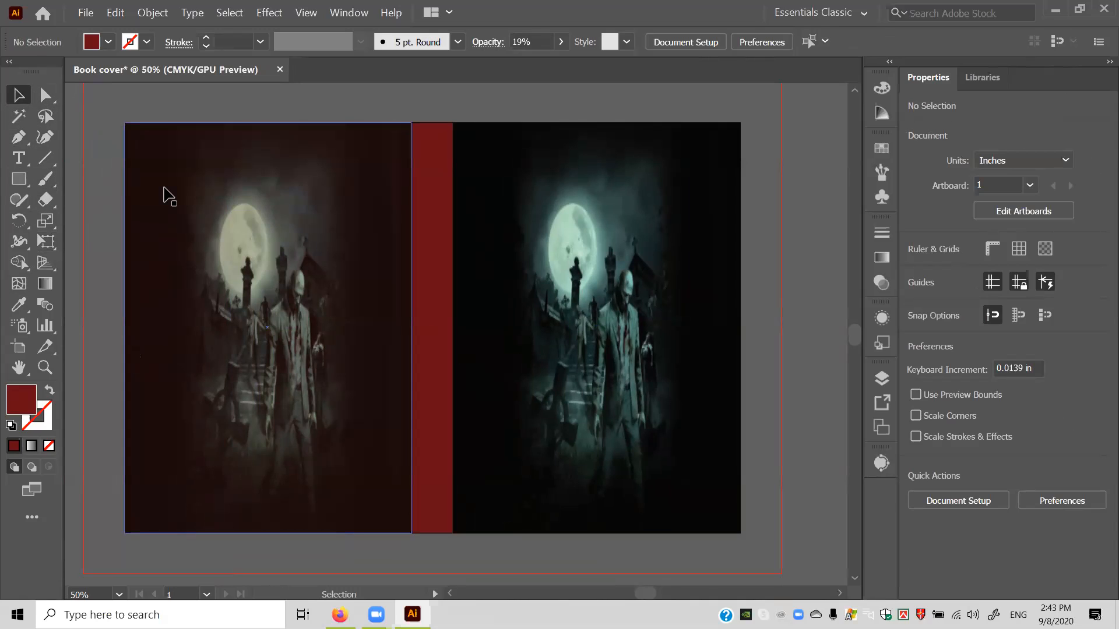
# Duplicate the dark red tint rectangle onto the right-hand cover panel and change the copy's fill to bright red F7001E.
pyautogui.moveTo(168, 194); pyautogui.dragTo(496, 192)
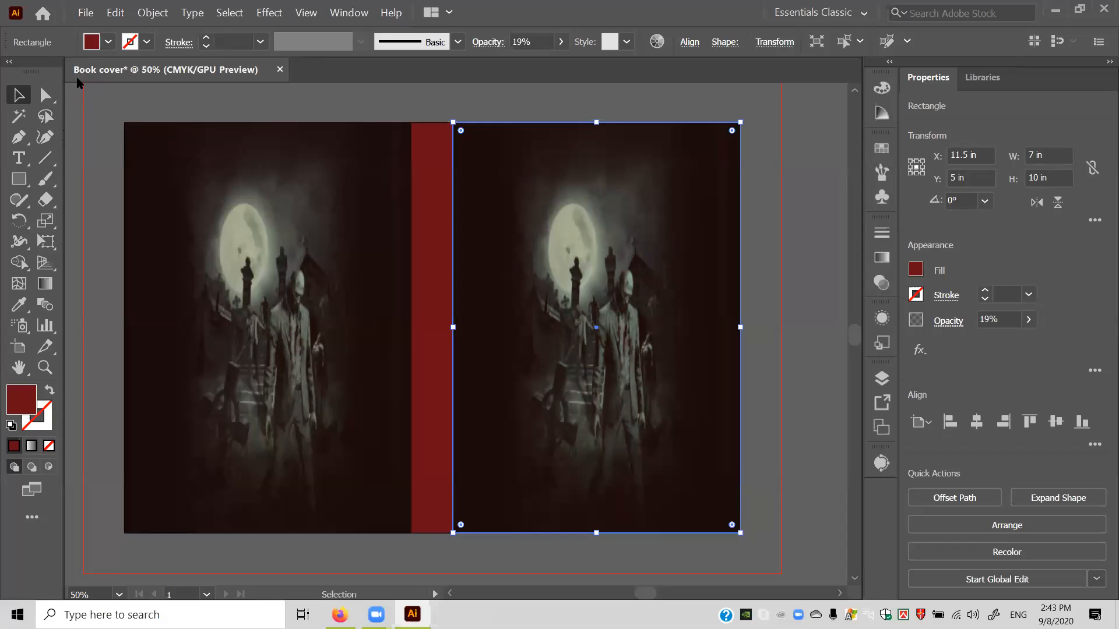
pyautogui.click(91, 42)
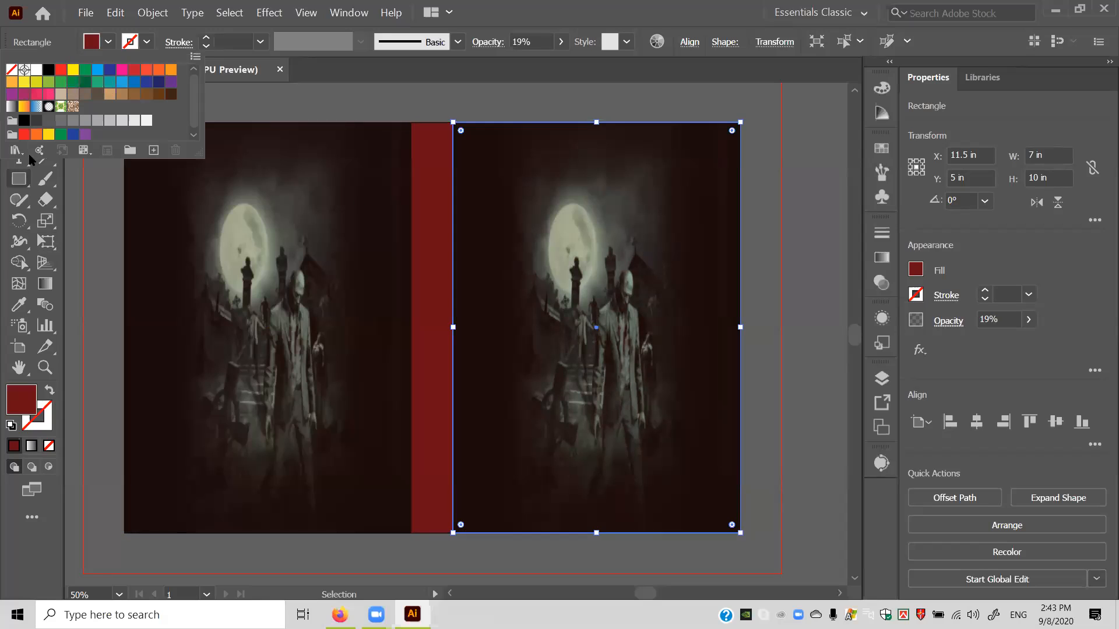
pyautogui.click(23, 396)
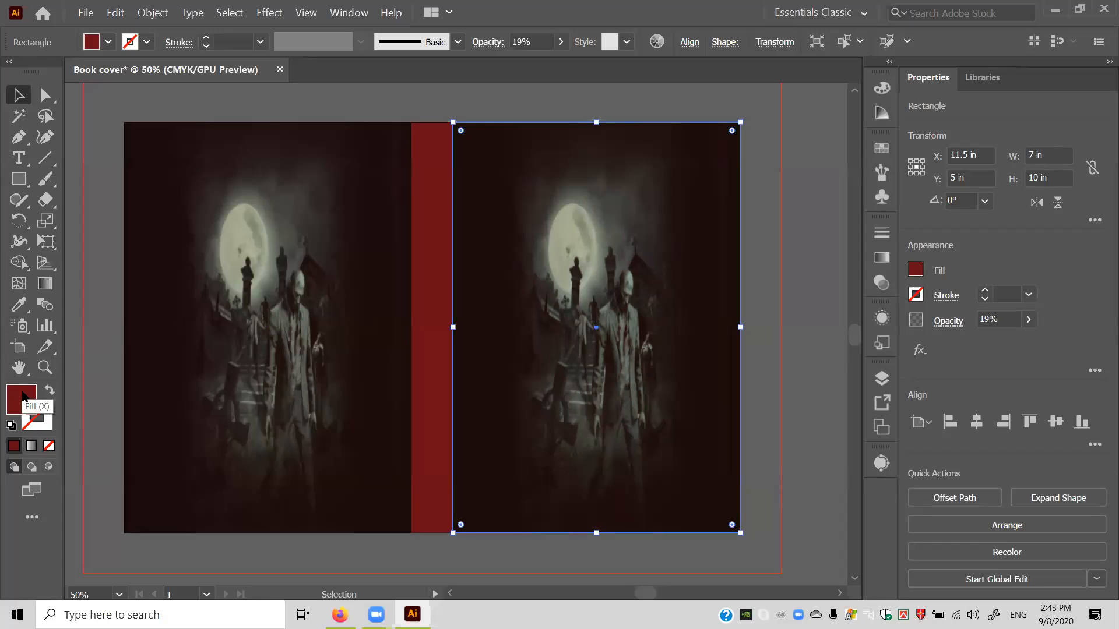
pyautogui.doubleClick(24, 396)
pyautogui.click(287, 297)
pyautogui.moveTo(287, 298); pyautogui.dragTo(346, 295)
pyautogui.moveTo(270, 305); pyautogui.dragTo(285, 304)
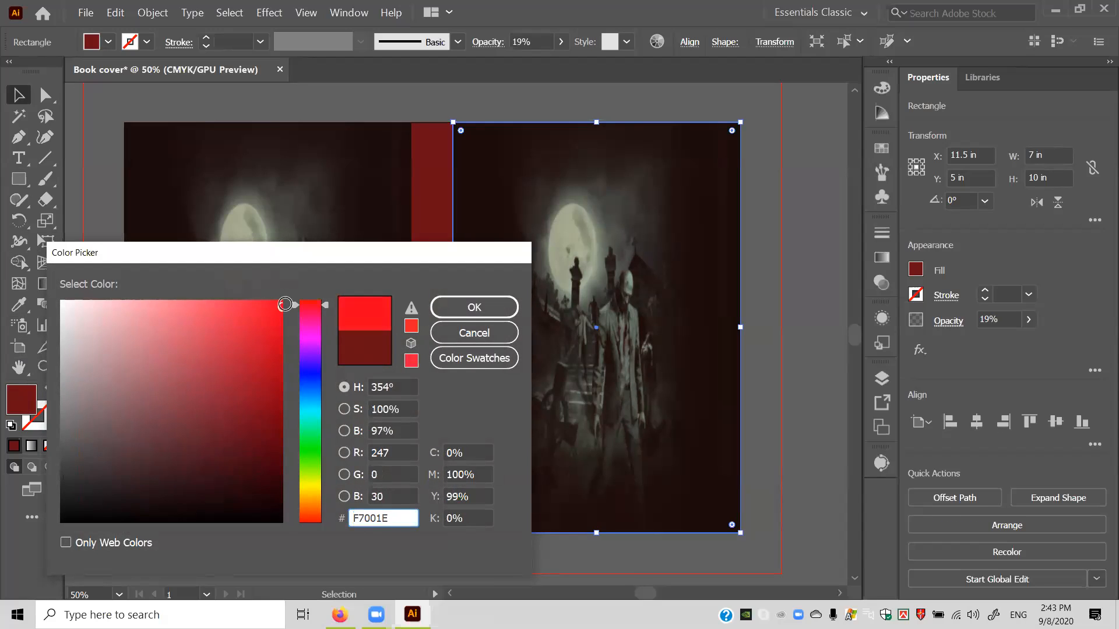
pyautogui.click(454, 304)
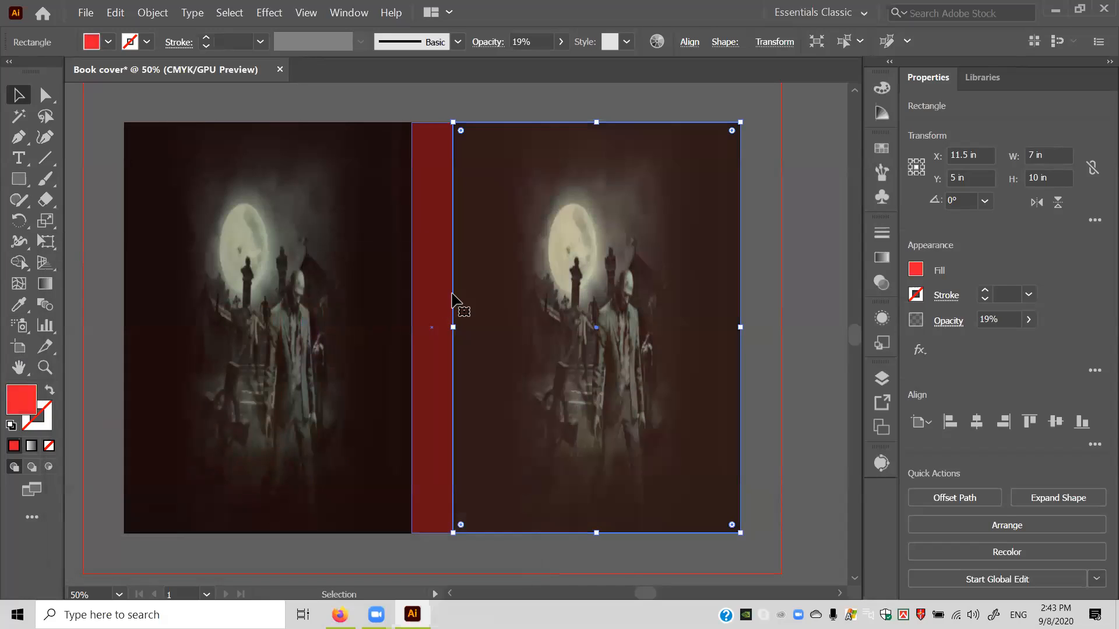
# Try opacities of 24%, 8% and 0% on the bright red rectangle over the right-hand cover.
pyautogui.click(537, 38)
pyautogui.press('Up')
pyautogui.press('Up')
pyautogui.press('Up')
pyautogui.press('Up')
pyautogui.press('Up')
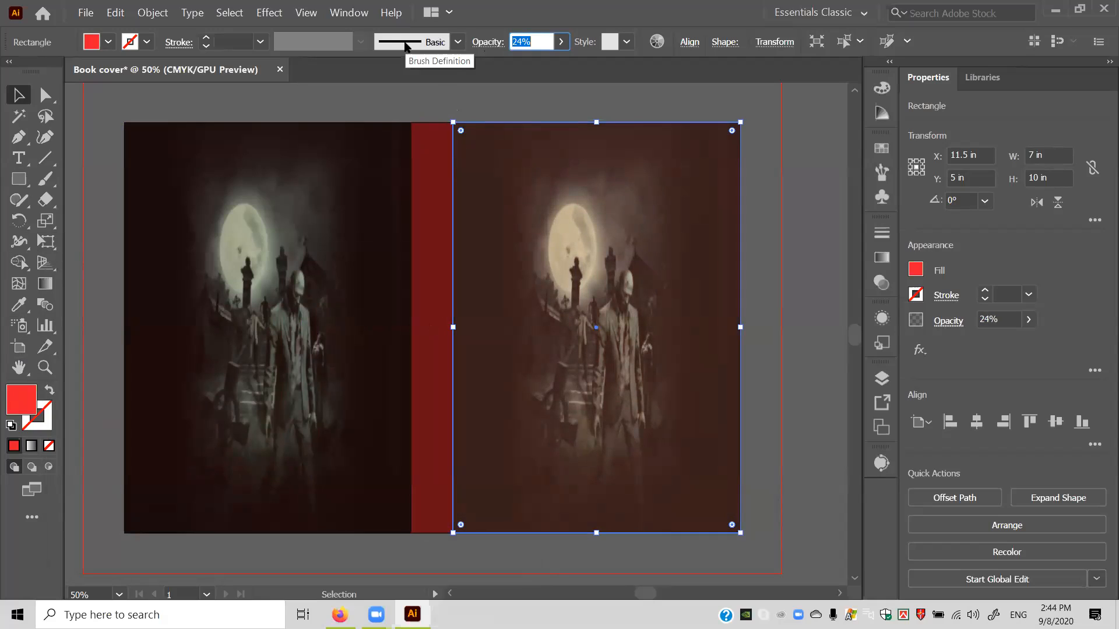
pyautogui.write('5')
pyautogui.press('Return')
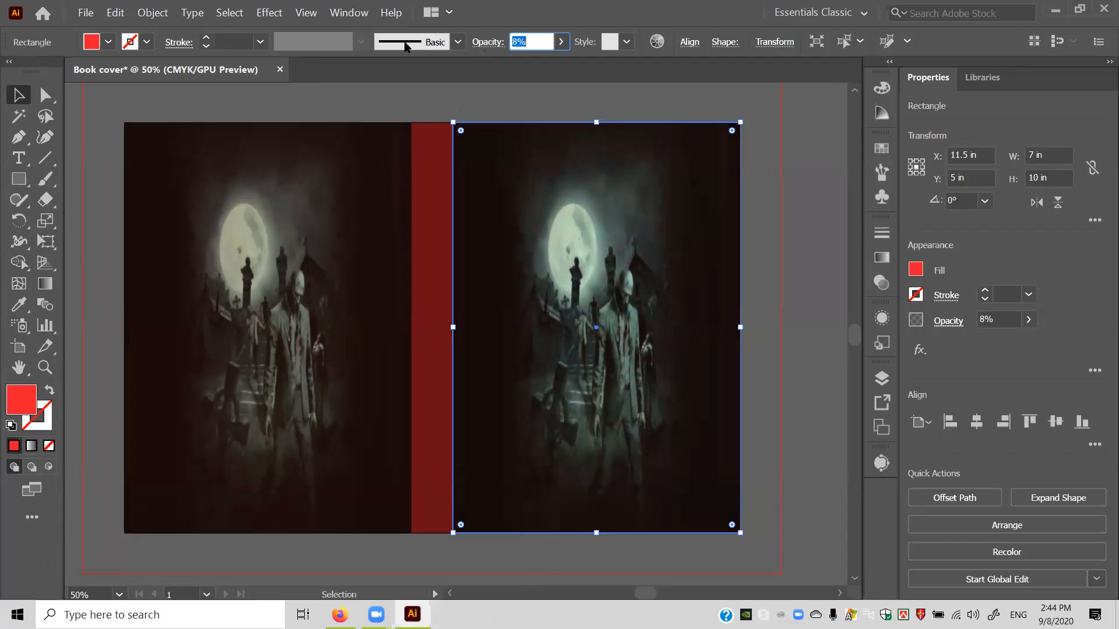
pyautogui.write('0')
pyautogui.press('Return')
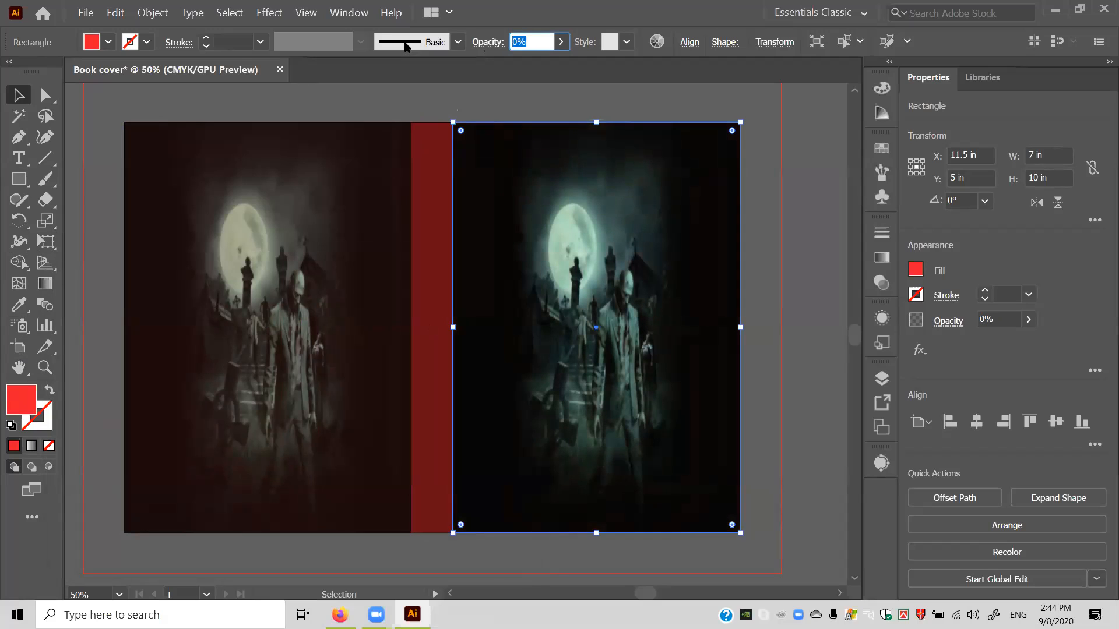
# Delete the bright red tint rectangle from the right-hand cover.
pyautogui.click(425, 218)
pyautogui.moveTo(504, 250); pyautogui.dragTo(688, 260)
pyautogui.press('Delete')
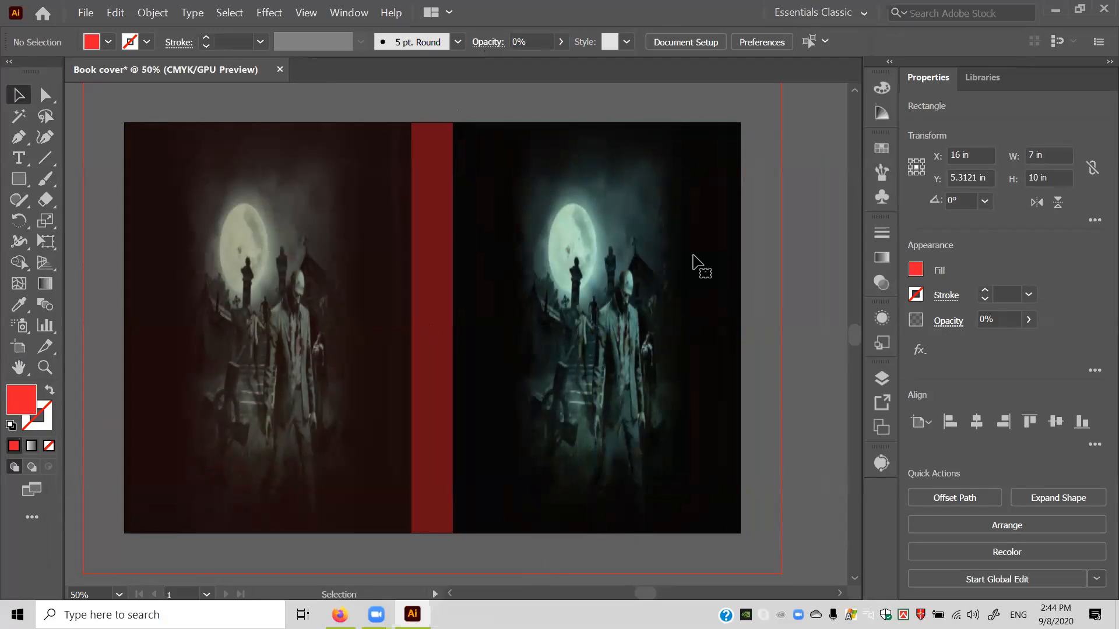
# Set the opacity of the dark red spine rectangle to 93%.
pyautogui.click(434, 255)
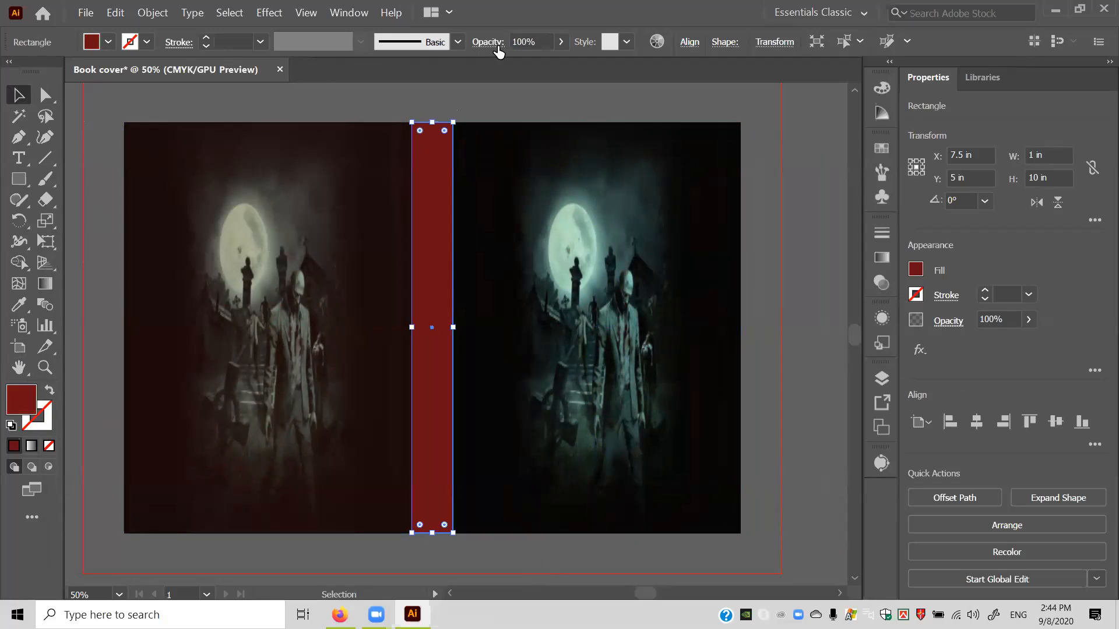
pyautogui.click(533, 42)
pyautogui.write('81')
pyautogui.press('Return')
pyautogui.press('Up')
pyautogui.press('Up')
pyautogui.press('Up')
pyautogui.press('Up')
pyautogui.press('Up')
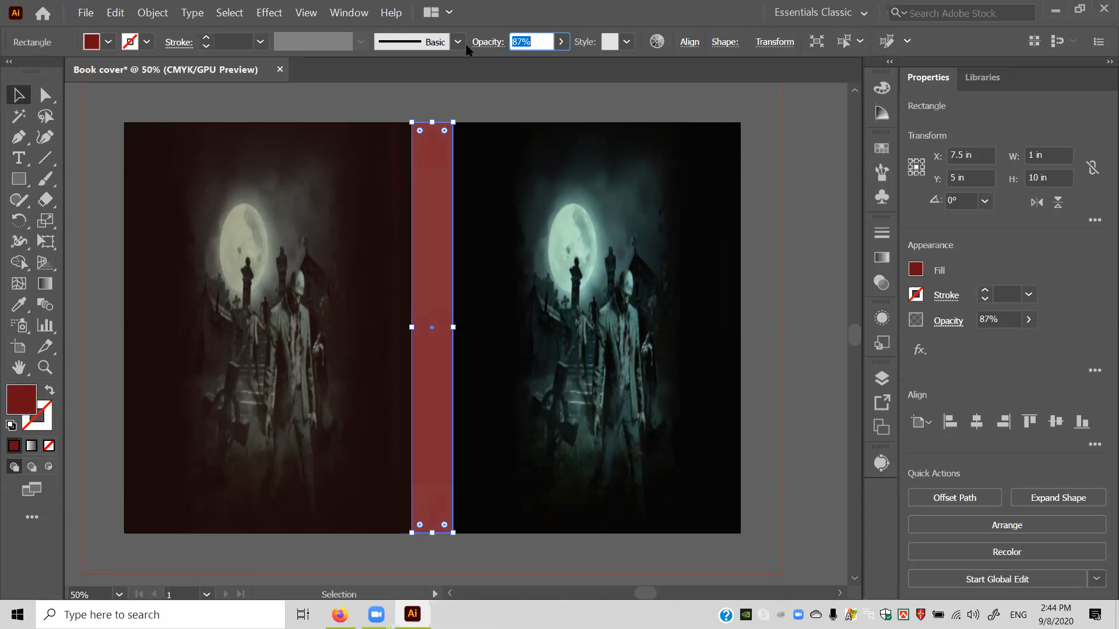
pyautogui.press('Up')
pyautogui.press('Up')
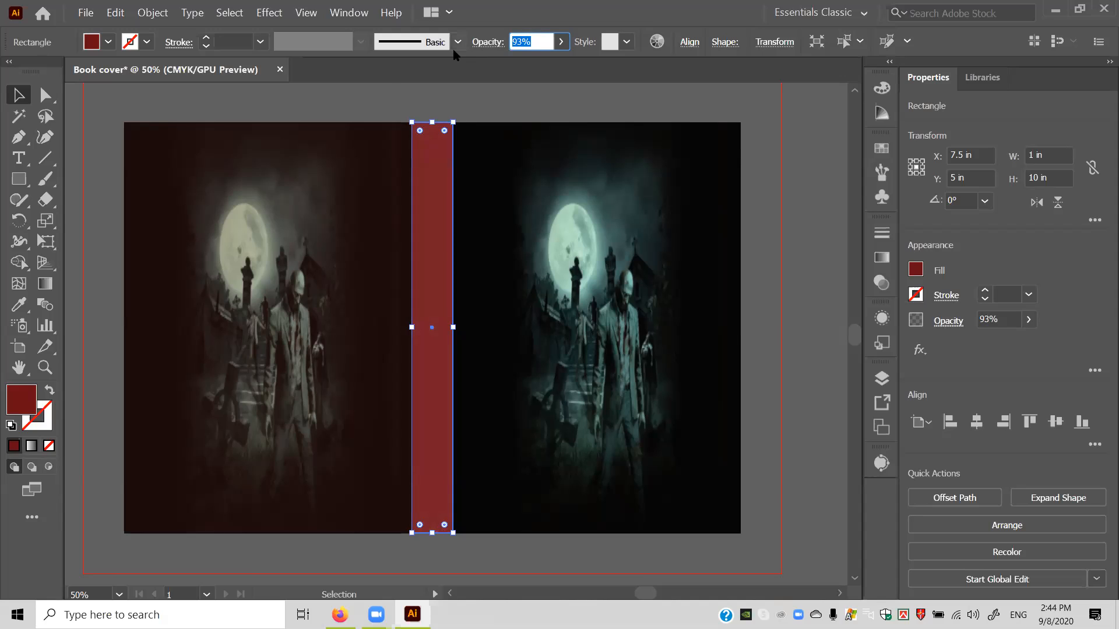
pyautogui.click(387, 79)
pyautogui.click(89, 96)
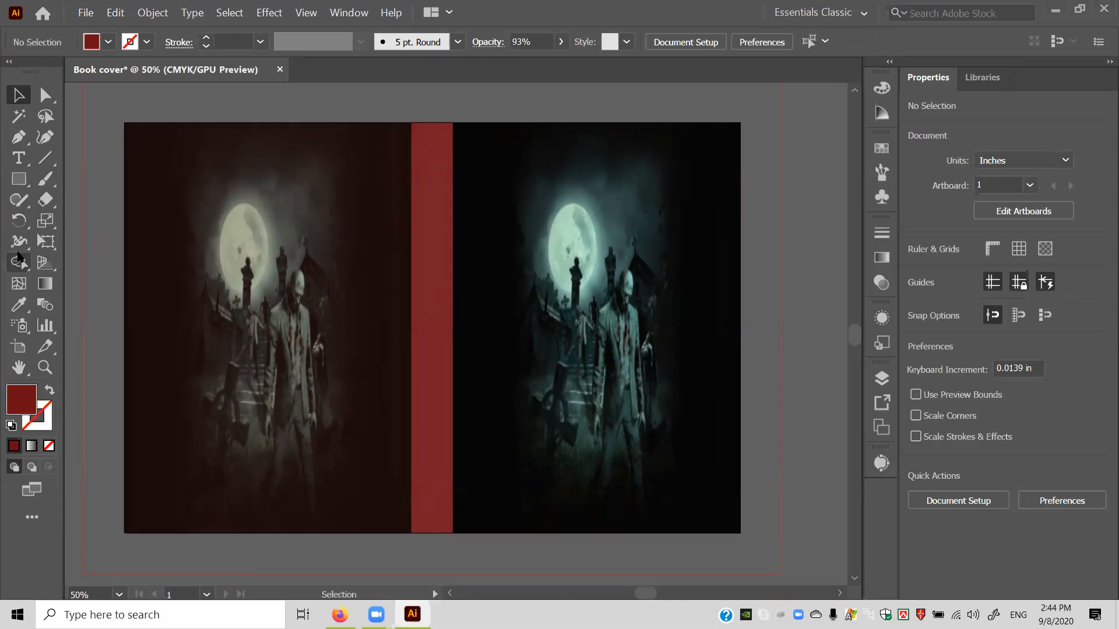
# Add a line of Lorem ipsum point text outside the artboard beside the right-hand cover and enlarge it to 91 pt.
pyautogui.click(20, 161)
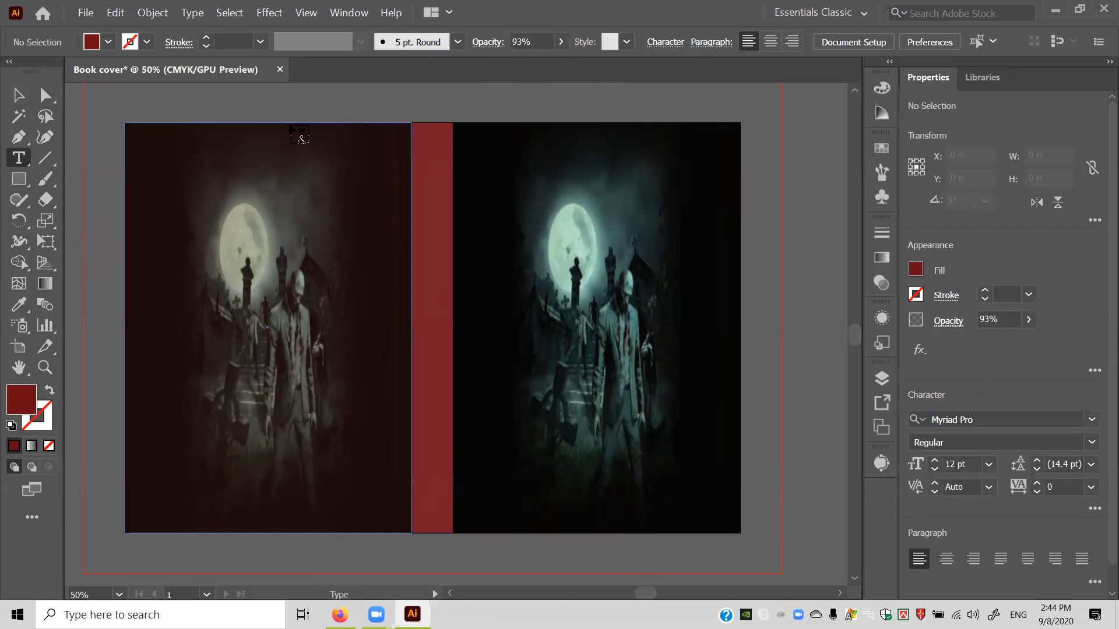
pyautogui.hotkey('ctrl', '-')
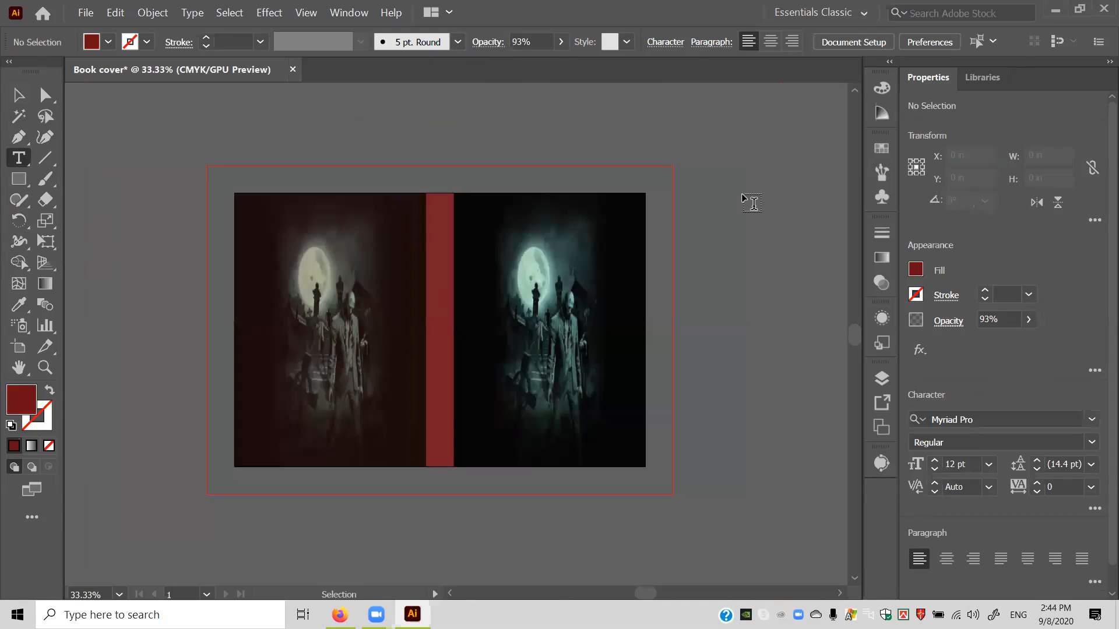
pyautogui.click(697, 282)
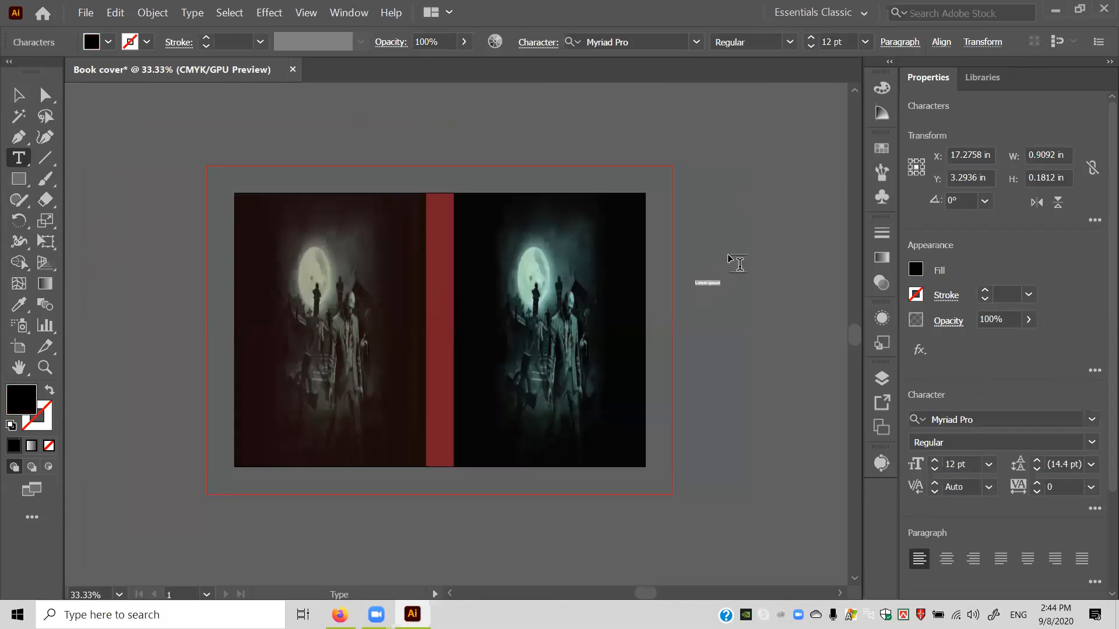
pyautogui.click(845, 41)
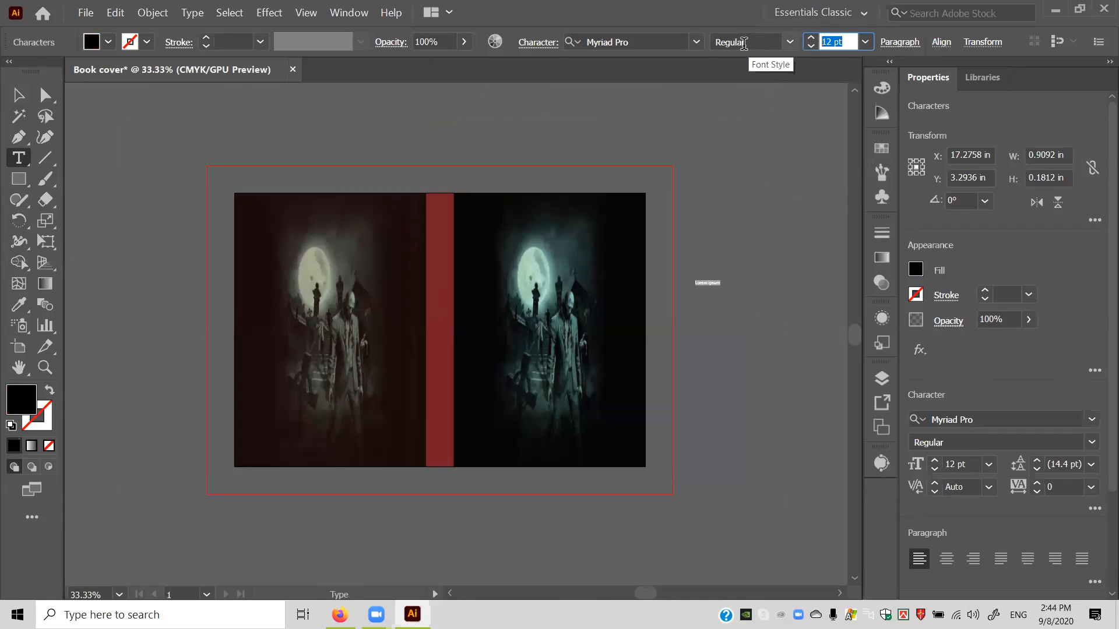
pyautogui.press('Up')
pyautogui.press('Up')
pyautogui.press('Up')
pyautogui.press('Up')
pyautogui.press('Up')
pyautogui.press('Up')
pyautogui.press('Up')
pyautogui.press('Up')
pyautogui.press('Up')
pyautogui.press('Up')
pyautogui.press('Up')
pyautogui.press('Up')
pyautogui.press('Up')
pyautogui.press('Up')
pyautogui.press('Up')
pyautogui.press('Up')
pyautogui.press('Up')
pyautogui.press('Up')
pyautogui.press('Up')
pyautogui.press('Up')
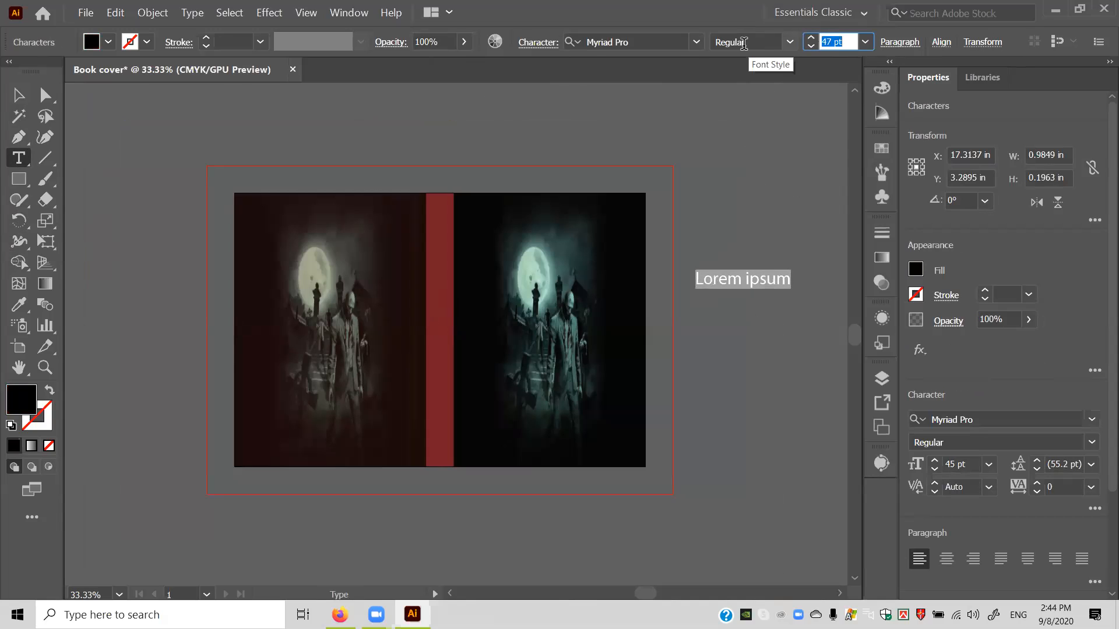
pyautogui.press('Up')
pyautogui.press('Up')
pyautogui.press('Up')
pyautogui.press('Up')
pyautogui.press('Up')
pyautogui.press('Up')
pyautogui.press('Up')
pyautogui.press('Up')
pyautogui.press('Up')
pyautogui.press('Up')
pyautogui.press('Up')
pyautogui.press('Up')
pyautogui.press('Up')
pyautogui.press('Up')
pyautogui.press('Up')
pyautogui.press('Up')
pyautogui.press('Up')
pyautogui.press('Up')
pyautogui.press('Up')
pyautogui.press('Up')
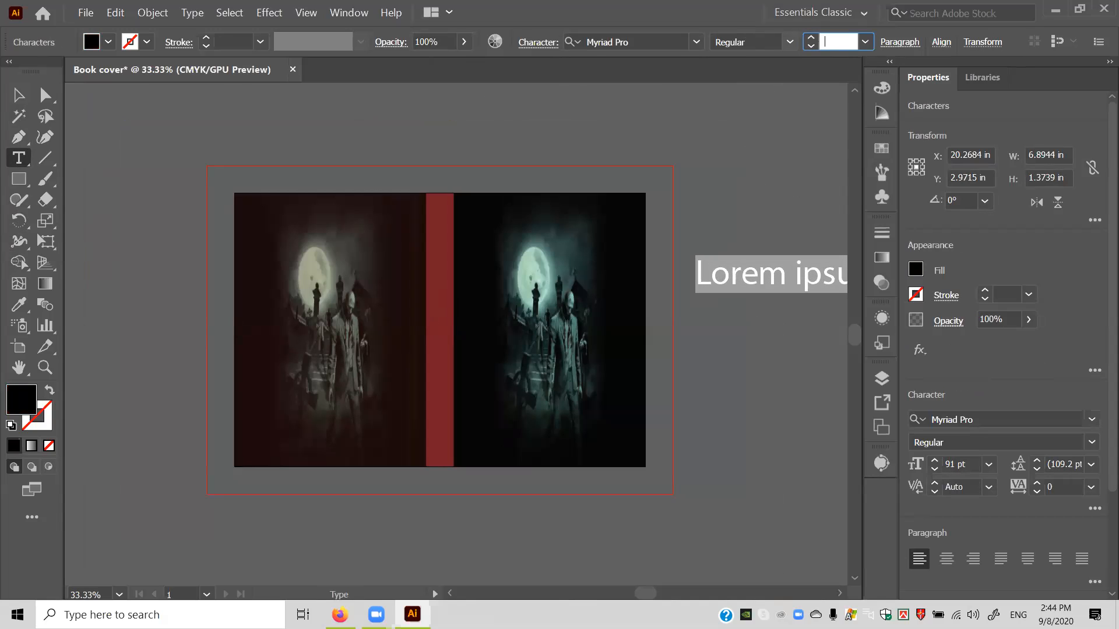
pyautogui.click(510, 217)
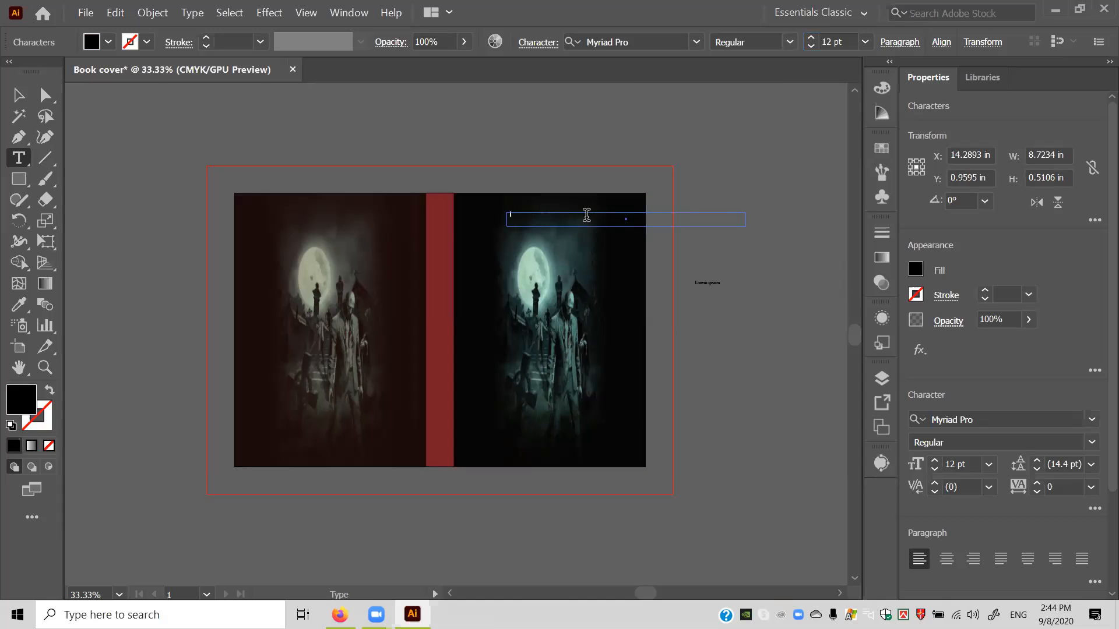
pyautogui.press('Escape')
pyautogui.hotkey('ctrl', 'z')
pyautogui.hotkey('ctrl', 'z')
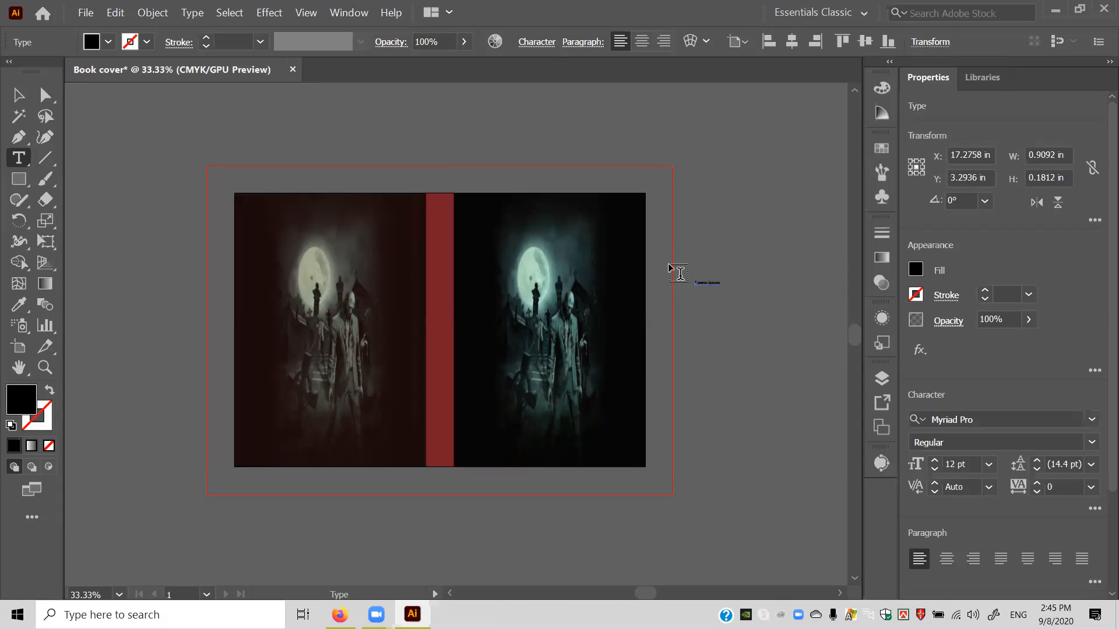
pyautogui.hotkey('ctrl', 'shift', 'z')
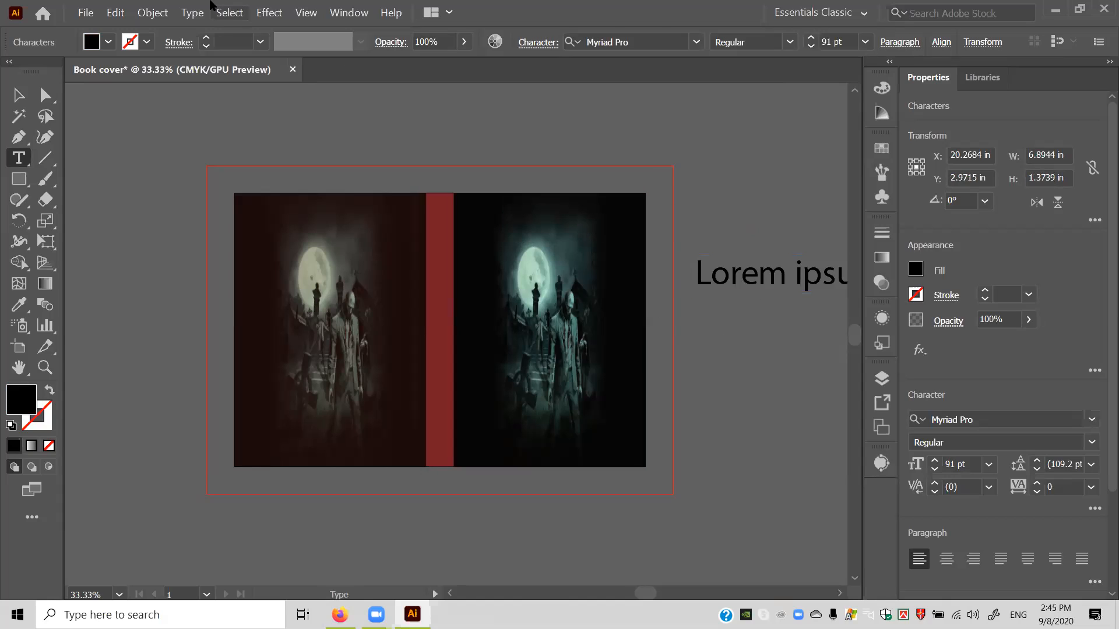
# Stretch the Lorem ipsum text to about 10.2 in wide and 4.2 in high.
pyautogui.click(19, 95)
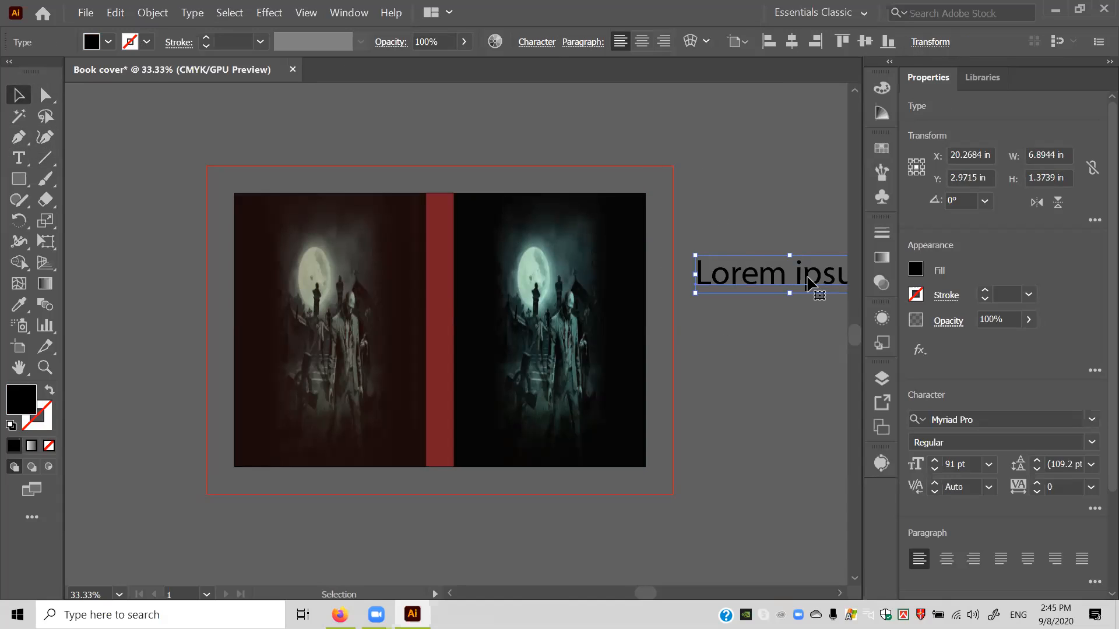
pyautogui.press('space')
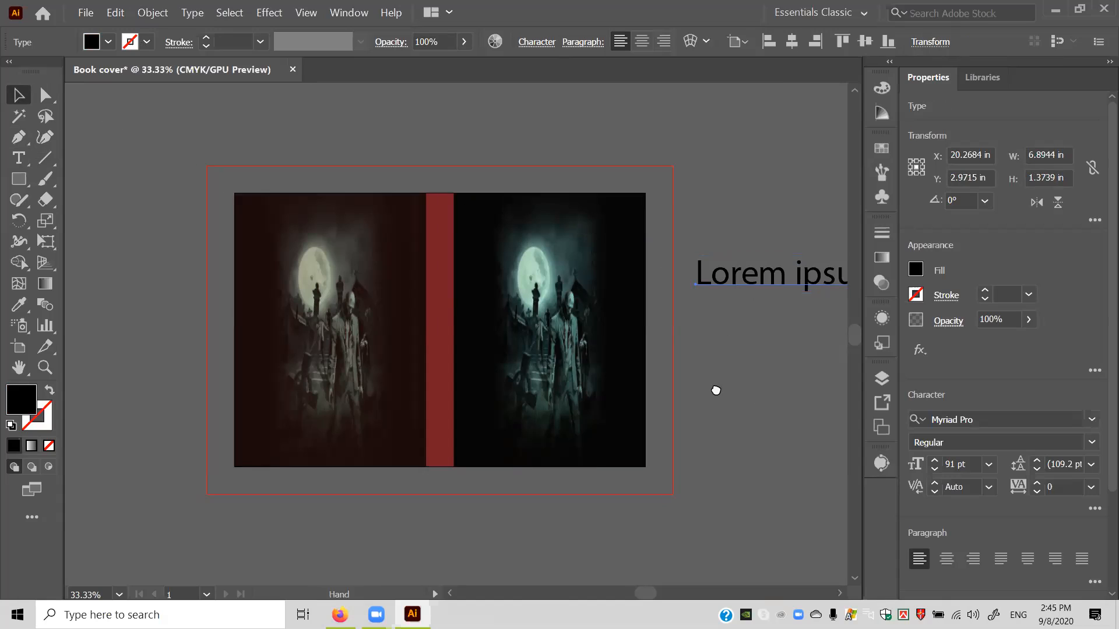
pyautogui.moveTo(716, 389); pyautogui.dragTo(467, 388)
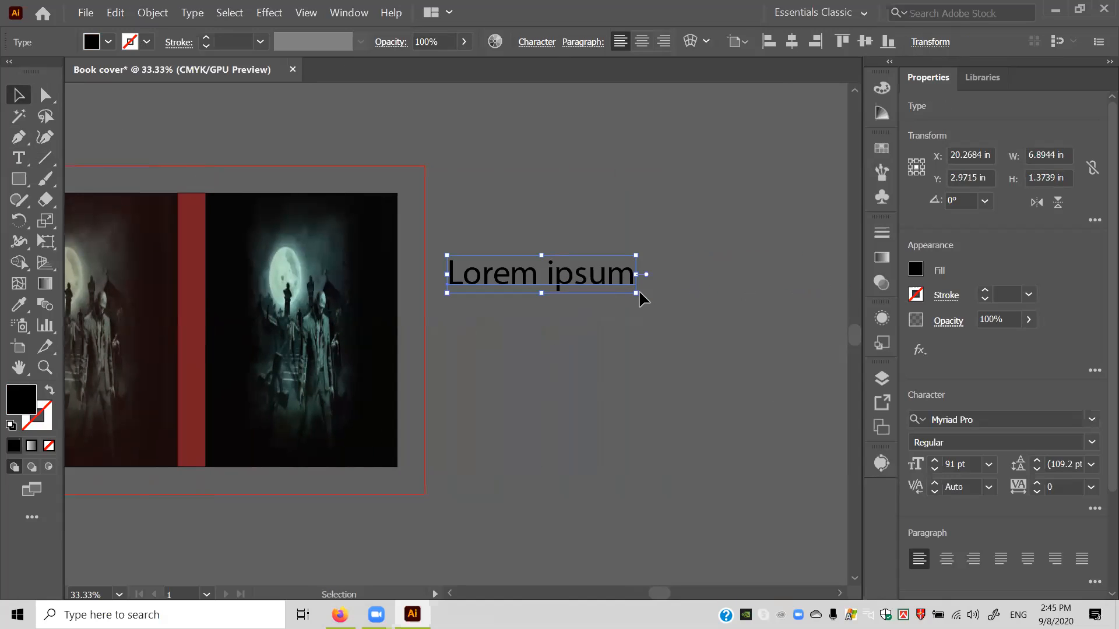
pyautogui.moveTo(635, 293); pyautogui.dragTo(727, 369)
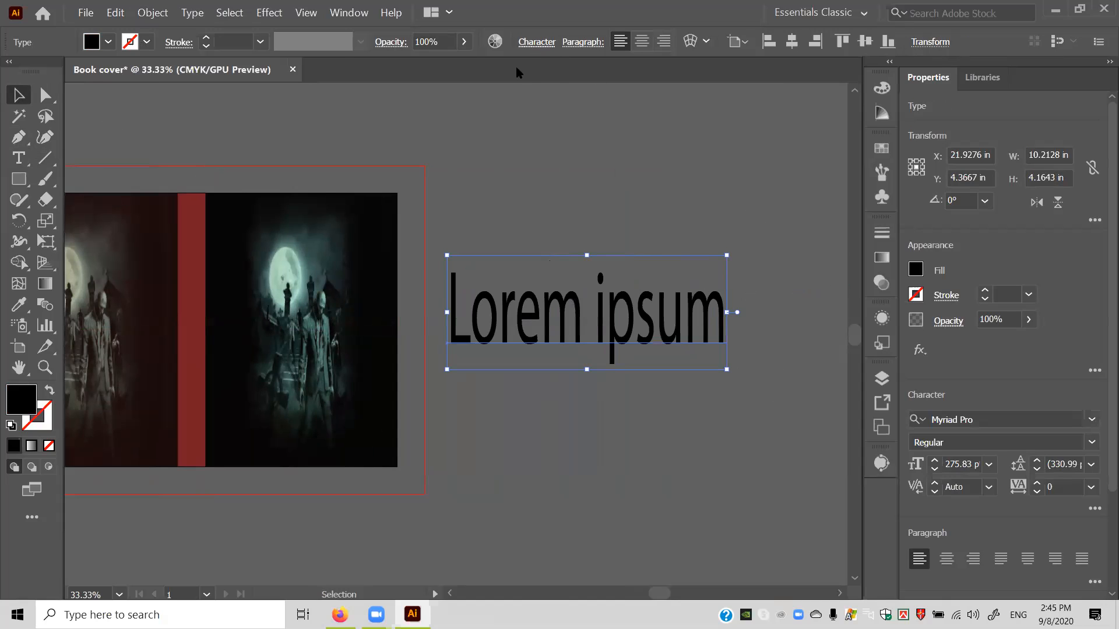
# Change the font of the Lorem ipsum text to Blackadder ITC.
pyautogui.click(544, 72)
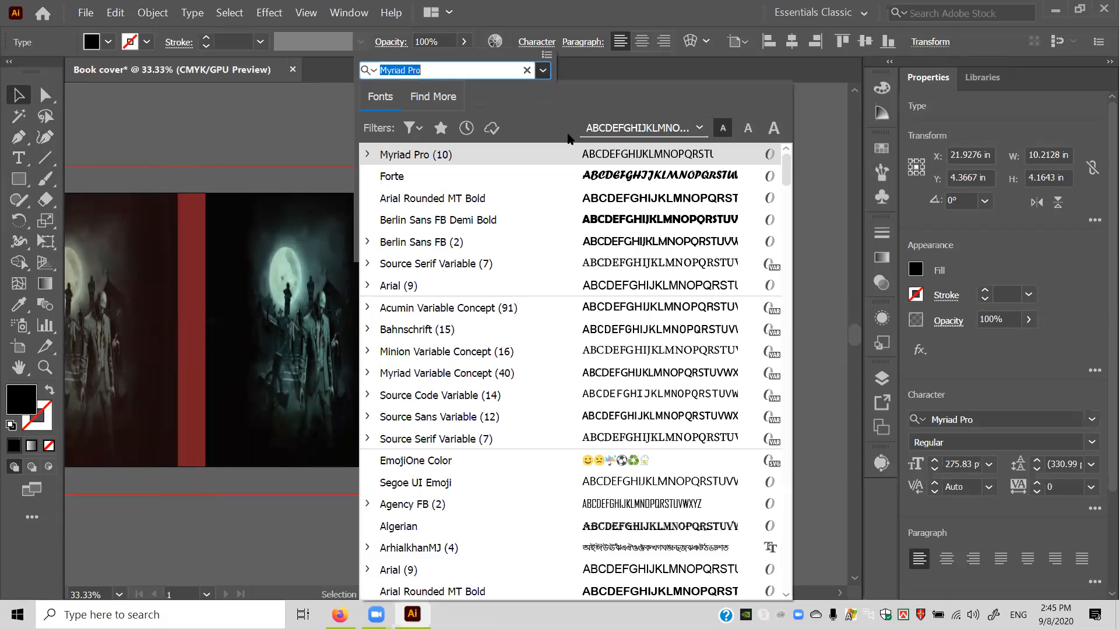
pyautogui.scroll(-4, 713, 372)
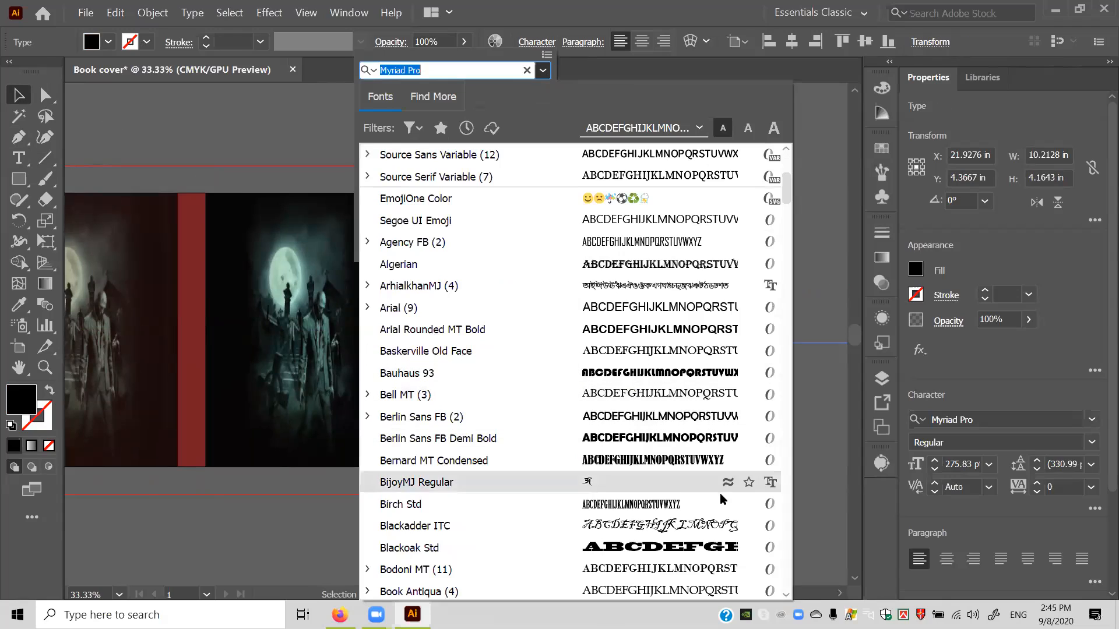
pyautogui.click(703, 529)
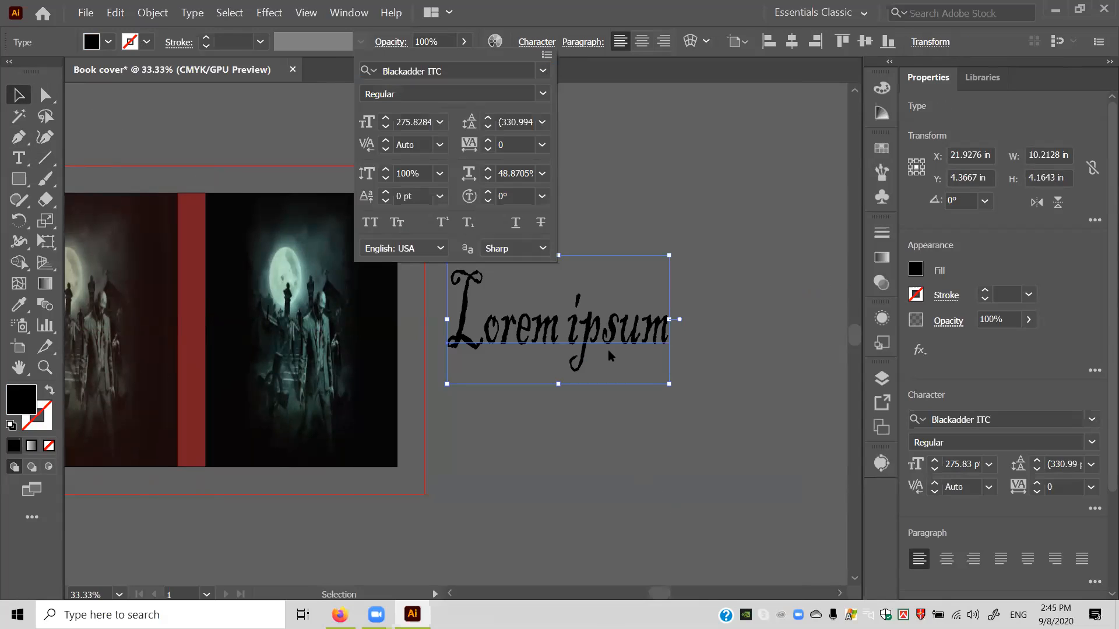
pyautogui.click(593, 147)
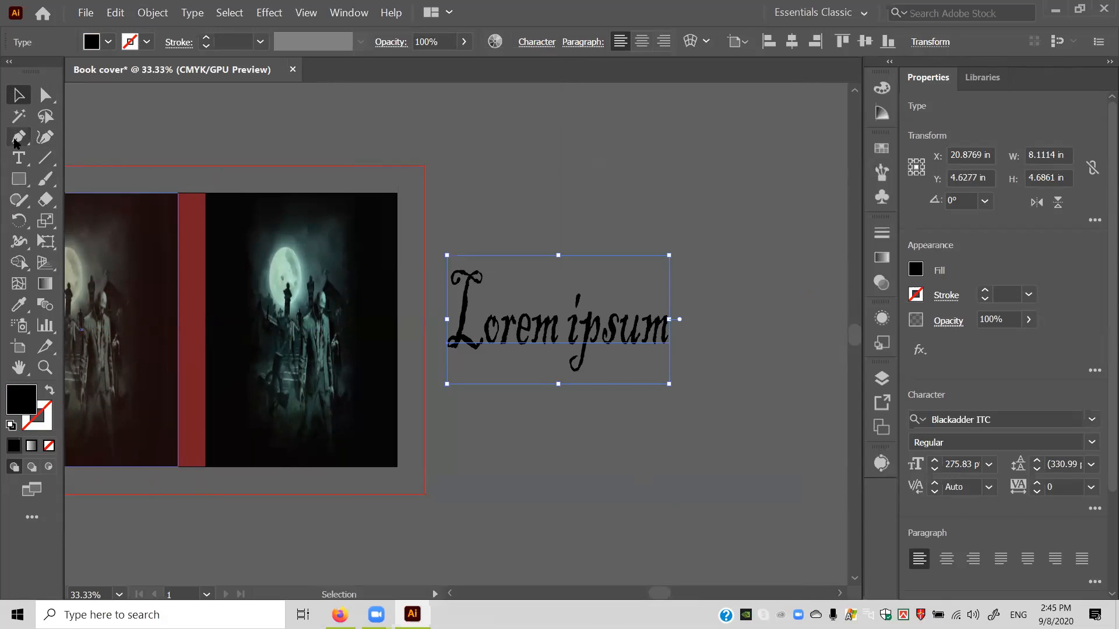
# Replace the large Lorem ipsum wording with DEATH.
pyautogui.click(19, 158)
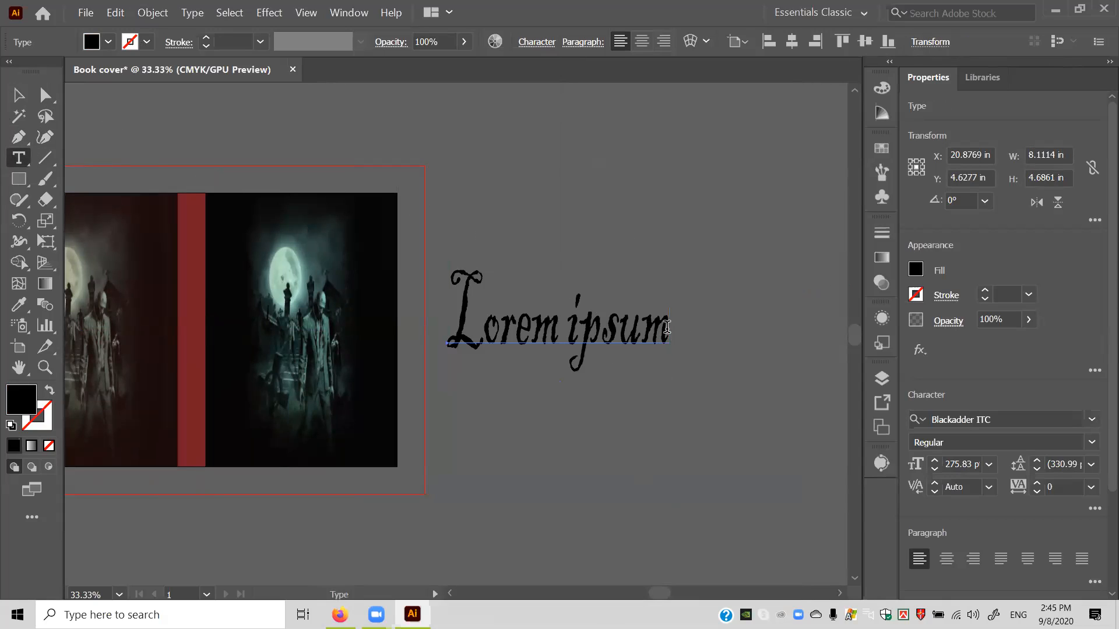
pyautogui.moveTo(664, 326); pyautogui.dragTo(430, 333)
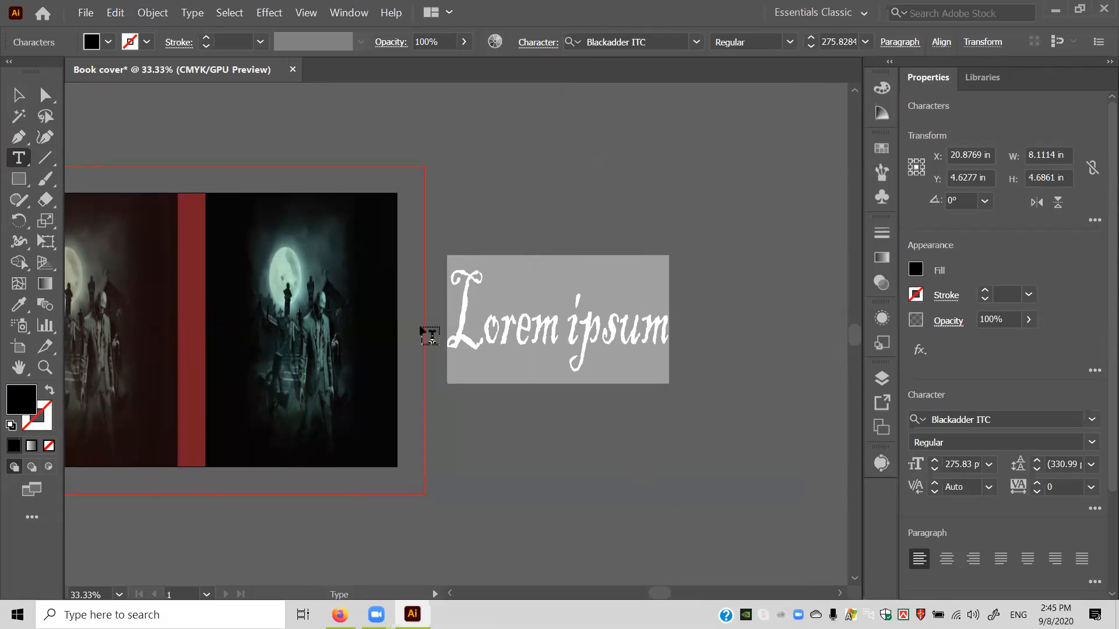
pyautogui.press('BackSpace')
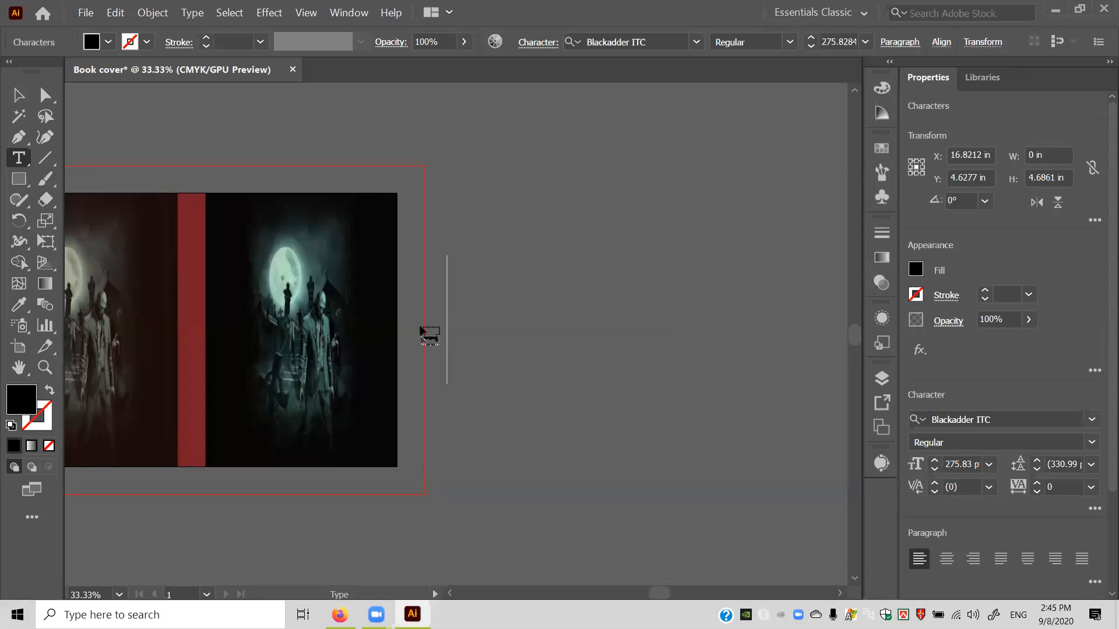
pyautogui.write('DEAT')
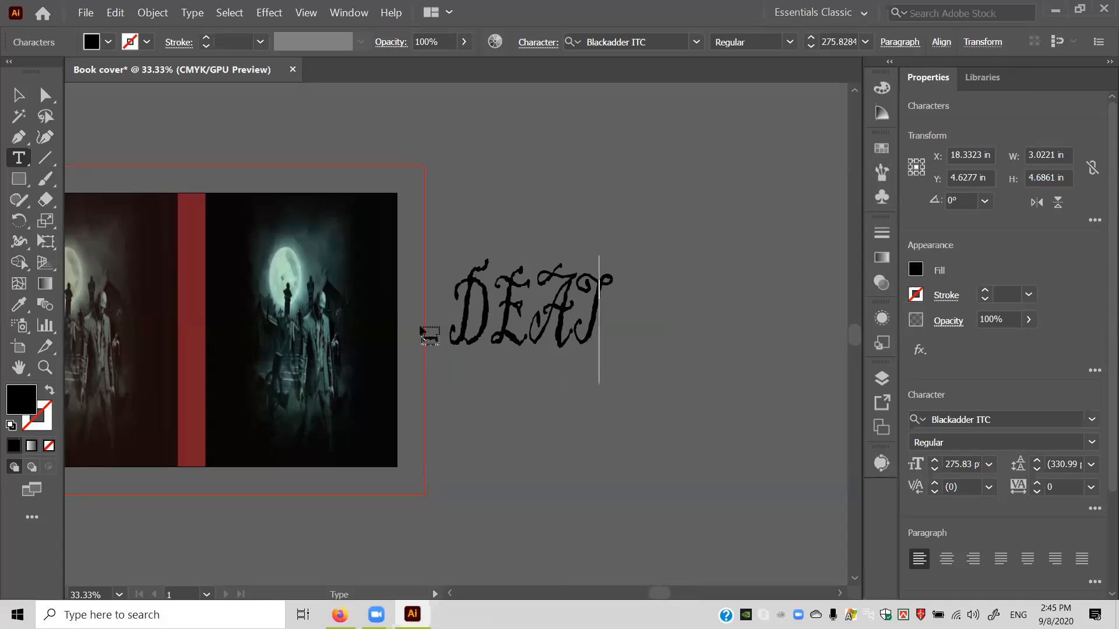
pyautogui.write('H')
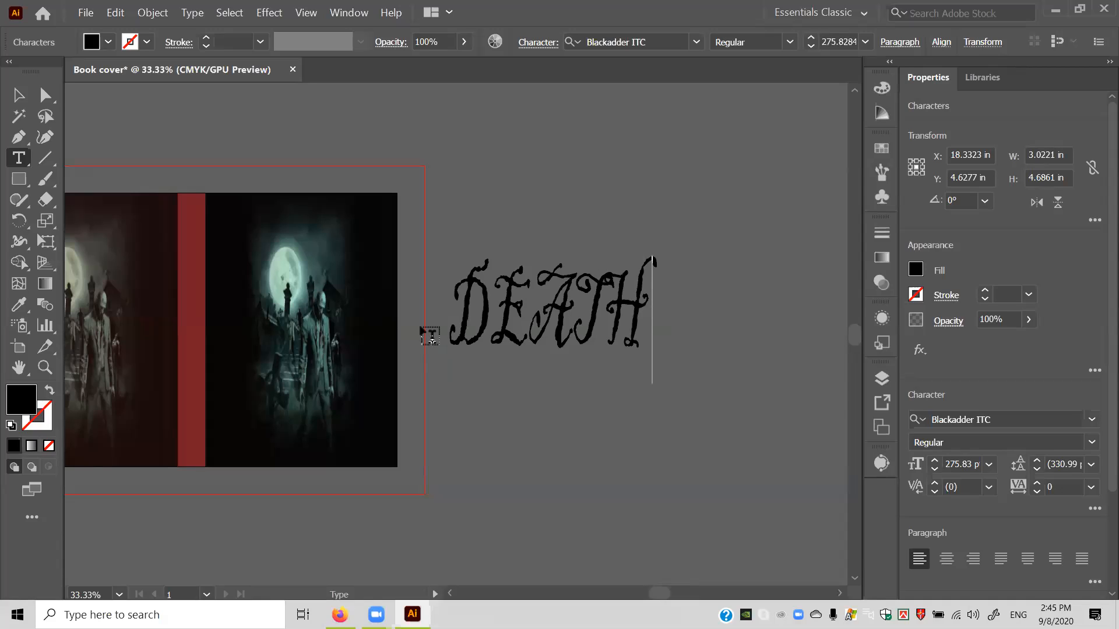
pyautogui.press('BackSpace')
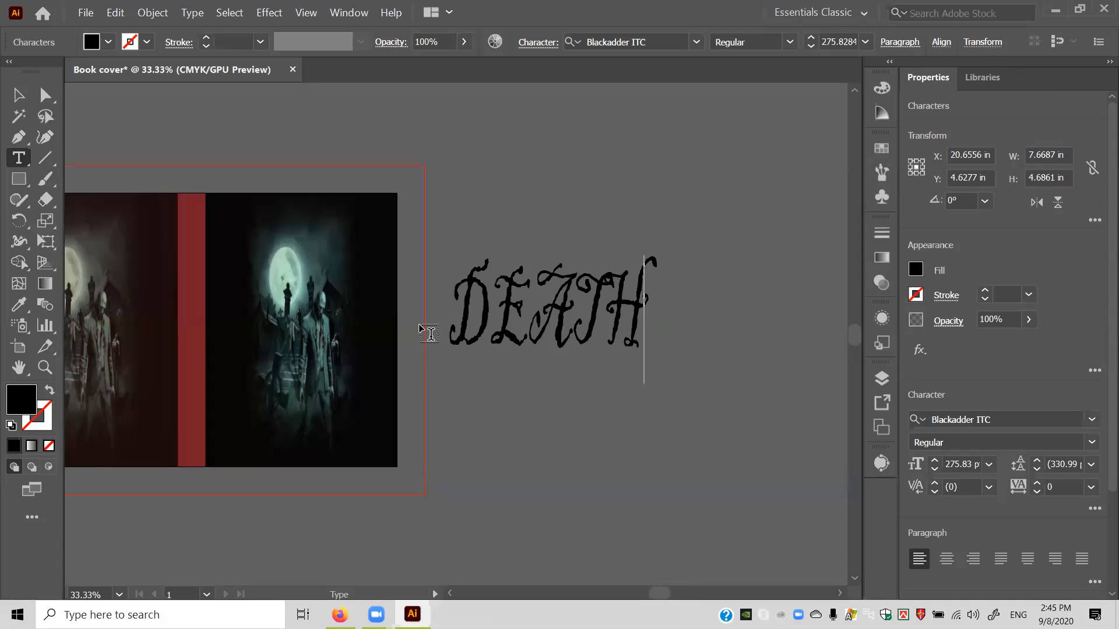
# Add a separate 91 pt text line reading PLANET below the word DEATH.
pyautogui.click(456, 390)
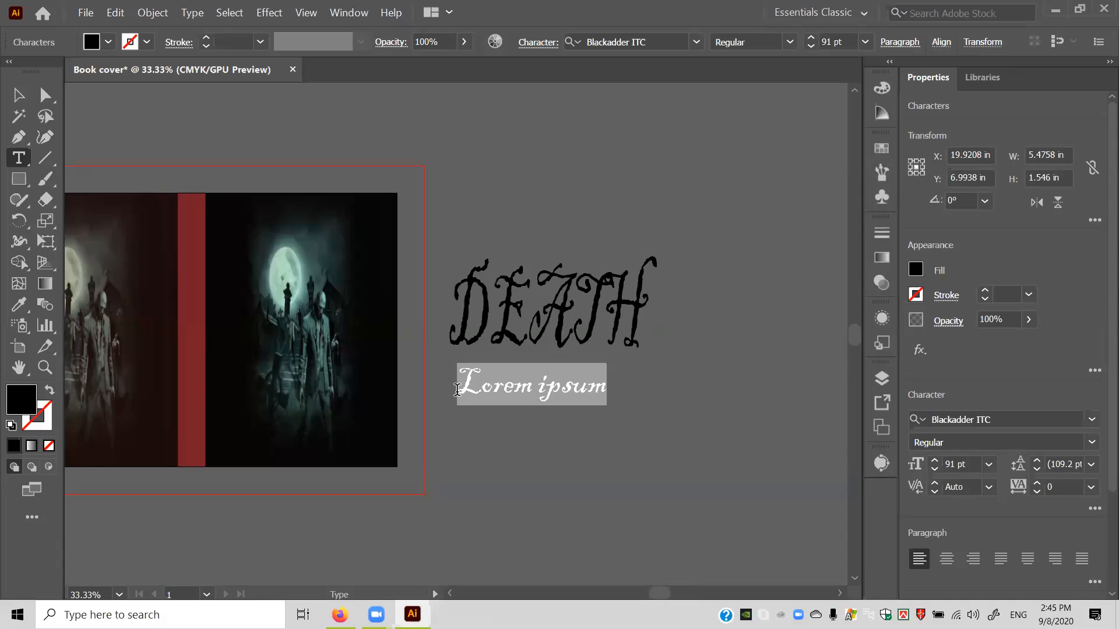
pyautogui.write('PLA')
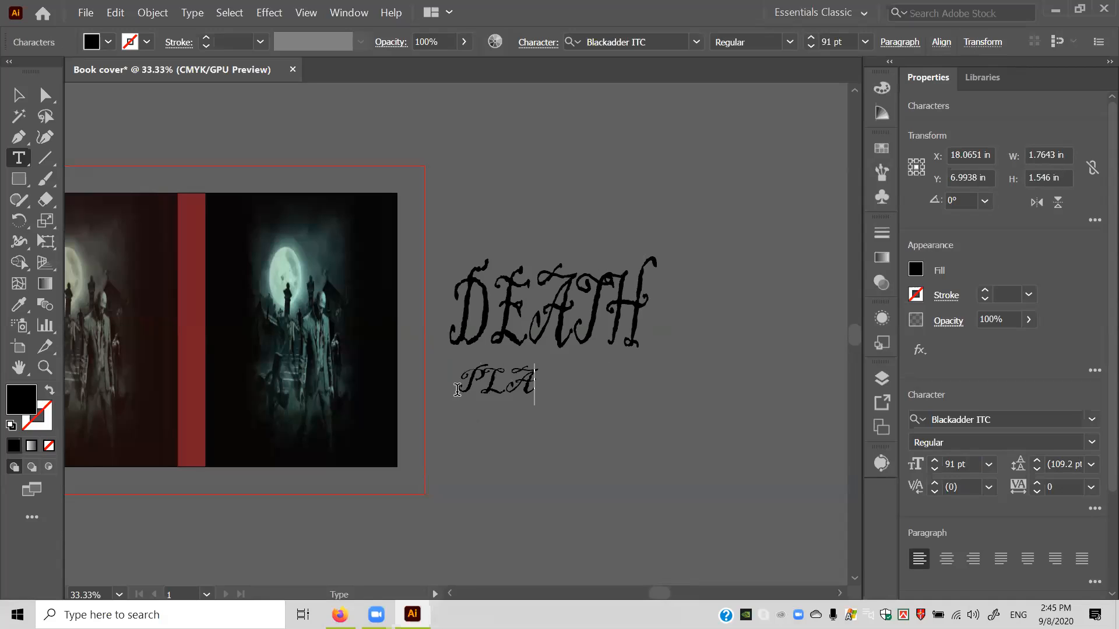
pyautogui.write('NET')
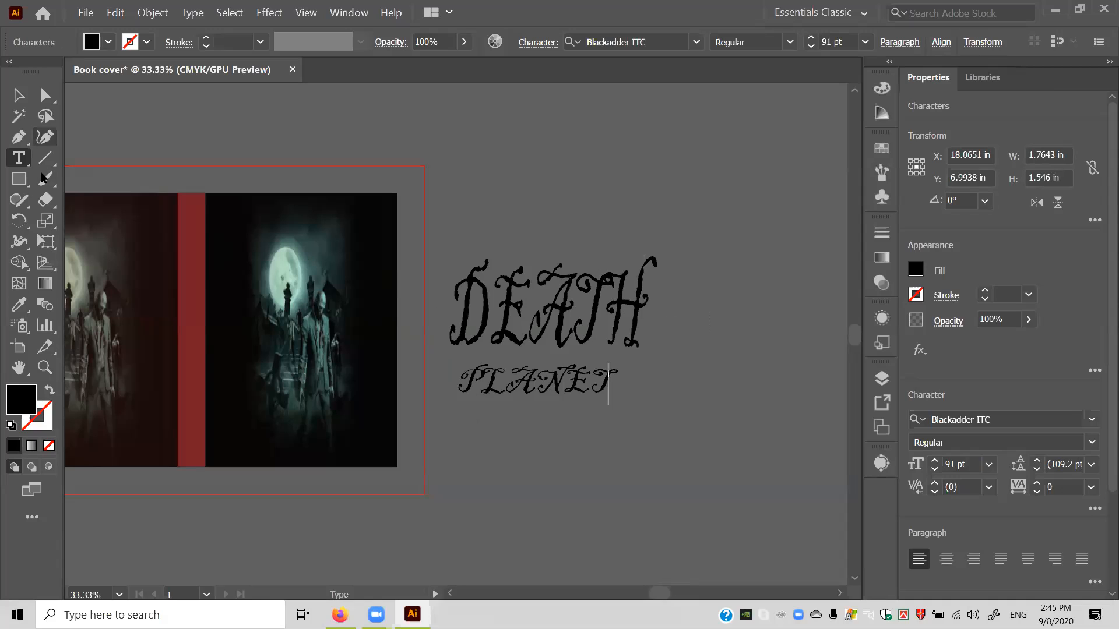
# Convert the DEATH text to outlines and fill the lettering with red.
pyautogui.click(19, 95)
pyautogui.click(542, 327)
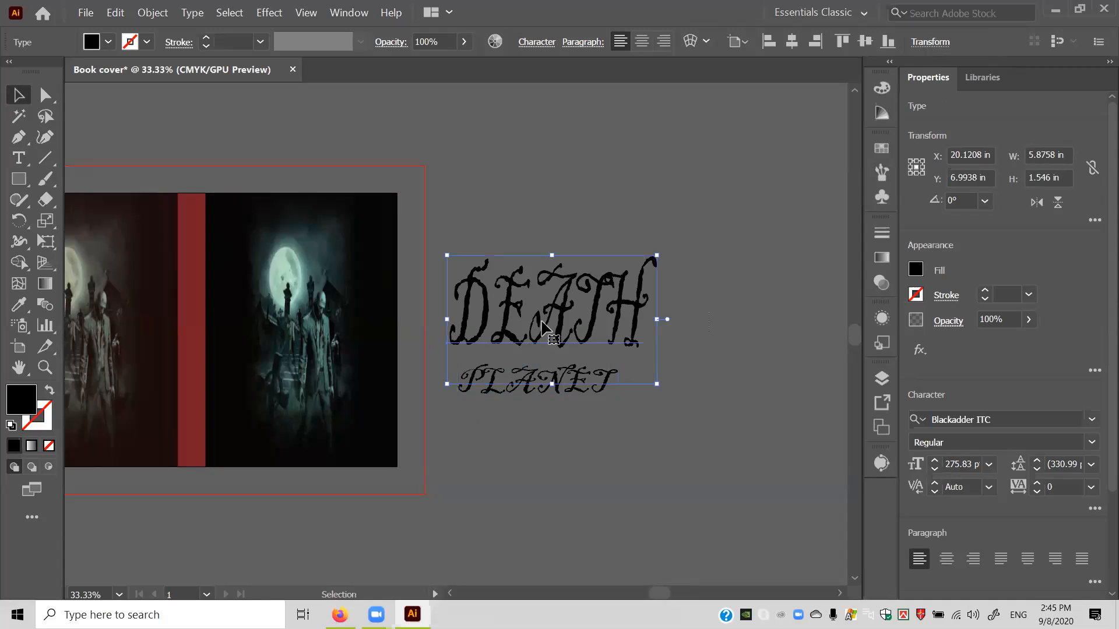
pyautogui.rightClick(542, 323)
pyautogui.click(626, 410)
pyautogui.click(108, 42)
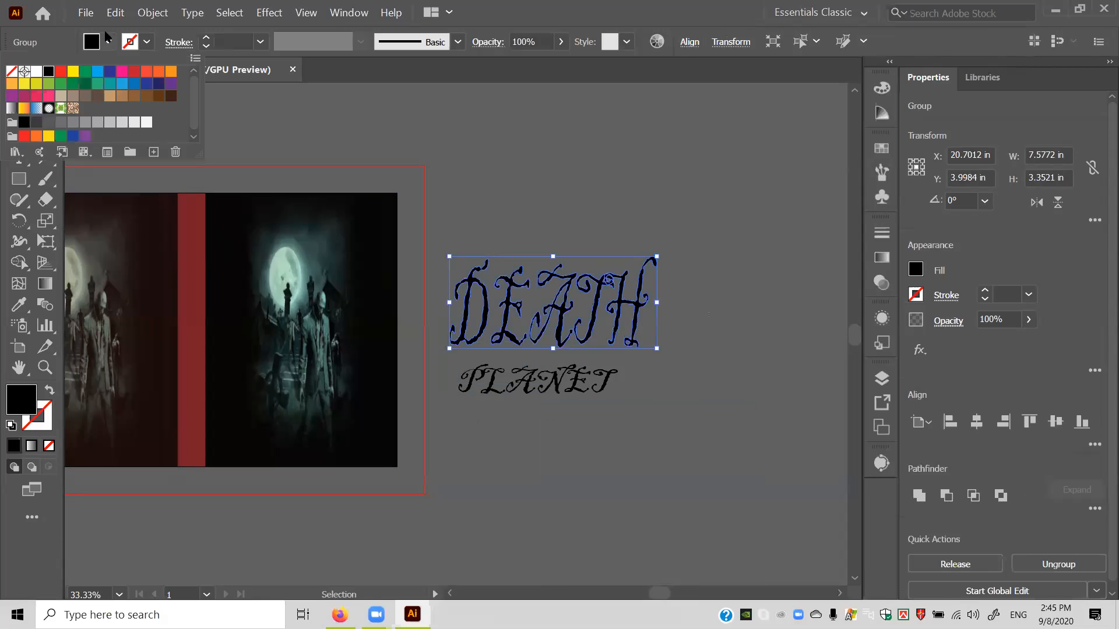
pyautogui.click(61, 71)
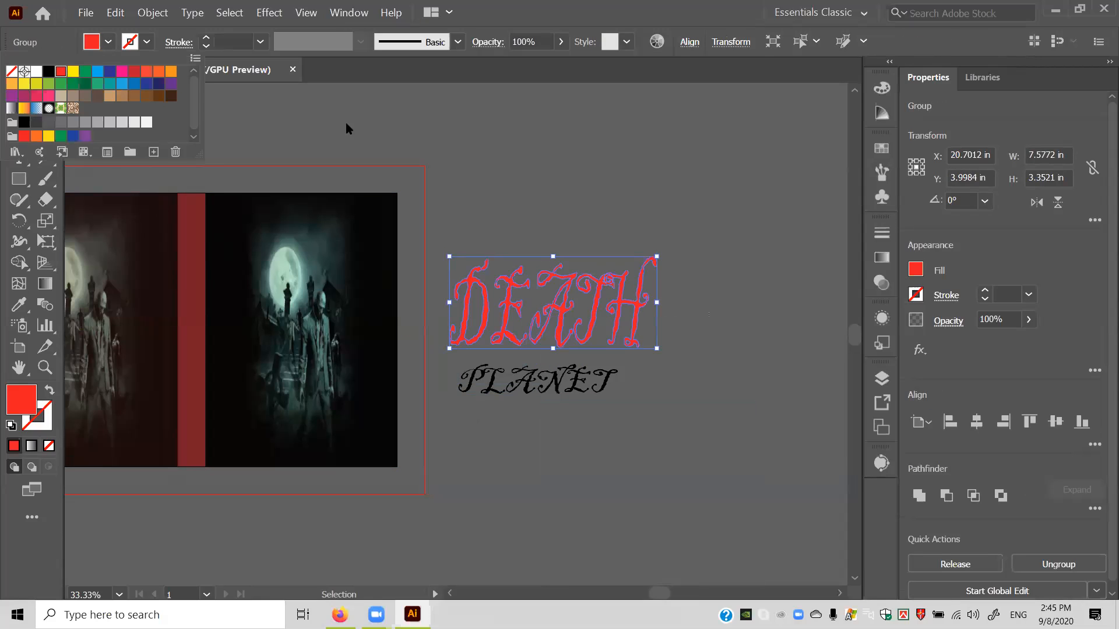
pyautogui.click(478, 132)
# Place the red DEATH lettering across the upper part of the right-hand cover, scaled to about 5.9 by 1.8 in.
pyautogui.moveTo(603, 295); pyautogui.dragTo(632, 329)
pyautogui.moveTo(577, 302); pyautogui.dragTo(307, 235)
pyautogui.moveTo(217, 217); pyautogui.dragTo(225, 223)
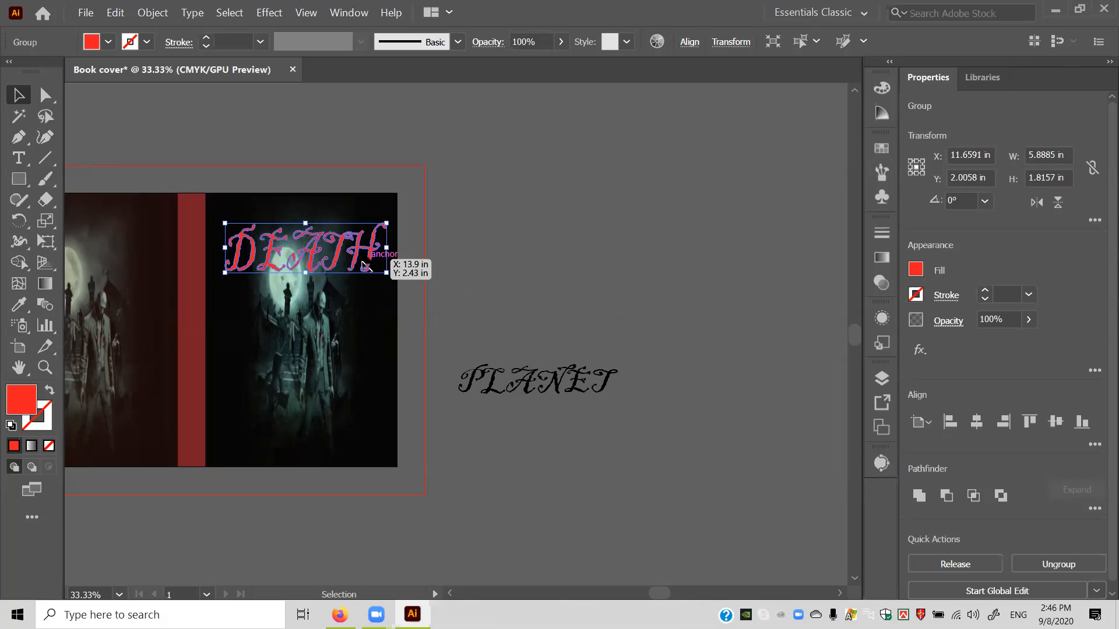
pyautogui.moveTo(364, 255); pyautogui.dragTo(357, 254)
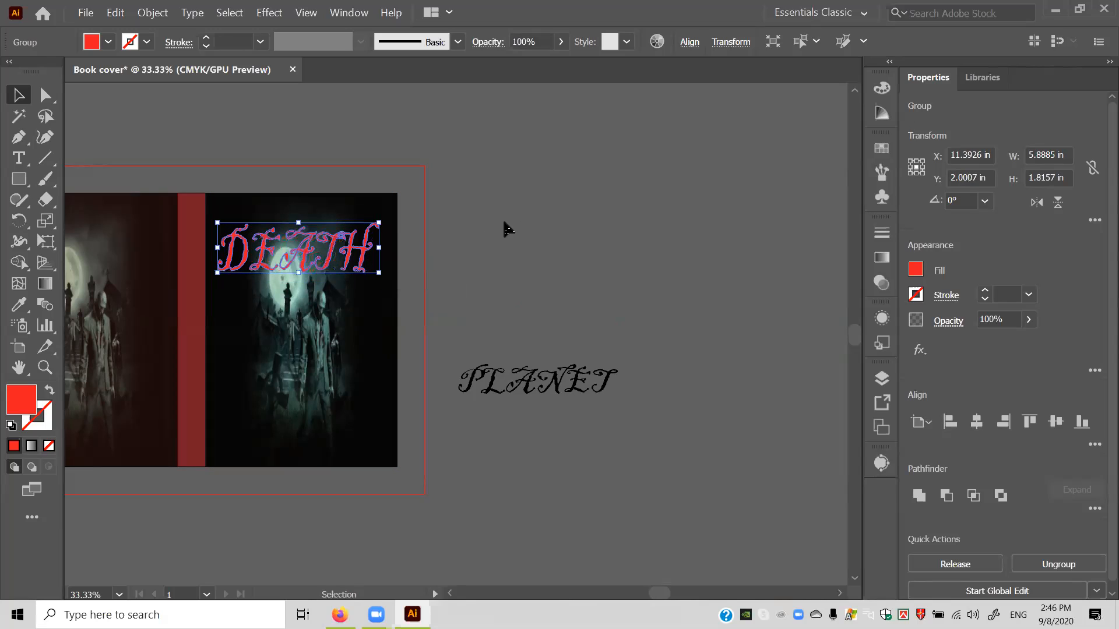
pyautogui.click(526, 223)
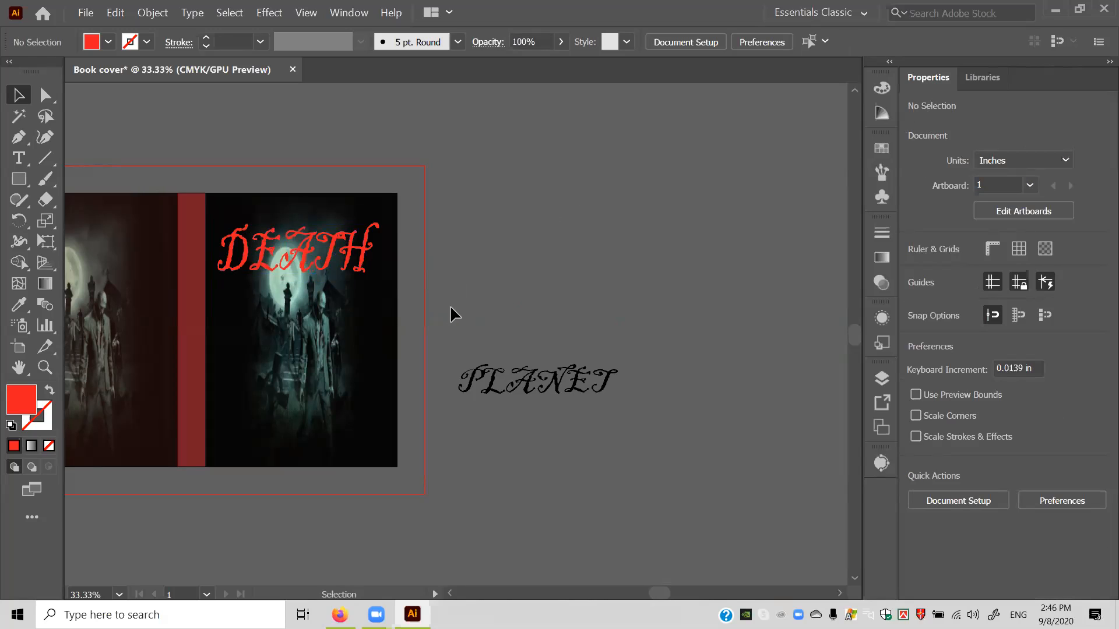
pyautogui.click(348, 265)
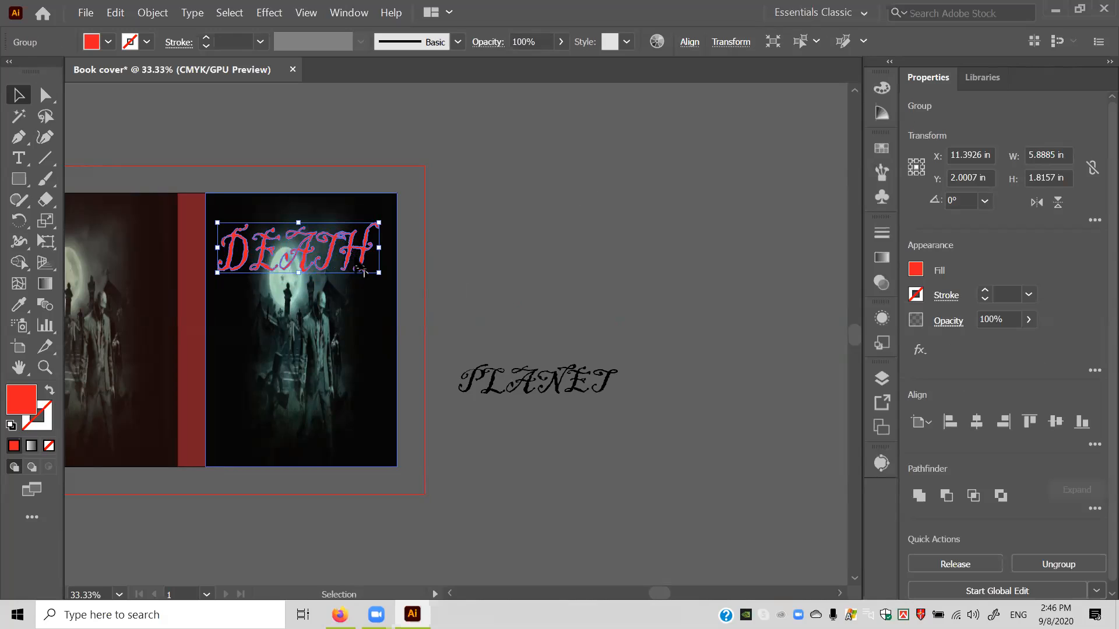
pyautogui.click(519, 259)
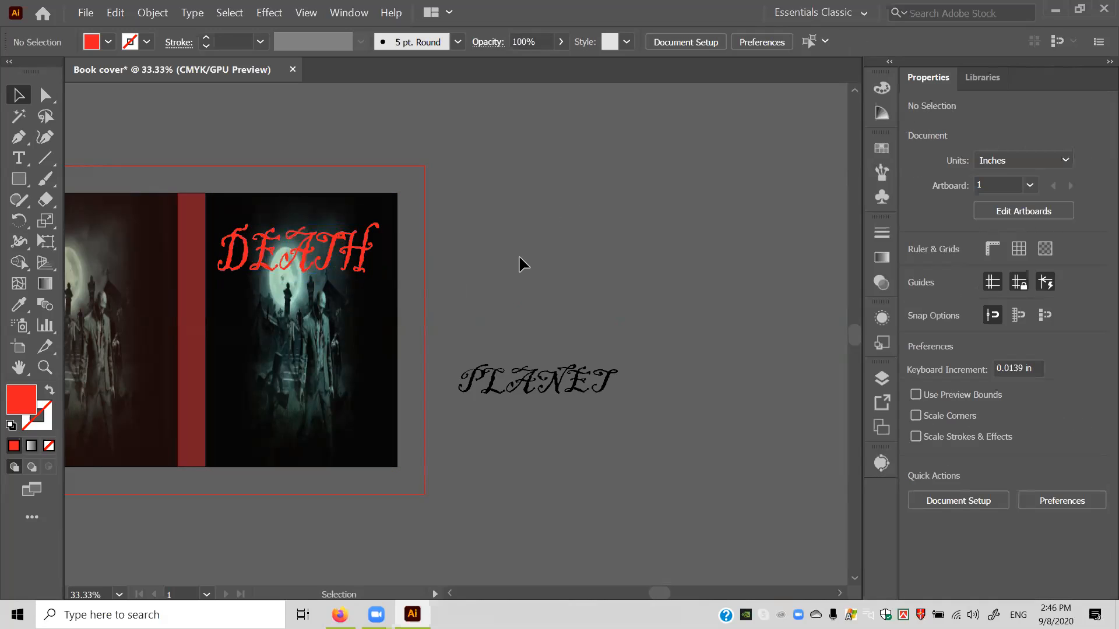
# Convert the PLANET text to outlines and fill the lettering with red.
pyautogui.click(610, 391)
pyautogui.rightClick(567, 386)
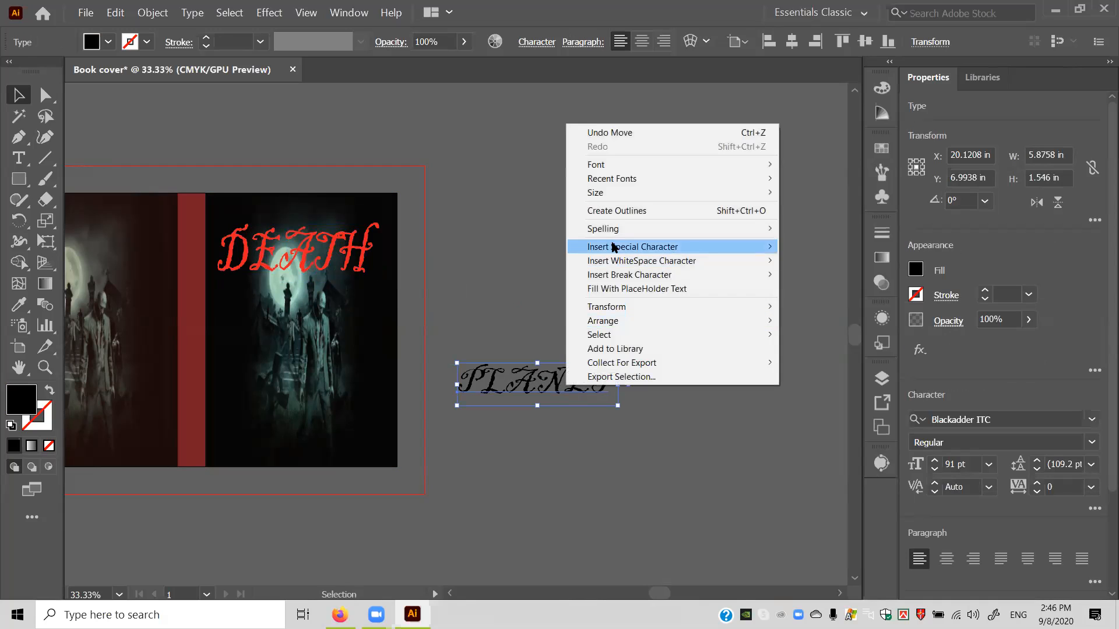
pyautogui.click(613, 211)
pyautogui.click(108, 41)
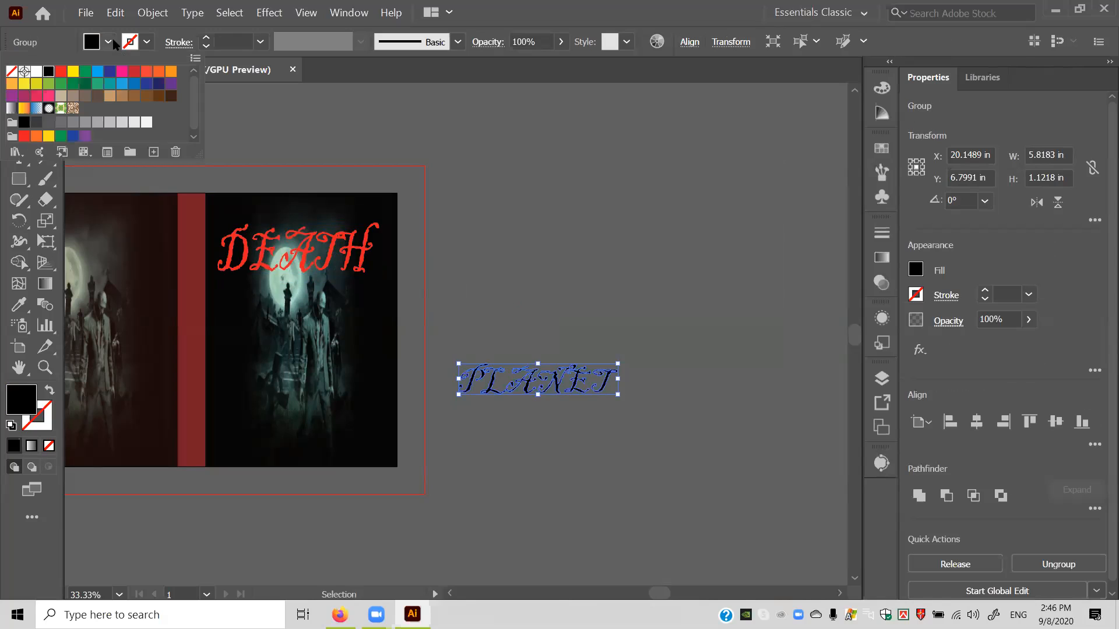
pyautogui.click(60, 71)
pyautogui.click(466, 186)
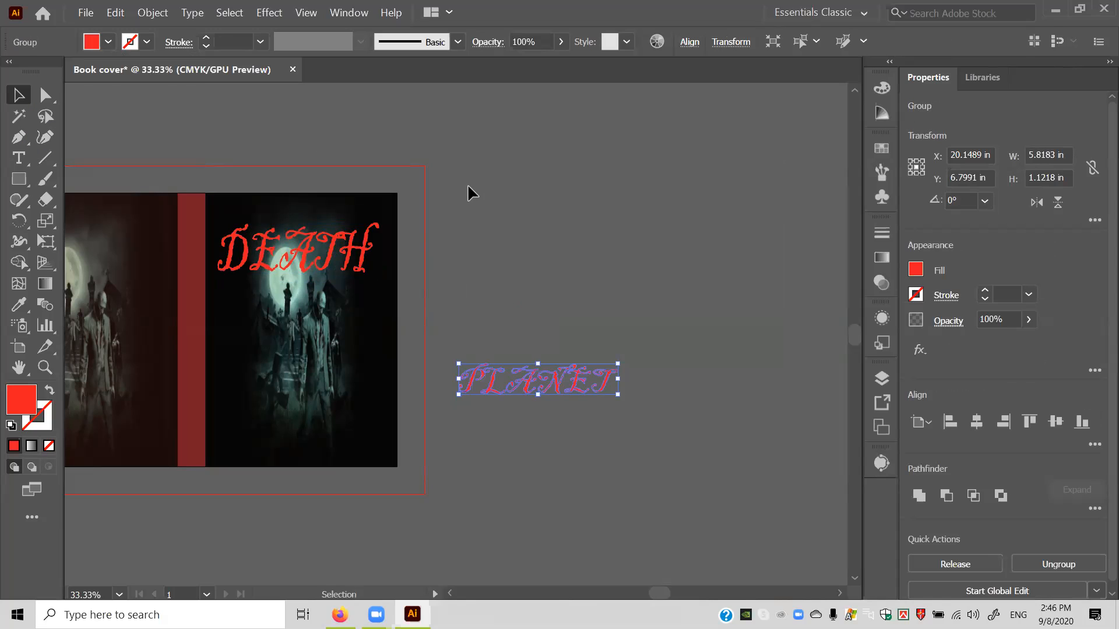
pyautogui.click(468, 184)
# Place PLANET beneath DEATH on the right-hand cover, scaling DEATH to about 5.0 by 1.4 in and PLANET to about 4.9 by 0.9 in.
pyautogui.moveTo(573, 382); pyautogui.dragTo(325, 300)
pyautogui.click(363, 263)
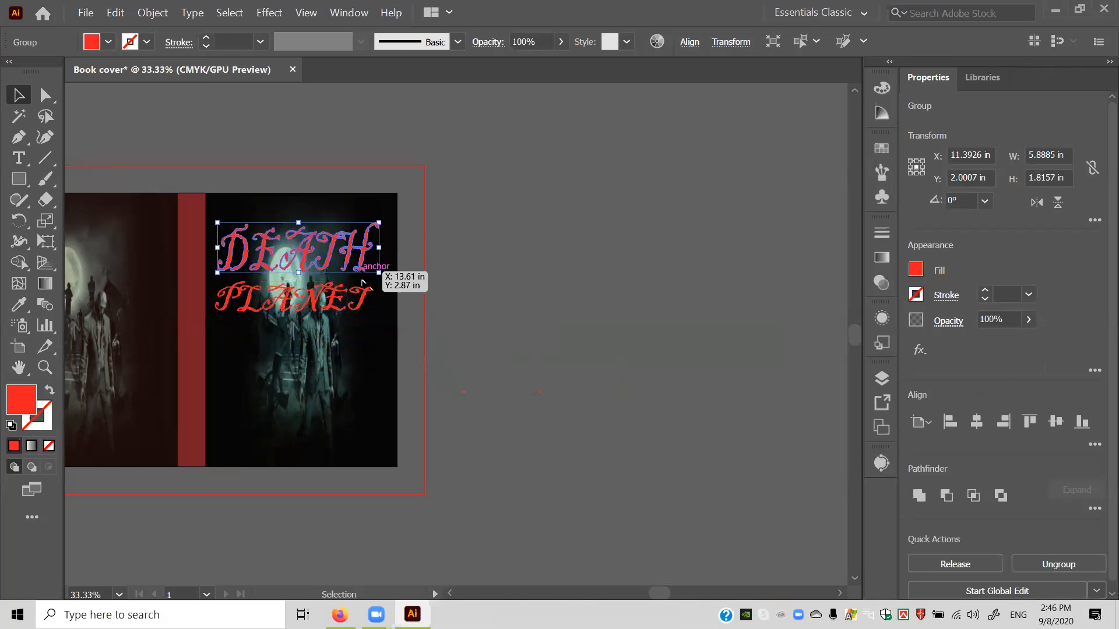
pyautogui.moveTo(378, 273); pyautogui.dragTo(355, 260)
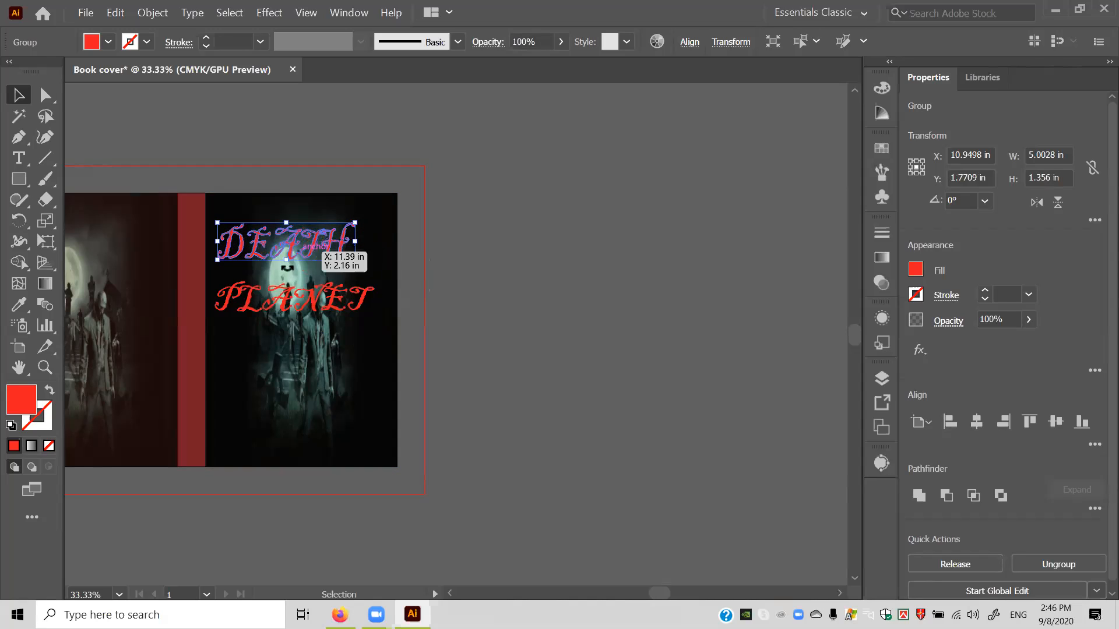
pyautogui.click(359, 300)
pyautogui.moveTo(374, 312); pyautogui.dragTo(349, 305)
pyautogui.moveTo(294, 247); pyautogui.dragTo(309, 249)
pyautogui.click(485, 256)
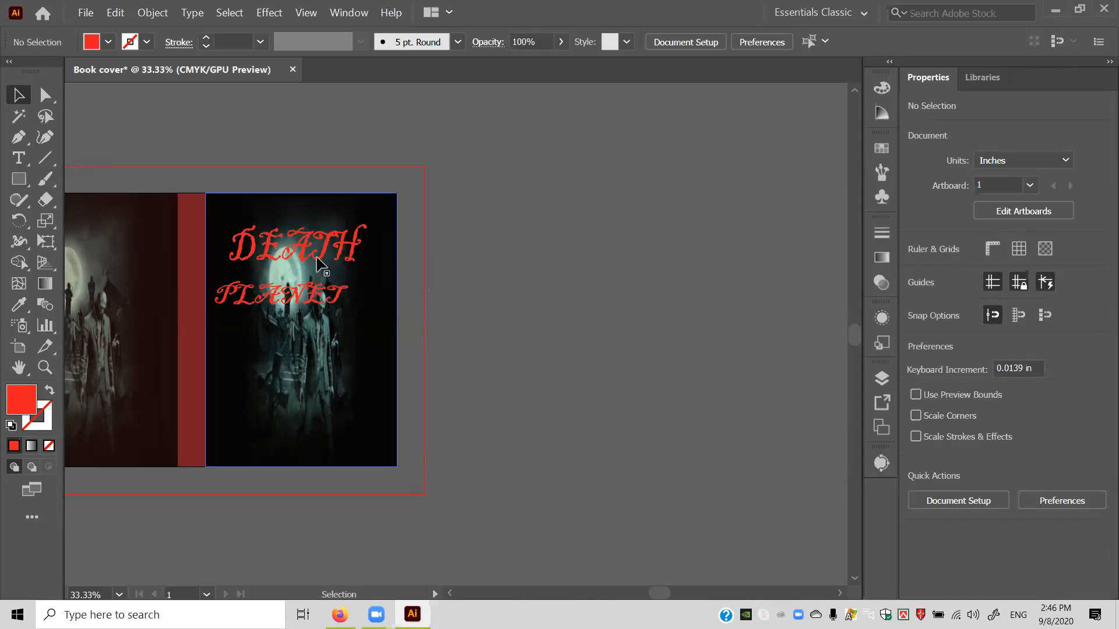
# Centre the DEATH and PLANET lettering horizontally on the right-hand cover panel, using the panel as the key object.
pyautogui.click(337, 251)
pyautogui.click(315, 291)
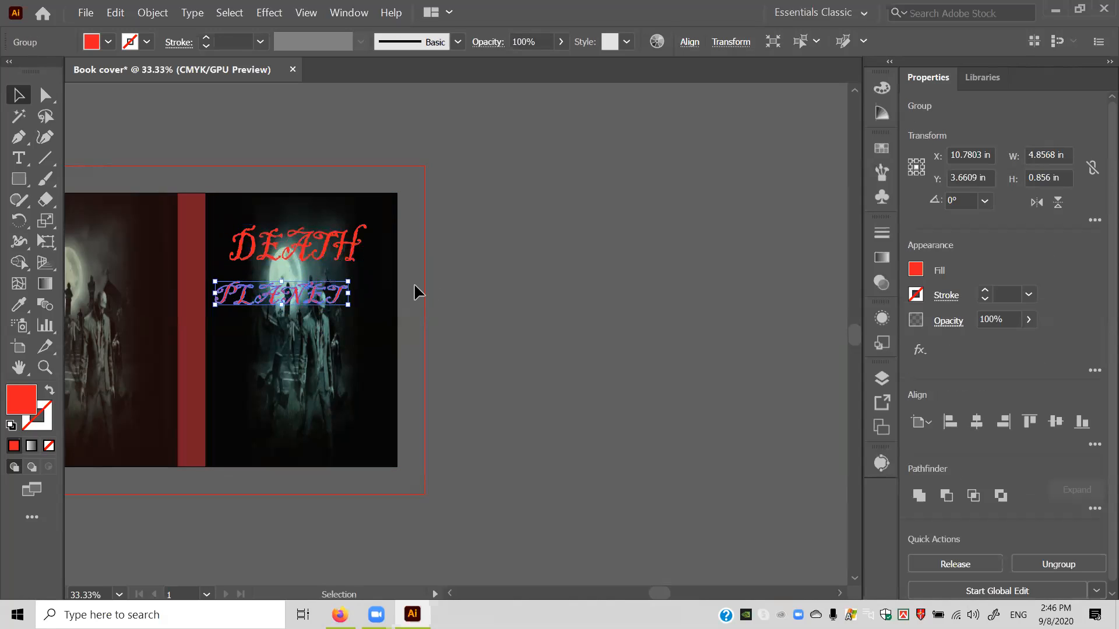
pyautogui.keyDown('shift'); pyautogui.click(352, 255); pyautogui.keyUp('shift')
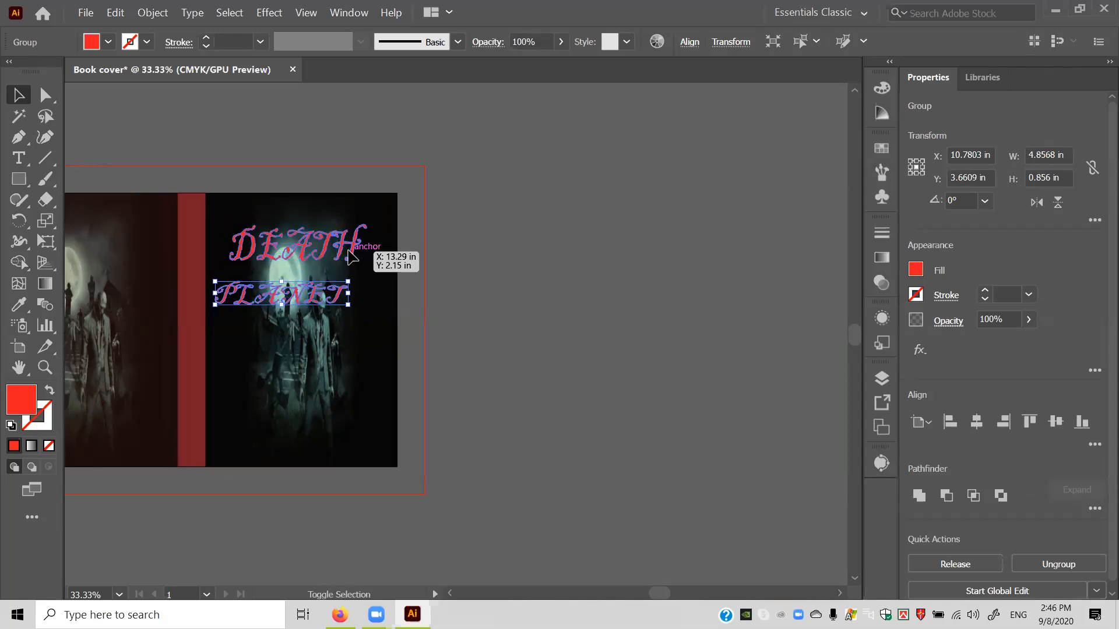
pyautogui.keyDown('shift'); pyautogui.click(394, 312); pyautogui.keyUp('shift')
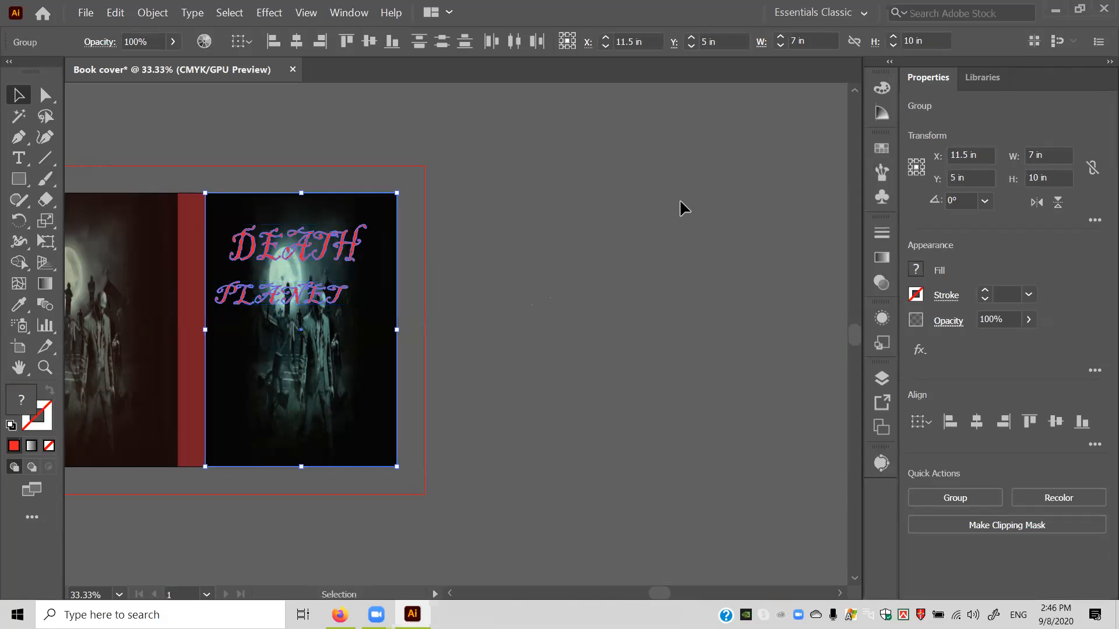
pyautogui.click(249, 41)
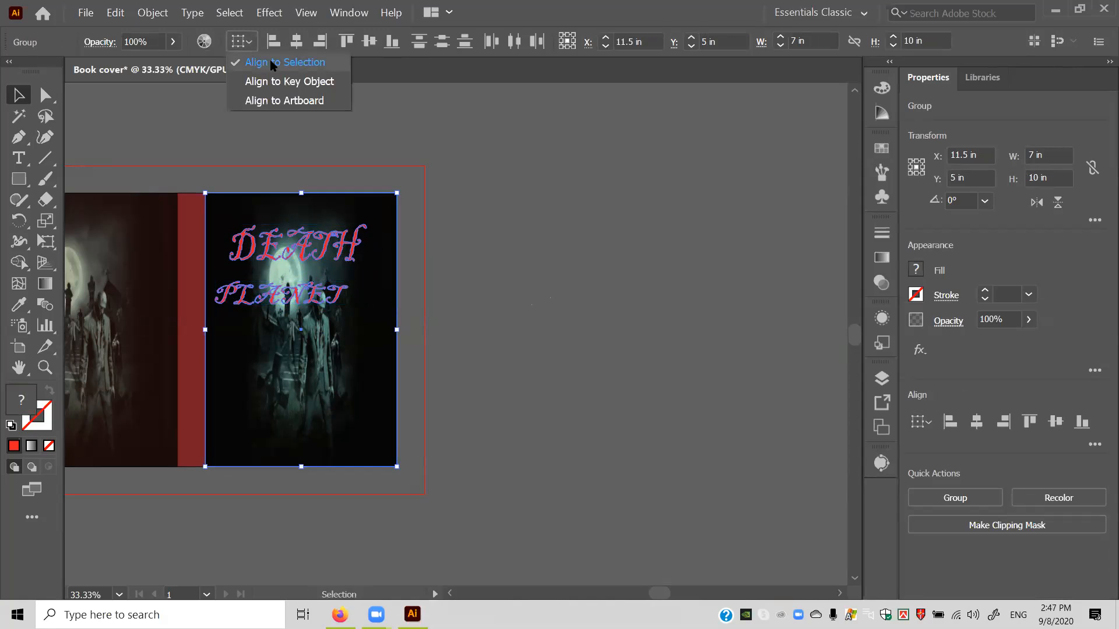
pyautogui.click(311, 82)
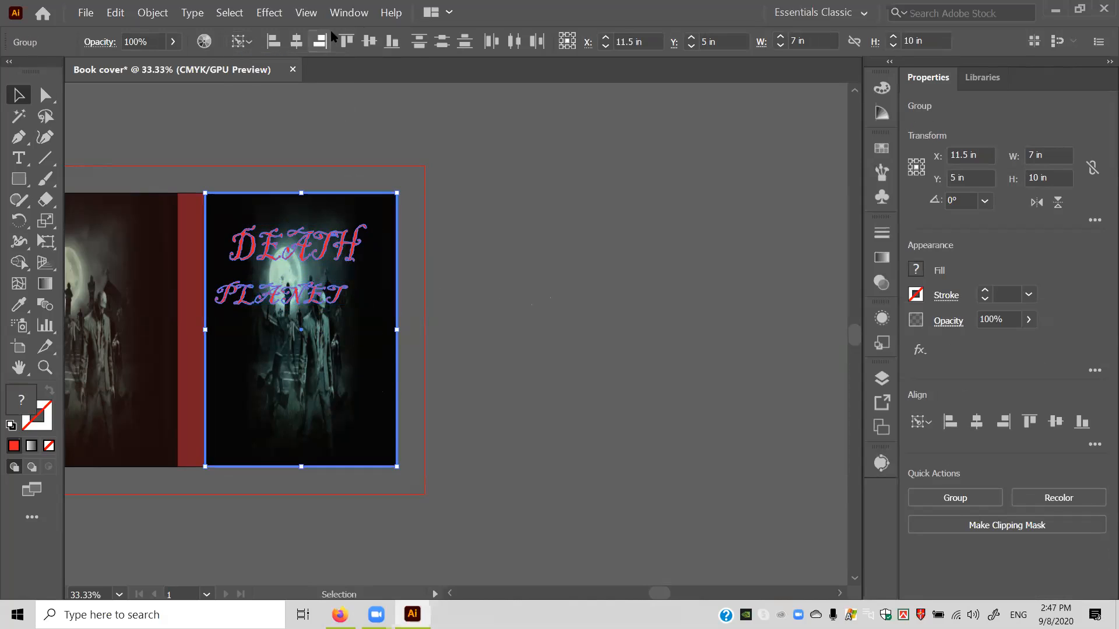
pyautogui.click(307, 40)
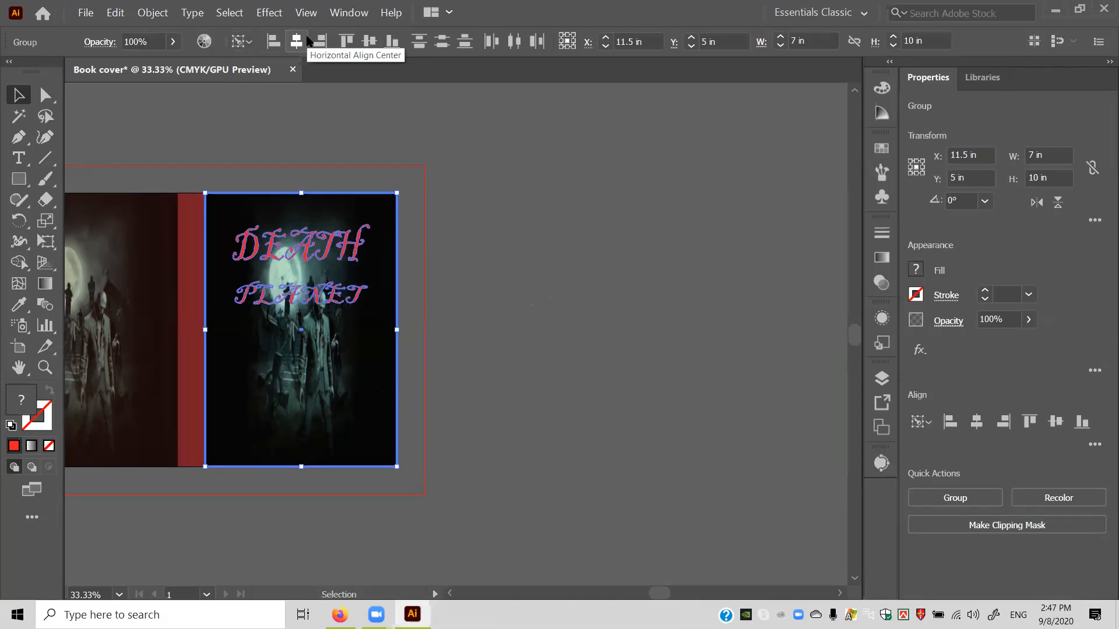
pyautogui.click(471, 119)
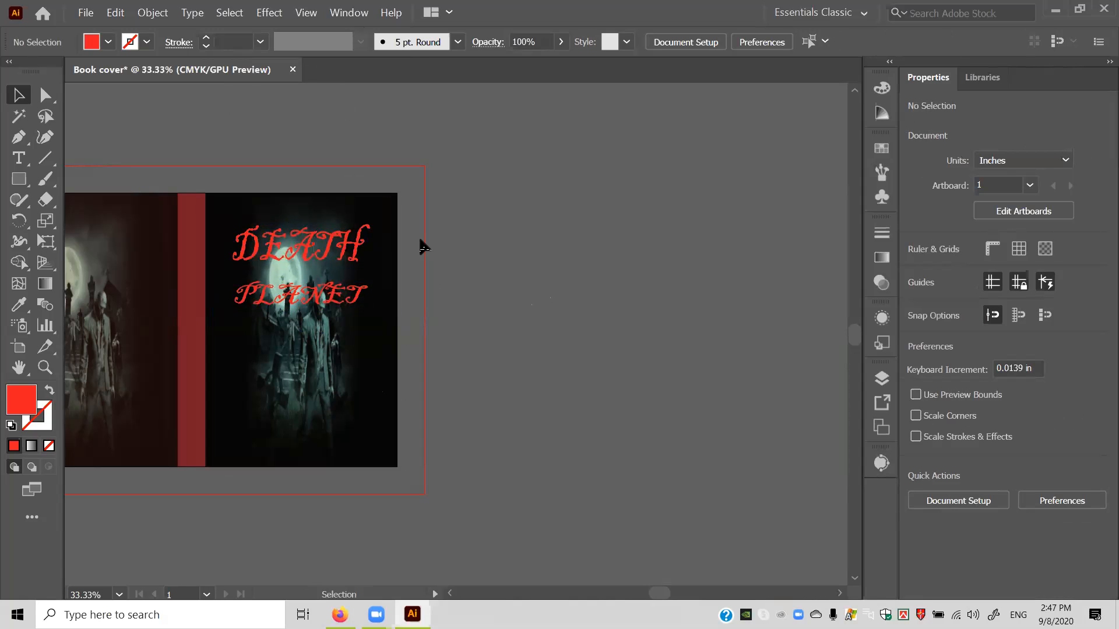
# Lower the opacity of the DEATH and PLANET lettering to 70%.
pyautogui.click(360, 247)
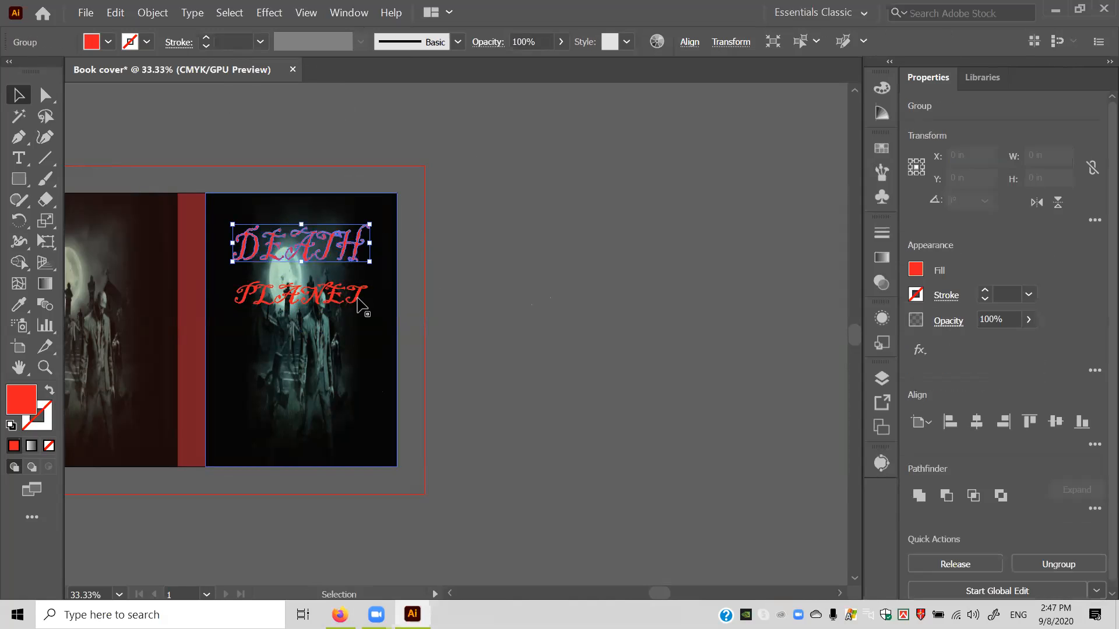
pyautogui.keyDown('shift'); pyautogui.click(358, 304); pyautogui.keyUp('shift')
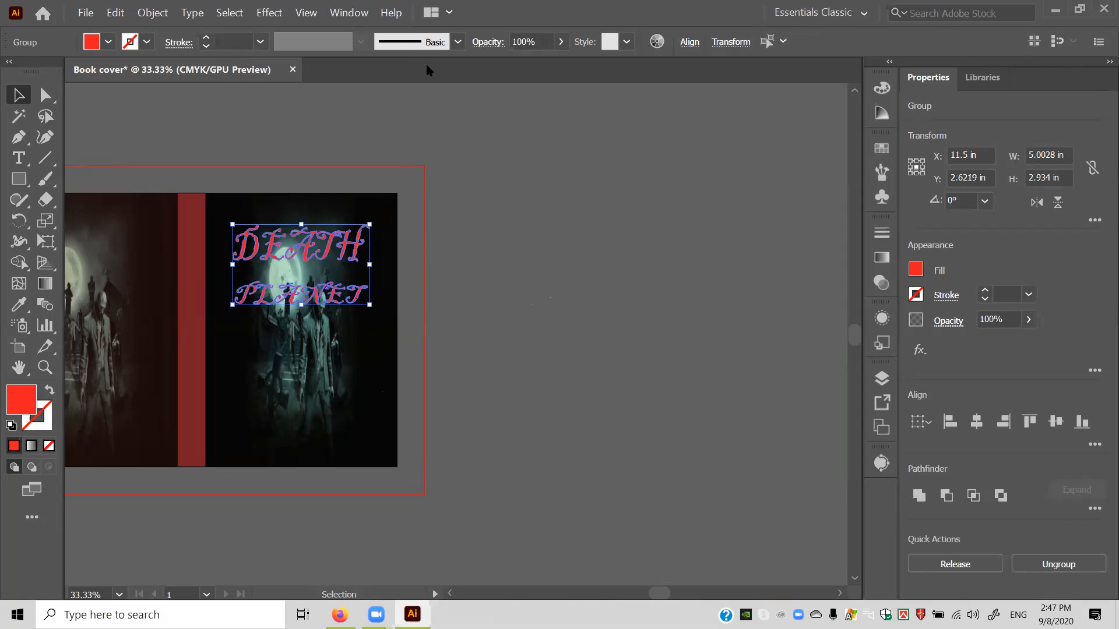
pyautogui.click(529, 42)
pyautogui.write('99')
pyautogui.press('Return')
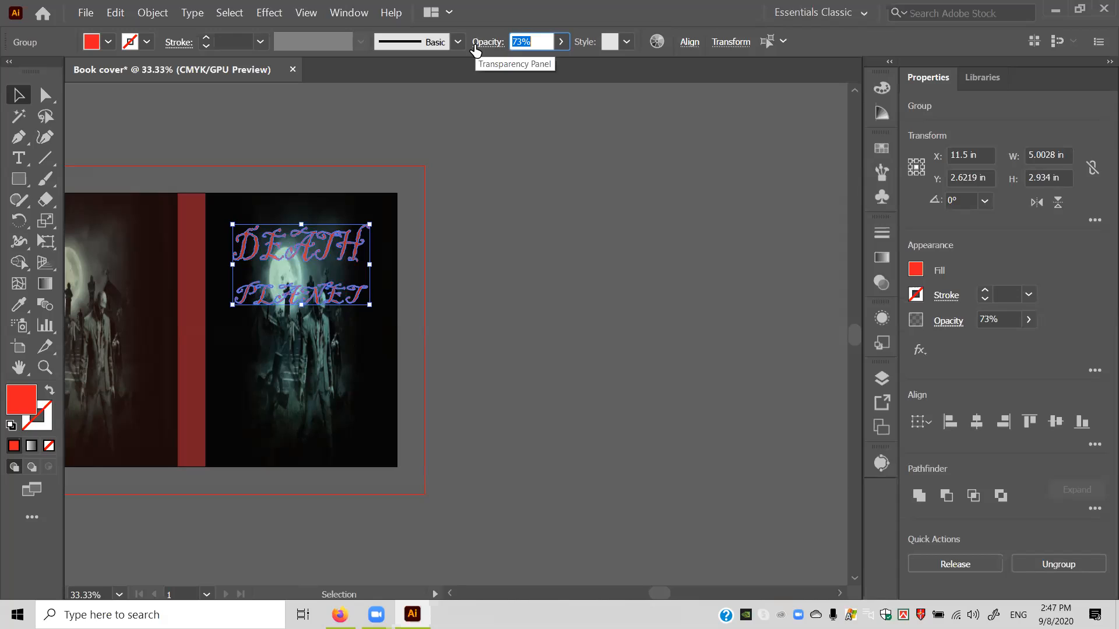
pyautogui.press('Down')
pyautogui.click(460, 135)
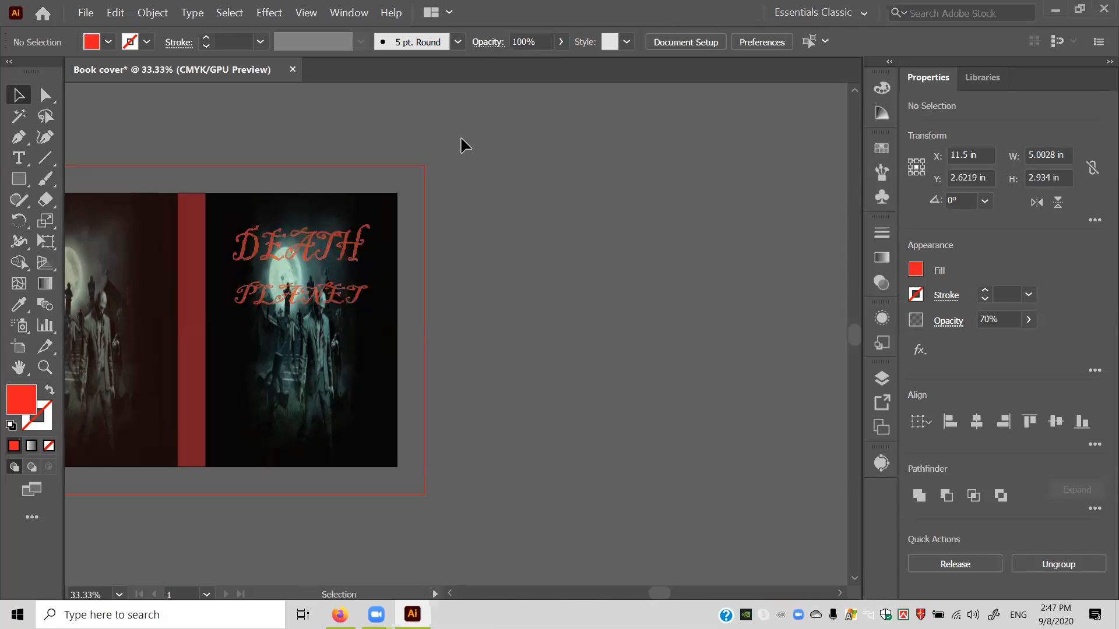
# Set the opacity of both the DEATH and PLANET lettering to 90%.
pyautogui.click(358, 237)
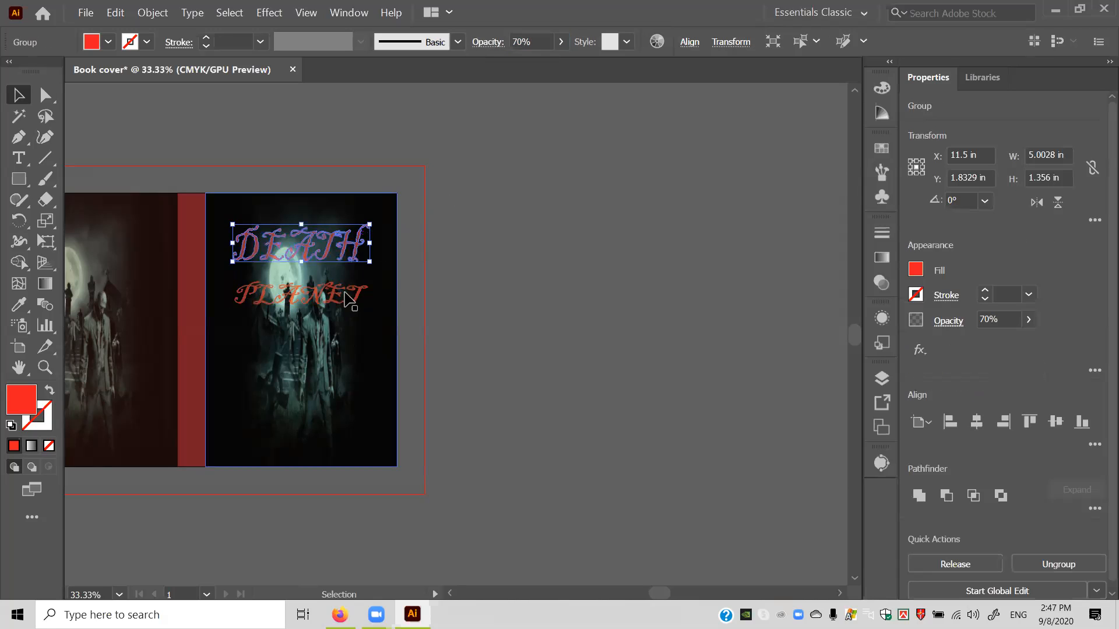
pyautogui.keyDown('shift'); pyautogui.click(351, 295); pyautogui.keyUp('shift')
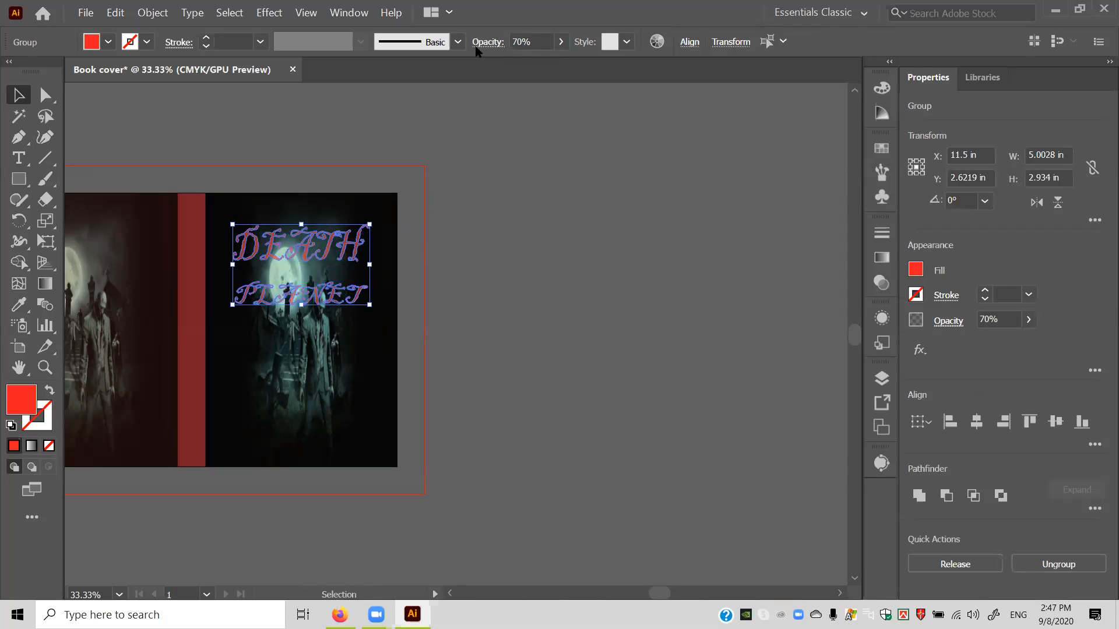
pyautogui.click(535, 39)
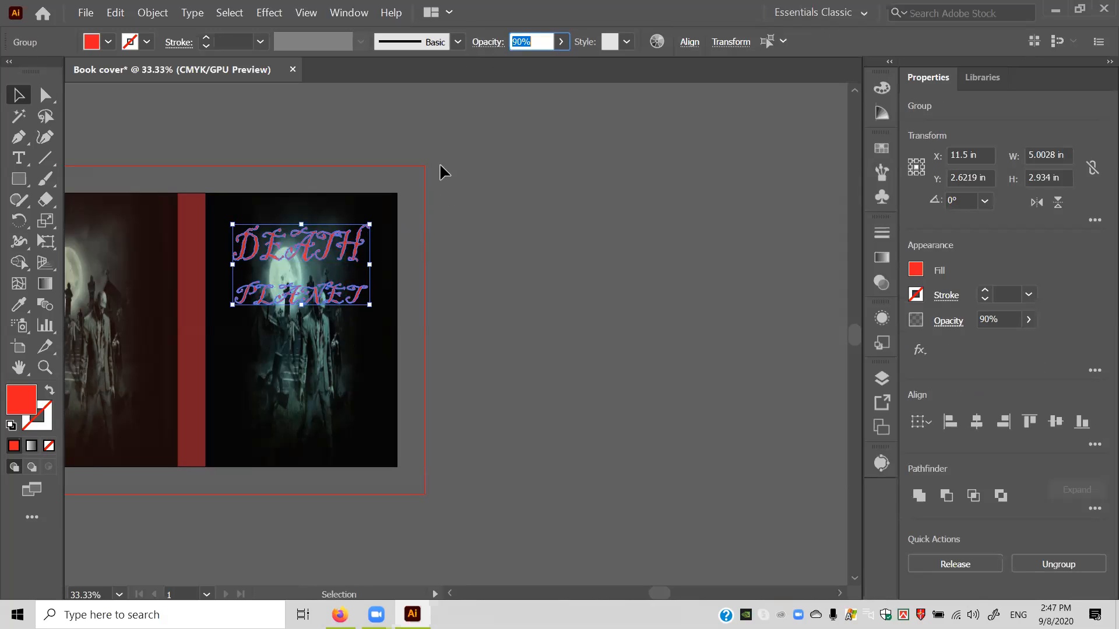
pyautogui.click(456, 234)
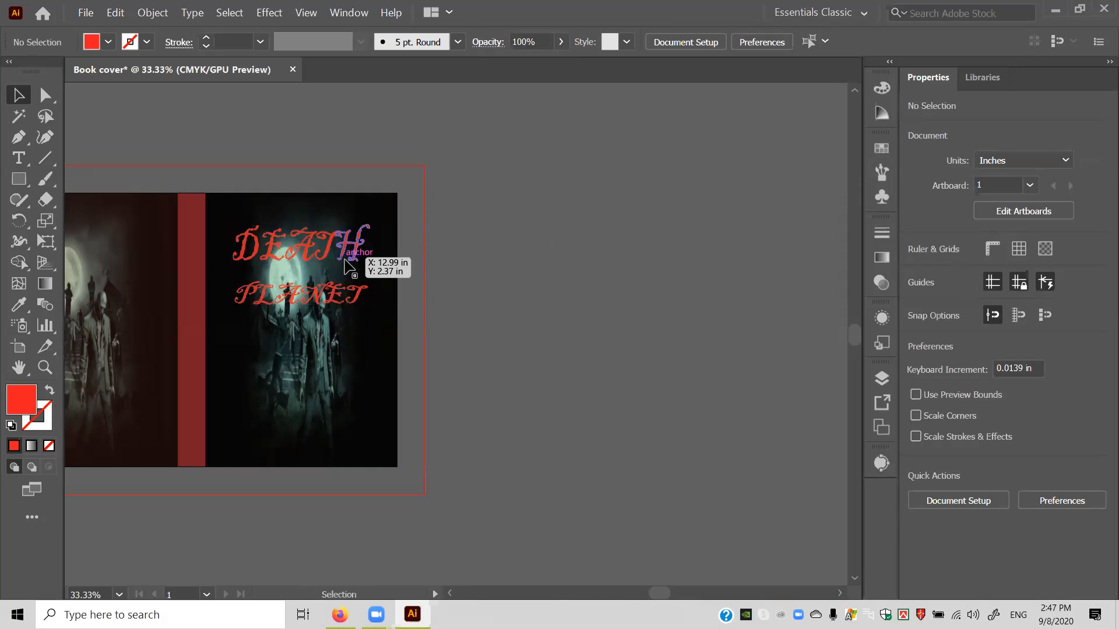
# Move PLANET up directly under DEATH and centre the lettering horizontally on the right-hand cover panel as key object.
pyautogui.moveTo(313, 280); pyautogui.dragTo(312, 271)
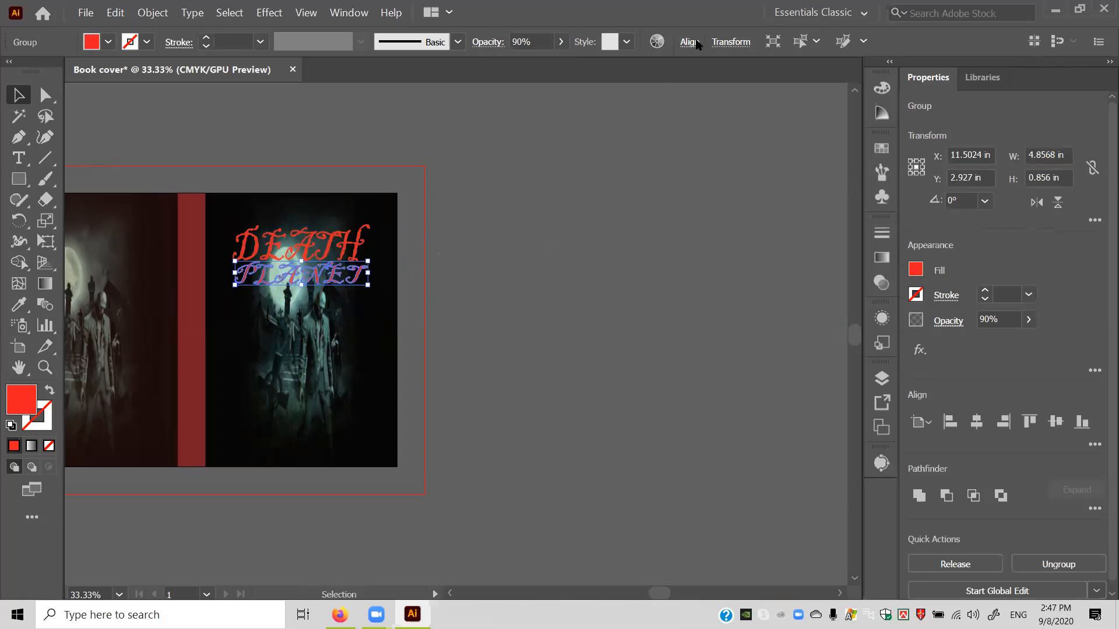
pyautogui.click(690, 42)
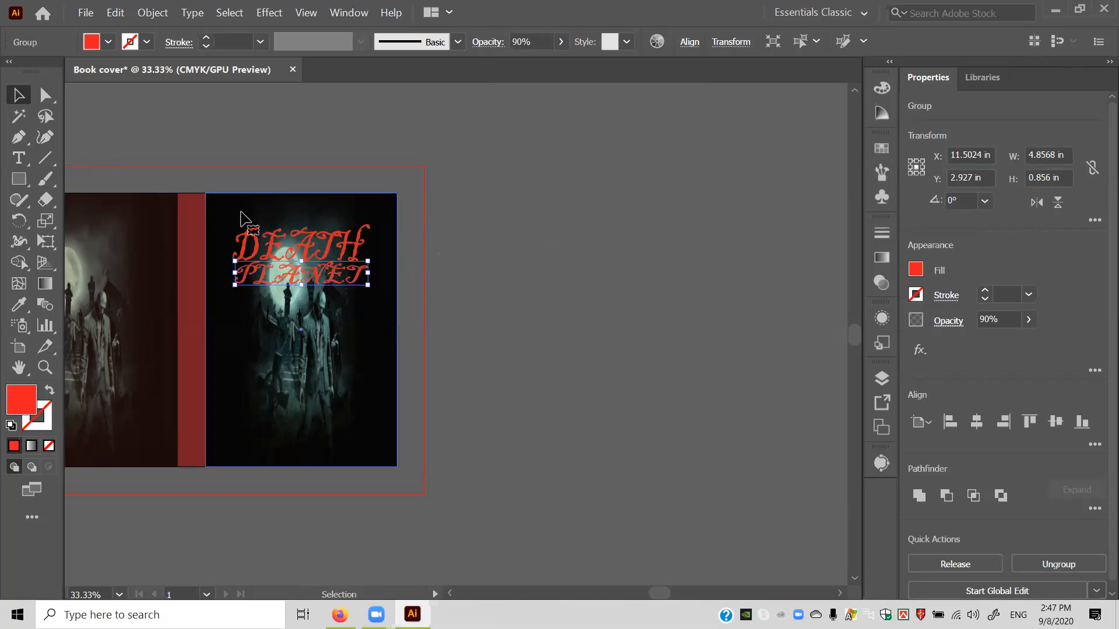
pyautogui.click(249, 226)
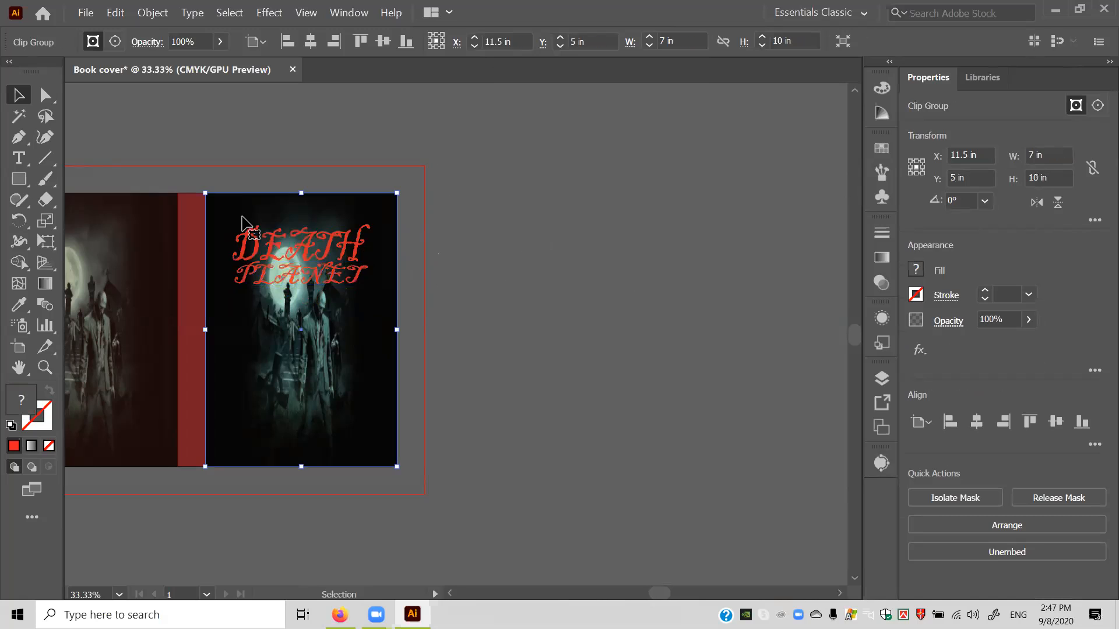
pyautogui.keyDown('shift'); pyautogui.click(290, 277); pyautogui.keyUp('shift')
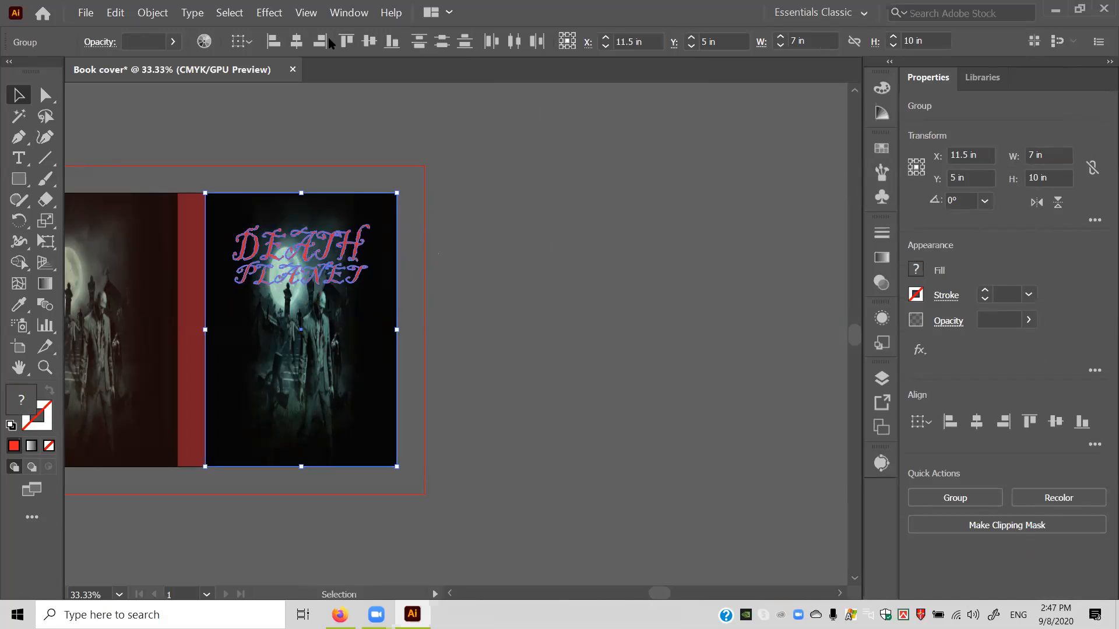
pyautogui.click(247, 44)
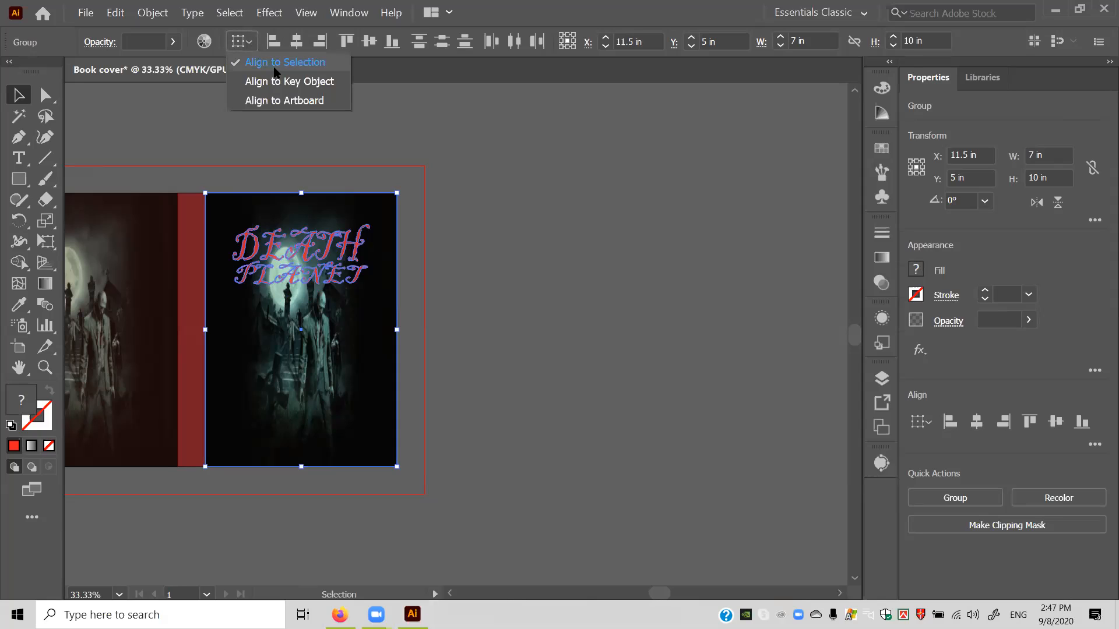
pyautogui.click(274, 79)
pyautogui.click(374, 313)
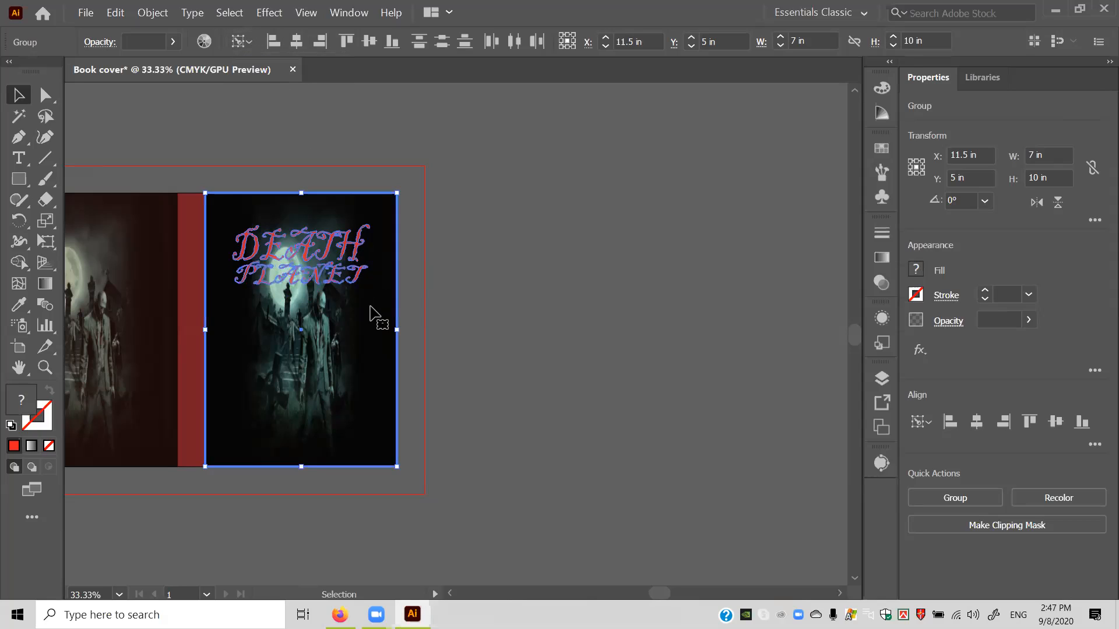
pyautogui.click(296, 42)
pyautogui.click(451, 194)
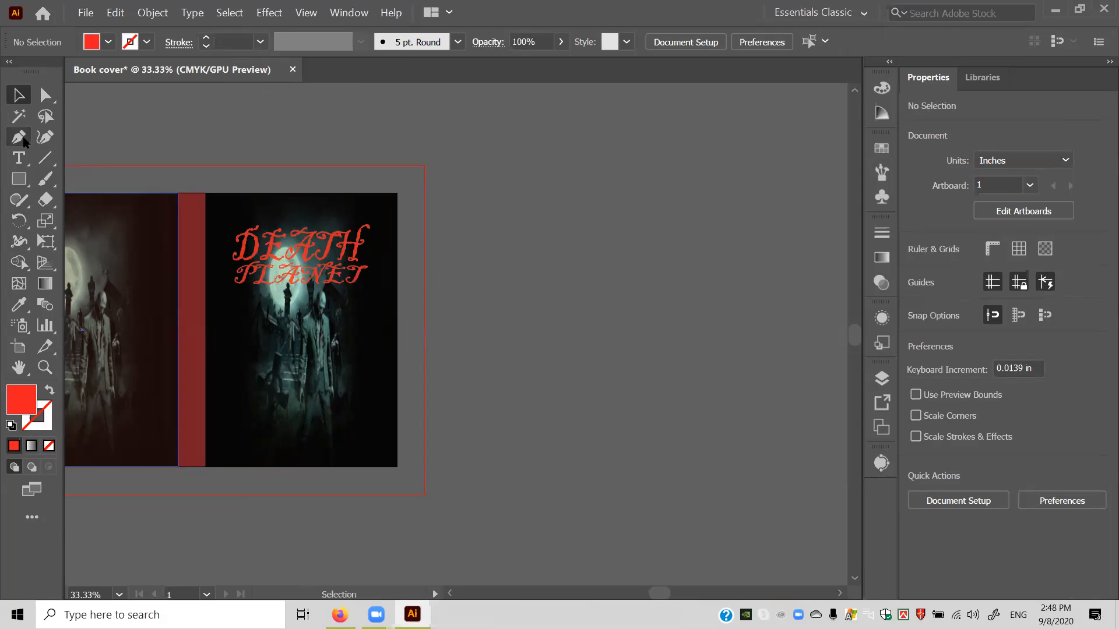
# Add a 91 pt Blackadder ITC text line reading TESTO on the empty canvas beside the cover.
pyautogui.click(19, 159)
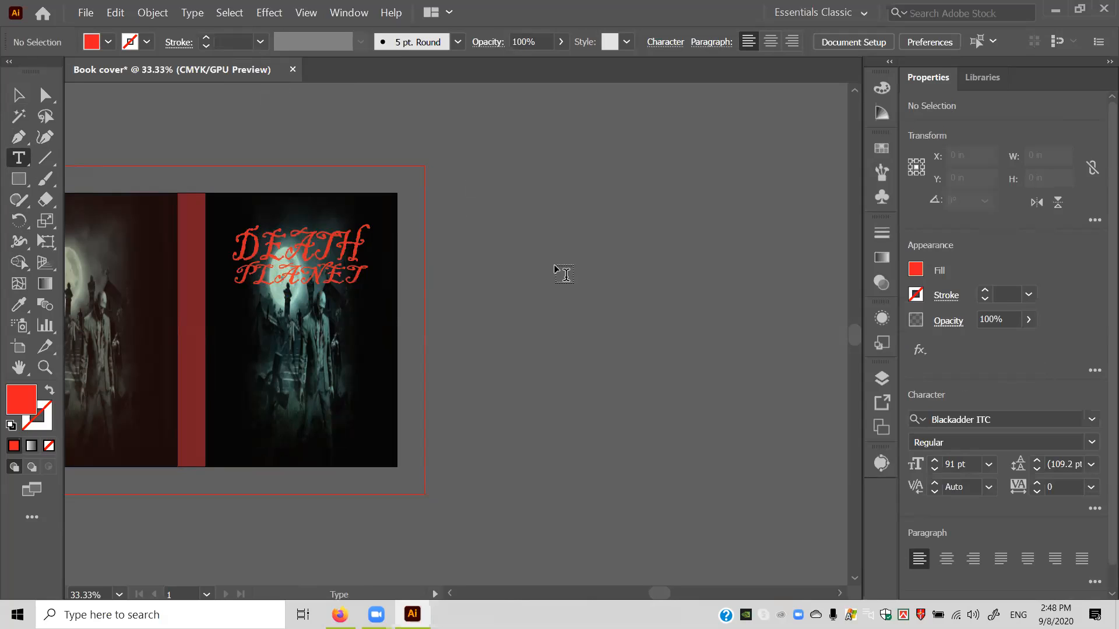
pyautogui.click(542, 238)
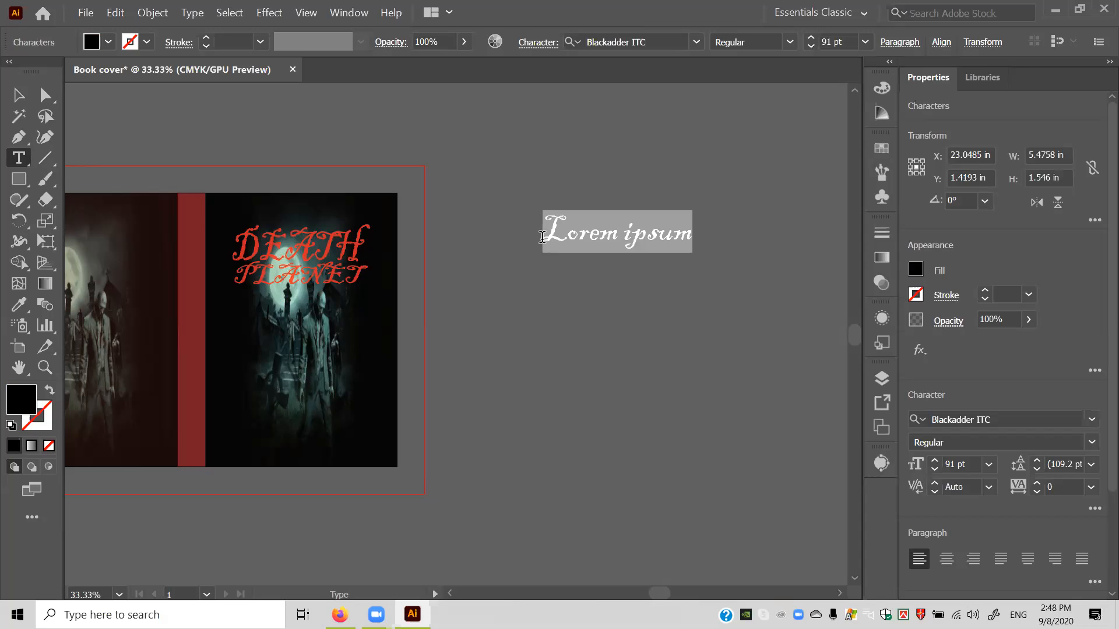
pyautogui.press('BackSpace')
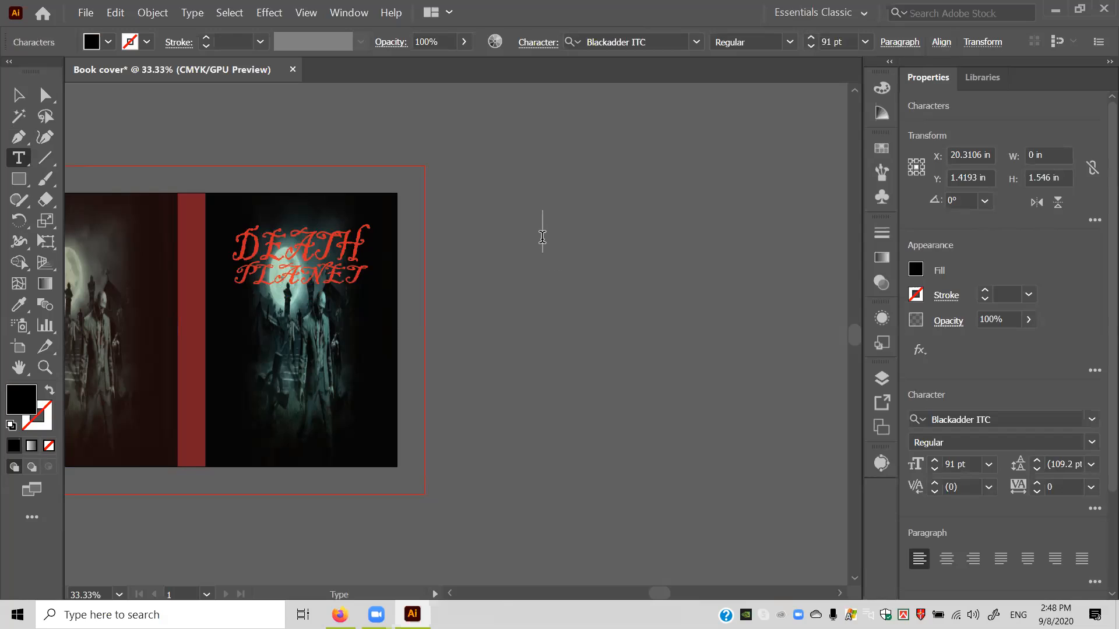
pyautogui.write('TESTO')
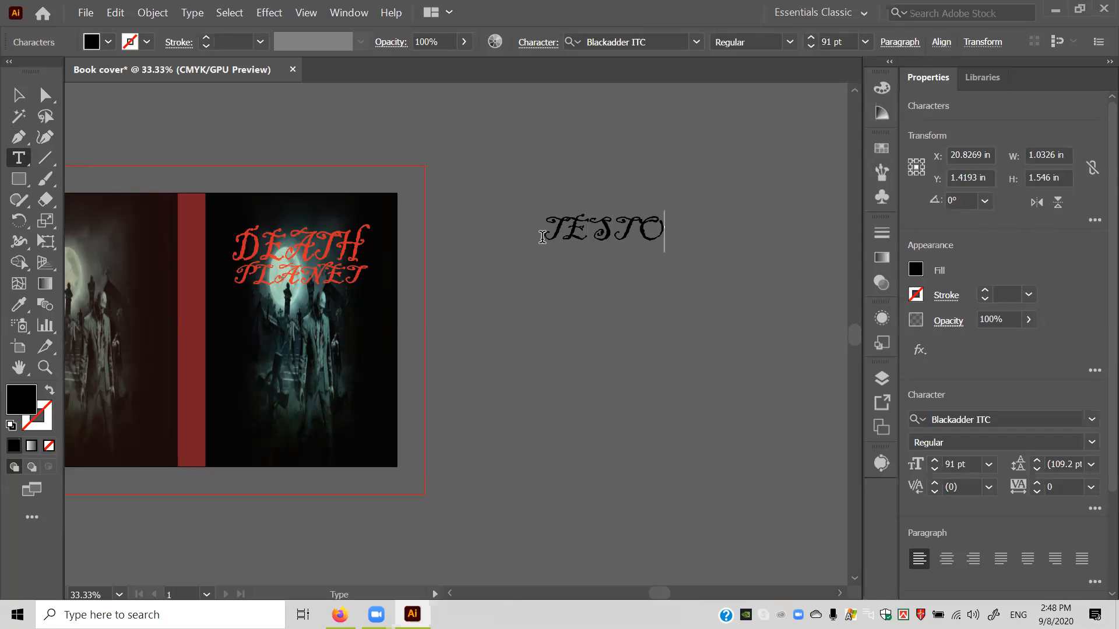
# Rework the TESTO text line beside the cover into the wording TEST OF Death.
pyautogui.write('F')
pyautogui.press('BackSpace')
pyautogui.press('BackSpace')
pyautogui.write('OF')
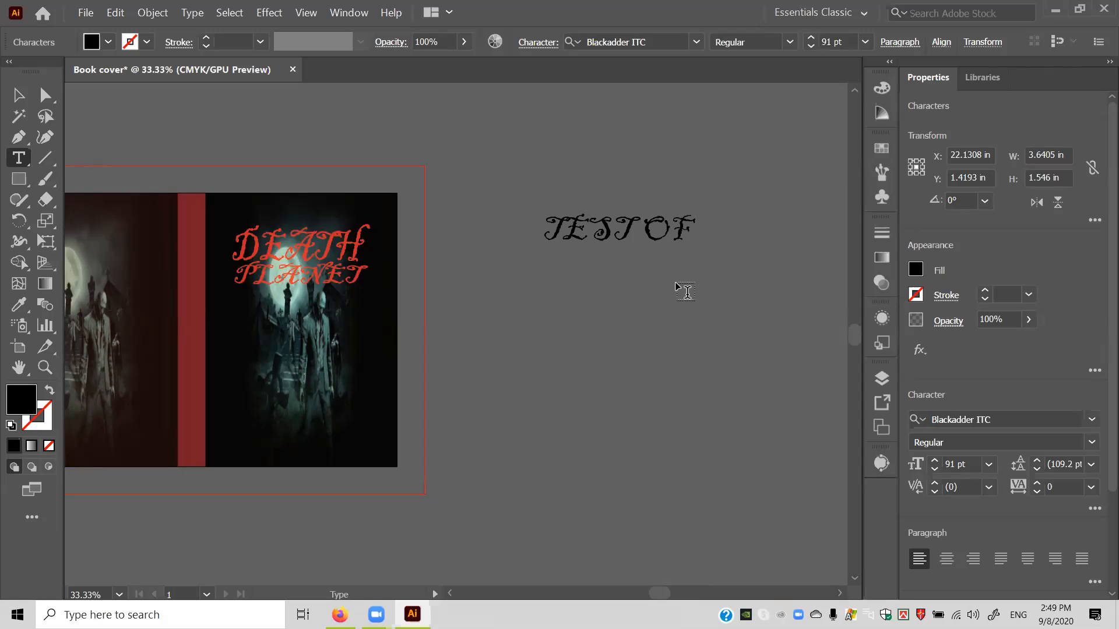
pyautogui.write('Death')
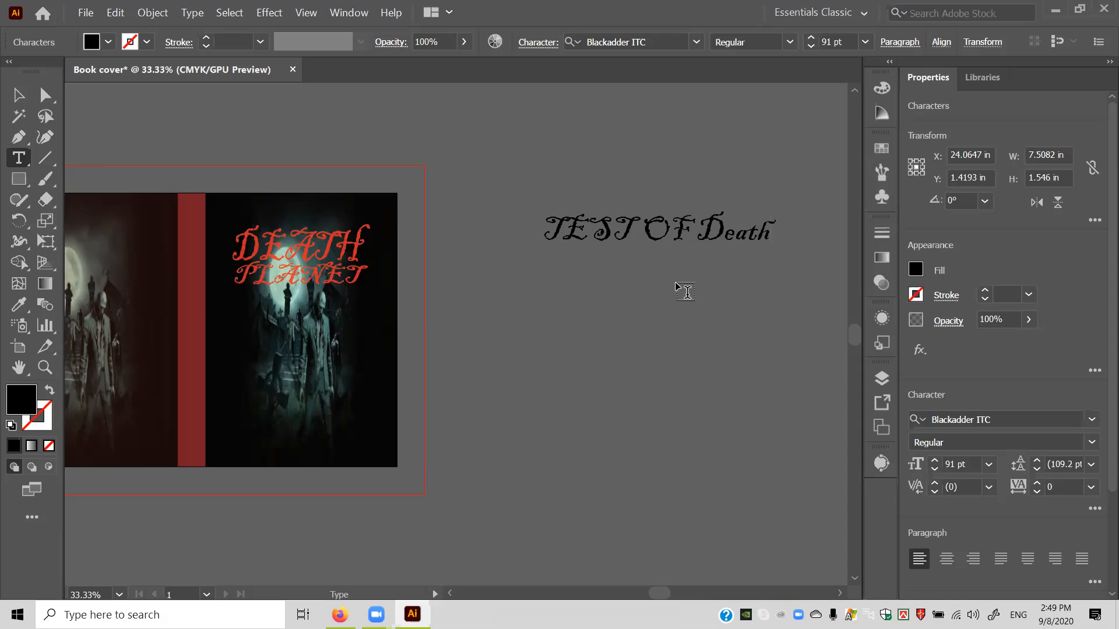
# Change the line's lettering to mixed case with spaces between the words, reading Test Of Death.
pyautogui.click(695, 226)
pyautogui.press('BackSpace')
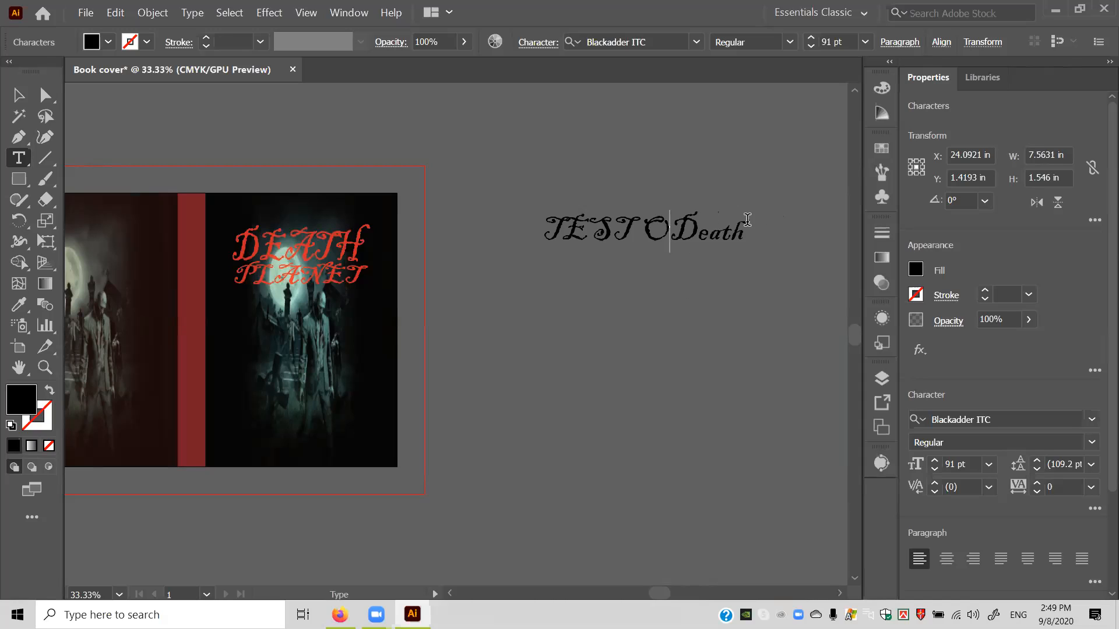
pyautogui.write('f')
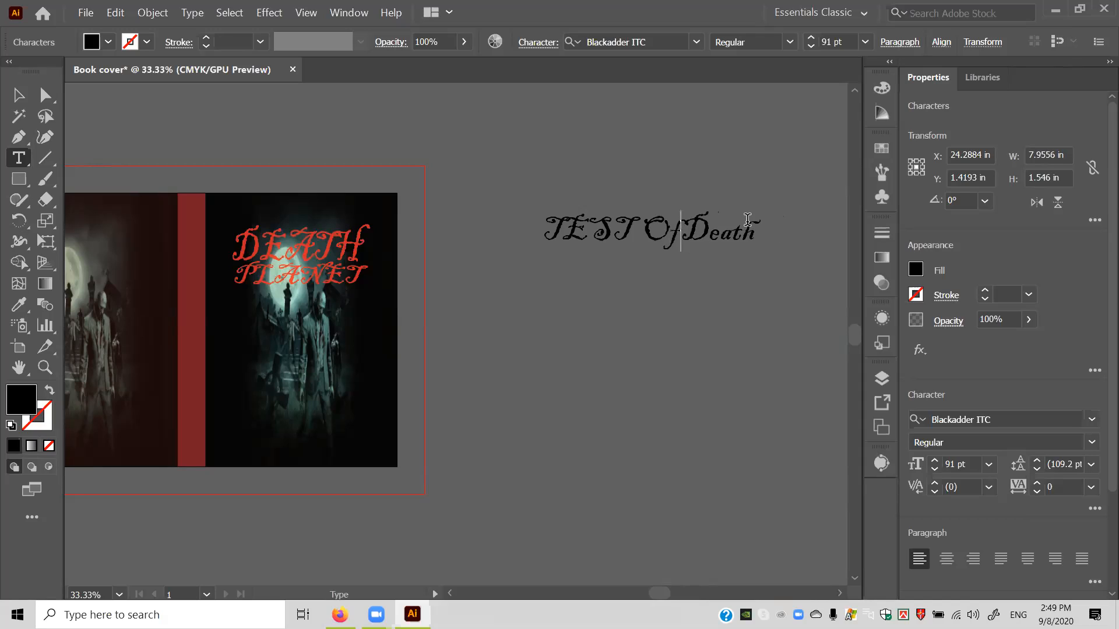
pyautogui.press('Left')
pyautogui.press('Left')
pyautogui.press('BackSpace')
pyautogui.press('BackSpace')
pyautogui.press('BackSpace')
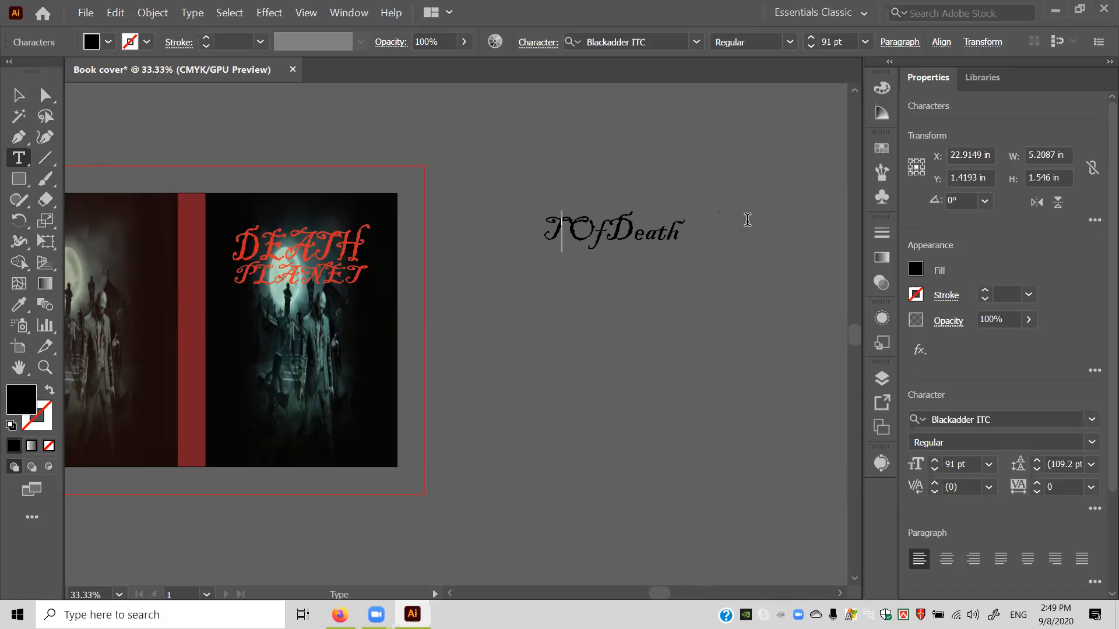
pyautogui.write('est')
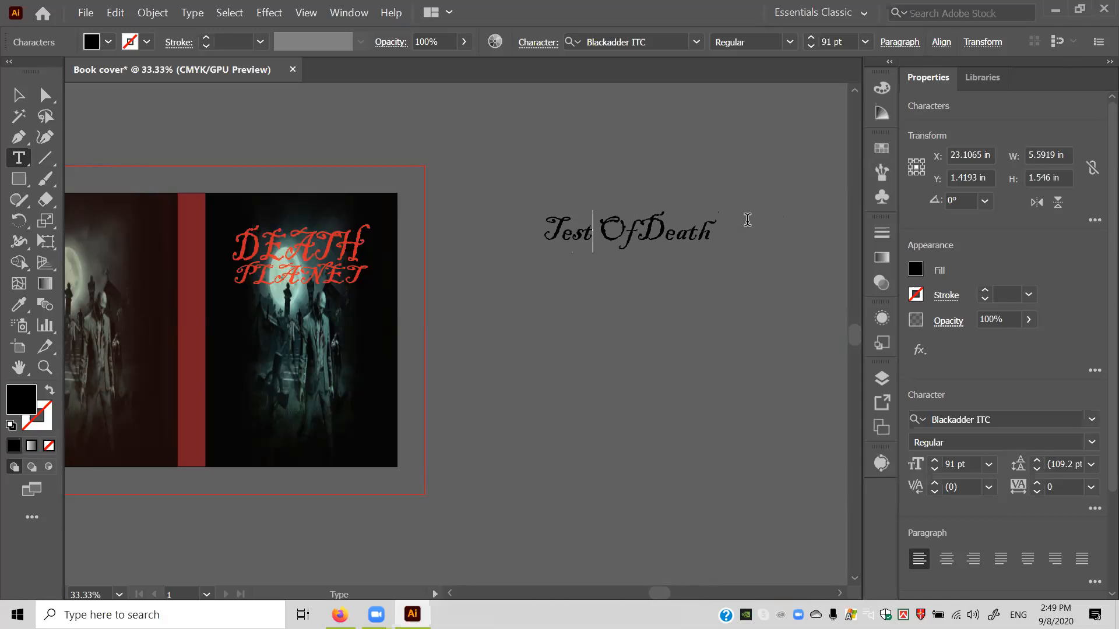
pyautogui.press('Right')
pyautogui.press('Right')
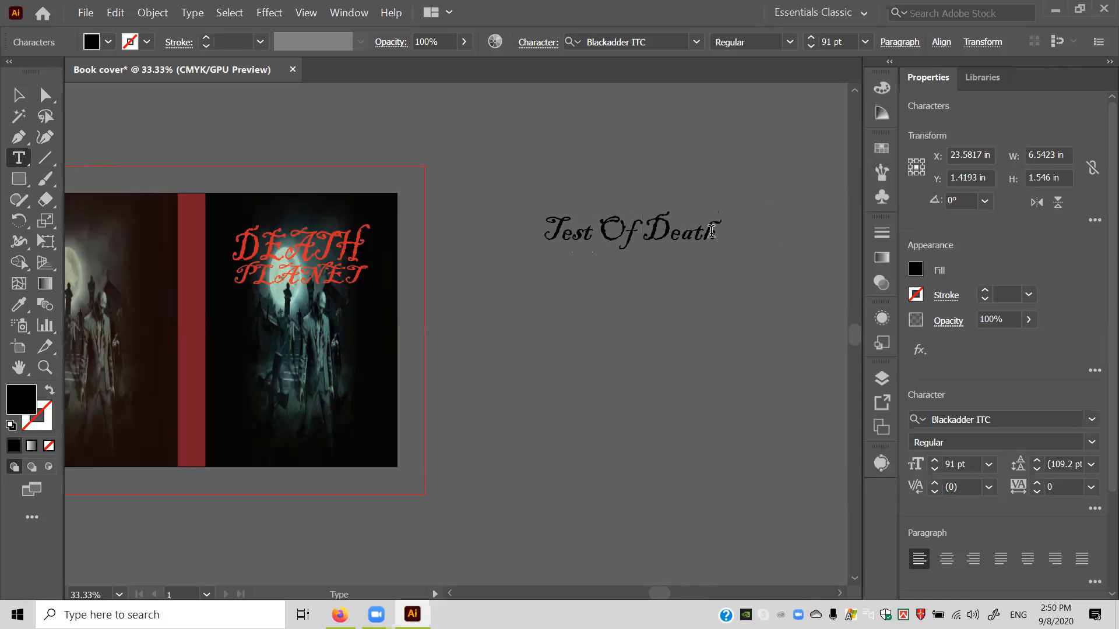
# Recolour the whole Test Of Death line with the red fill swatch.
pyautogui.moveTo(716, 234); pyautogui.dragTo(537, 242)
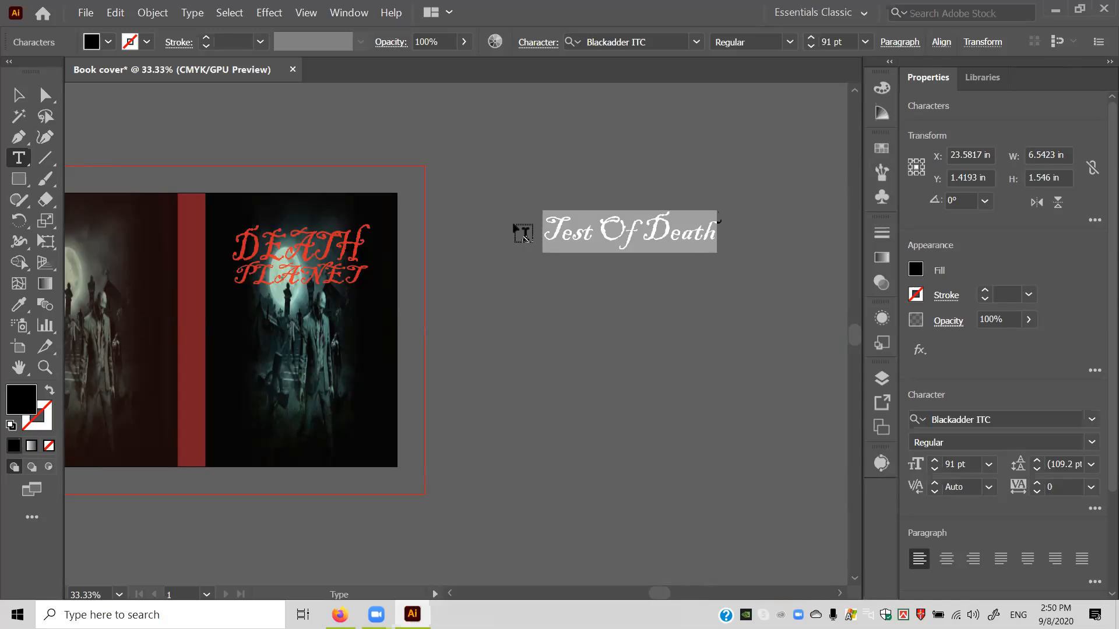
pyautogui.click(108, 42)
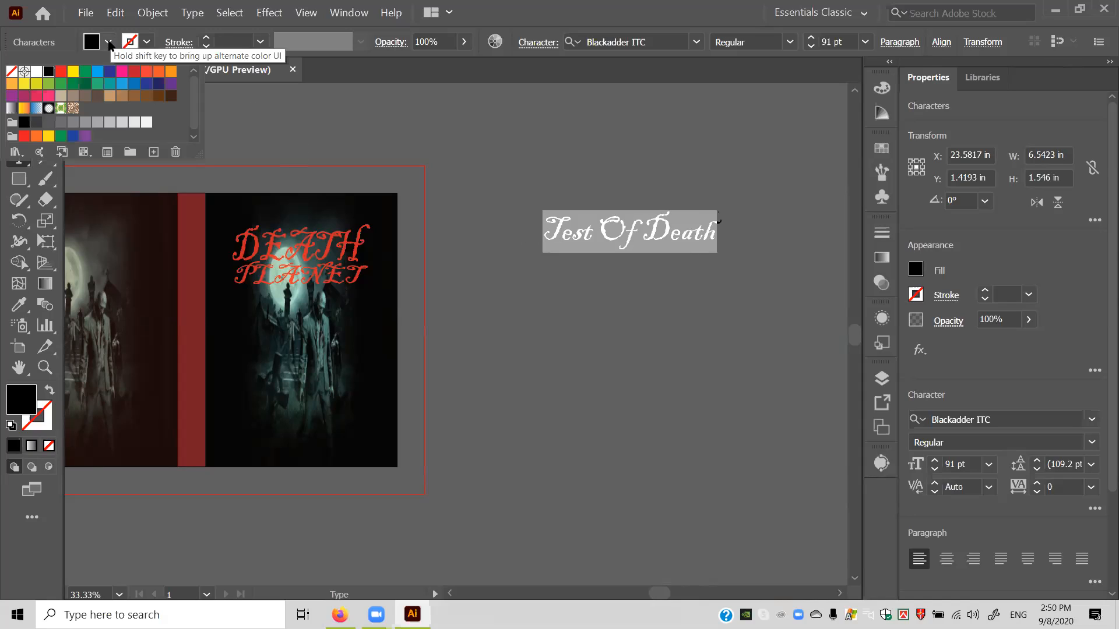
pyautogui.click(133, 72)
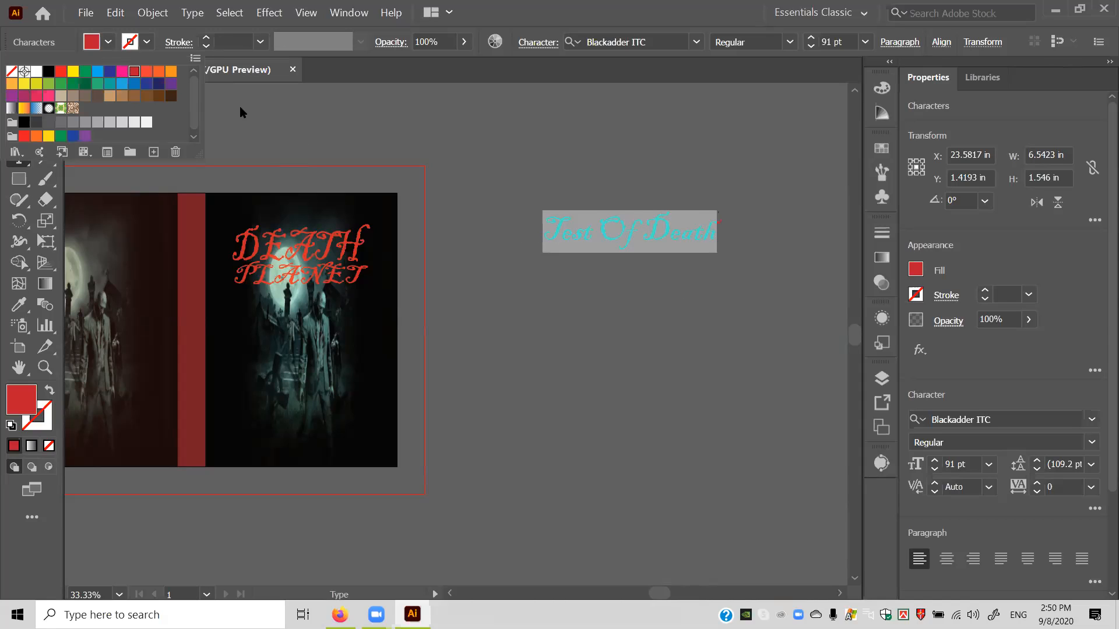
pyautogui.click(631, 229)
# Move the Test Of Death line to the lower edge of the front cover and scale it down to about 37 pt.
pyautogui.click(18, 95)
pyautogui.moveTo(632, 239); pyautogui.dragTo(306, 444)
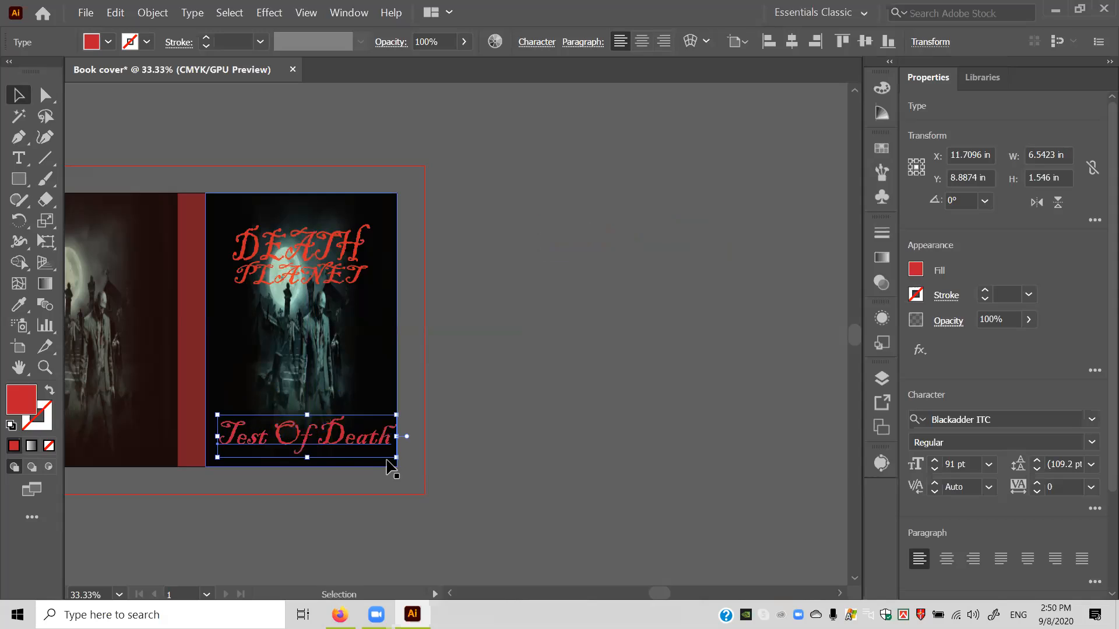
pyautogui.moveTo(397, 458); pyautogui.dragTo(287, 454)
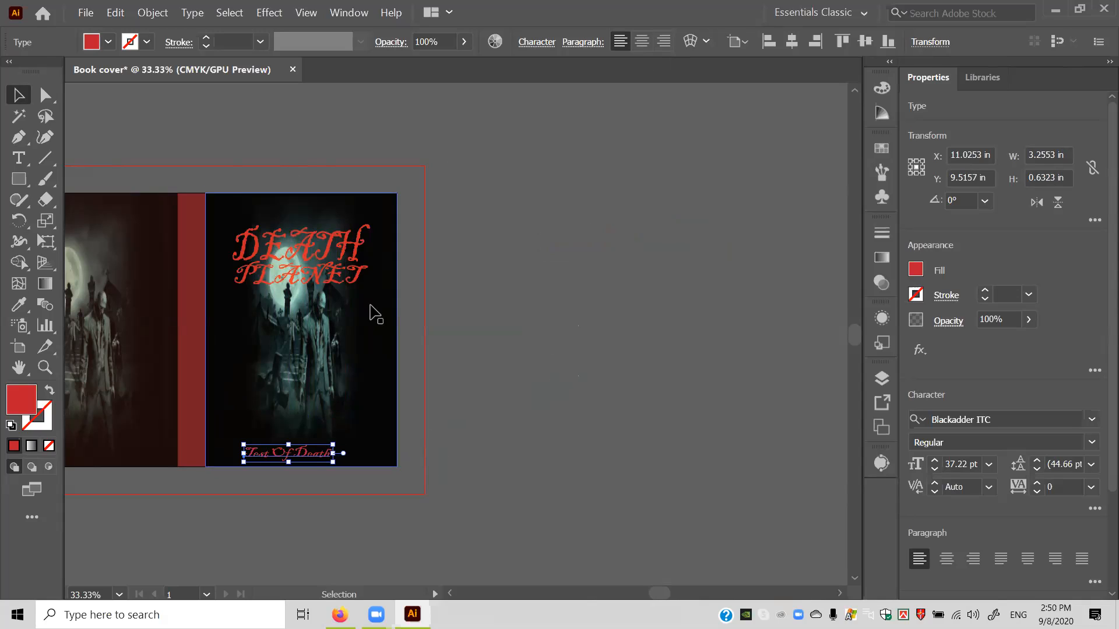
# Centre the Test Of Death line horizontally on the front cover panel, using the panel as key object.
pyautogui.keyDown('shift'); pyautogui.click(375, 354); pyautogui.keyUp('shift')
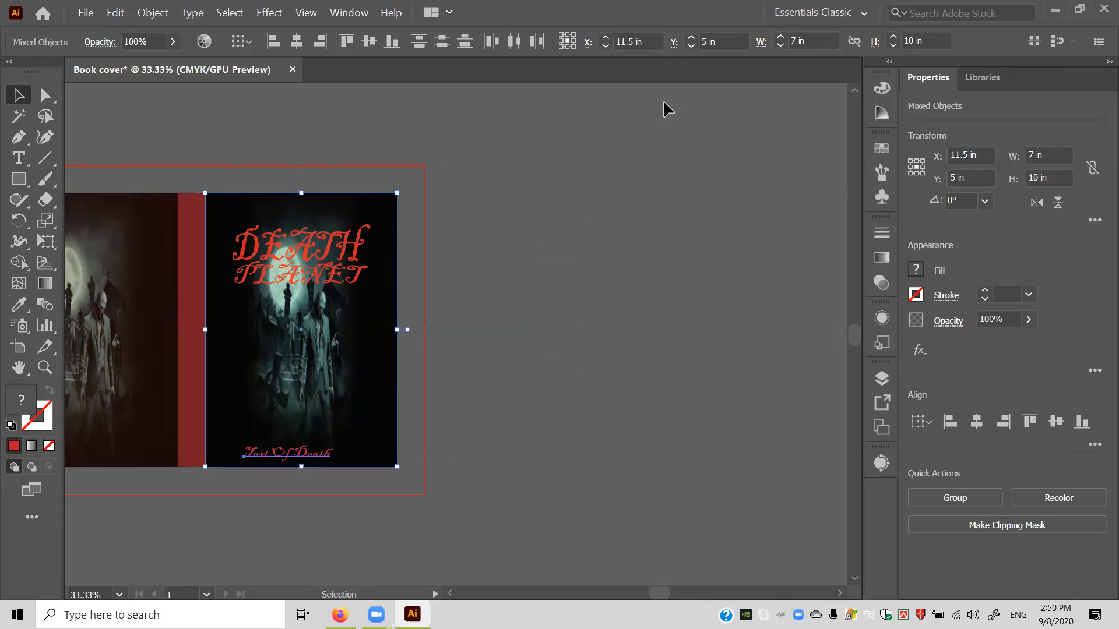
pyautogui.click(245, 41)
pyautogui.click(273, 81)
pyautogui.click(248, 43)
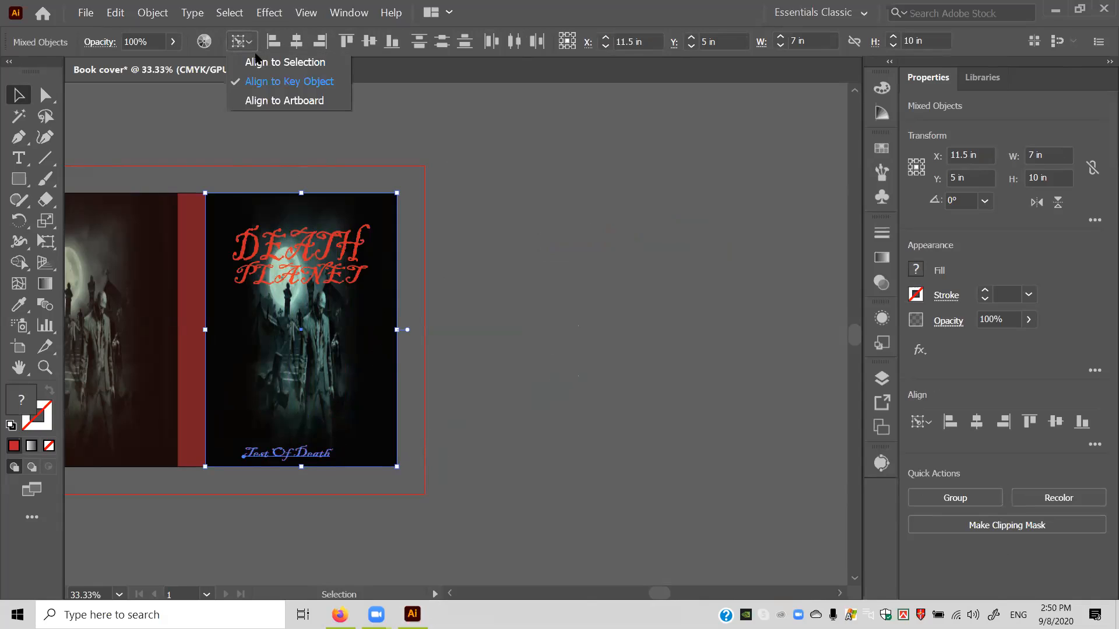
pyautogui.click(437, 384)
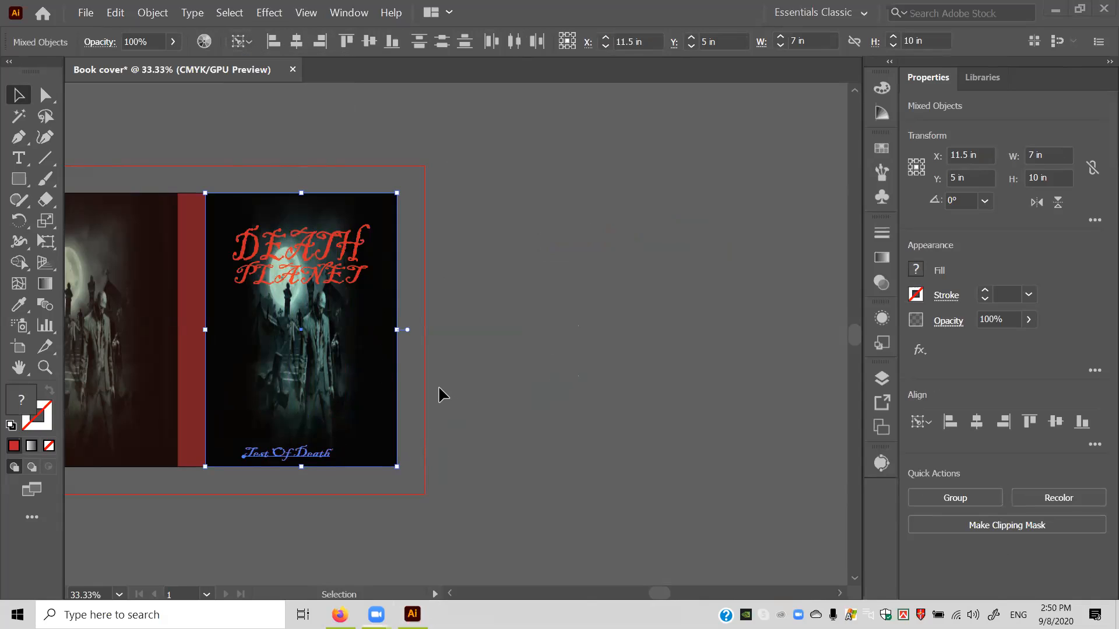
pyautogui.click(395, 385)
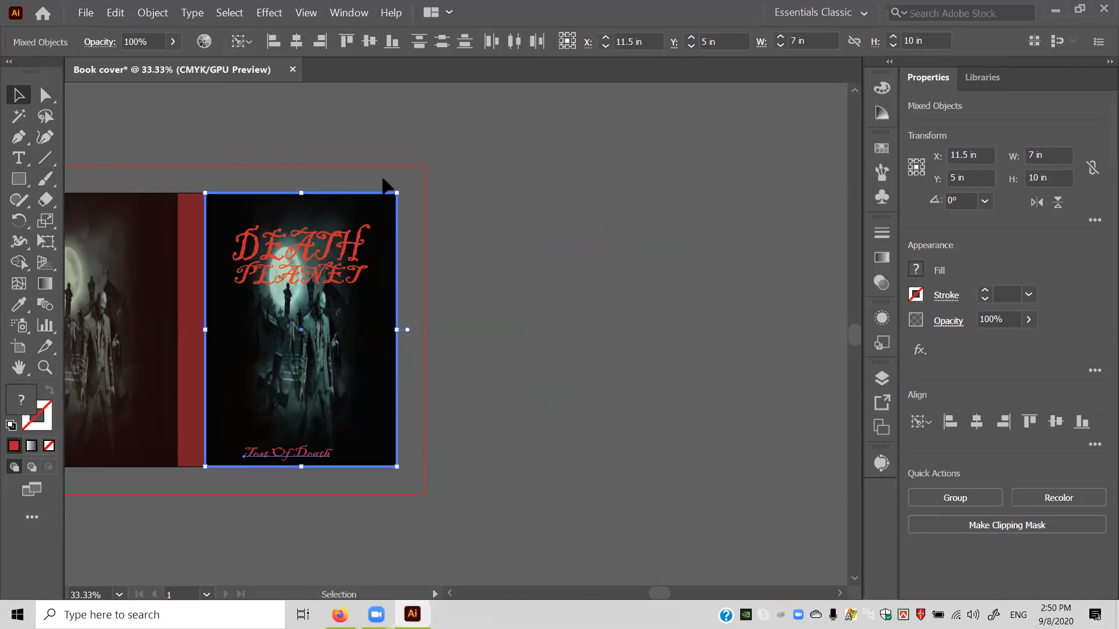
pyautogui.click(296, 41)
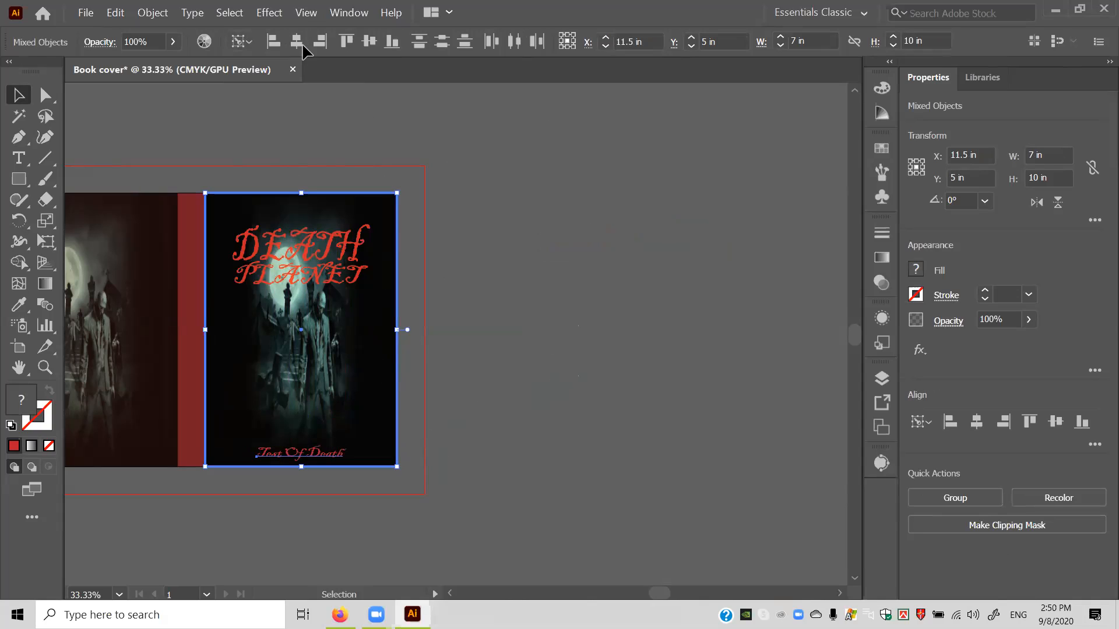
pyautogui.click(513, 207)
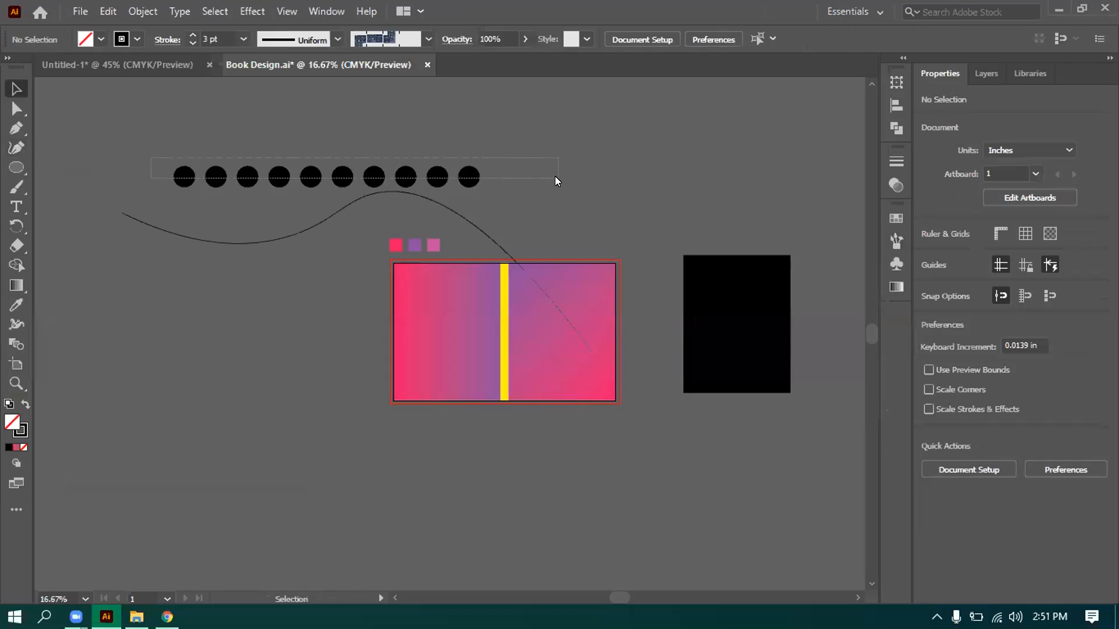
# Examine the blend spacing and orientation options for the row of black circles in Book Design.ai.
pyautogui.click(437, 177)
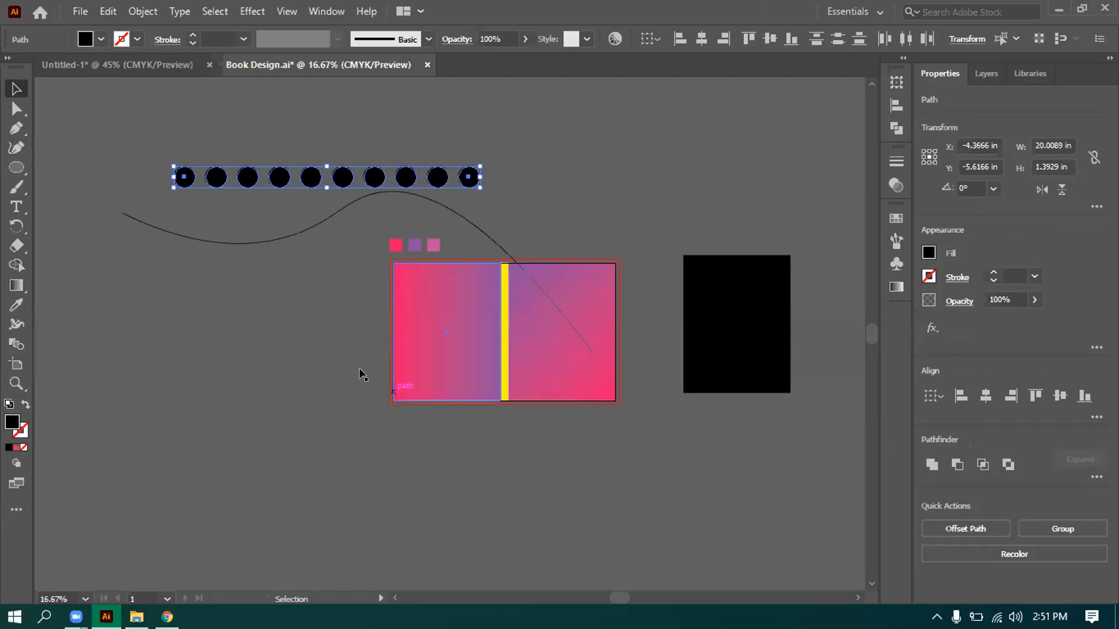
pyautogui.click(140, 12)
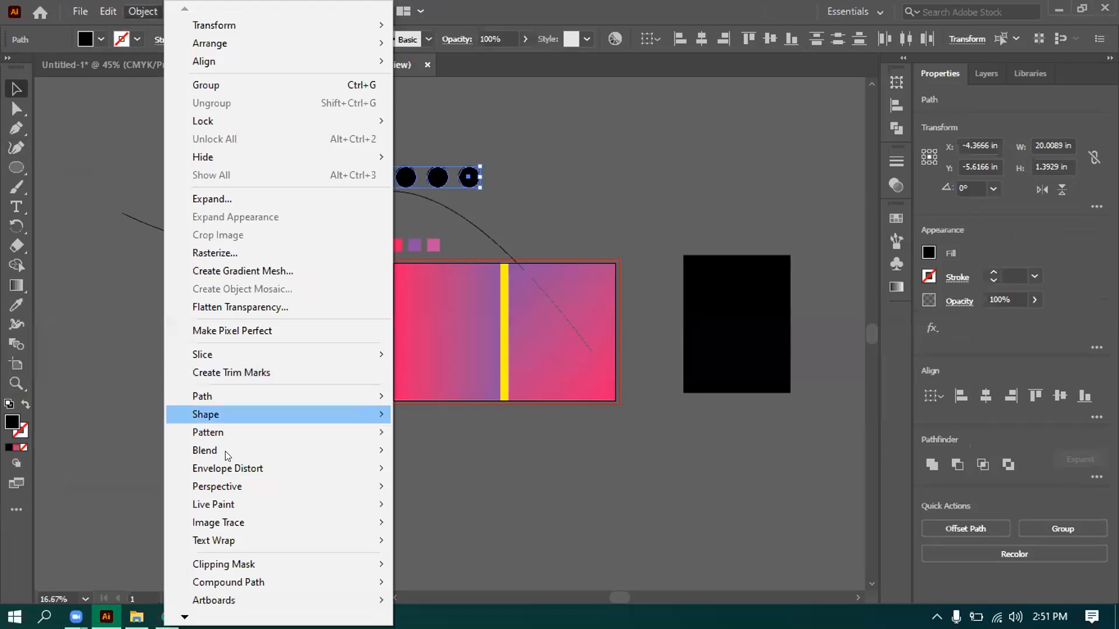
pyautogui.moveTo(259, 450)
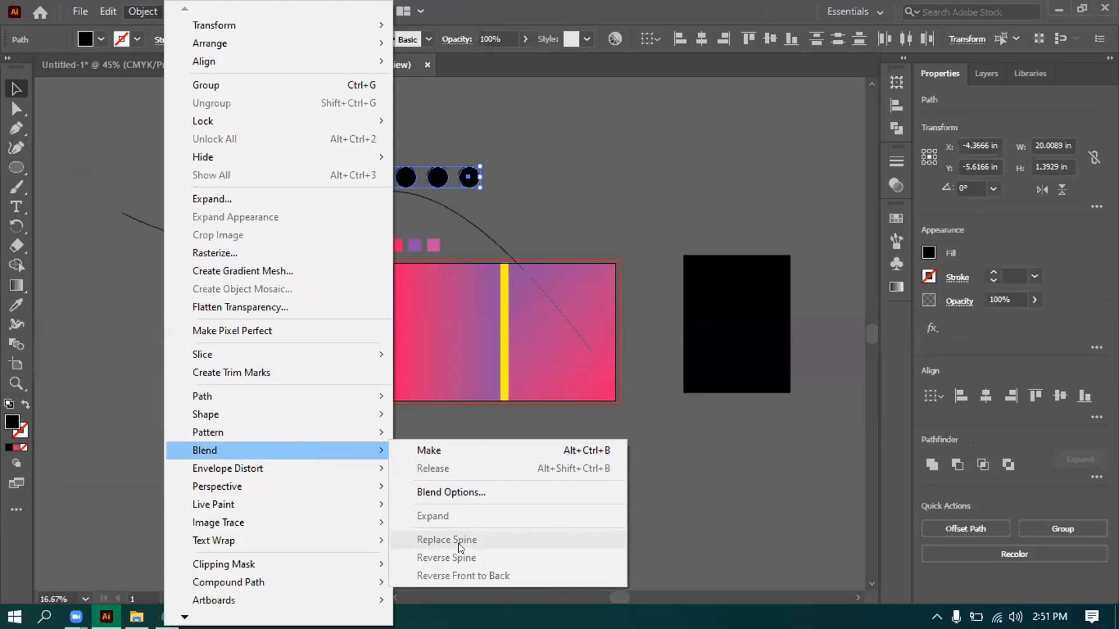
pyautogui.click(450, 493)
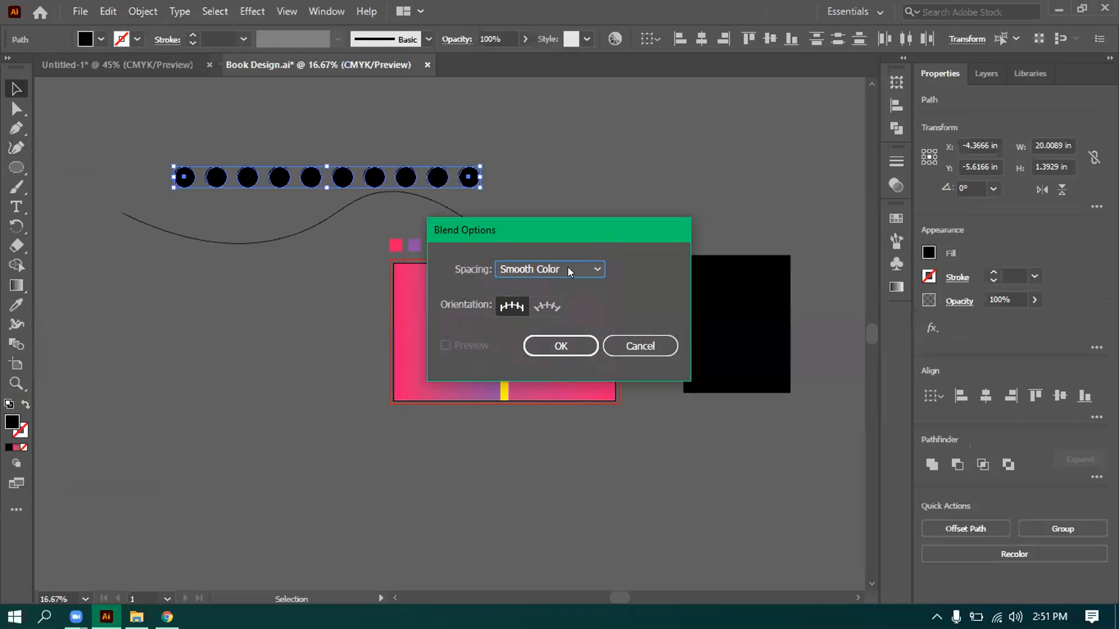
pyautogui.click(569, 272)
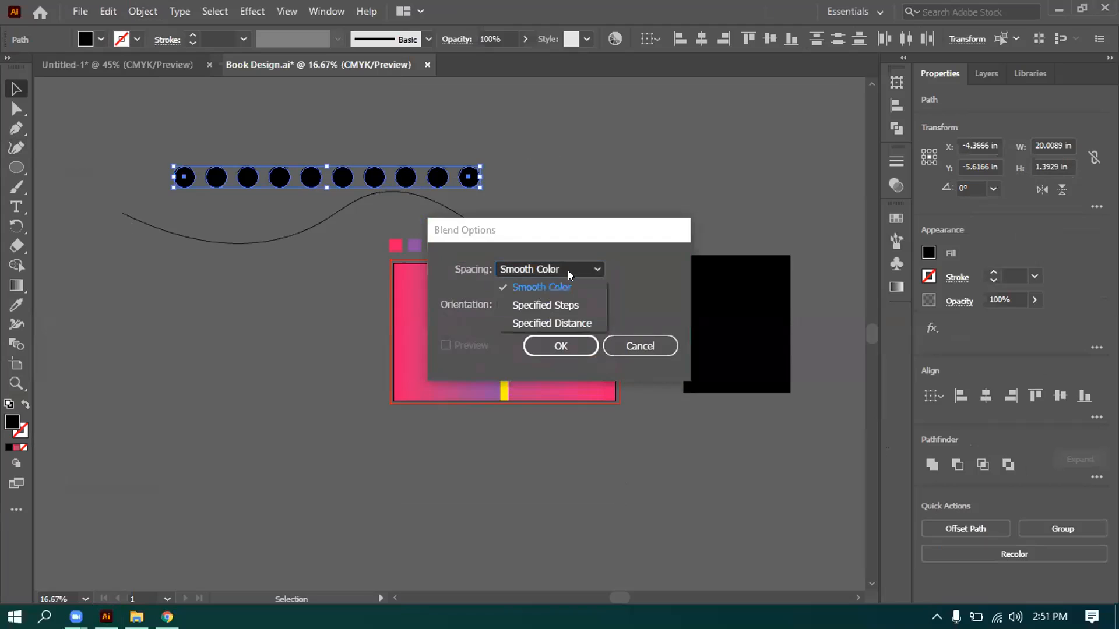
pyautogui.click(622, 268)
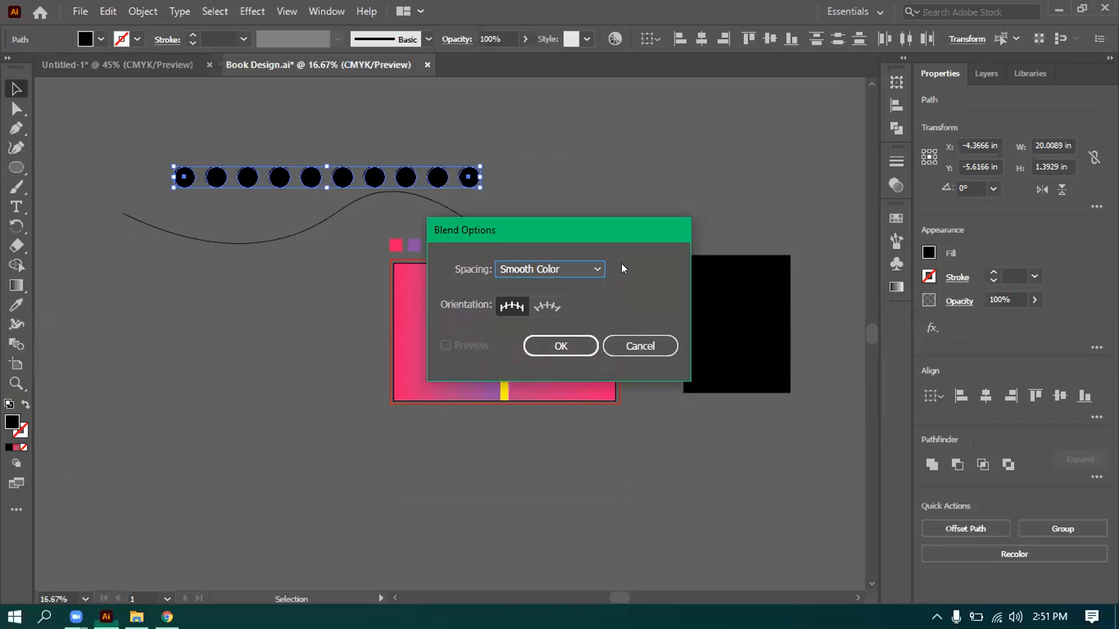
pyautogui.click(541, 309)
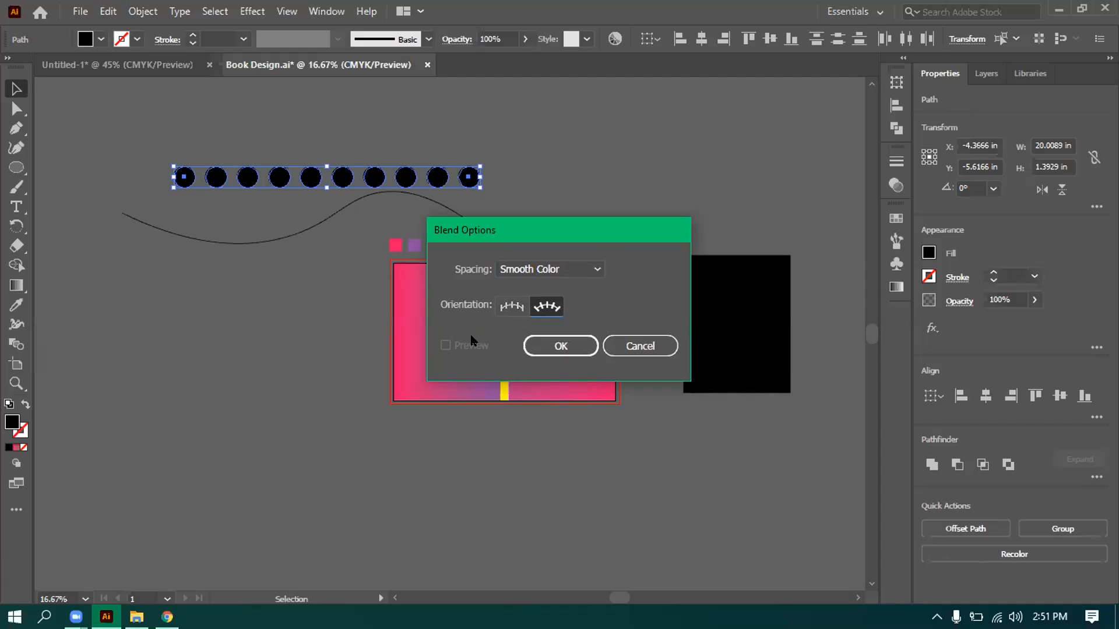
pyautogui.click(615, 349)
# Try Specified Steps spacing with Align to Path orientation in the blend options for the circles and the wavy curve.
pyautogui.click(256, 245)
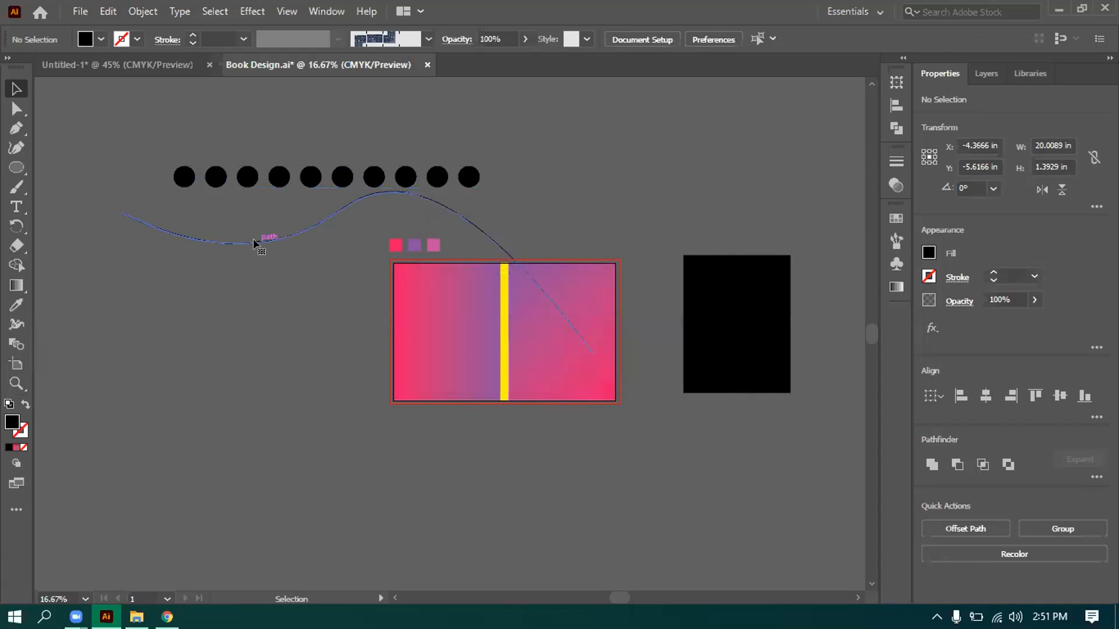
pyautogui.click(265, 240)
pyautogui.moveTo(160, 106); pyautogui.dragTo(157, 152)
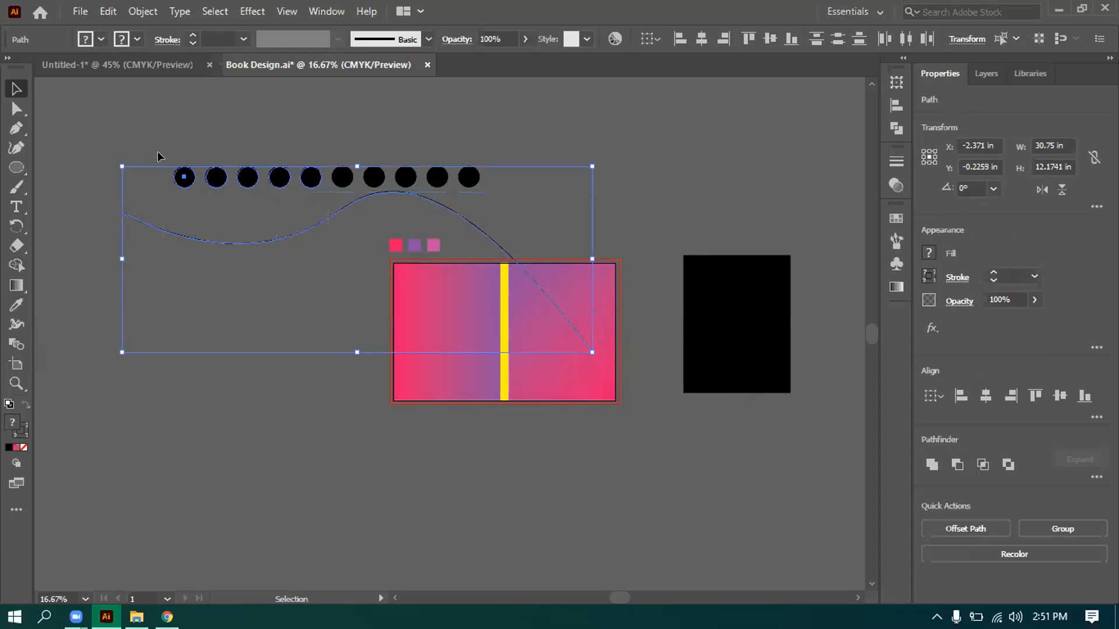
pyautogui.click(133, 11)
pyautogui.moveTo(249, 451)
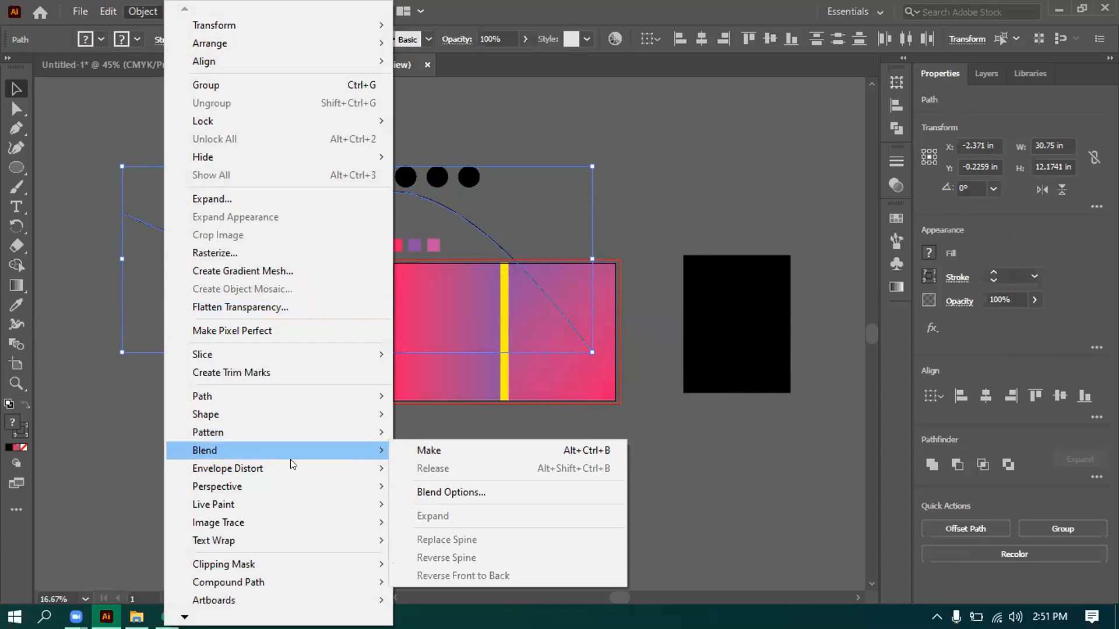
pyautogui.click(474, 491)
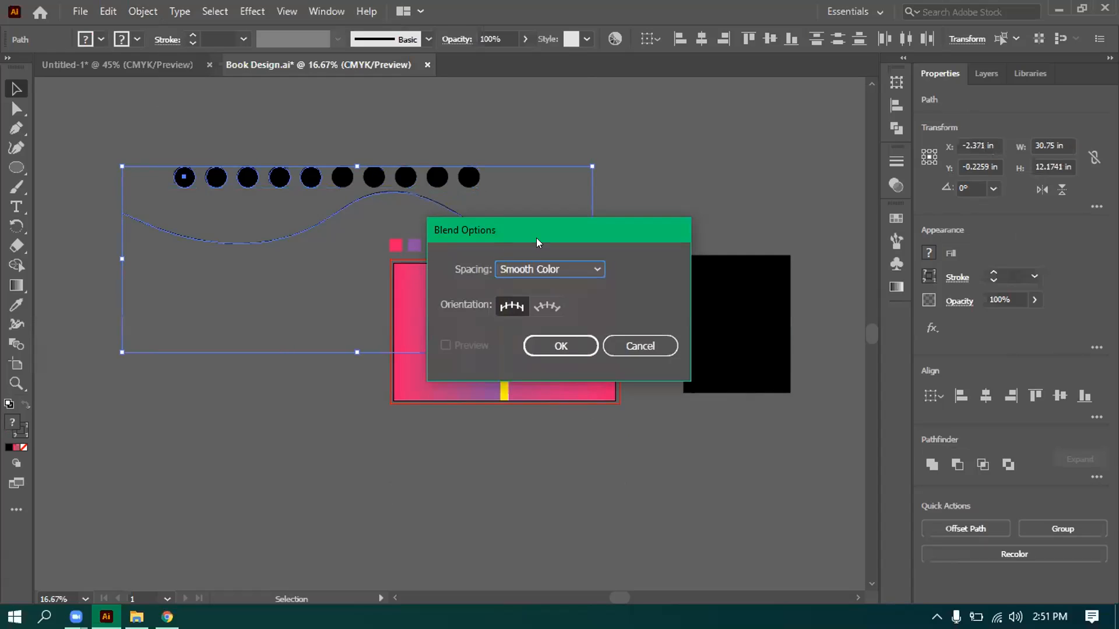
pyautogui.moveTo(543, 230); pyautogui.dragTo(604, 157)
pyautogui.click(608, 235)
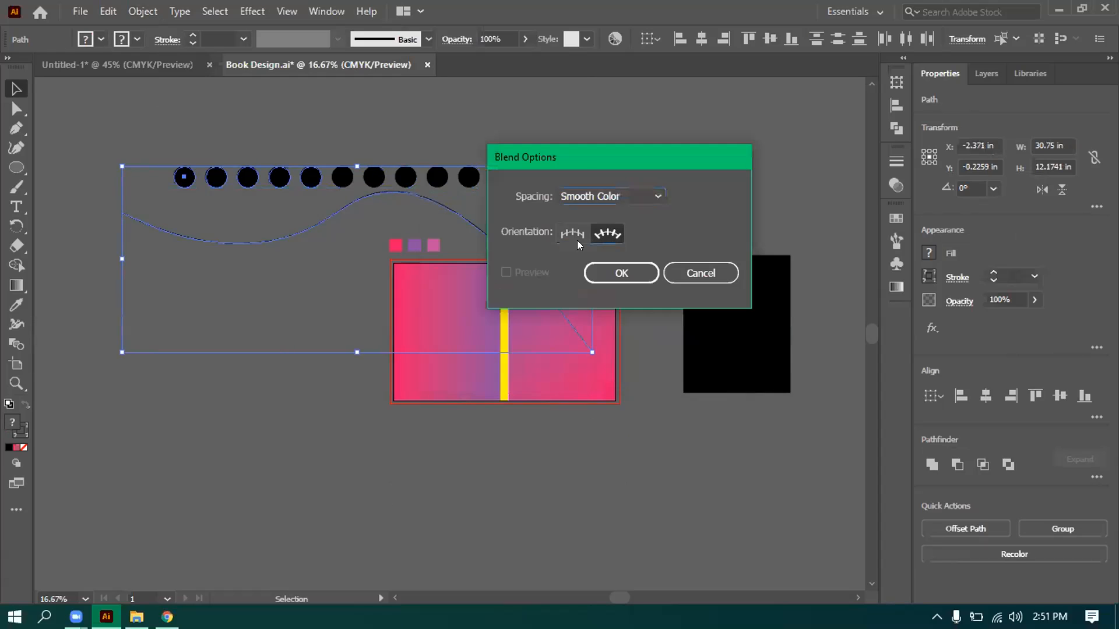
pyautogui.click(621, 196)
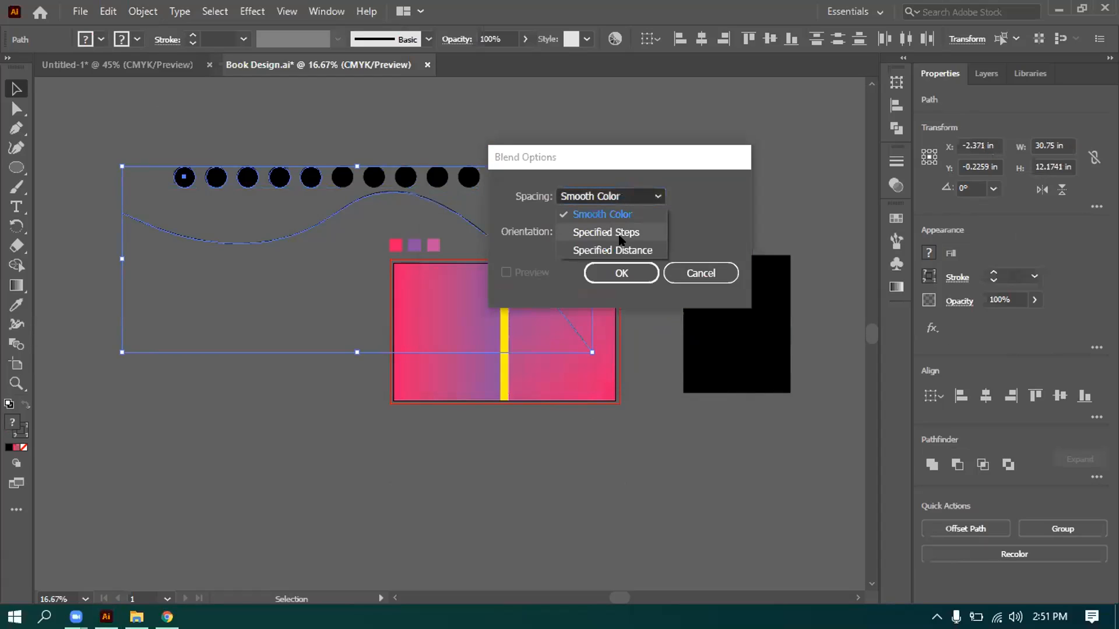
pyautogui.click(615, 234)
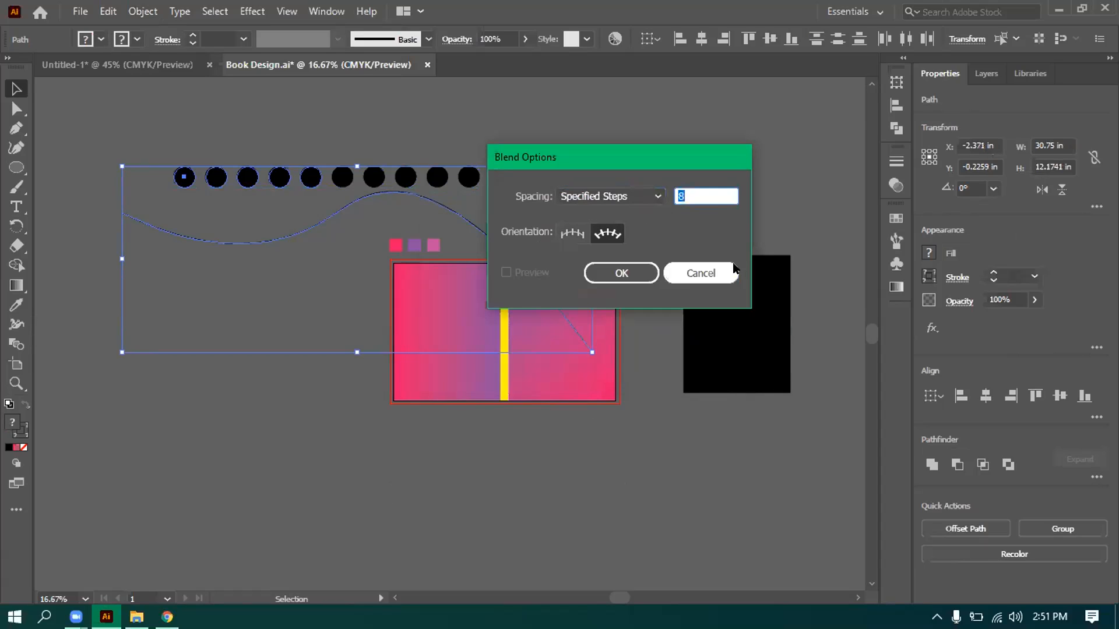
pyautogui.click(709, 278)
# Delete the row of black circles and the wavy curve from the canvas above the gradient cover.
pyautogui.click(490, 139)
pyautogui.moveTo(491, 138); pyautogui.dragTo(74, 225)
pyautogui.press('Delete')
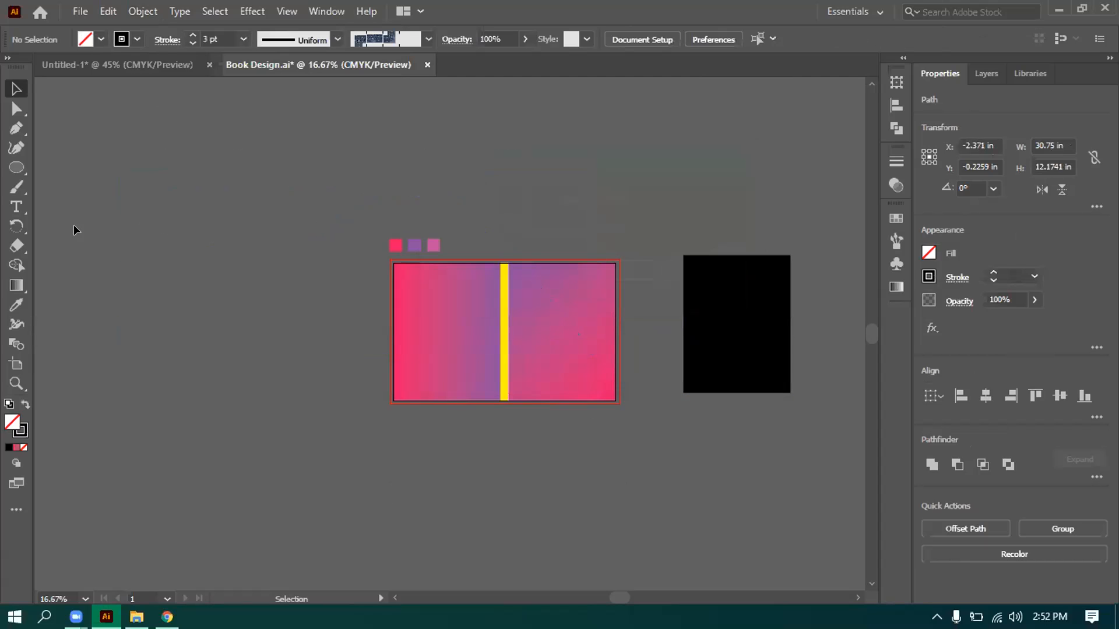
pyautogui.click(16, 168)
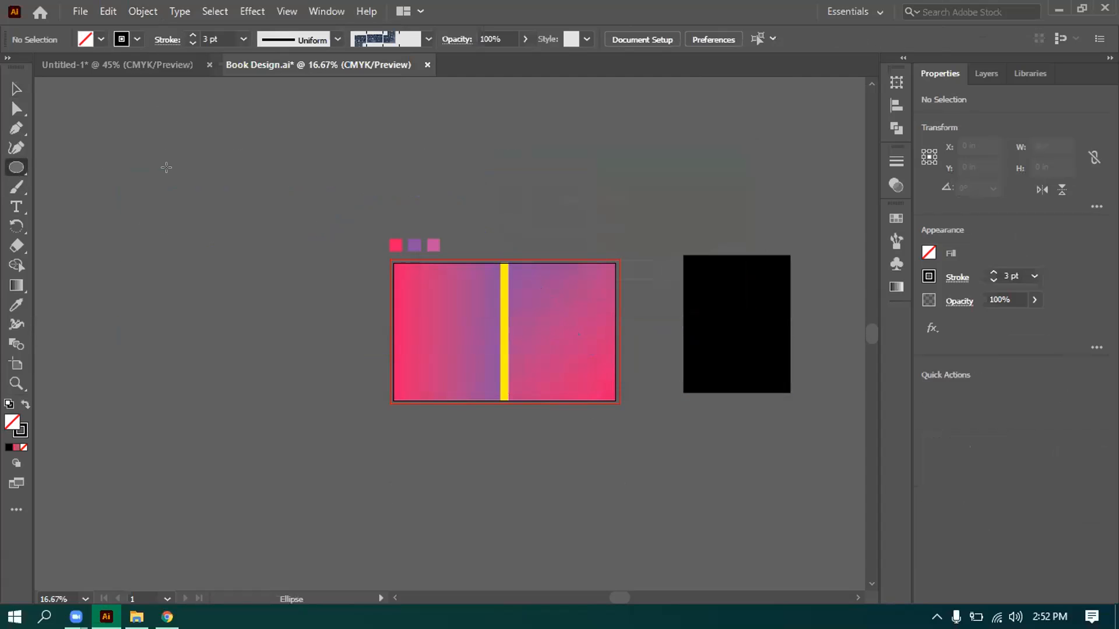
pyautogui.click(16, 89)
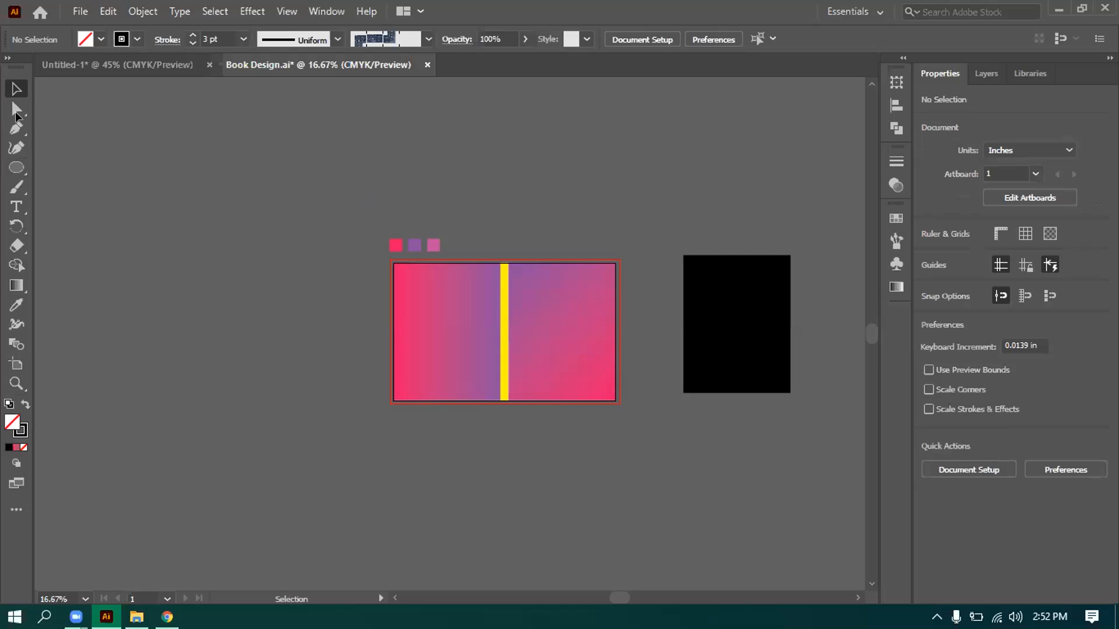
# Draw a wavy open curve about 32.25 in wide above the gradient cover with the Curvature tool.
pyautogui.click(17, 147)
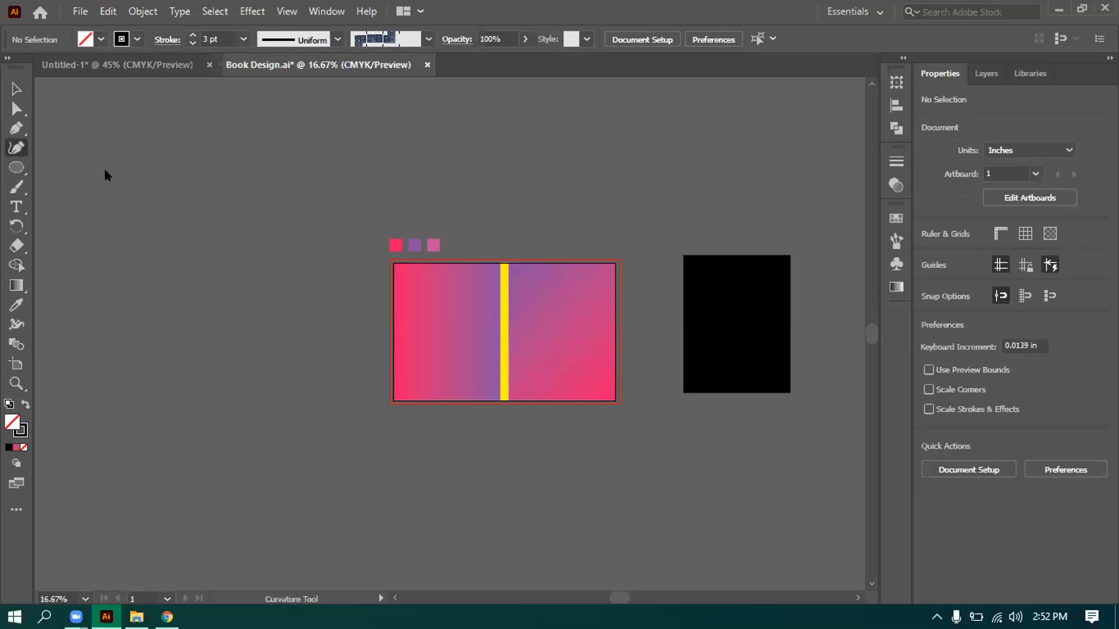
pyautogui.click(106, 170)
pyautogui.click(262, 185)
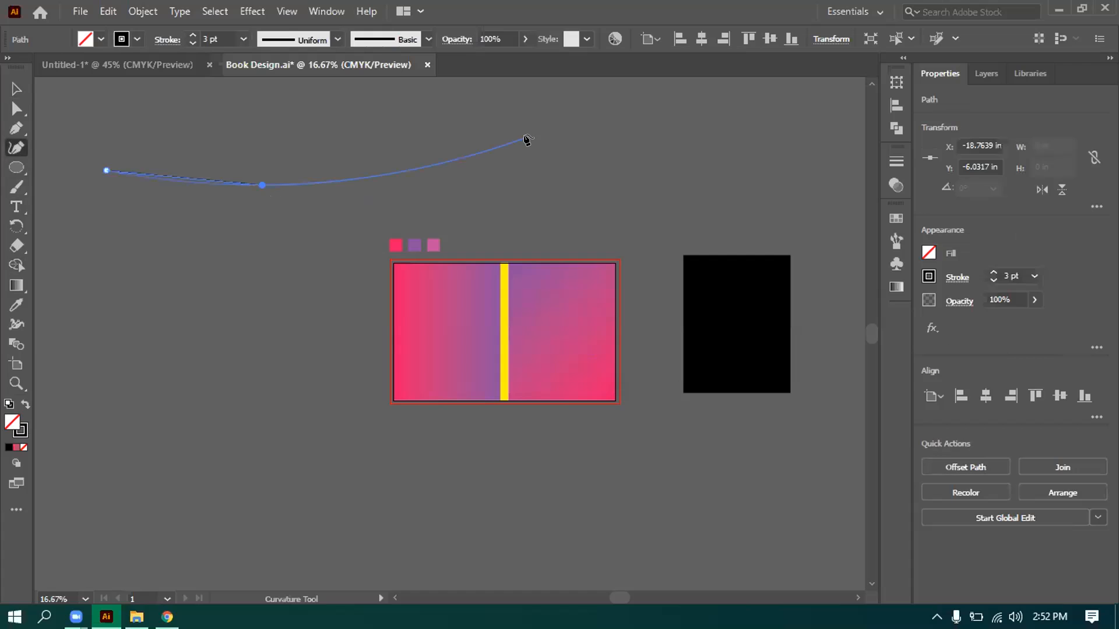
pyautogui.click(370, 163)
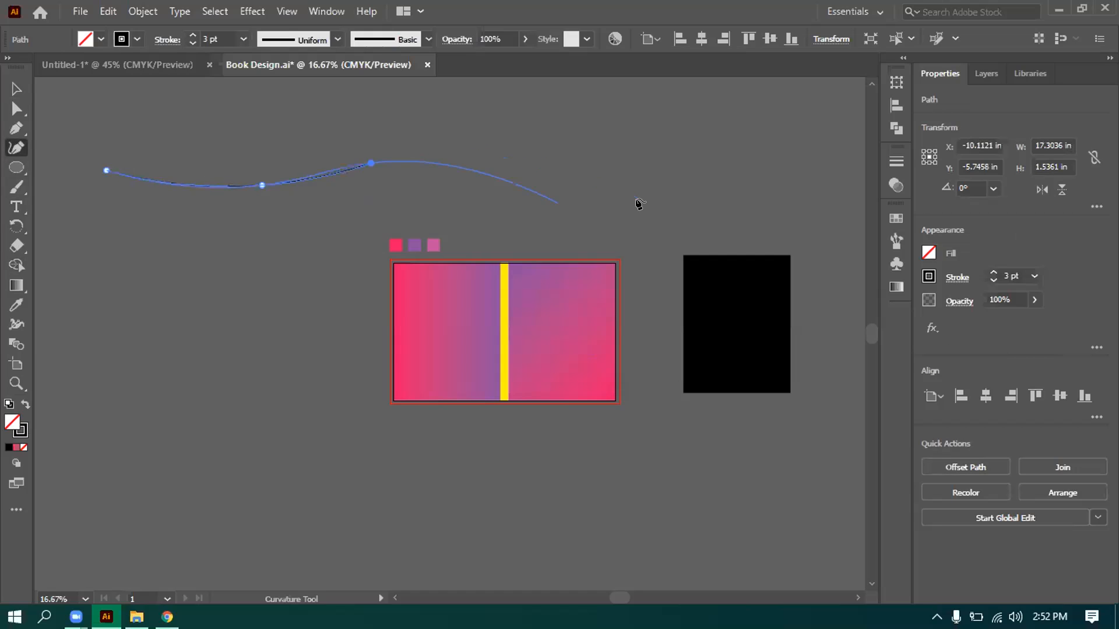
pyautogui.click(599, 191)
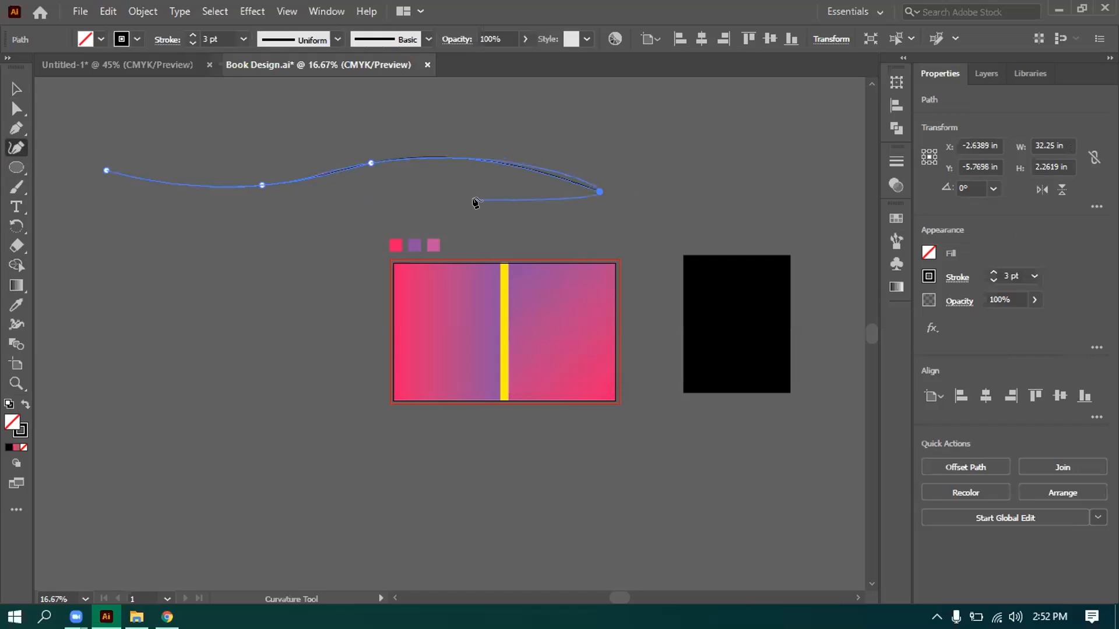
pyautogui.press('v')
pyautogui.click(85, 134)
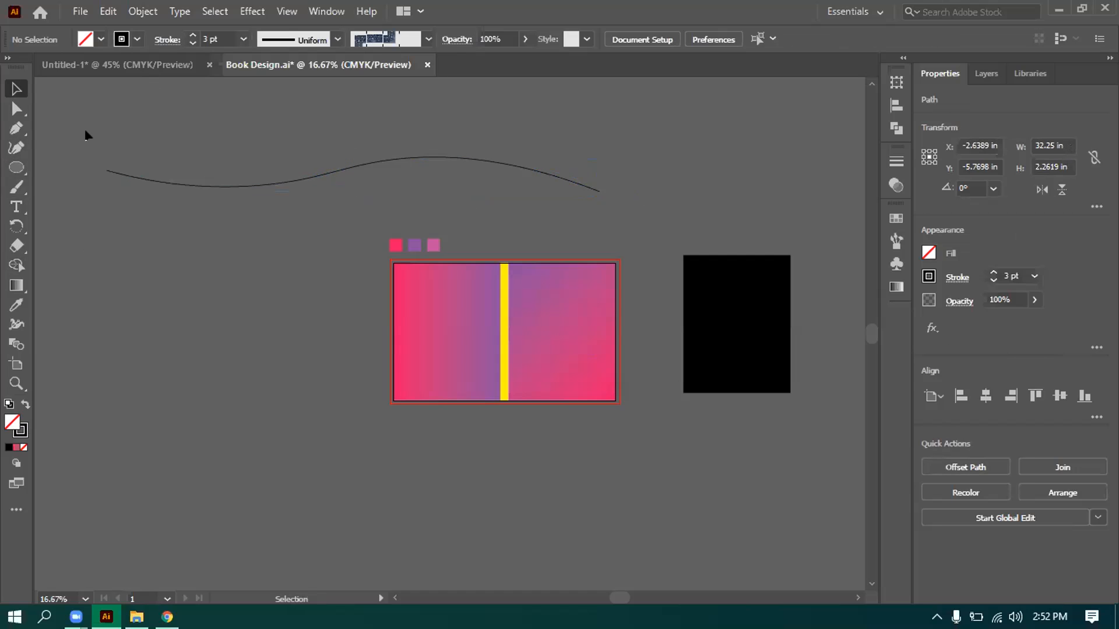
# Draw a circle about 1.82 in across near the curve's starting end, with black fill and no stroke.
pyautogui.click(20, 168)
pyautogui.moveTo(20, 169); pyautogui.dragTo(62, 182)
pyautogui.moveTo(126, 142); pyautogui.dragTo(154, 169)
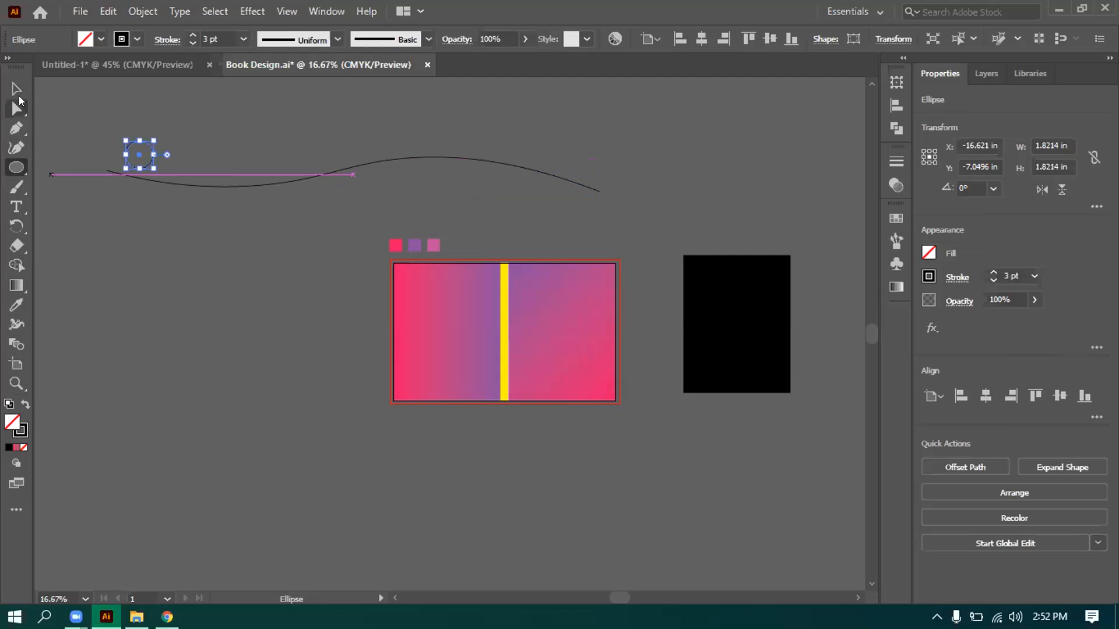
pyautogui.click(137, 39)
pyautogui.click(101, 40)
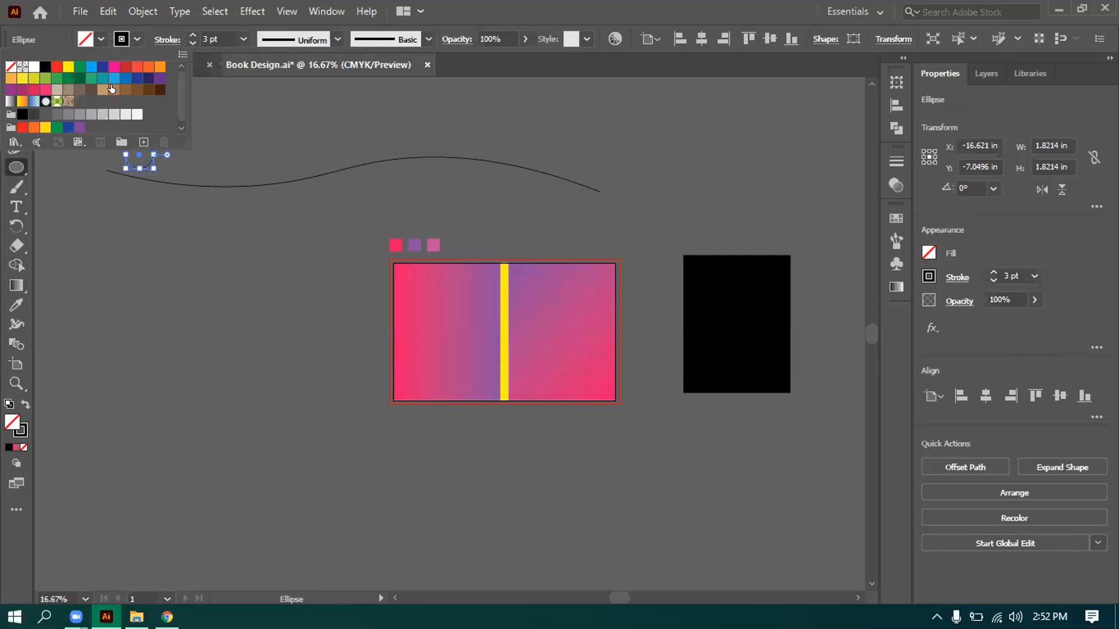
pyautogui.click(13, 68)
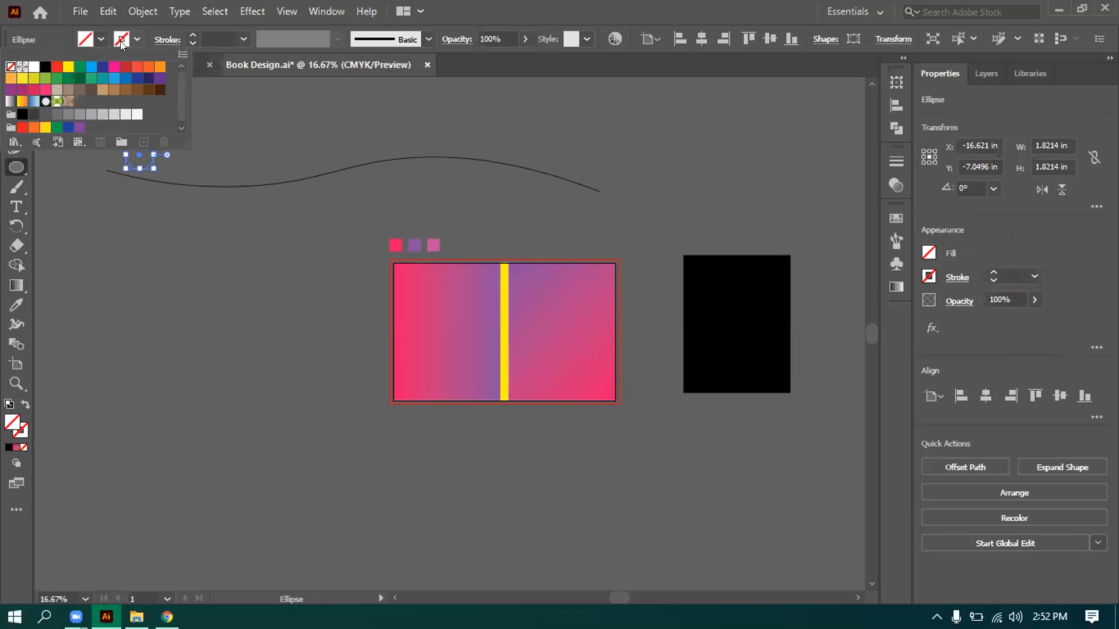
pyautogui.press('Escape')
pyautogui.click(93, 41)
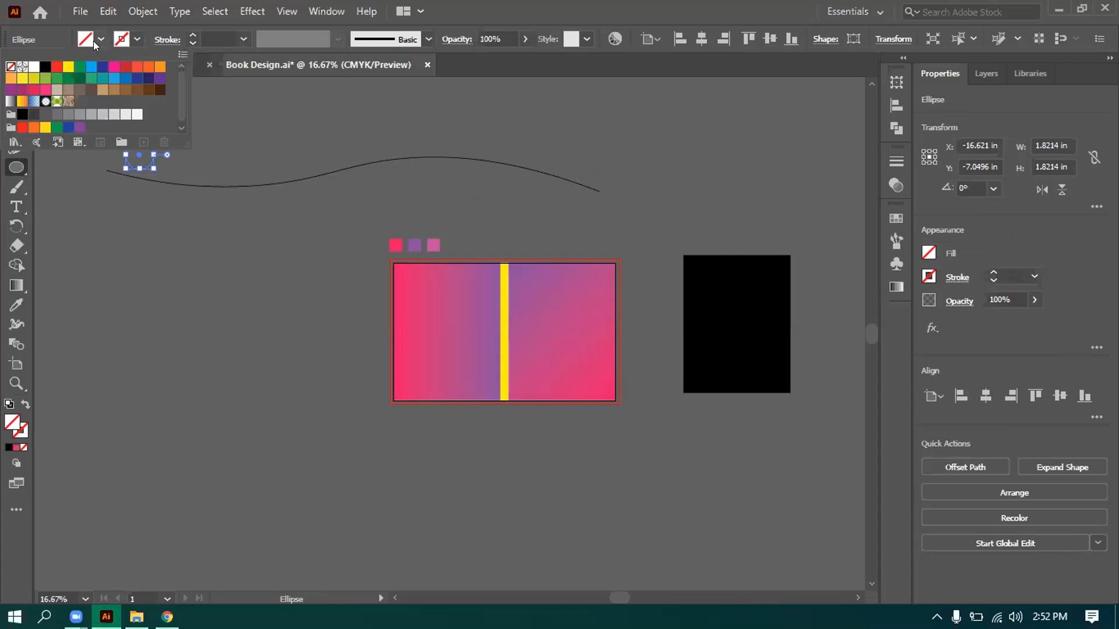
pyautogui.click(46, 69)
pyautogui.press('v')
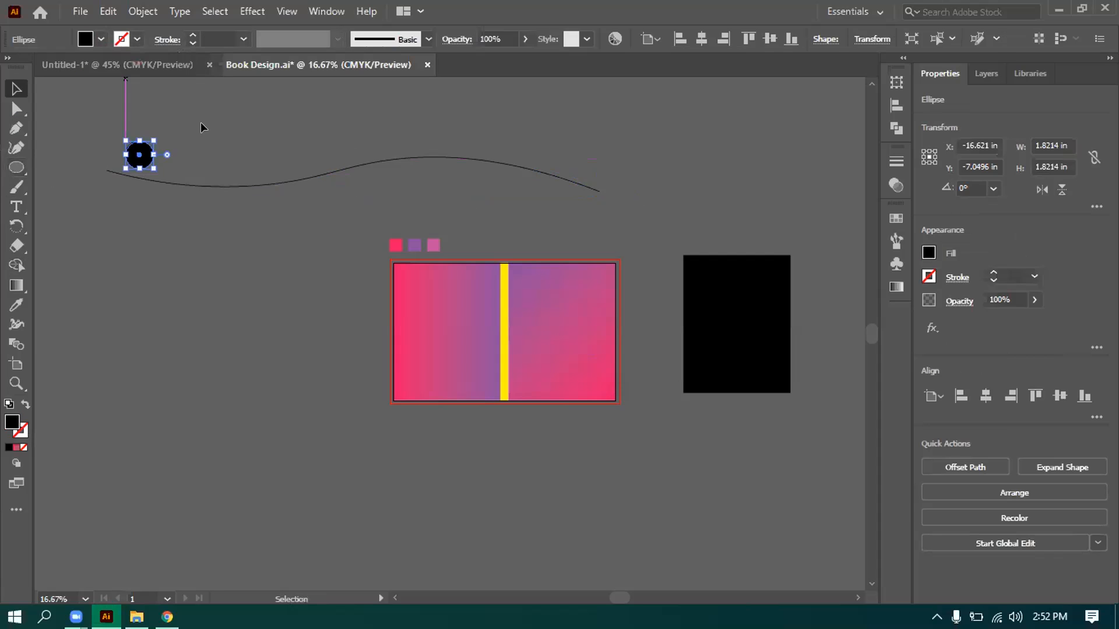
# Nudge the black circle closer to the curve's starting end and place a copy of it at the curve's other end.
pyautogui.click(162, 208)
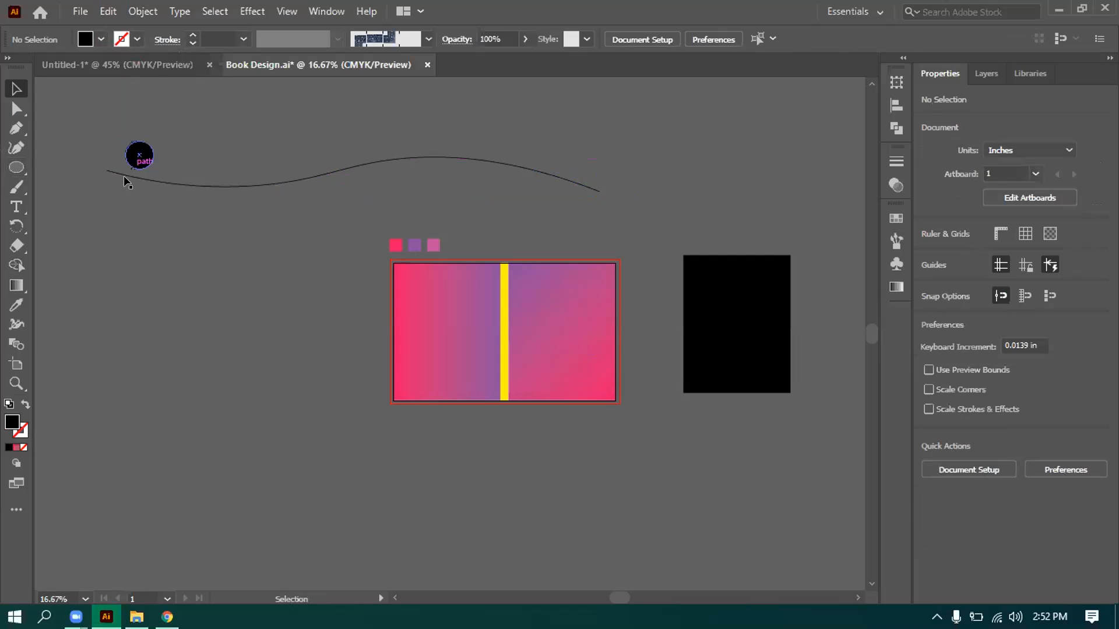
pyautogui.moveTo(127, 161); pyautogui.dragTo(124, 160)
pyautogui.moveTo(162, 234); pyautogui.dragTo(31, 145)
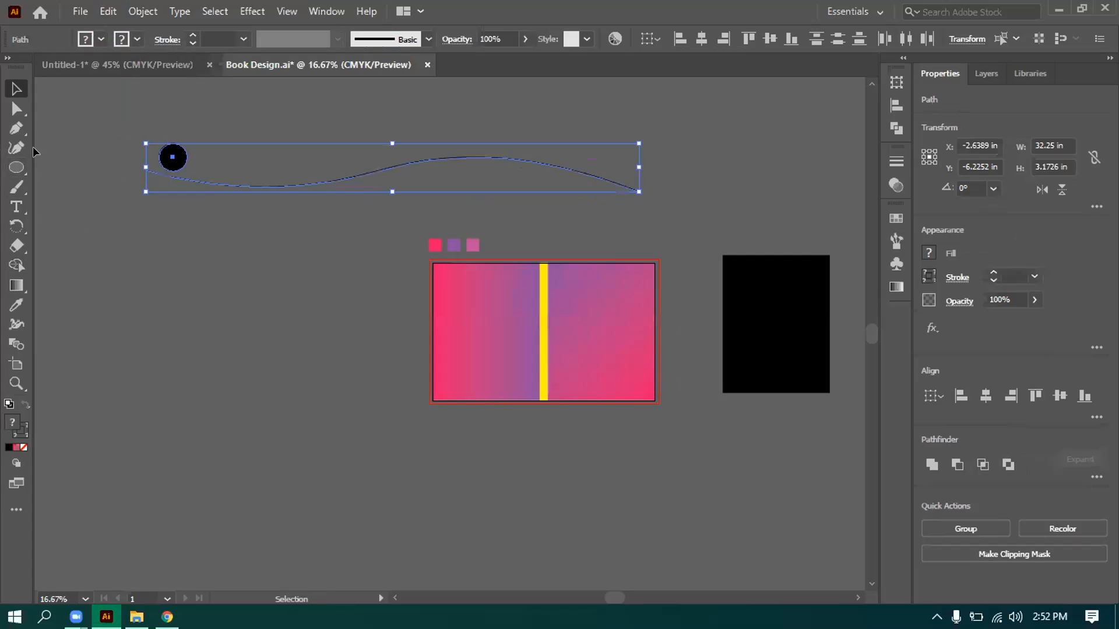
pyautogui.click(172, 274)
pyautogui.click(175, 164)
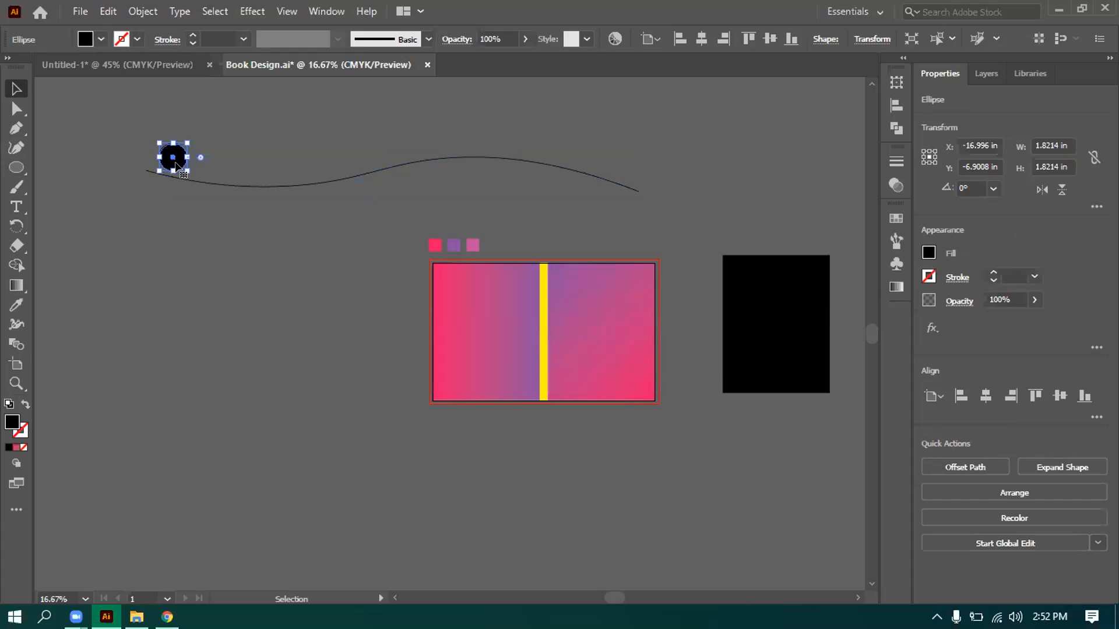
pyautogui.moveTo(175, 166)
pyautogui.mouseDown()
pyautogui.moveTo(637, 170)
pyautogui.moveTo(243, 204)
pyautogui.moveTo(112, 197)
pyautogui.mouseUp()
# Make a blend from the two black circles and the wavy curve together.
pyautogui.click(672, 173)
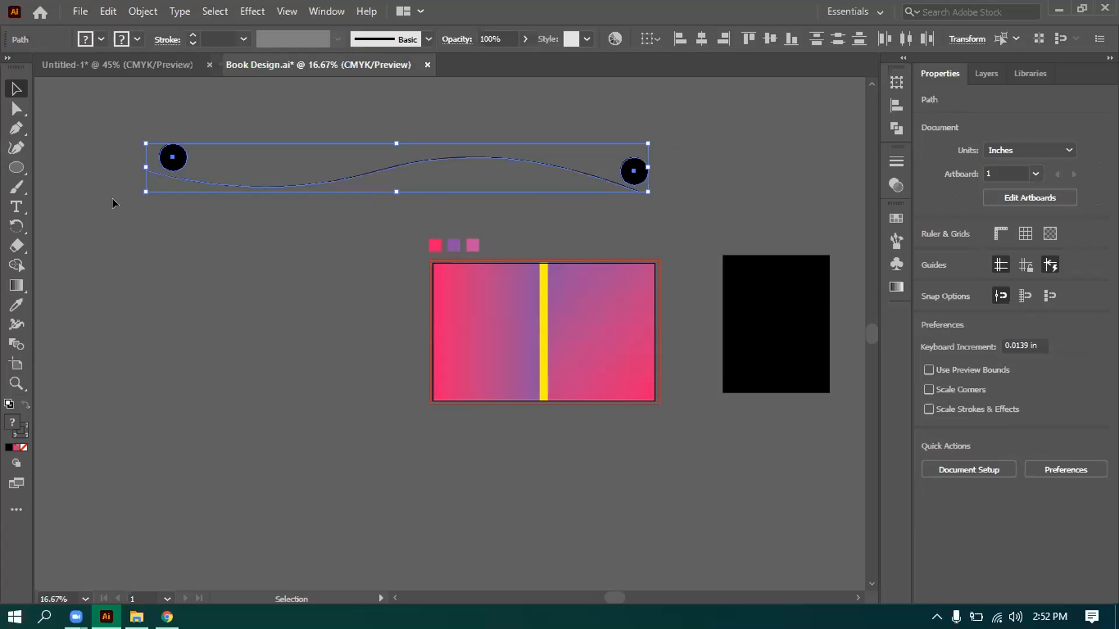
pyautogui.click(142, 11)
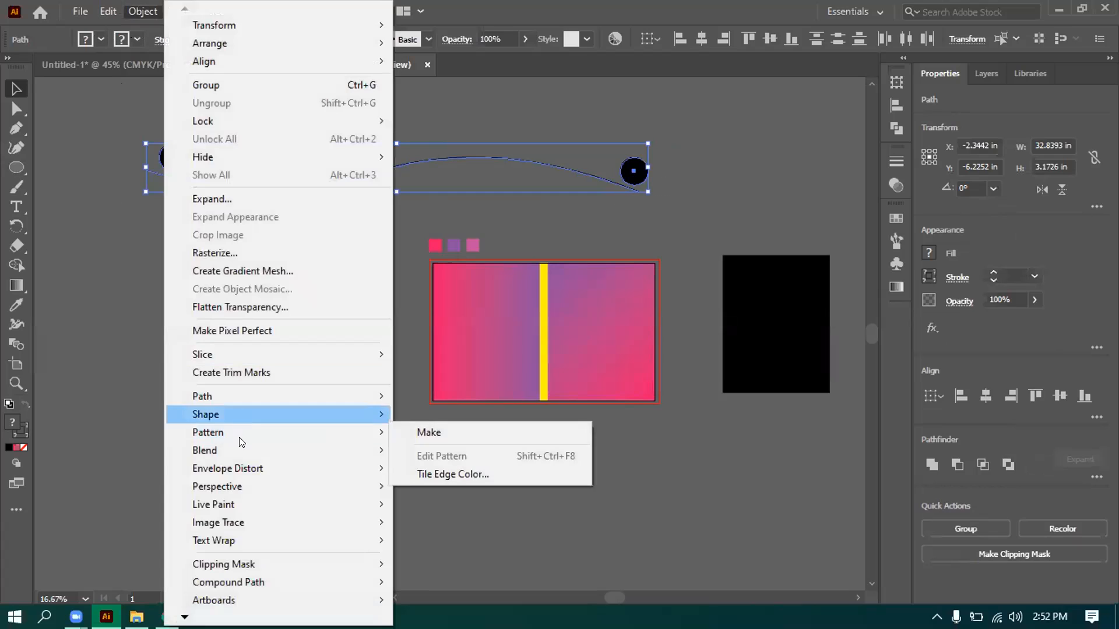
pyautogui.moveTo(244, 450)
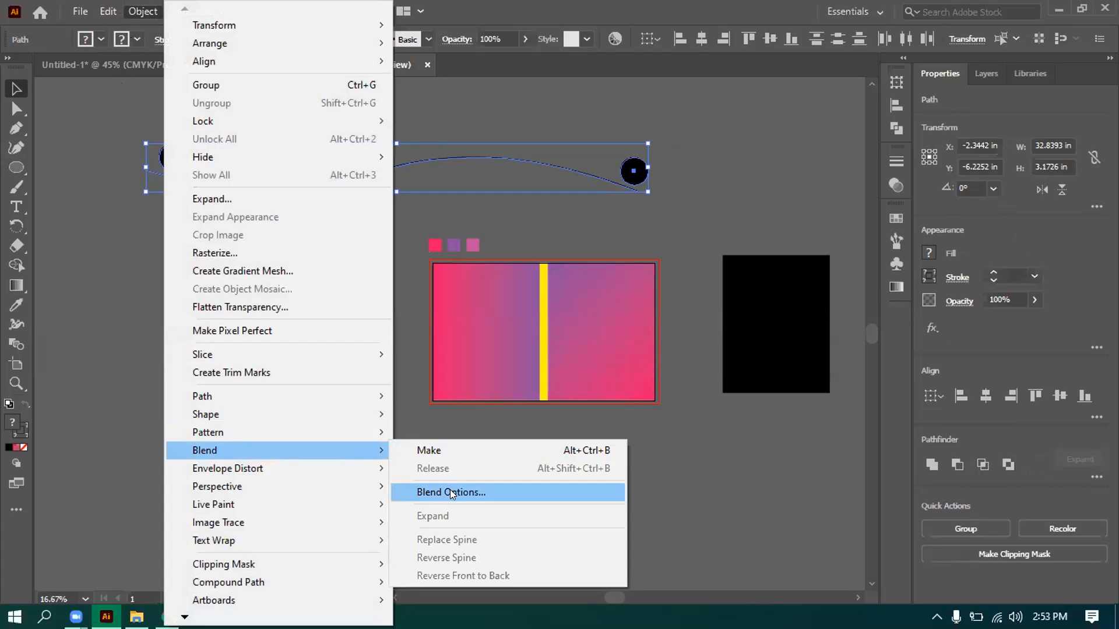
pyautogui.click(436, 451)
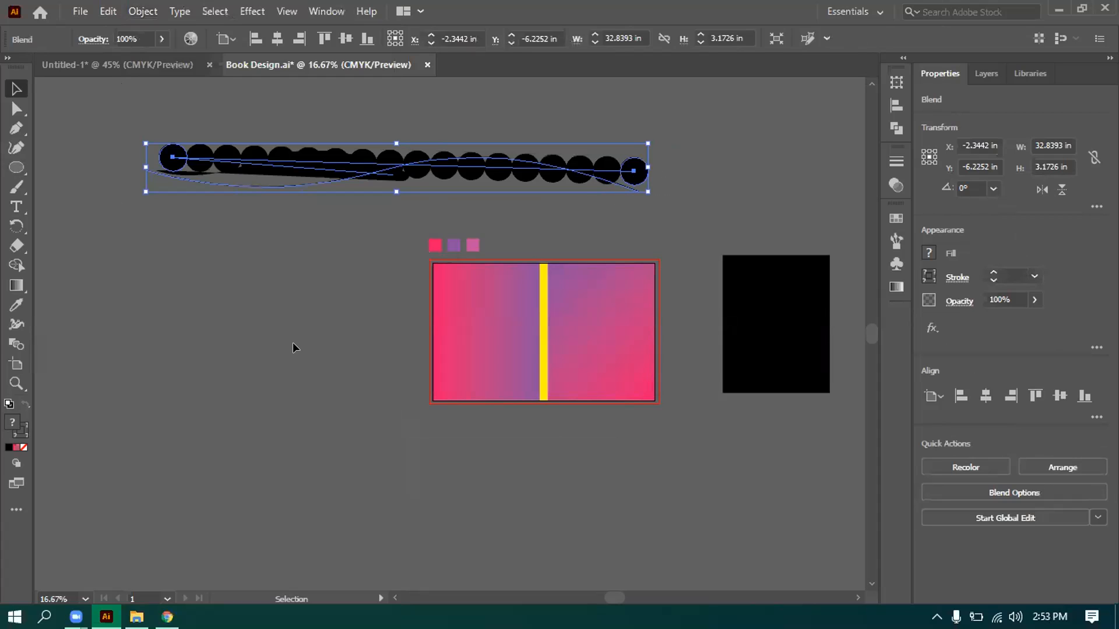
# Open the blend commands for the blended circles and curve.
pyautogui.click(136, 10)
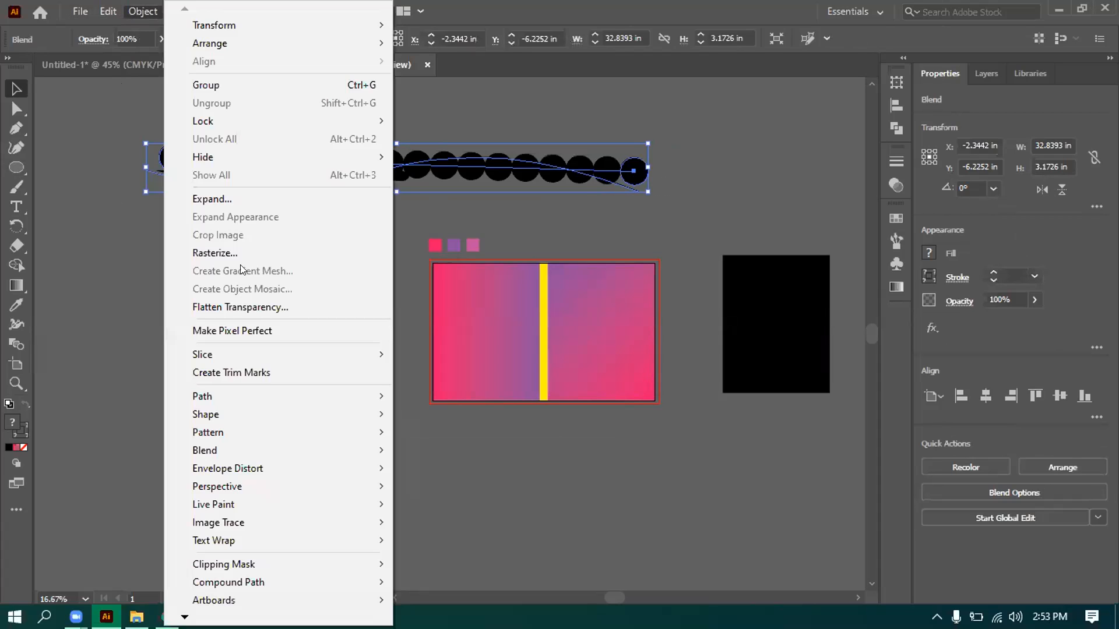
pyautogui.moveTo(263, 442)
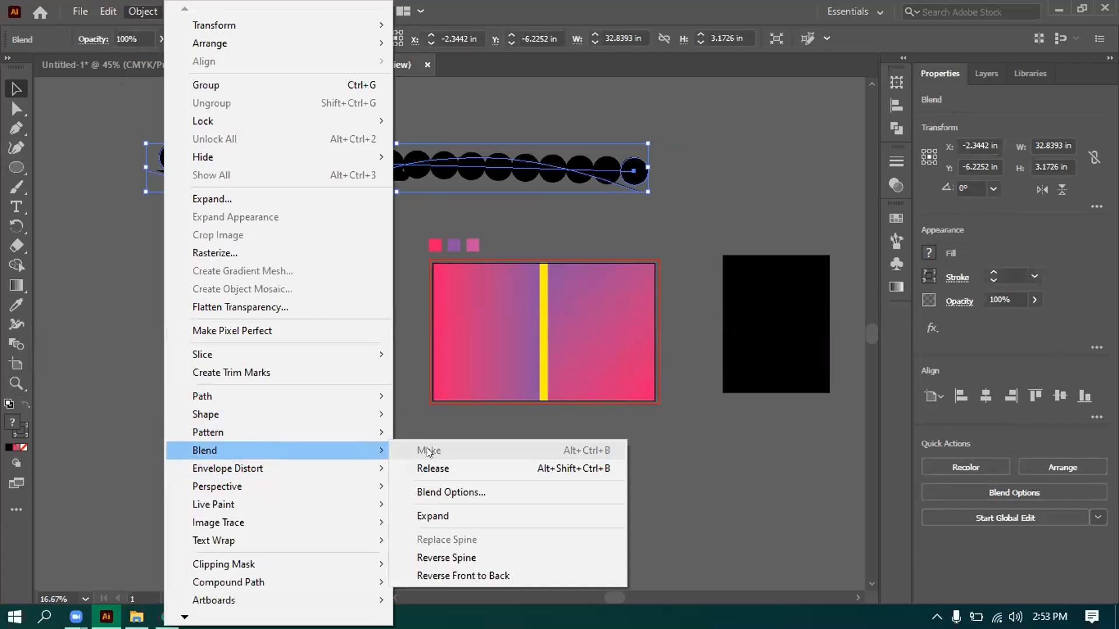
# Try reversing the spine of the blend made from the circles and the wavy path.
pyautogui.click(453, 491)
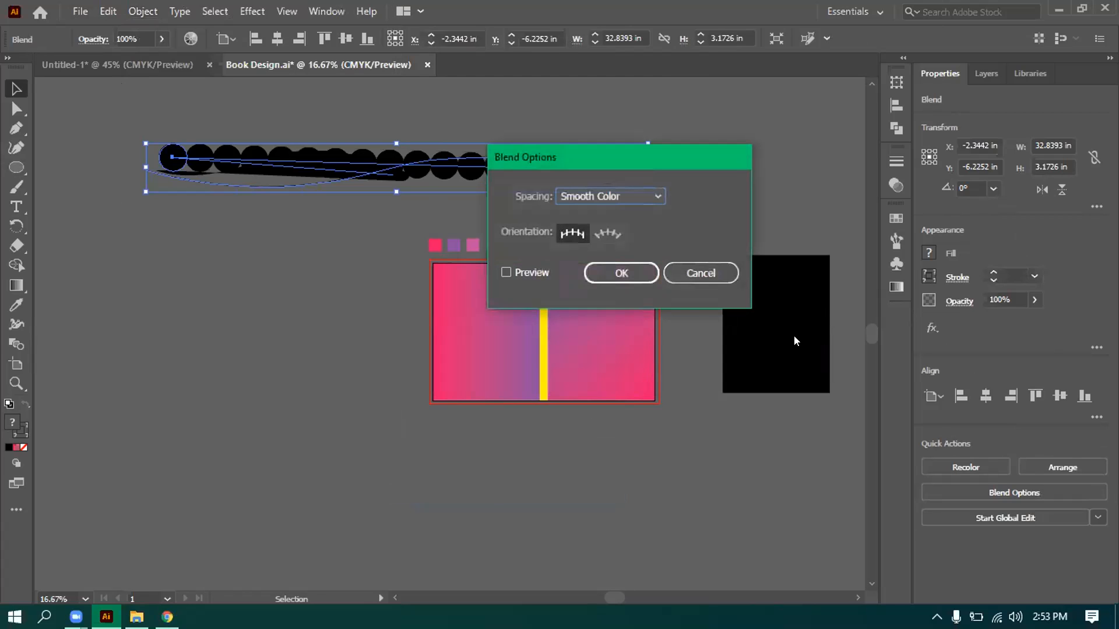
pyautogui.click(700, 274)
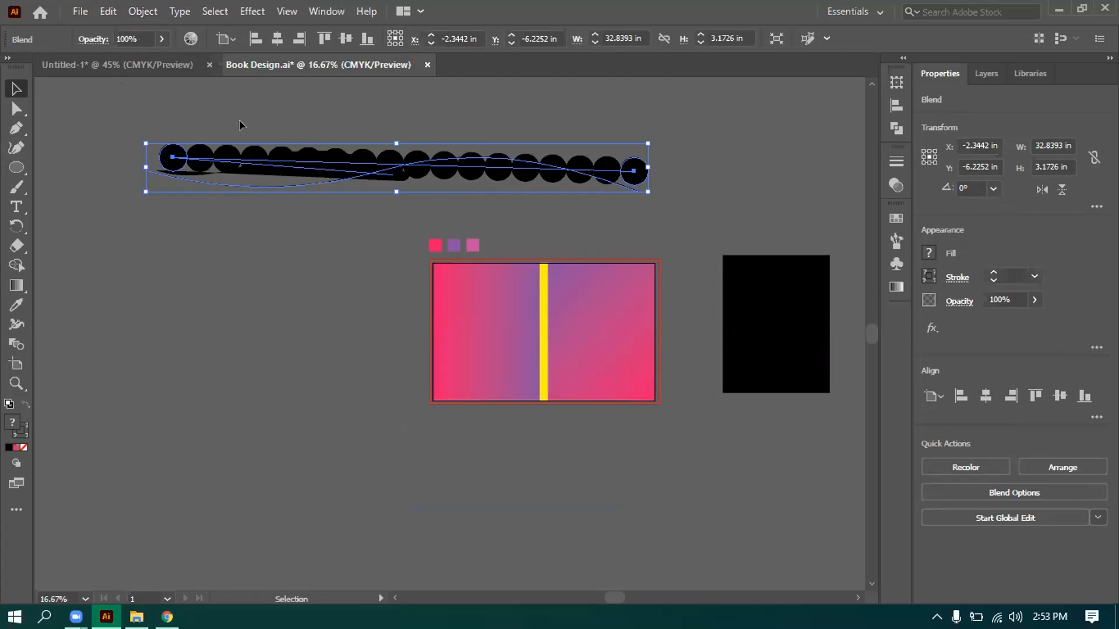
pyautogui.click(142, 11)
pyautogui.moveTo(261, 450)
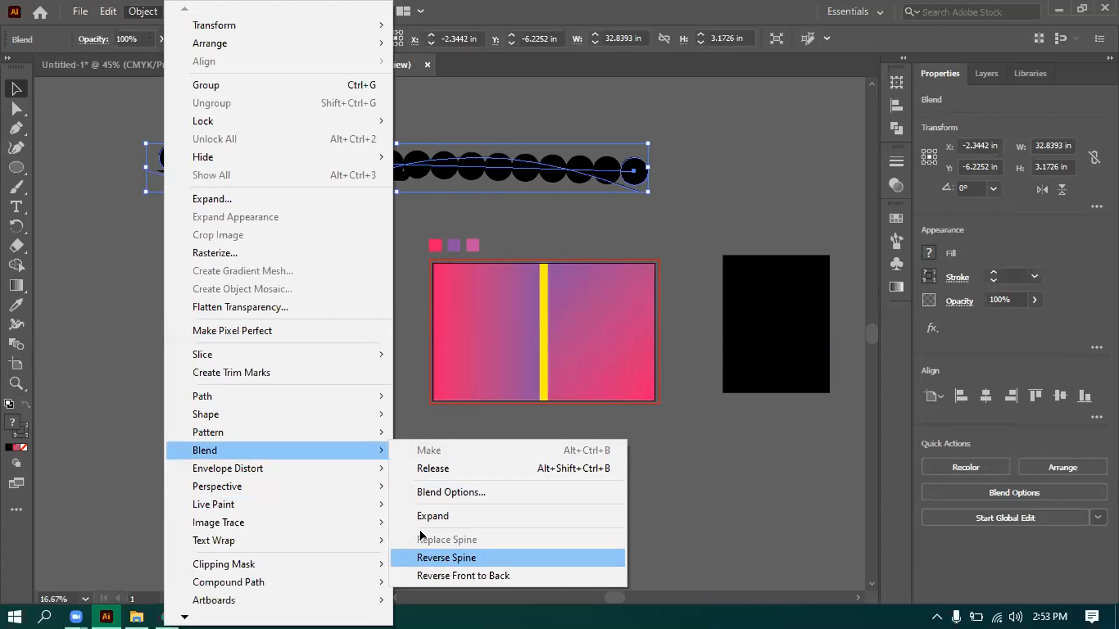
pyautogui.click(431, 558)
pyautogui.press('a')
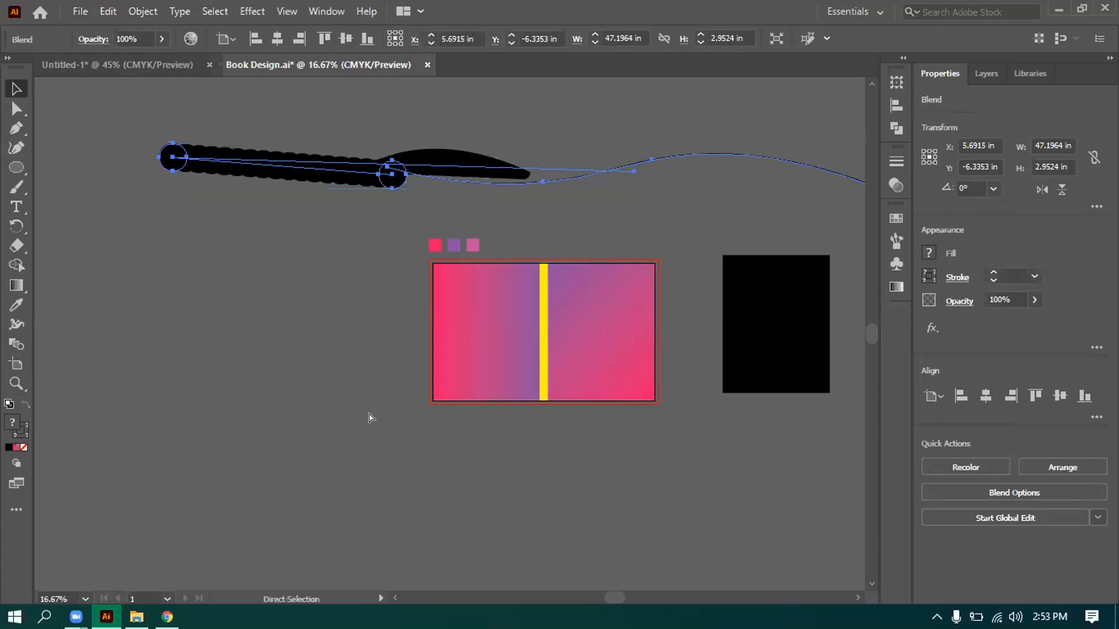
pyautogui.press('v')
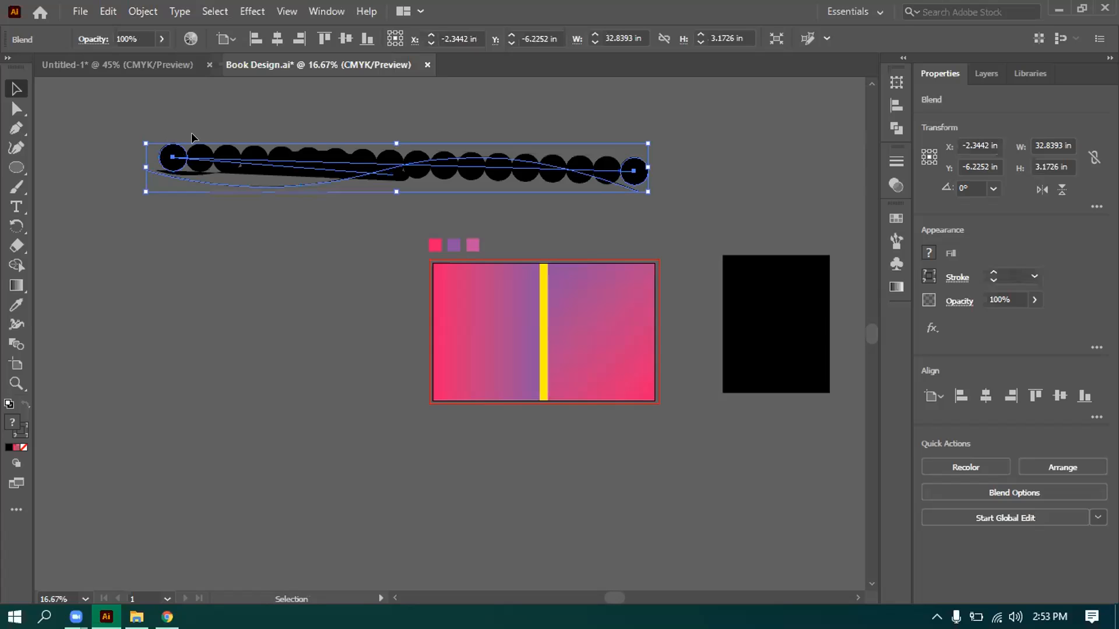
# Try the blend with 1 specified step and the Align to Path orientation, using the preview.
pyautogui.click(142, 11)
pyautogui.moveTo(249, 450)
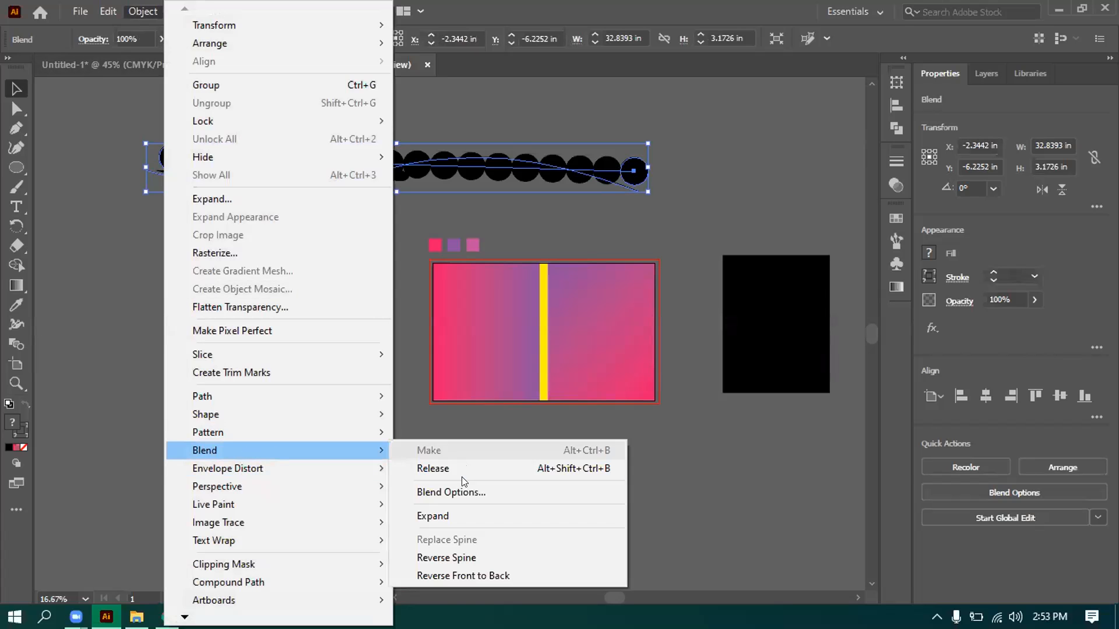
pyautogui.click(460, 490)
pyautogui.click(607, 196)
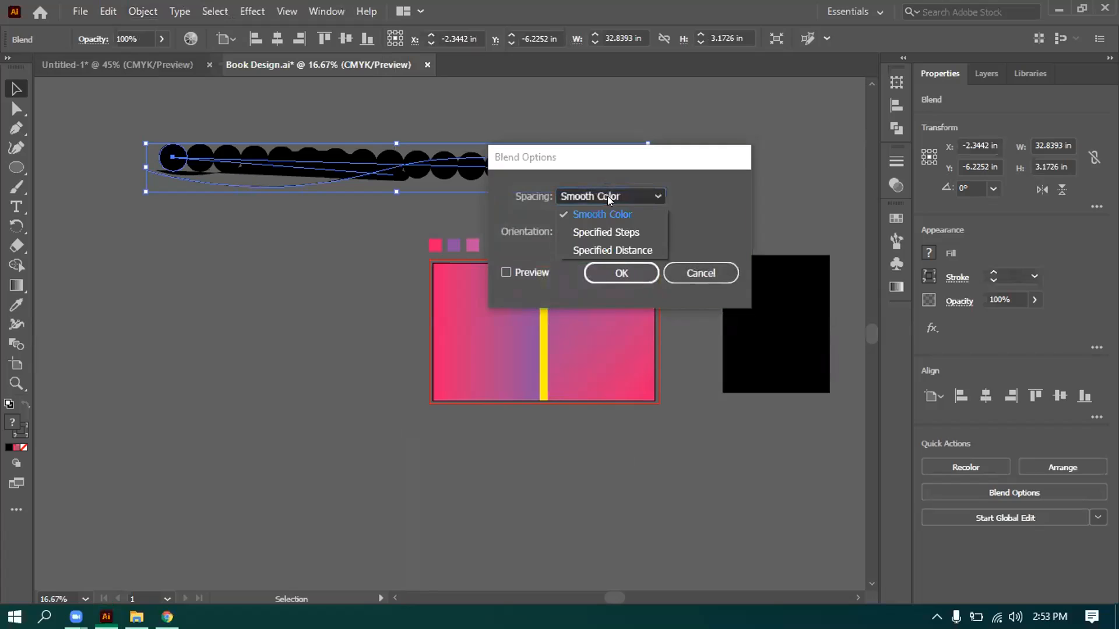
pyautogui.click(606, 231)
pyautogui.click(600, 235)
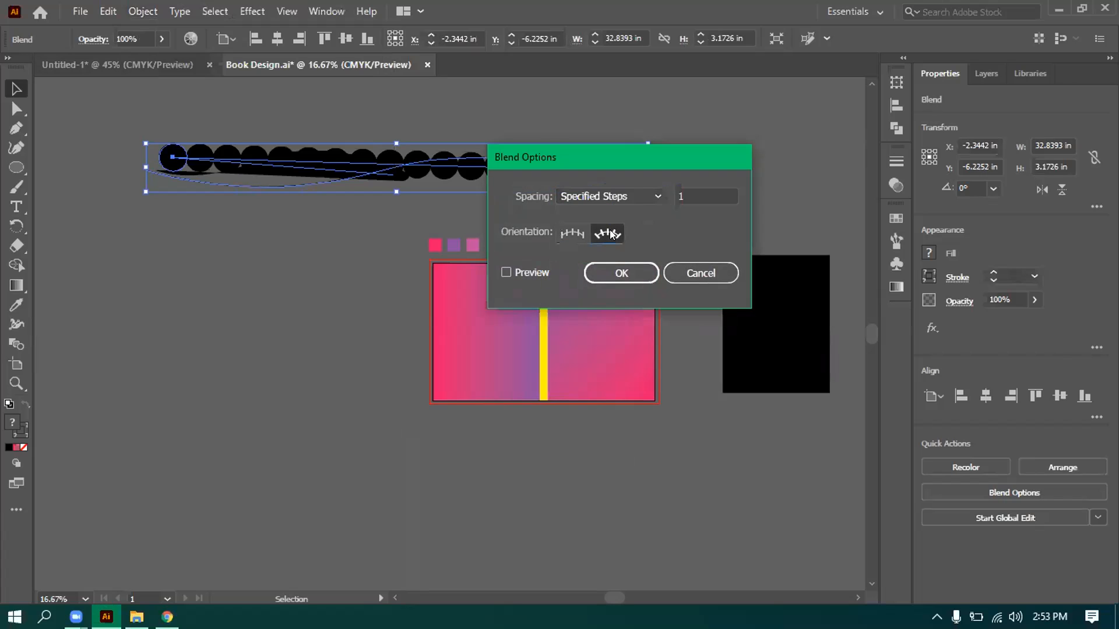
pyautogui.click(506, 274)
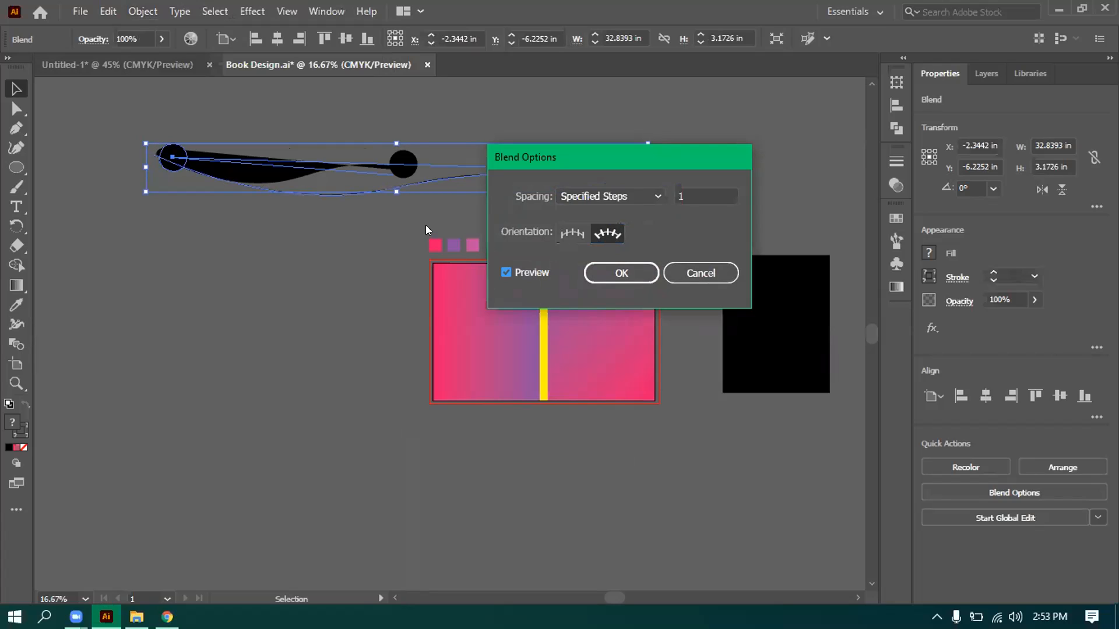
pyautogui.click(686, 274)
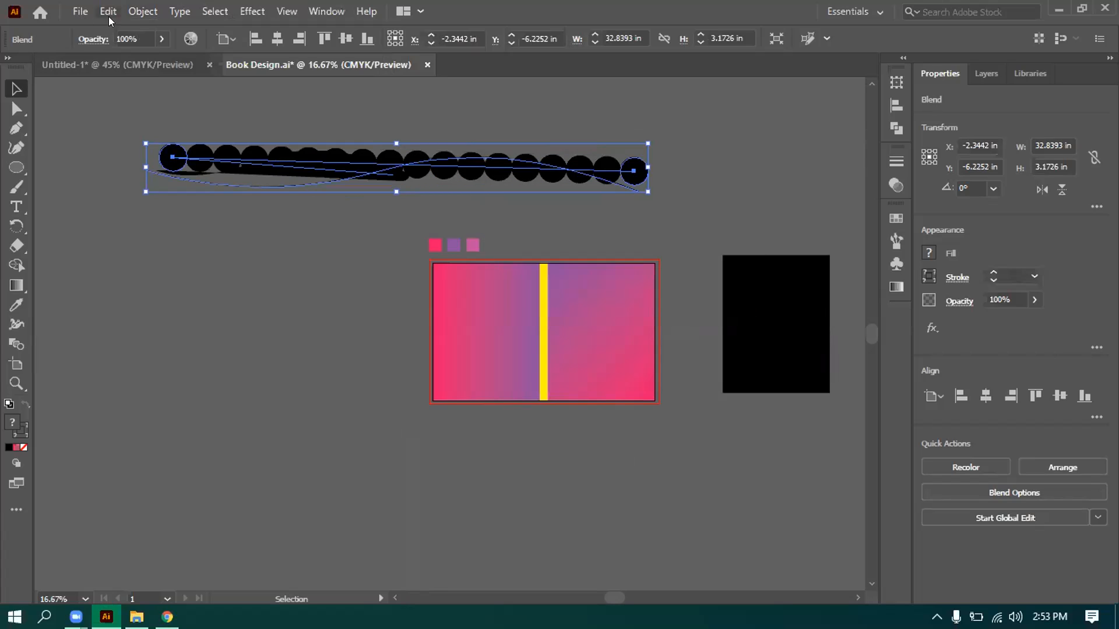
# Undo the blend so the two circles and the wavy path are separate objects again.
pyautogui.click(143, 11)
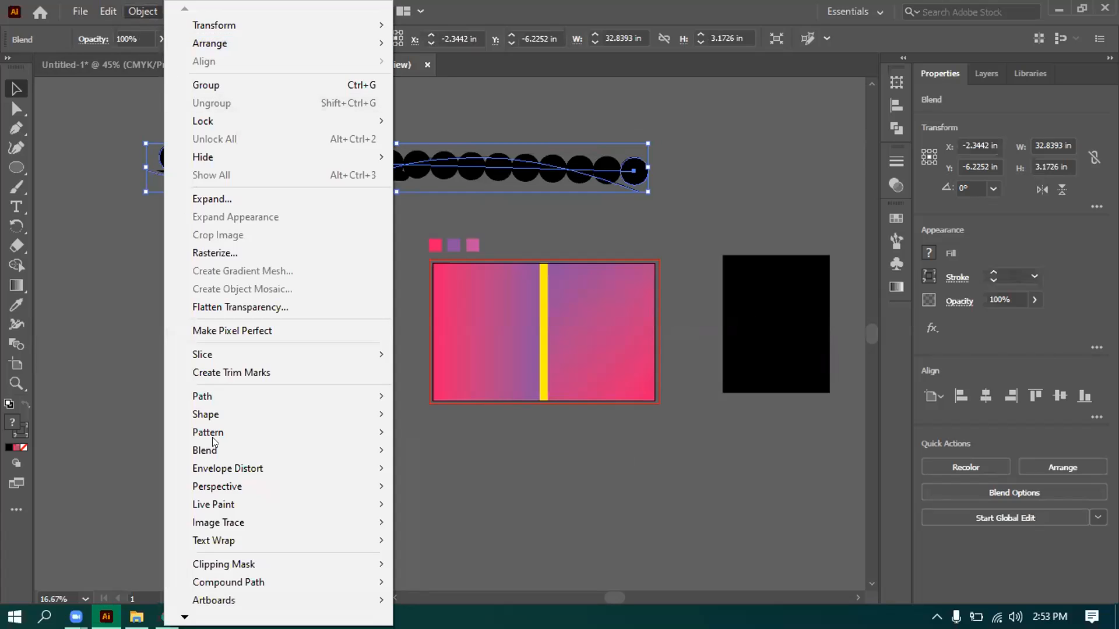
pyautogui.moveTo(283, 449)
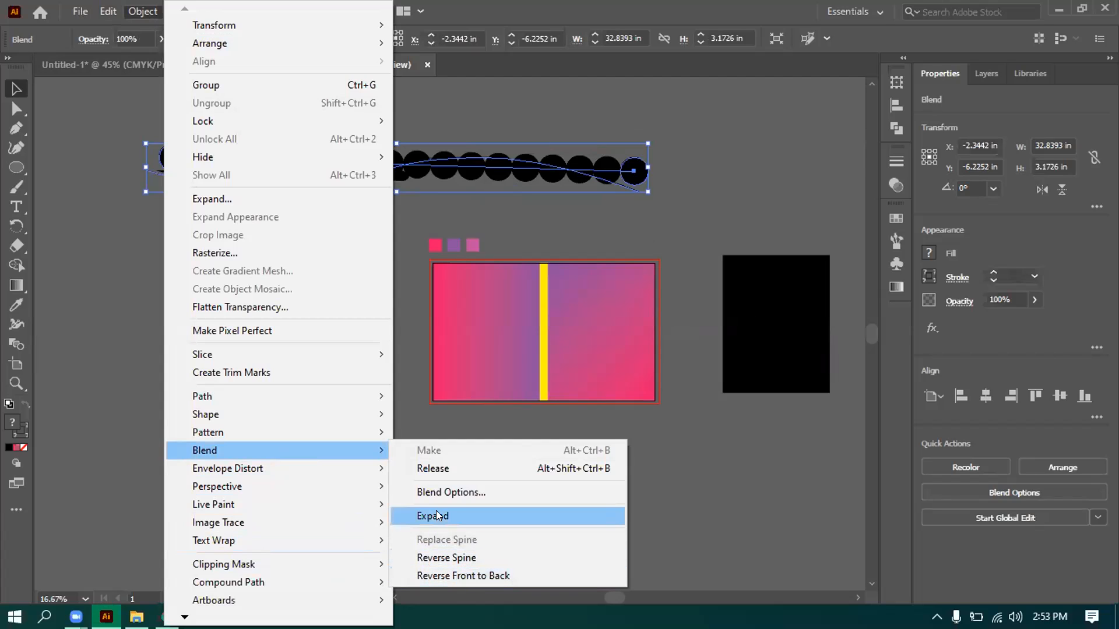
pyautogui.click(686, 159)
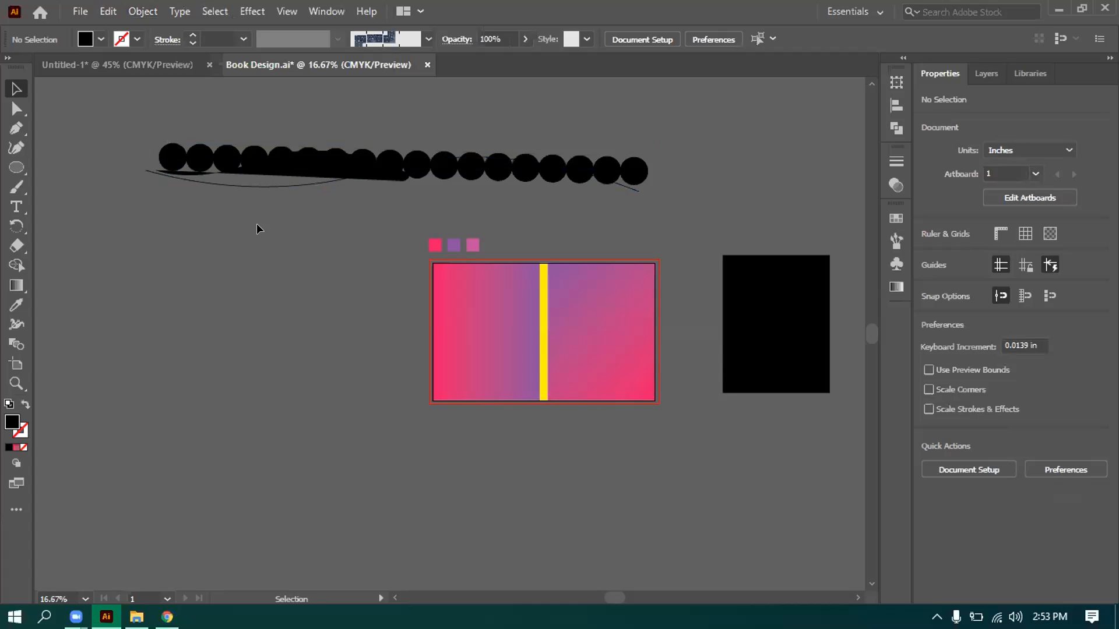
pyautogui.hotkey('ctrl', 'z')
pyautogui.hotkey('ctrl', 'z')
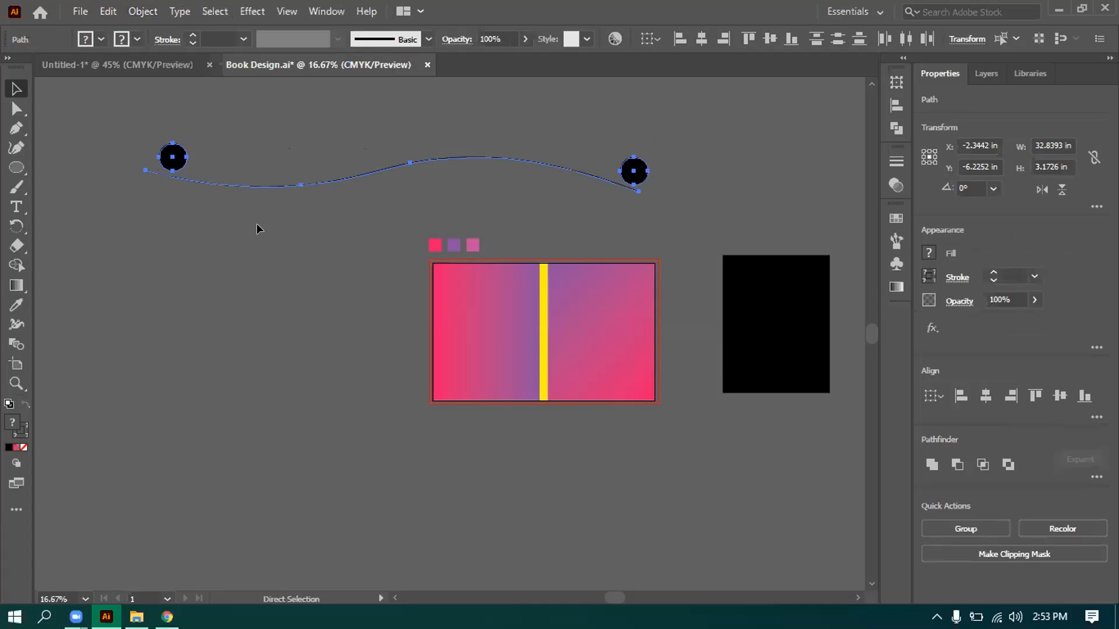
# Place the second circle by the wavy path's right end and blend only the two circles.
pyautogui.click(173, 156)
pyautogui.moveTo(173, 156); pyautogui.dragTo(639, 166)
pyautogui.click(171, 157)
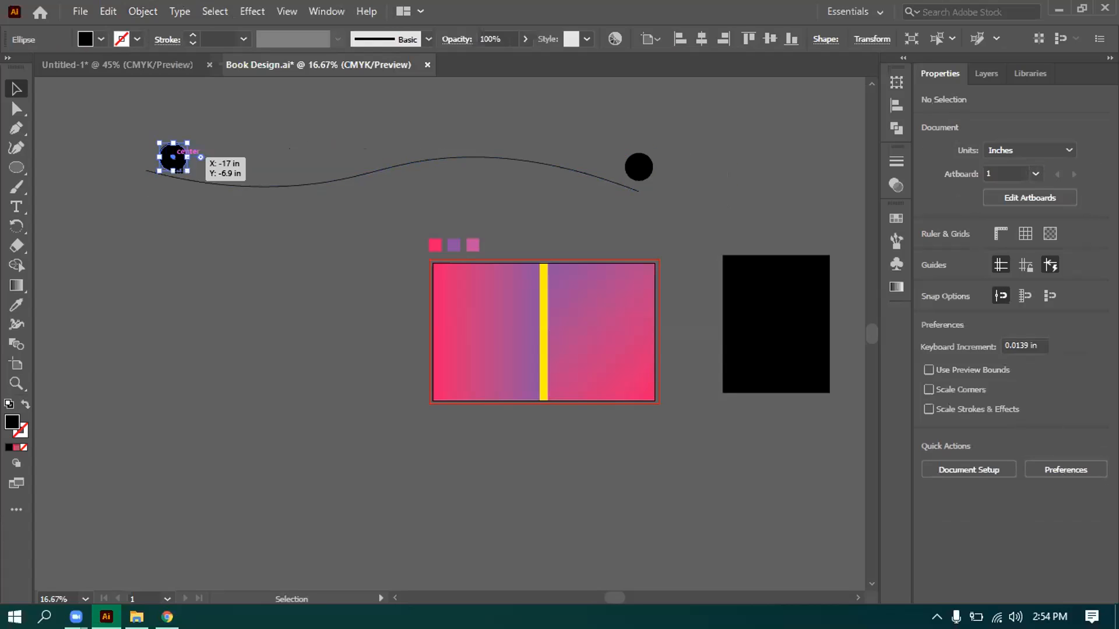
pyautogui.keyDown('shift'); pyautogui.click(639, 167); pyautogui.keyUp('shift')
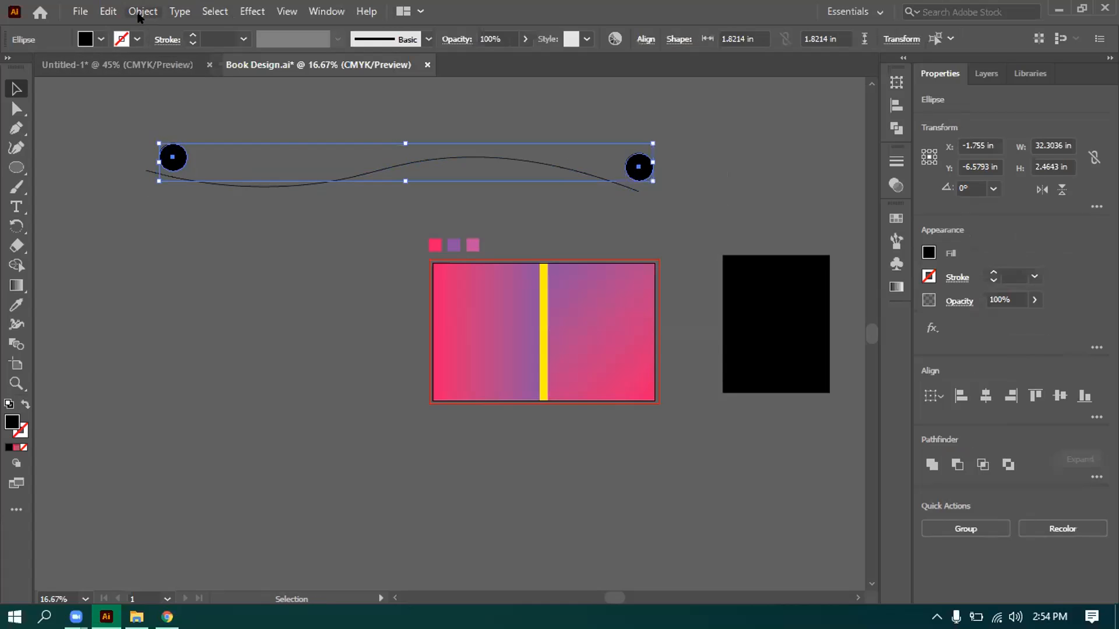
pyautogui.click(142, 11)
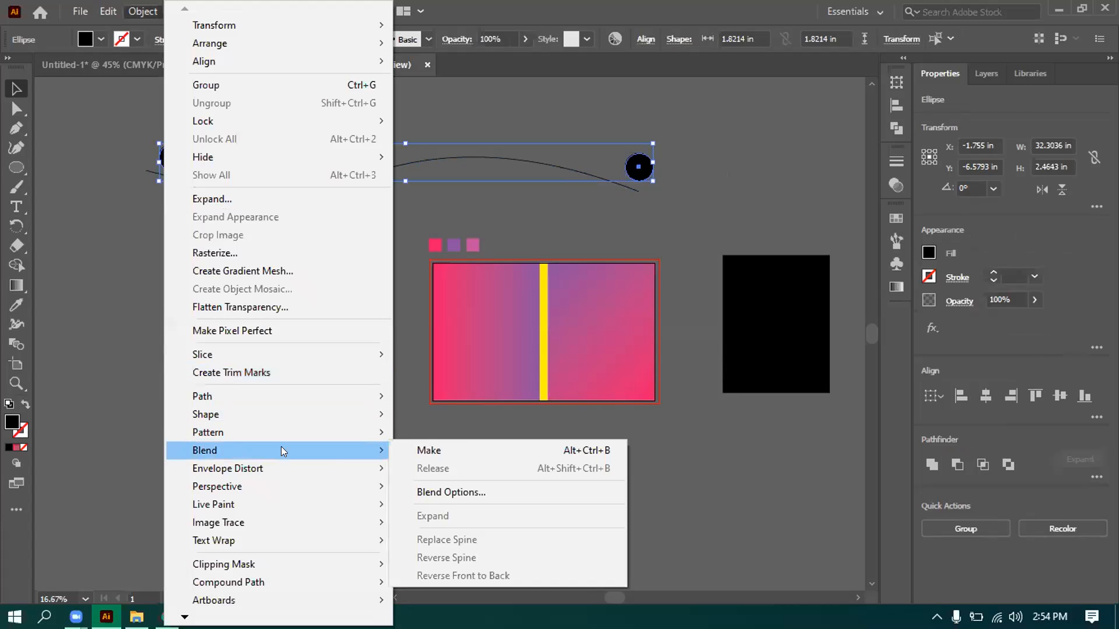
pyautogui.click(453, 449)
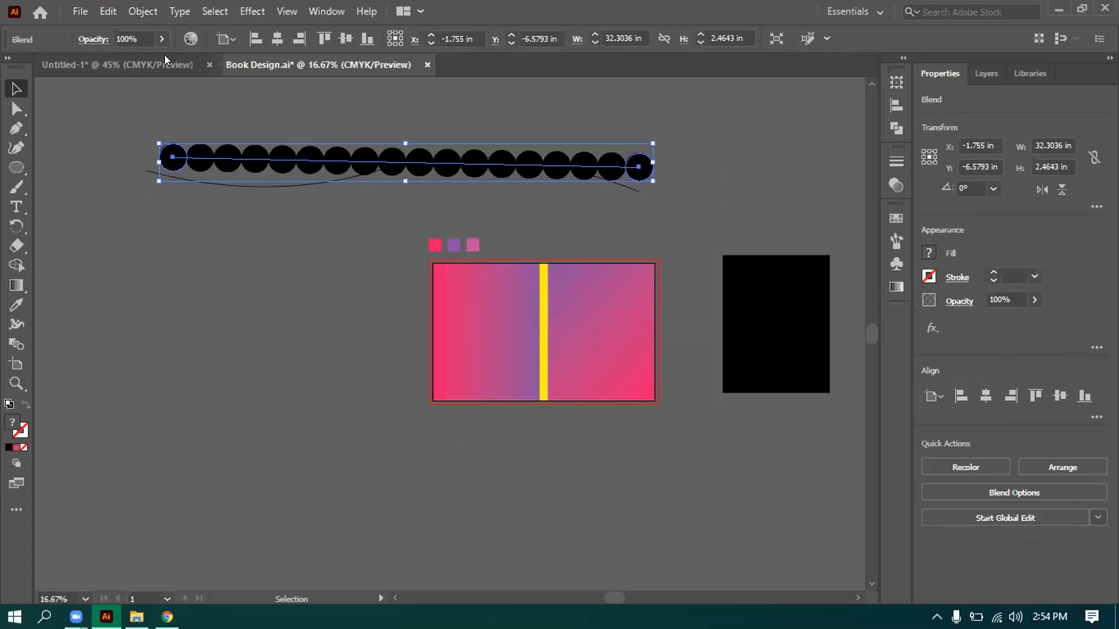
# Set the circle blend's spacing to 8 specified steps.
pyautogui.click(142, 11)
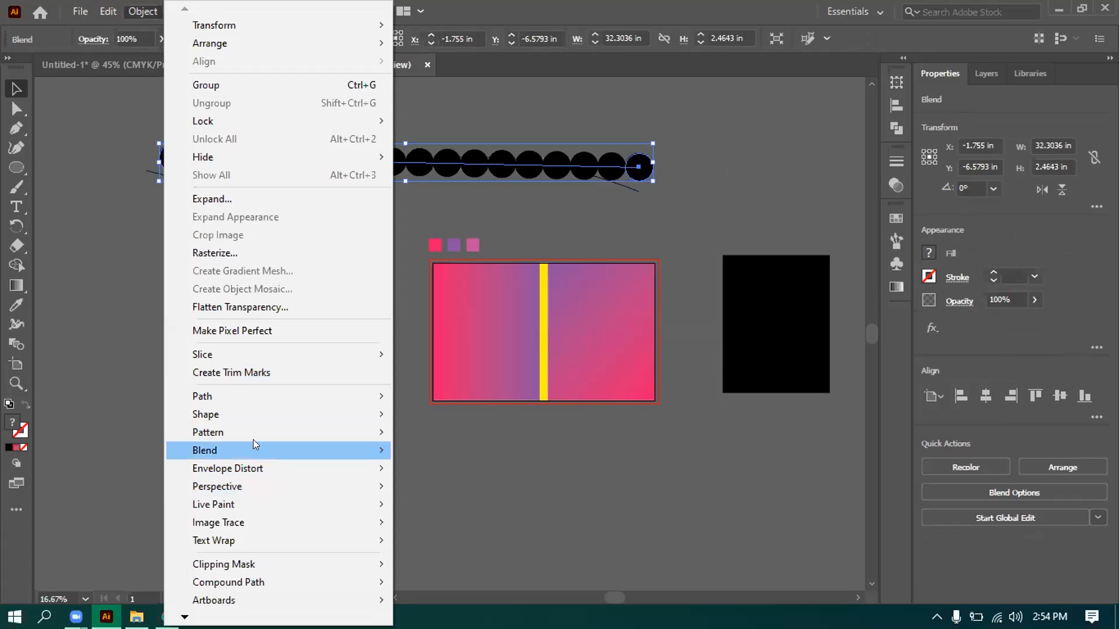
pyautogui.moveTo(253, 446)
pyautogui.click(448, 493)
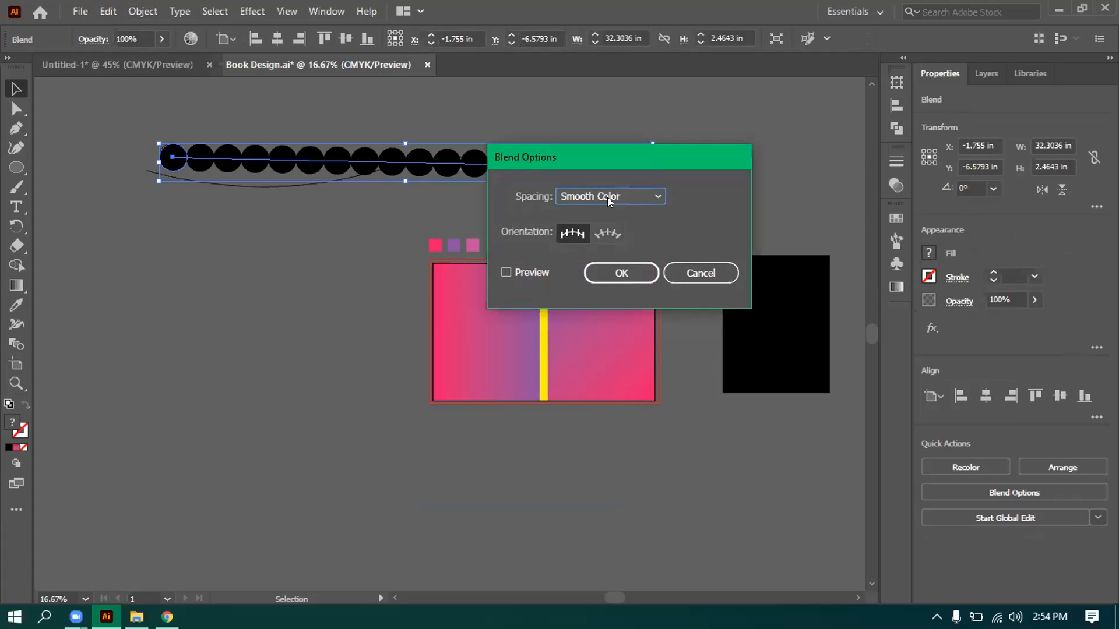
pyautogui.click(607, 197)
pyautogui.click(611, 232)
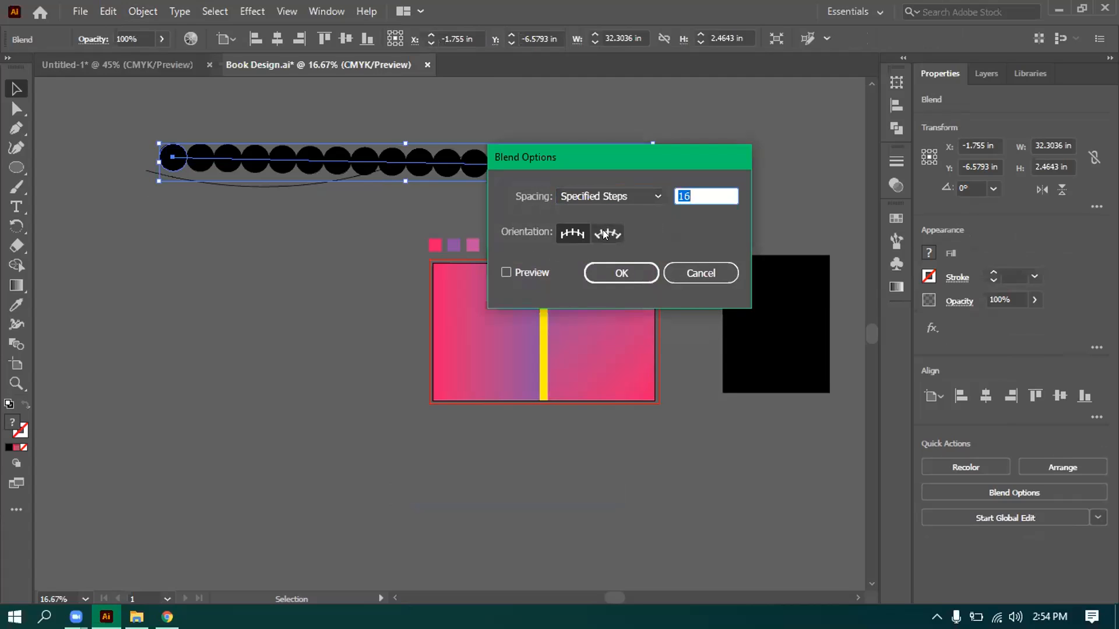
pyautogui.write('8')
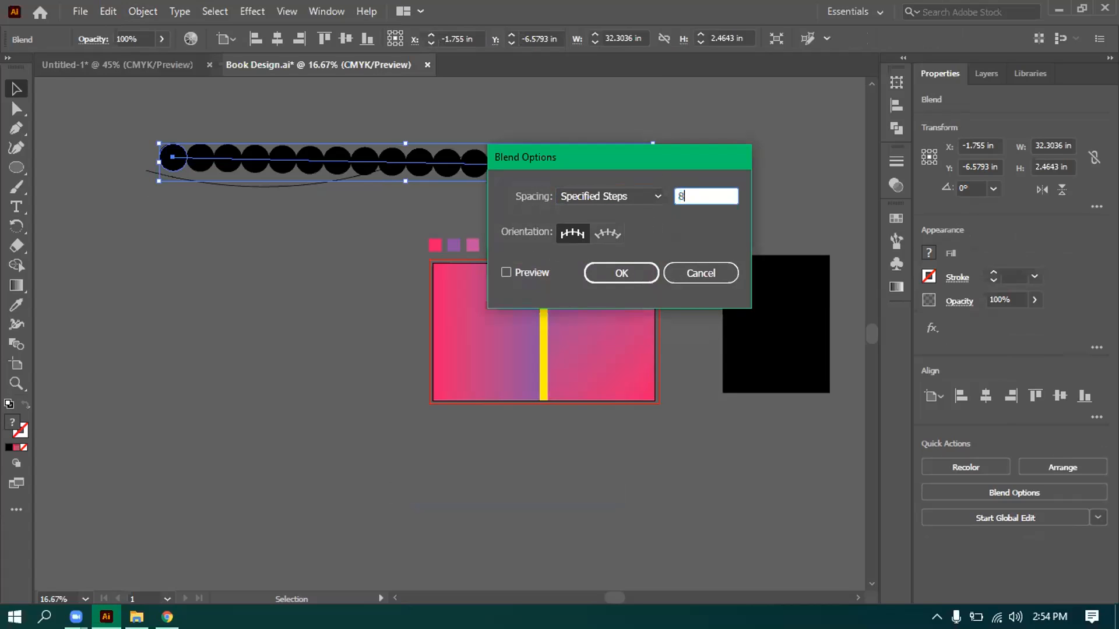
pyautogui.press('Tab')
pyautogui.click(530, 265)
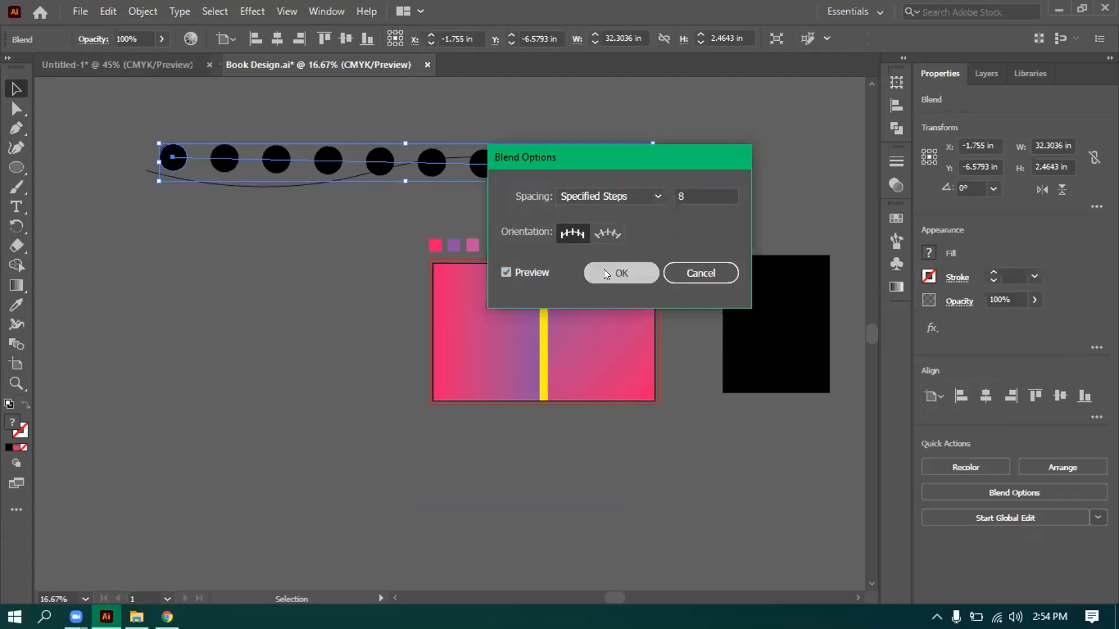
pyautogui.click(619, 272)
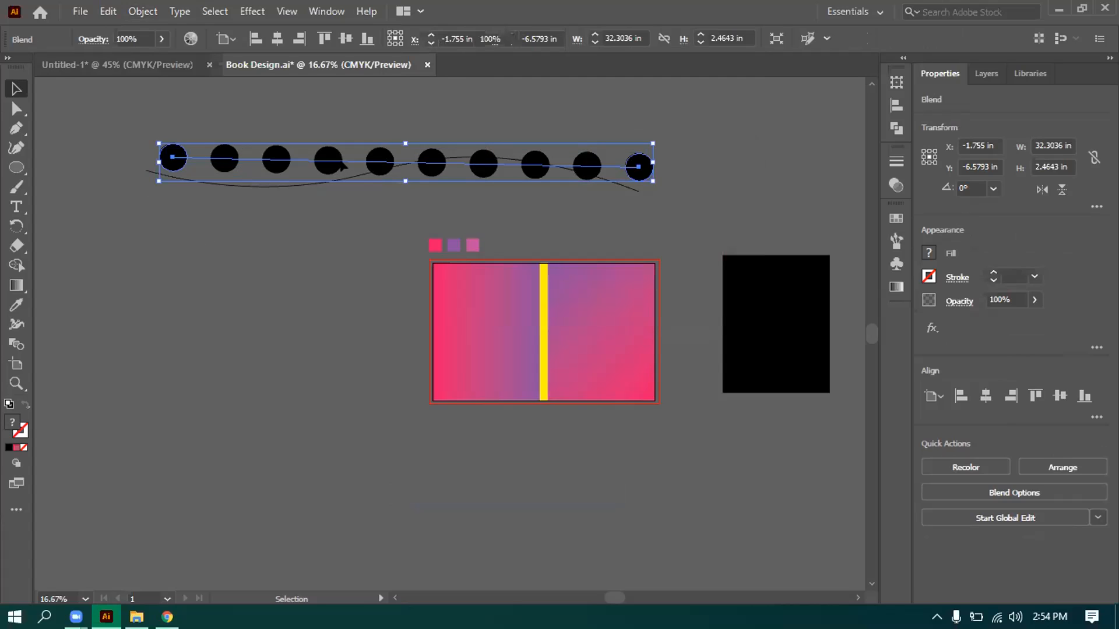
# Replace the circle blend's spine with the wavy path.
pyautogui.click(292, 242)
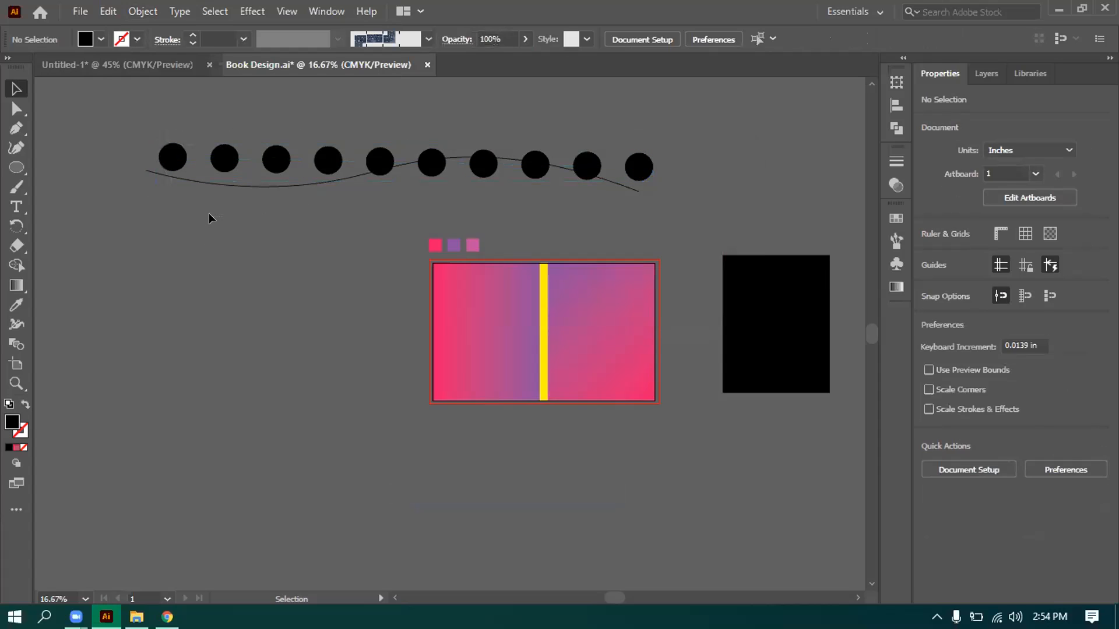
pyautogui.click(218, 186)
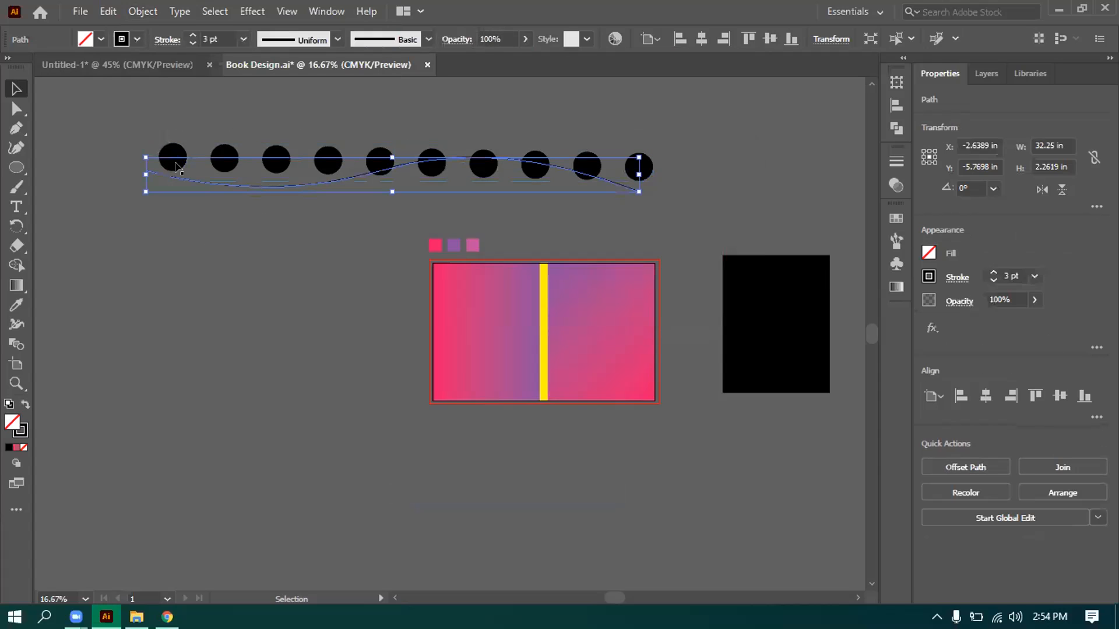
pyautogui.moveTo(261, 221); pyautogui.dragTo(147, 134)
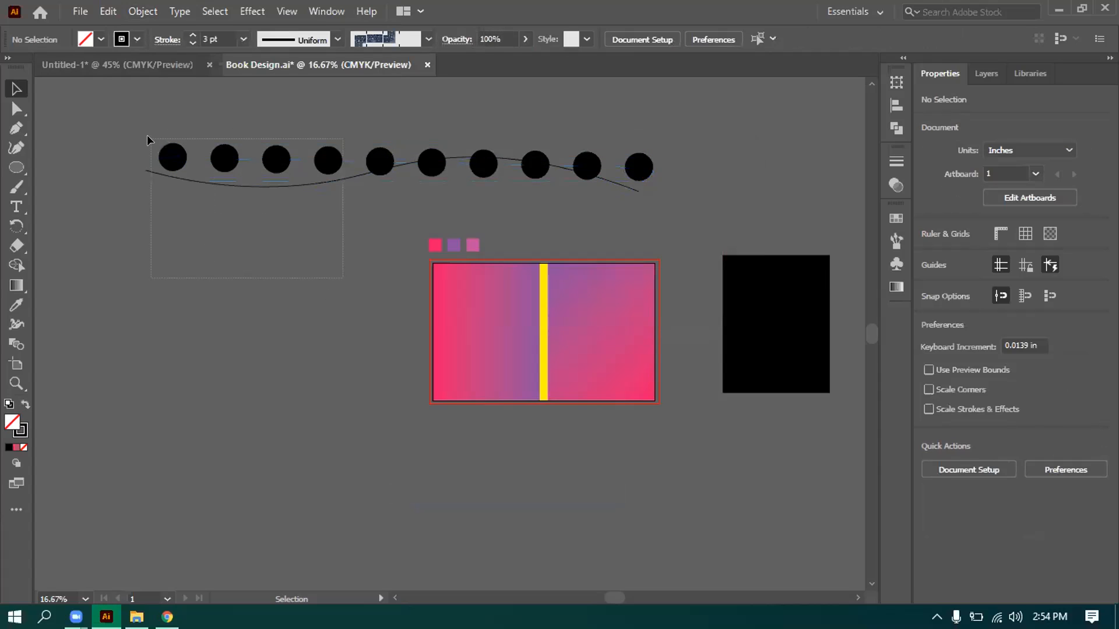
pyautogui.click(140, 11)
pyautogui.moveTo(250, 449)
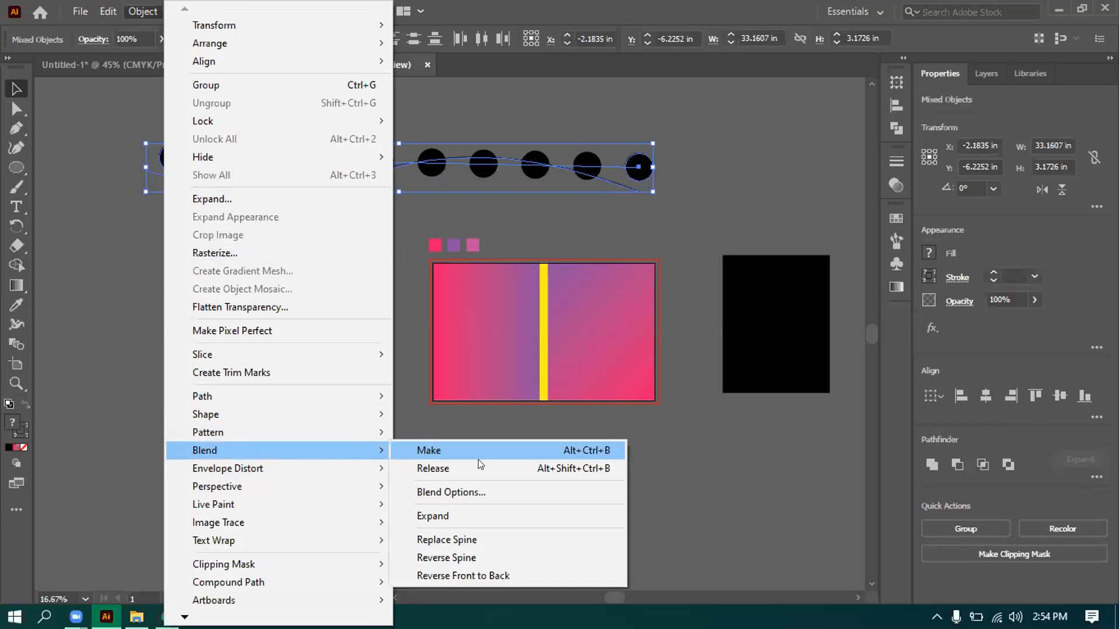
pyautogui.click(464, 540)
pyautogui.click(250, 362)
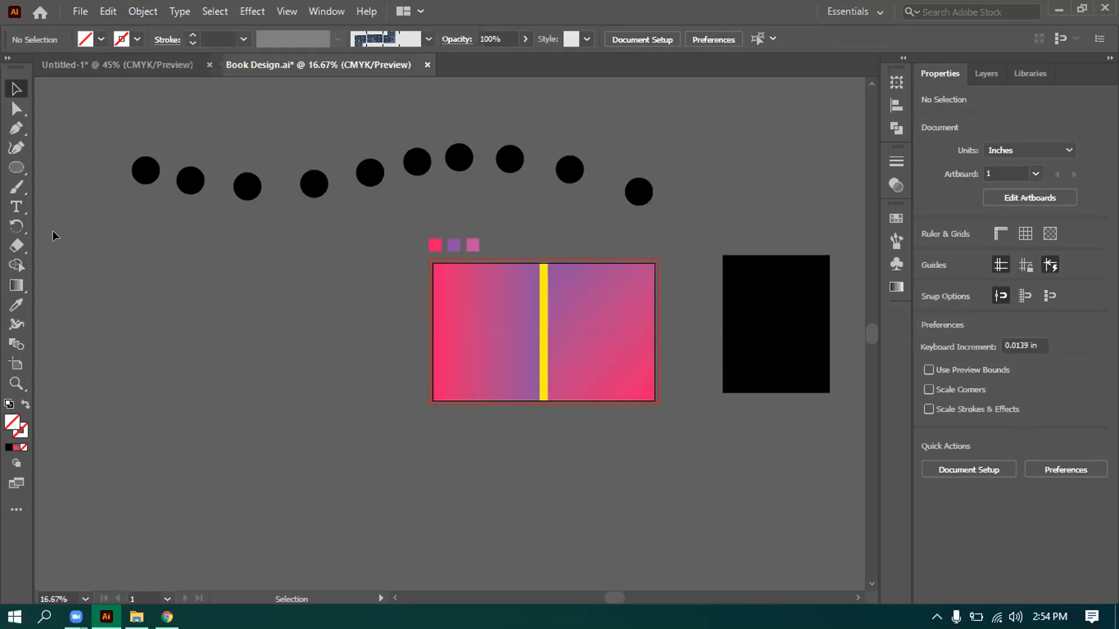
# Delete the remaining white tooth shapes from the skull in the Book cover document.
pyautogui.scroll(1, 661, 162)
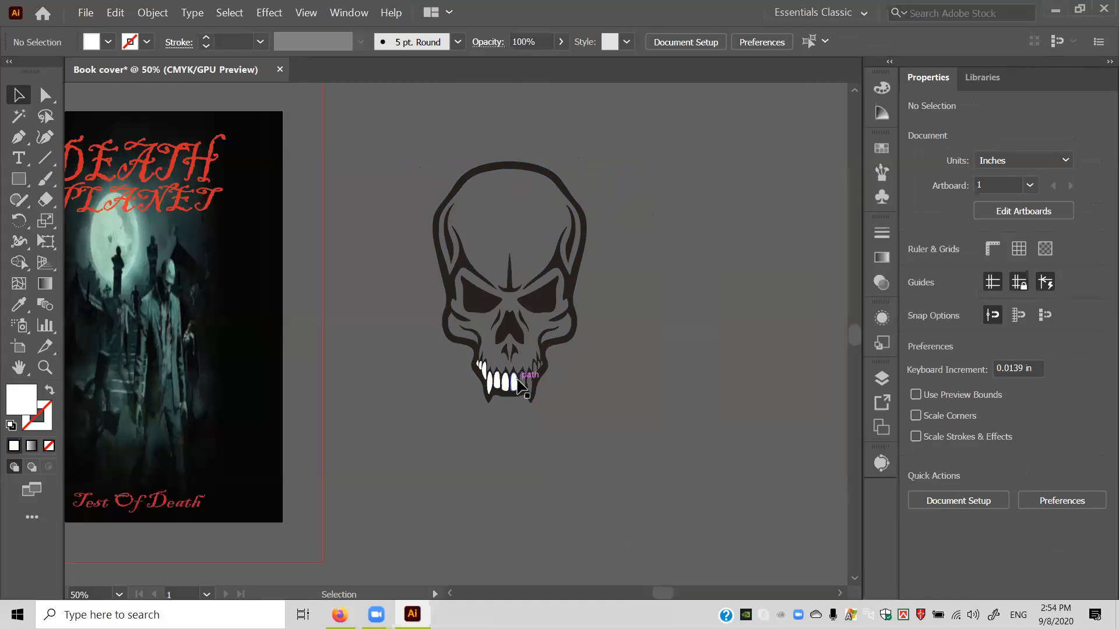
pyautogui.click(515, 381)
pyautogui.press('Delete')
pyautogui.click(506, 383)
pyautogui.press('Delete')
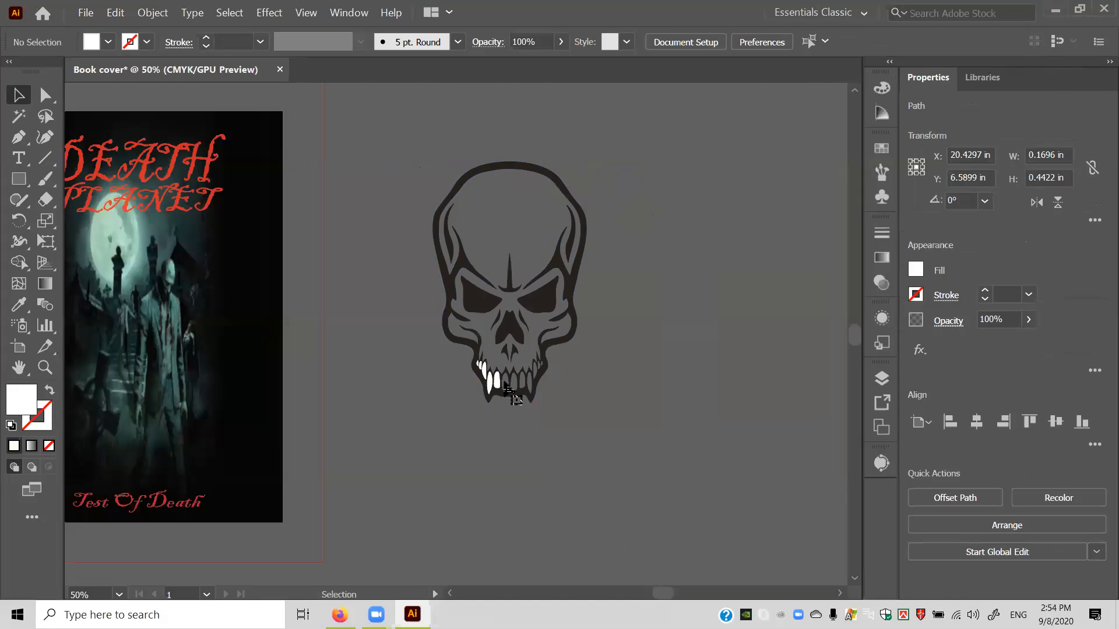
pyautogui.click(497, 382)
pyautogui.press('Delete')
pyautogui.click(489, 378)
pyautogui.press('Delete')
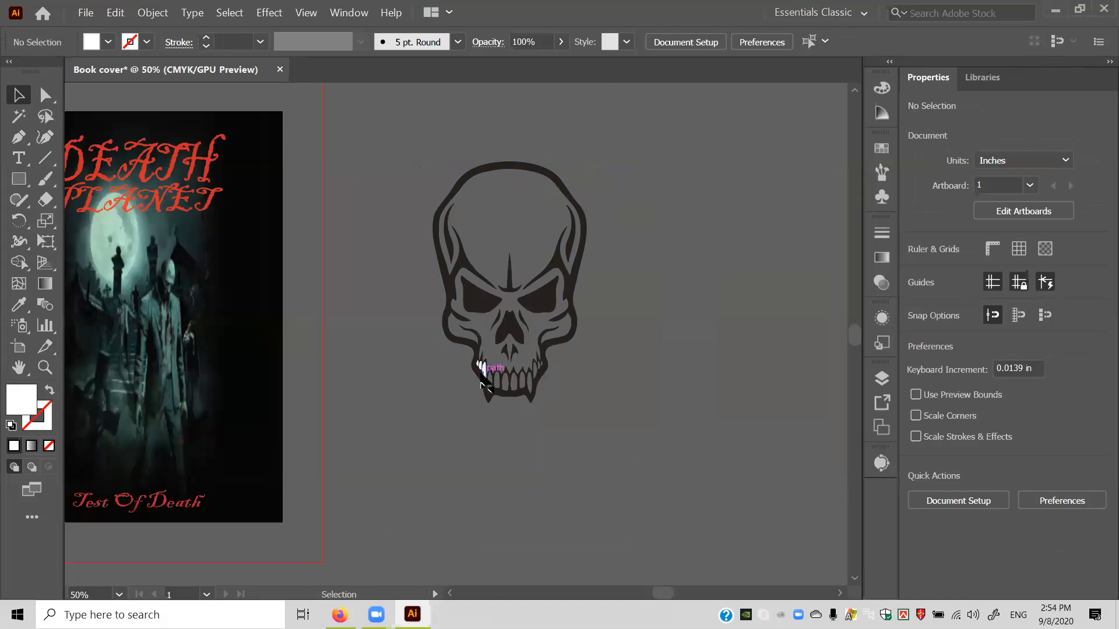
pyautogui.click(483, 370)
# Group all the remaining dark shapes of the skull.
pyautogui.moveTo(658, 445); pyautogui.dragTo(556, 365)
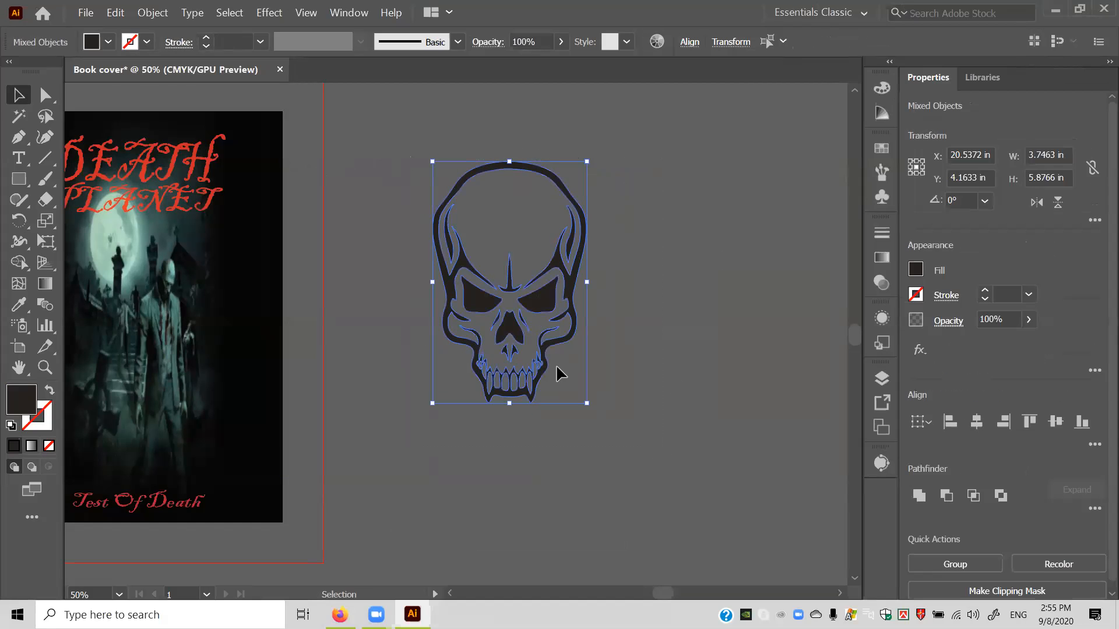
pyautogui.rightClick(549, 365)
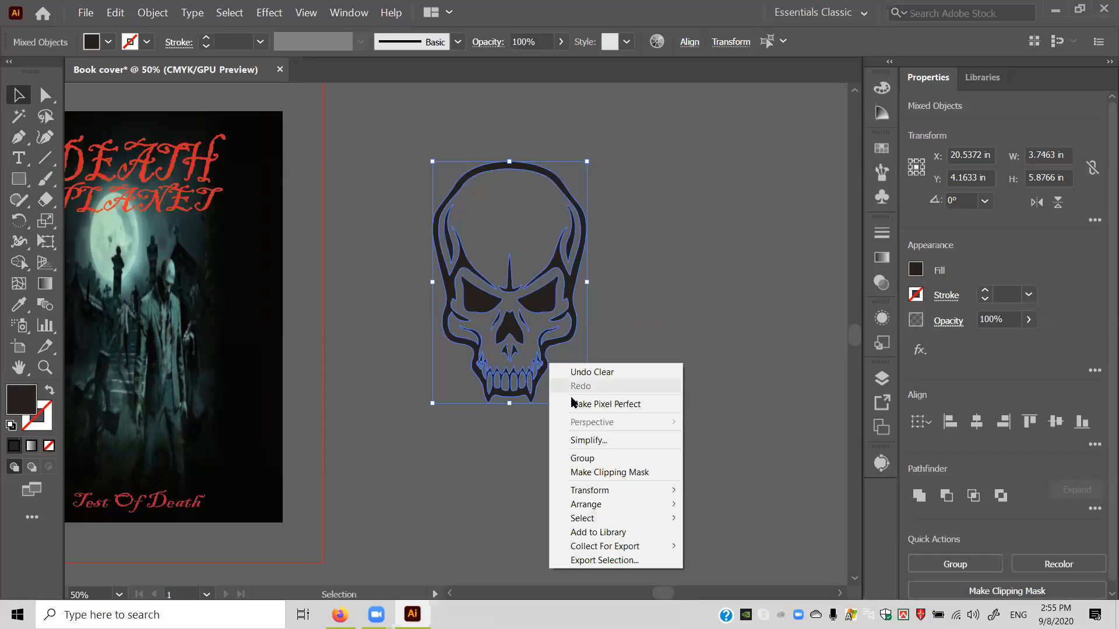
pyautogui.click(599, 458)
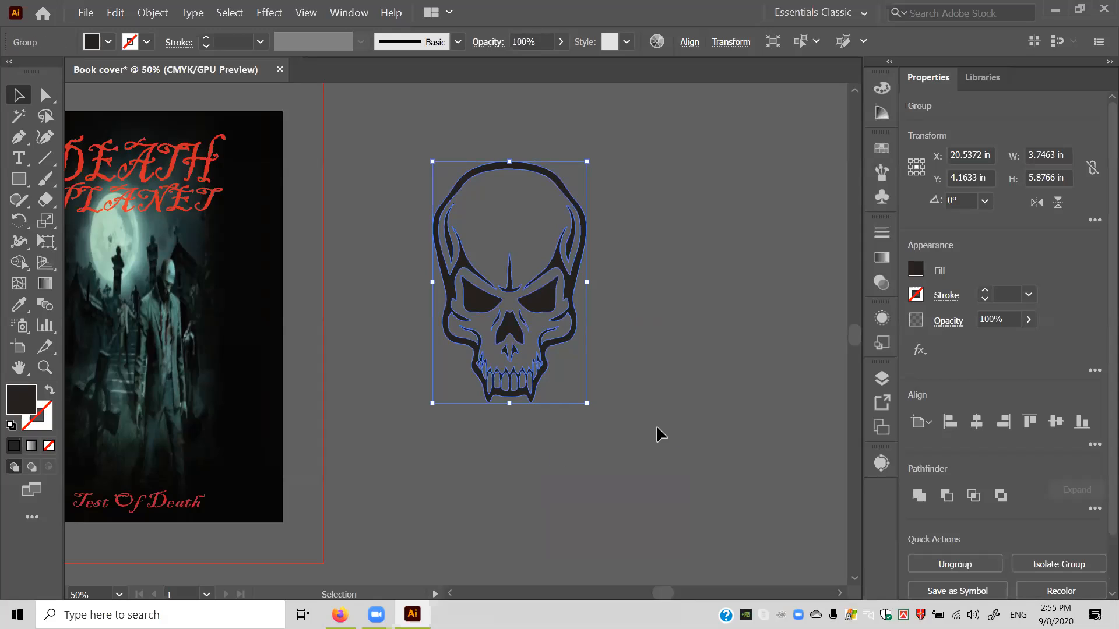
# Add a point text on the skull's forehead in the Forte font at 91 pt.
pyautogui.click(680, 411)
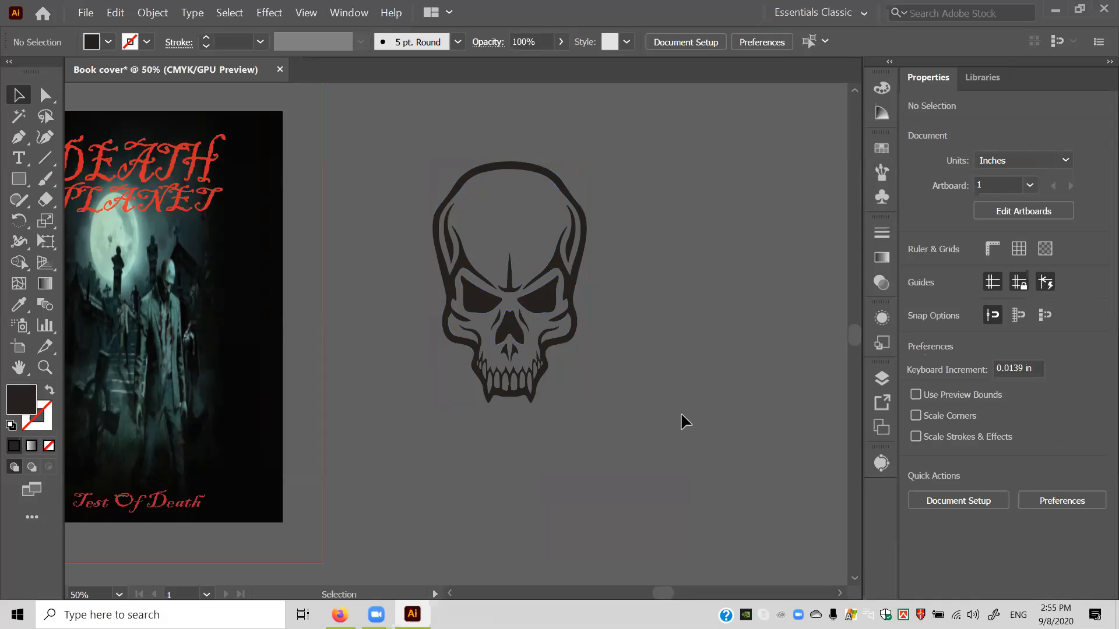
pyautogui.click(536, 370)
pyautogui.click(548, 445)
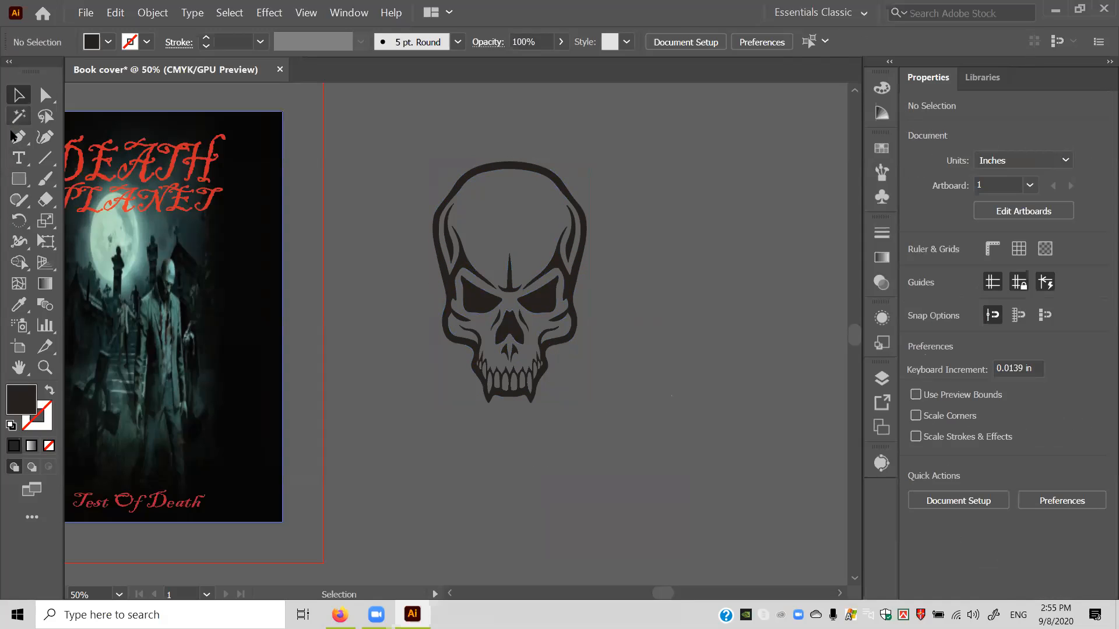
pyautogui.click(19, 158)
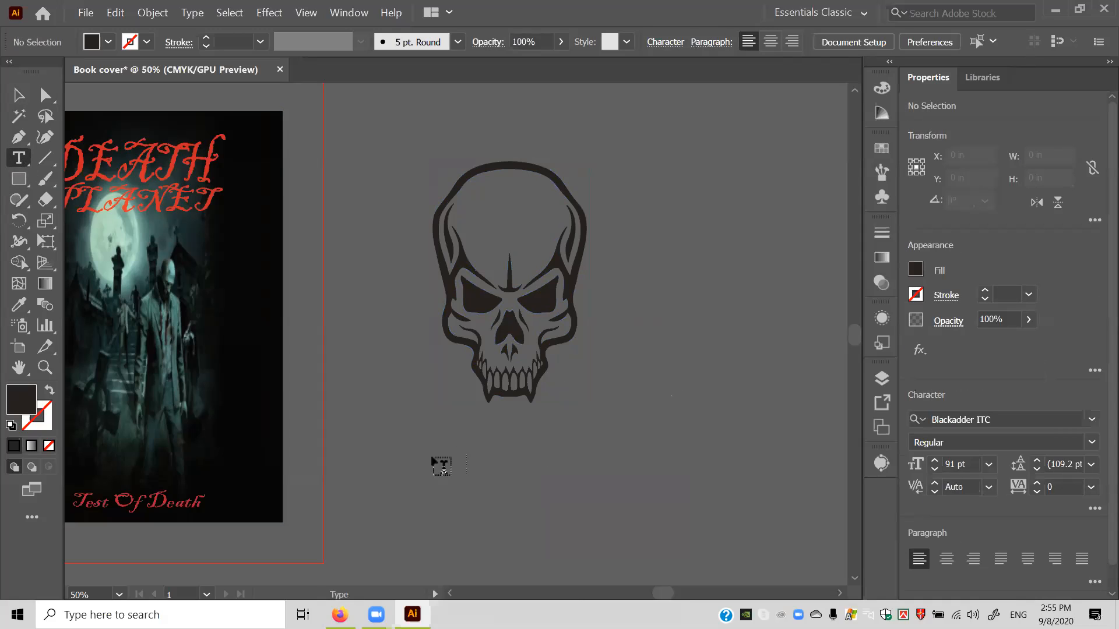
pyautogui.click(484, 203)
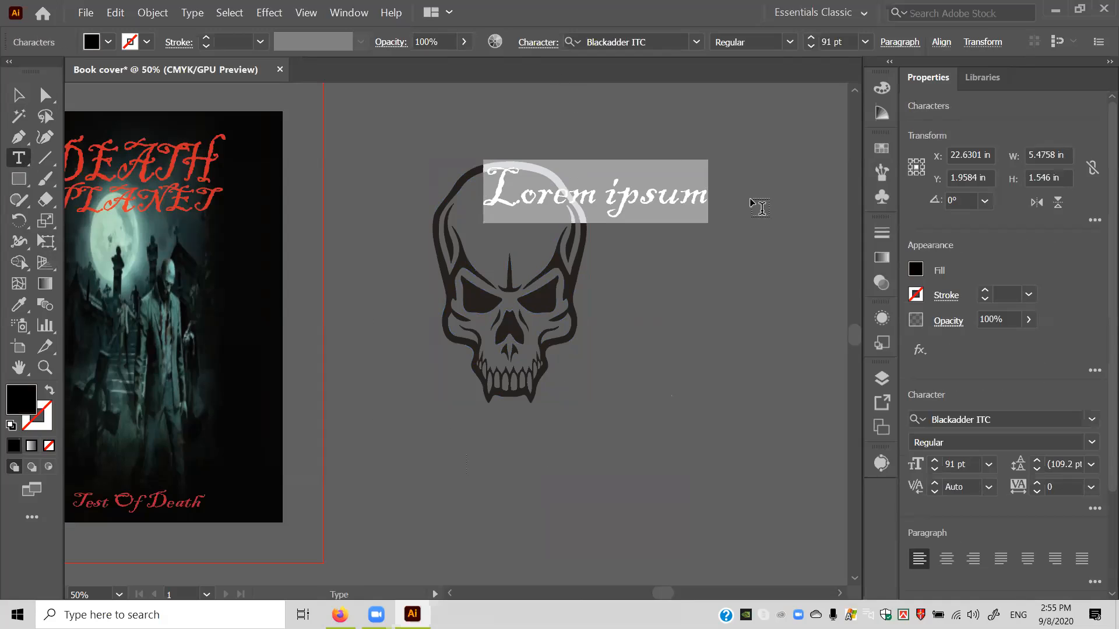
pyautogui.click(696, 42)
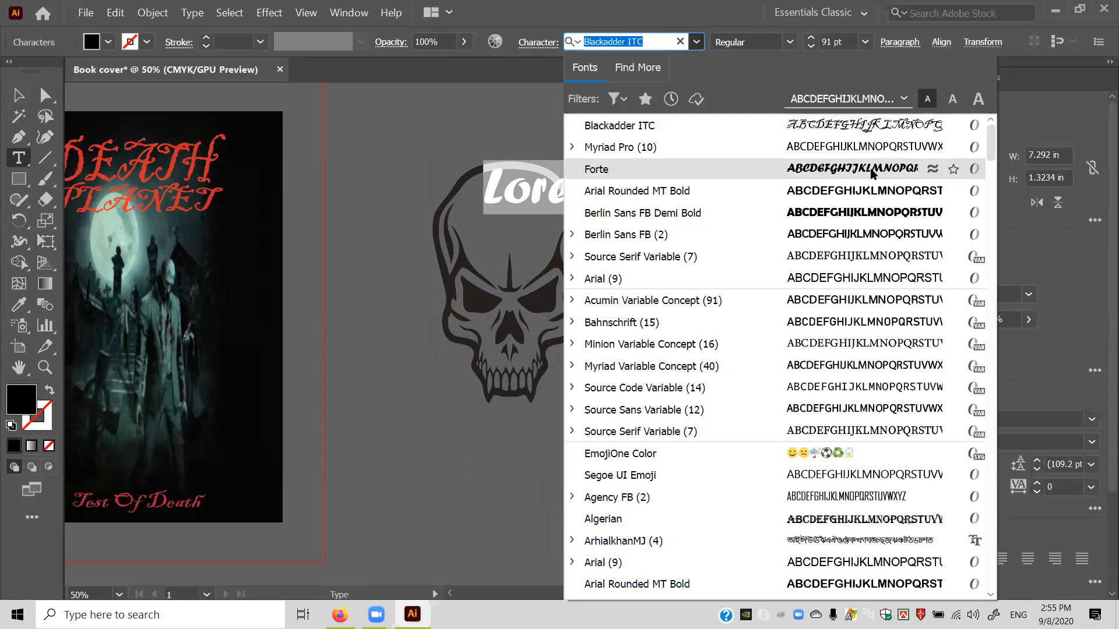
pyautogui.click(890, 169)
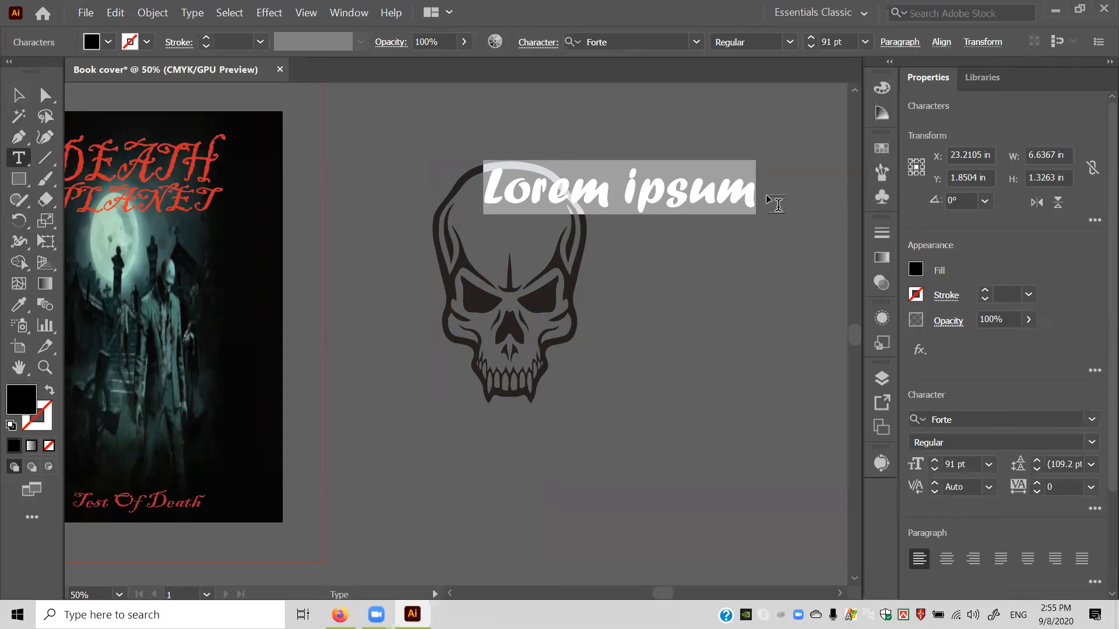
# Replace the placeholder text with a capital M.
pyautogui.moveTo(753, 189); pyautogui.dragTo(429, 213)
pyautogui.press('BackSpace')
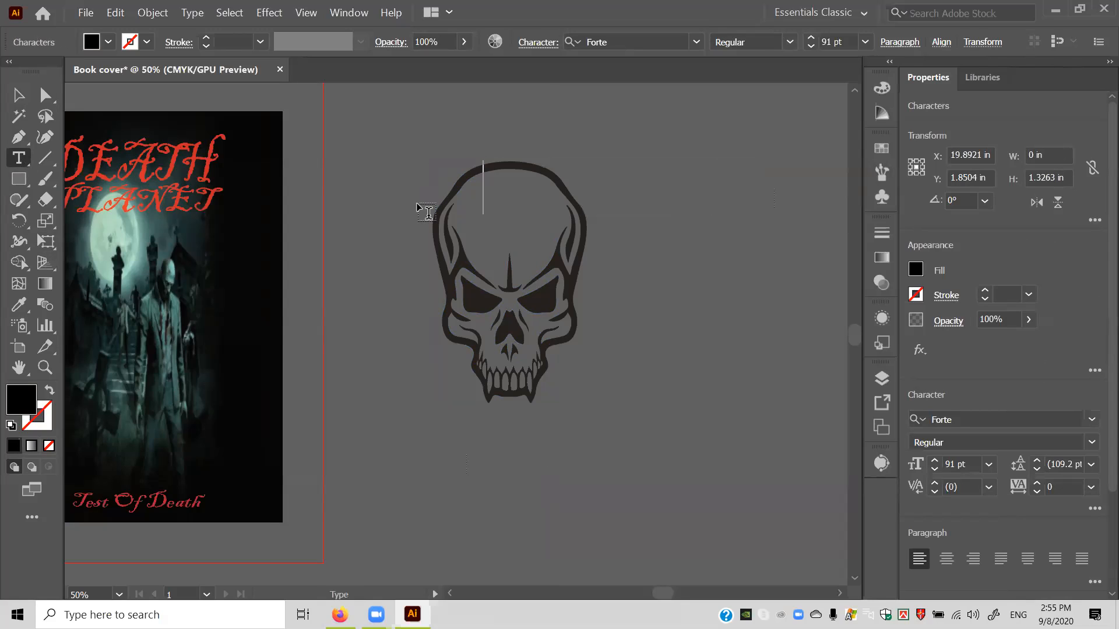
pyautogui.write('m')
pyautogui.press('BackSpace')
pyautogui.write('M')
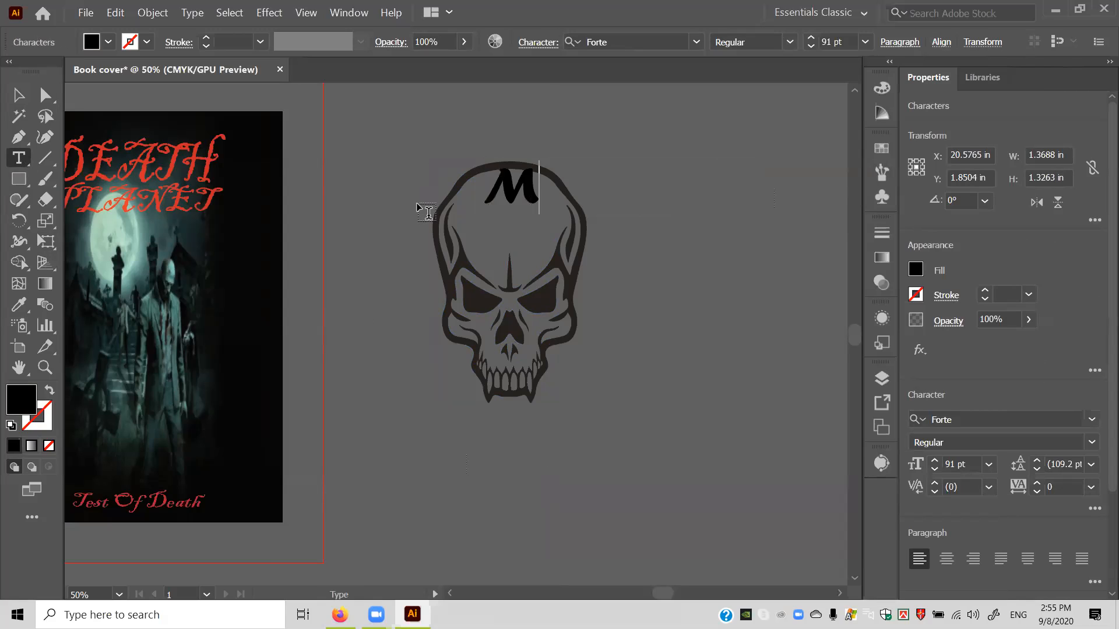
pyautogui.press('Escape')
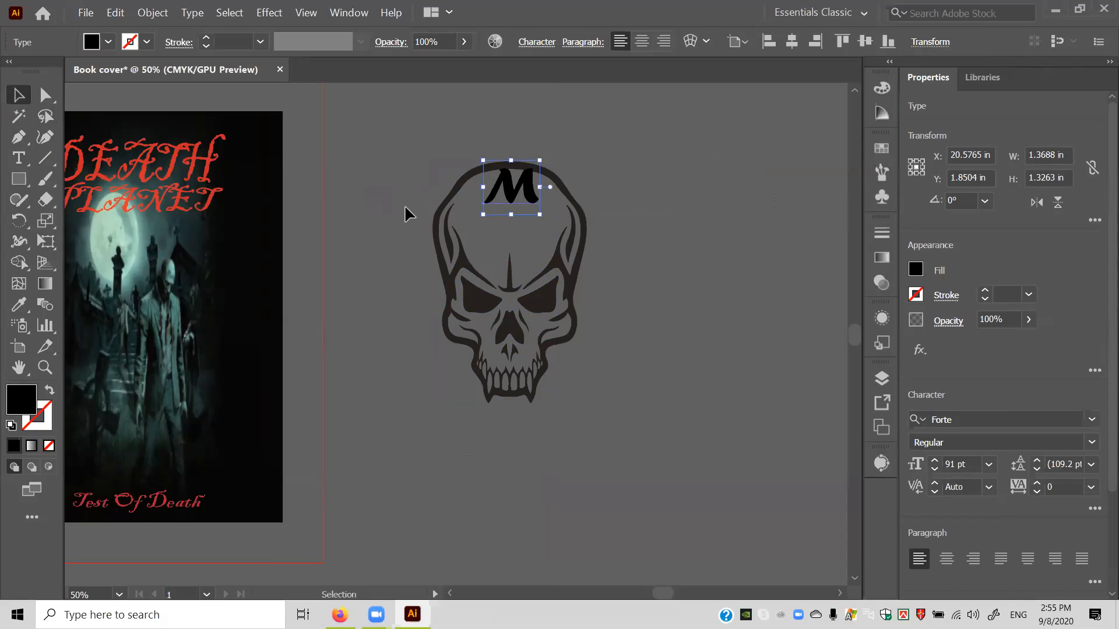
# Position the M in the middle of the skull's forehead.
pyautogui.moveTo(509, 201)
pyautogui.mouseDown()
pyautogui.moveTo(508, 241)
pyautogui.moveTo(504, 220)
pyautogui.mouseUp()
pyautogui.click(695, 214)
pyautogui.click(720, 222)
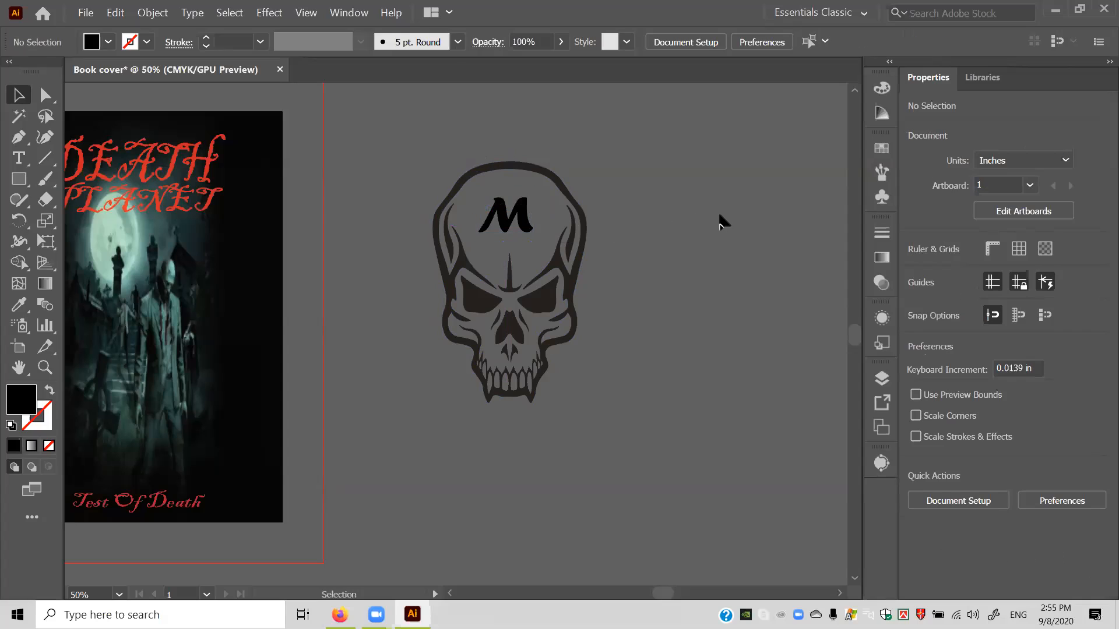
pyautogui.click(526, 225)
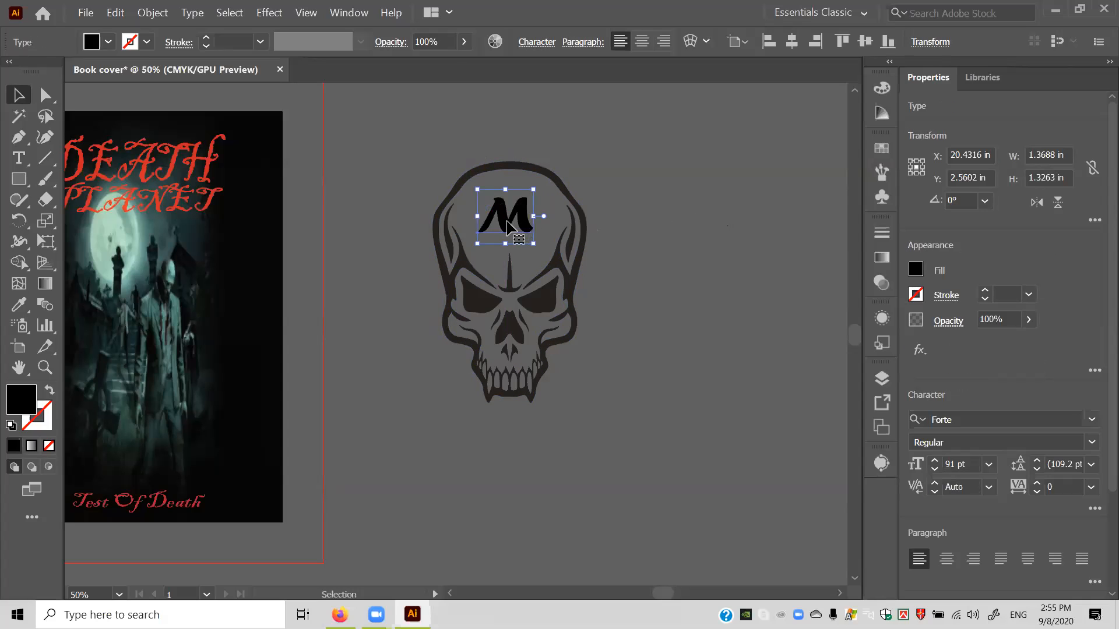
pyautogui.moveTo(506, 222); pyautogui.dragTo(509, 234)
pyautogui.click(727, 223)
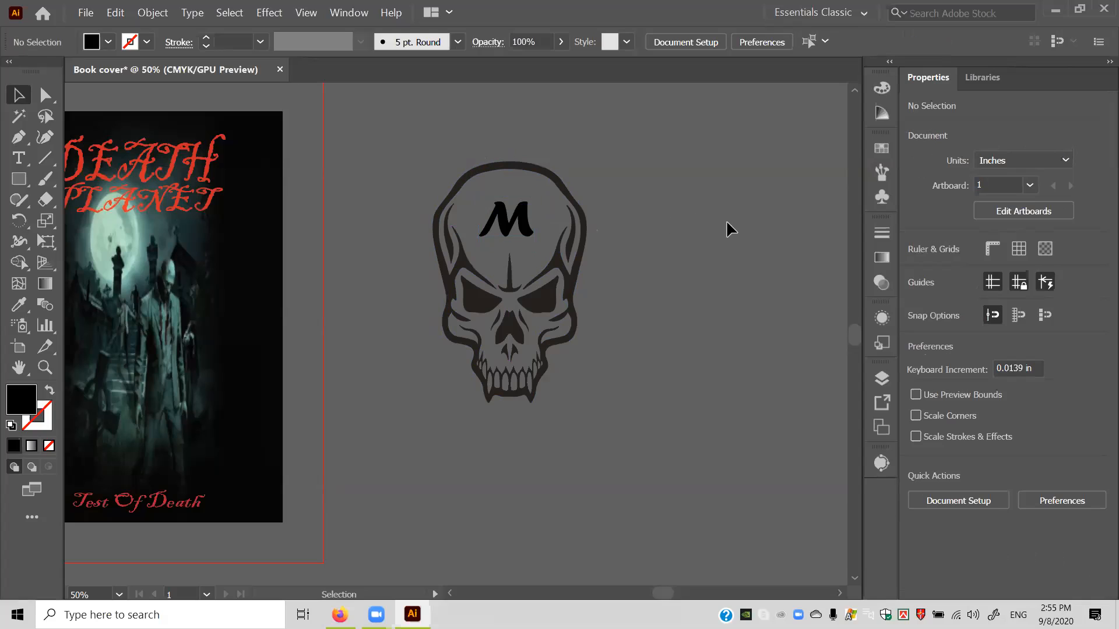
# Fill the M on the forehead with the bright red swatch.
pyautogui.click(526, 222)
pyautogui.click(107, 41)
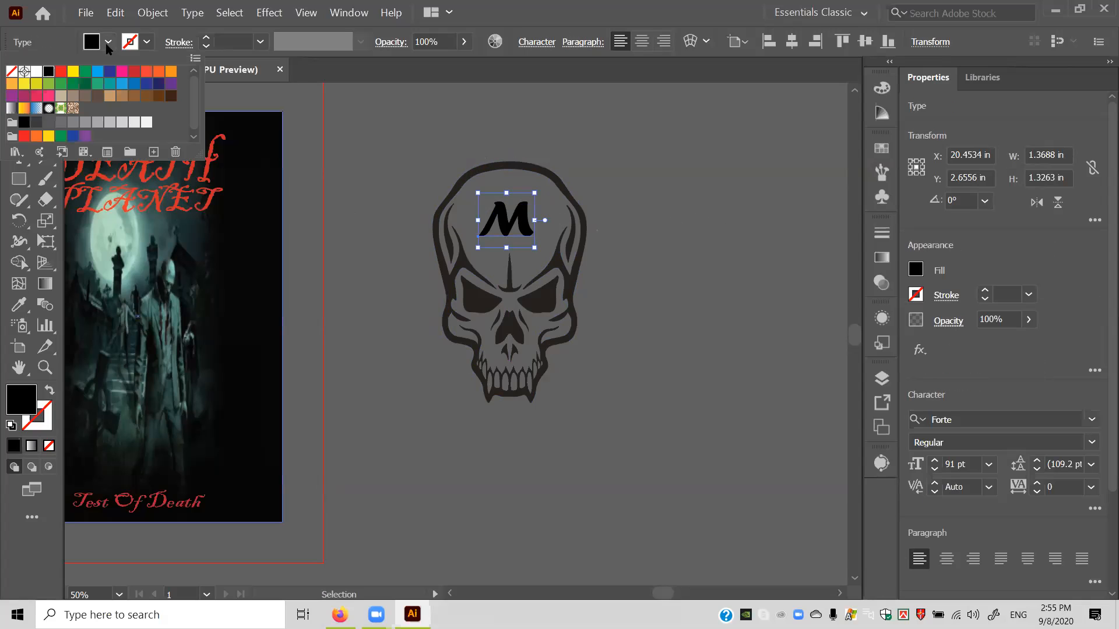
pyautogui.click(60, 72)
pyautogui.click(386, 106)
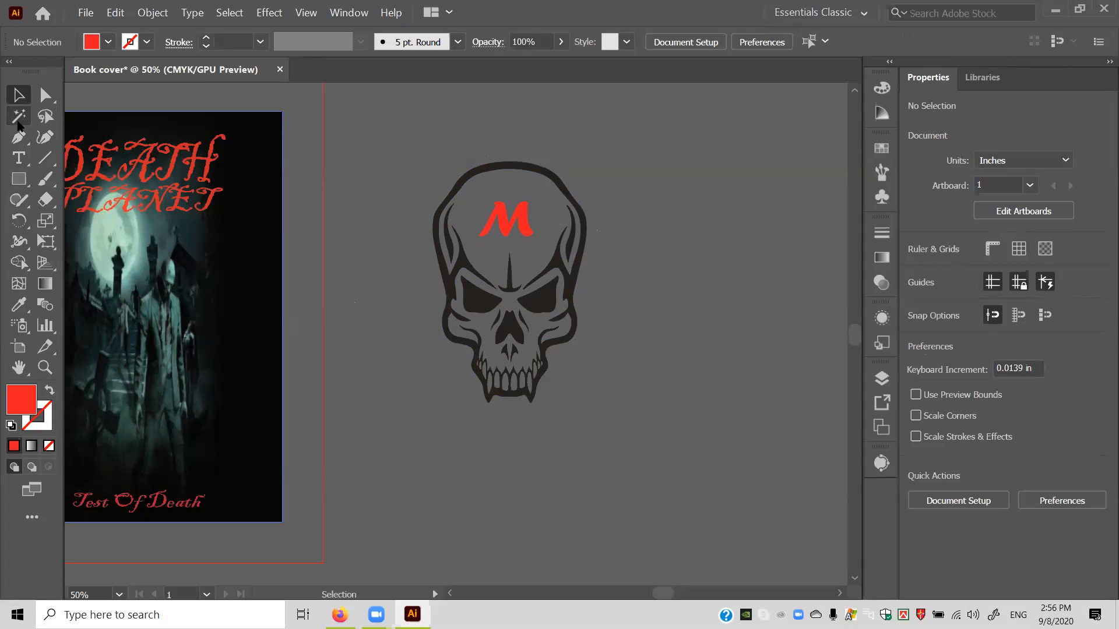
# Group the red M with the skull.
pyautogui.moveTo(369, 138); pyautogui.dragTo(701, 454)
pyautogui.rightClick(484, 301)
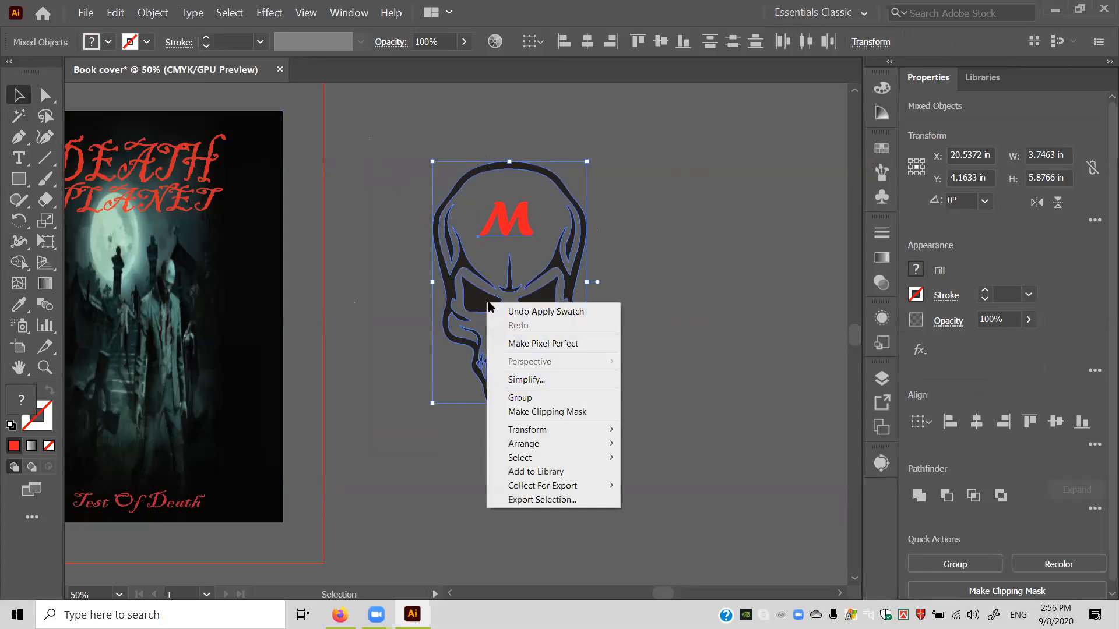
pyautogui.click(537, 391)
# Scale the skull group down to about 1.19 × 1.77 in and move it onto the lower part of the red spine.
pyautogui.hotkey('ctrl', '-')
pyautogui.hotkey('ctrl', '-')
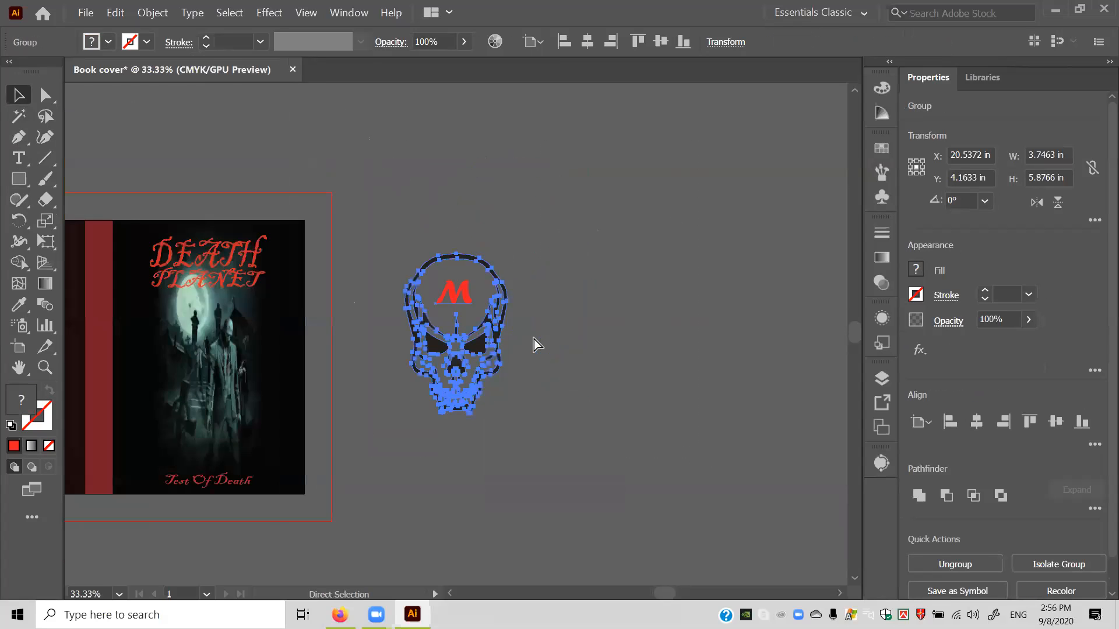
pyautogui.moveTo(494, 334); pyautogui.dragTo(432, 452)
pyautogui.hotkey('ctrl', '=')
pyautogui.hotkey('ctrl', '=')
pyautogui.hotkey('ctrl', '=')
pyautogui.hotkey('ctrl', '=')
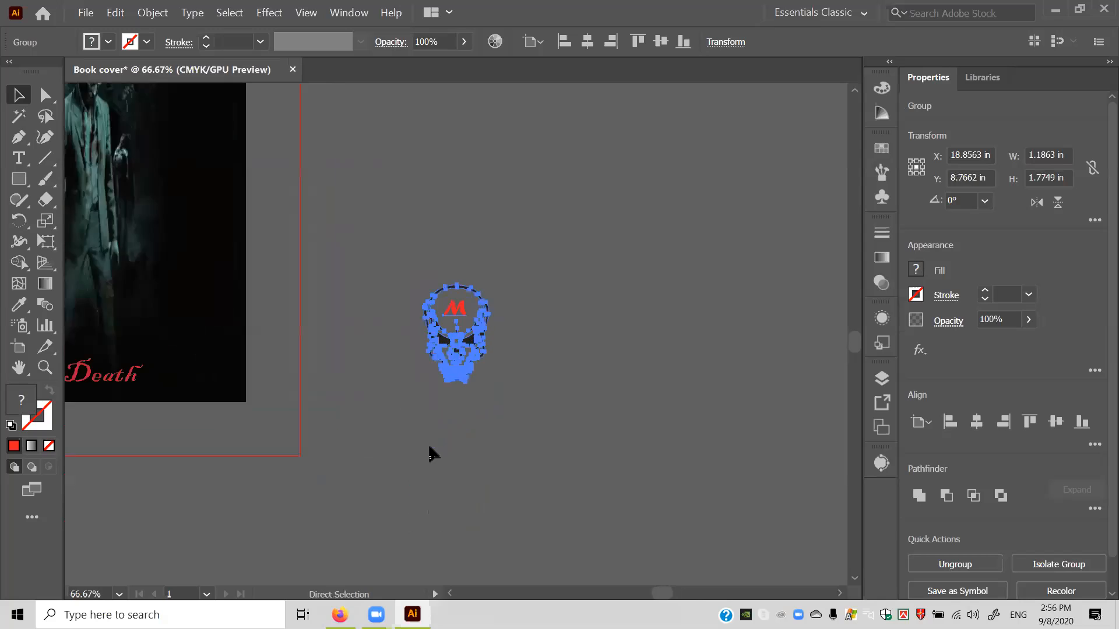
pyautogui.moveTo(393, 446); pyautogui.dragTo(730, 392)
pyautogui.moveTo(795, 290); pyautogui.dragTo(337, 290)
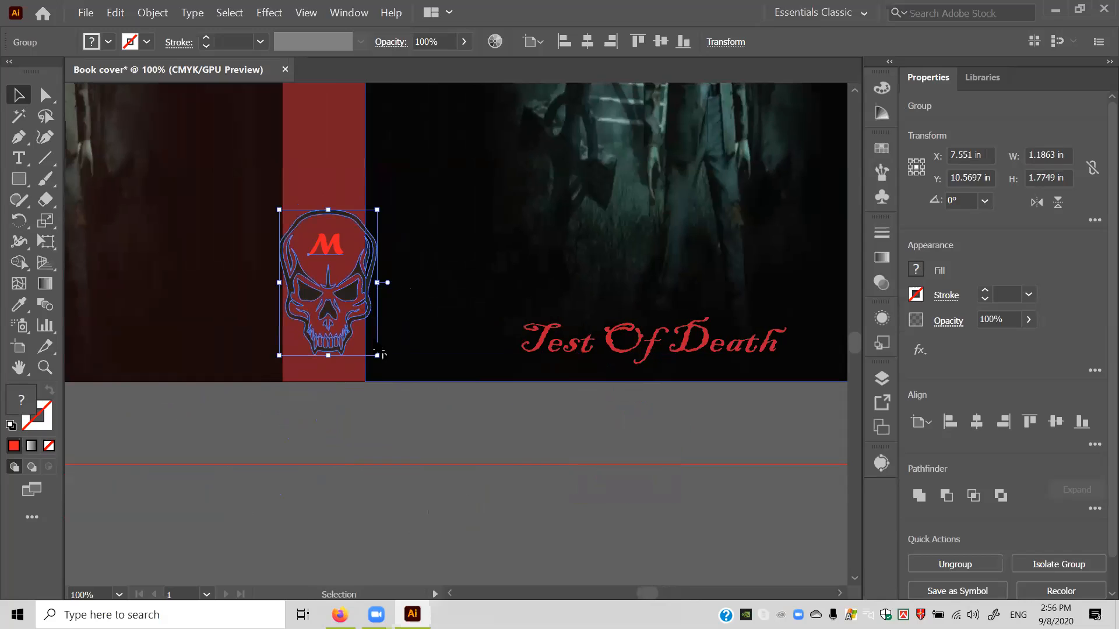
# Shrink the skull logo to about 0.79 × 1.09 in and centre it near the bottom of the spine.
pyautogui.moveTo(375, 356); pyautogui.dragTo(348, 303)
pyautogui.moveTo(334, 261); pyautogui.dragTo(355, 349)
pyautogui.click(344, 495)
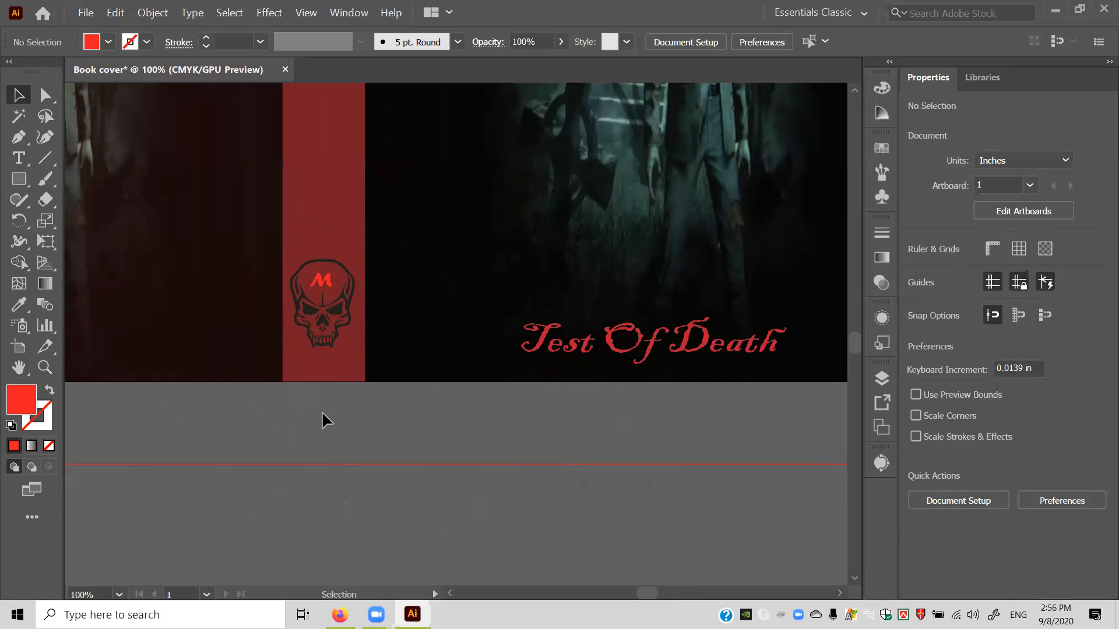
pyautogui.moveTo(324, 344); pyautogui.dragTo(323, 344)
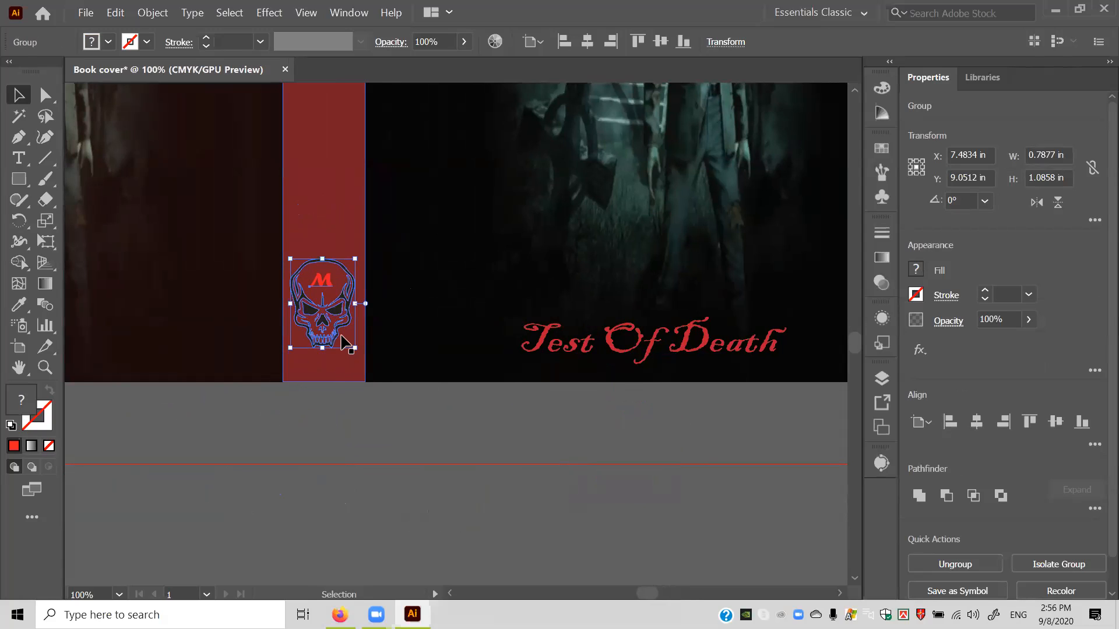
pyautogui.click(339, 438)
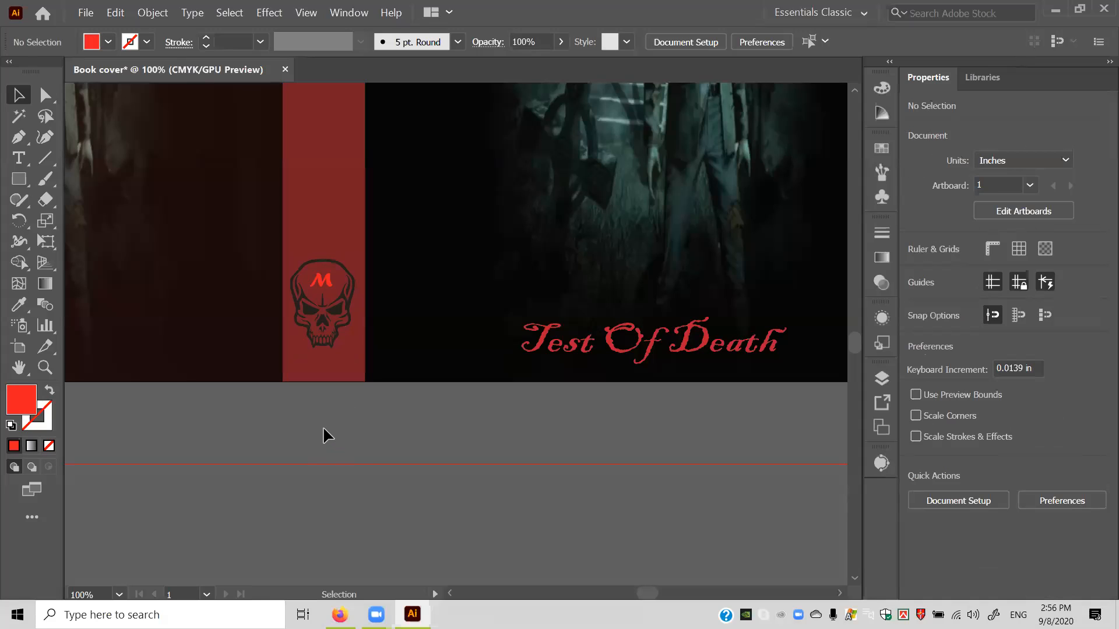
# Select the front cover's DEATH and PLANET title words and place a copy of them beside the cover.
pyautogui.scroll(5, 324, 431)
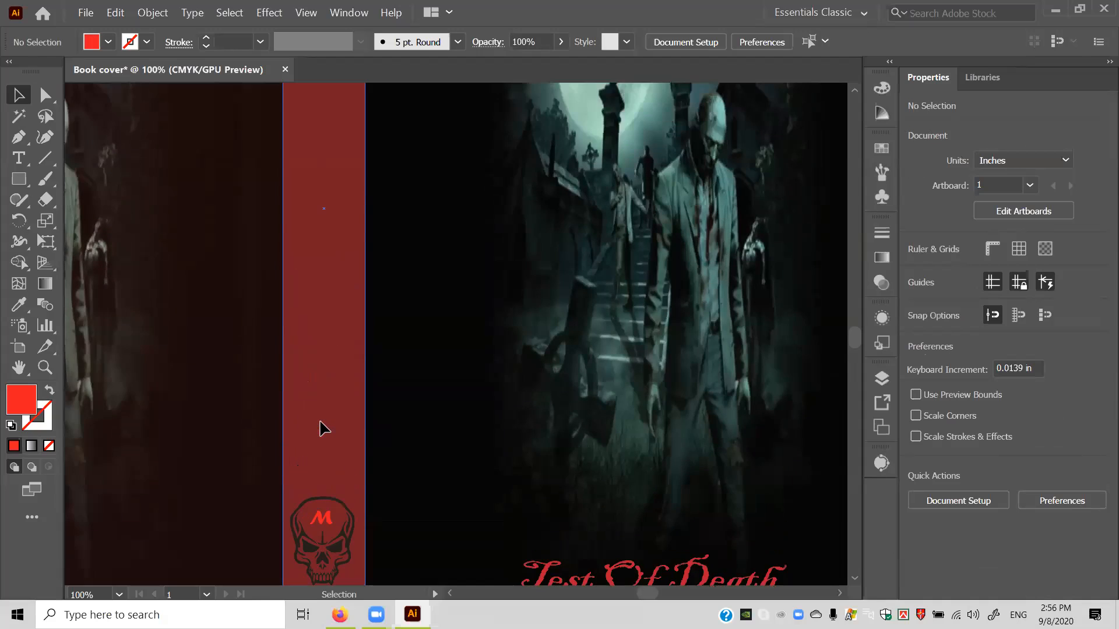
pyautogui.scroll(2, 324, 429)
pyautogui.scroll(-5, 324, 429)
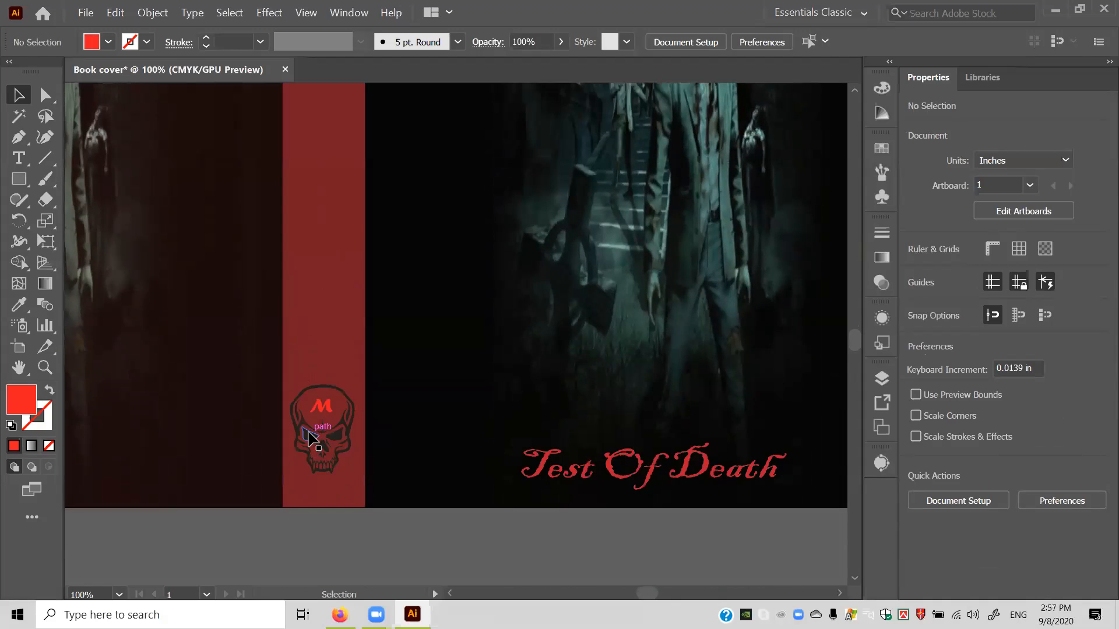
pyautogui.moveTo(233, 402); pyautogui.dragTo(272, 465)
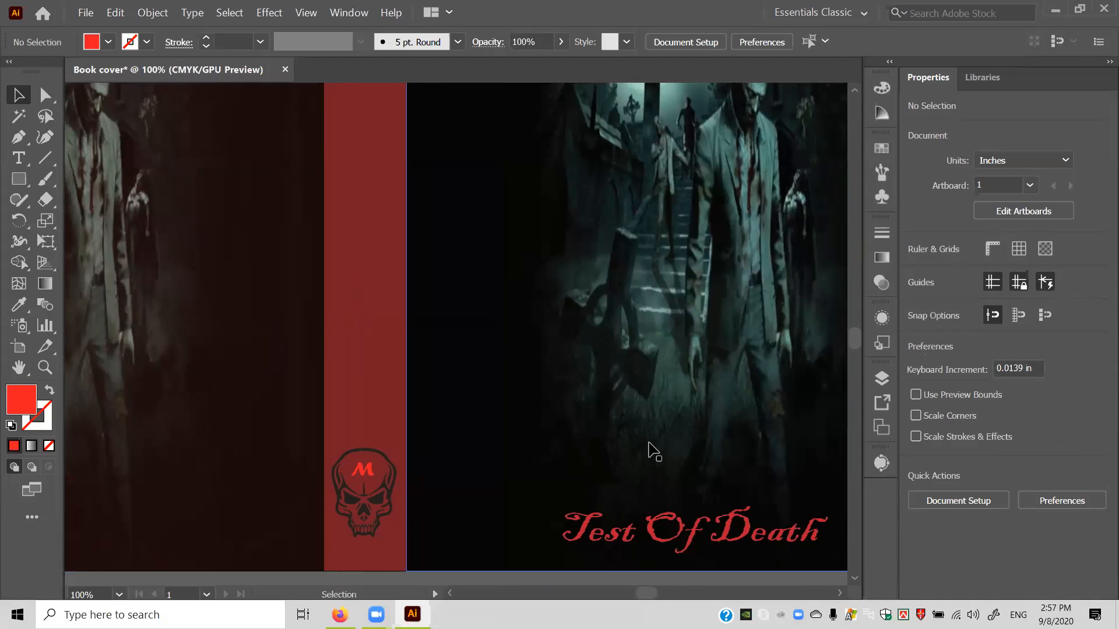
pyautogui.scroll(10, 648, 450)
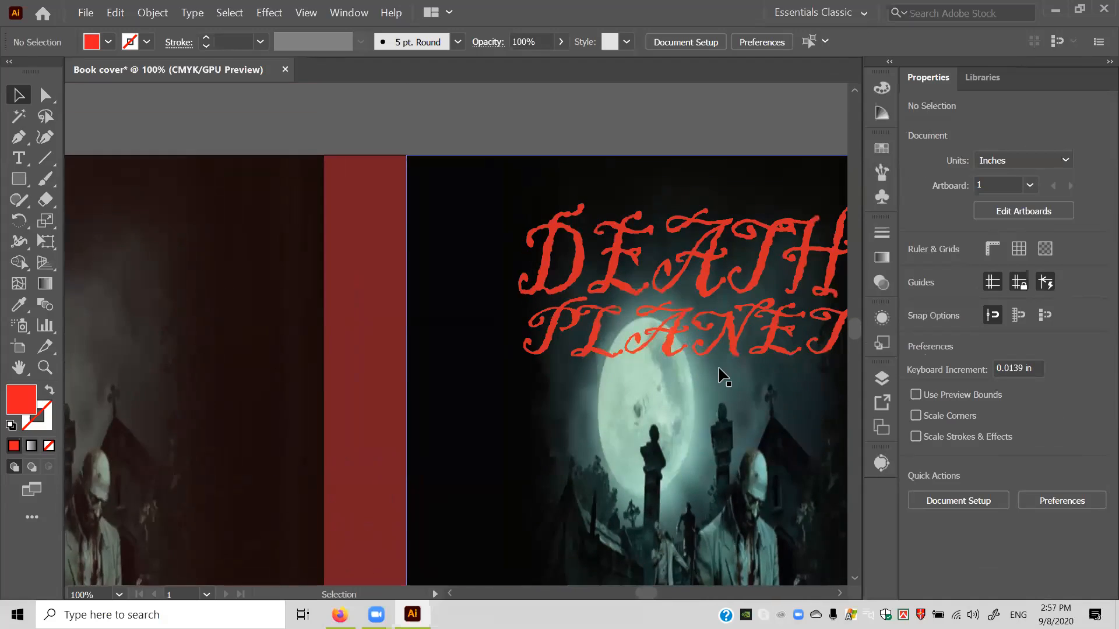
pyautogui.moveTo(775, 331); pyautogui.dragTo(758, 269)
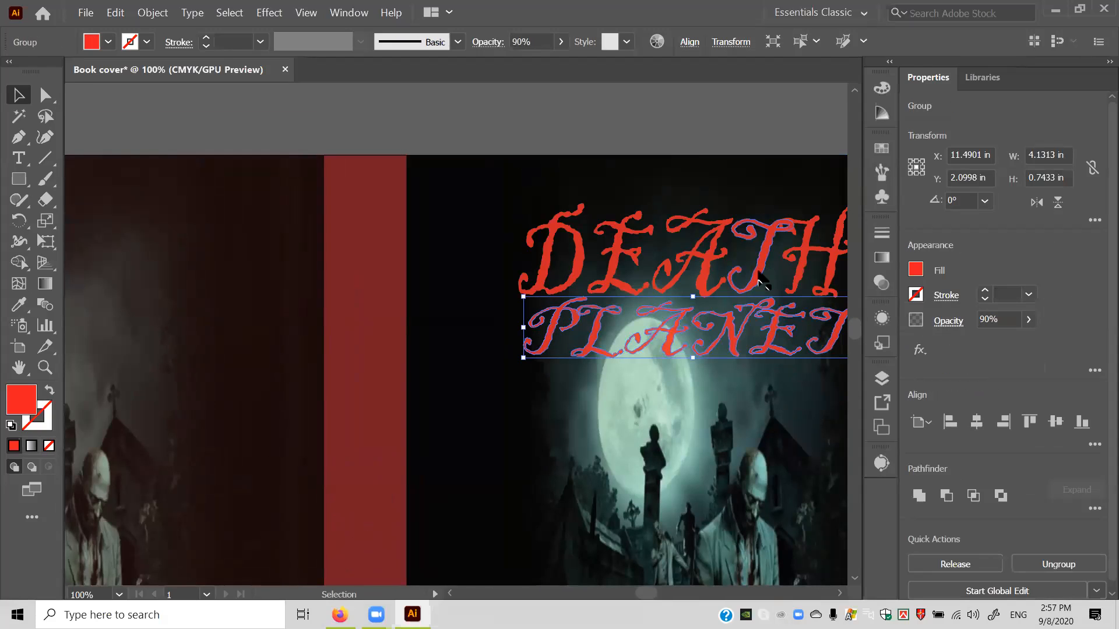
pyautogui.keyDown('shift'); pyautogui.click(758, 279); pyautogui.keyUp('shift')
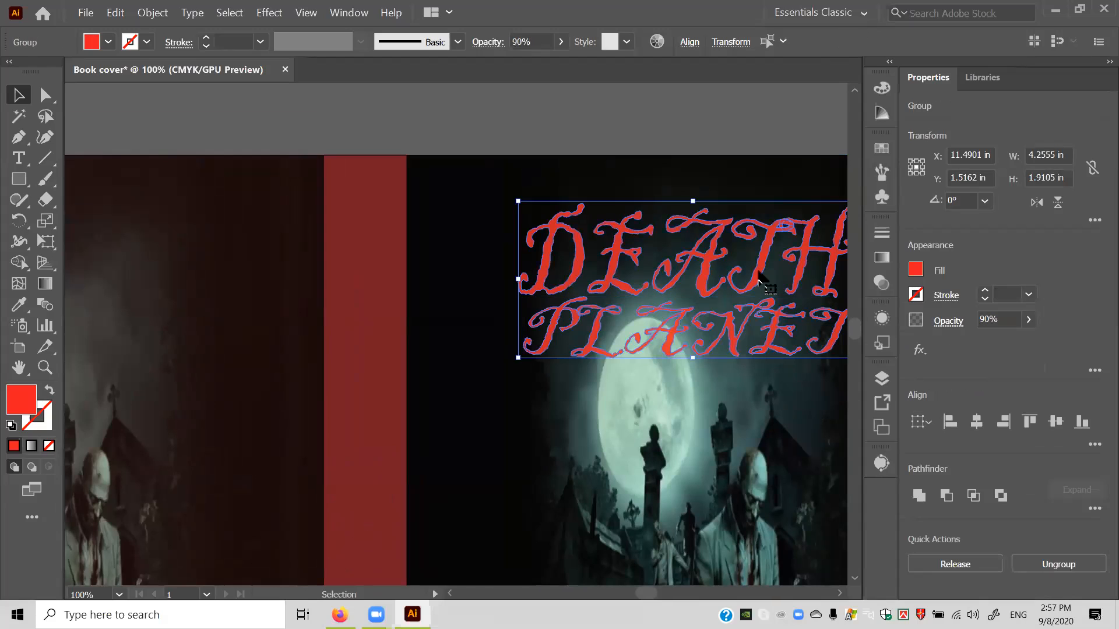
pyautogui.press('a')
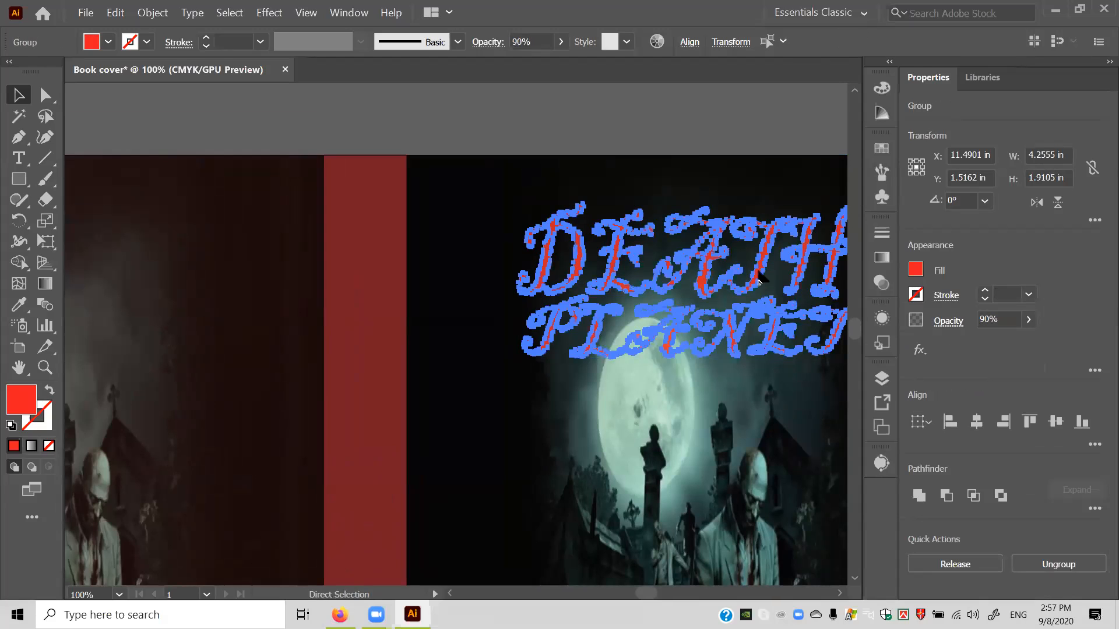
pyautogui.press('ctrl')
pyautogui.hotkey('ctrl', '-')
pyautogui.hotkey('ctrl', '-')
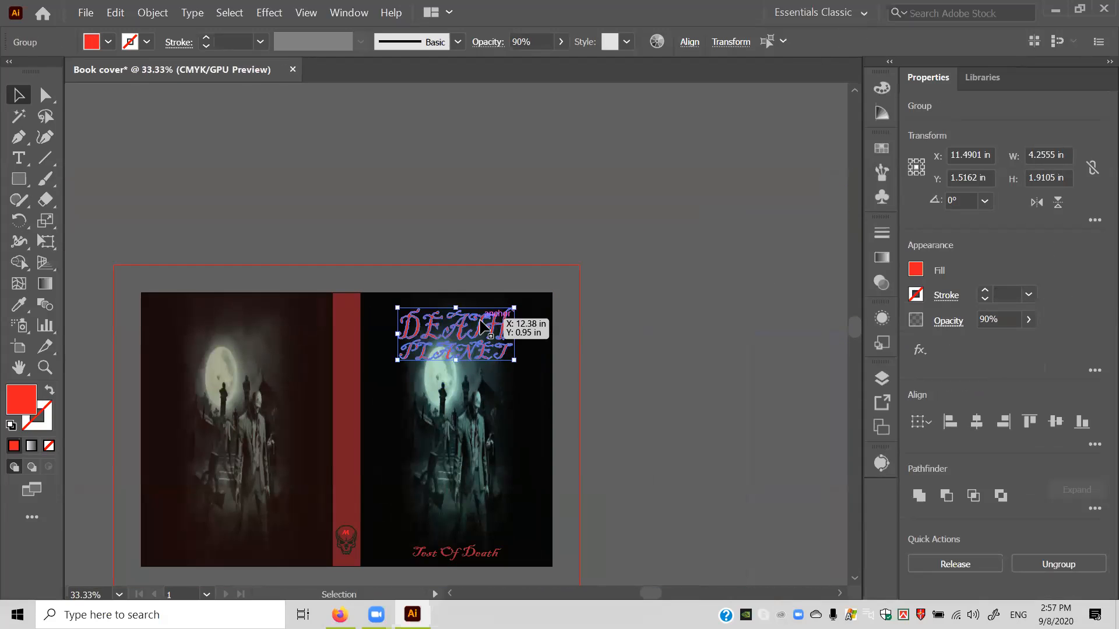
pyautogui.moveTo(480, 319); pyautogui.dragTo(633, 414)
# Rotate the copied DEATH and PLANET words about 270° so they run vertically as two separate pieces.
pyautogui.click(721, 397)
pyautogui.moveTo(707, 359); pyautogui.dragTo(779, 470)
pyautogui.moveTo(743, 503); pyautogui.dragTo(783, 386)
pyautogui.moveTo(762, 430); pyautogui.dragTo(678, 420)
pyautogui.moveTo(697, 374); pyautogui.dragTo(663, 500)
# Move the vertical DEATH to the top of the red spine and scale it down to fit the spine's width.
pyautogui.moveTo(688, 438); pyautogui.dragTo(362, 374)
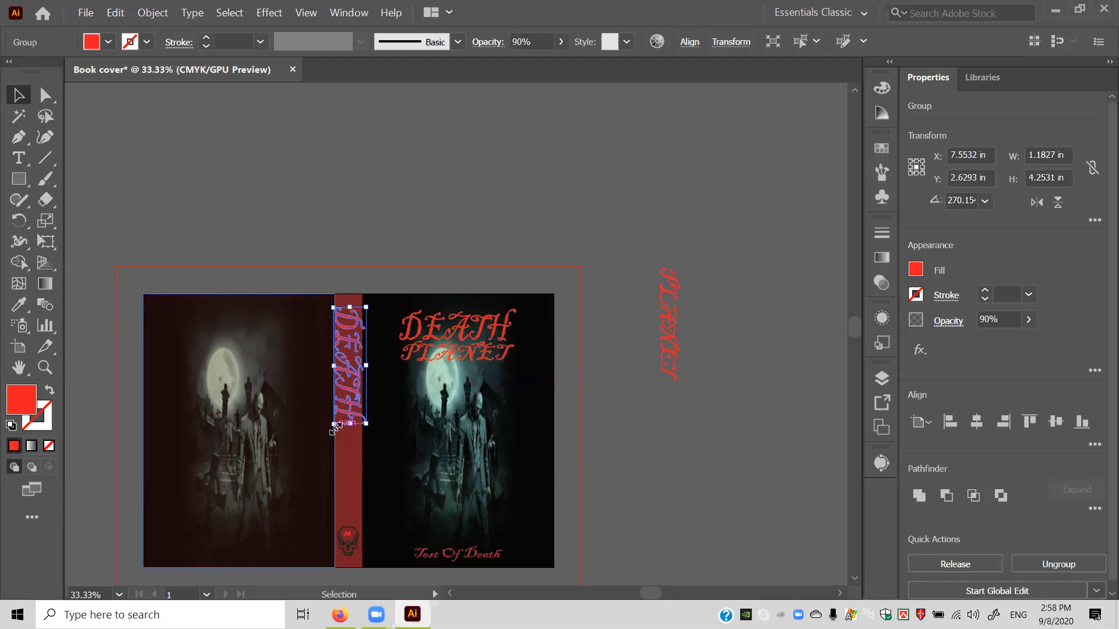
pyautogui.moveTo(338, 425); pyautogui.dragTo(347, 419)
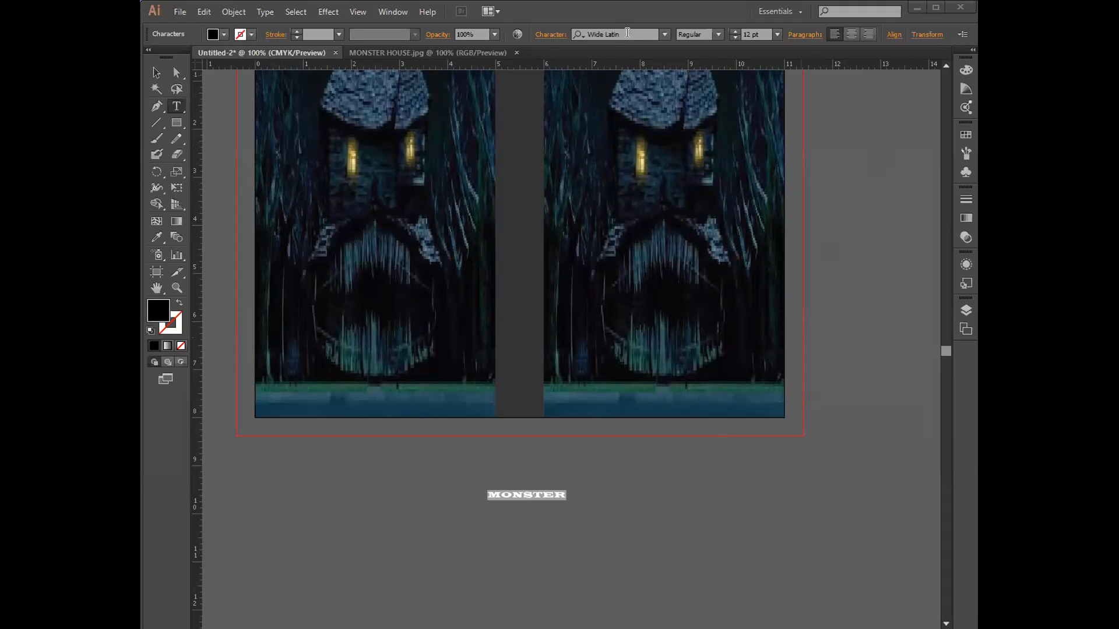
# Change the font of the MONSTER text below the covers from the font list to Showcard Gothic.
pyautogui.scroll(3, 630, 80)
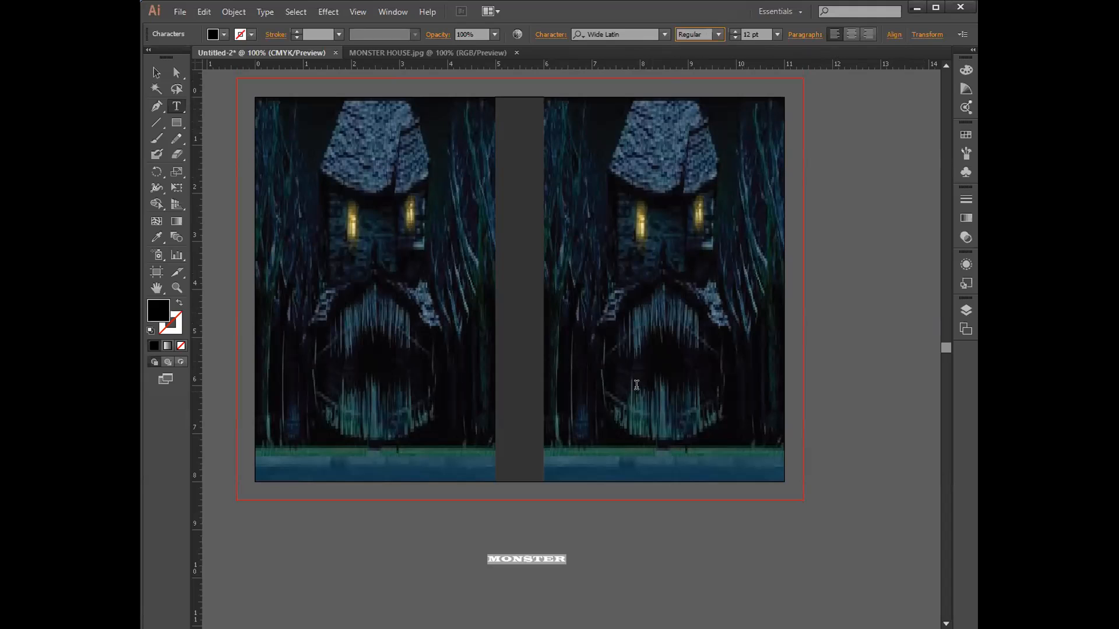
pyautogui.click(658, 39)
pyautogui.scroll(10, 699, 111)
pyautogui.scroll(15, 699, 111)
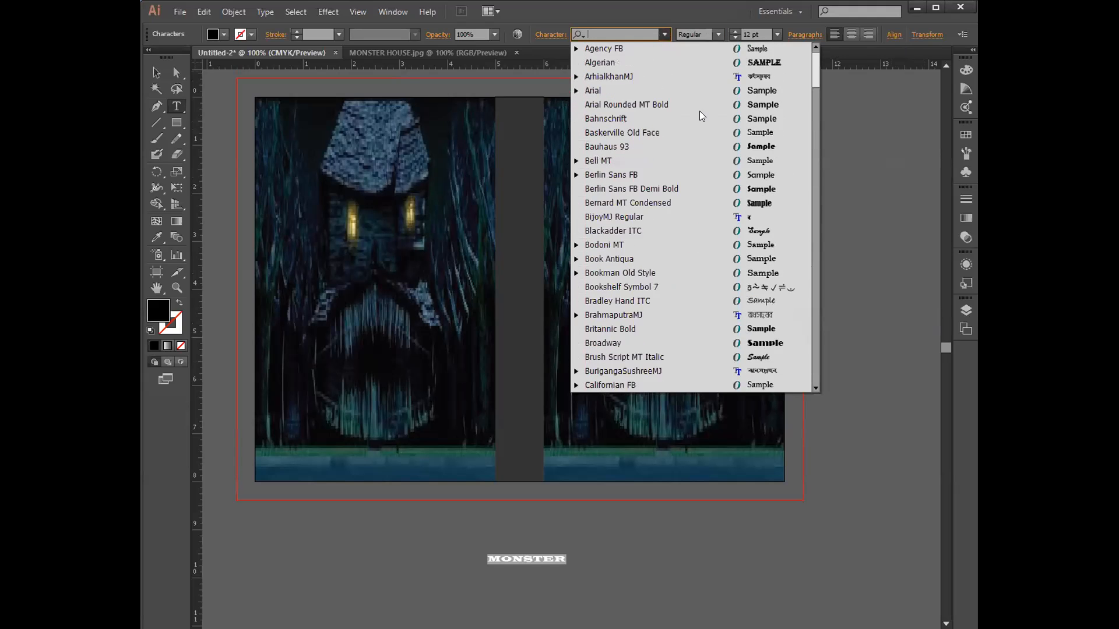
pyautogui.scroll(-3, 699, 112)
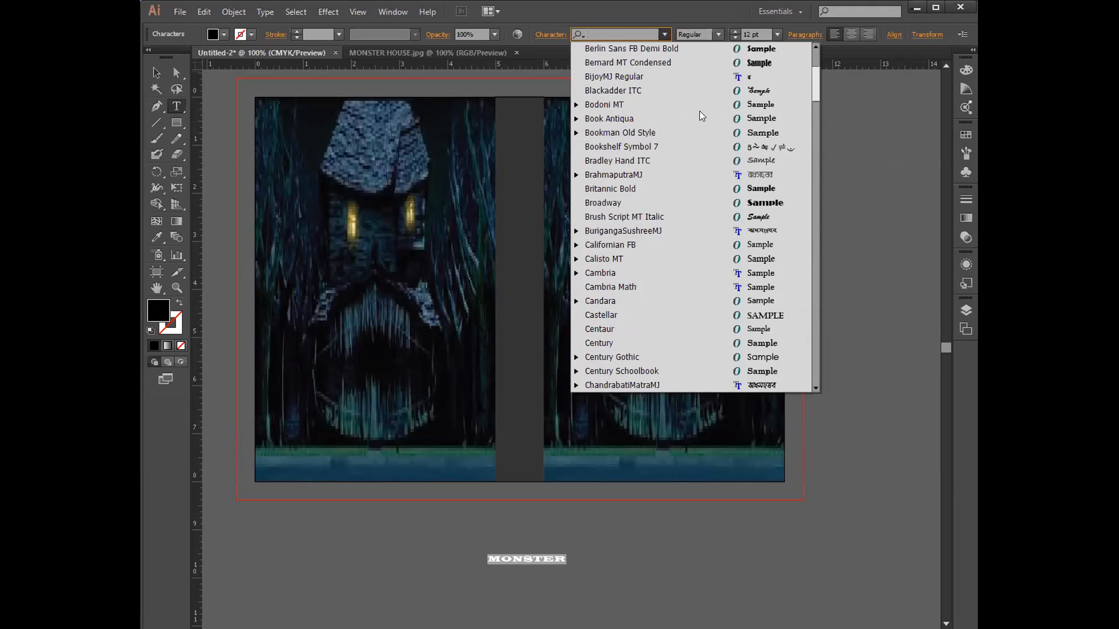
pyautogui.scroll(-6, 700, 115)
pyautogui.scroll(-3, 700, 114)
pyautogui.scroll(-6, 699, 115)
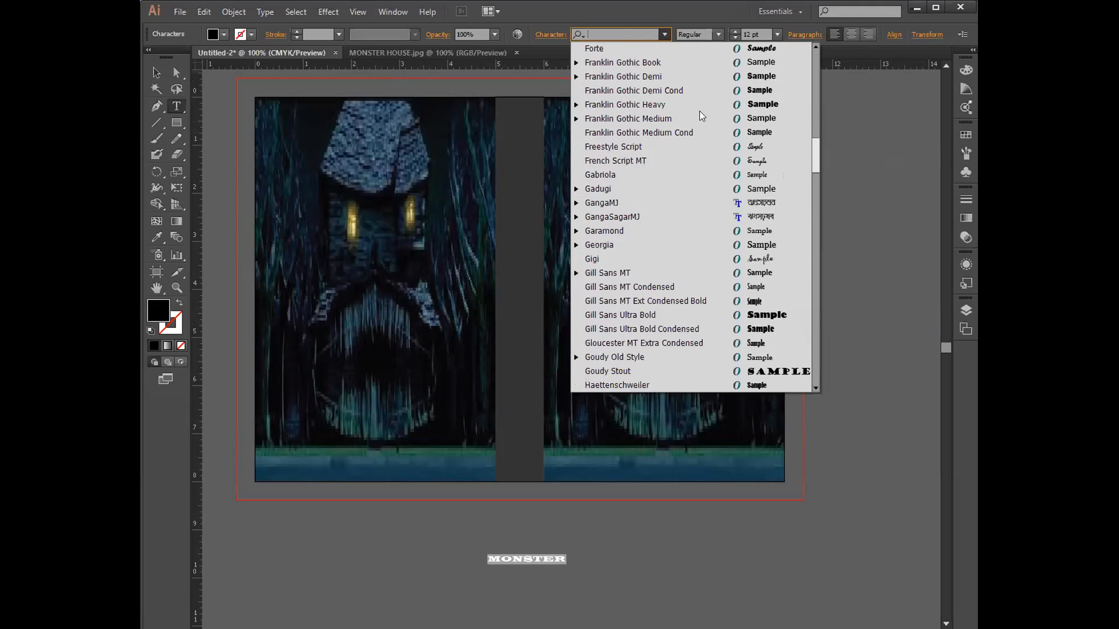
pyautogui.scroll(-3, 702, 116)
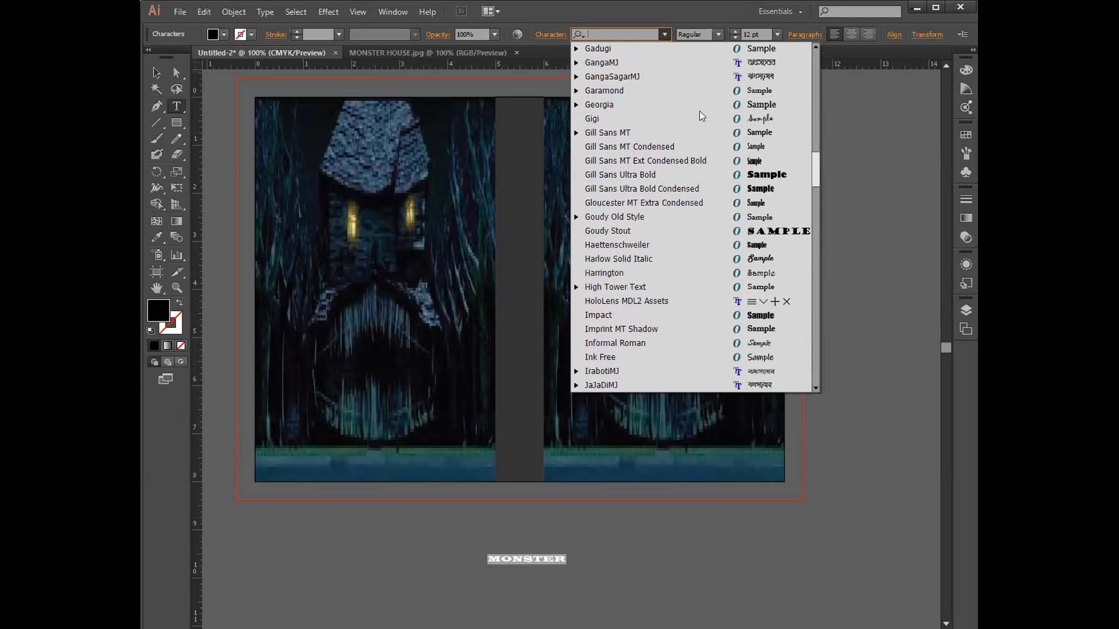
pyautogui.scroll(-3, 699, 115)
pyautogui.scroll(-3, 699, 112)
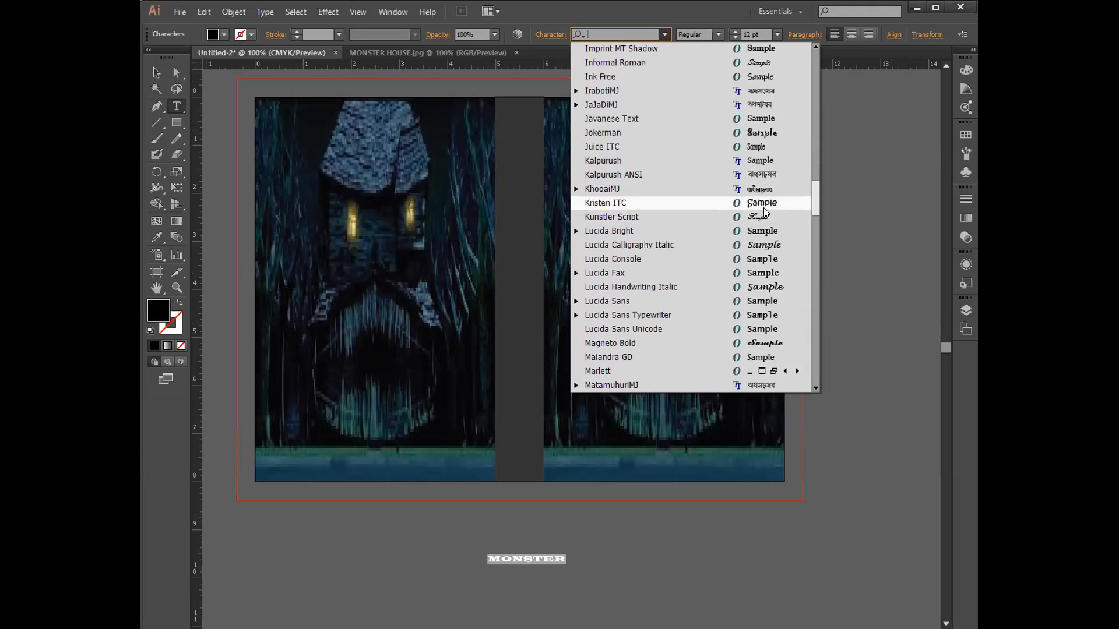
pyautogui.scroll(-6, 765, 213)
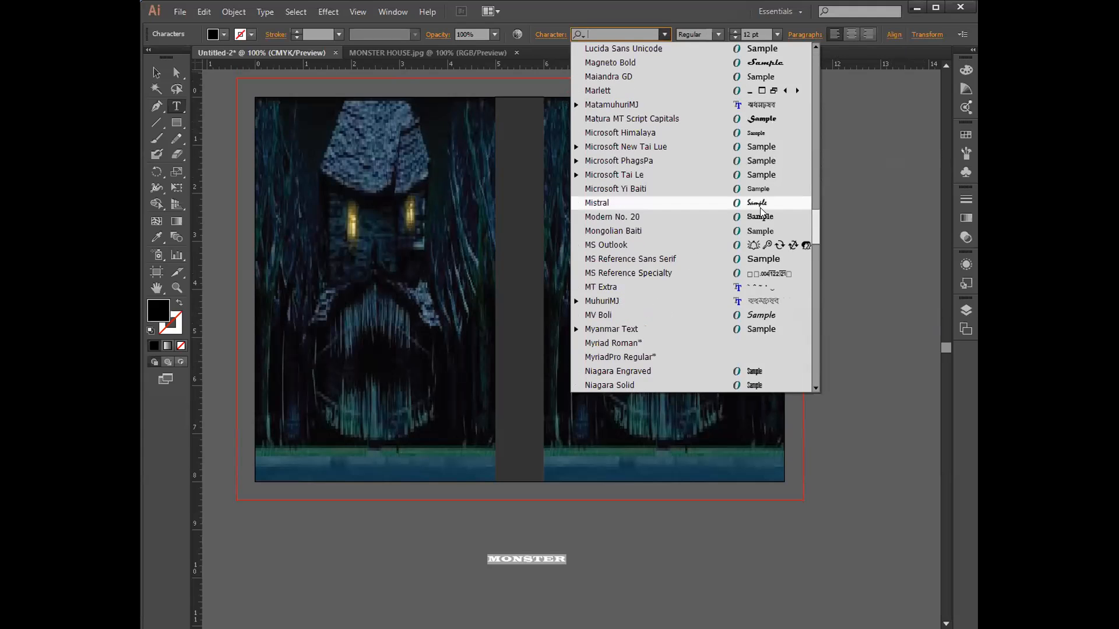
pyautogui.scroll(-3, 761, 212)
pyautogui.scroll(-3, 762, 211)
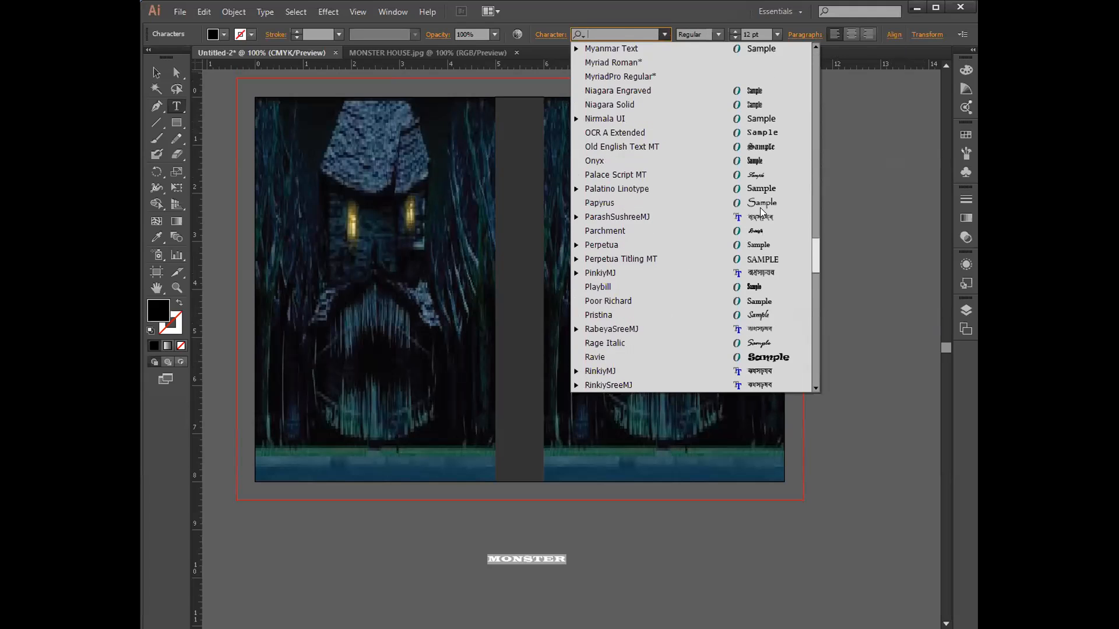
pyautogui.scroll(-3, 762, 212)
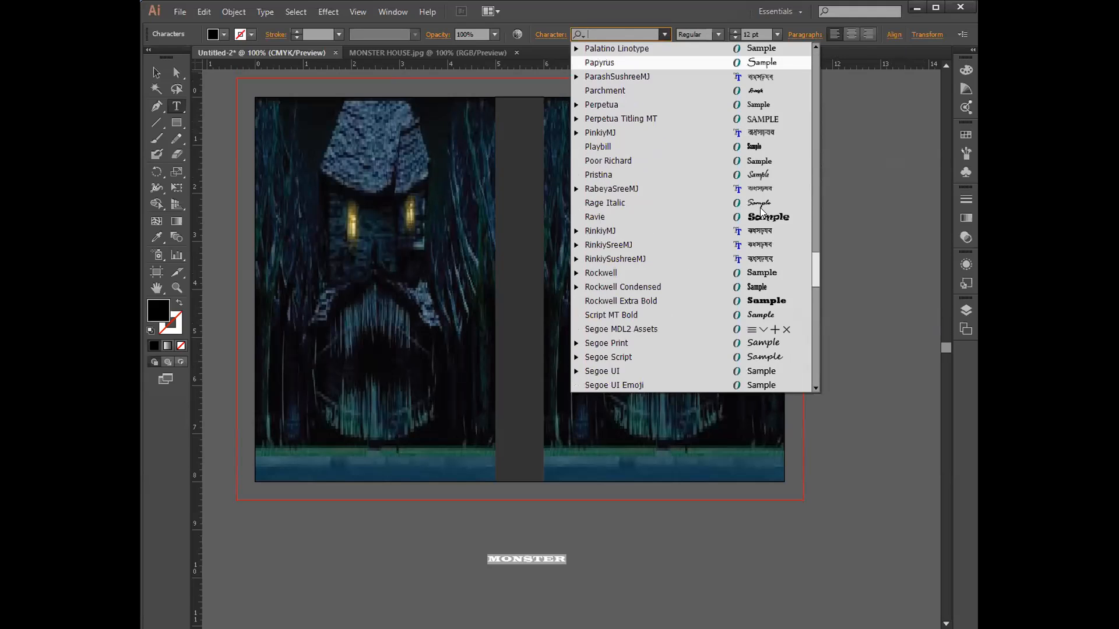
pyautogui.scroll(-3, 761, 211)
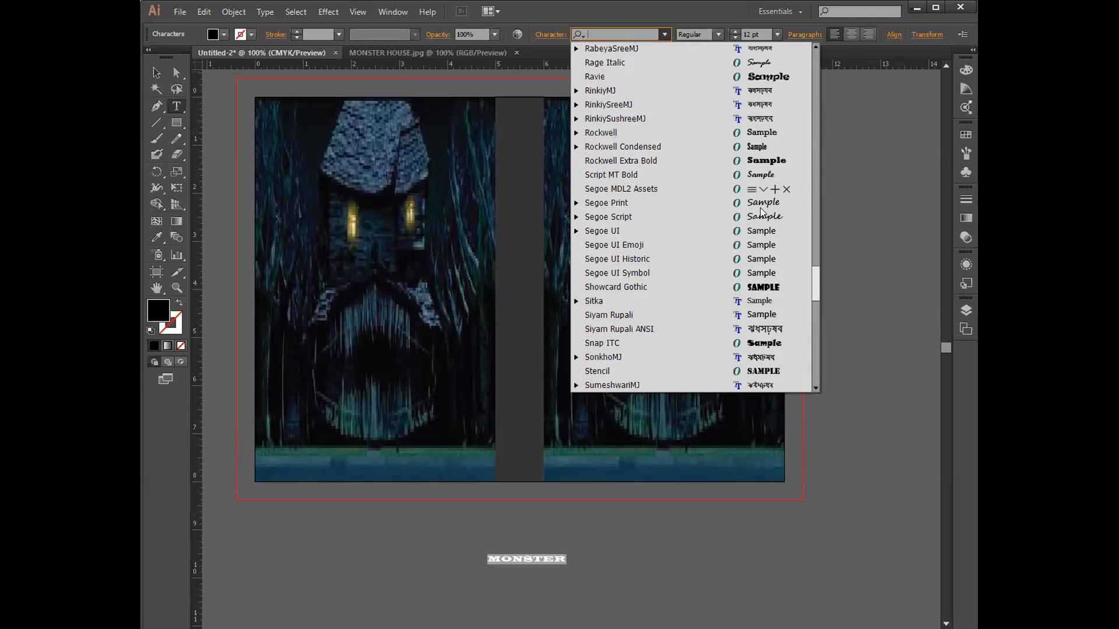
pyautogui.scroll(-3, 761, 212)
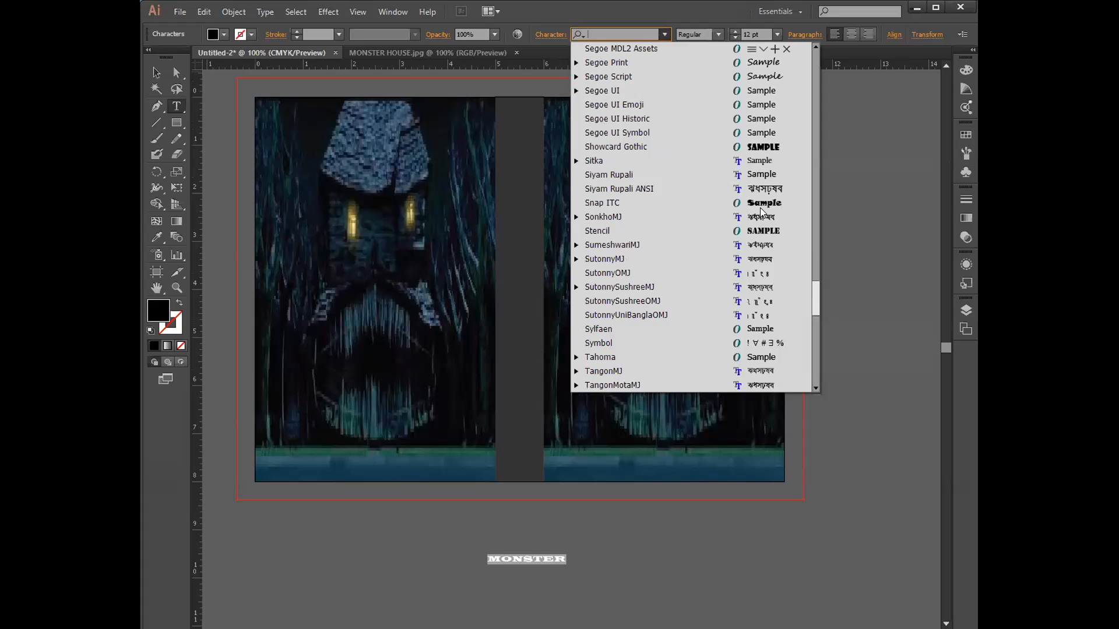
pyautogui.click(784, 153)
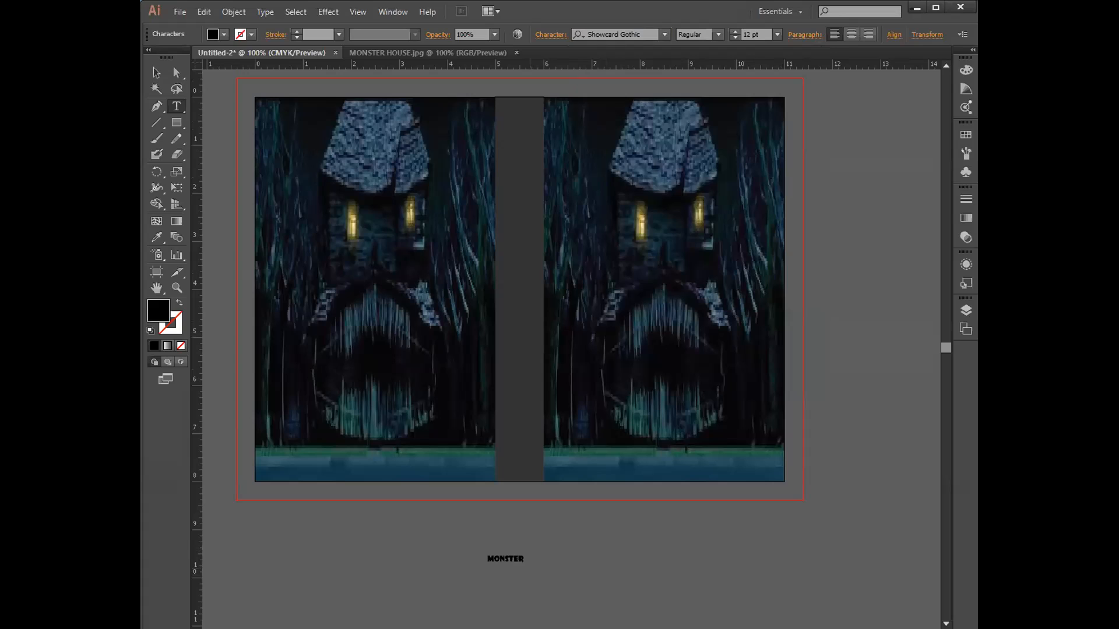
# Move the MONSTER title onto the upper part of the front cover and enlarge it to 131.61 pt.
pyautogui.doubleClick(504, 558)
pyautogui.press('Escape')
pyautogui.moveTo(622, 287); pyautogui.dragTo(738, 265)
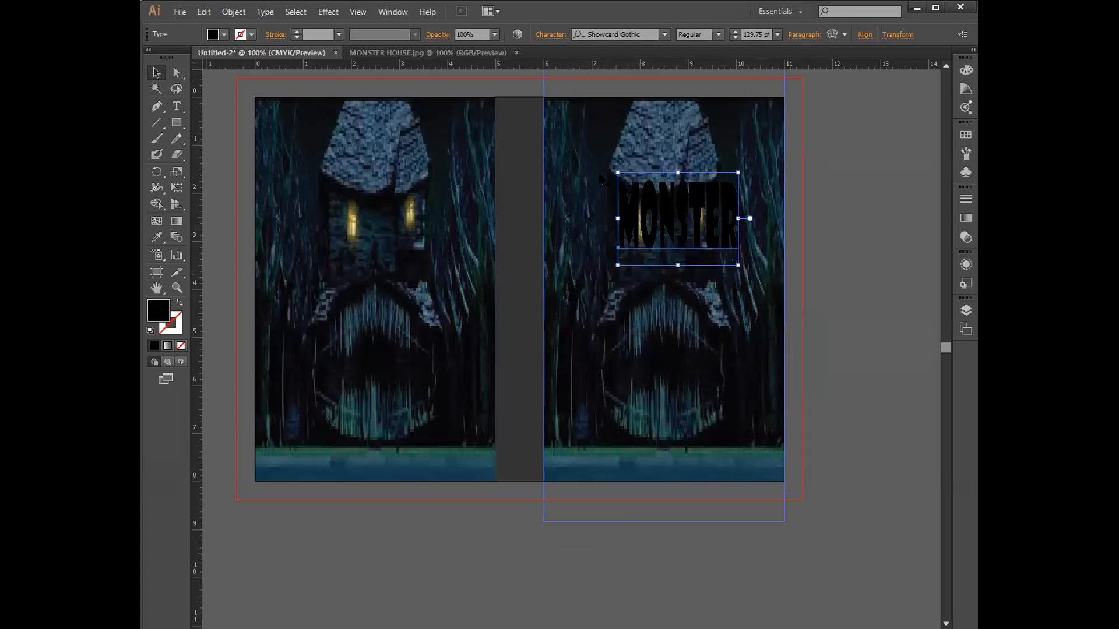
pyautogui.moveTo(615, 171); pyautogui.dragTo(613, 170)
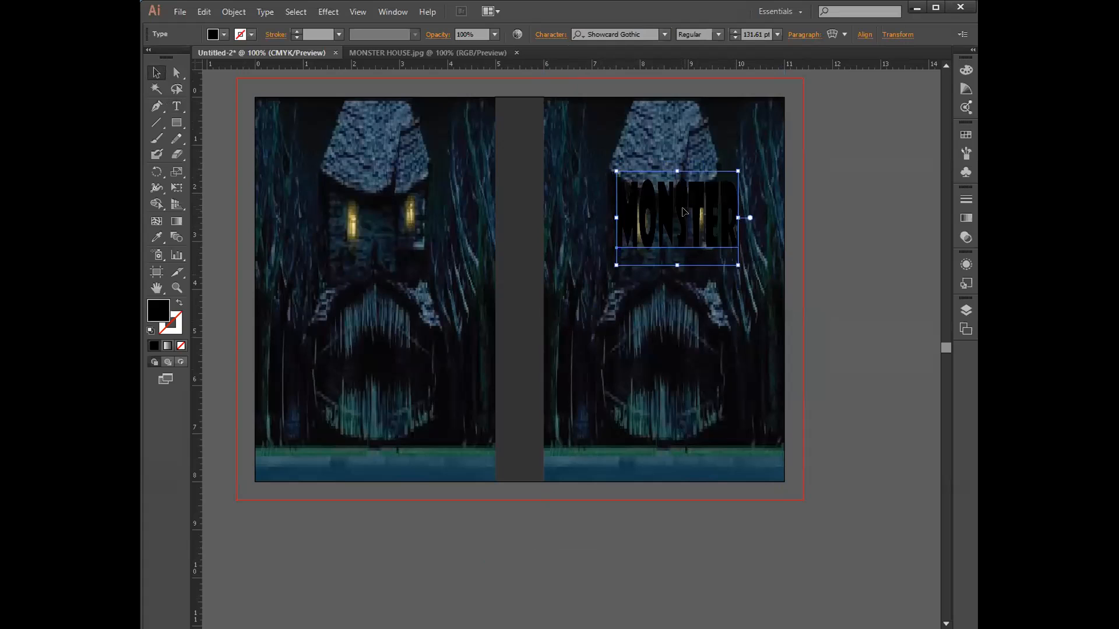
# Delete the MONSTER title and start a new text line below the covers with a font size of 72 pt.
pyautogui.press('Delete')
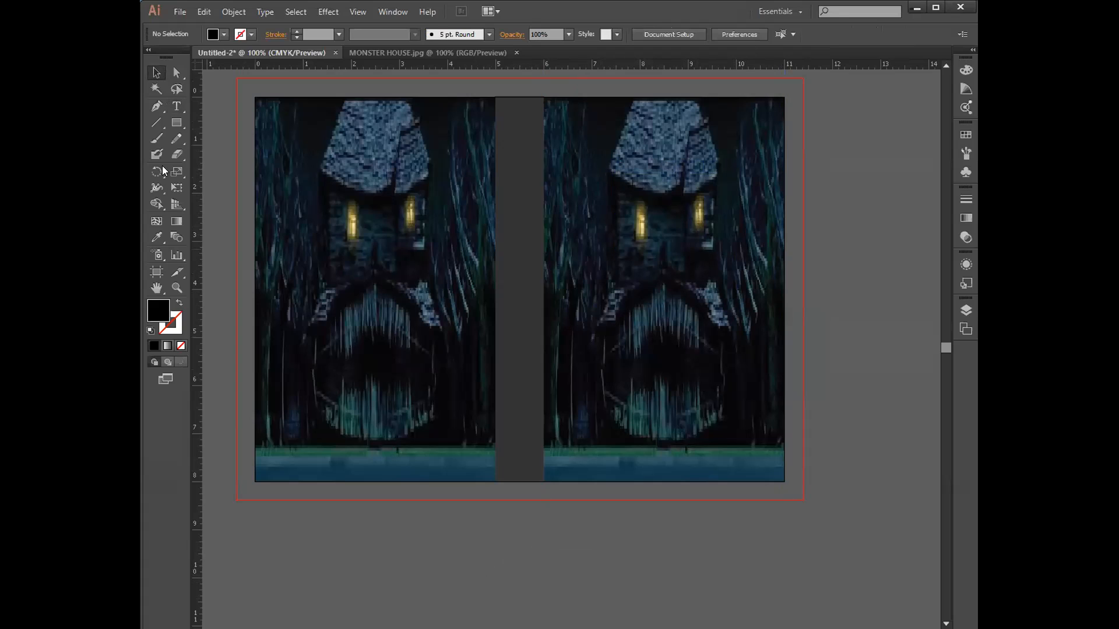
pyautogui.click(177, 106)
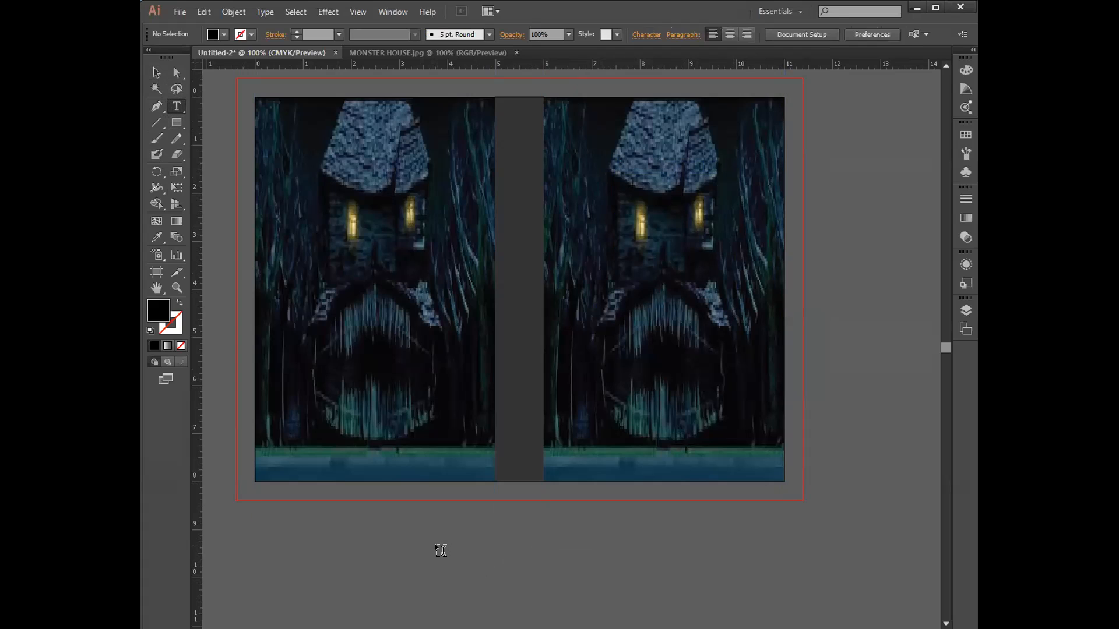
pyautogui.click(468, 558)
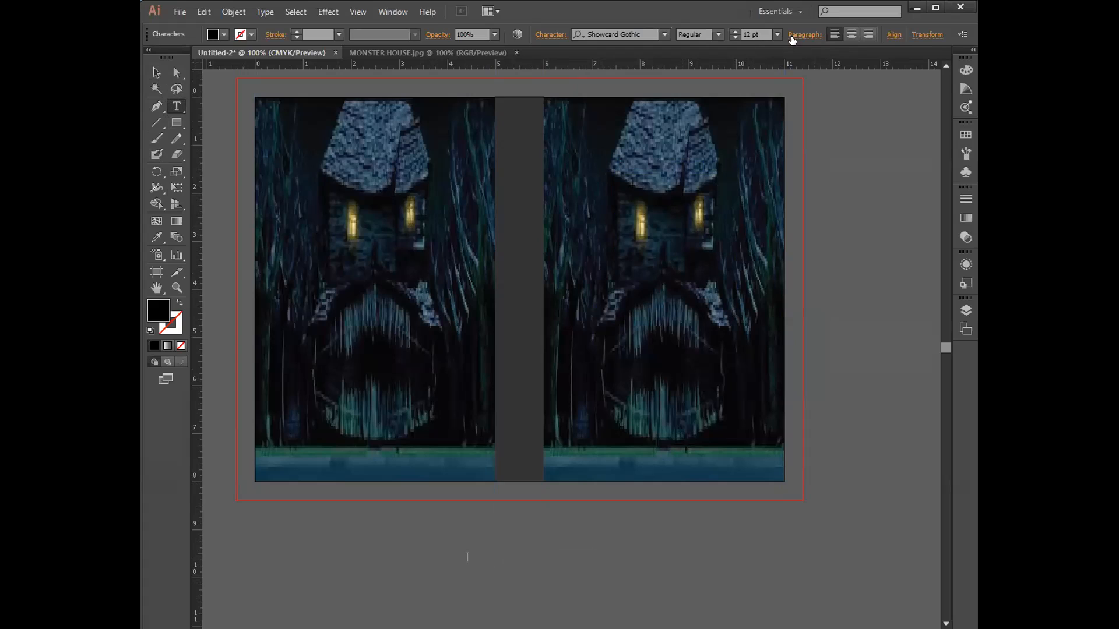
pyautogui.click(777, 34)
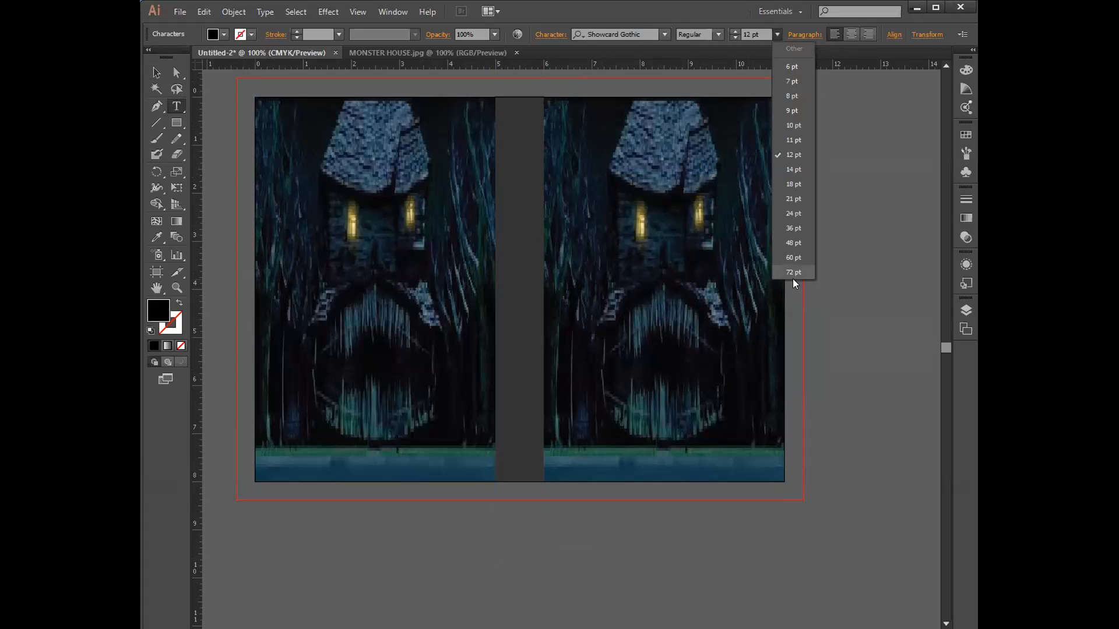
pyautogui.click(793, 272)
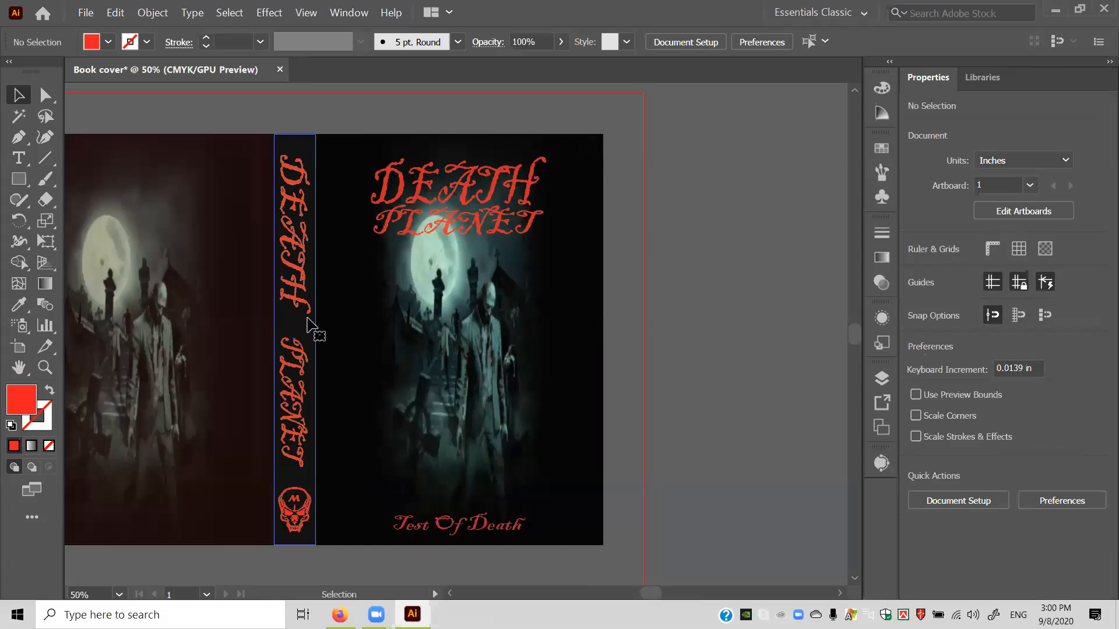
# Centre the vertical PLANET word and the skull logo horizontally on the spine, using the spine rectangle as the key object.
pyautogui.click(299, 376)
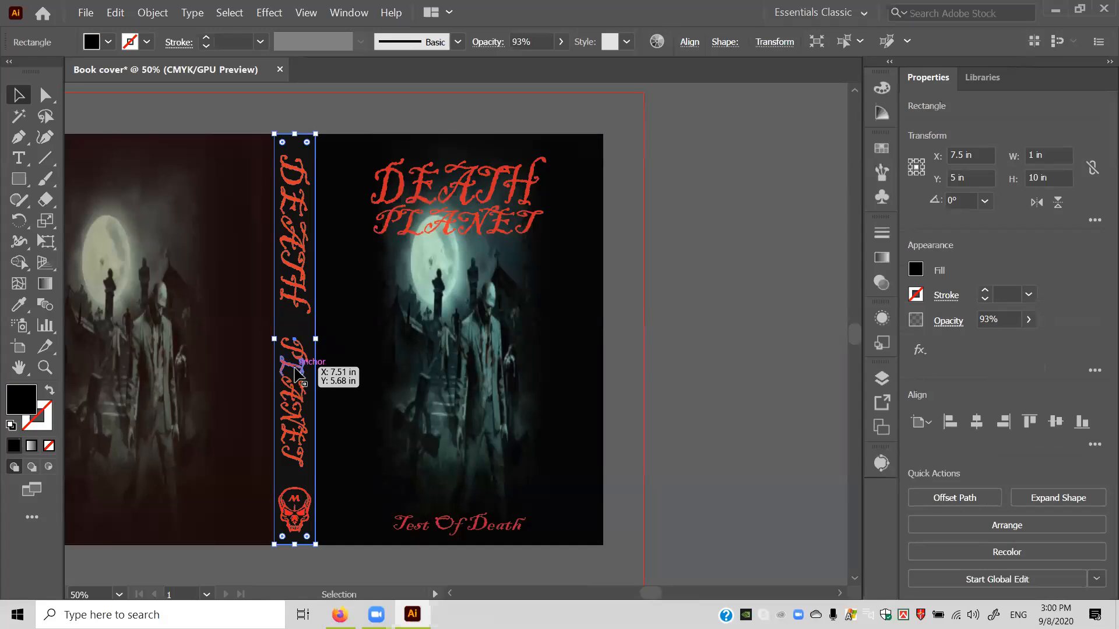
pyautogui.keyDown('shift'); pyautogui.click(296, 377); pyautogui.keyUp('shift')
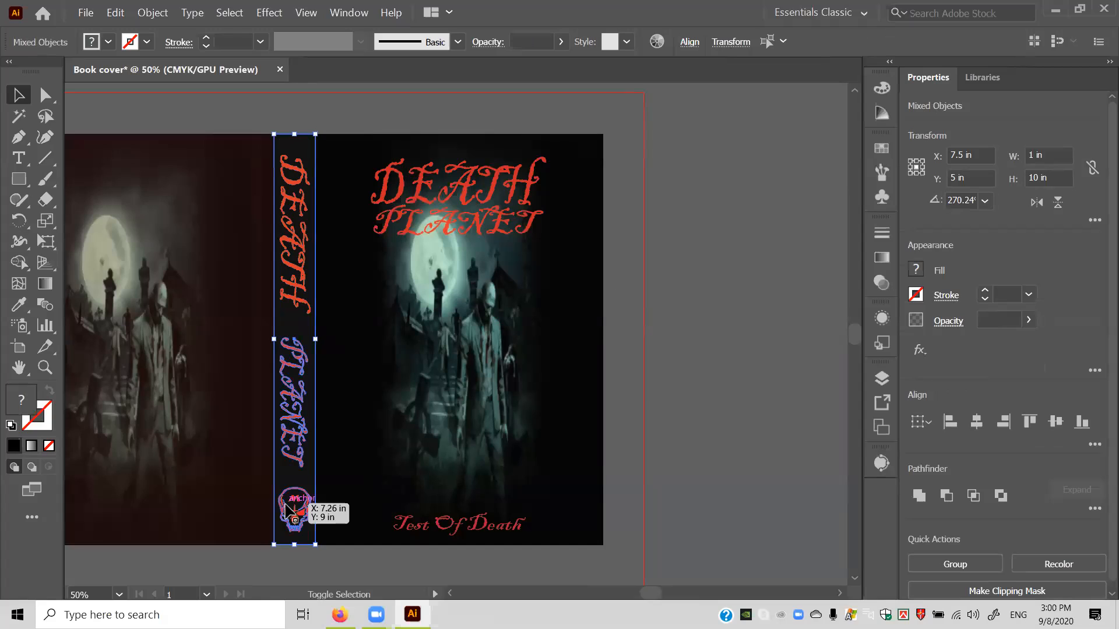
pyautogui.keyDown('shift'); pyautogui.click(285, 506); pyautogui.keyUp('shift')
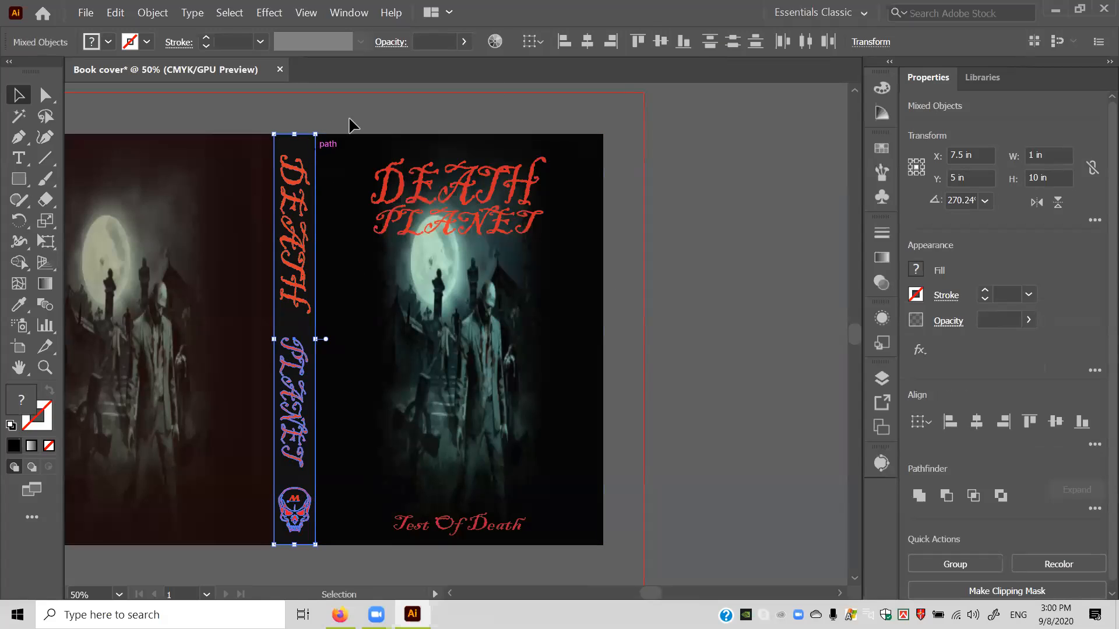
pyautogui.click(533, 42)
pyautogui.click(602, 84)
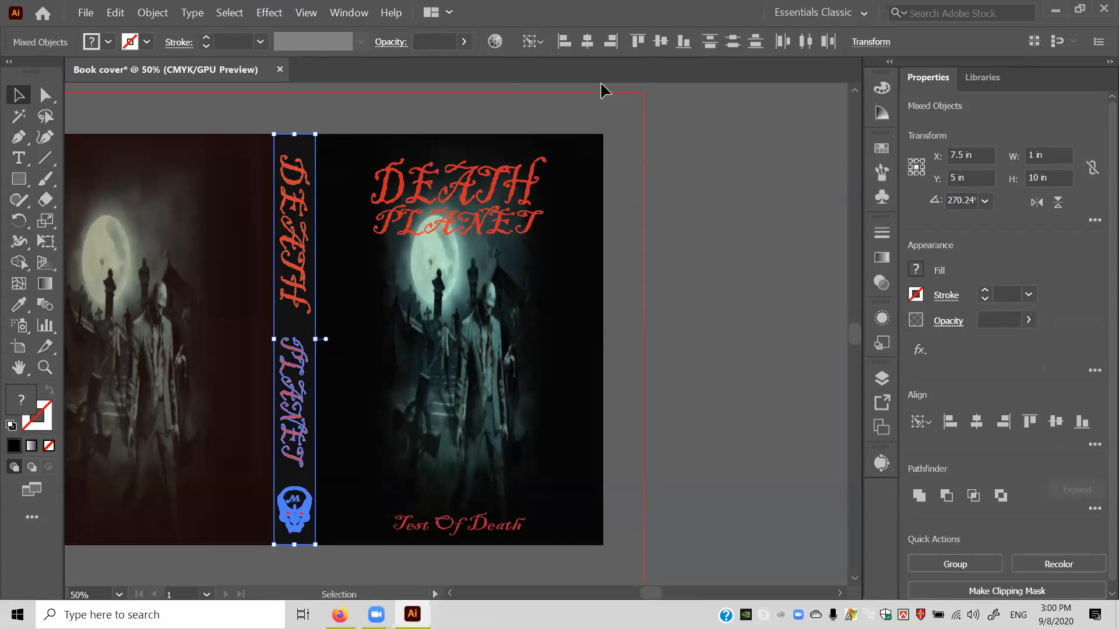
pyautogui.click(315, 145)
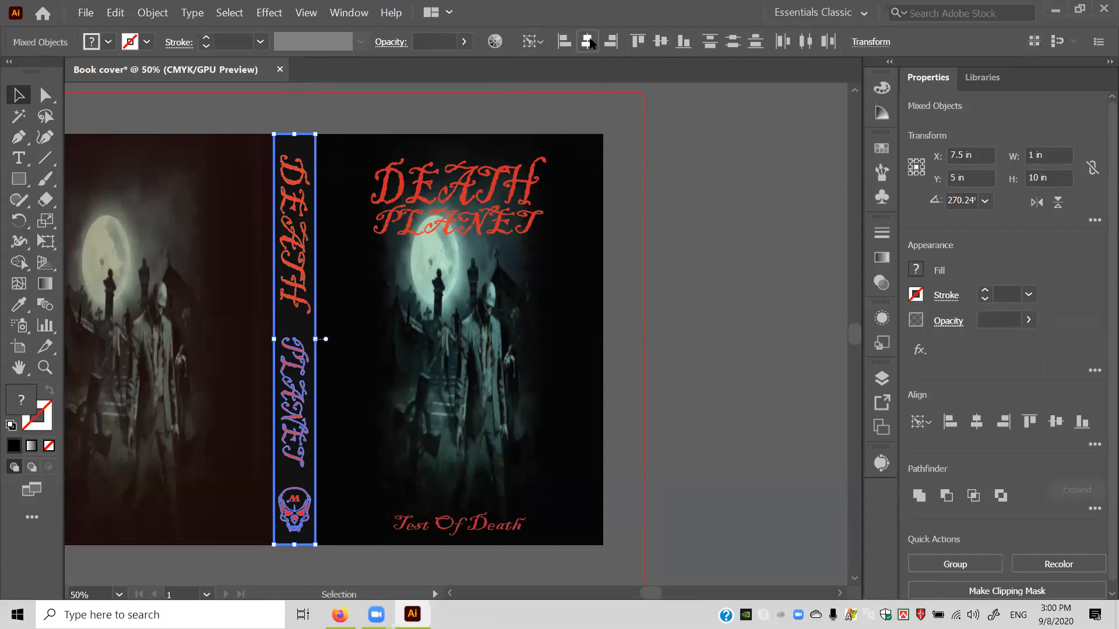
pyautogui.click(692, 118)
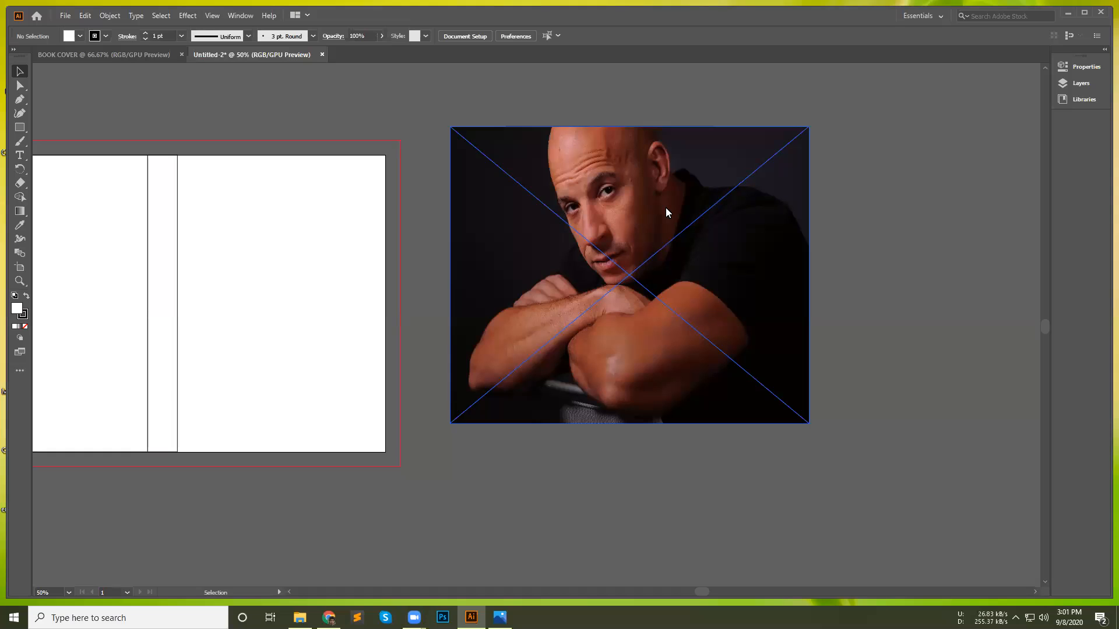
# Move the linked portrait photo down to expose the white rectangle and embed the photo, converting its layers to objects.
pyautogui.moveTo(659, 194); pyautogui.dragTo(658, 322)
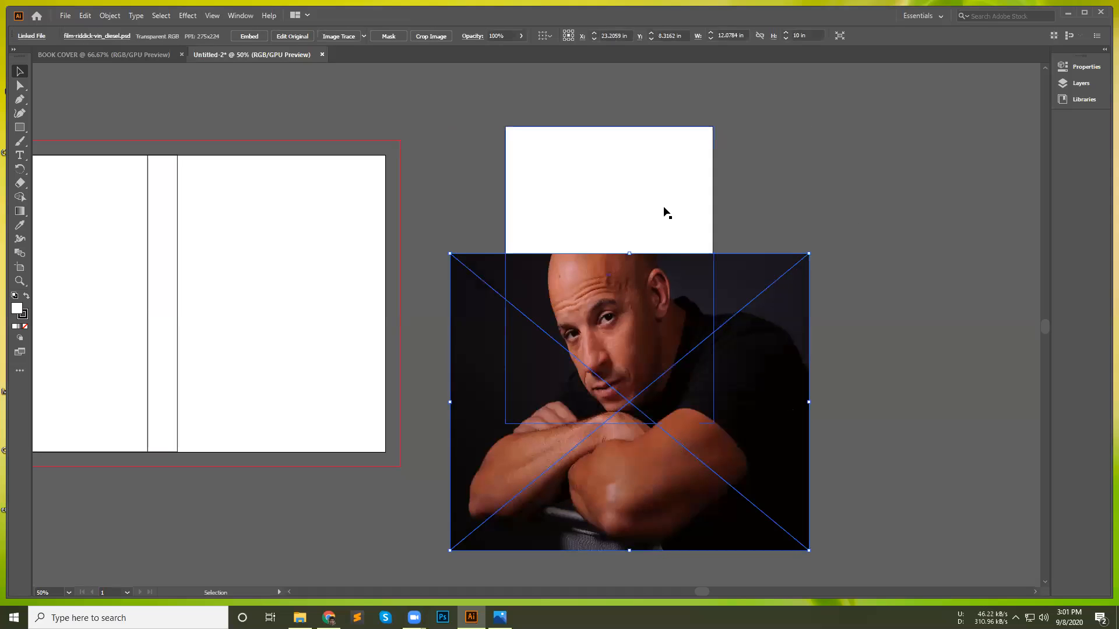
pyautogui.click(919, 282)
pyautogui.click(665, 355)
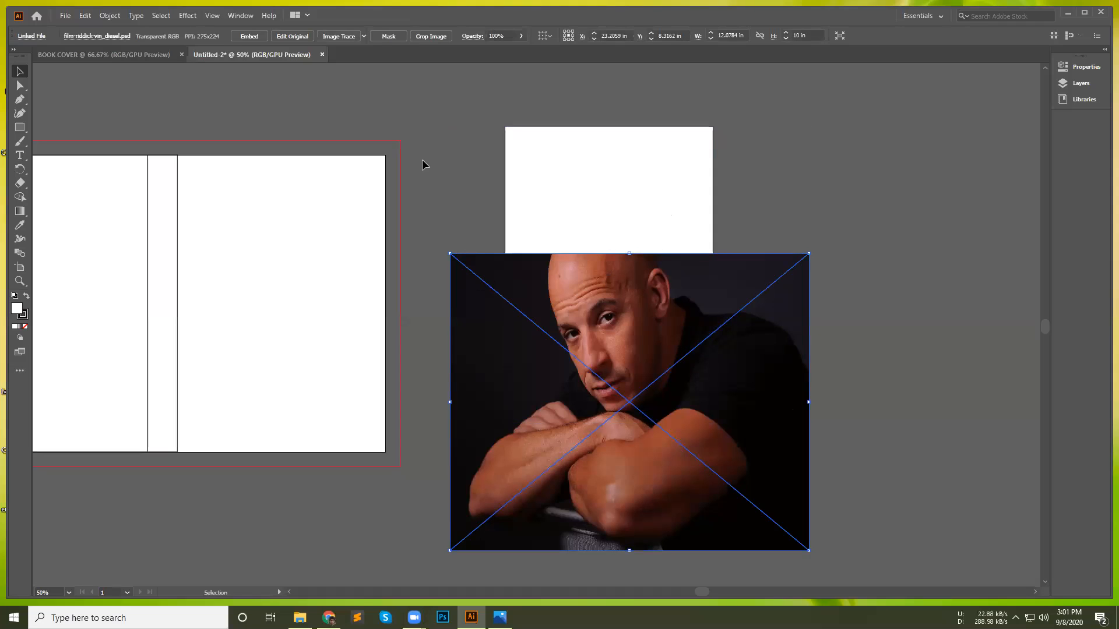
pyautogui.click(250, 36)
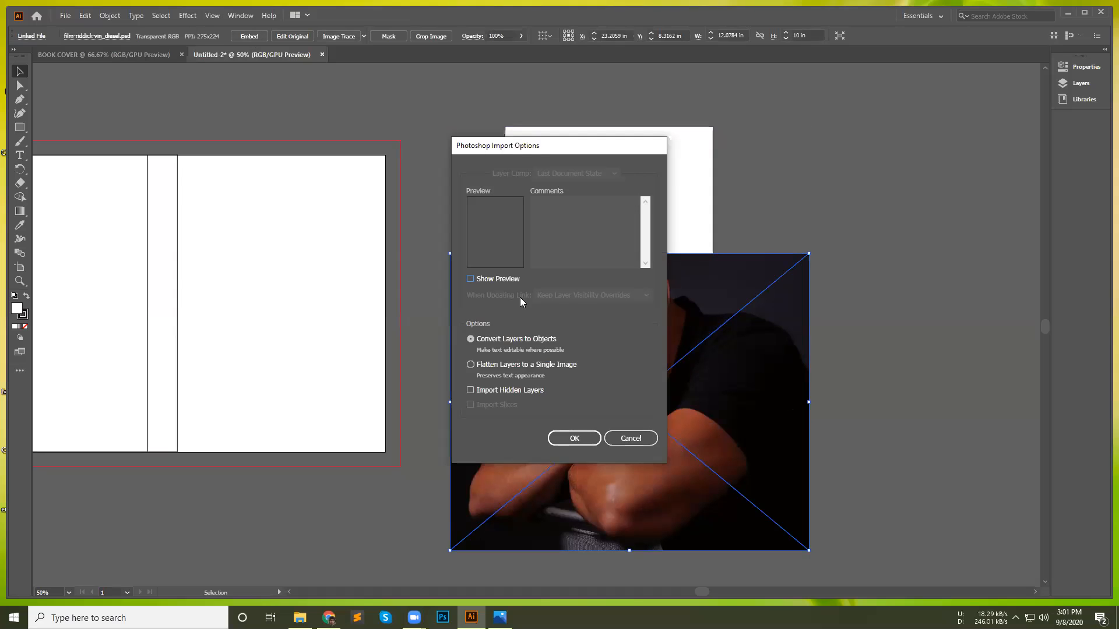
pyautogui.click(573, 440)
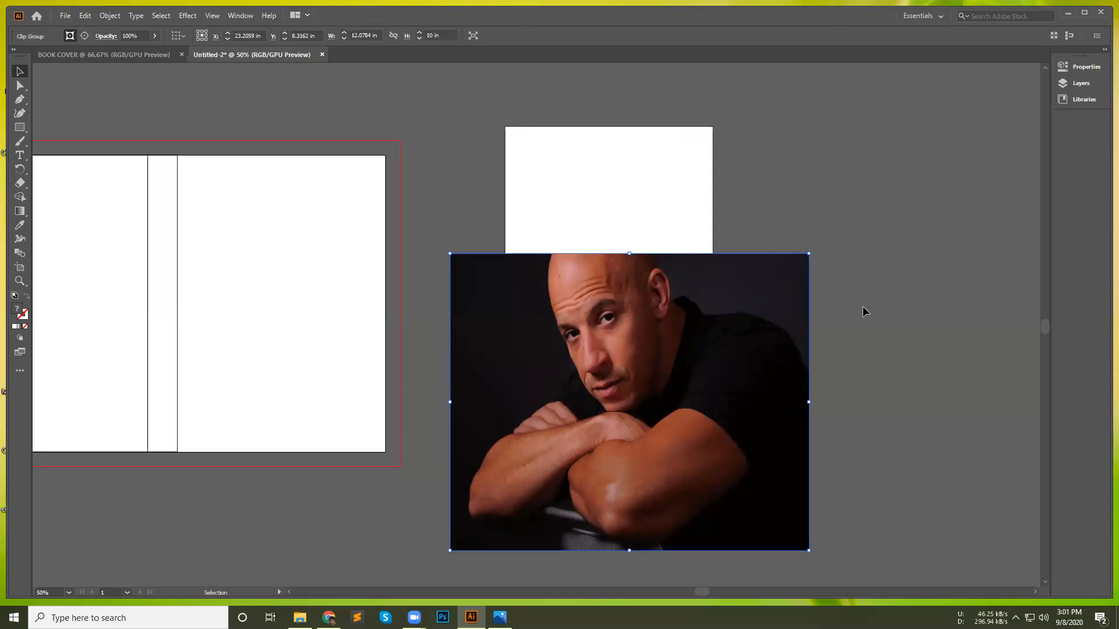
# Move the white rectangle down behind the portrait photo and try to make a clipping mask from the two.
pyautogui.click(642, 200)
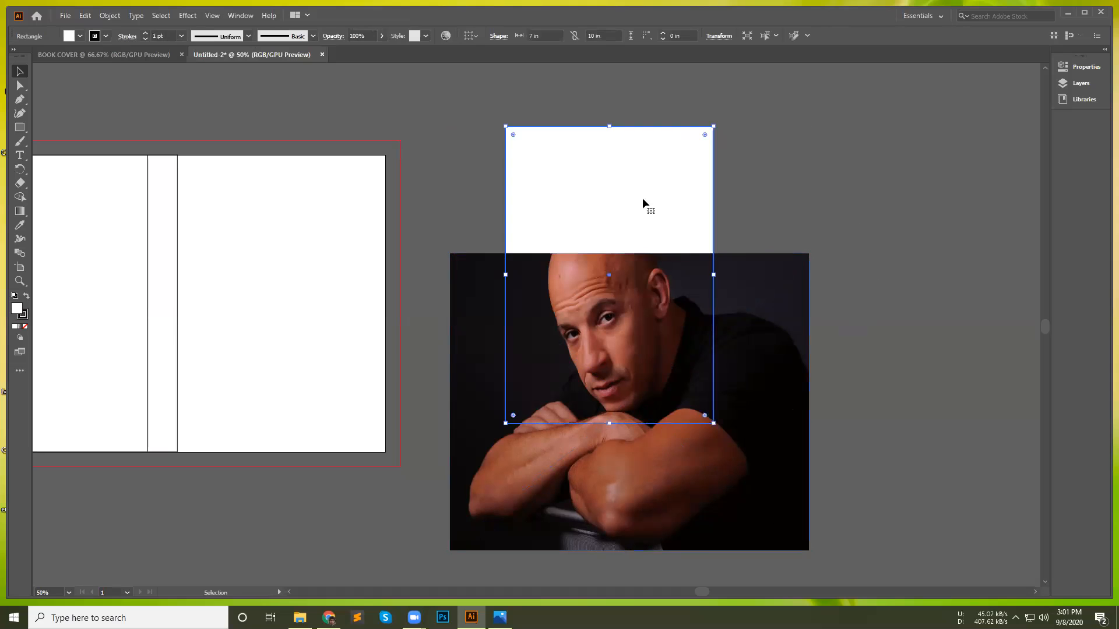
pyautogui.moveTo(655, 186); pyautogui.dragTo(670, 320)
pyautogui.moveTo(873, 323); pyautogui.dragTo(608, 327)
pyautogui.rightClick(608, 328)
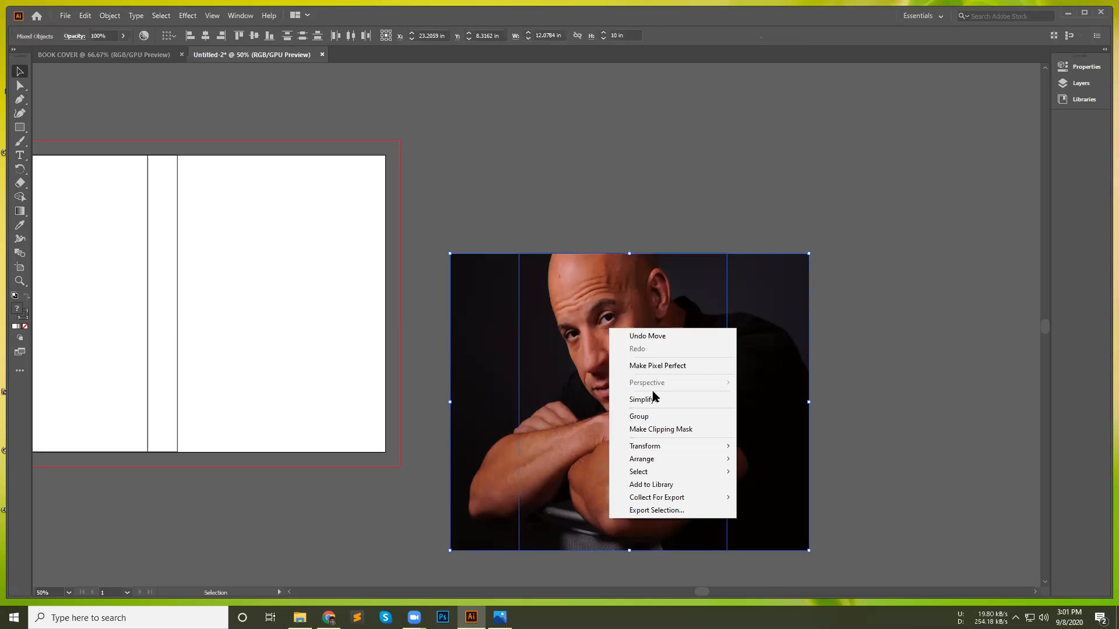
pyautogui.click(658, 426)
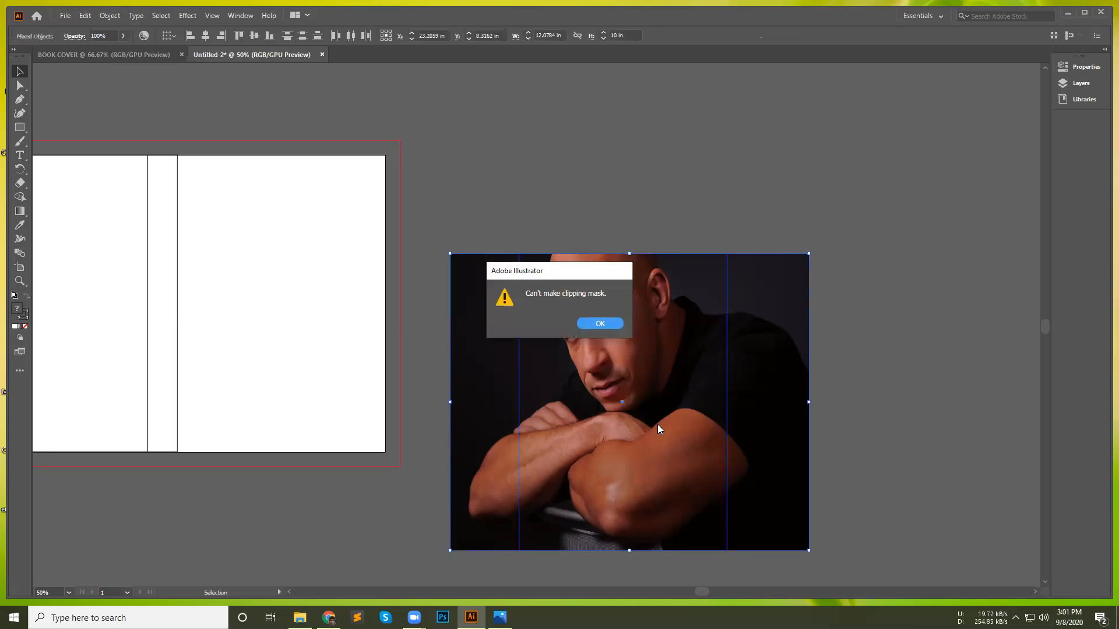
pyautogui.click(600, 323)
# Undo the last moves of the portrait photo and white rectangle and clear the selection.
pyautogui.moveTo(695, 382); pyautogui.dragTo(687, 245)
pyautogui.click(814, 218)
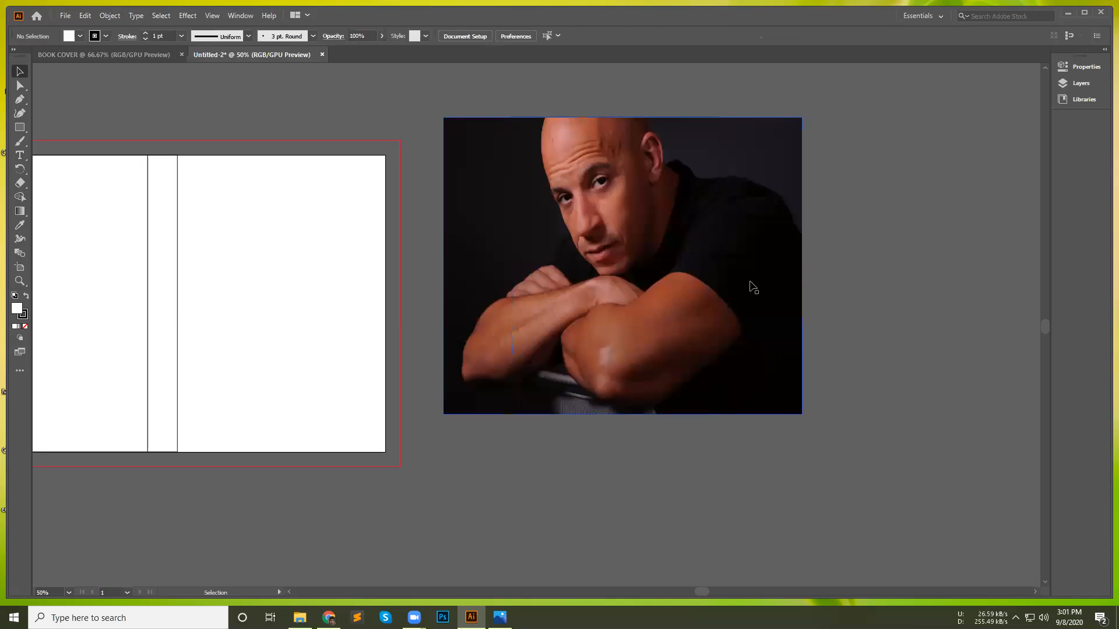
pyautogui.hotkey('ctrl', 'z')
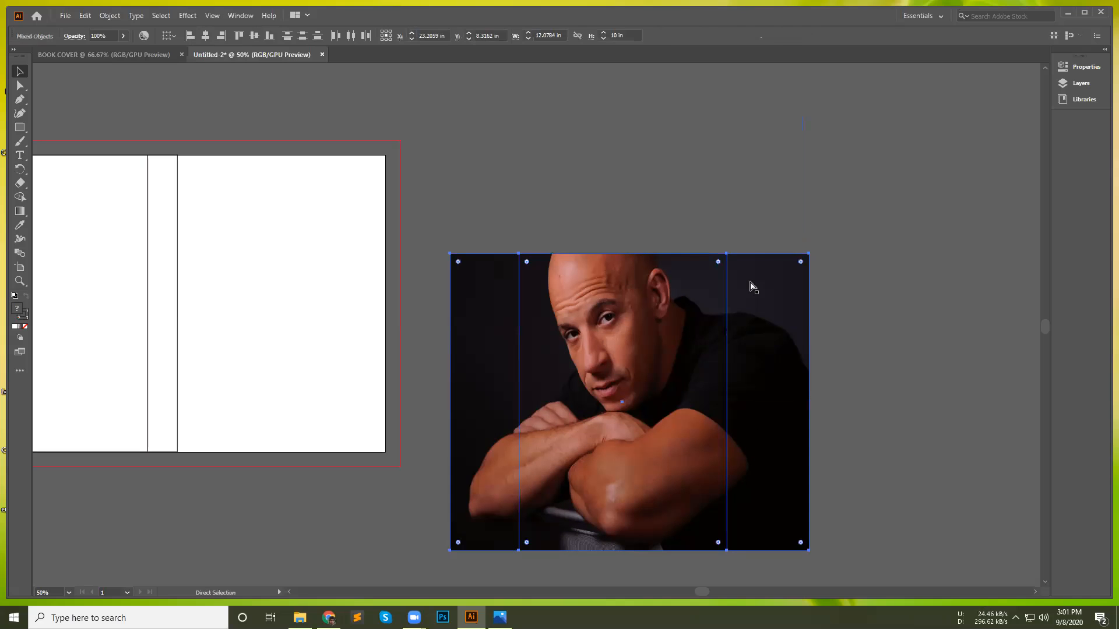
pyautogui.hotkey('ctrl', 'z')
pyautogui.hotkey('ctrl', 'shift', 'a')
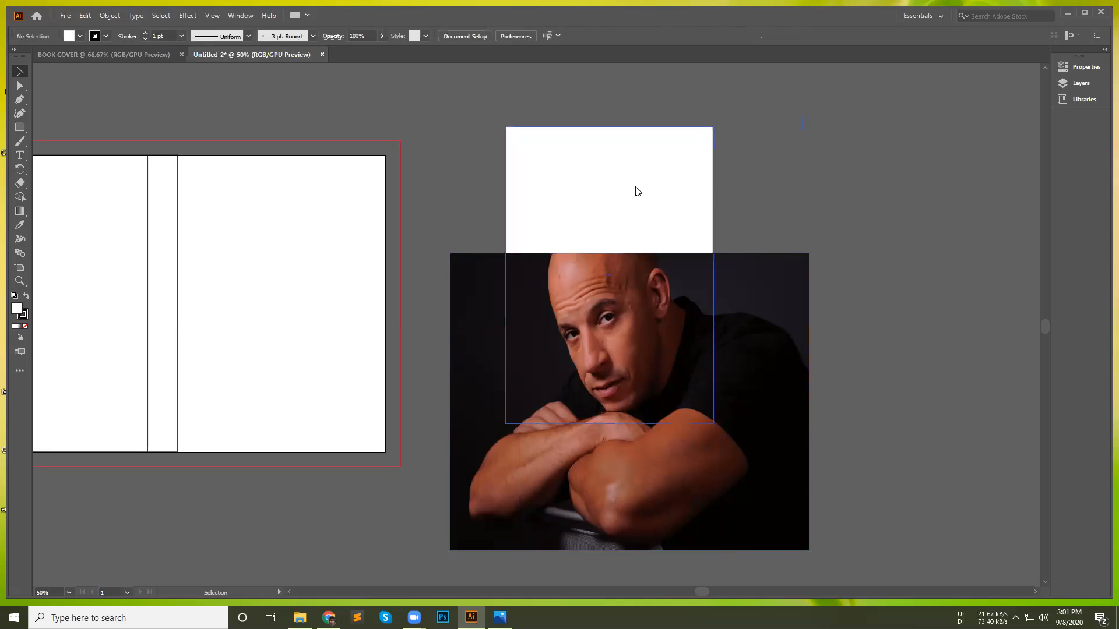
# Bring the white 7 x 10 in rectangle in front of the portrait photo.
pyautogui.rightClick(637, 189)
pyautogui.click(825, 257)
pyautogui.click(648, 225)
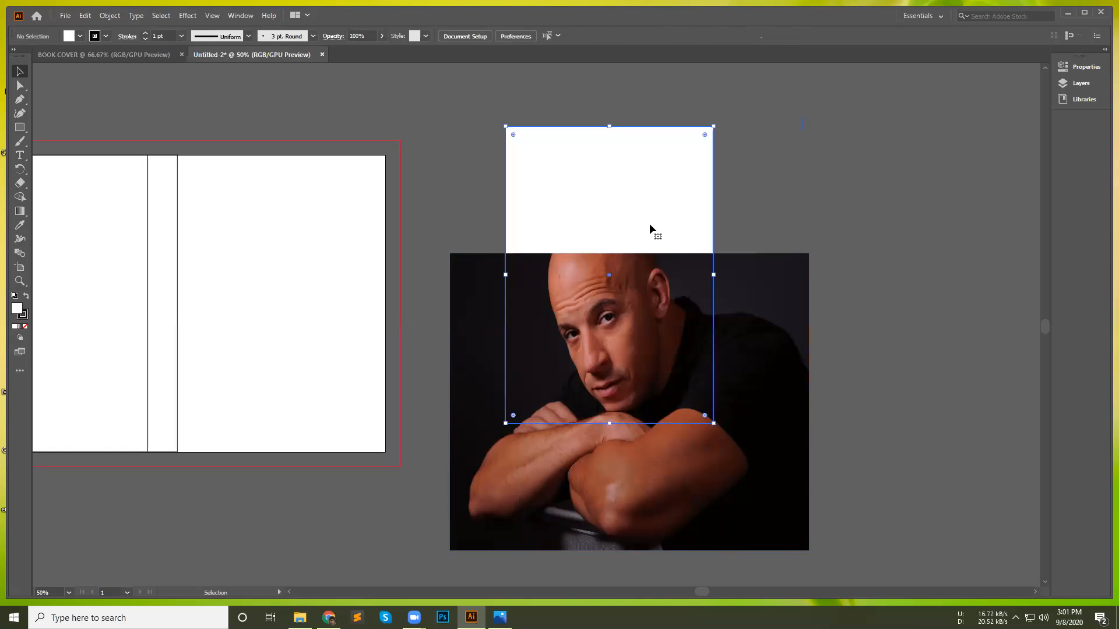
pyautogui.rightClick(644, 225)
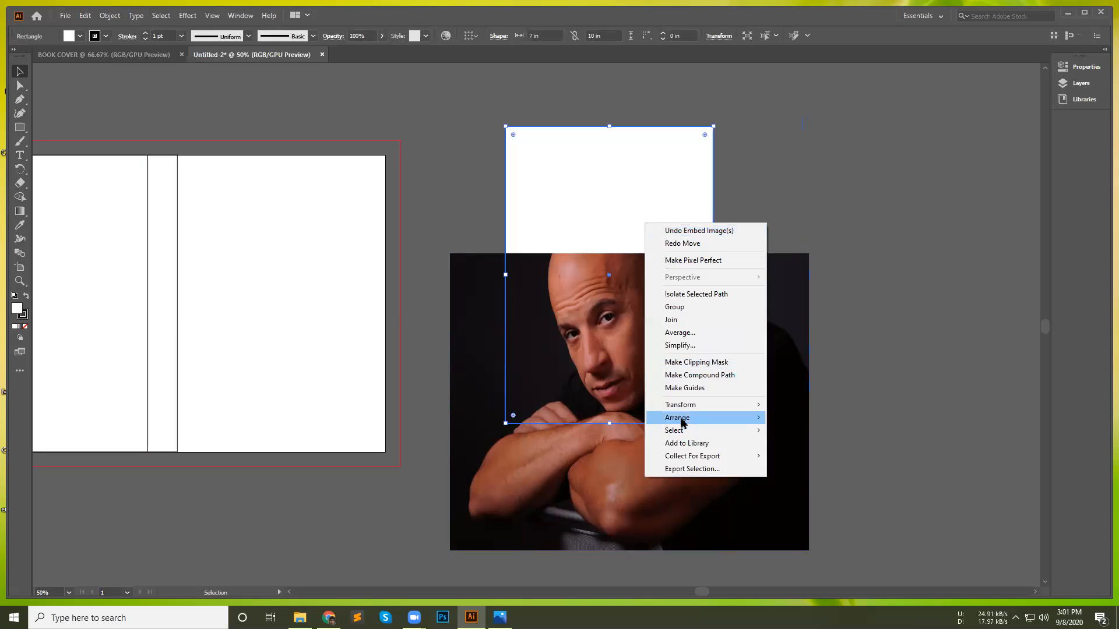
pyautogui.moveTo(697, 420)
pyautogui.click(828, 418)
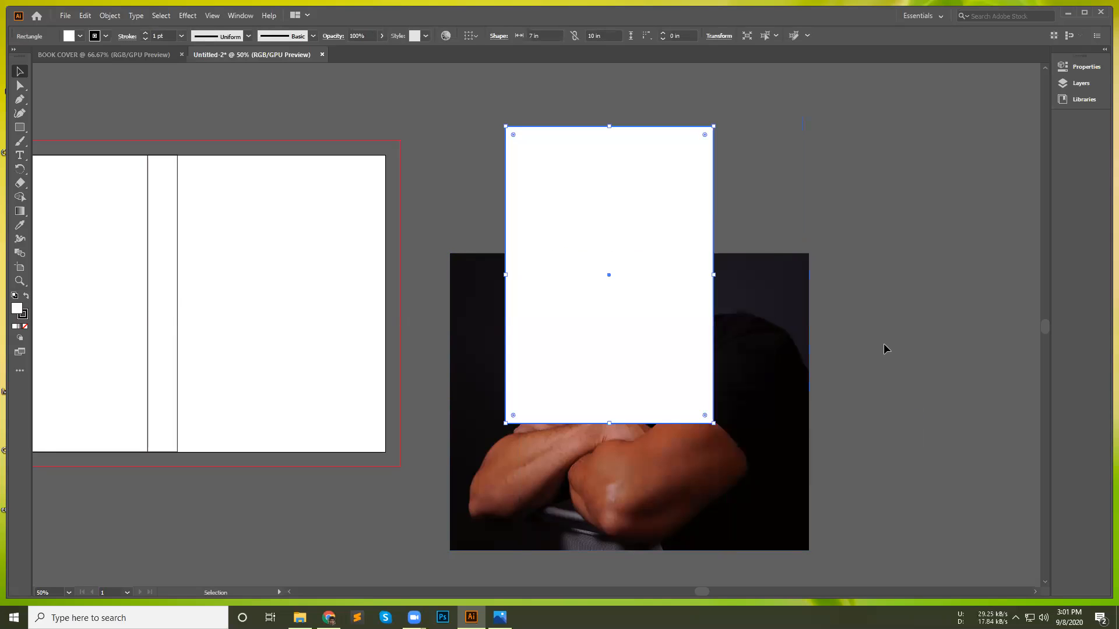
pyautogui.click(885, 329)
# Move the white rectangle fully over the man's face and arms and make a clipping mask from it and the photo.
pyautogui.moveTo(594, 205); pyautogui.dragTo(622, 330)
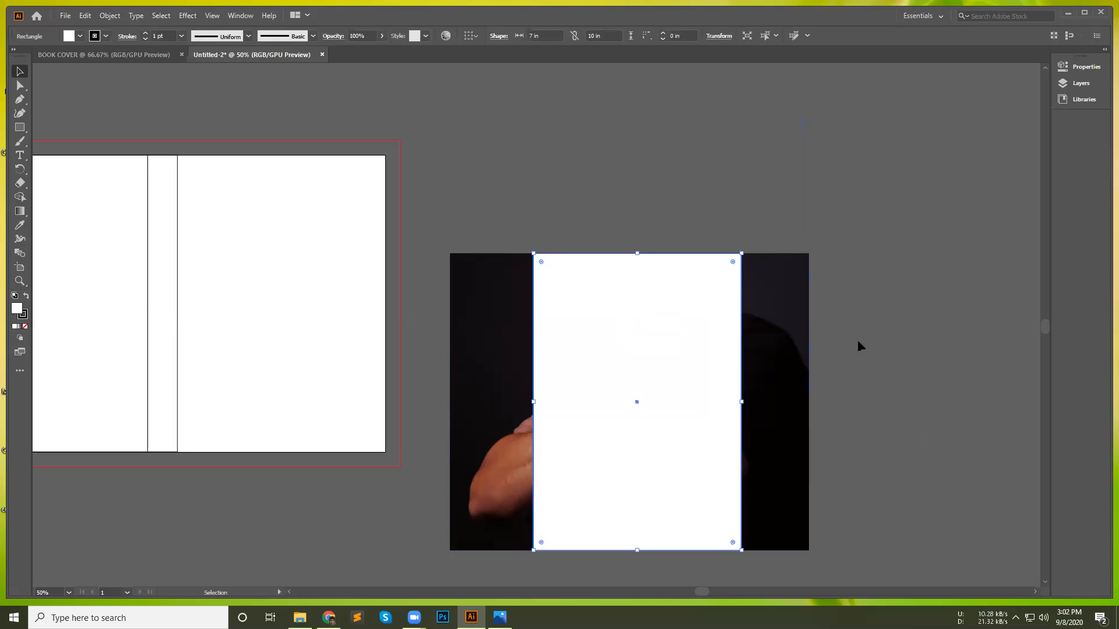
pyautogui.hotkey('ctrl', 'a')
pyautogui.rightClick(667, 348)
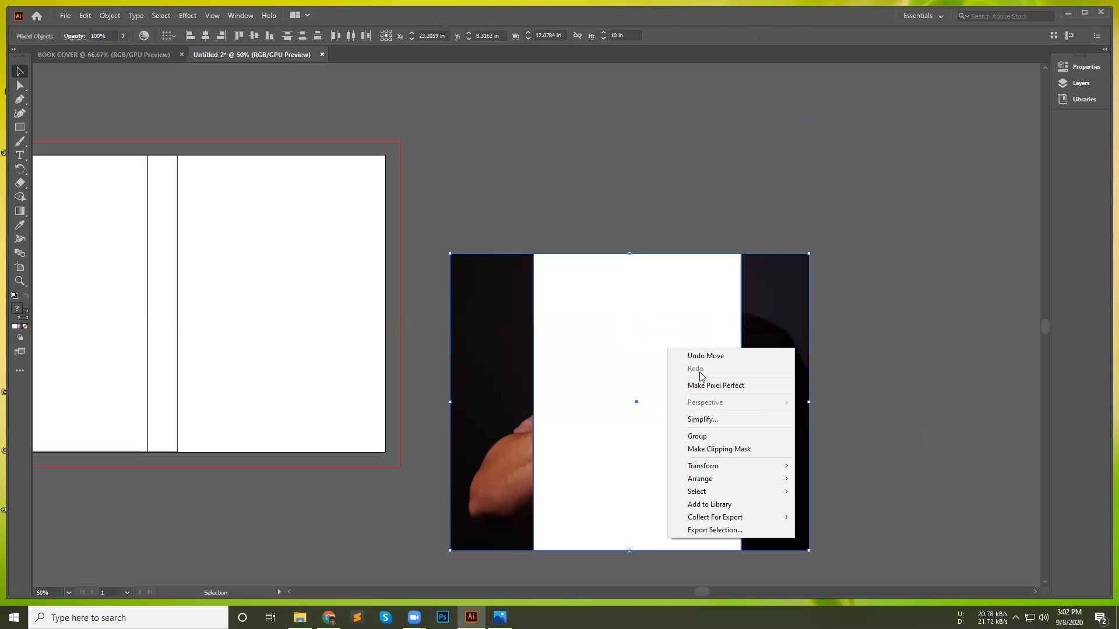
pyautogui.click(718, 450)
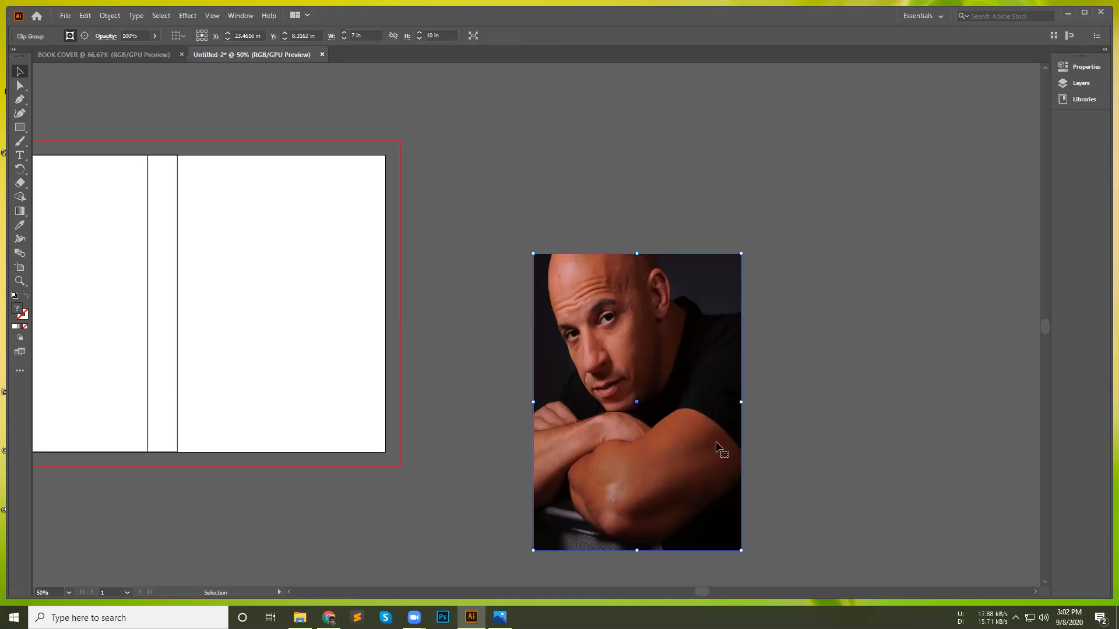
# Check the reference image book-cover-vin-diesel.jpg and move the clipped portrait close beside the cover artboard.
pyautogui.moveTo(641, 343); pyautogui.dragTo(560, 201)
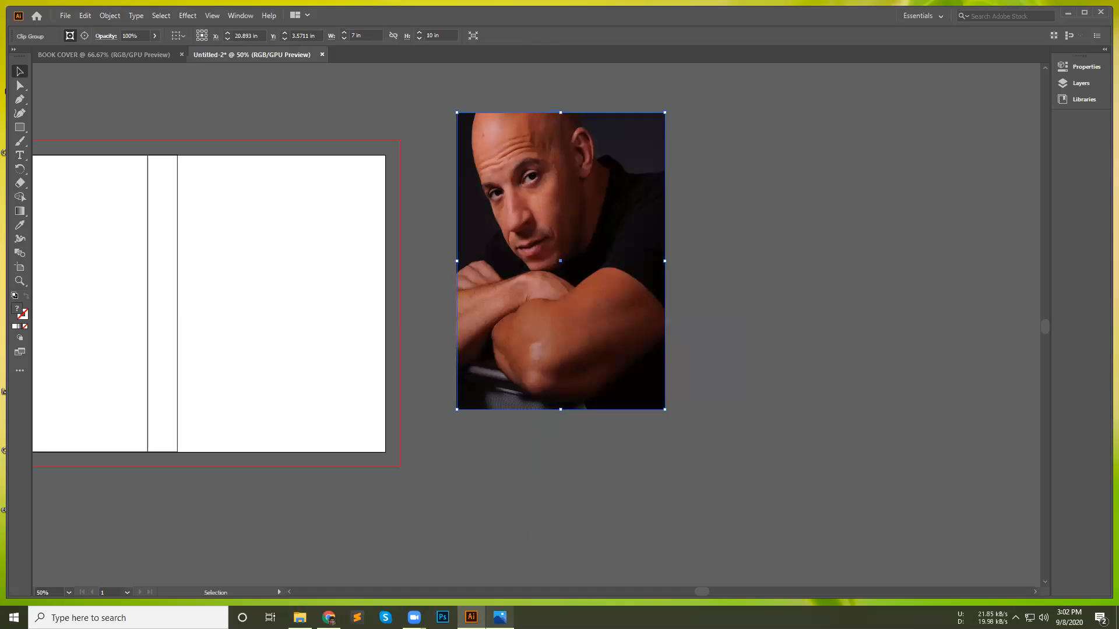
pyautogui.click(499, 617)
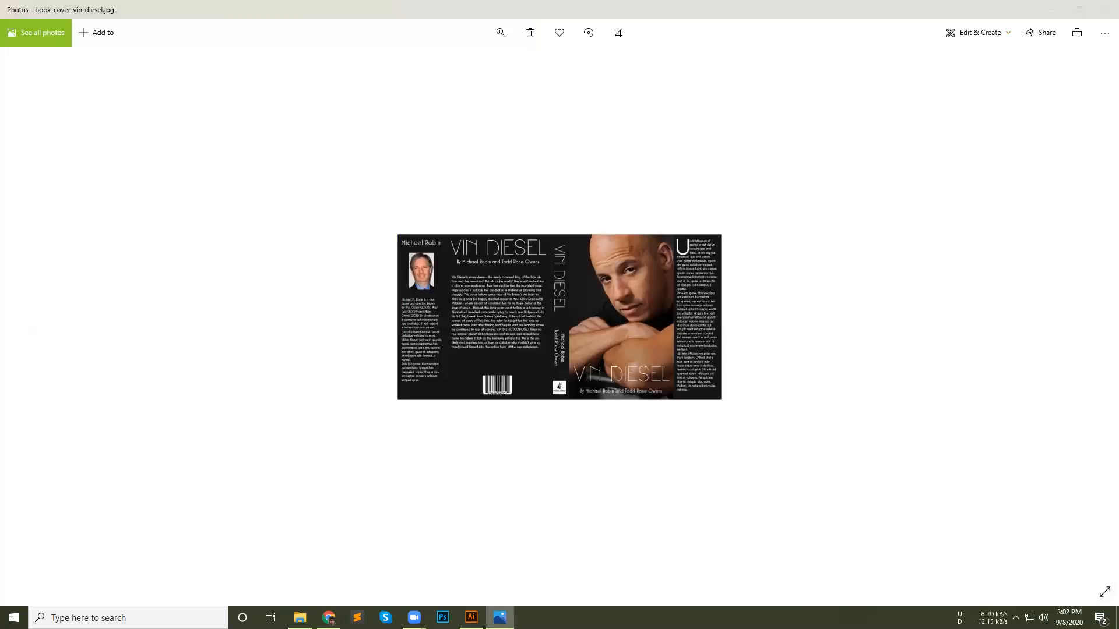
pyautogui.click(472, 618)
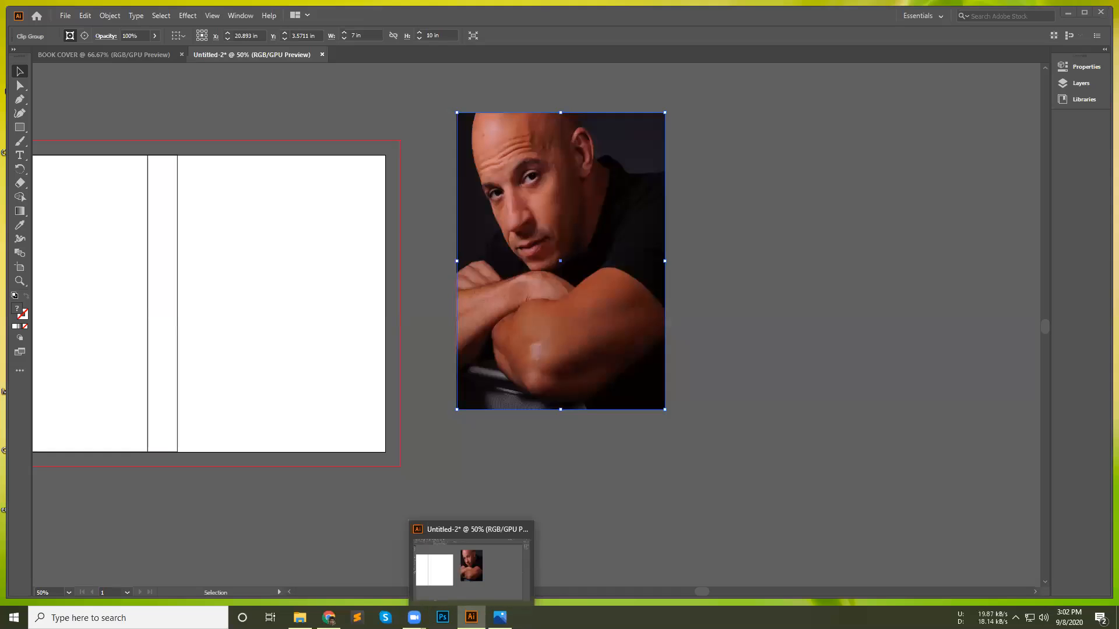
pyautogui.click(472, 617)
pyautogui.click(467, 603)
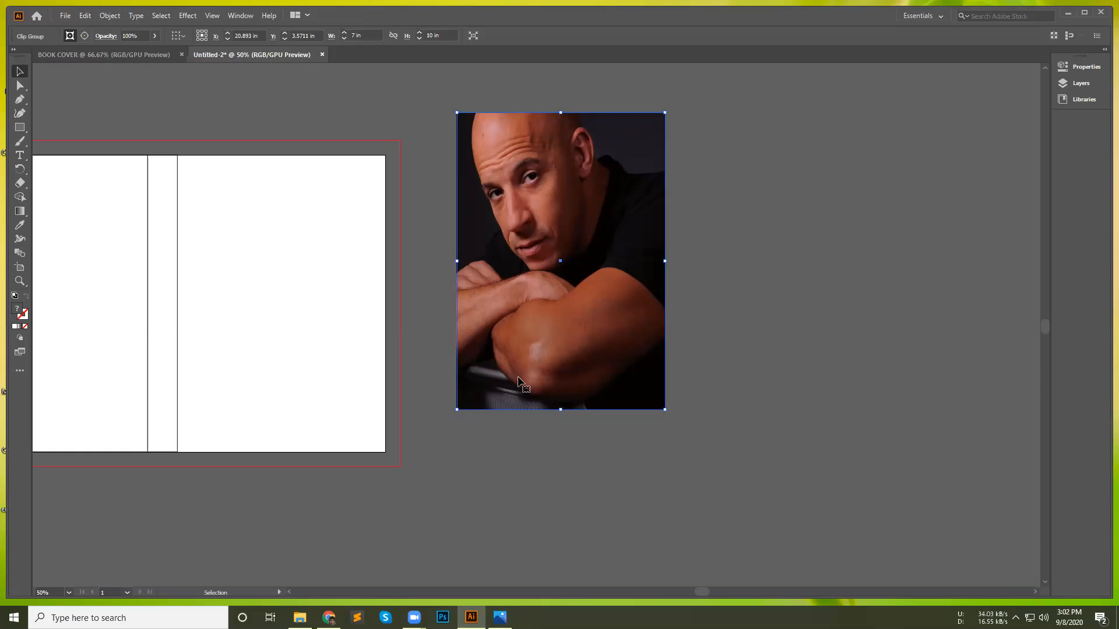
pyautogui.press('a')
pyautogui.moveTo(570, 234); pyautogui.dragTo(556, 284)
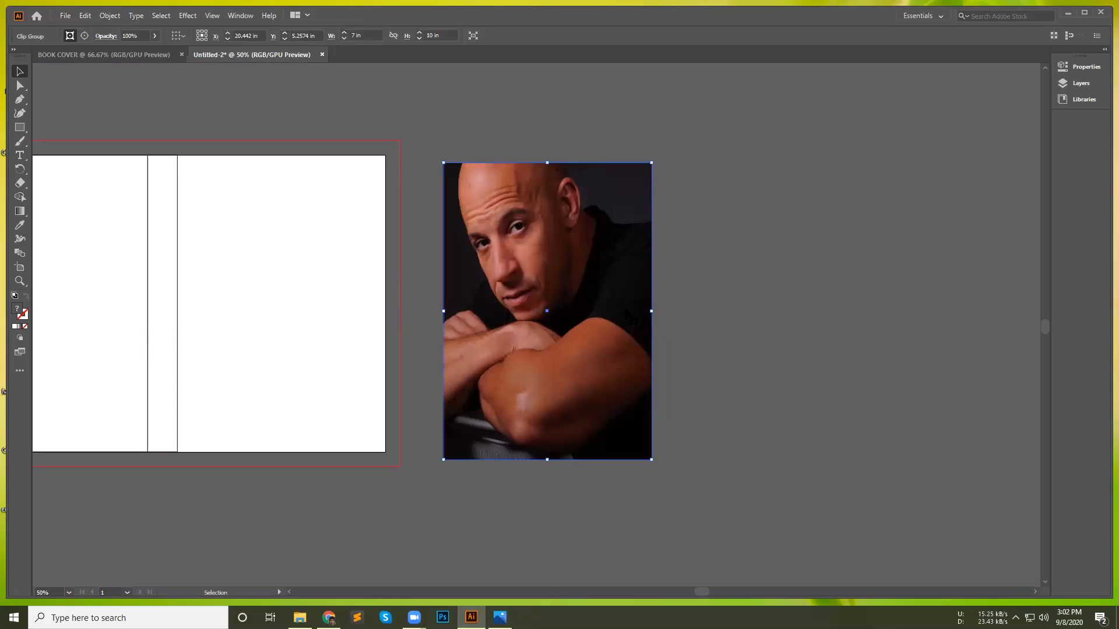
pyautogui.click(746, 254)
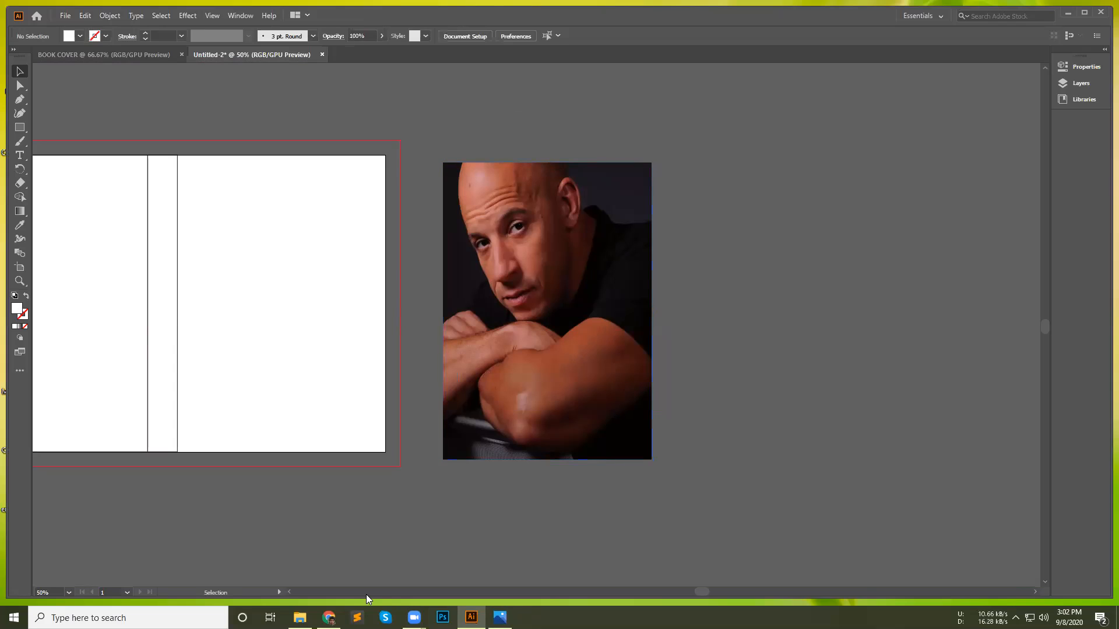
# Place book-cover-vin-diesel.jpg in the document, enlarge it to about 14 in wide and move it over the cover artboard.
pyautogui.click(500, 617)
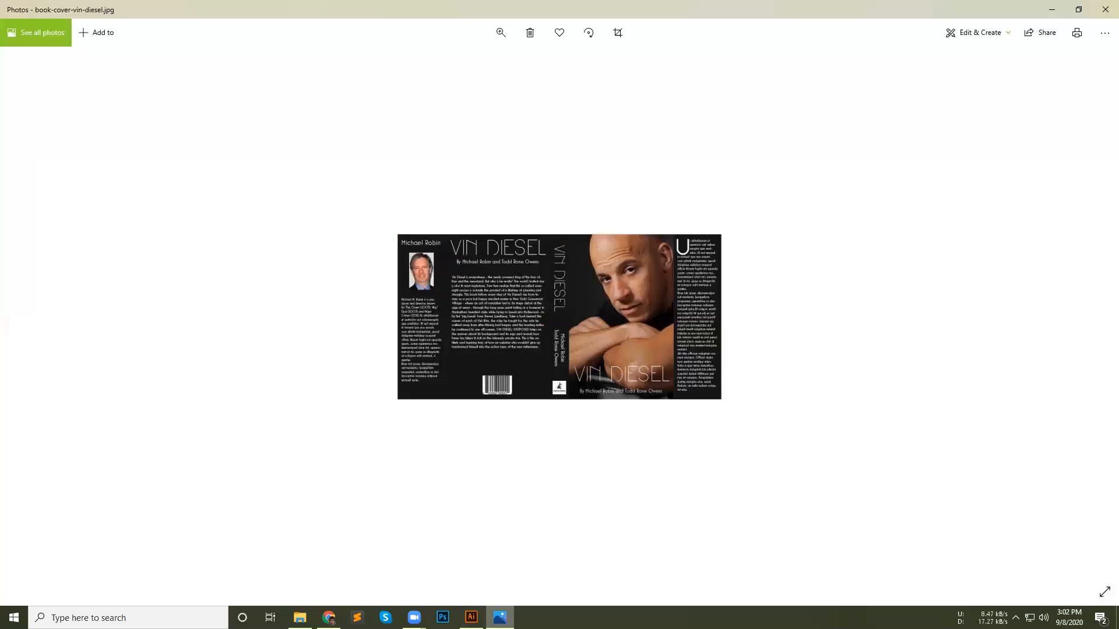
pyautogui.click(499, 618)
pyautogui.click(299, 618)
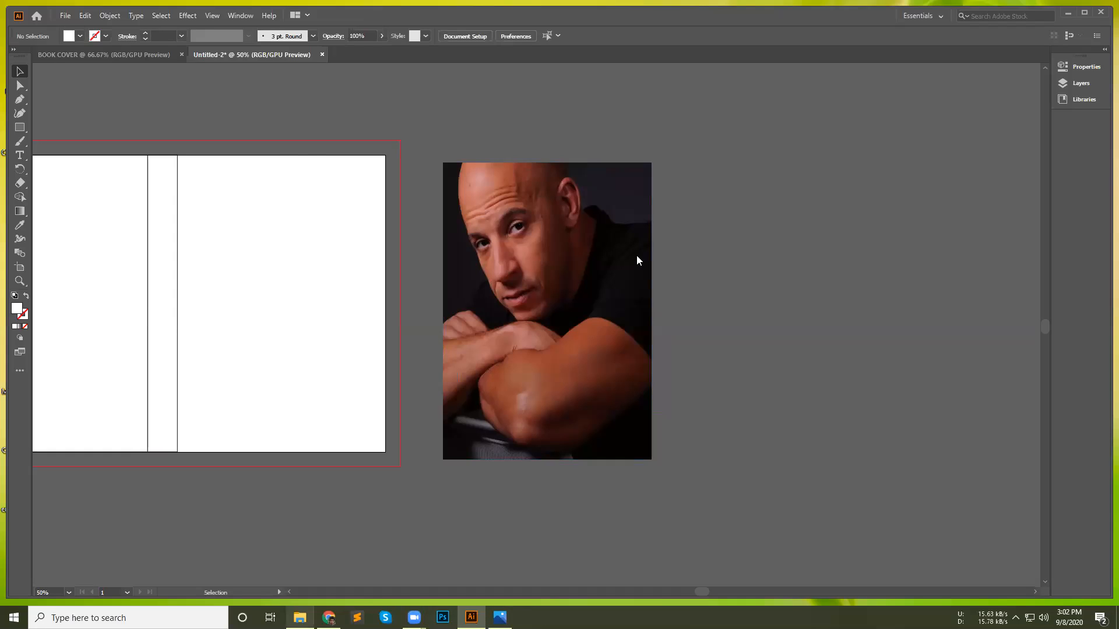
pyautogui.moveTo(765, 206); pyautogui.dragTo(748, 348)
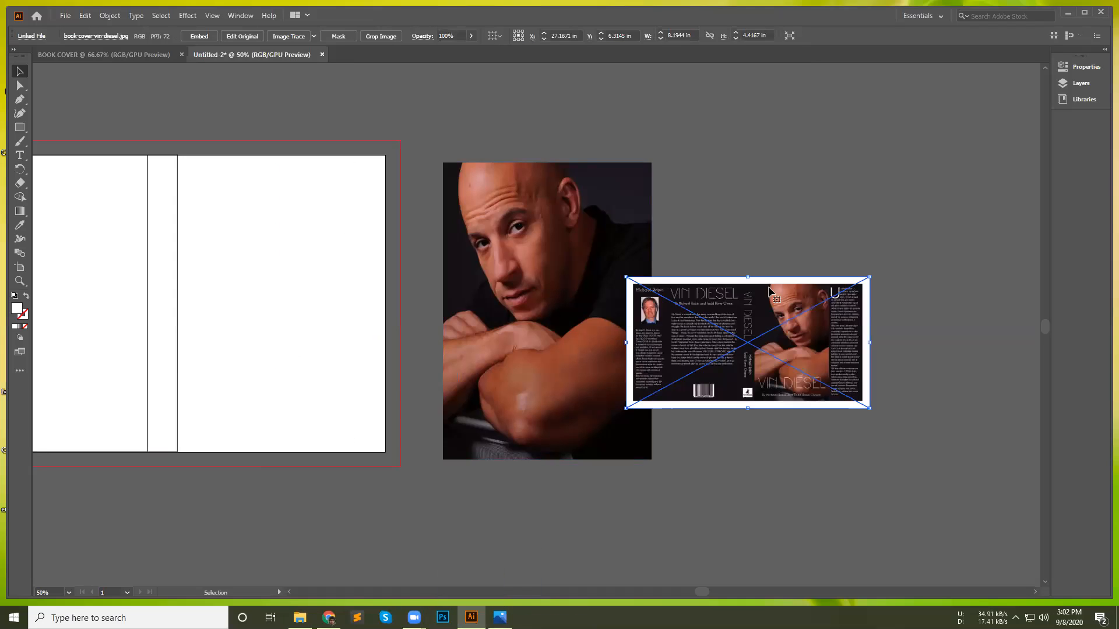
pyautogui.moveTo(869, 278); pyautogui.dragTo(956, 157)
pyautogui.moveTo(777, 349); pyautogui.dragTo(298, 458)
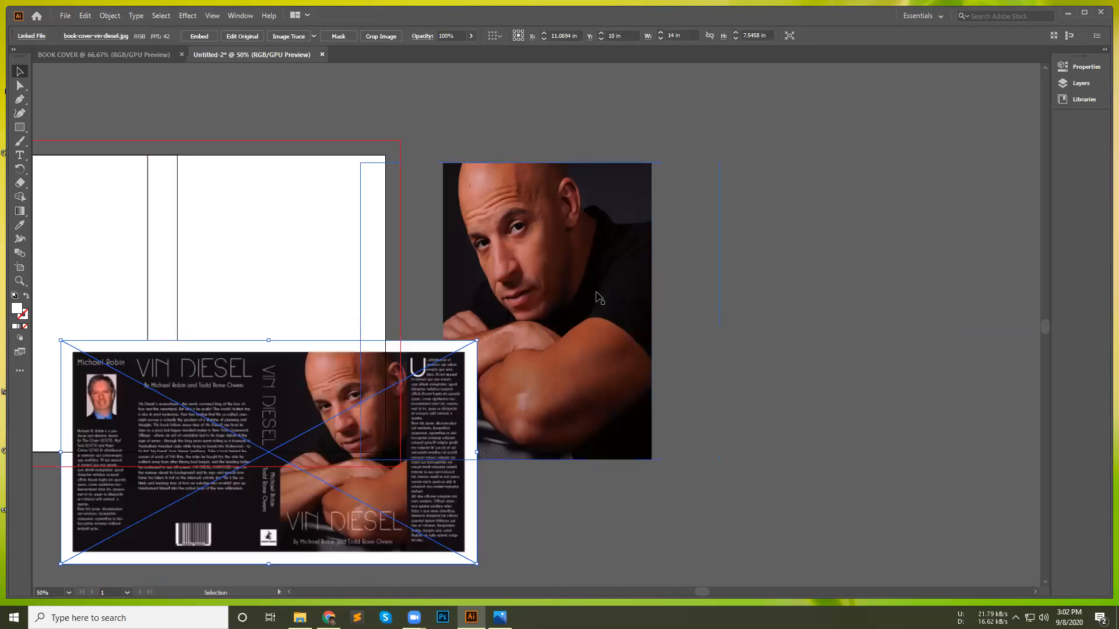
# Move the clipped portrait away from the artboard, enlarge the reference cover further and reposition it over the template.
pyautogui.moveTo(620, 300); pyautogui.dragTo(754, 295)
pyautogui.click(421, 415)
pyautogui.moveTo(420, 415); pyautogui.dragTo(456, 251)
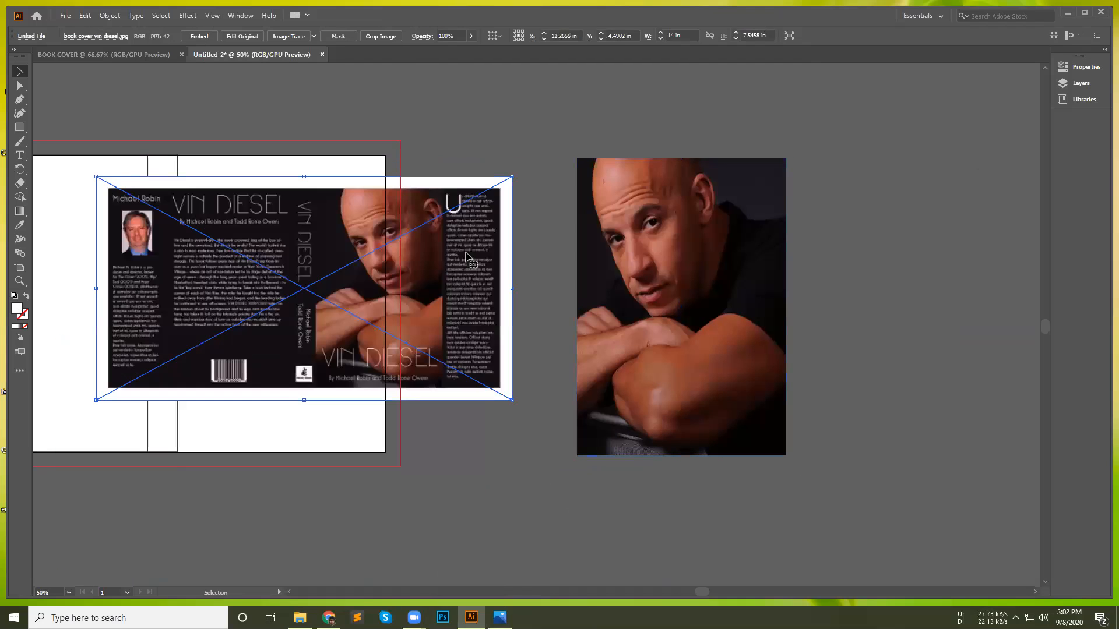
pyautogui.moveTo(512, 177); pyautogui.dragTo(556, 58)
pyautogui.moveTo(592, 143); pyautogui.dragTo(596, 105)
pyautogui.moveTo(505, 301); pyautogui.dragTo(485, 381)
pyautogui.click(693, 490)
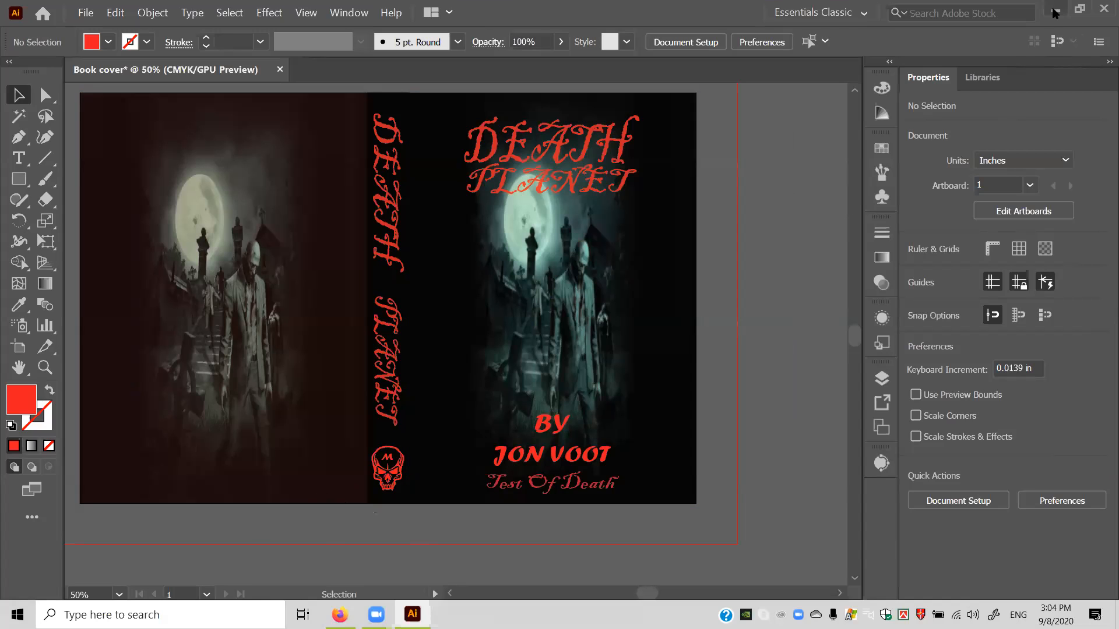
# Minimize the Death Planet document and the browser to reach the desktop and open PCVS511.psd.
pyautogui.click(1053, 9)
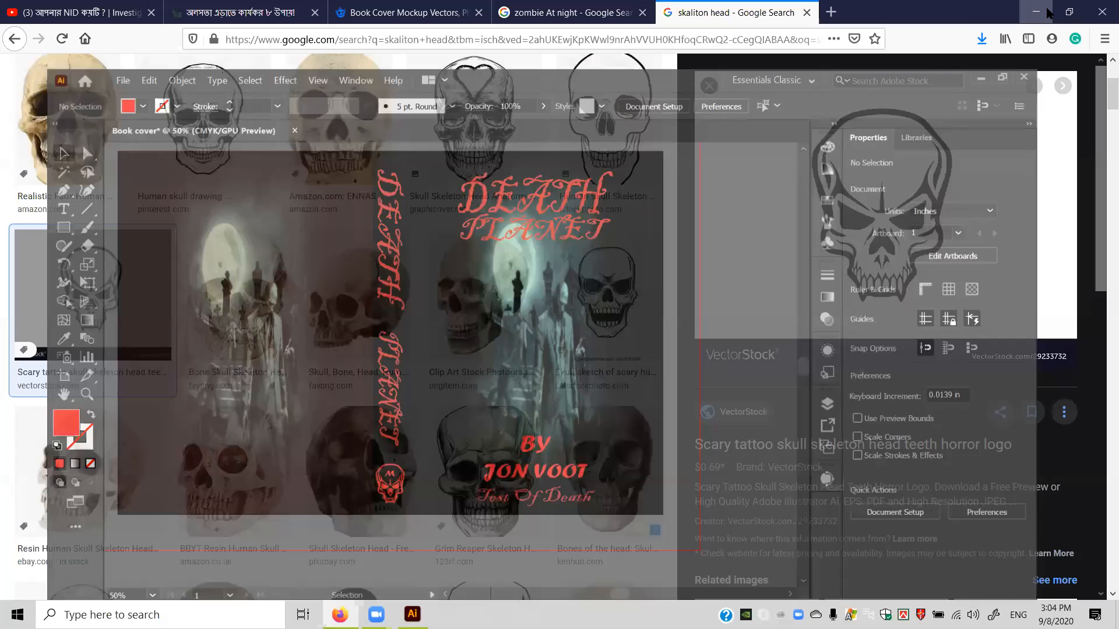
pyautogui.click(1036, 11)
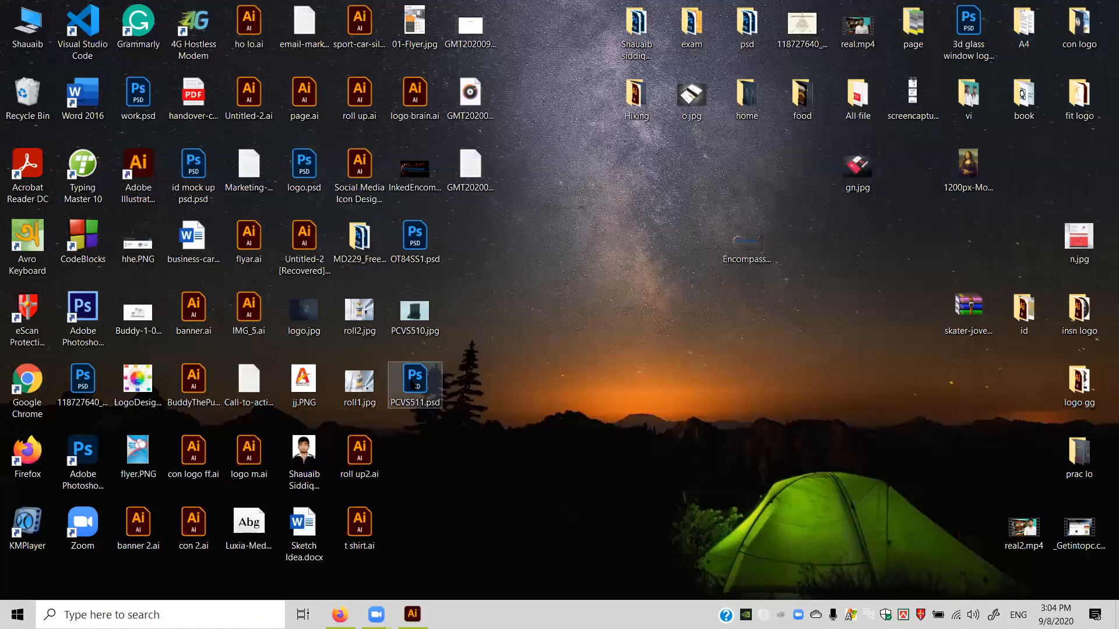
pyautogui.doubleClick(413, 385)
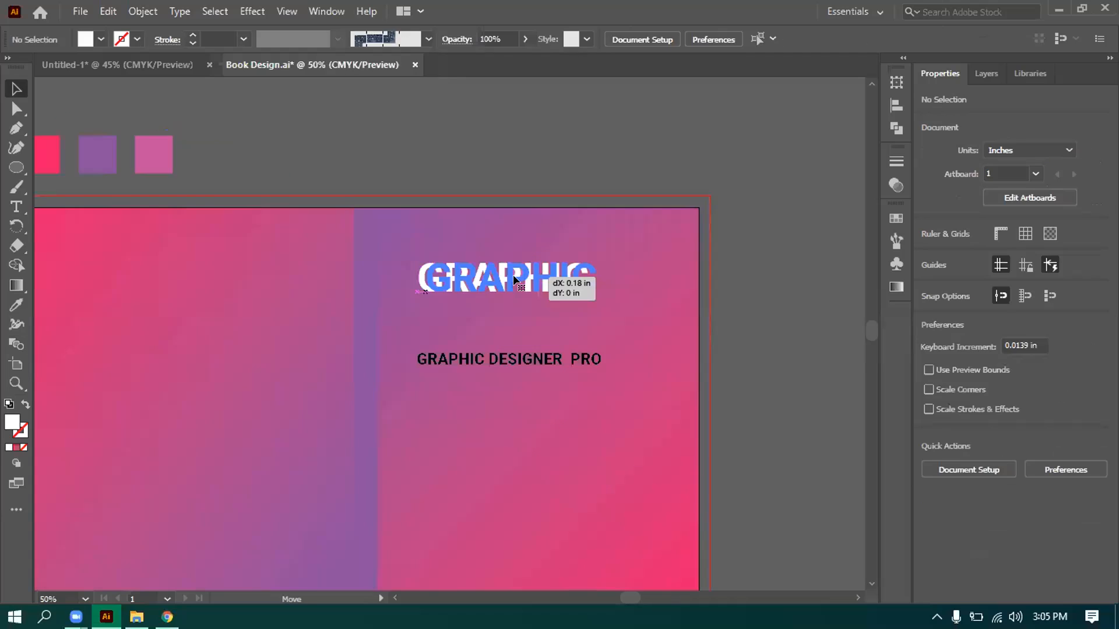
# Move the GRAPHIC title about 0.18 in to the right and set its font style to Roboto Black.
pyautogui.moveTo(528, 276); pyautogui.dragTo(532, 284)
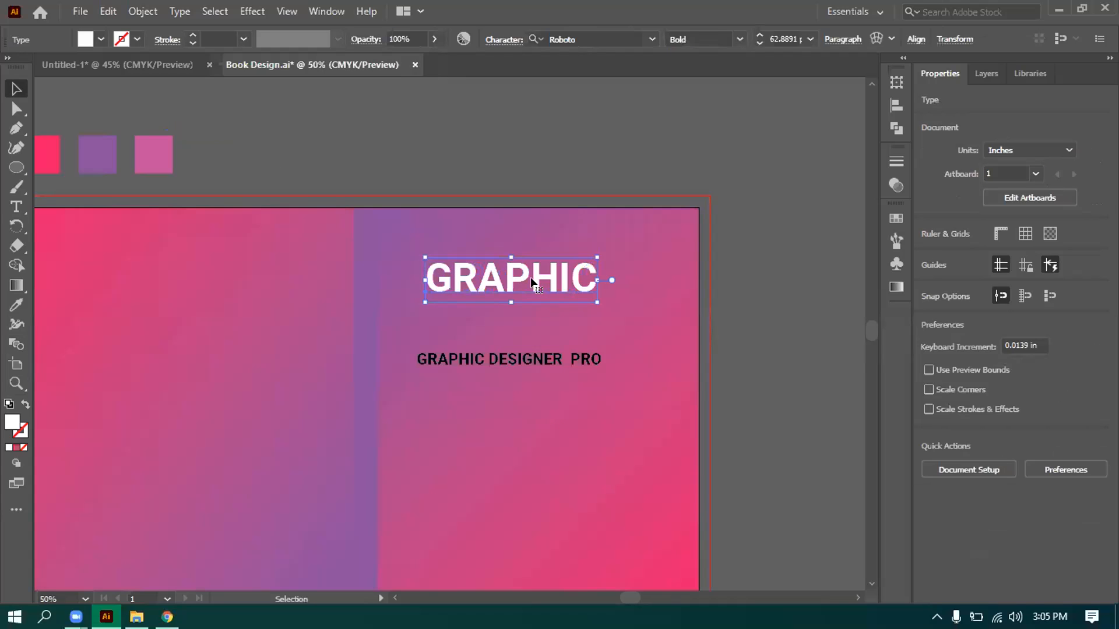
pyautogui.doubleClick(533, 280)
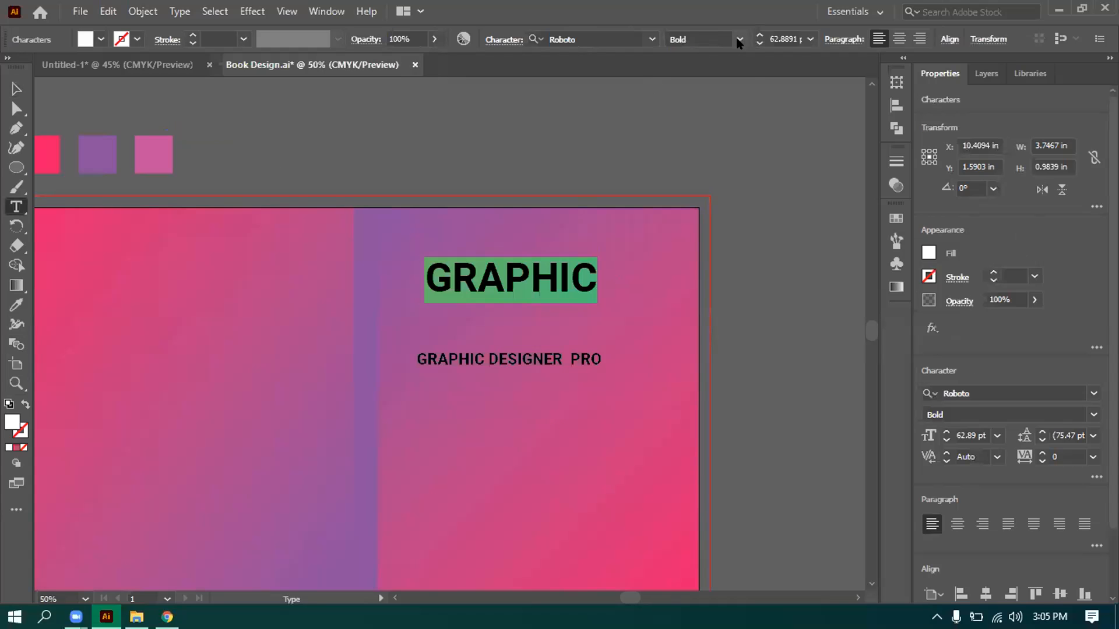
pyautogui.click(738, 39)
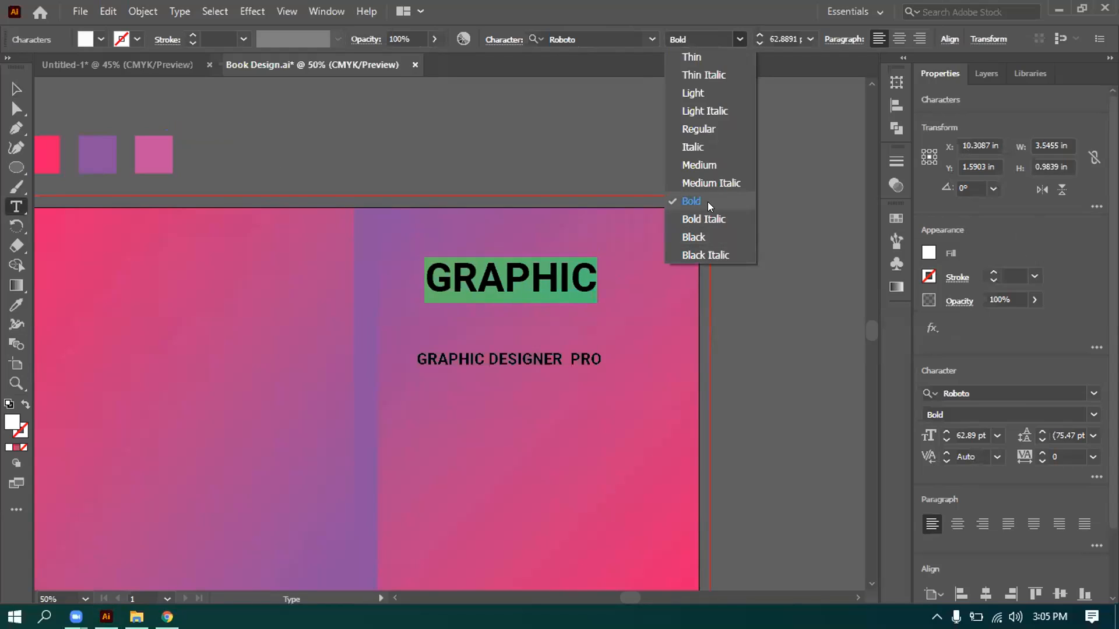
pyautogui.click(693, 236)
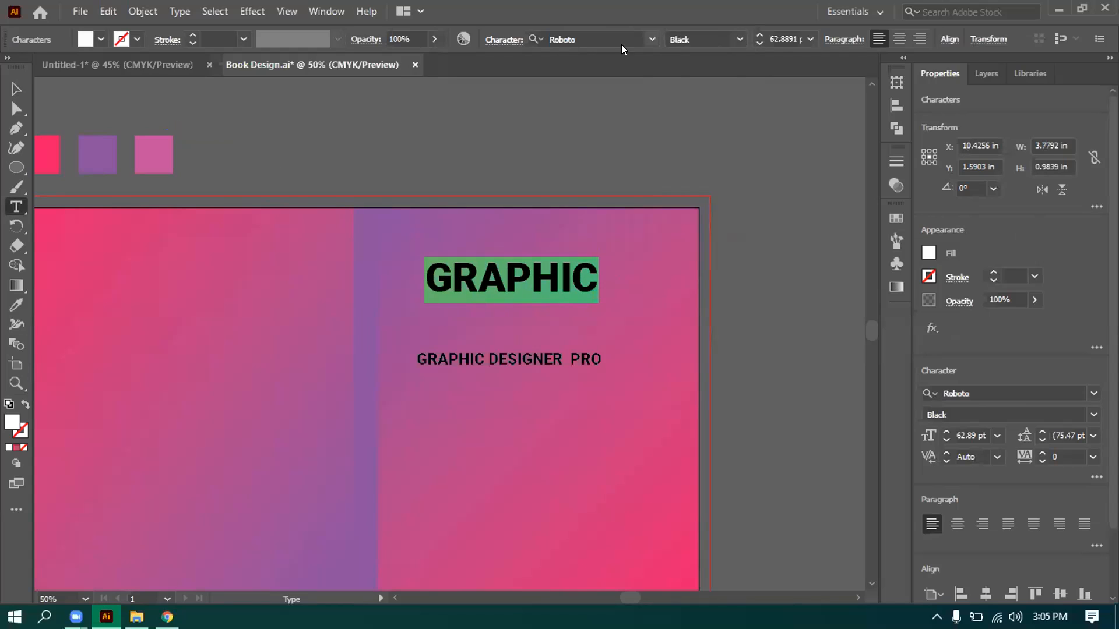
# Preview other fonts on the GRAPHIC title, try Verdana, and undo the font change and the accidental letter entry.
pyautogui.click(652, 39)
pyautogui.scroll(-3, 657, 498)
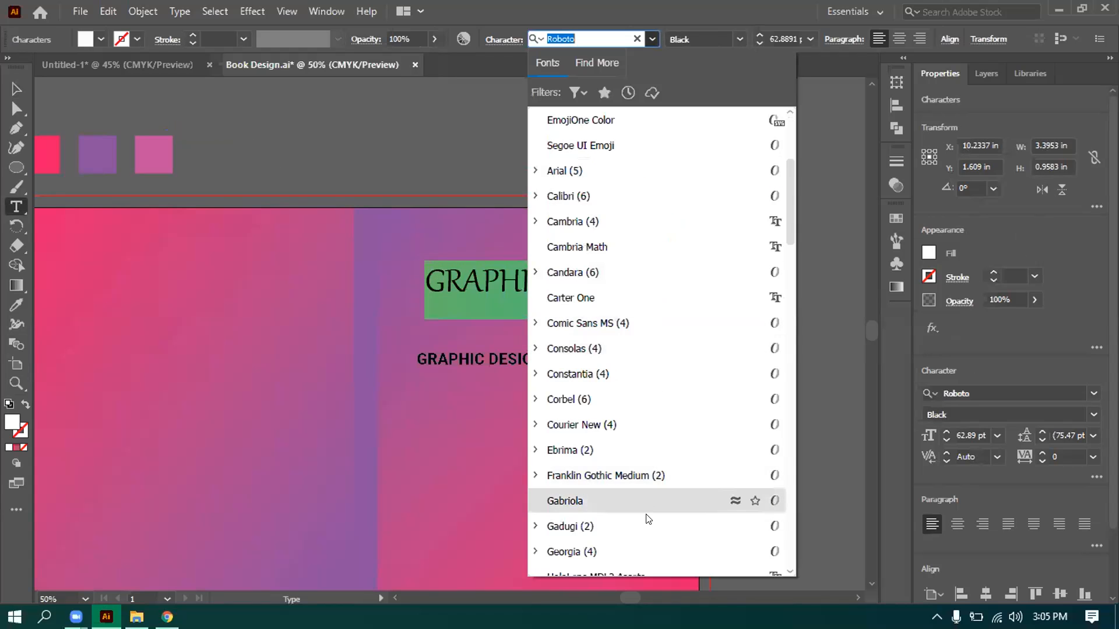
pyautogui.scroll(-3, 649, 510)
pyautogui.scroll(-4, 649, 510)
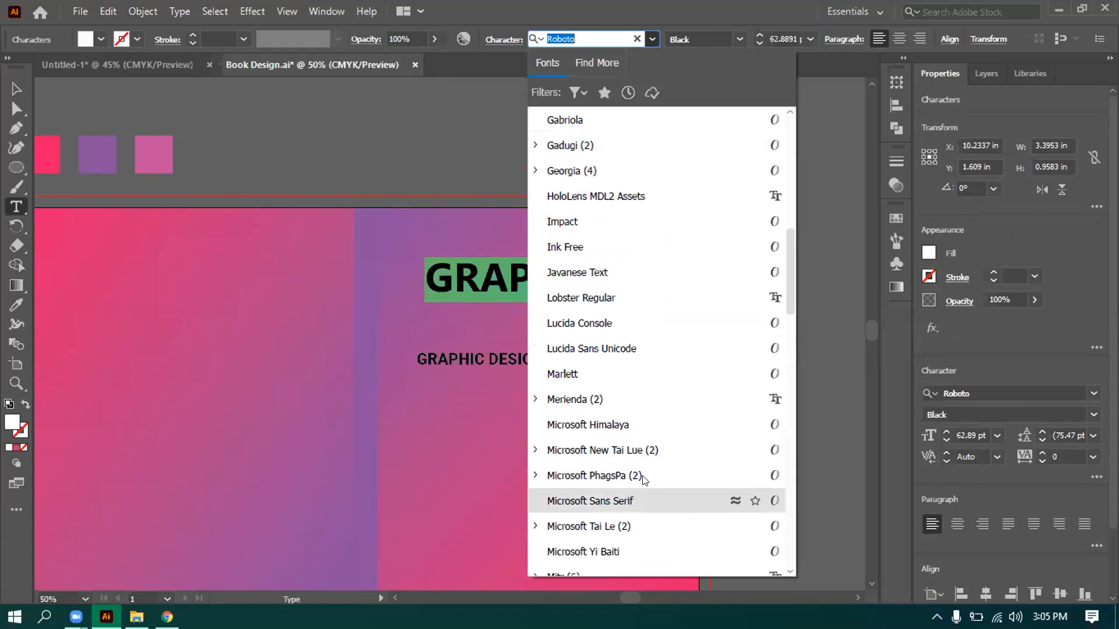
pyautogui.scroll(-6, 636, 536)
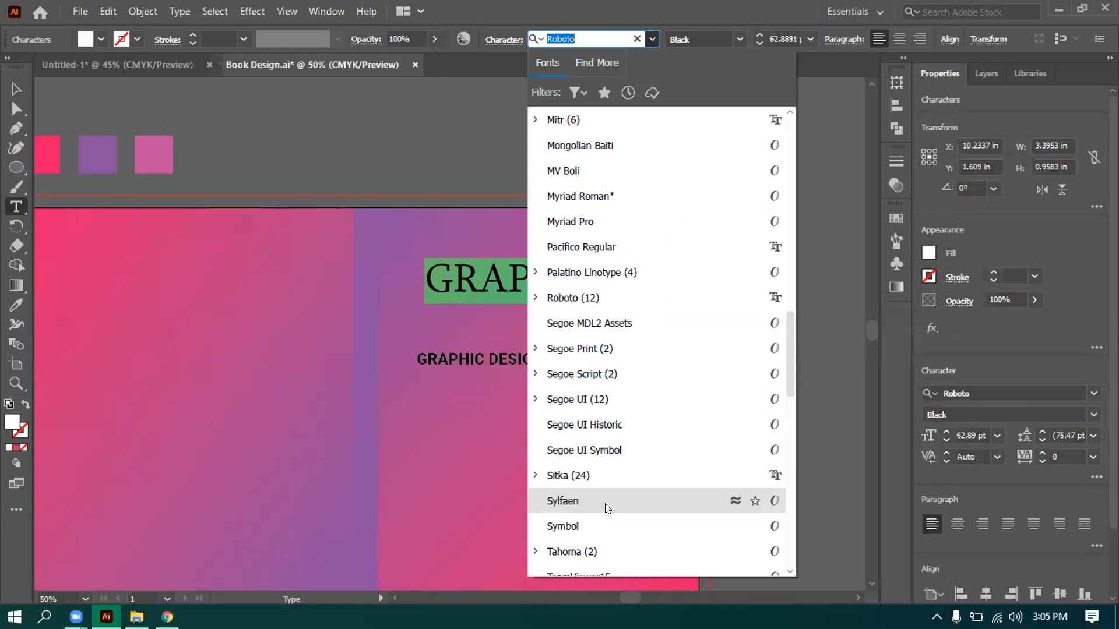
pyautogui.scroll(-3, 606, 507)
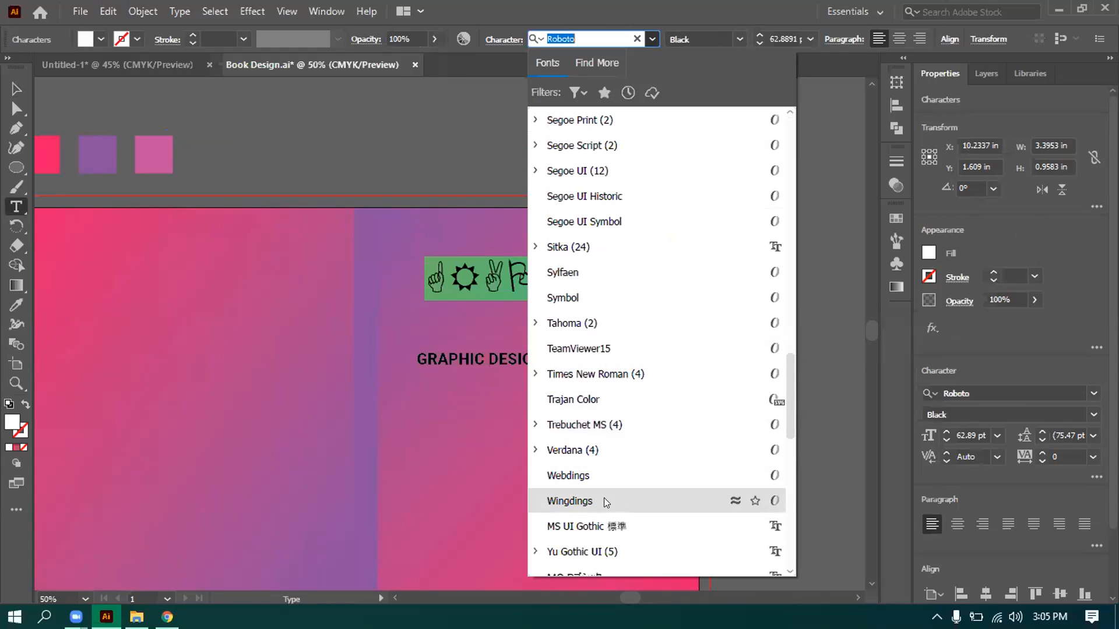
pyautogui.click(596, 451)
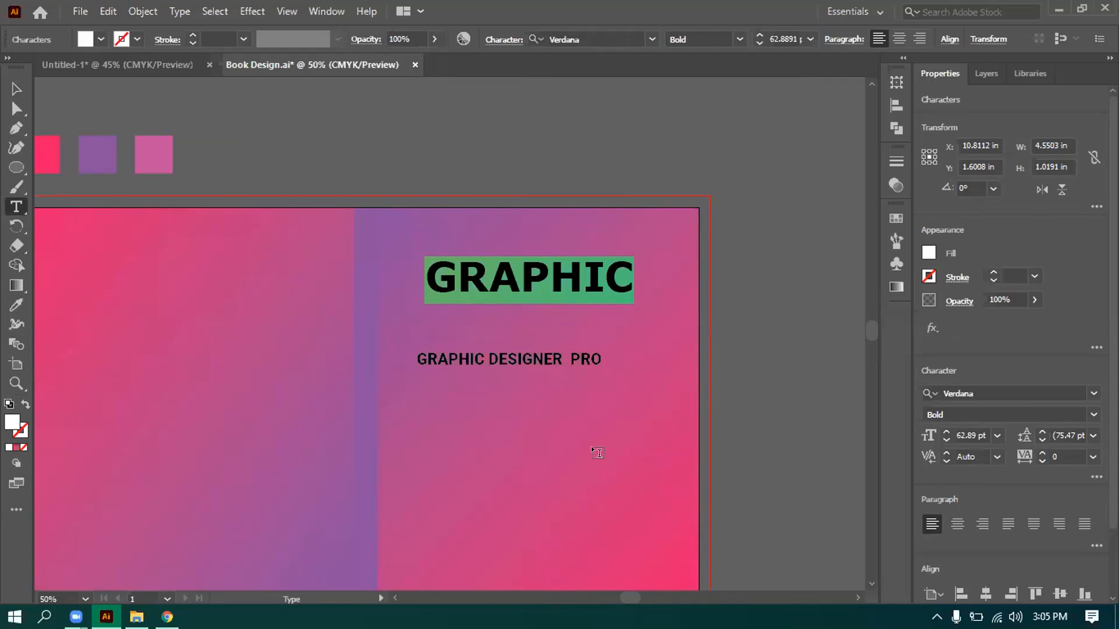
pyautogui.hotkey('ctrl', 'z')
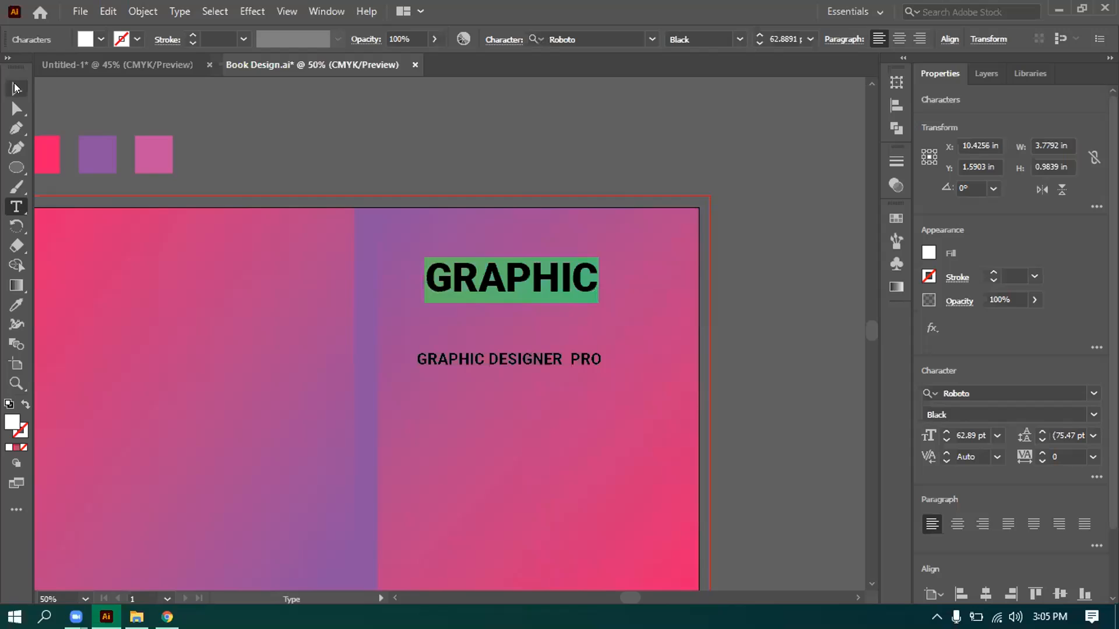
pyautogui.write('V')
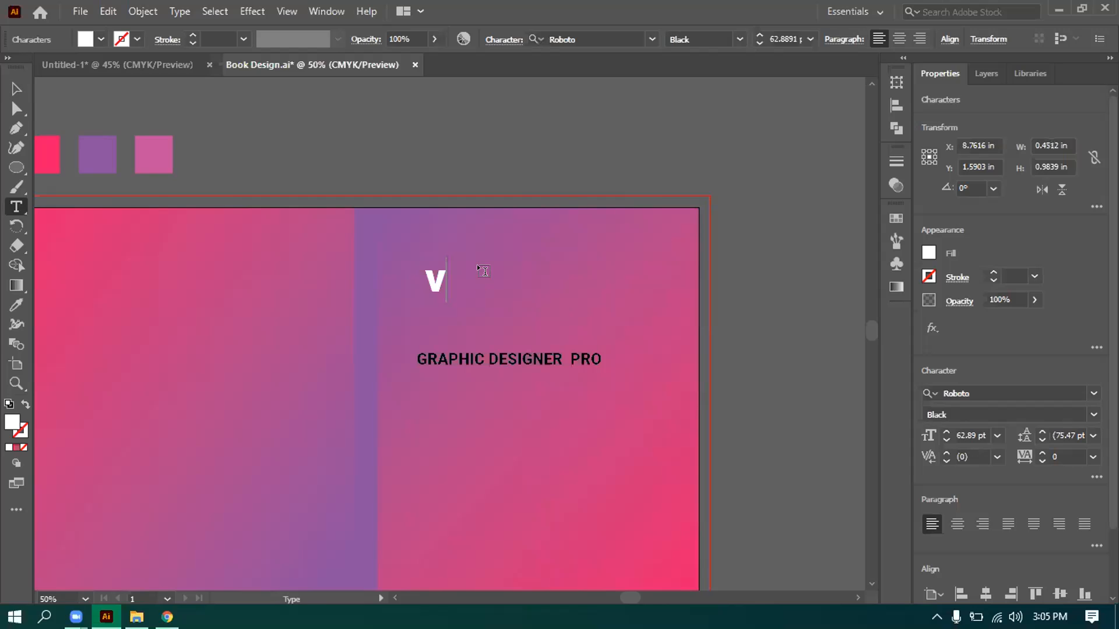
pyautogui.hotkey('ctrl', 'z')
# Finish editing the large GRAPHIC title and delete the word GRAPHIC from the black GRAPHIC DESIGNER PRO line.
pyautogui.click(17, 89)
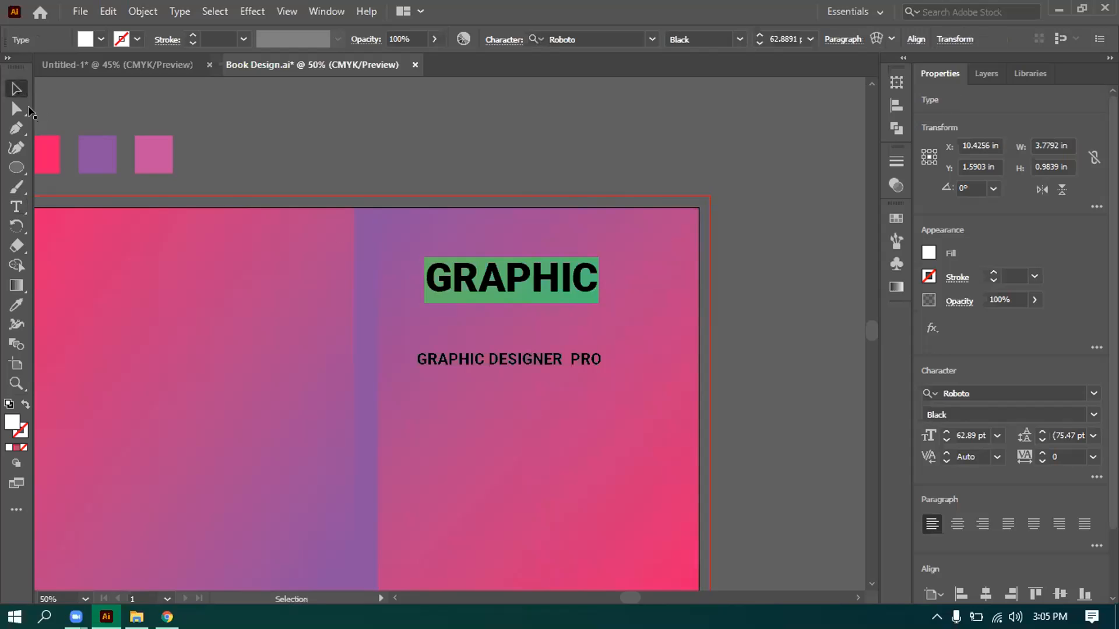
pyautogui.click(739, 243)
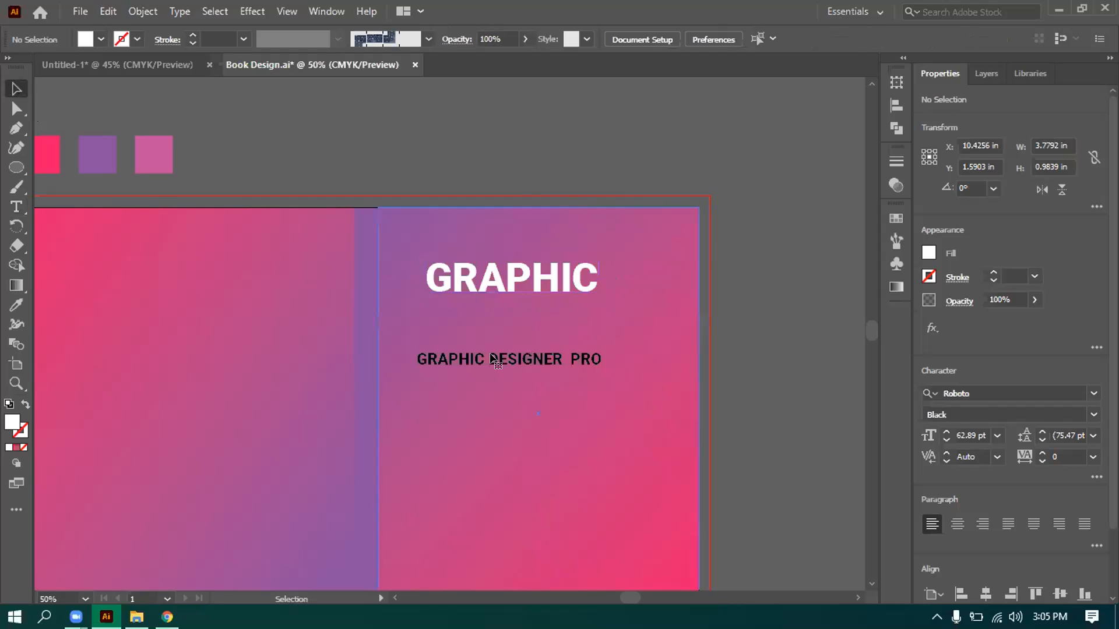
pyautogui.click(496, 360)
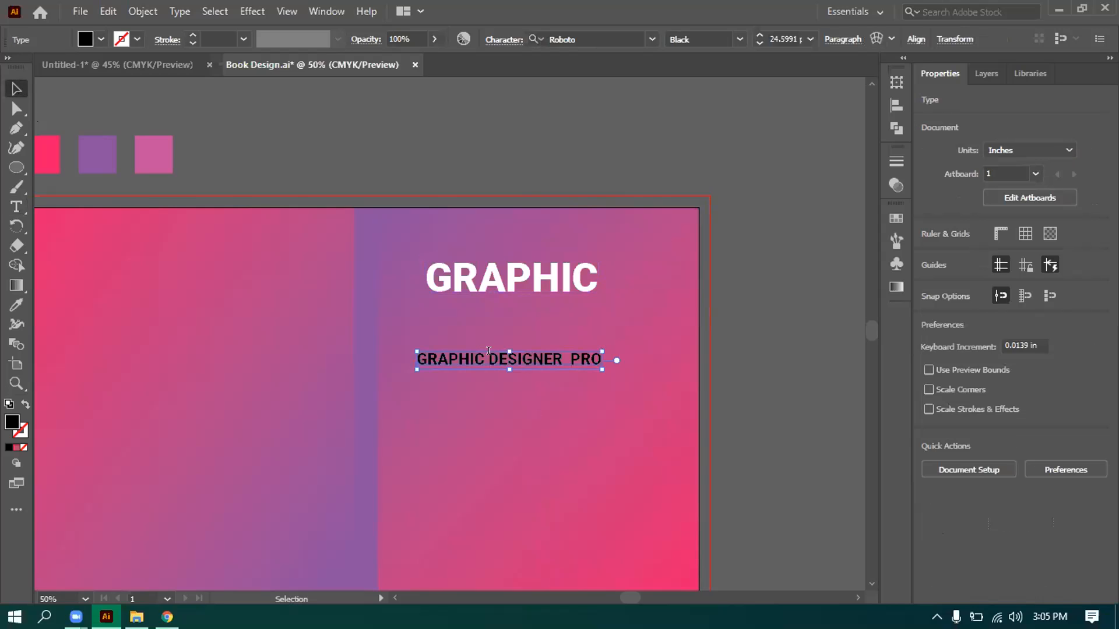
pyautogui.press('t')
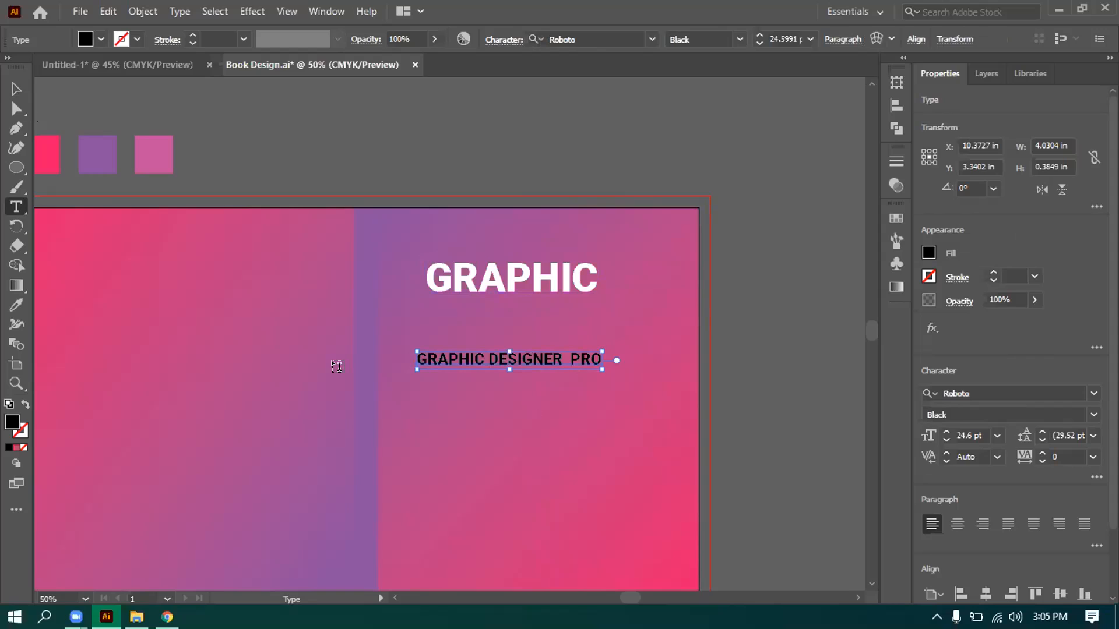
pyautogui.click(541, 360)
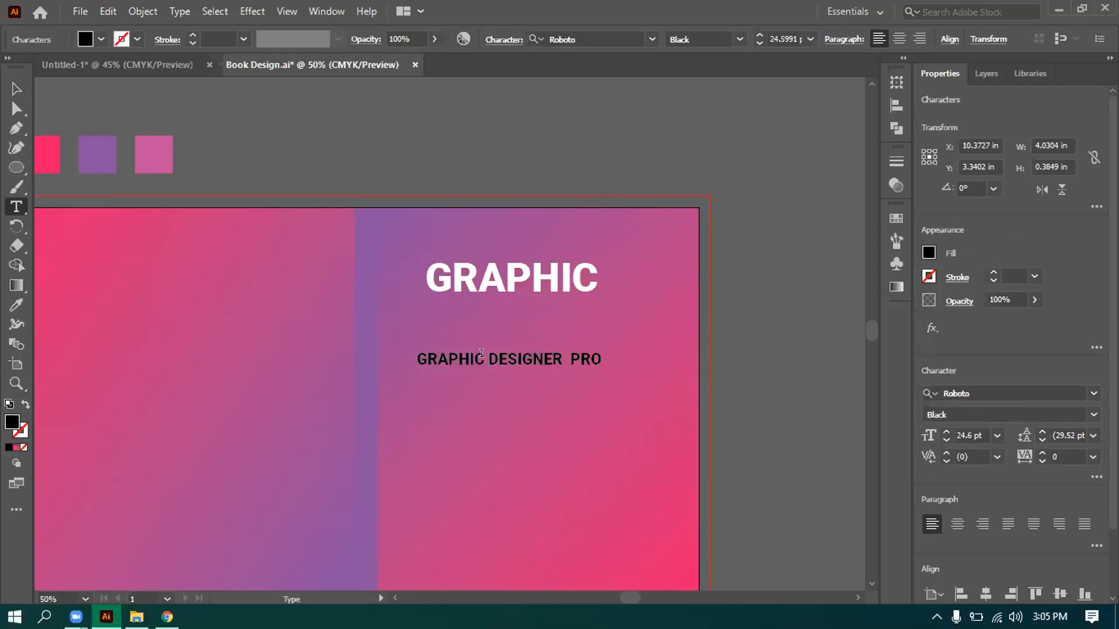
pyautogui.moveTo(488, 360); pyautogui.dragTo(415, 375)
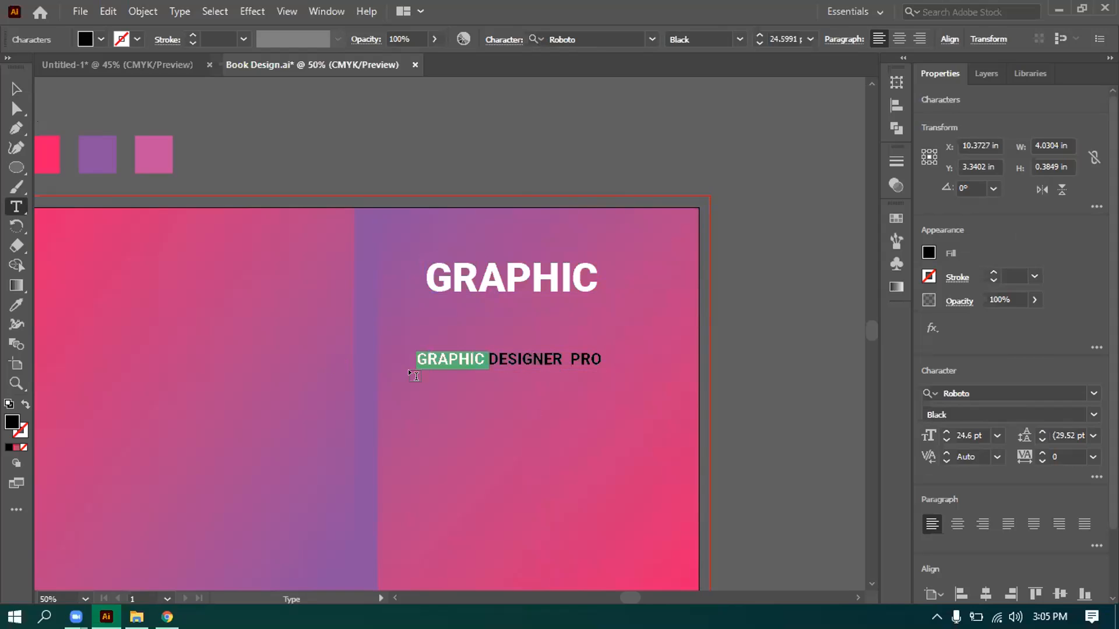
pyautogui.press('BackSpace')
# Check the font styles for the DESIGNER PRO line and reposition the line up closer to the GRAPHIC title.
pyautogui.hotkey('ctrl', 'a')
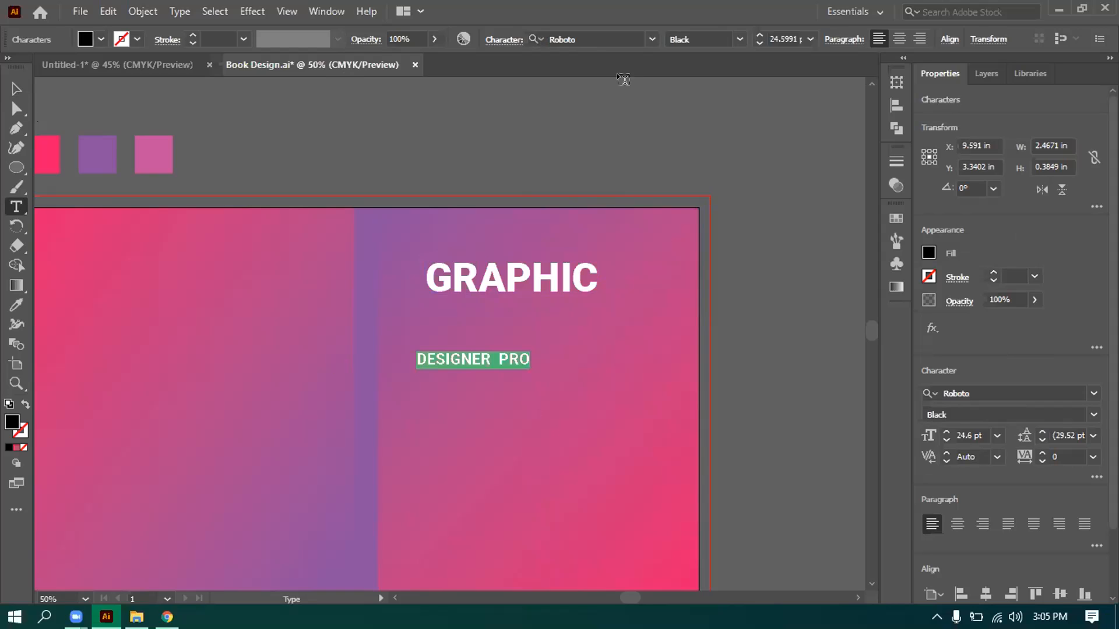
pyautogui.click(738, 39)
pyautogui.click(738, 40)
pyautogui.click(13, 90)
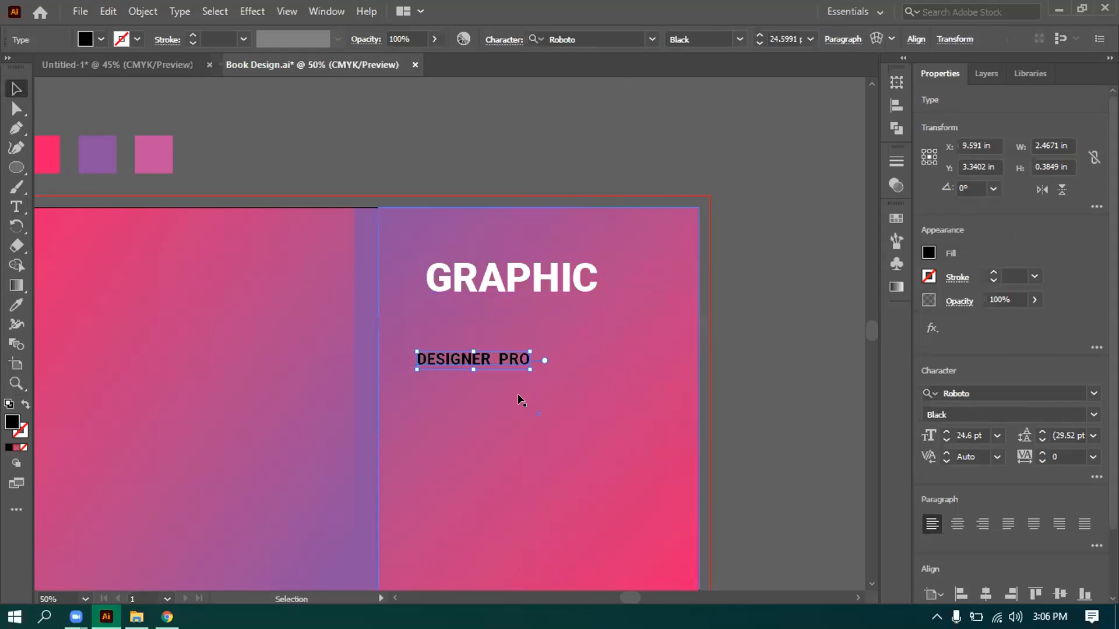
pyautogui.moveTo(529, 365); pyautogui.dragTo(602, 322)
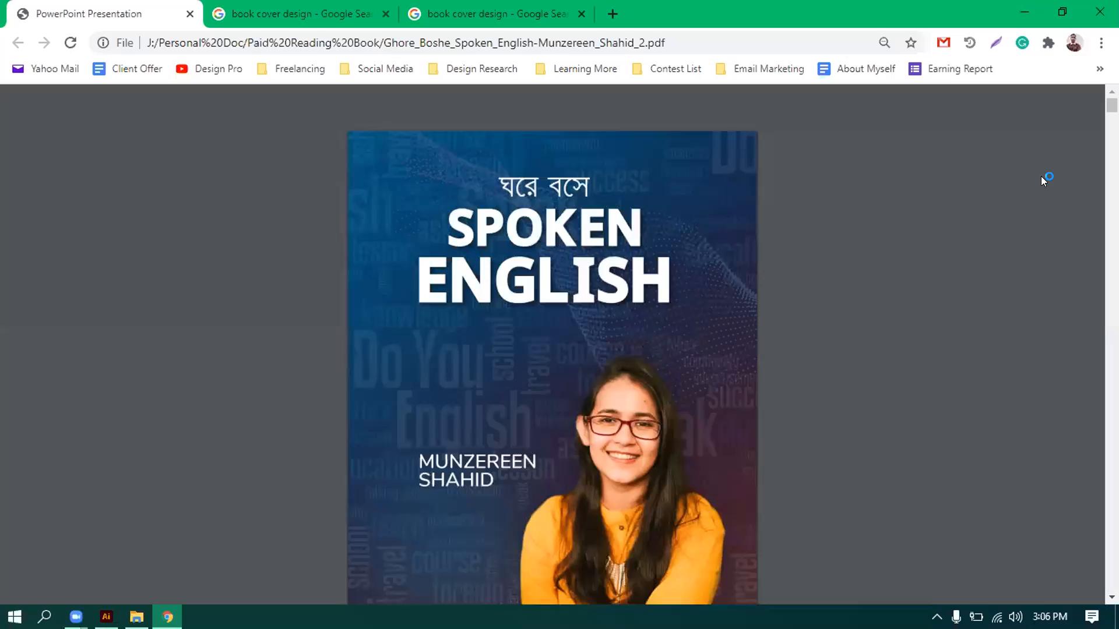
# Look through the Design Research, Email Marketing and overflow bookmarks in Chrome.
pyautogui.click(1099, 69)
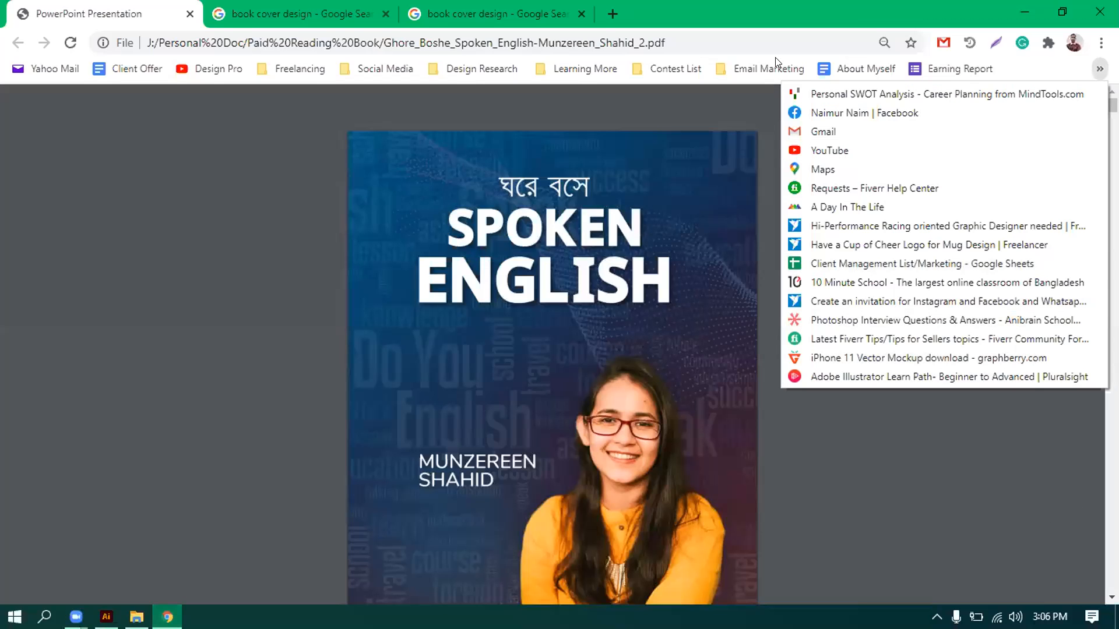
pyautogui.moveTo(482, 69)
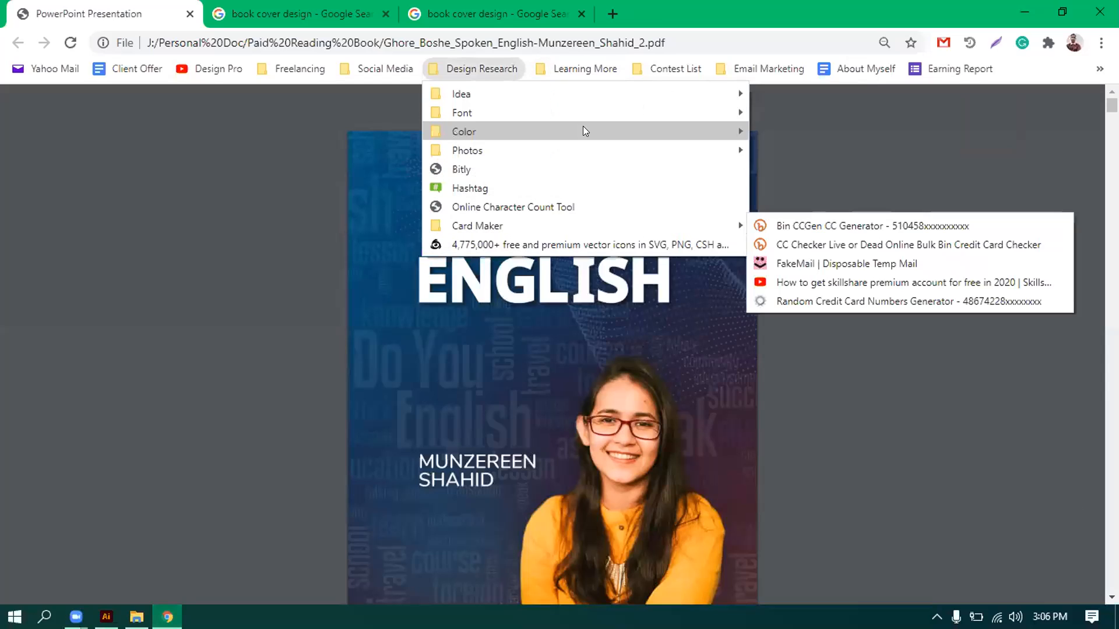
pyautogui.moveTo(656, 113)
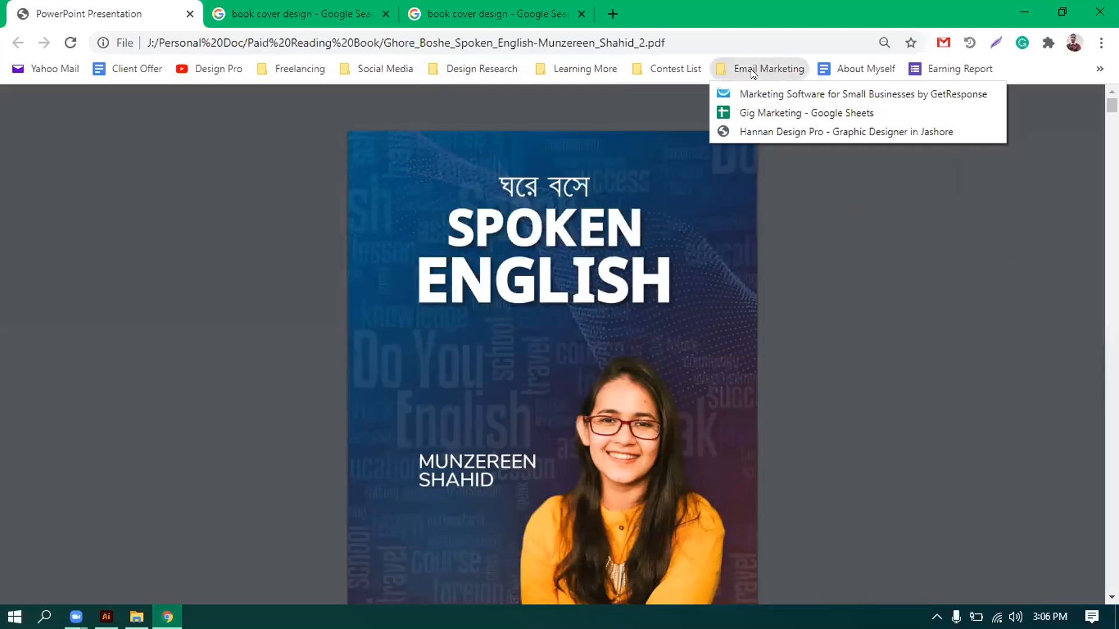
pyautogui.moveTo(1099, 68)
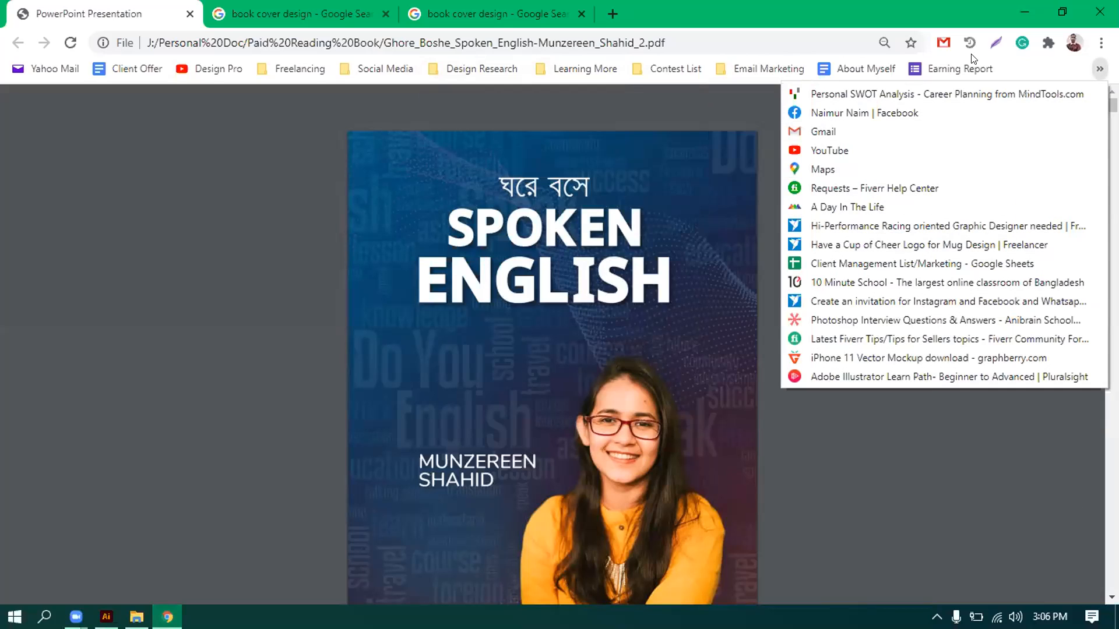
# Bookmark the Spoken English PDF in the Learning More folder and cancel saving a copy of the file.
pyautogui.click(910, 44)
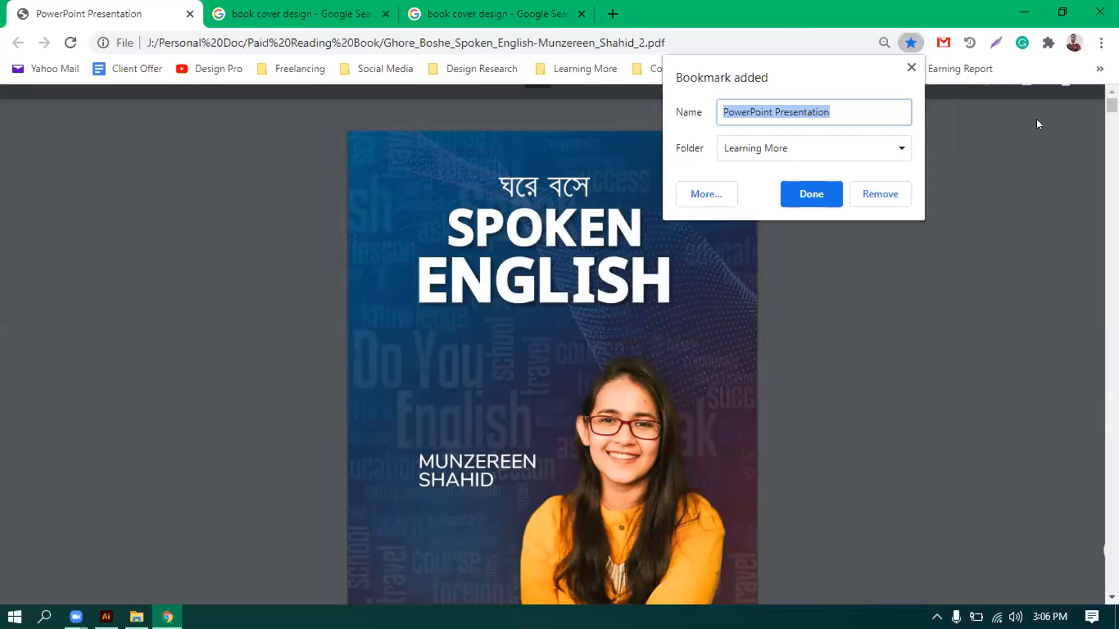
pyautogui.click(996, 106)
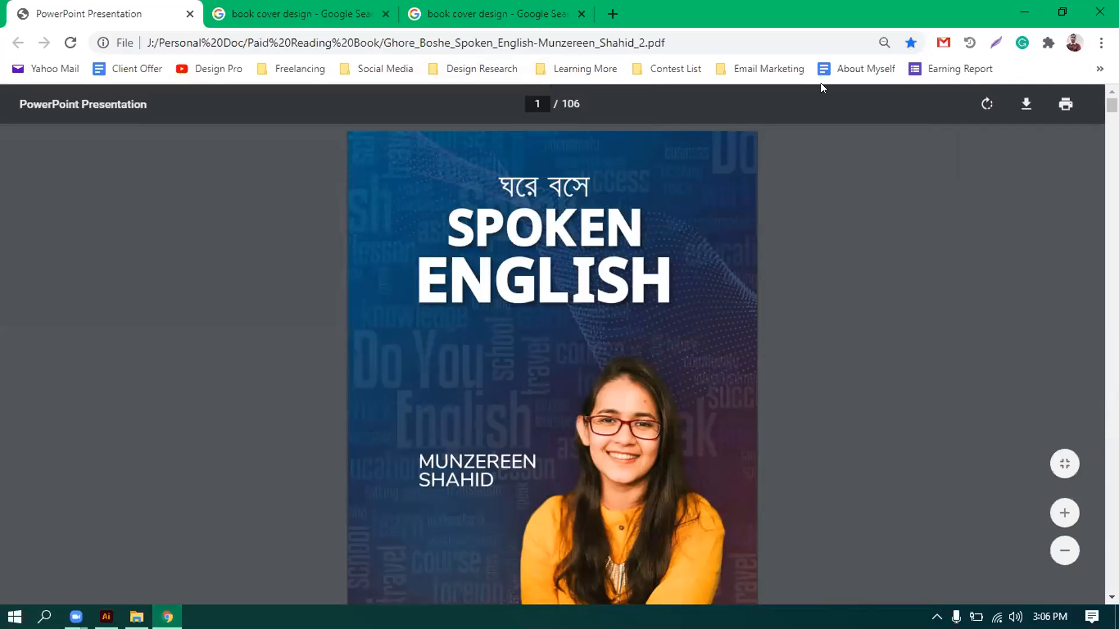
pyautogui.hotkey('ctrl', 's')
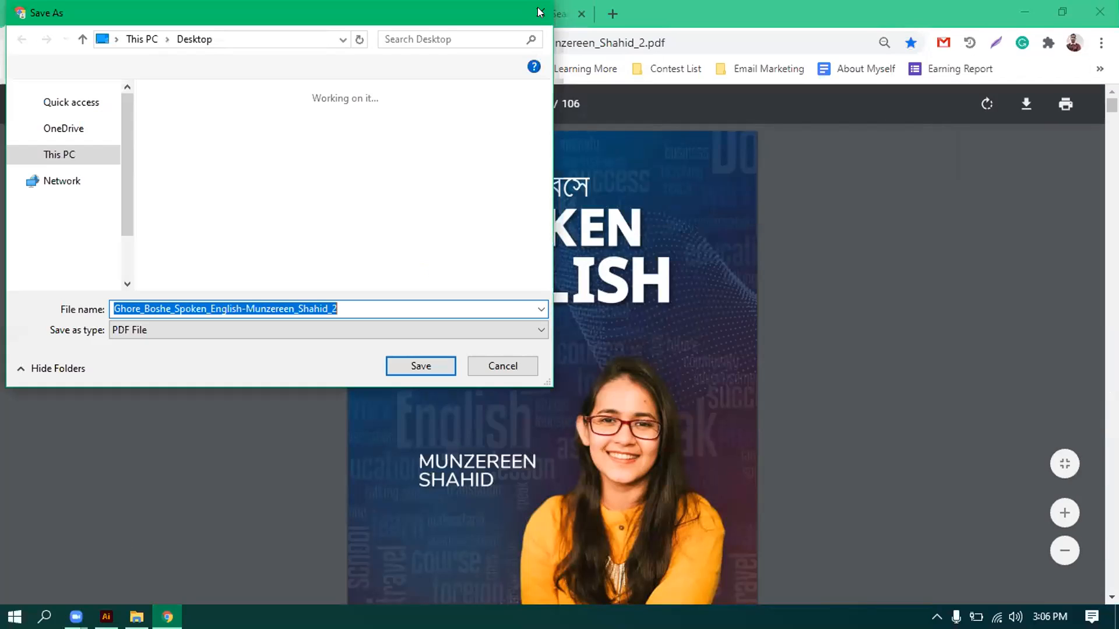
pyautogui.click(506, 369)
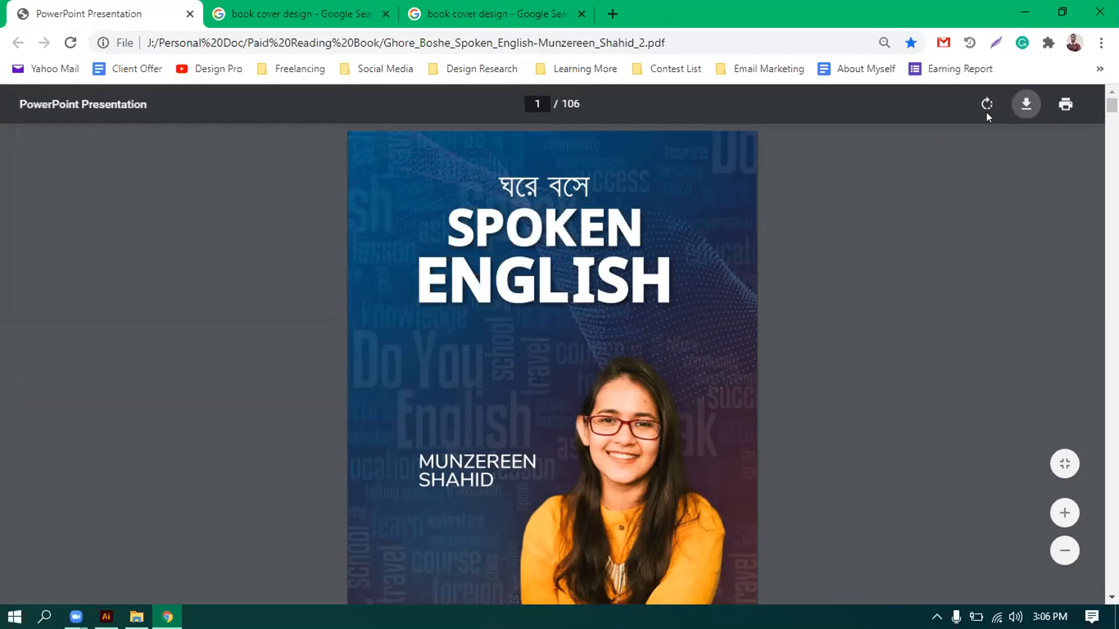
# Review the Design Research bookmarks for photo, color, font and idea resources.
pyautogui.click(382, 62)
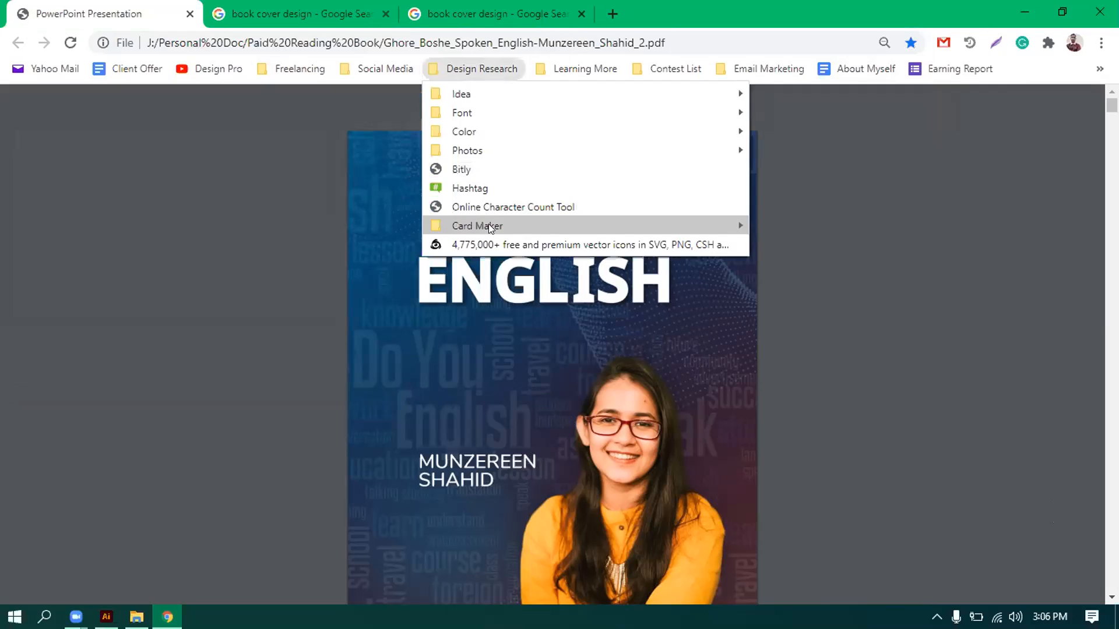
pyautogui.moveTo(490, 226)
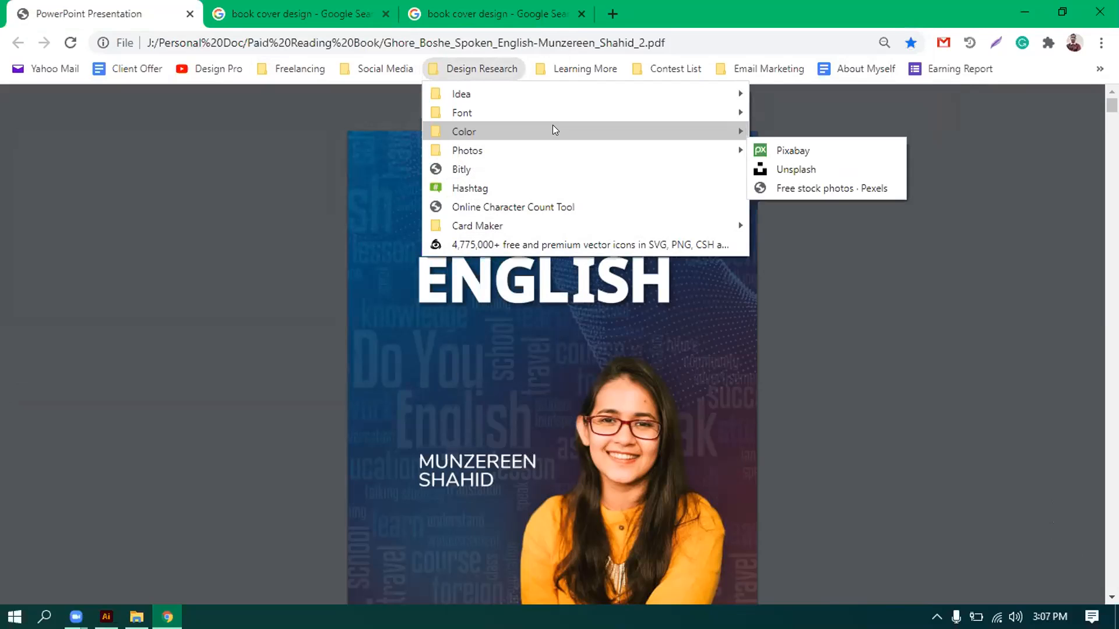
pyautogui.moveTo(552, 128)
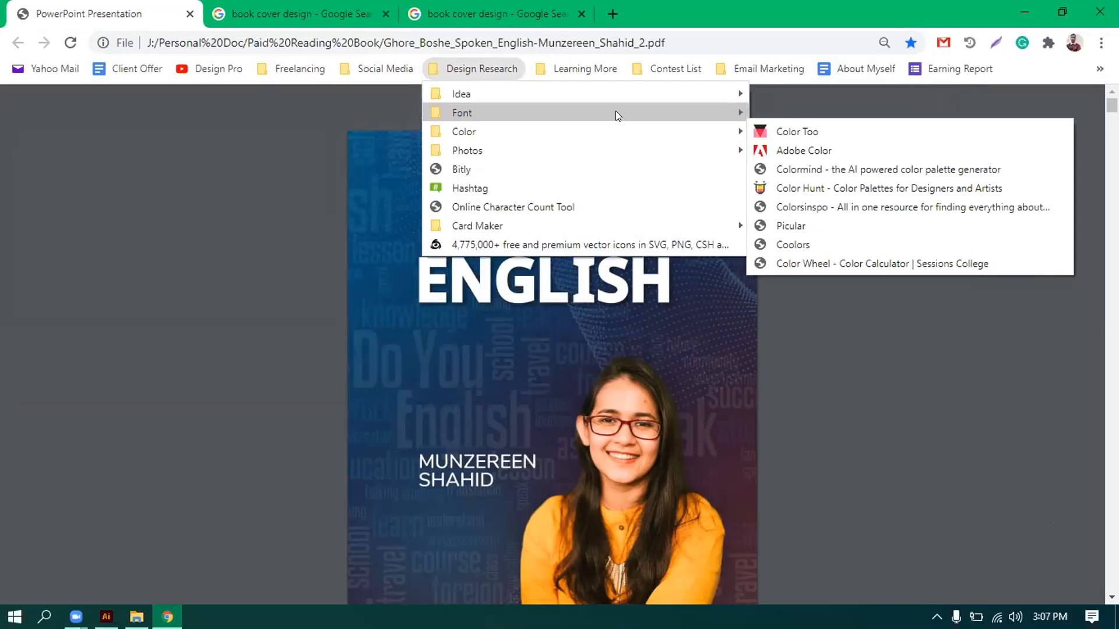
pyautogui.moveTo(618, 115)
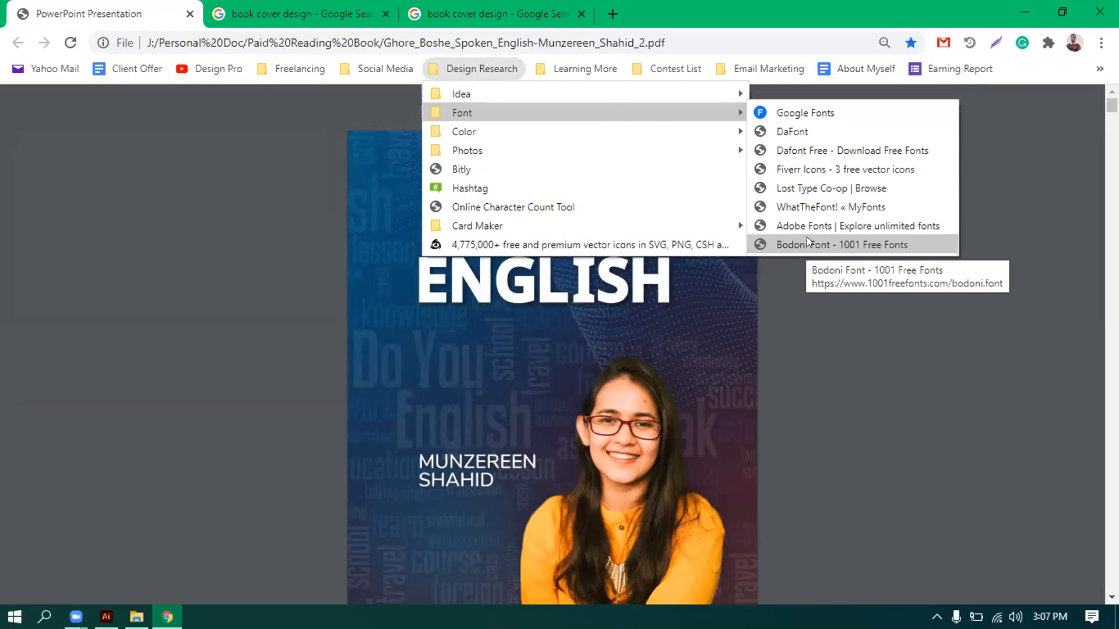
pyautogui.moveTo(554, 93)
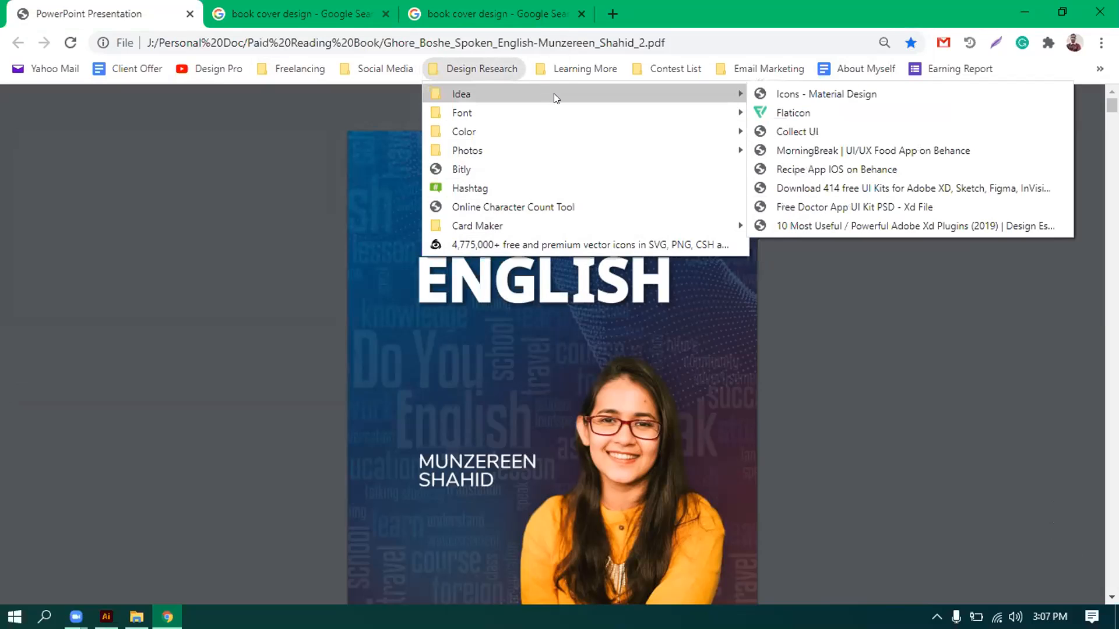
# Minimize the browser, open the Font folder on Device Softwer (I:) in File Explorer and select all font archives.
pyautogui.click(1027, 10)
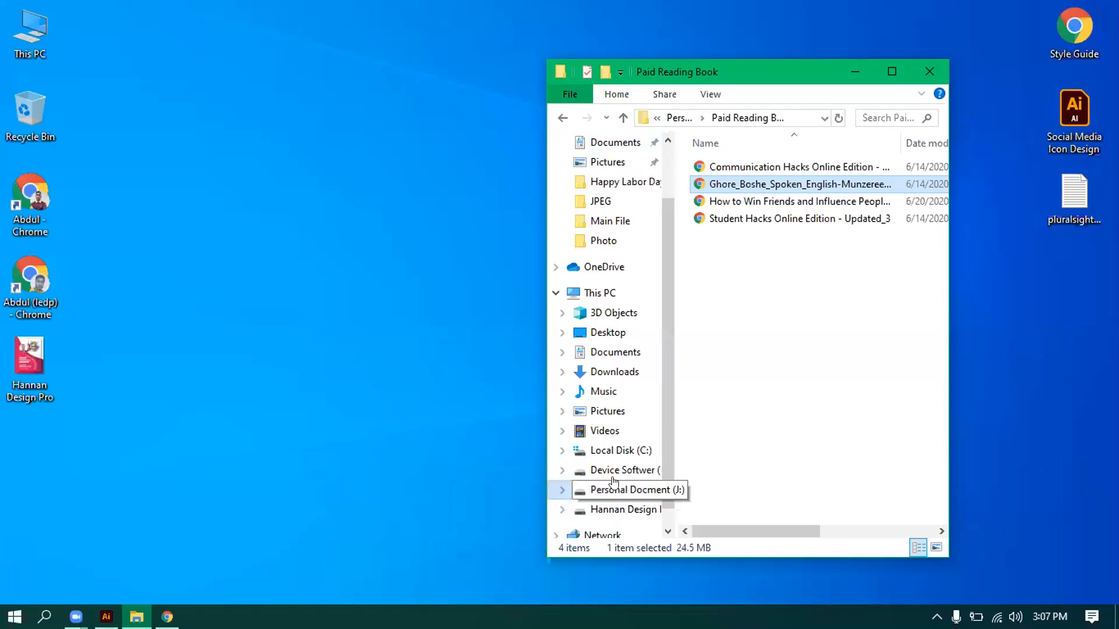
pyautogui.click(591, 470)
pyautogui.doubleClick(749, 241)
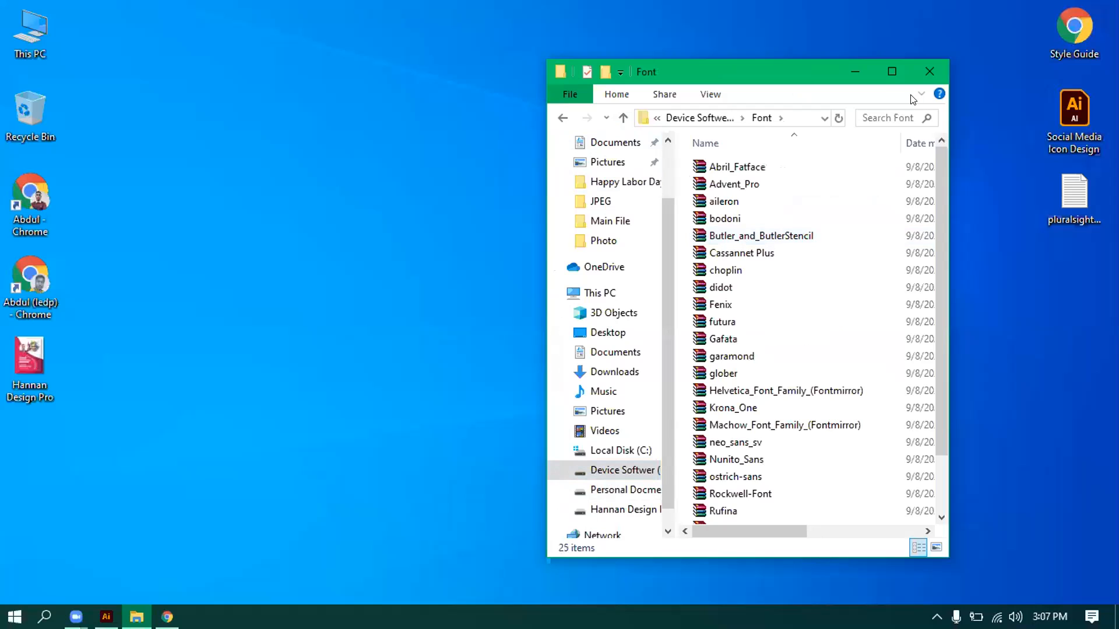
pyautogui.click(891, 72)
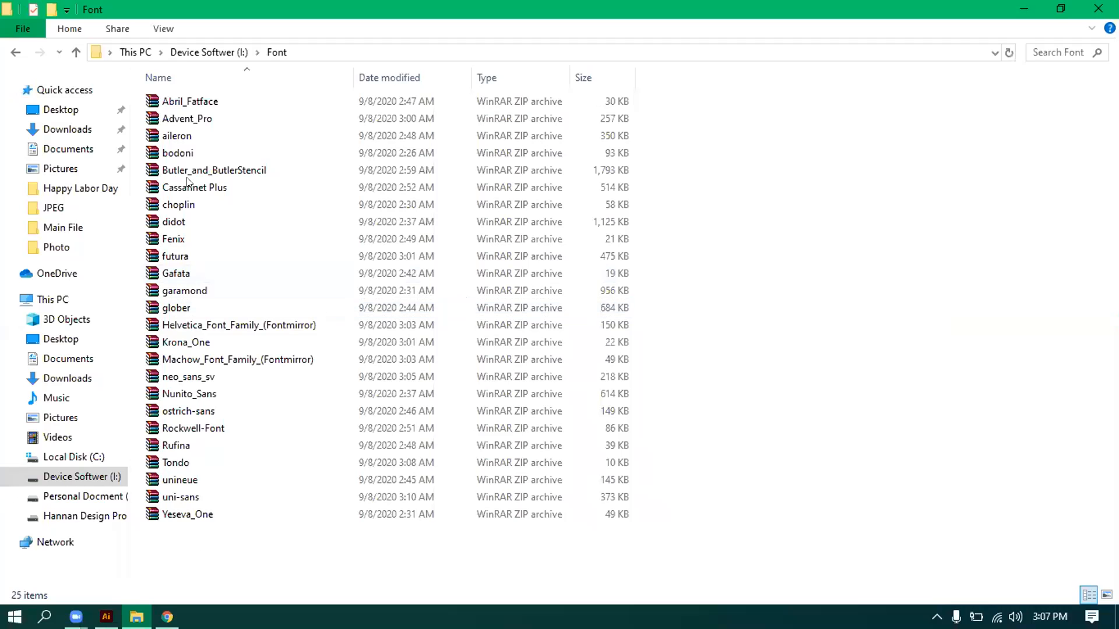
pyautogui.hotkey('ctrl', 'a')
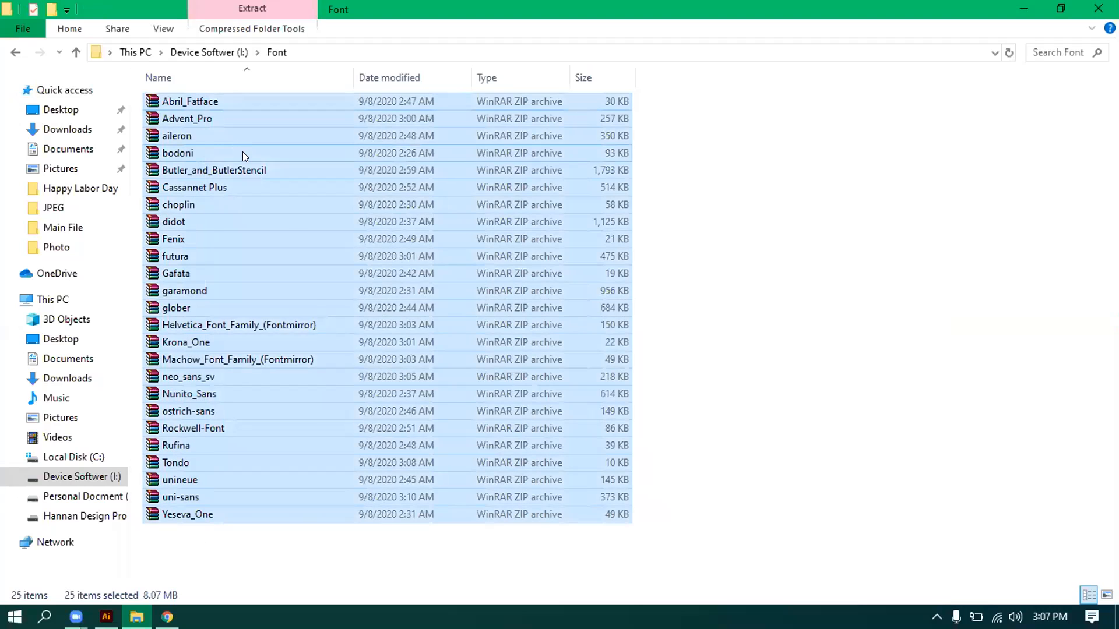
pyautogui.rightClick(243, 152)
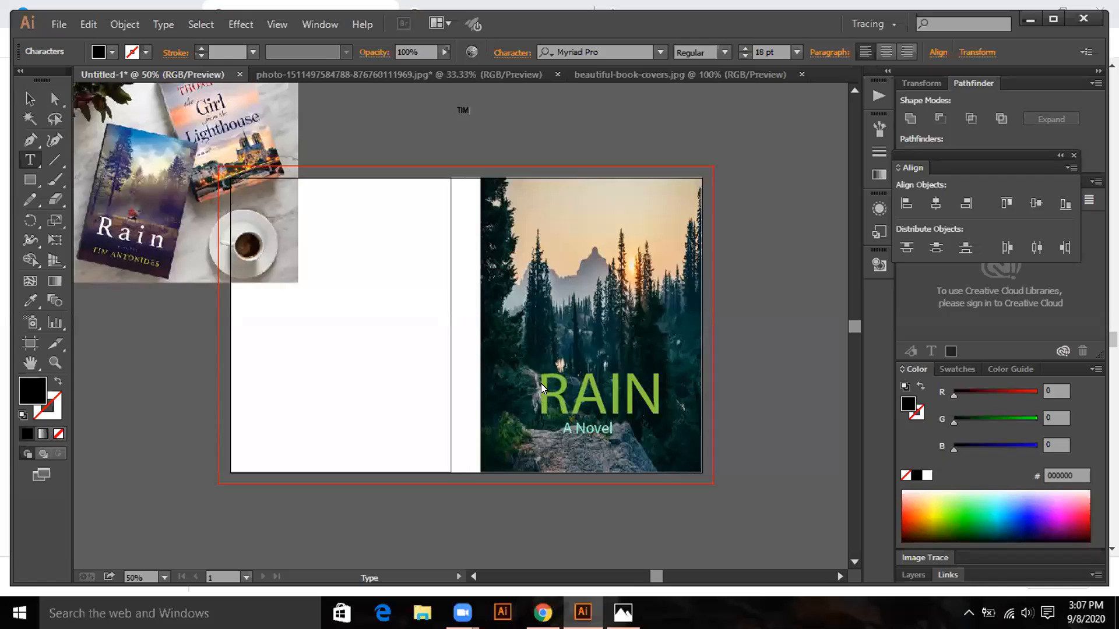
# Change the fill of the RAIN title on the forest cover to white (FFFFFF) and deselect it.
pyautogui.press('Escape')
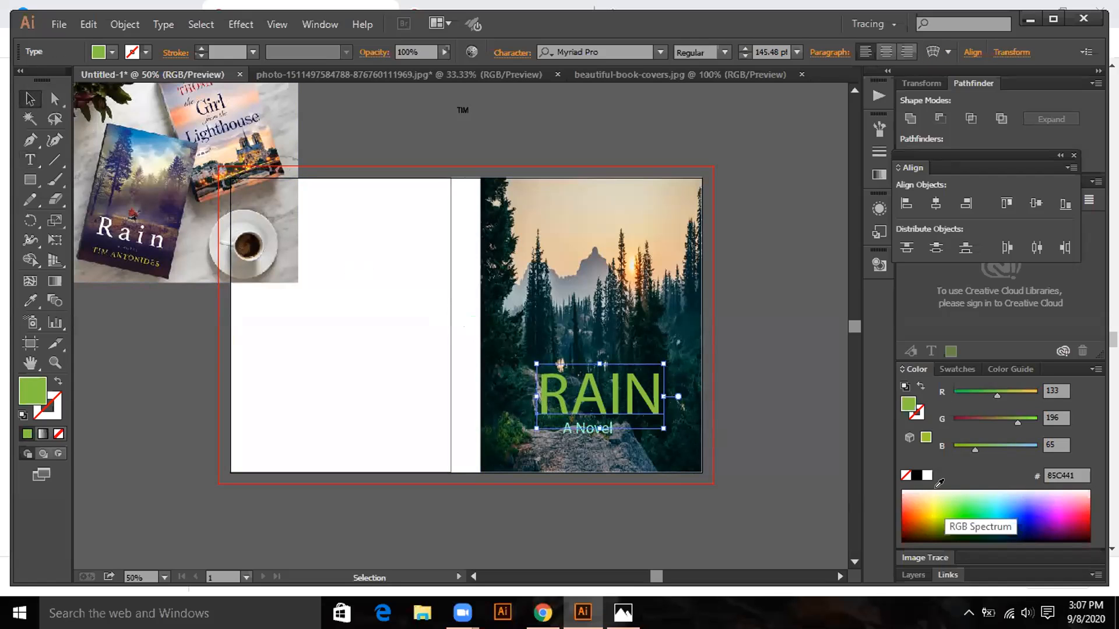
pyautogui.click(926, 475)
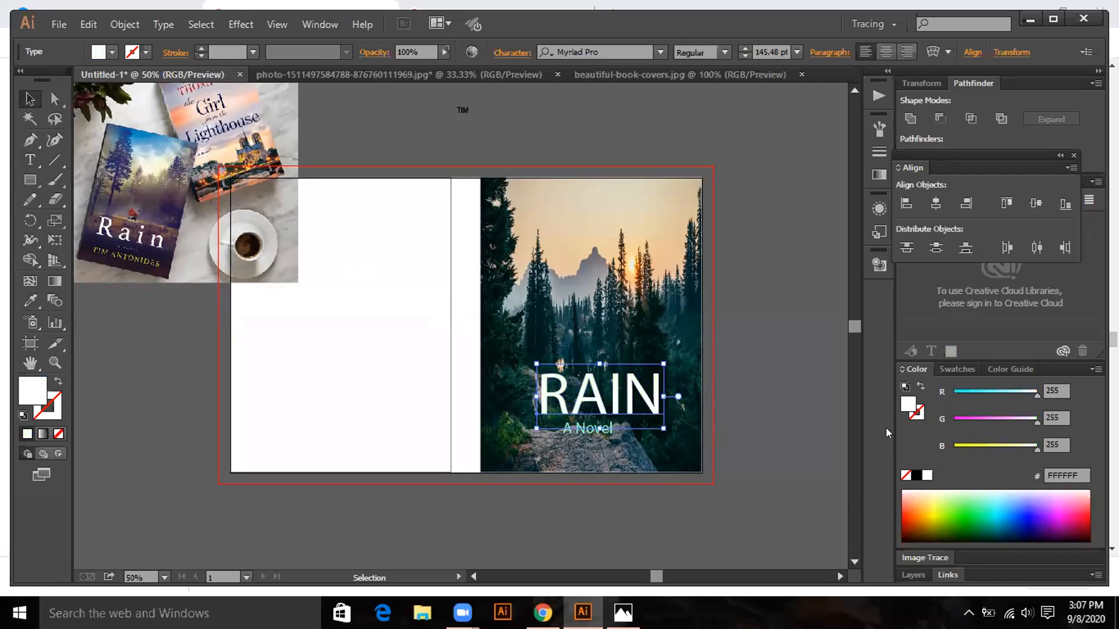
pyautogui.click(802, 324)
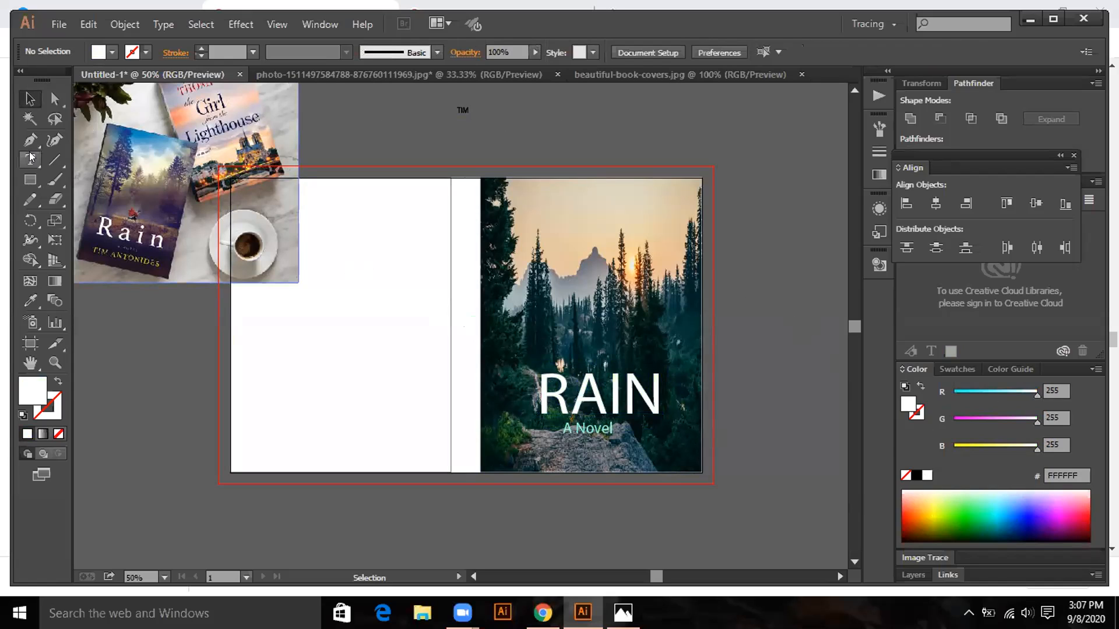
pyautogui.press('t')
pyautogui.click(474, 110)
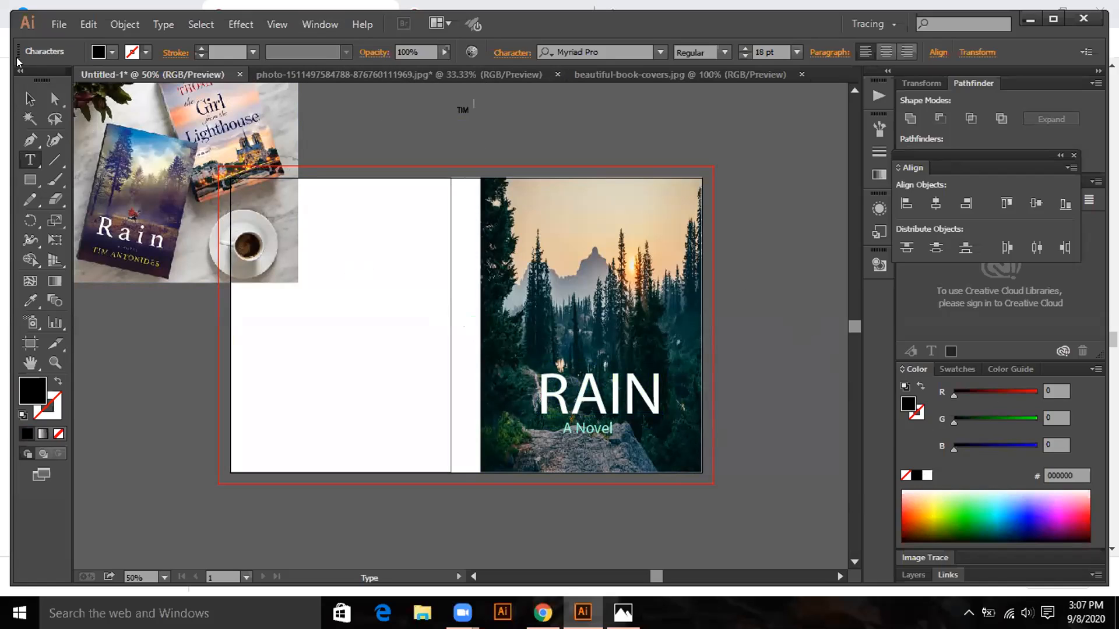
pyautogui.press('Escape')
pyautogui.hotkey('ctrl', 'shift', 'a')
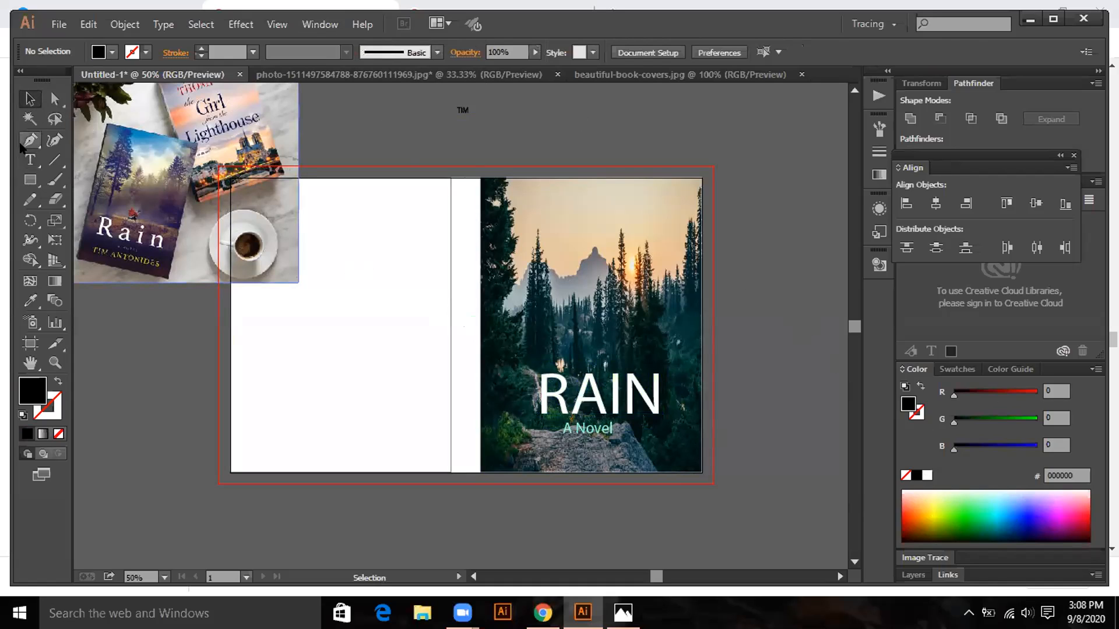
pyautogui.click(31, 160)
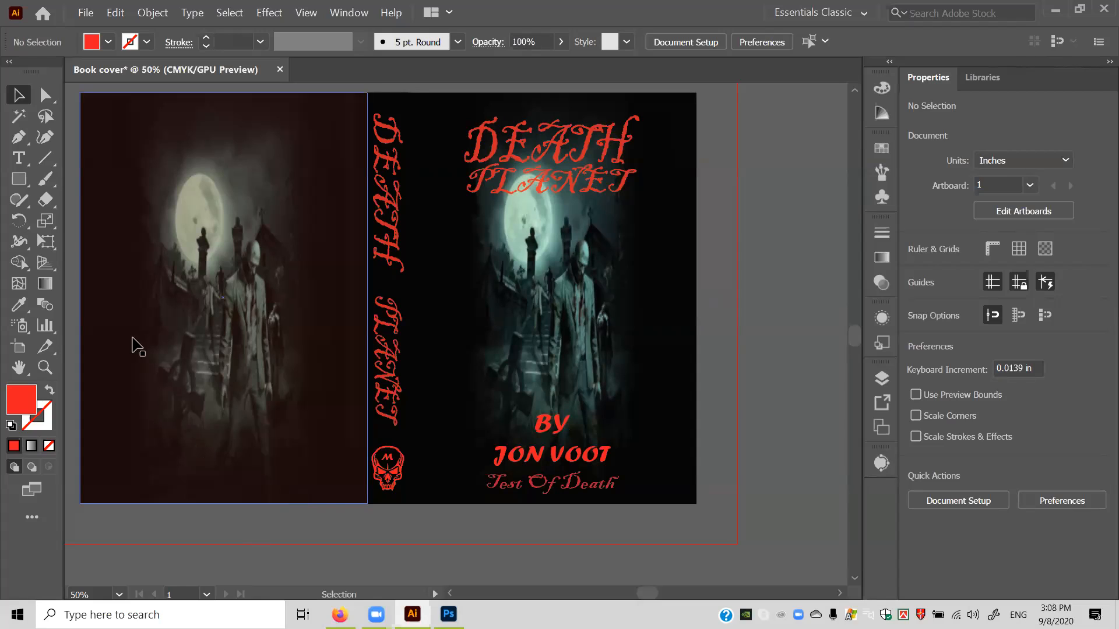
# Duplicate the entire Death Planet cover spread beside the original and group the copy.
pyautogui.moveTo(70, 103); pyautogui.dragTo(143, 120)
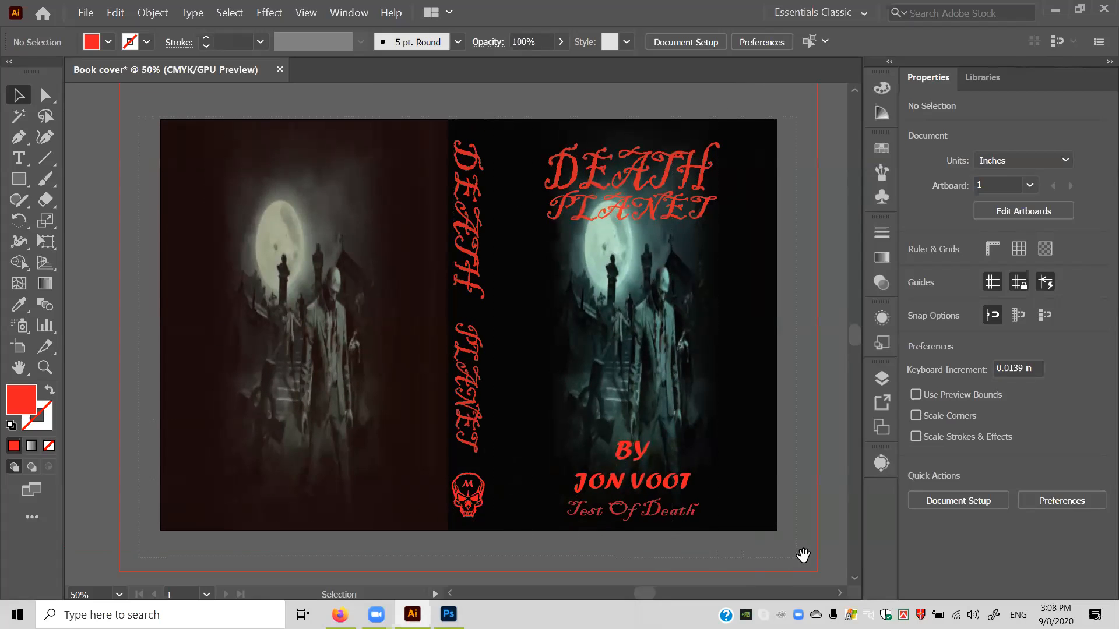
pyautogui.hotkey('ctrl', 'a')
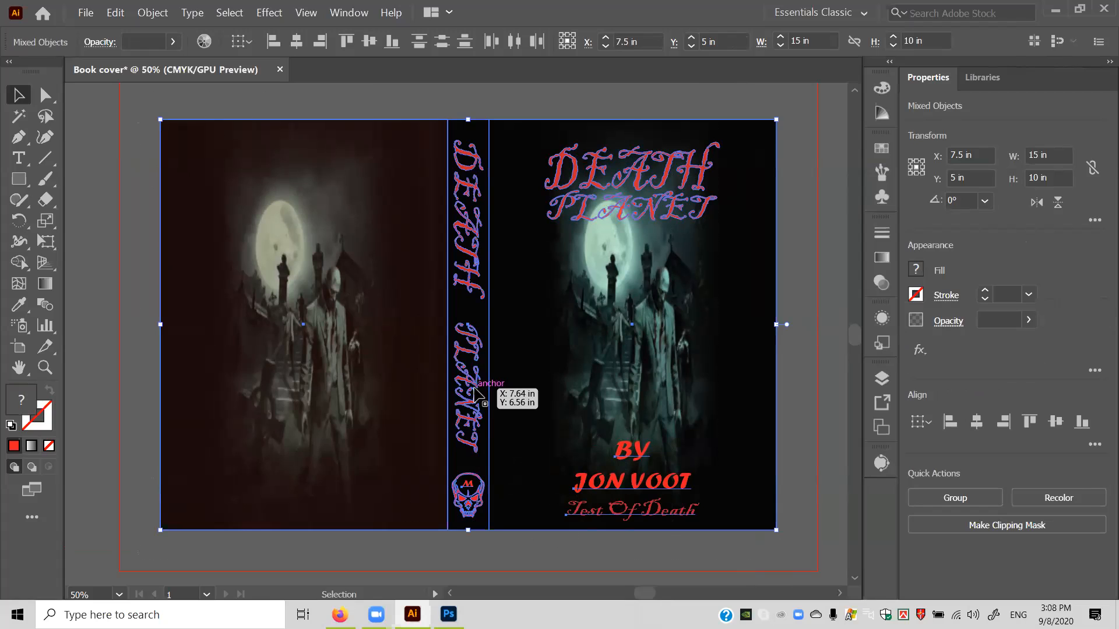
pyautogui.press('space')
pyautogui.moveTo(477, 397); pyautogui.dragTo(840, 426)
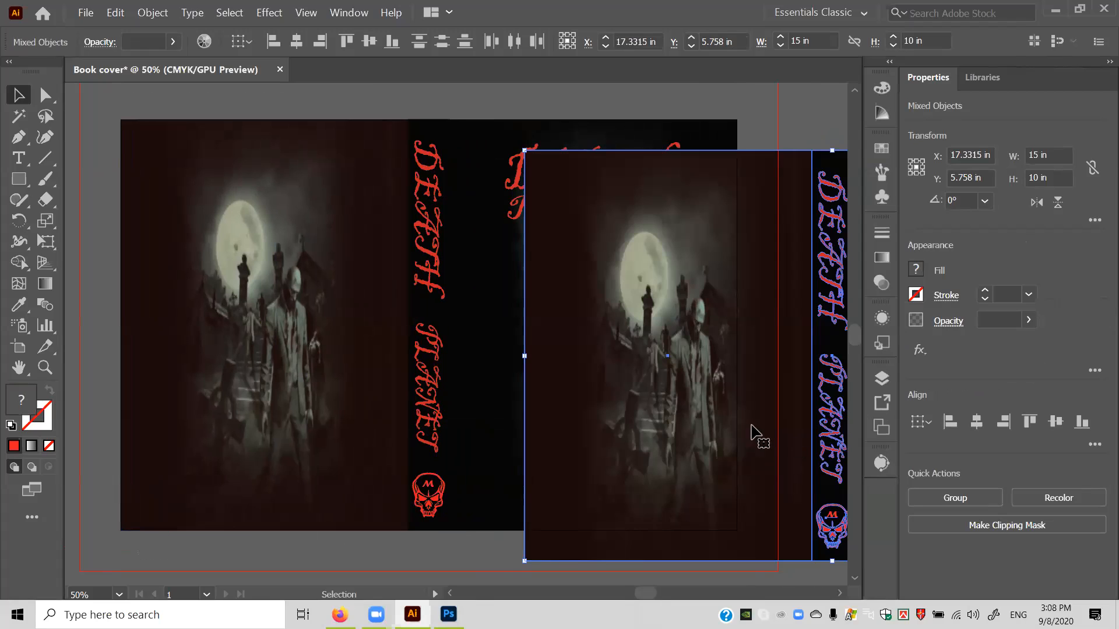
pyautogui.rightClick(661, 445)
pyautogui.click(708, 326)
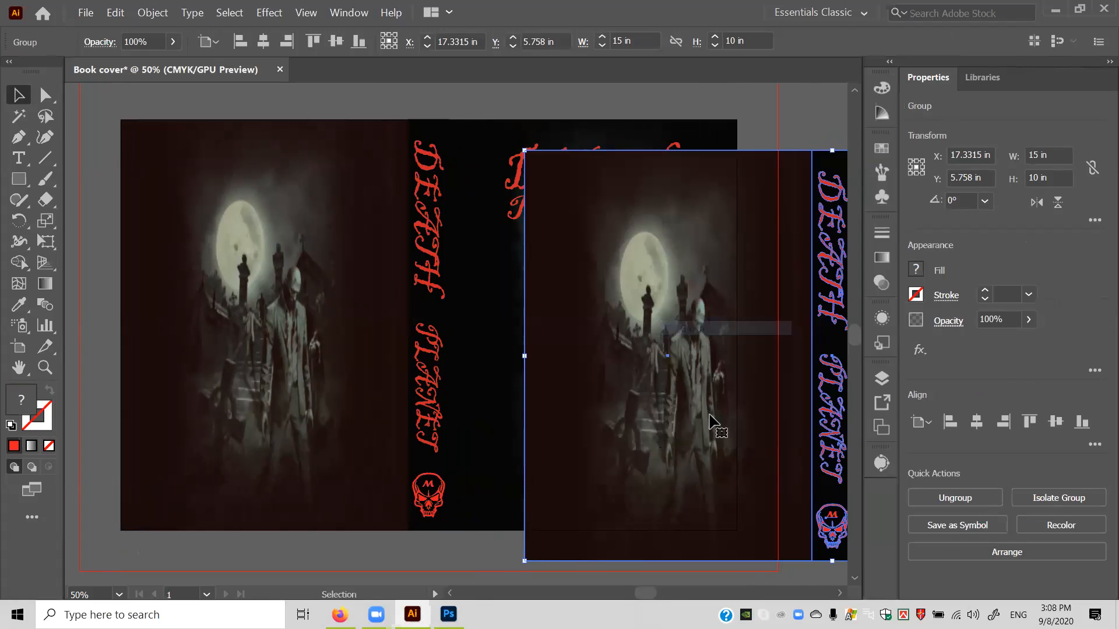
# Move the grouped cover copy completely off the artboard, past its lower-right corner.
pyautogui.hotkey('ctrl', '-')
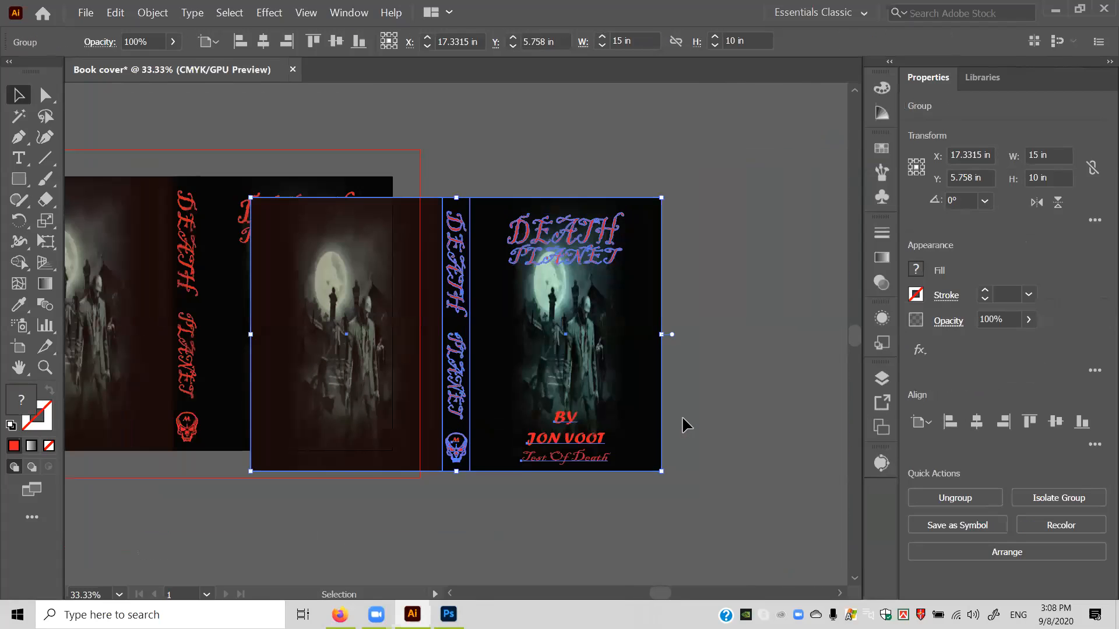
pyautogui.moveTo(479, 363); pyautogui.dragTo(746, 485)
pyautogui.click(519, 289)
pyautogui.press('space')
pyautogui.moveTo(457, 305); pyautogui.dragTo(770, 309)
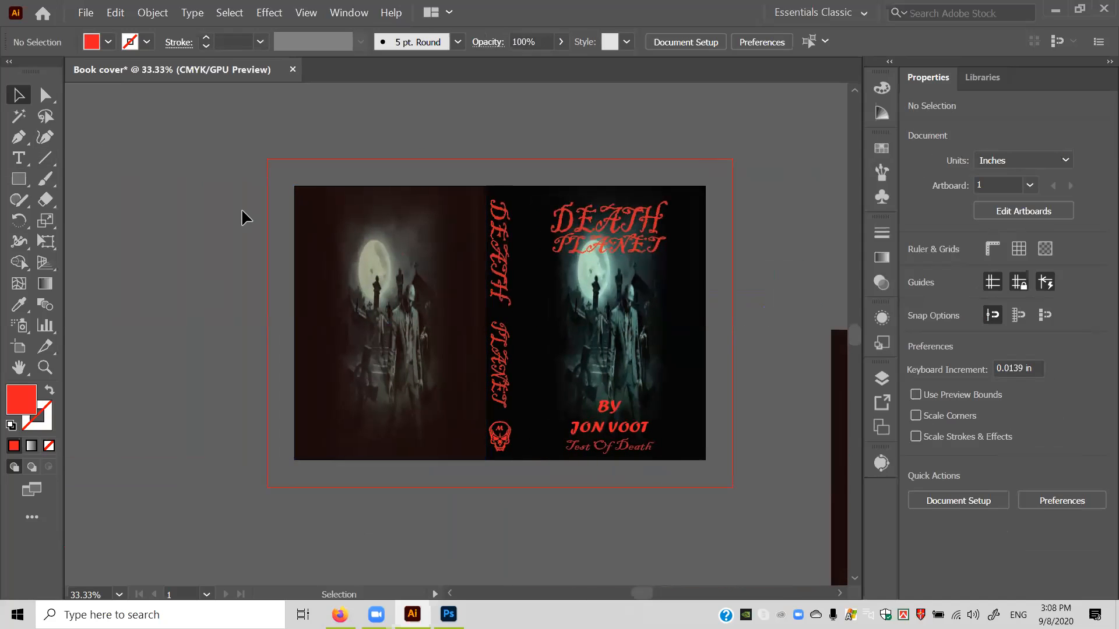
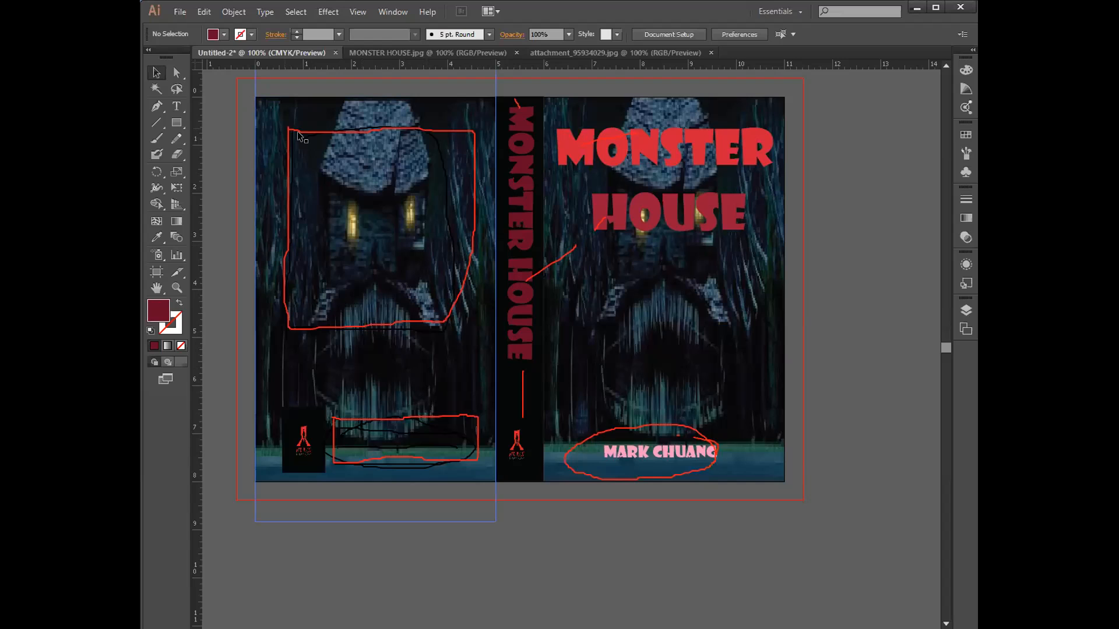
# Move the vertical MONSTER HOUSE title lower on the spine, closer to the logo, and deselect it.
pyautogui.click(521, 210)
pyautogui.moveTo(521, 209)
pyautogui.mouseDown()
pyautogui.moveTo(524, 199)
pyautogui.moveTo(521, 229)
pyautogui.mouseUp()
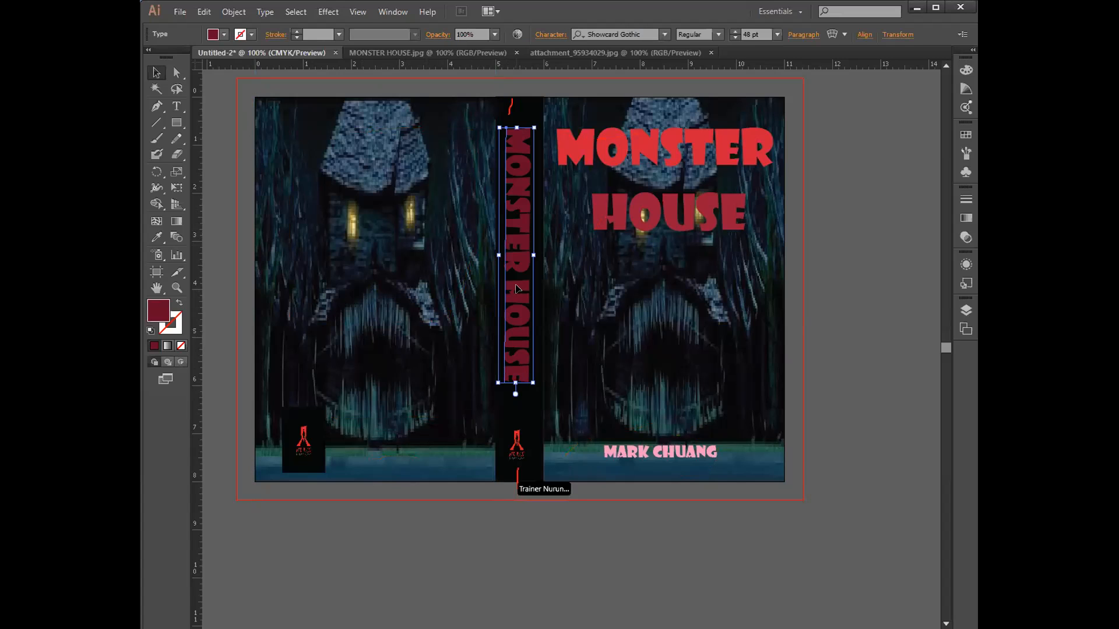
pyautogui.moveTo(517, 289); pyautogui.dragTo(521, 294)
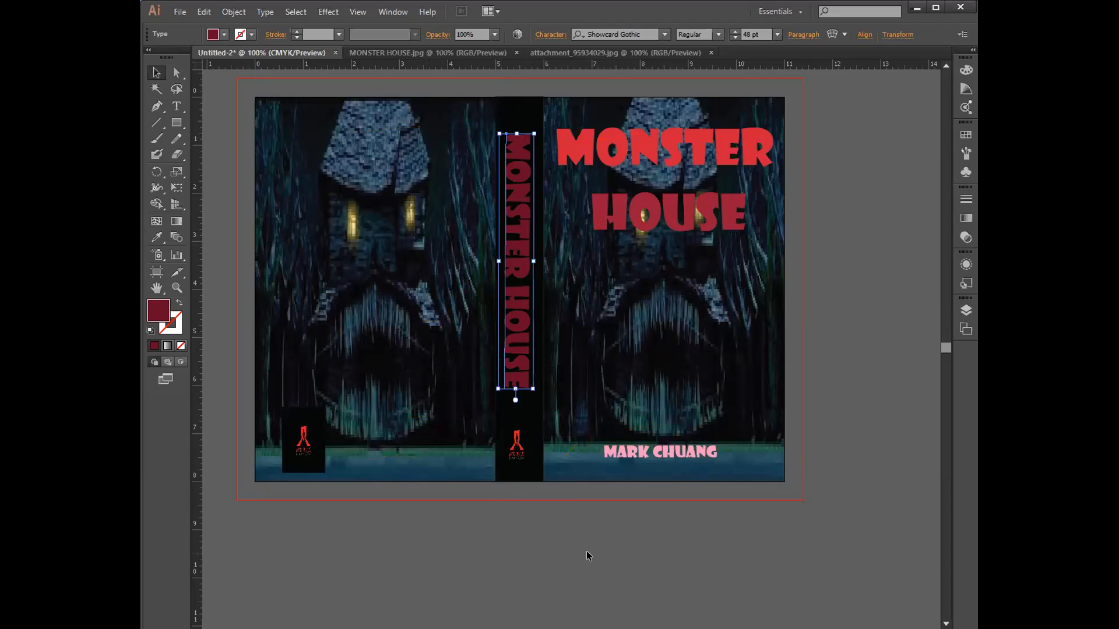
pyautogui.click(616, 564)
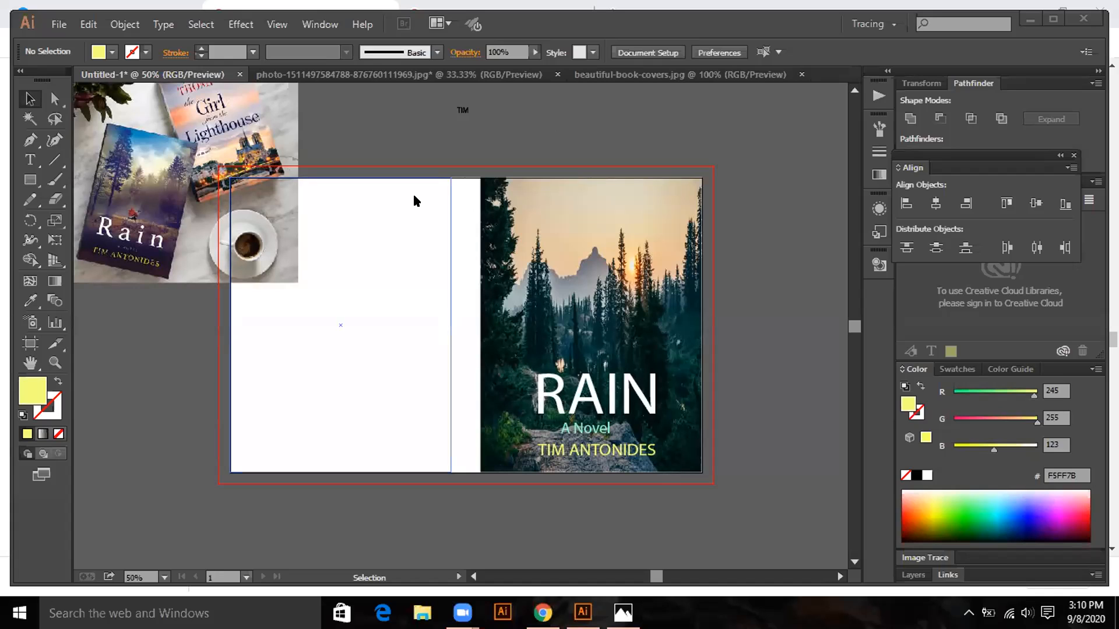
# Select the yellow author name below the RAIN title and nudge it slightly left.
pyautogui.click(569, 447)
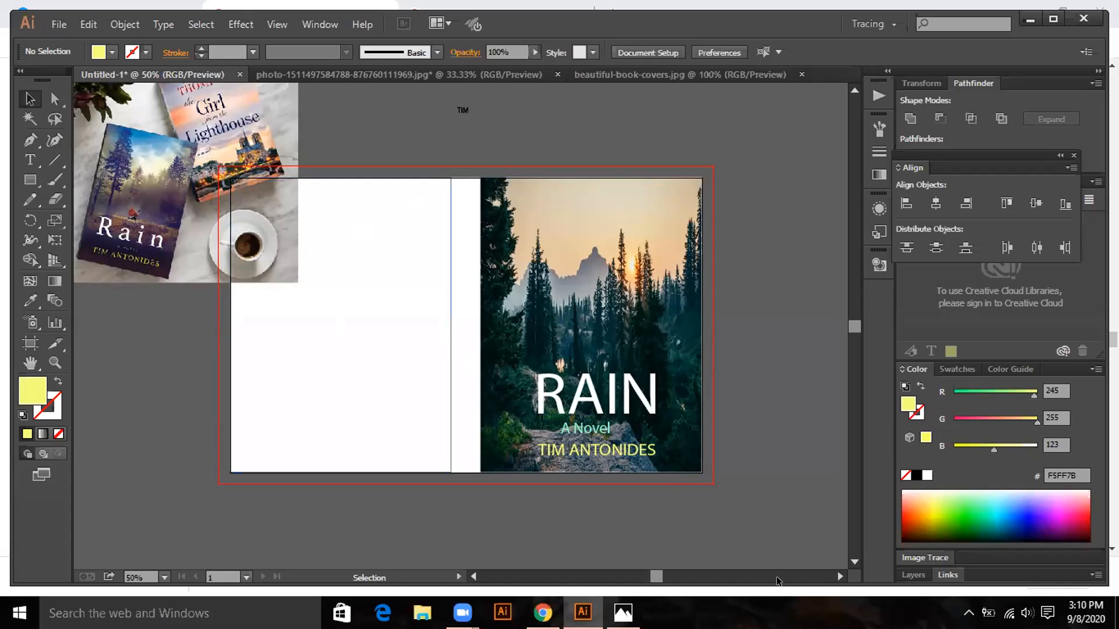
pyautogui.click(623, 446)
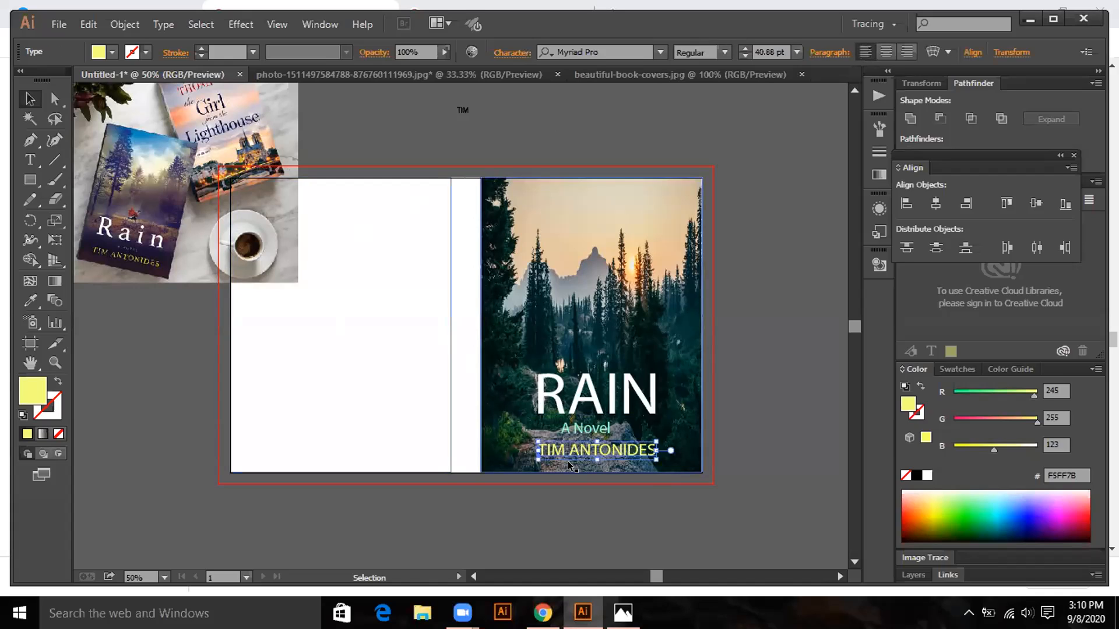
pyautogui.press('Left')
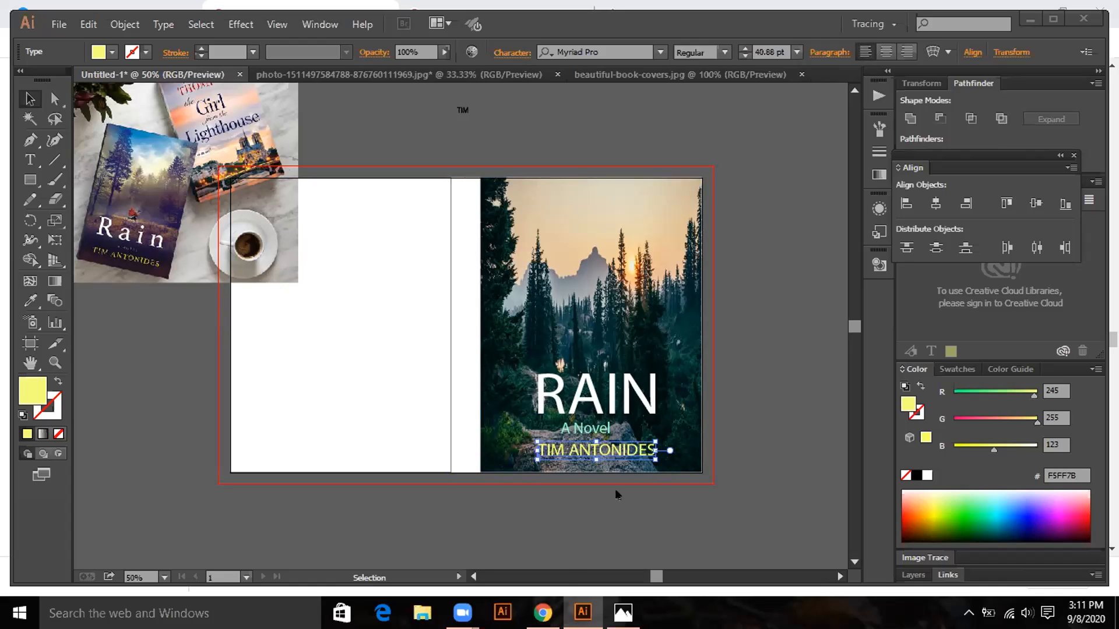
pyautogui.moveTo(542, 611)
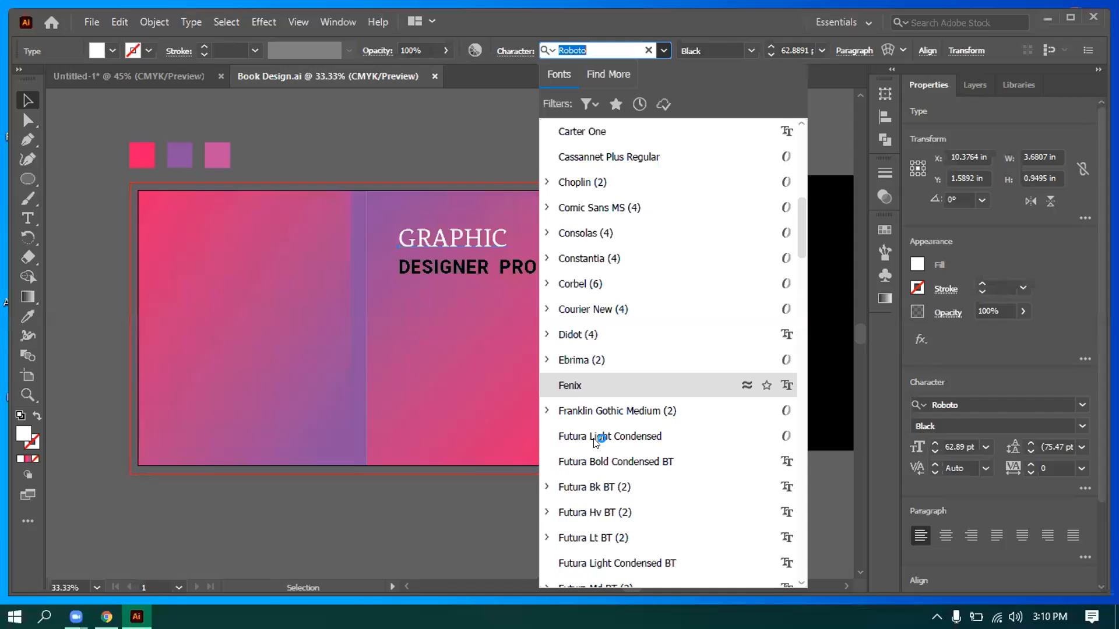
pyautogui.scroll(-10, 595, 442)
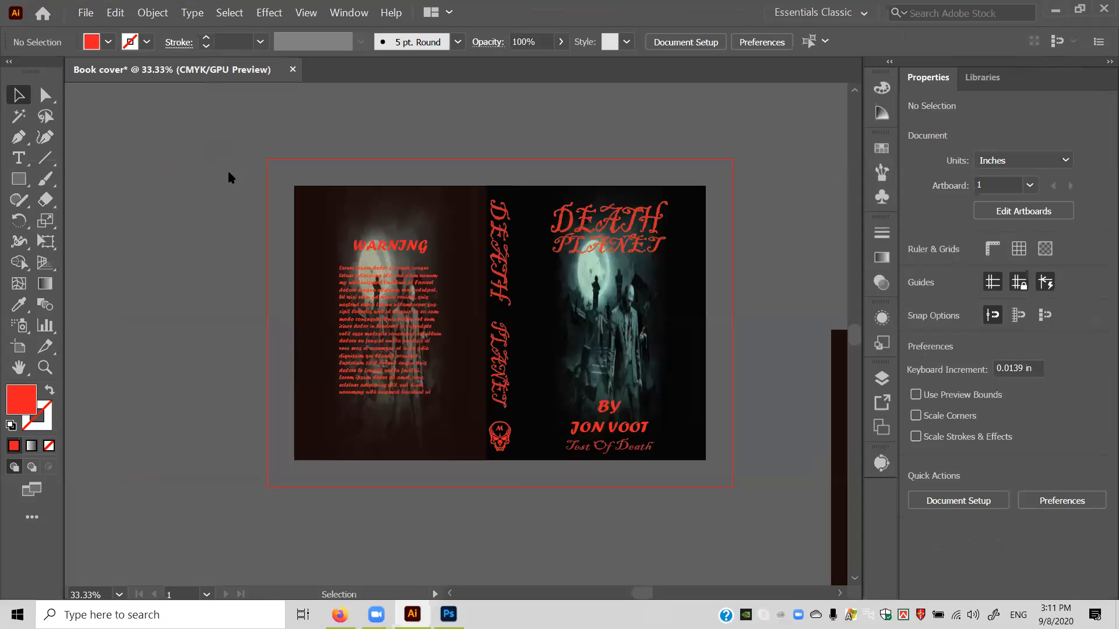
# Group the back cover image with the WARNING heading and its body text on the Death Planet cover.
pyautogui.moveTo(243, 166); pyautogui.dragTo(350, 442)
pyautogui.rightClick(407, 205)
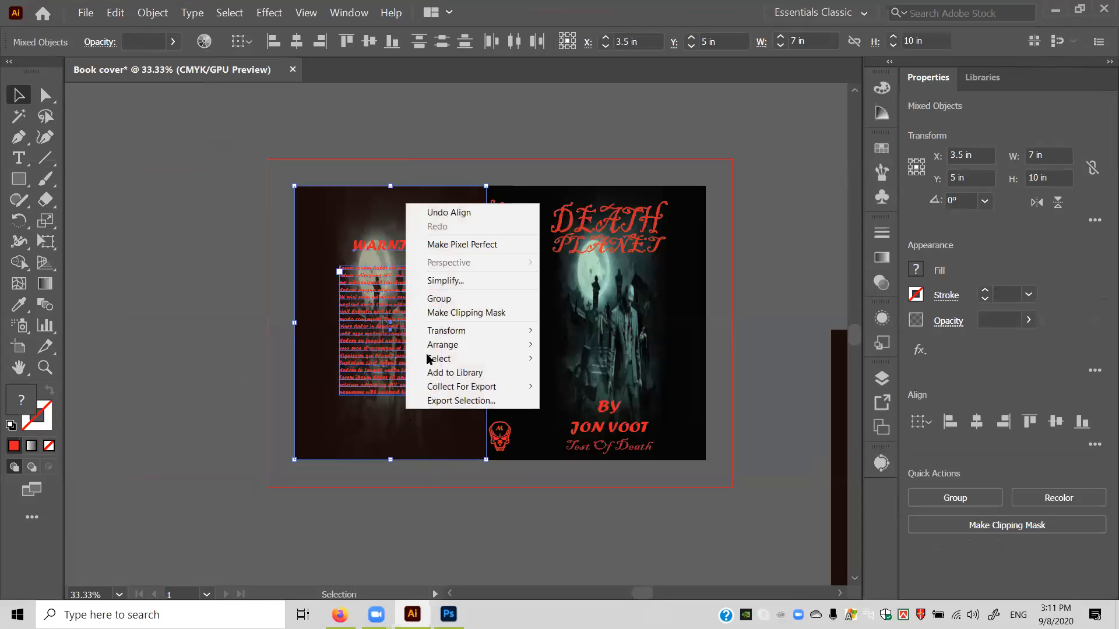
pyautogui.click(443, 299)
pyautogui.click(243, 301)
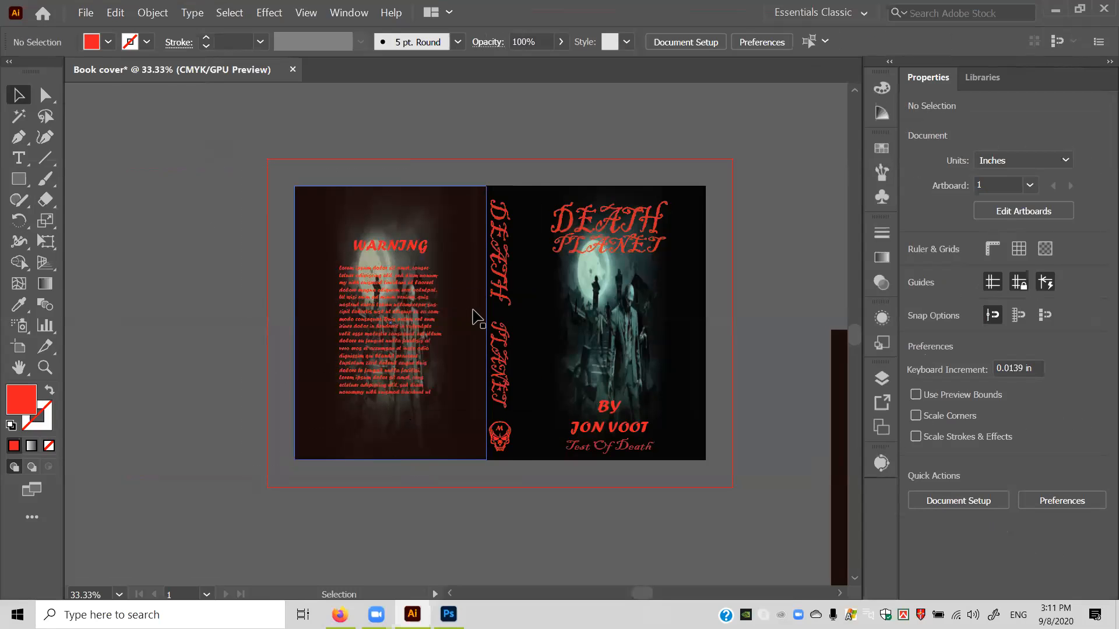
# Group the spine background with its DEATH PLANET lettering and skull logo, and deselect the group.
pyautogui.moveTo(505, 170); pyautogui.dragTo(506, 487)
pyautogui.rightClick(501, 433)
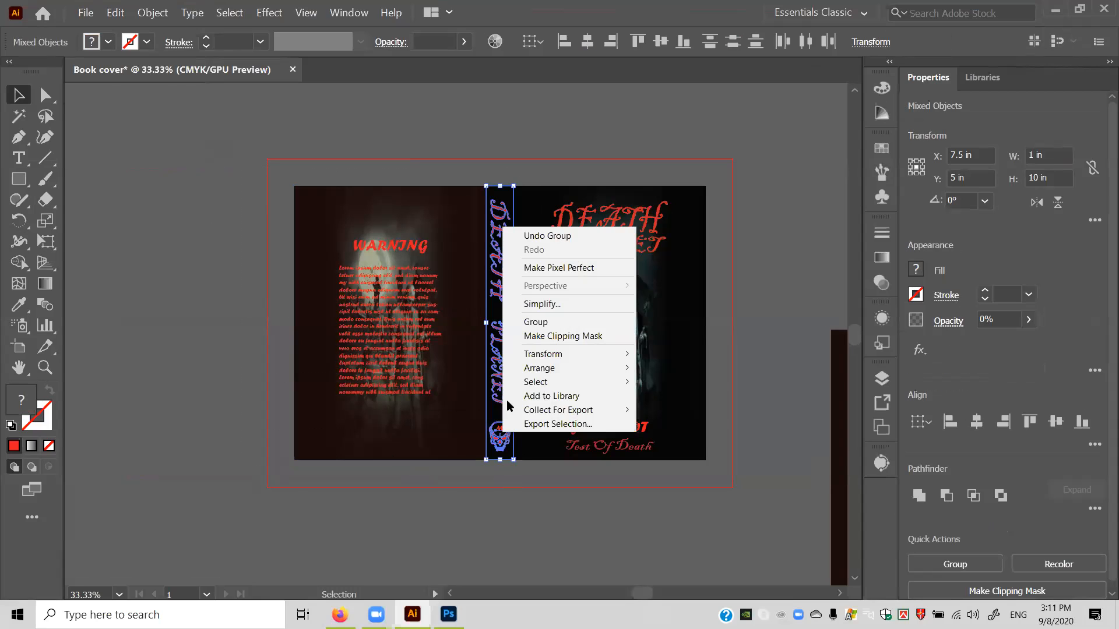
pyautogui.click(538, 323)
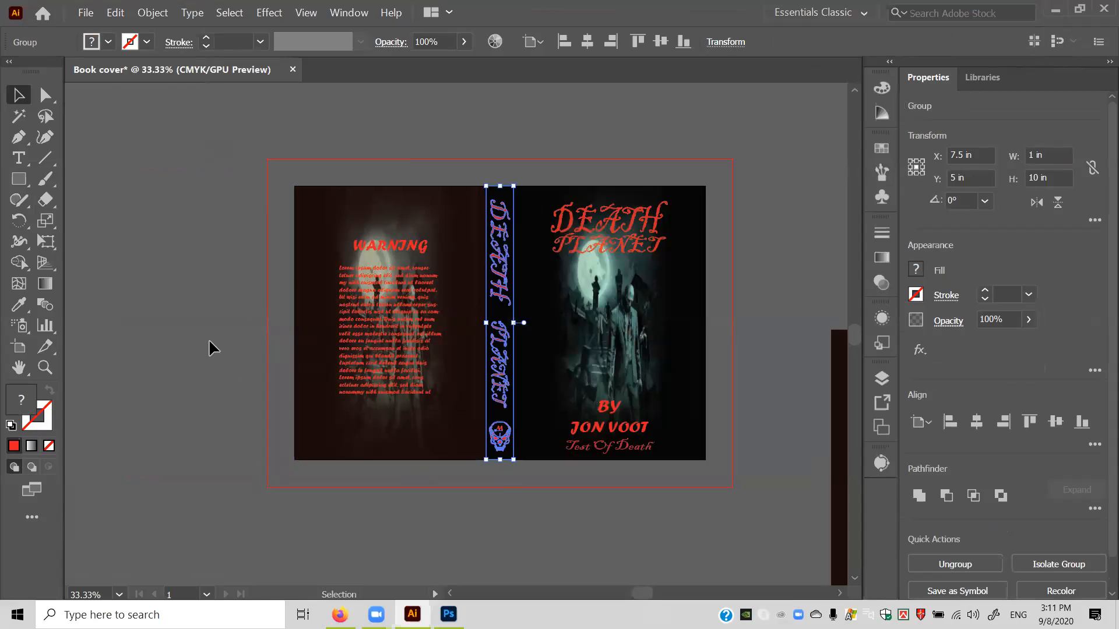
pyautogui.click(208, 344)
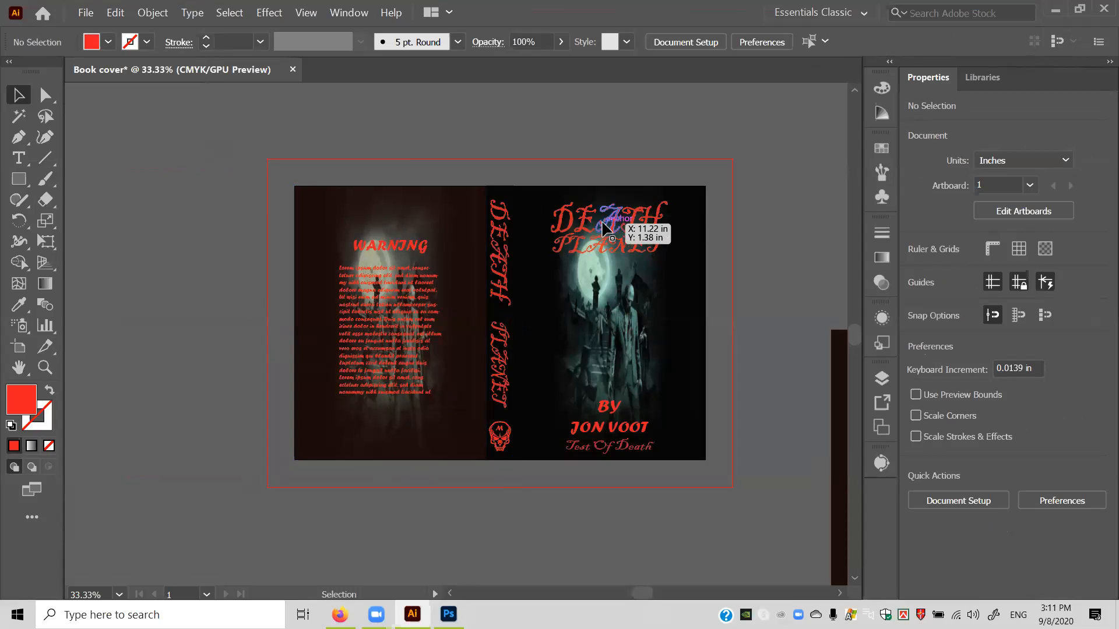
# Ungroup the front cover artwork of the Death Planet book and deselect it.
pyautogui.rightClick(636, 220)
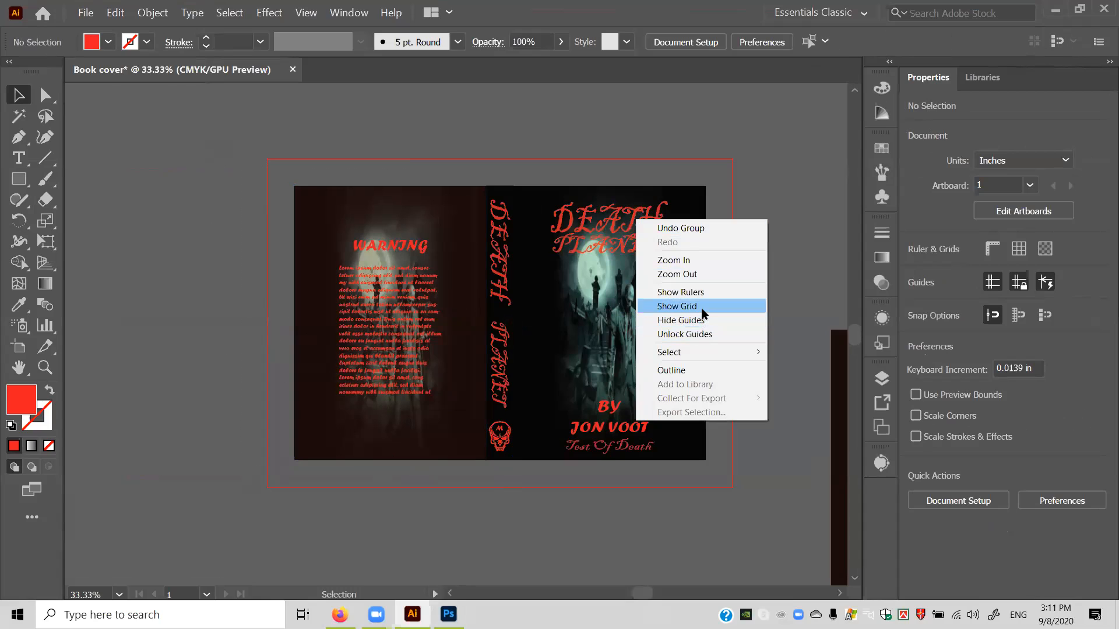
pyautogui.click(782, 314)
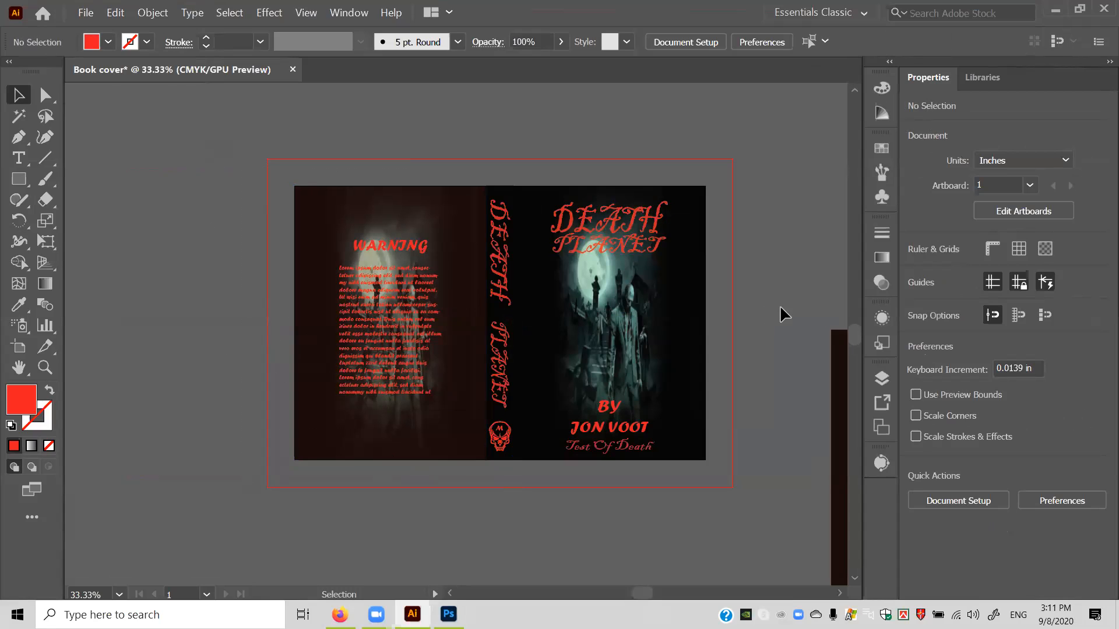
pyautogui.click(653, 323)
pyautogui.rightClick(651, 315)
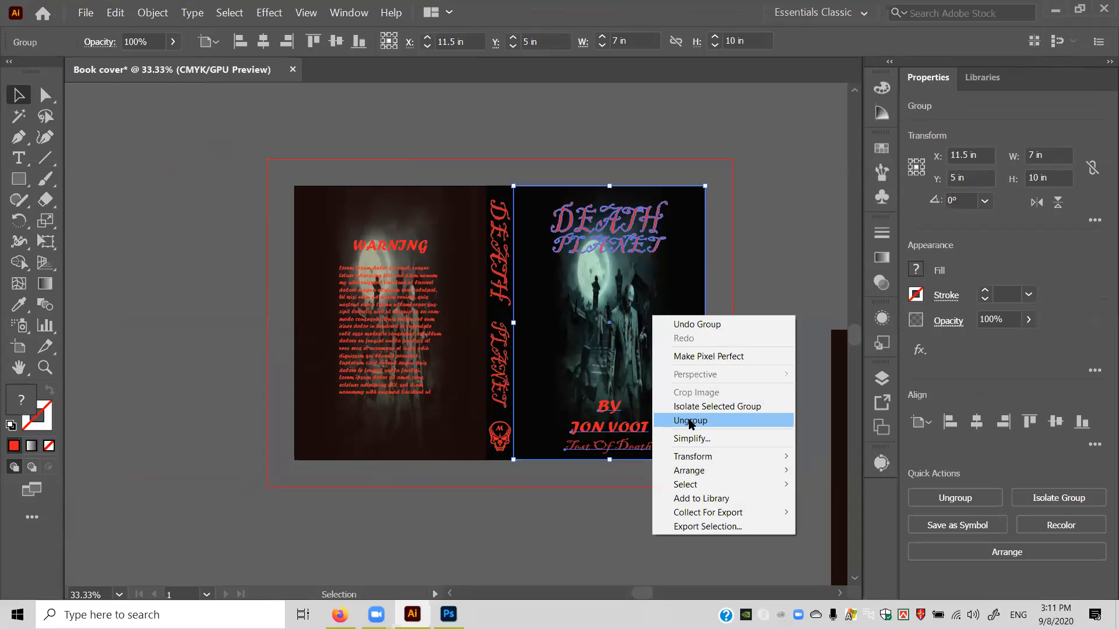
pyautogui.click(690, 421)
pyautogui.click(764, 305)
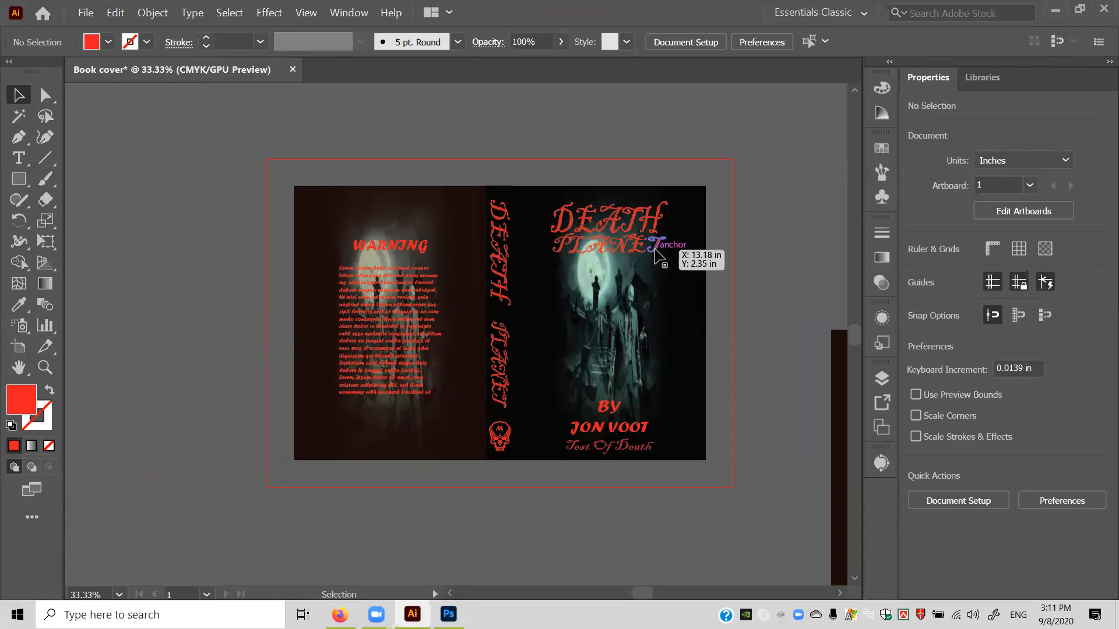
# Delete the PLANET and DEATH title lettering from the front cover.
pyautogui.click(658, 254)
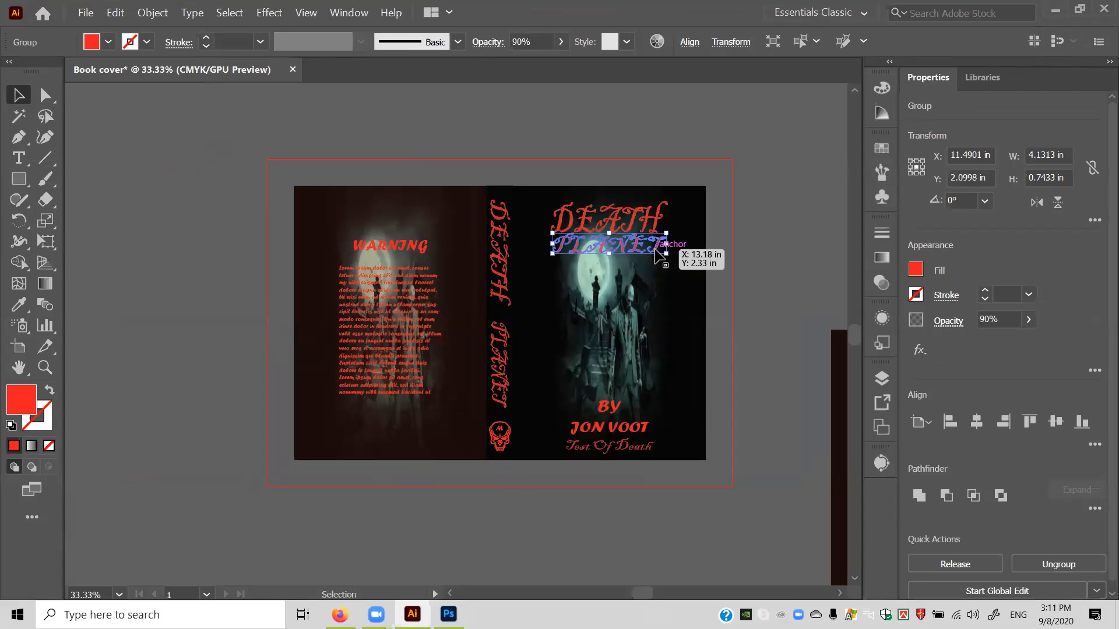
pyautogui.press('Delete')
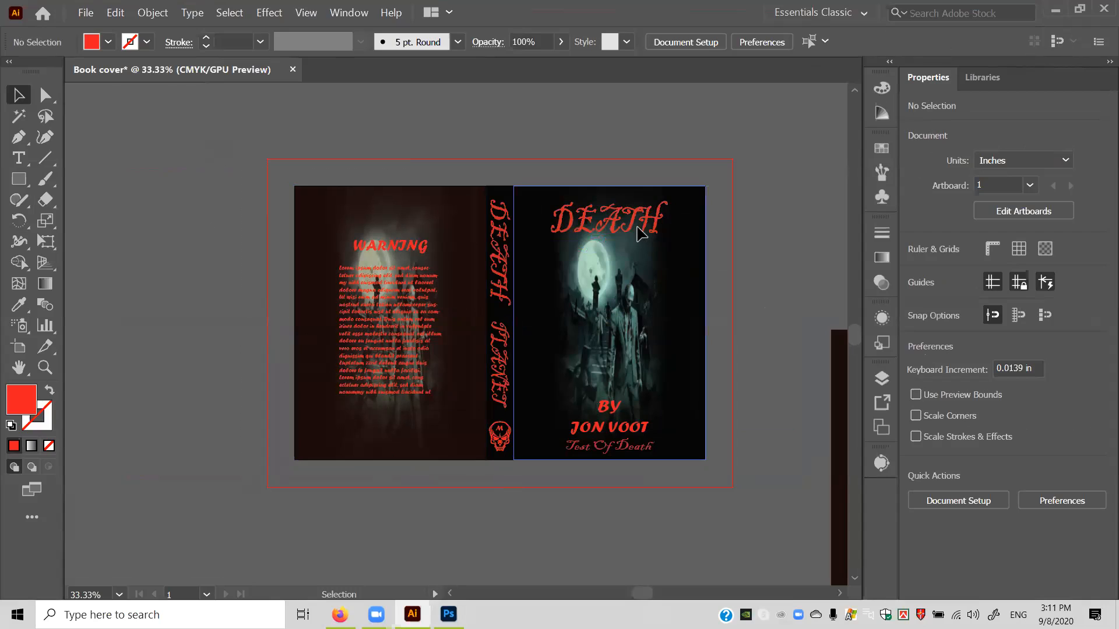
pyautogui.click(640, 230)
pyautogui.click(640, 230)
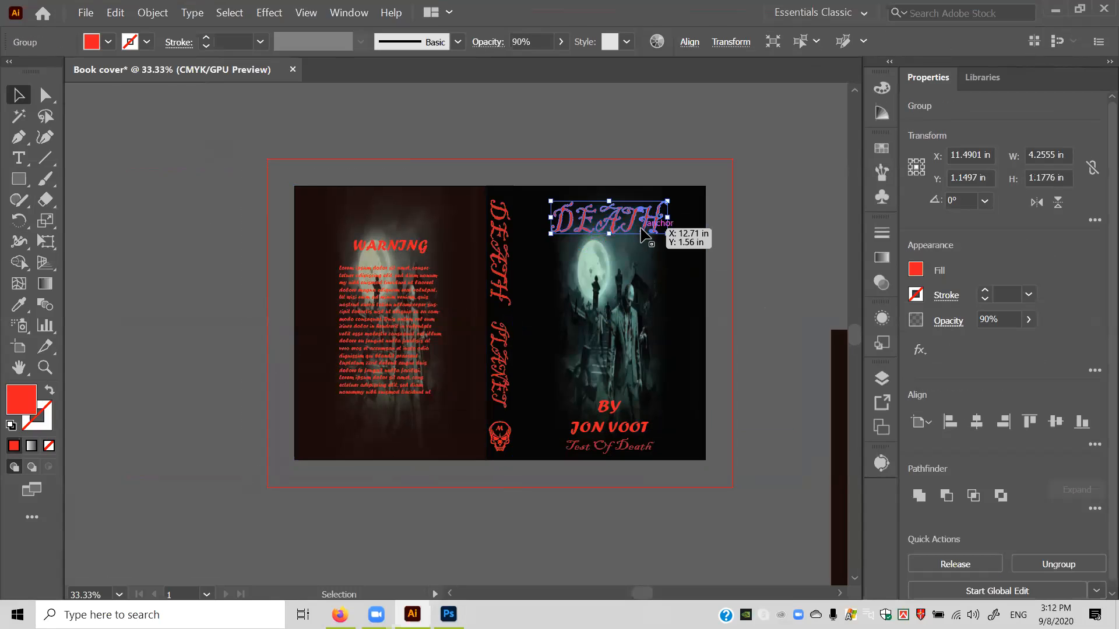
pyautogui.press('Delete')
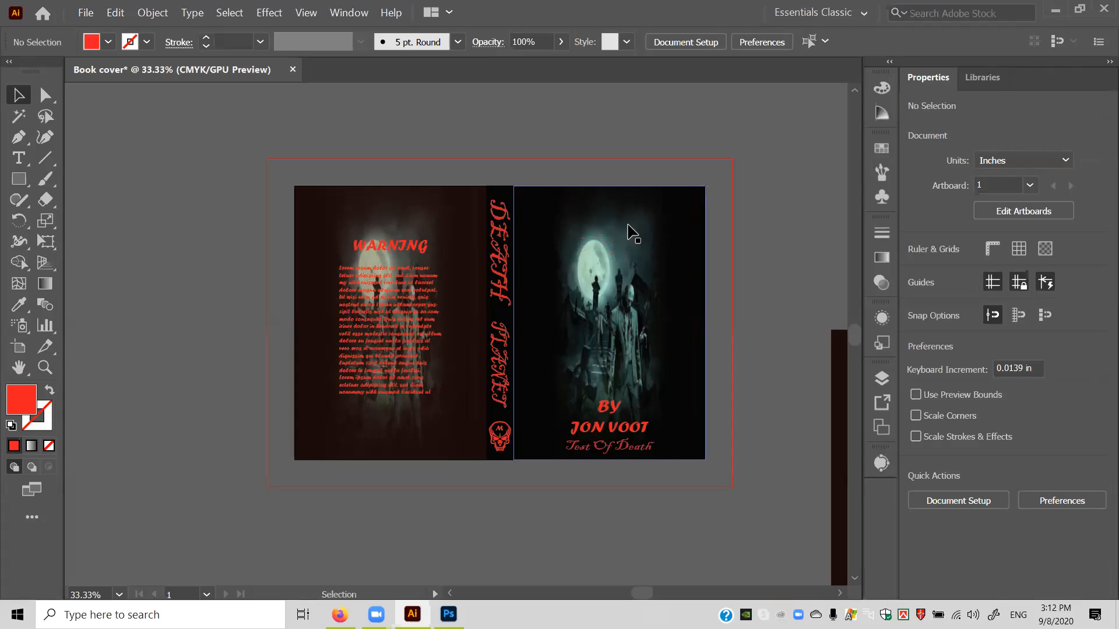
pyautogui.click(503, 264)
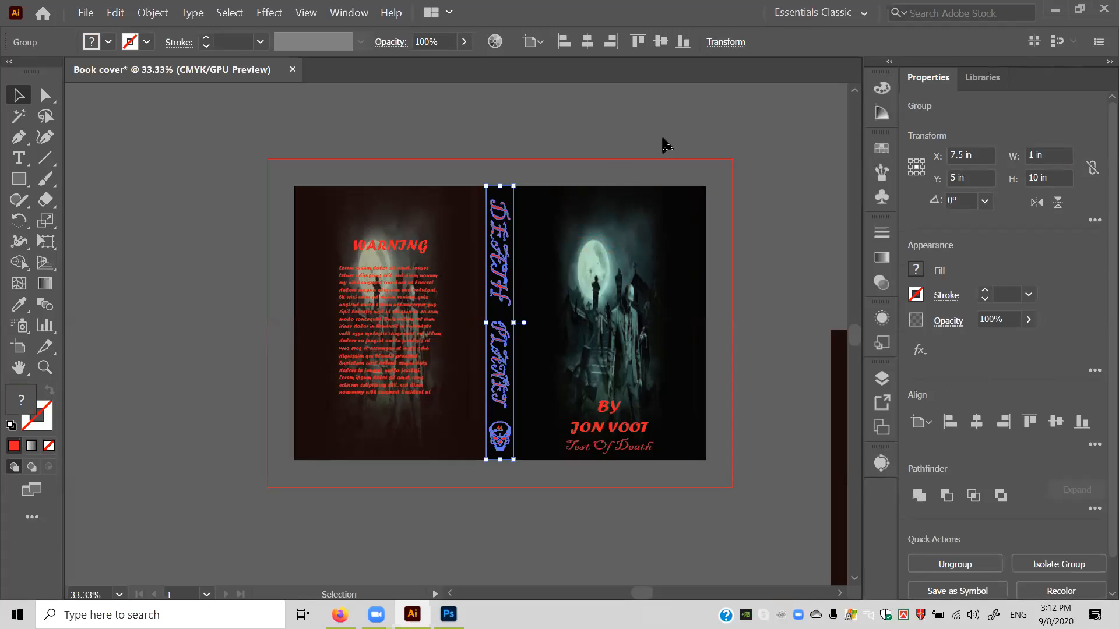
pyautogui.click(667, 143)
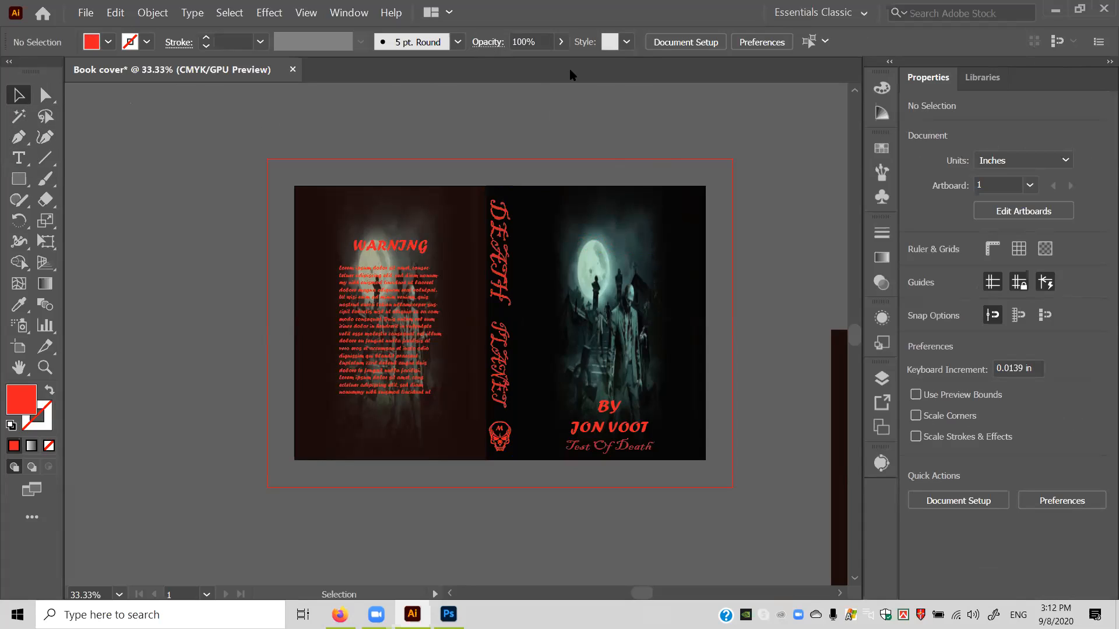
pyautogui.press('t')
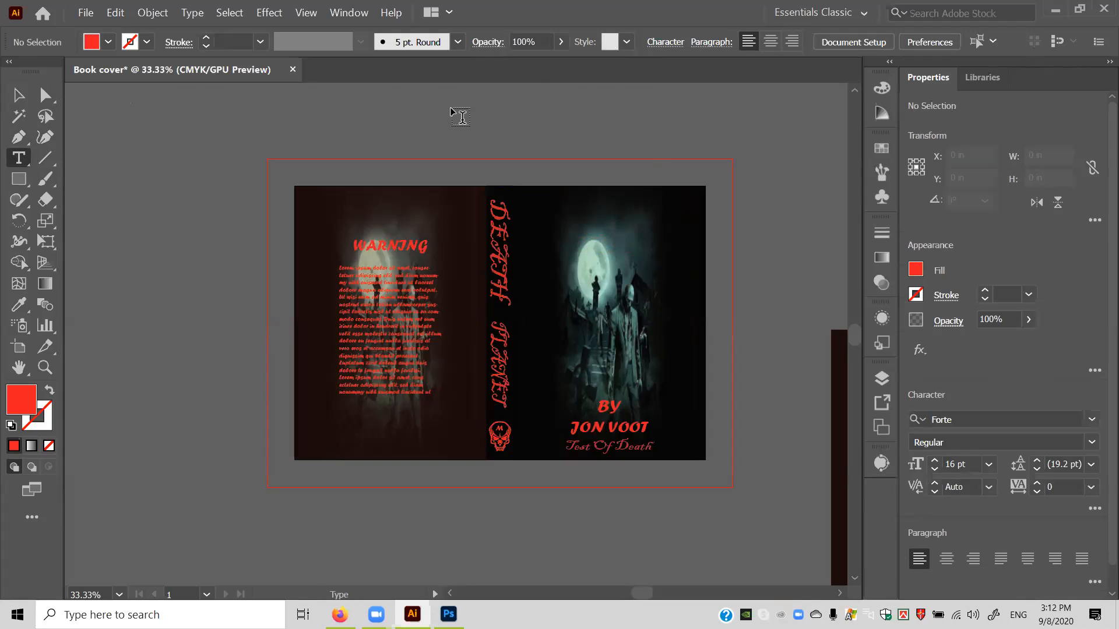
pyautogui.click(452, 109)
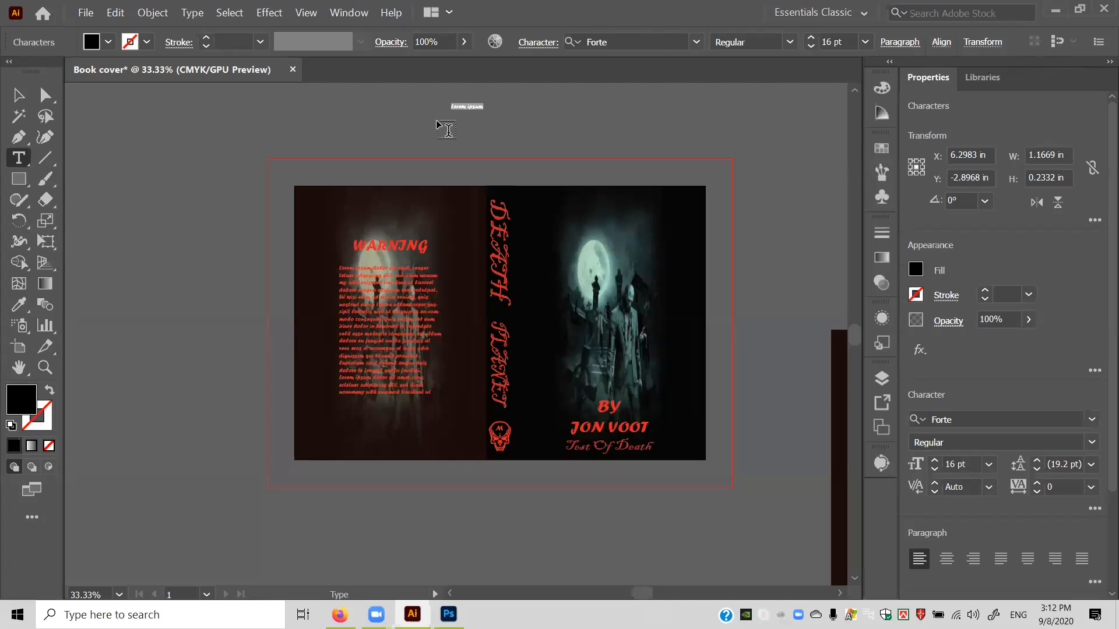
pyautogui.click(447, 130)
pyautogui.hotkey('ctrl', 'z')
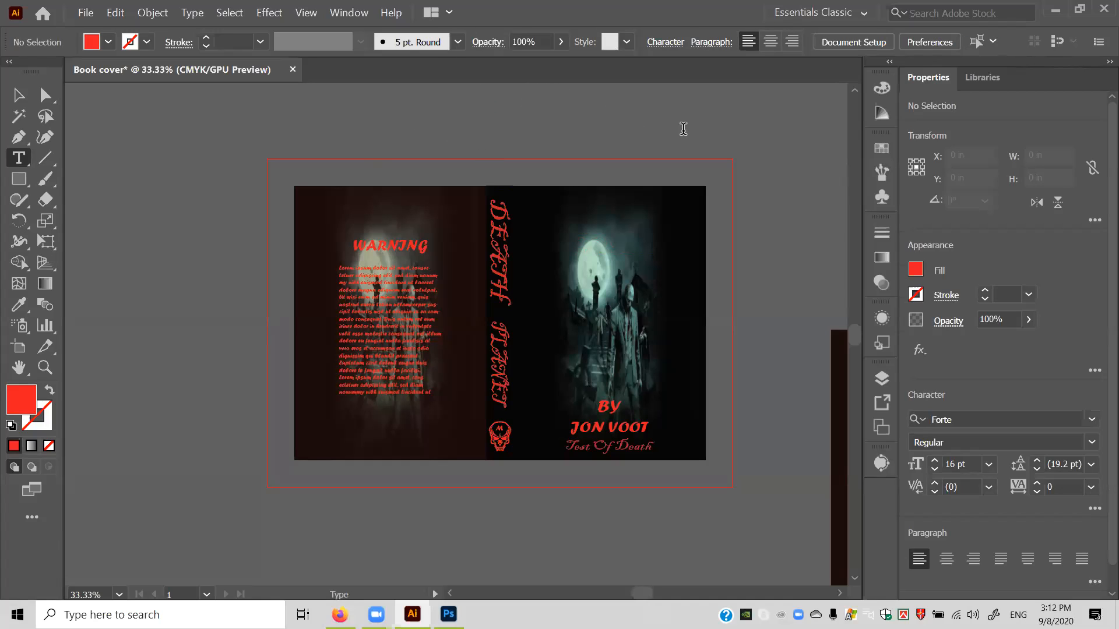
# Place a new text line above the front cover and set its font size to 47 pt.
pyautogui.click(682, 129)
pyautogui.click(846, 42)
pyautogui.press('Up')
pyautogui.press('Up')
pyautogui.press('Up')
pyautogui.press('Up')
pyautogui.press('Up')
pyautogui.press('Up')
pyautogui.press('Up')
pyautogui.press('Up')
pyautogui.press('Up')
pyautogui.press('Up')
pyautogui.press('Up')
pyautogui.press('Up')
pyautogui.press('Up')
pyautogui.press('Up')
pyautogui.press('Up')
pyautogui.press('Up')
pyautogui.press('Up')
pyautogui.press('Up')
pyautogui.press('Up')
pyautogui.press('Up')
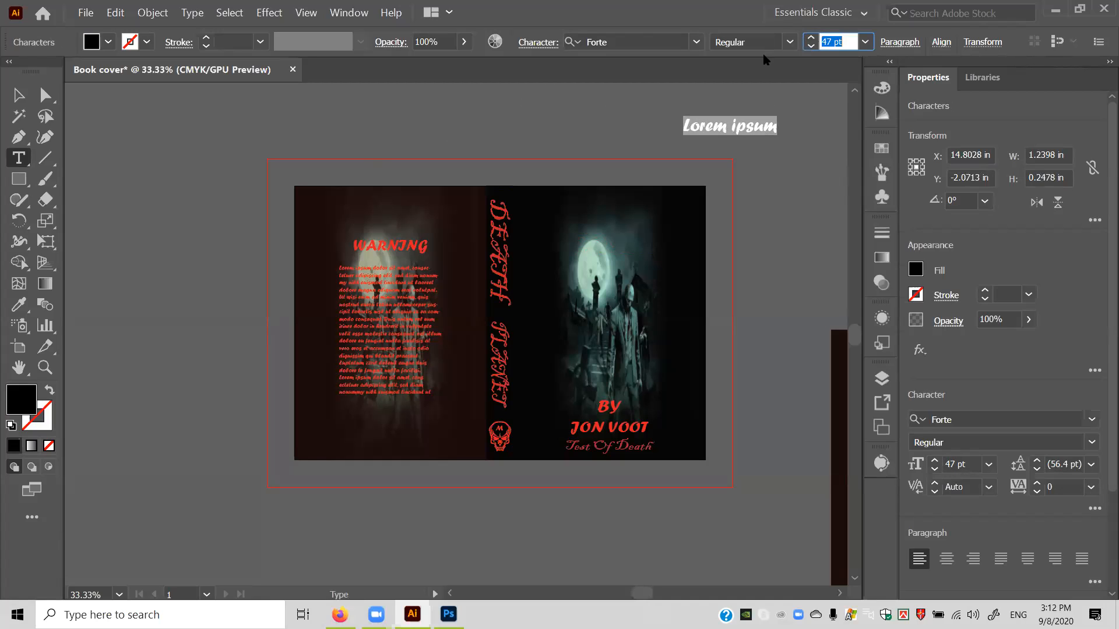
# Set the new text line's font to Algerian and replace its placeholder text with DEATH PLANET.
pyautogui.click(696, 41)
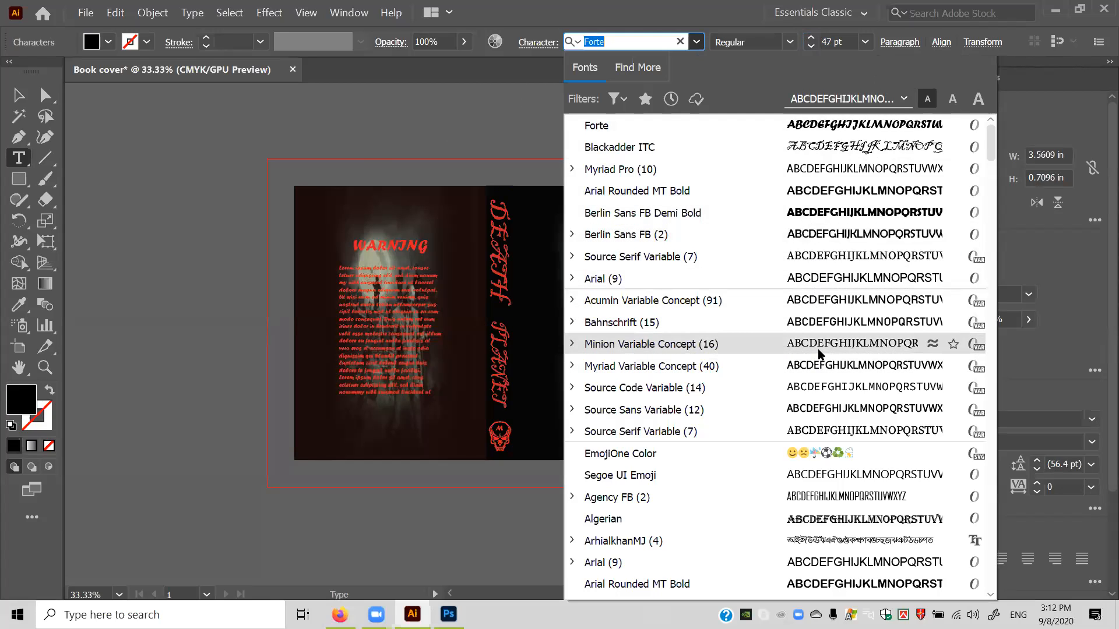
pyautogui.scroll(-1, 818, 353)
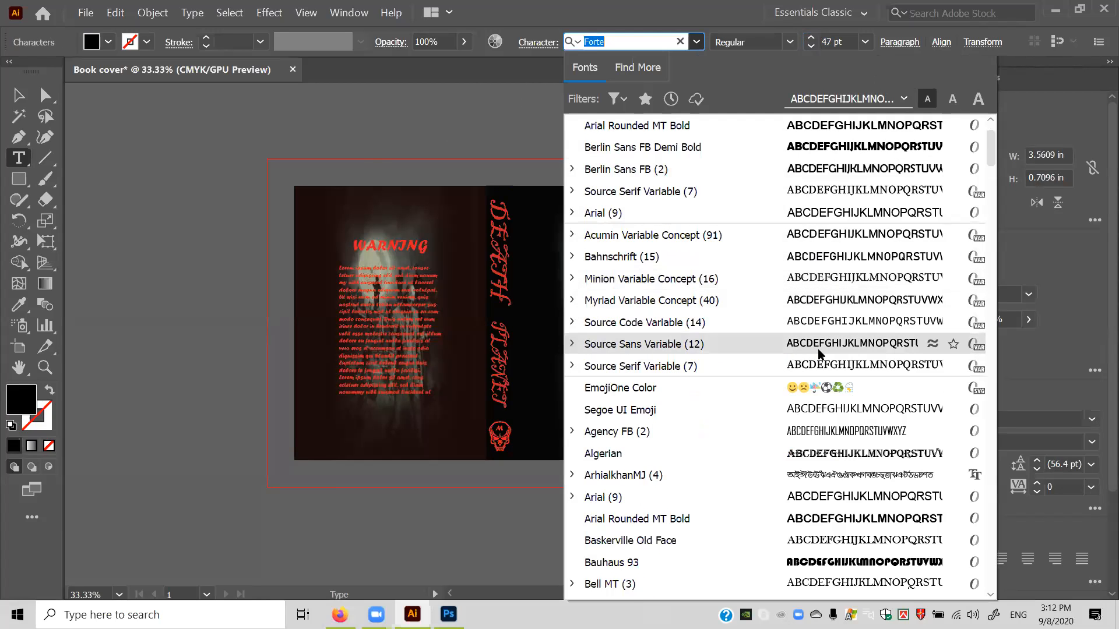
pyautogui.scroll(-1, 819, 353)
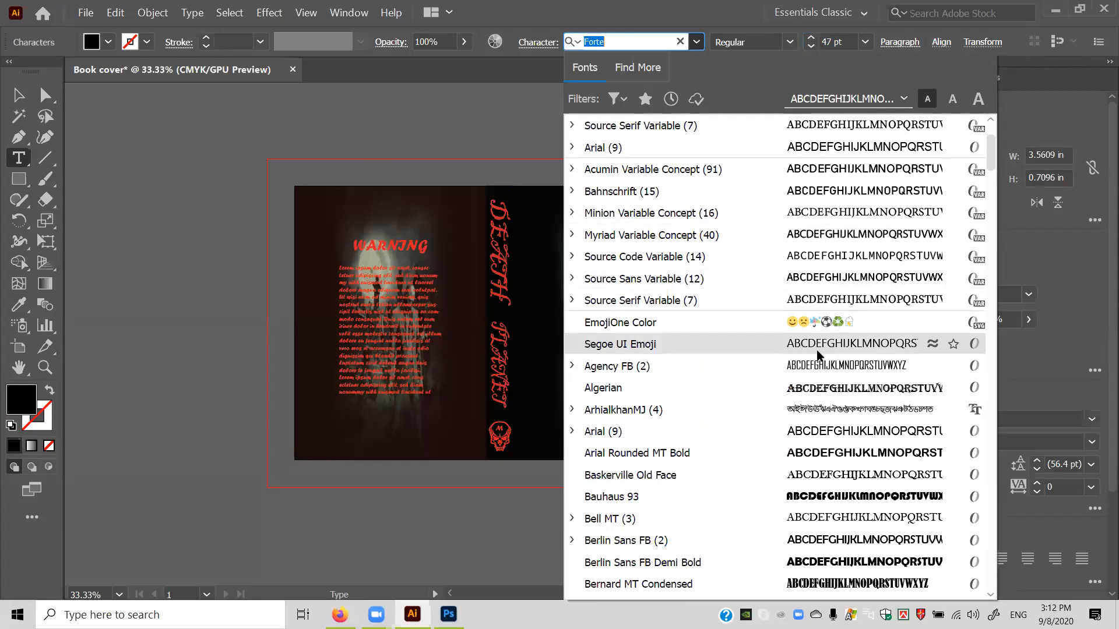
pyautogui.click(814, 393)
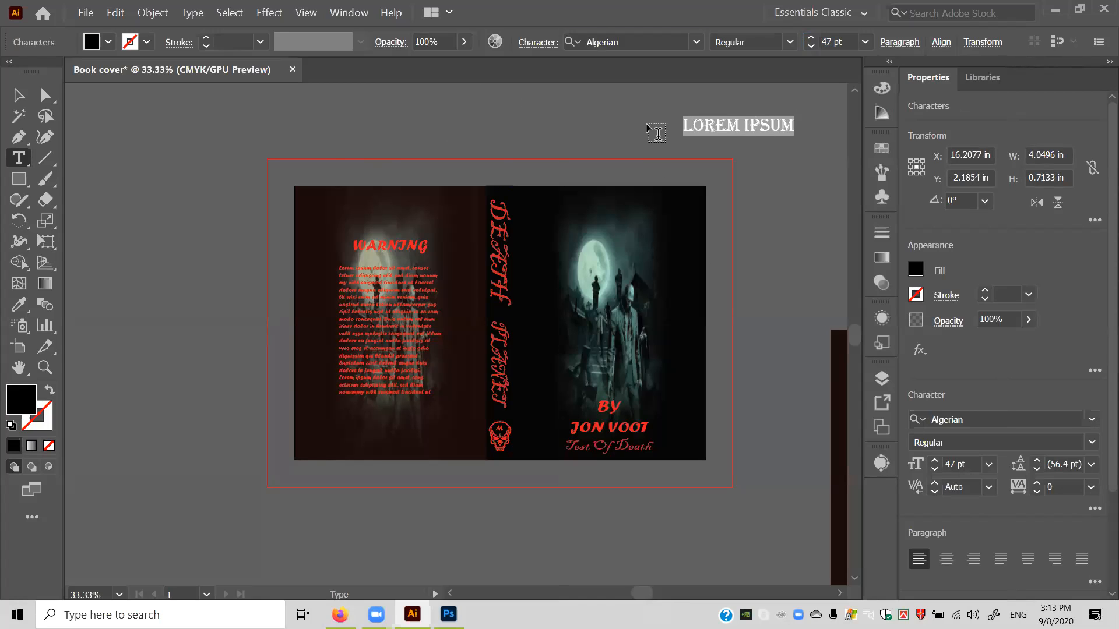
pyautogui.write('DEAT')
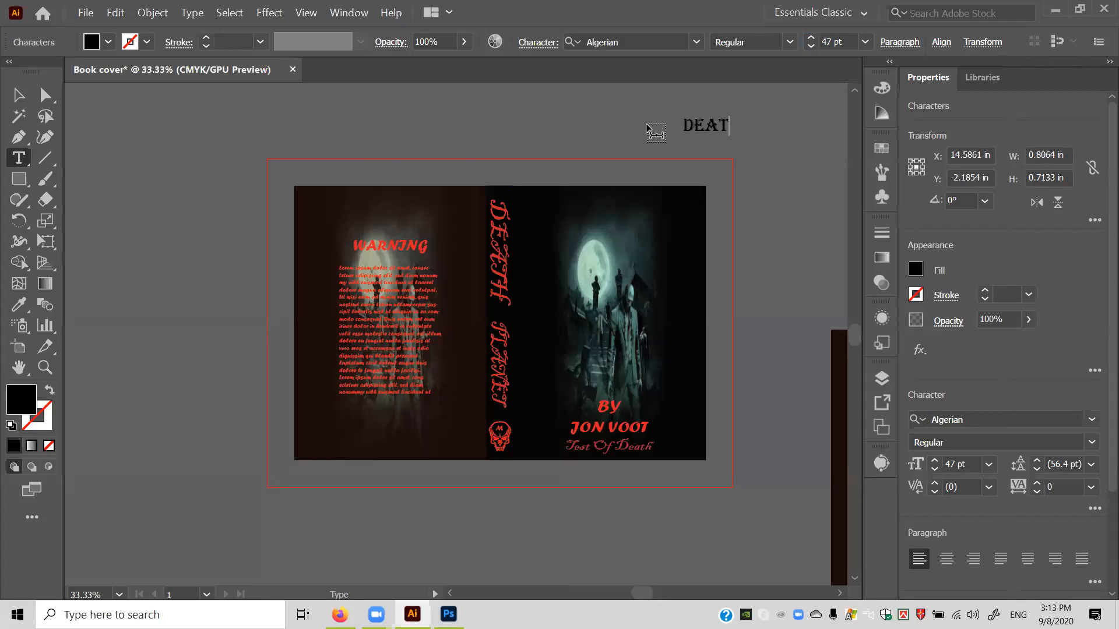
pyautogui.write('H PLANET')
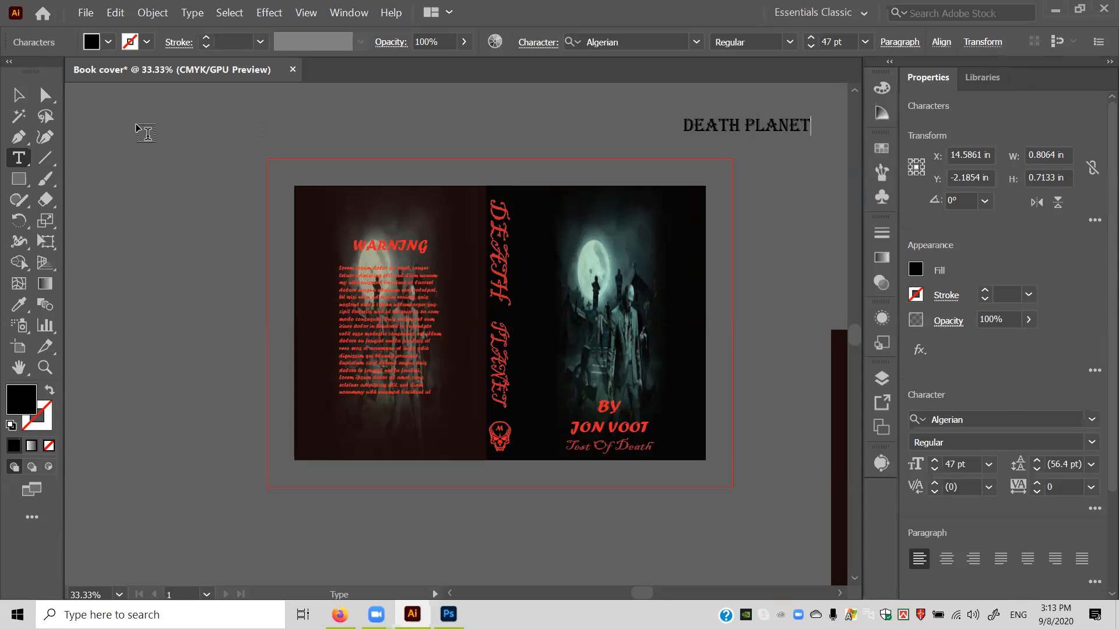
# Move the DEATH PLANET title onto the front cover above the moon and deselect it.
pyautogui.click(18, 94)
pyautogui.moveTo(758, 132); pyautogui.dragTo(606, 221)
pyautogui.click(576, 147)
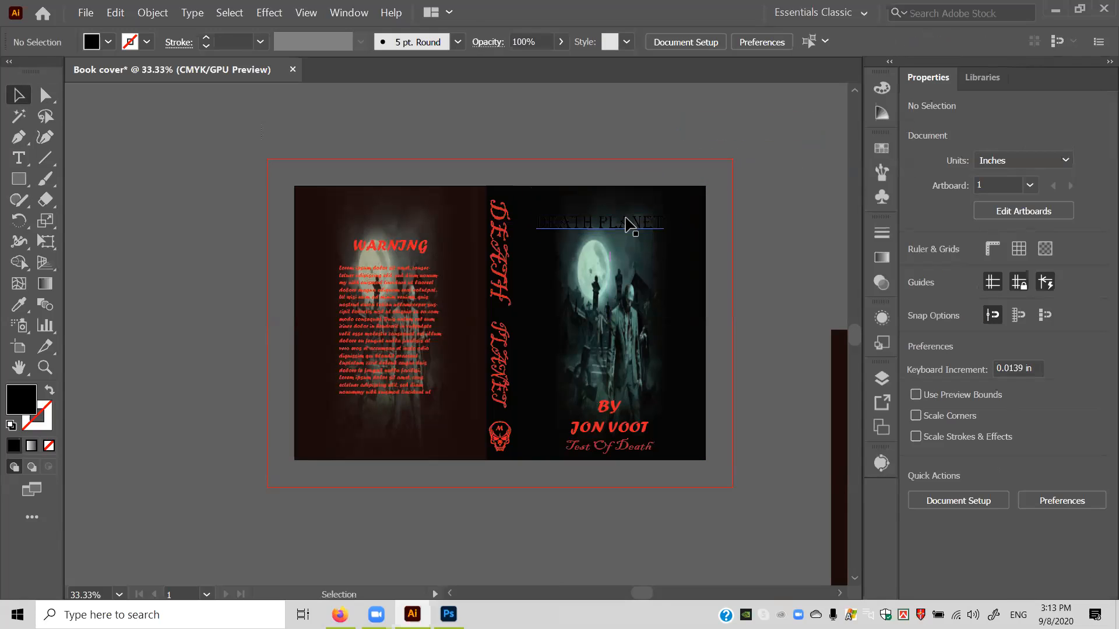
# Fill the front cover's DEATH PLANET title with red and deselect it.
pyautogui.click(626, 221)
pyautogui.click(108, 42)
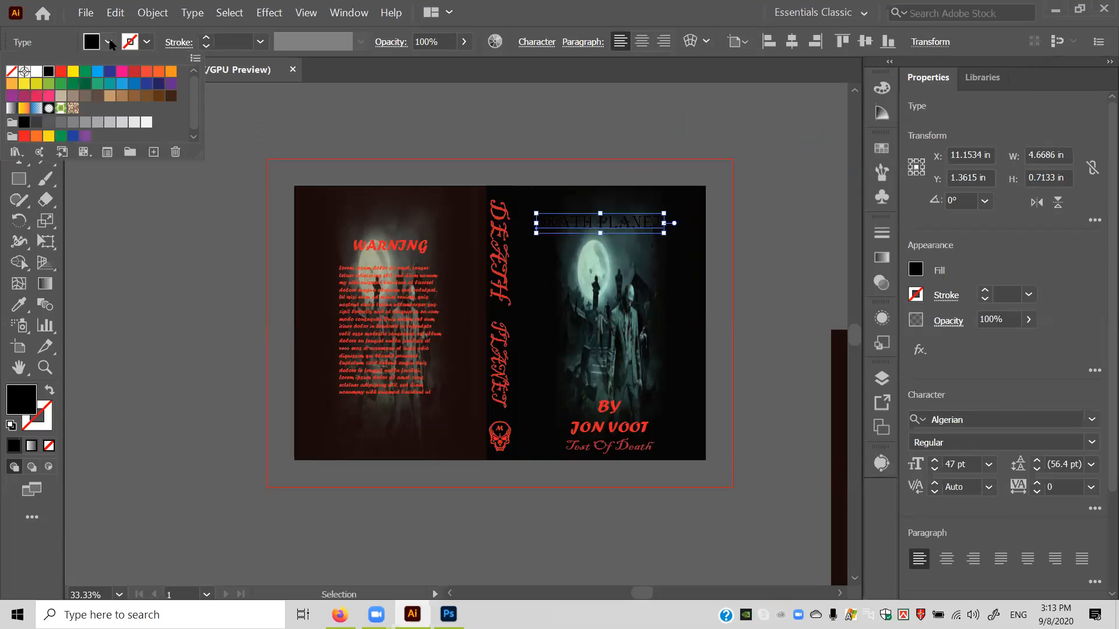
pyautogui.click(61, 72)
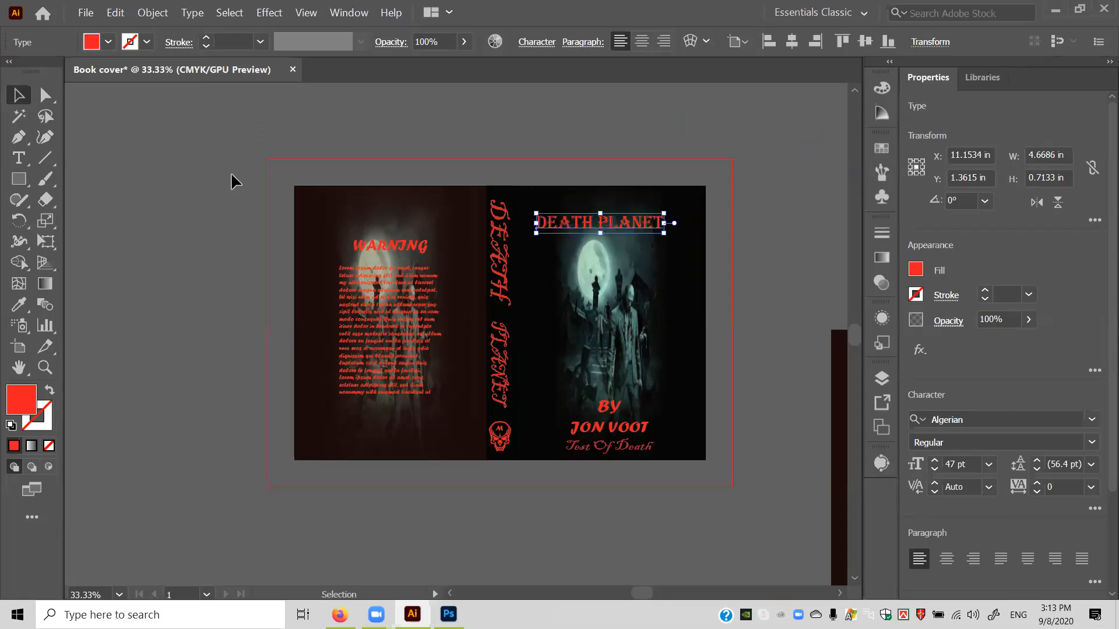
pyautogui.click(205, 180)
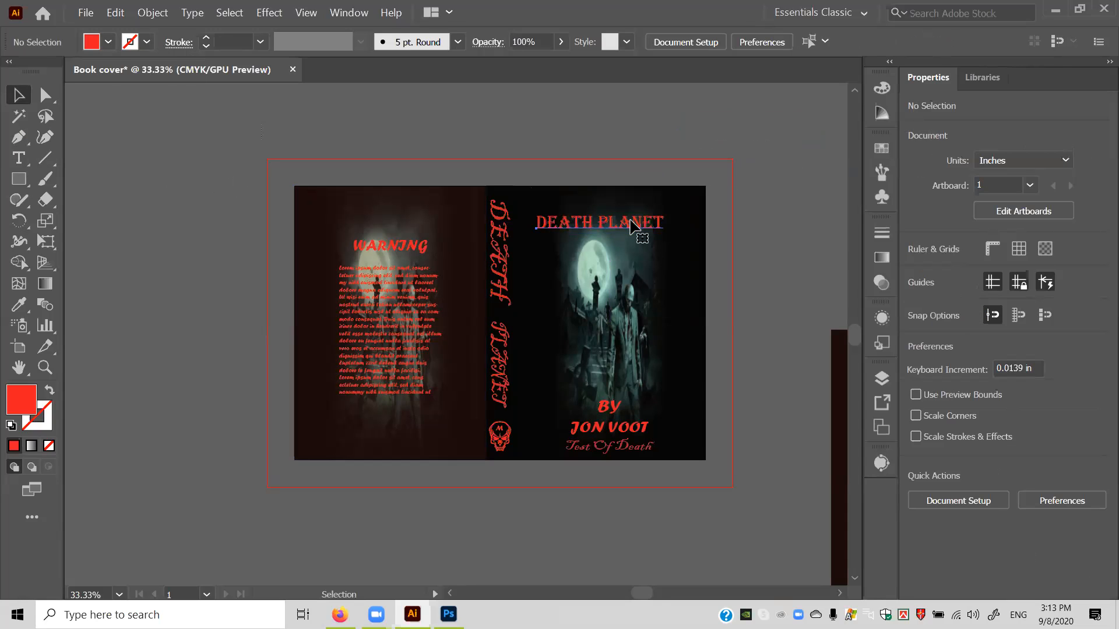
# Center the DEATH PLANET title horizontally on the front cover artwork, using the artwork as the key object.
pyautogui.click(632, 224)
pyautogui.click(682, 294)
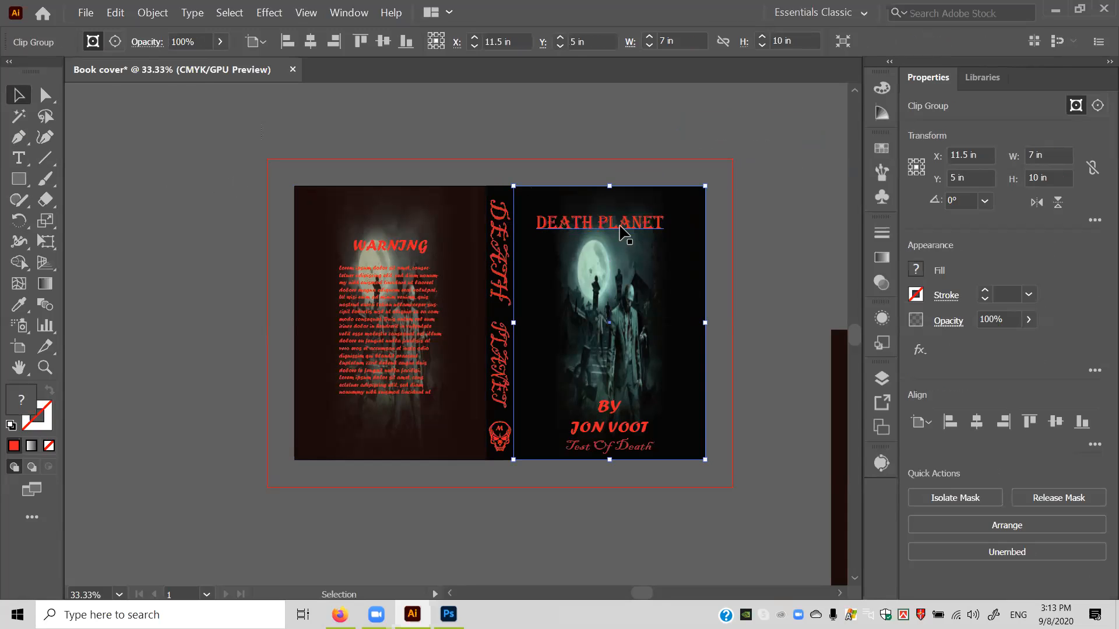
pyautogui.keyDown('shift'); pyautogui.click(606, 227); pyautogui.keyUp('shift')
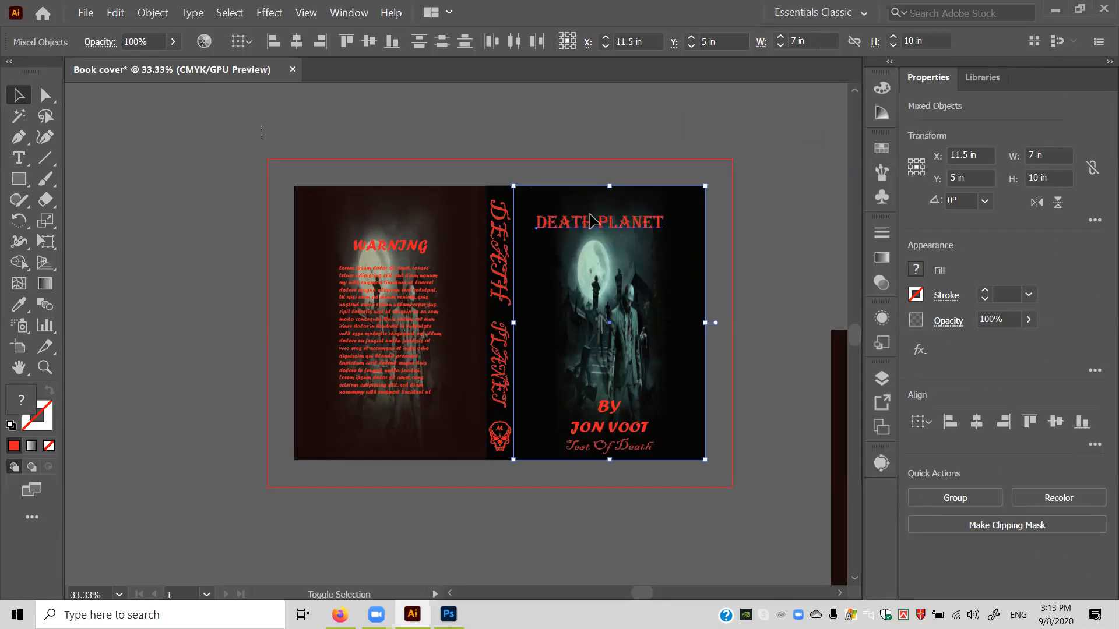
pyautogui.click(255, 42)
pyautogui.click(279, 83)
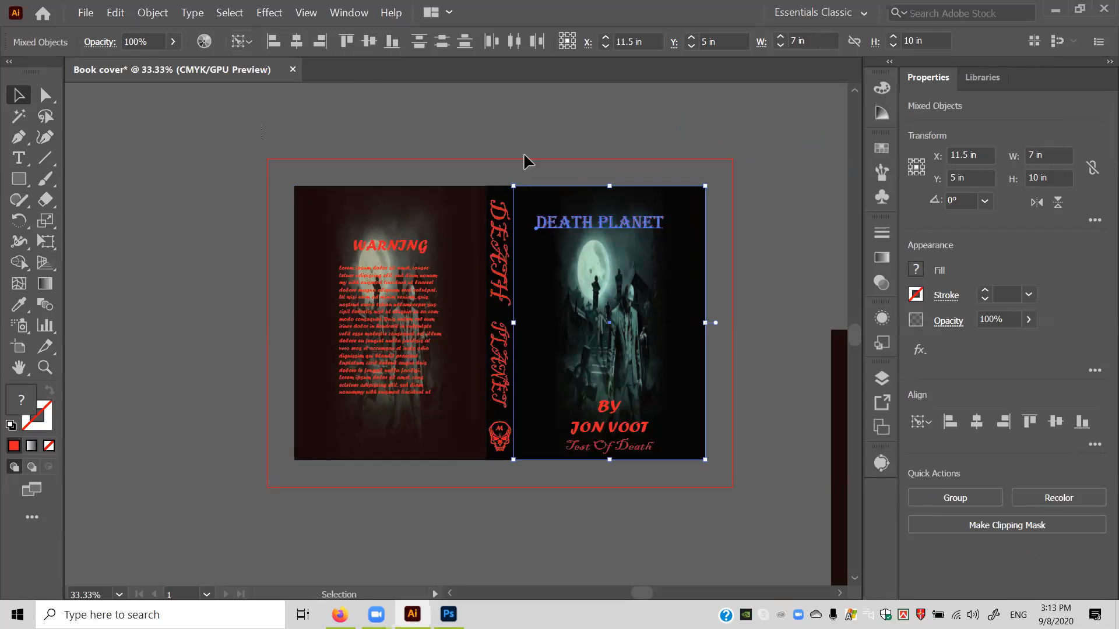
pyautogui.click(705, 236)
pyautogui.click(296, 40)
pyautogui.click(438, 129)
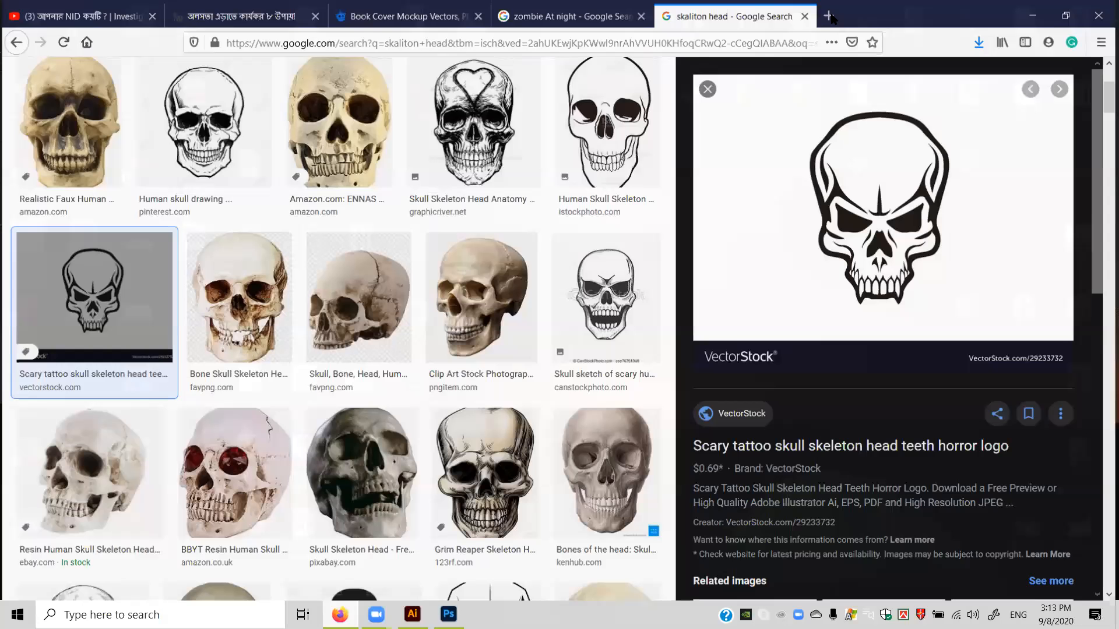
# Switch to Firefox, search the web for "horror font" in a new tab, and open dafont.com's Horror fonts page.
pyautogui.click(1032, 16)
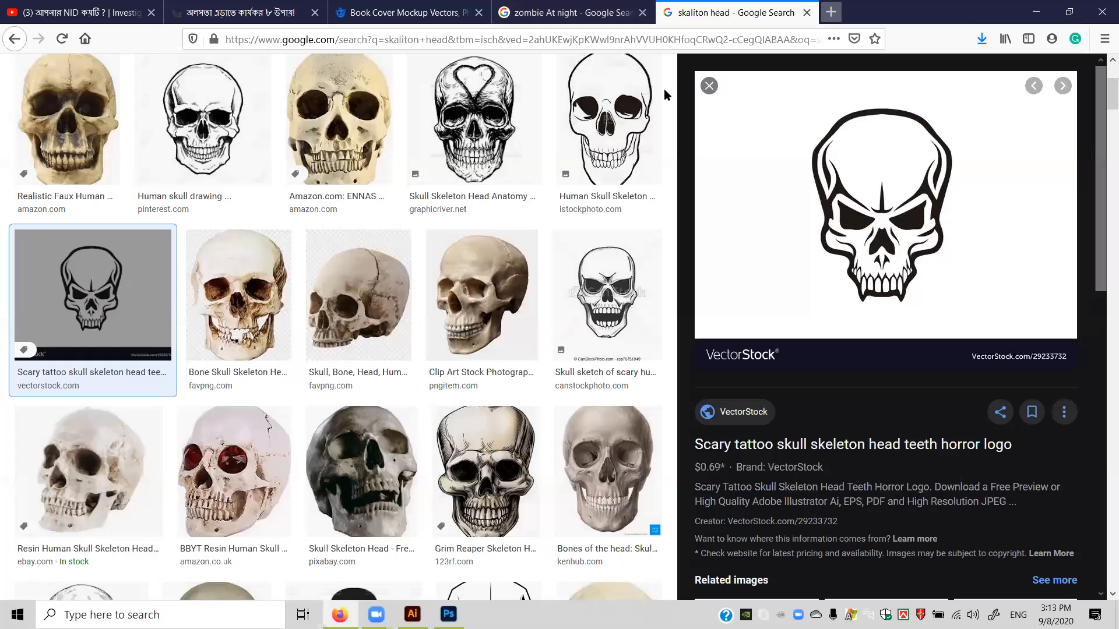
pyautogui.click(829, 12)
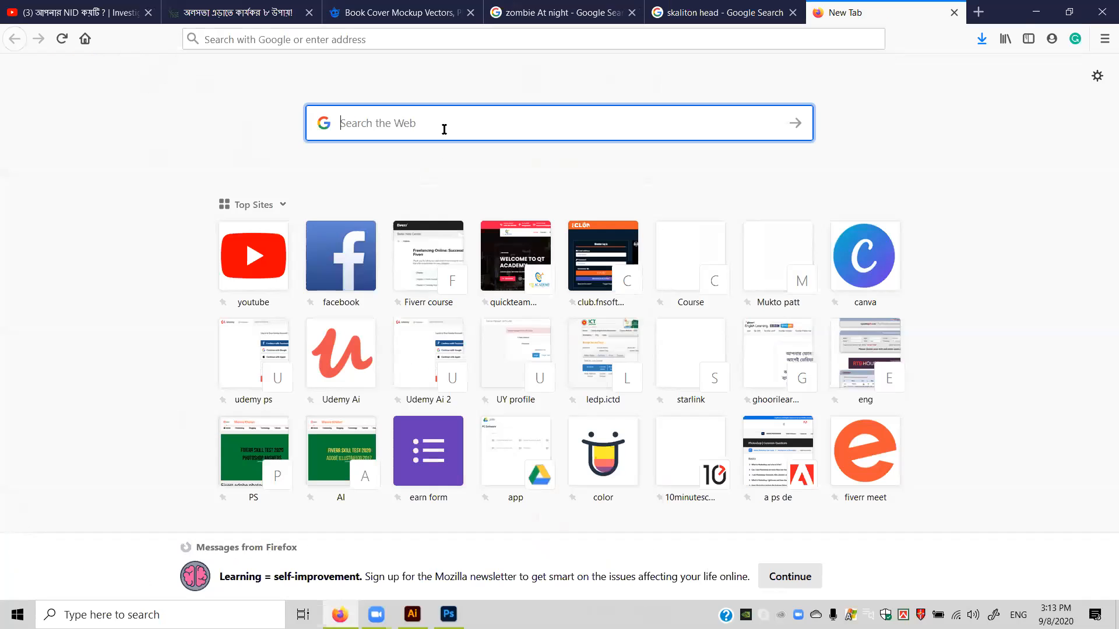
pyautogui.write('hor')
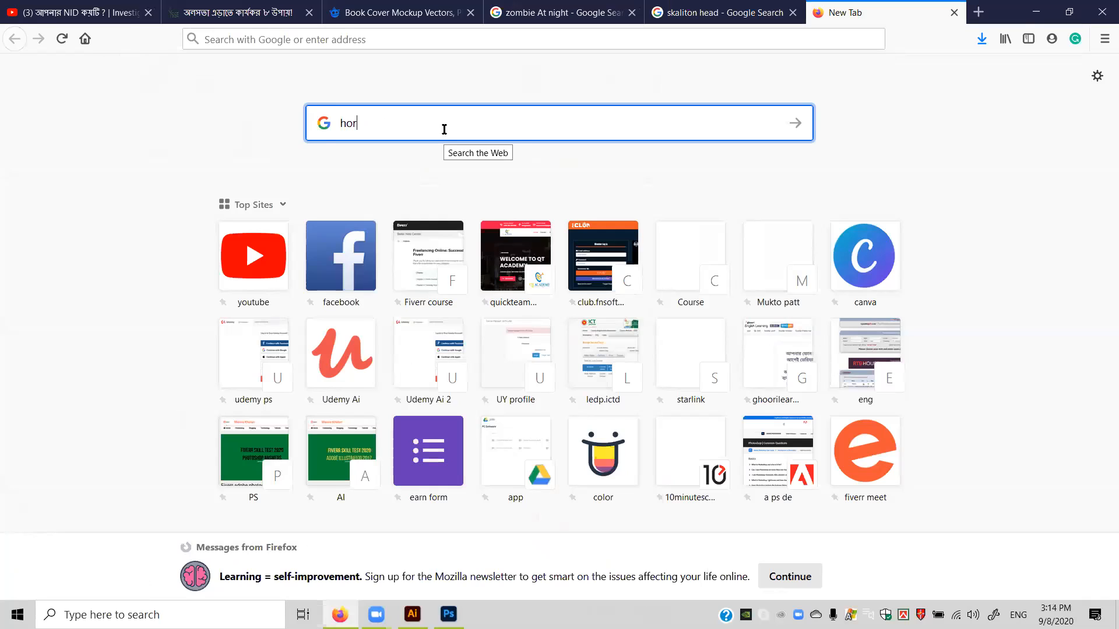
pyautogui.write('ror ')
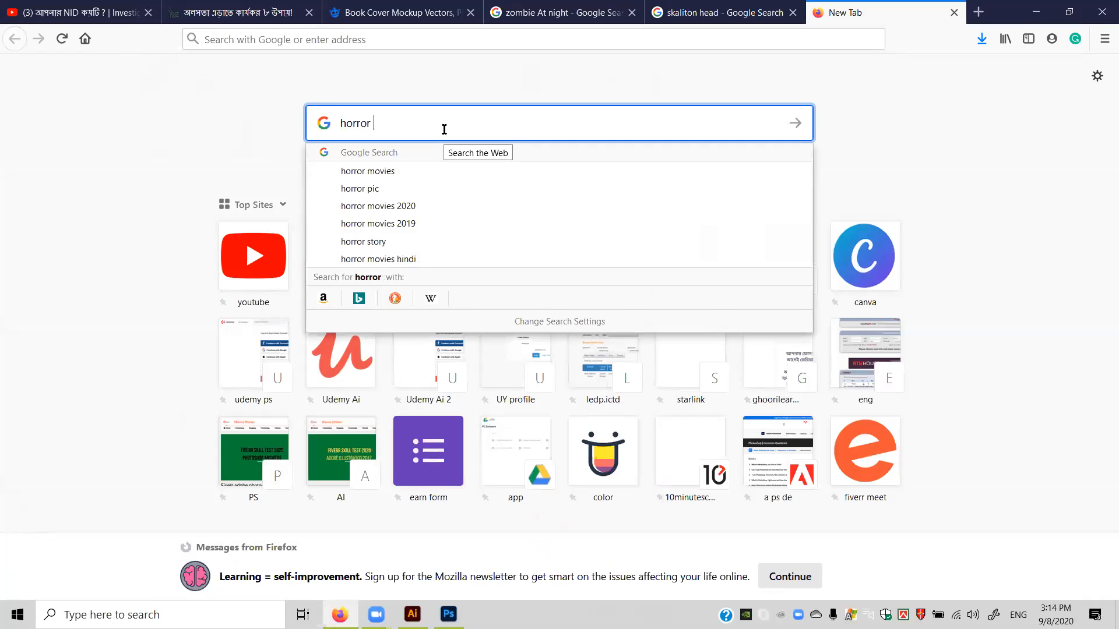
pyautogui.write('font')
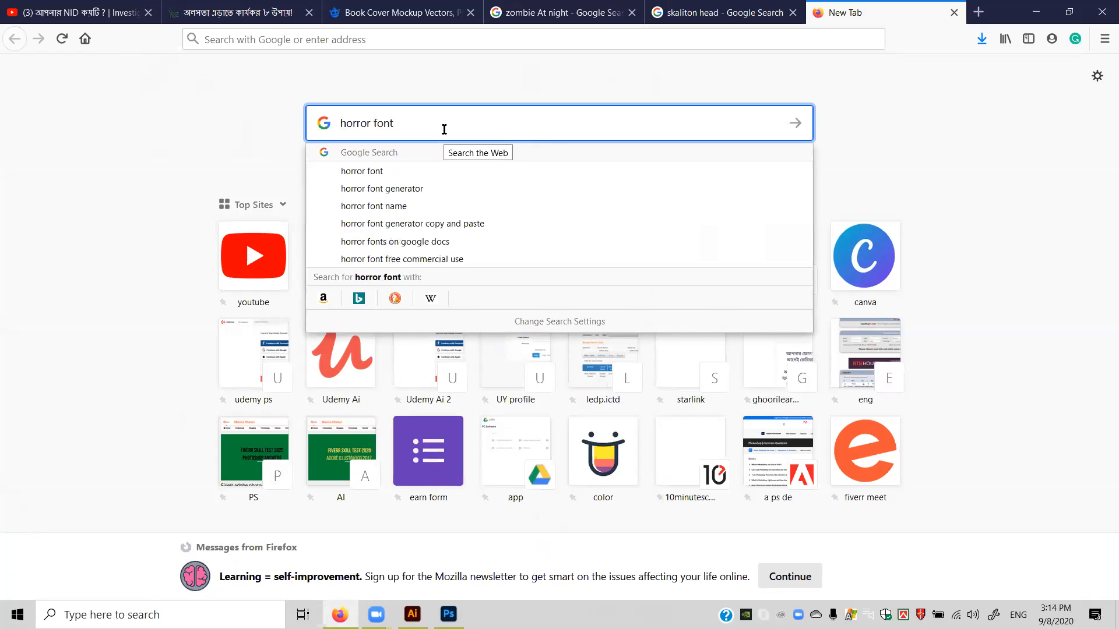
pyautogui.click(417, 169)
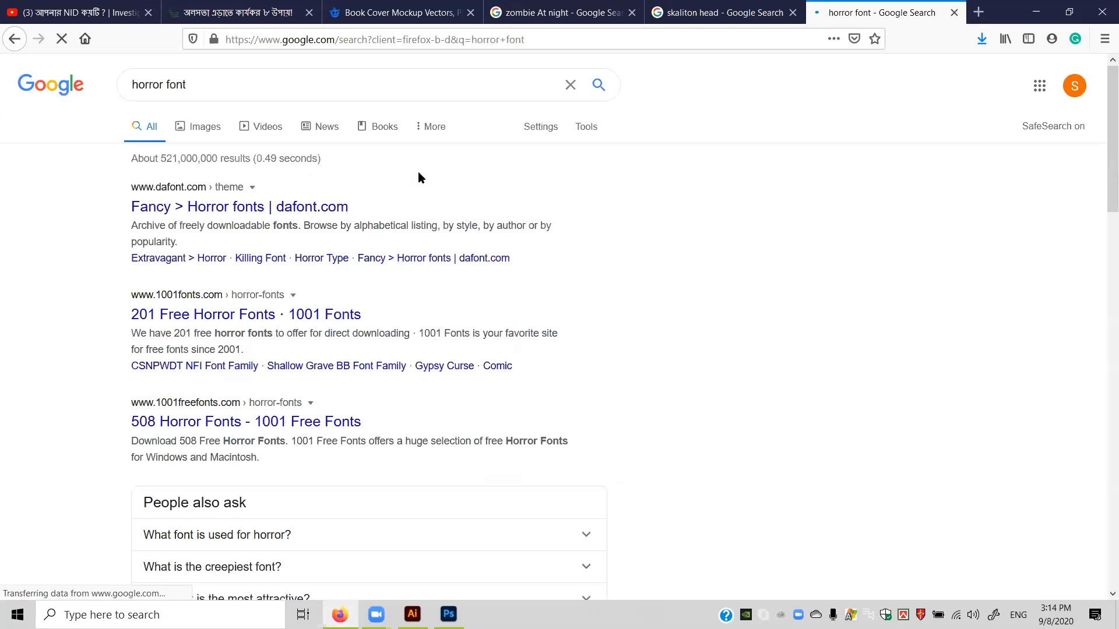
pyautogui.click(321, 206)
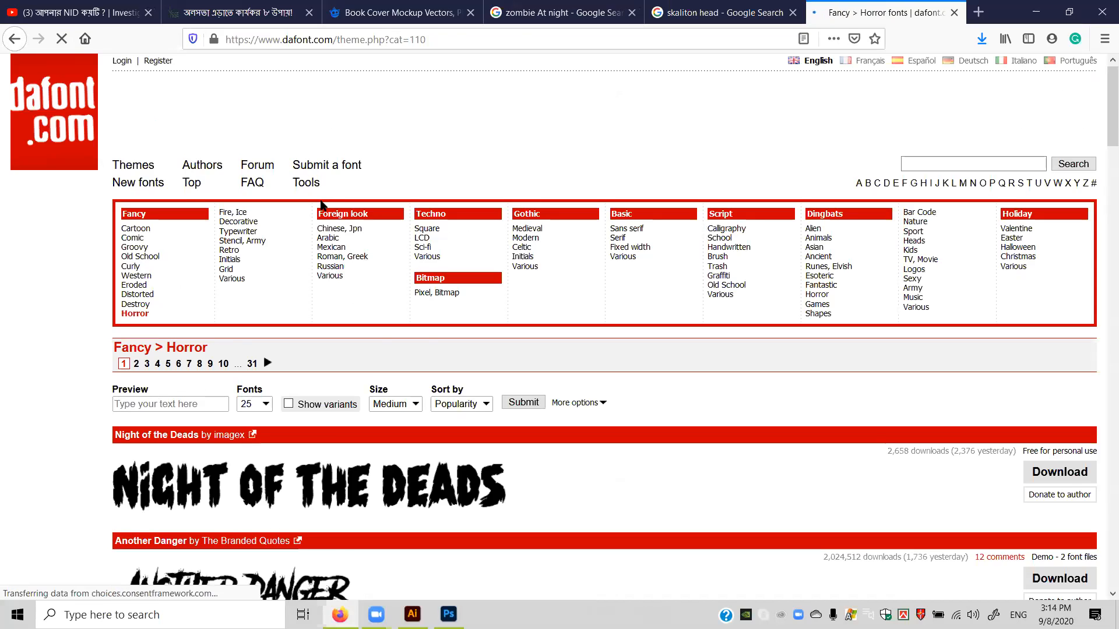
# Browse the horror fonts and download the Blood Thirst font, saving blood_thirst.zip.
pyautogui.scroll(-5, 322, 205)
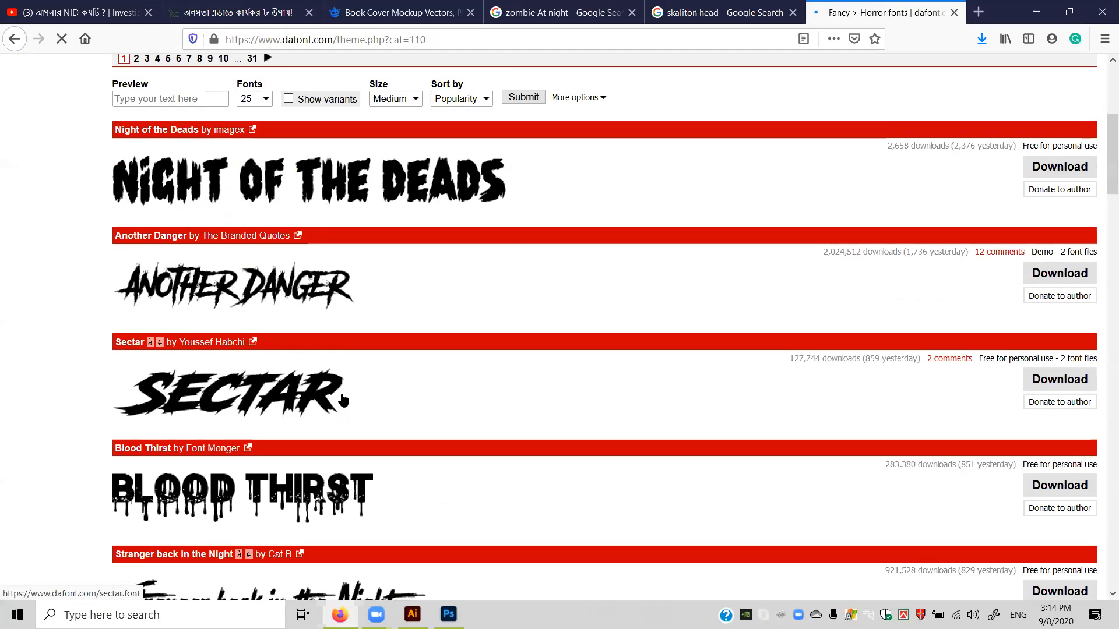
pyautogui.scroll(-2, 342, 397)
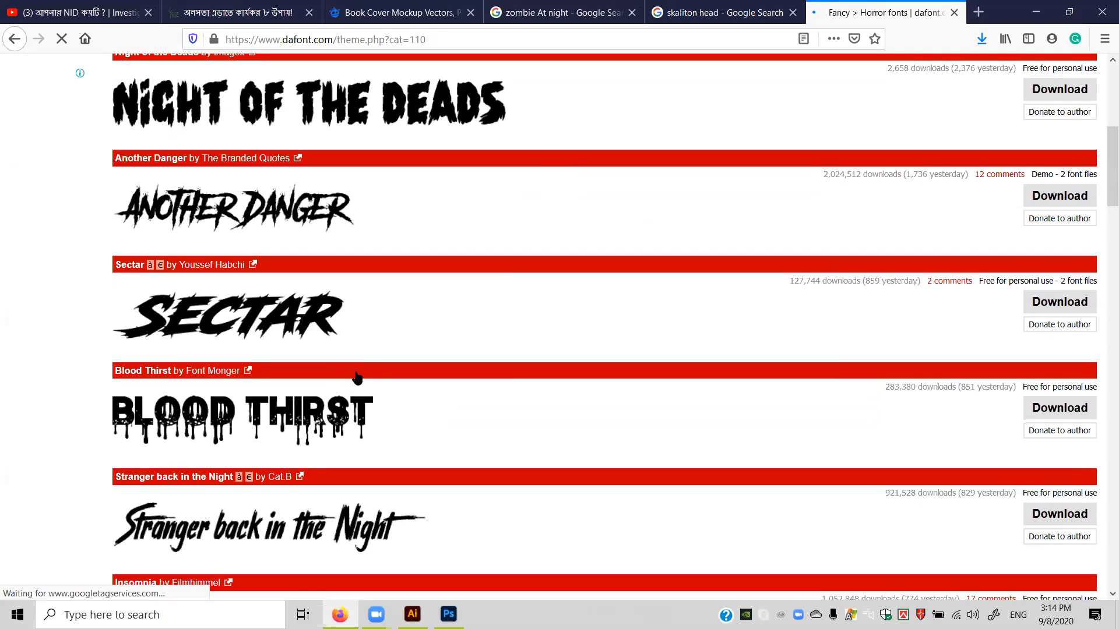
pyautogui.scroll(-2, 357, 379)
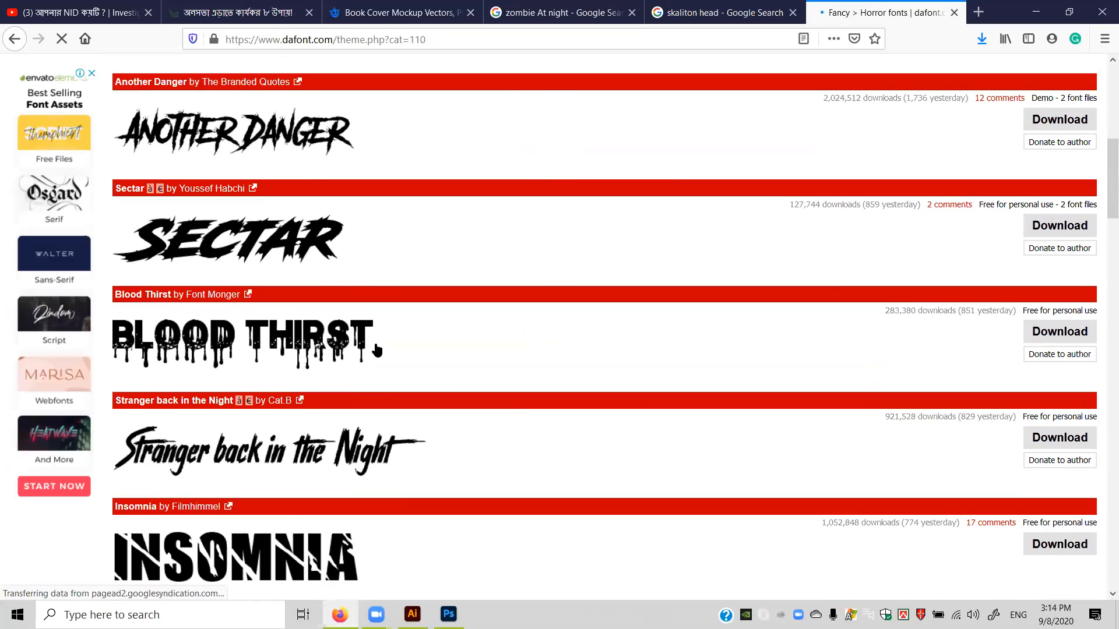
pyautogui.scroll(-1, 376, 350)
pyautogui.scroll(-5, 376, 350)
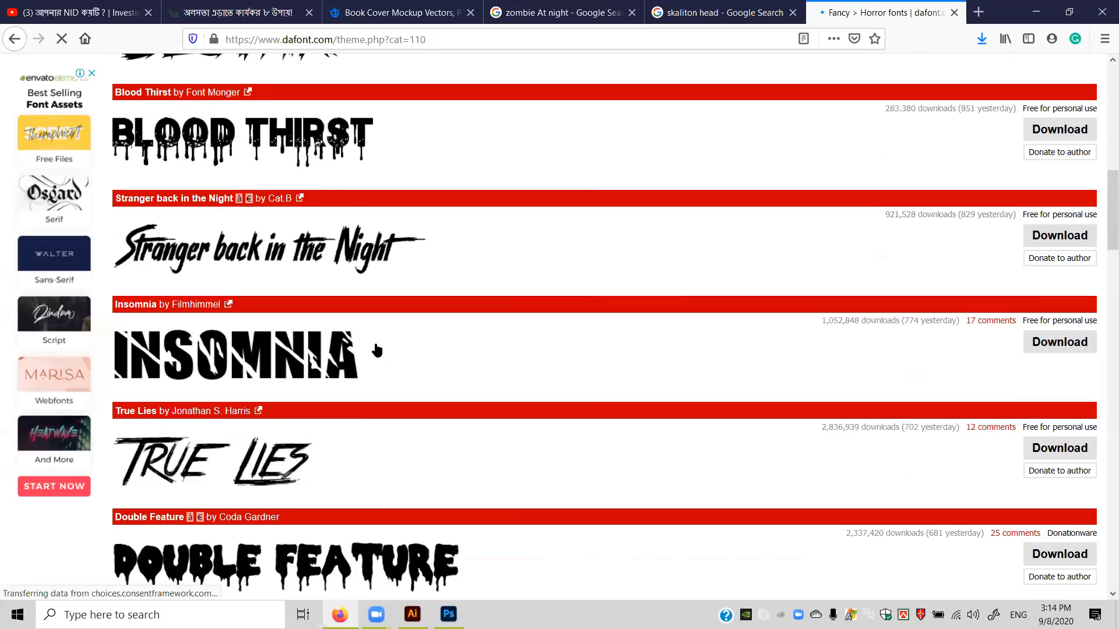
pyautogui.scroll(1, 349, 346)
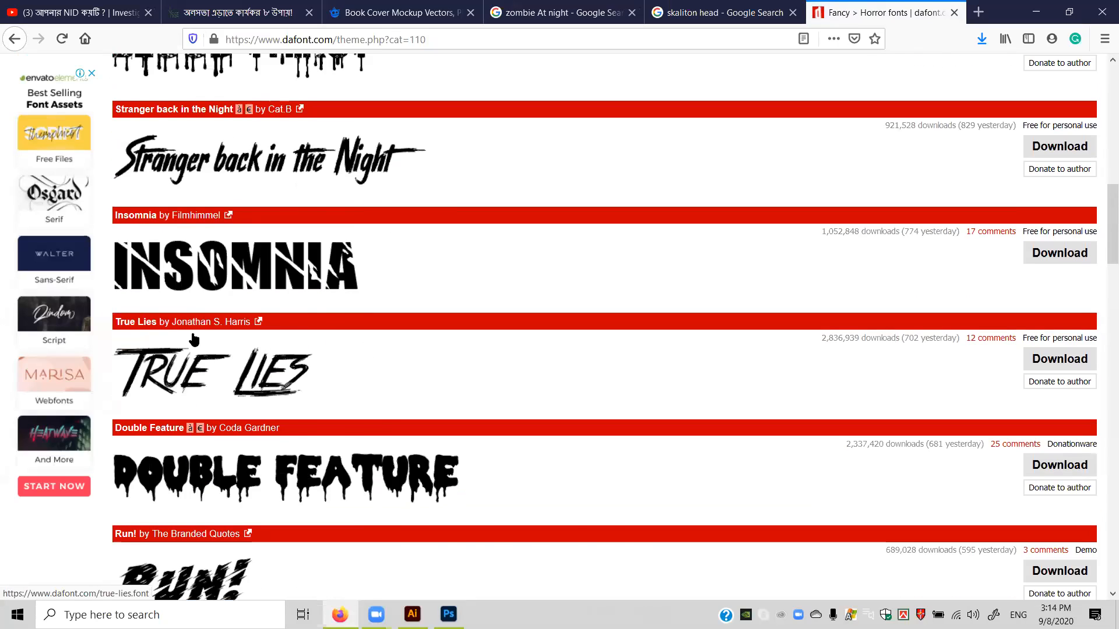
pyautogui.scroll(5, 268, 341)
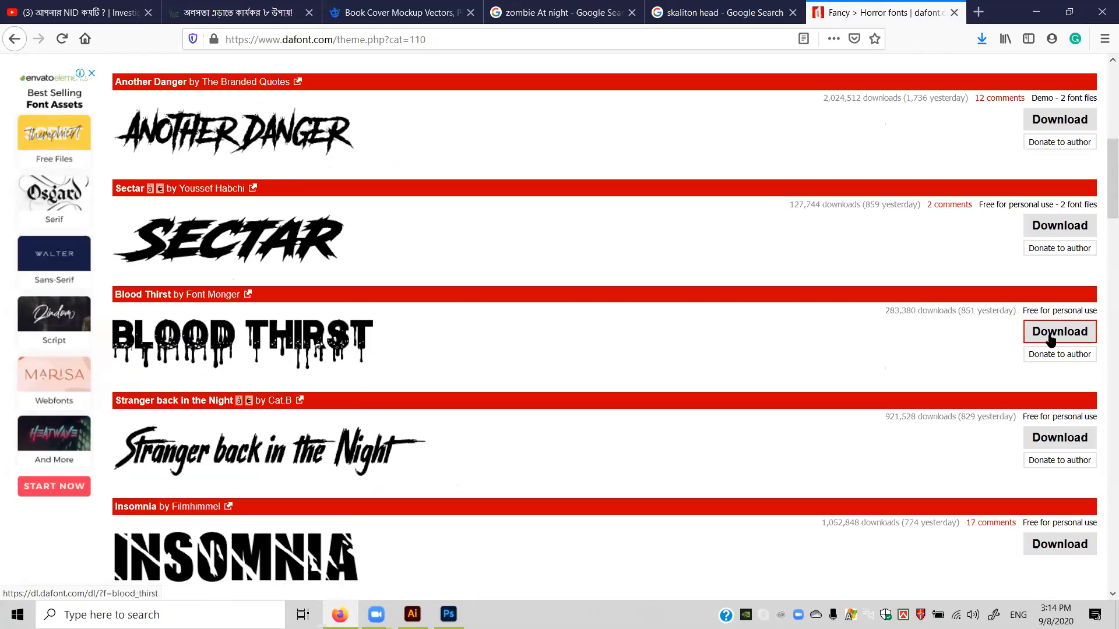
pyautogui.click(1077, 343)
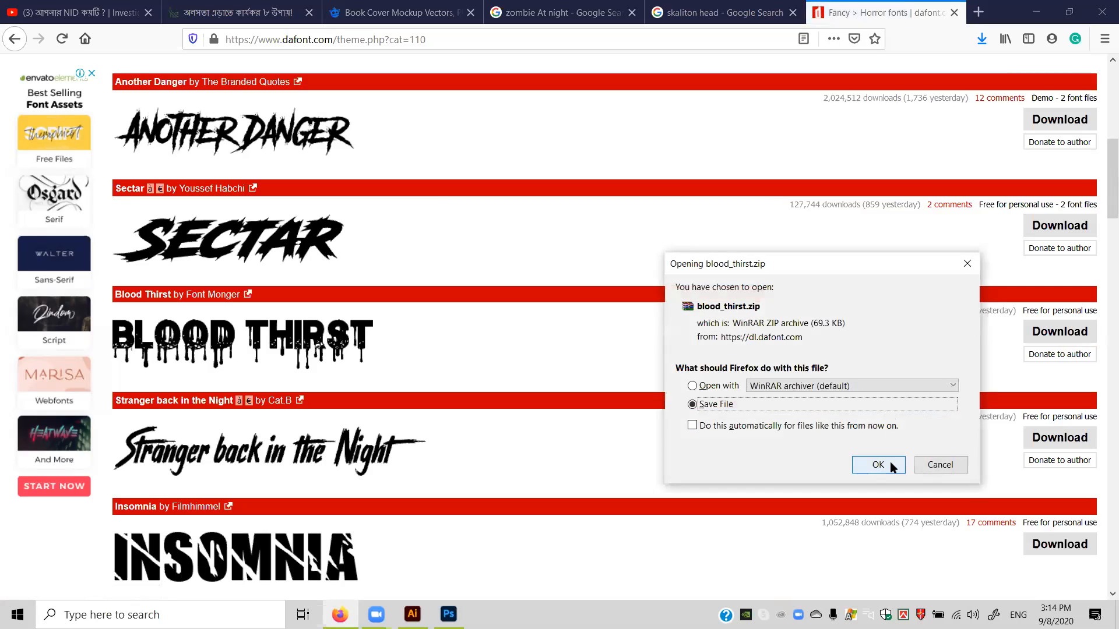
pyautogui.click(877, 464)
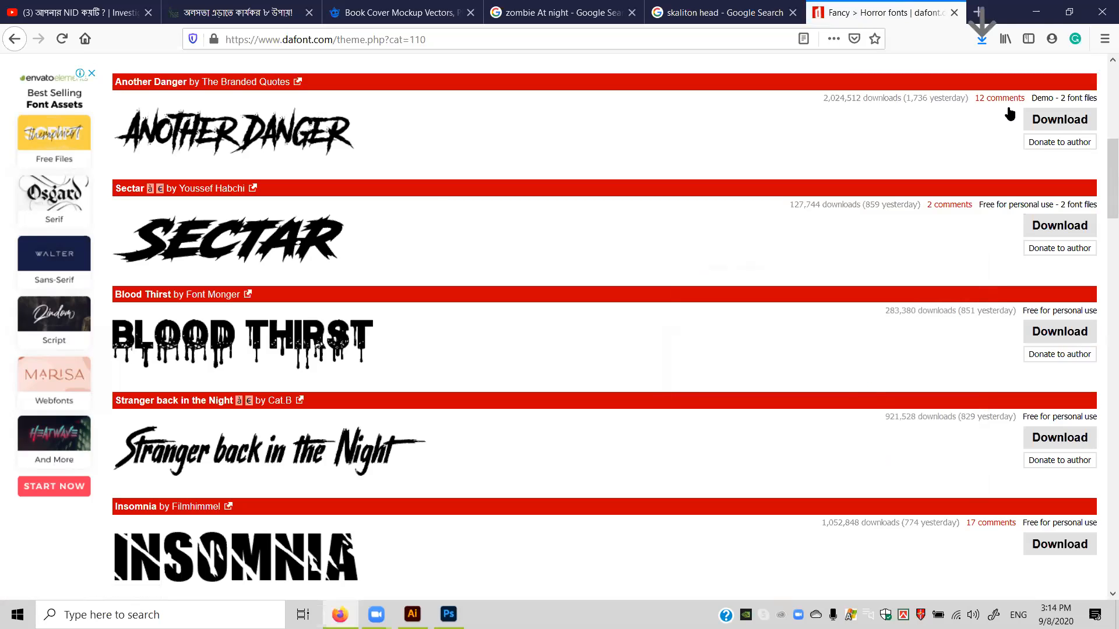
# Minimize the browser, move blood_thirst.zip from the Downloads folder to the desktop, and close File Explorer.
pyautogui.click(1036, 11)
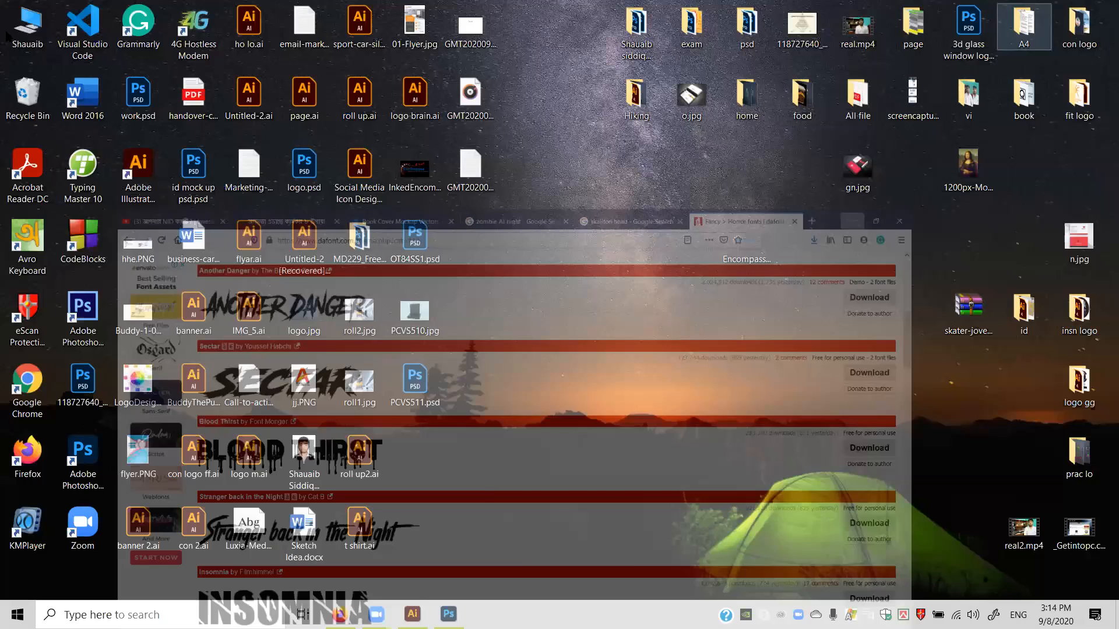
pyautogui.press('super+e')
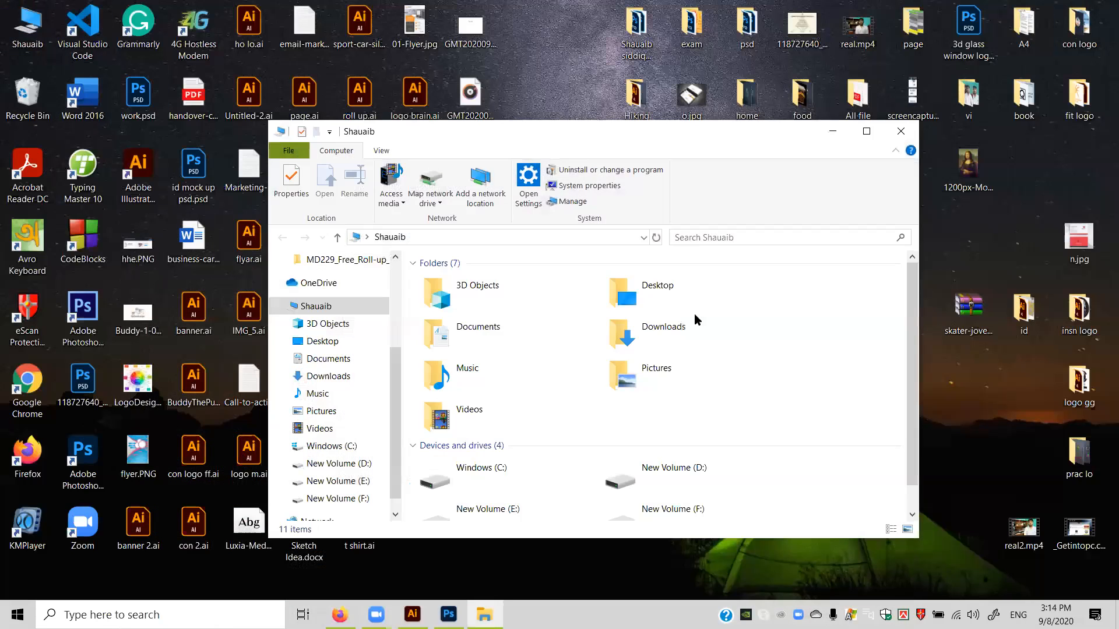
pyautogui.doubleClick(699, 326)
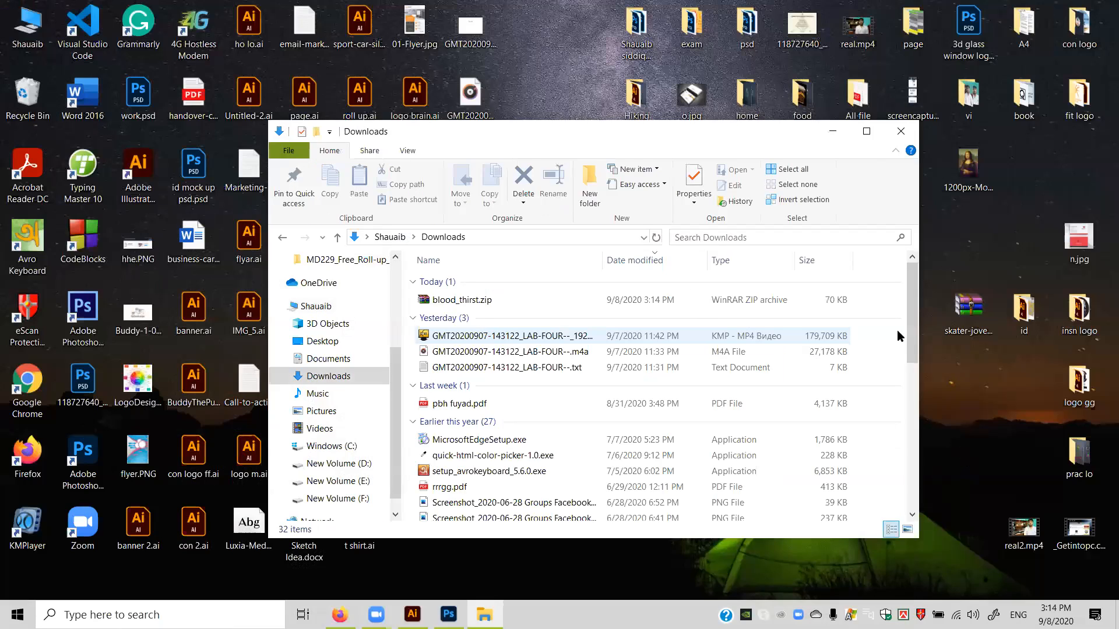
pyautogui.doubleClick(632, 300)
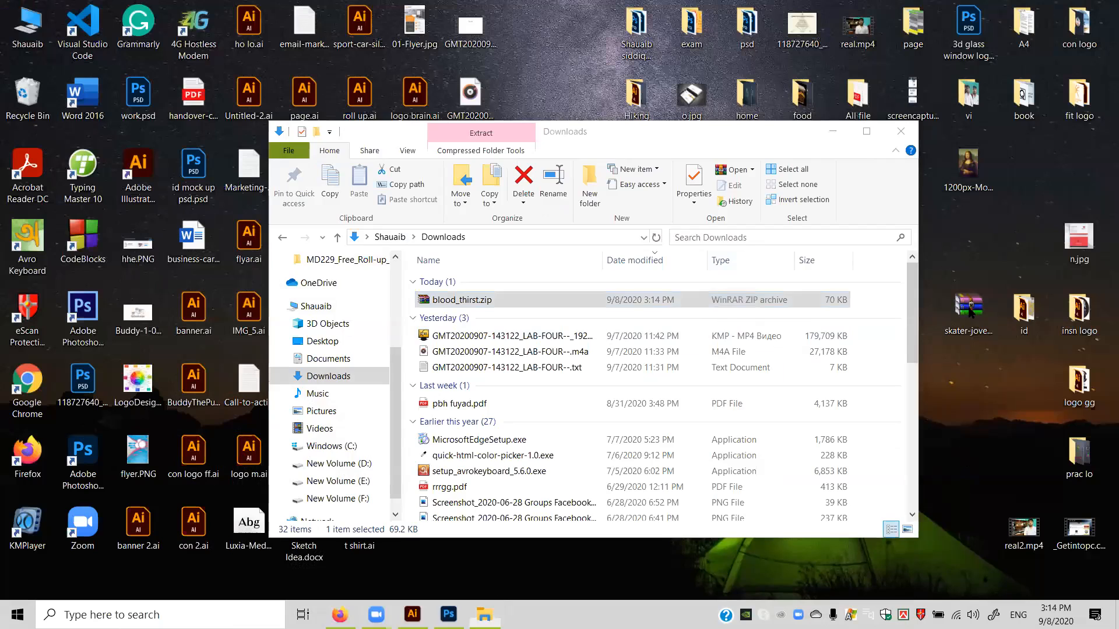
pyautogui.click(901, 132)
# Delete skater-joven-mock-up-camiseta-gris.zip from the desktop.
pyautogui.moveTo(968, 308); pyautogui.dragTo(824, 327)
pyautogui.rightClick(747, 319)
pyautogui.press('d')
pyautogui.click(616, 360)
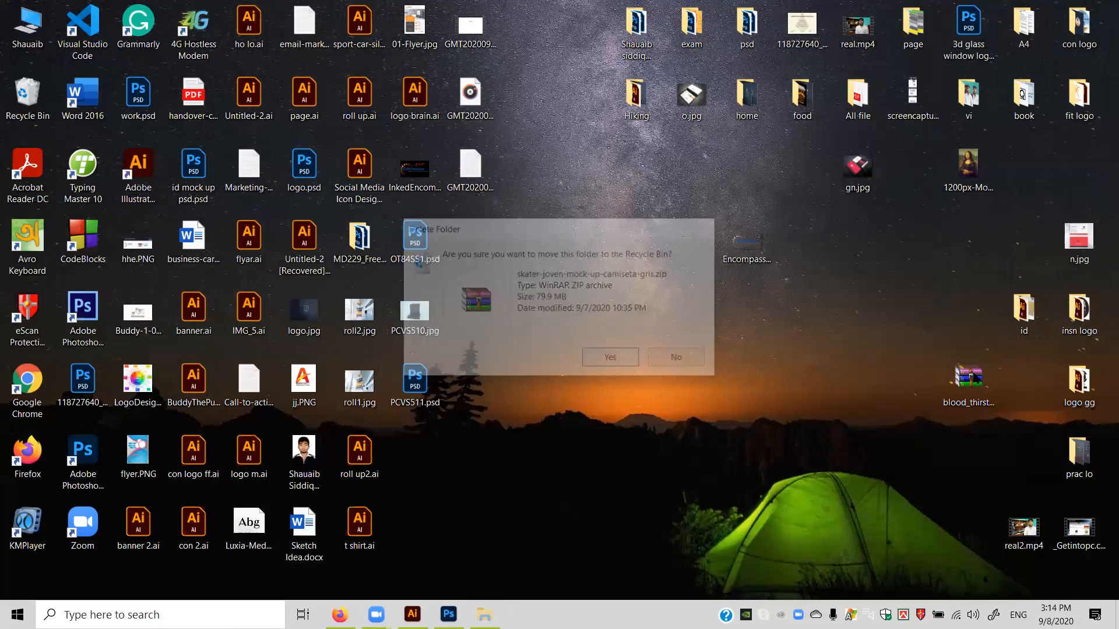
# Delete the Encompass image file from the desktop and move blood_thirst.zip to the empty area below the Hiking and o.jpg icons.
pyautogui.click(746, 240)
pyautogui.press('Delete')
pyautogui.moveTo(971, 389); pyautogui.dragTo(698, 244)
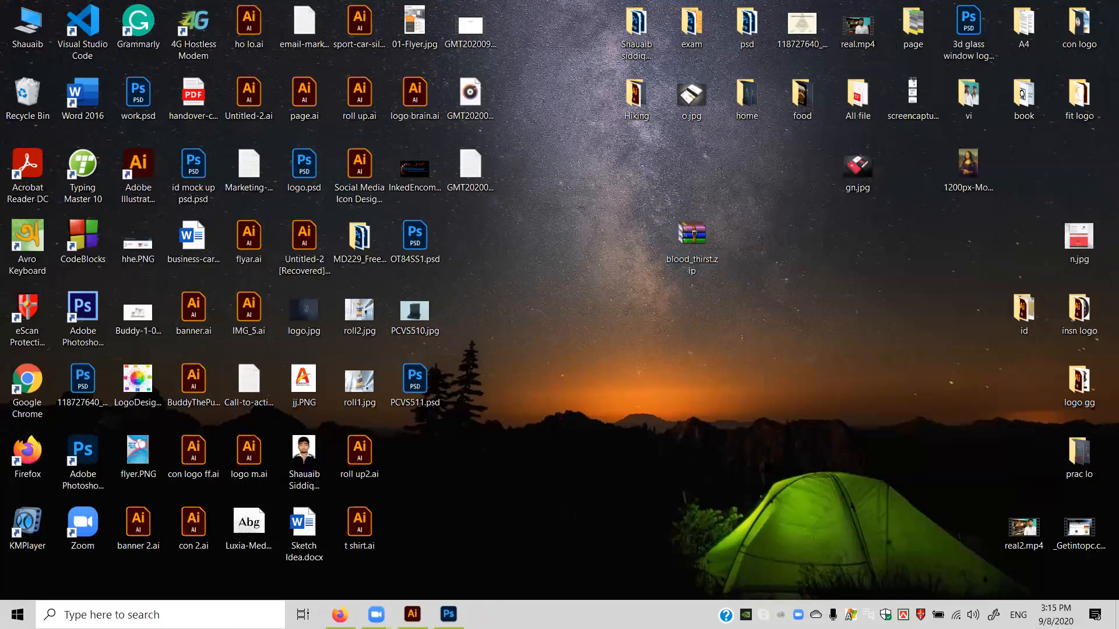
# Extract blood_thirst.zip onto the desktop, then open the archive to check its contents and close it.
pyautogui.rightClick(698, 239)
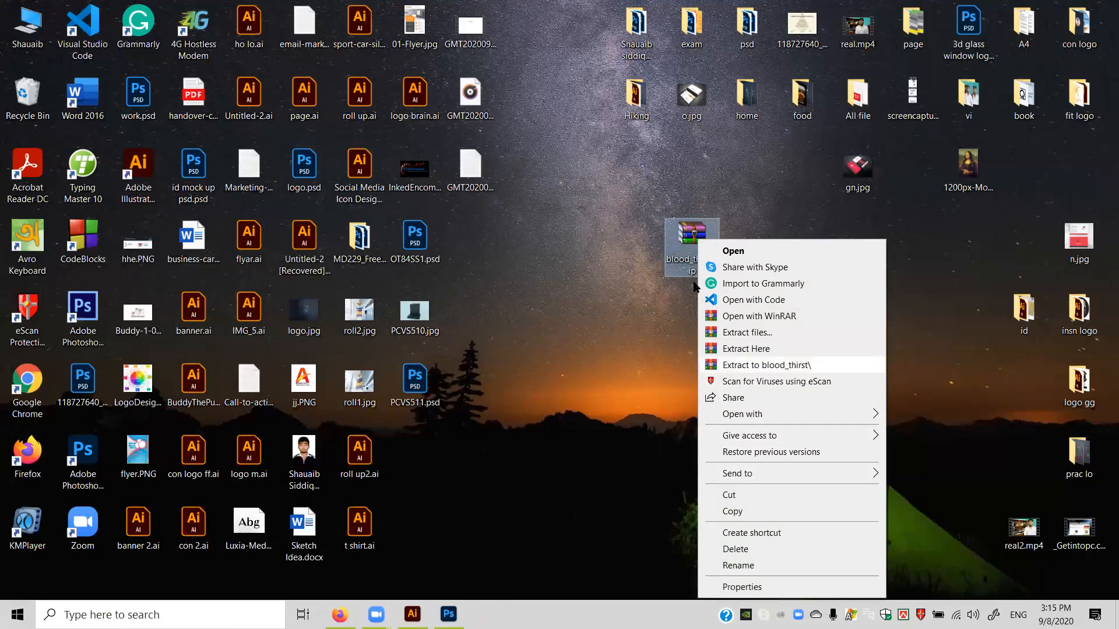
pyautogui.click(762, 349)
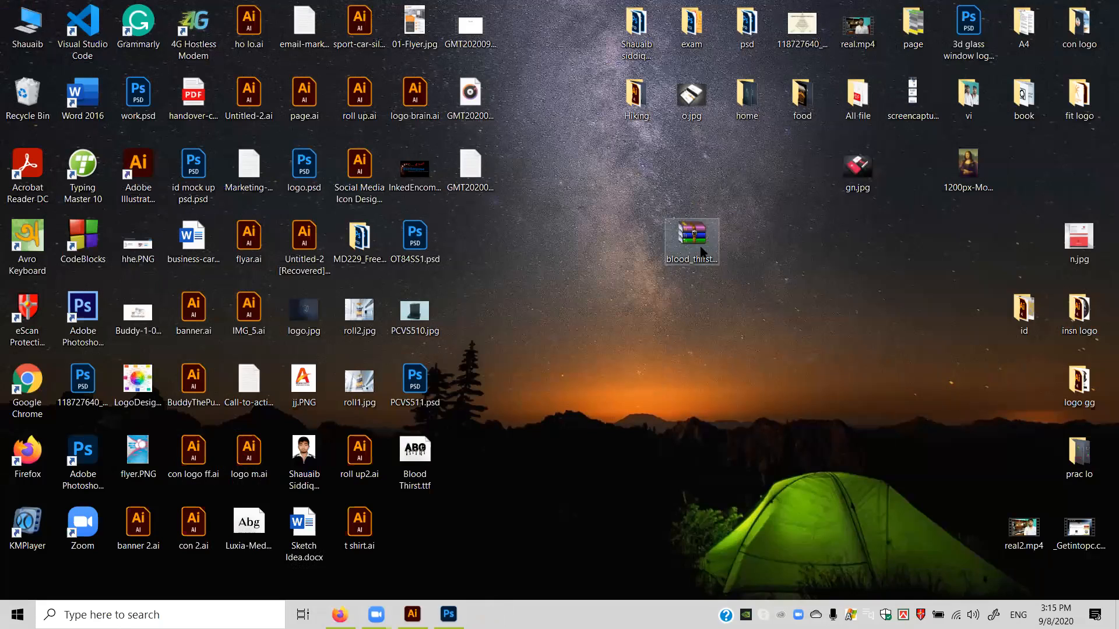
pyautogui.doubleClick(684, 260)
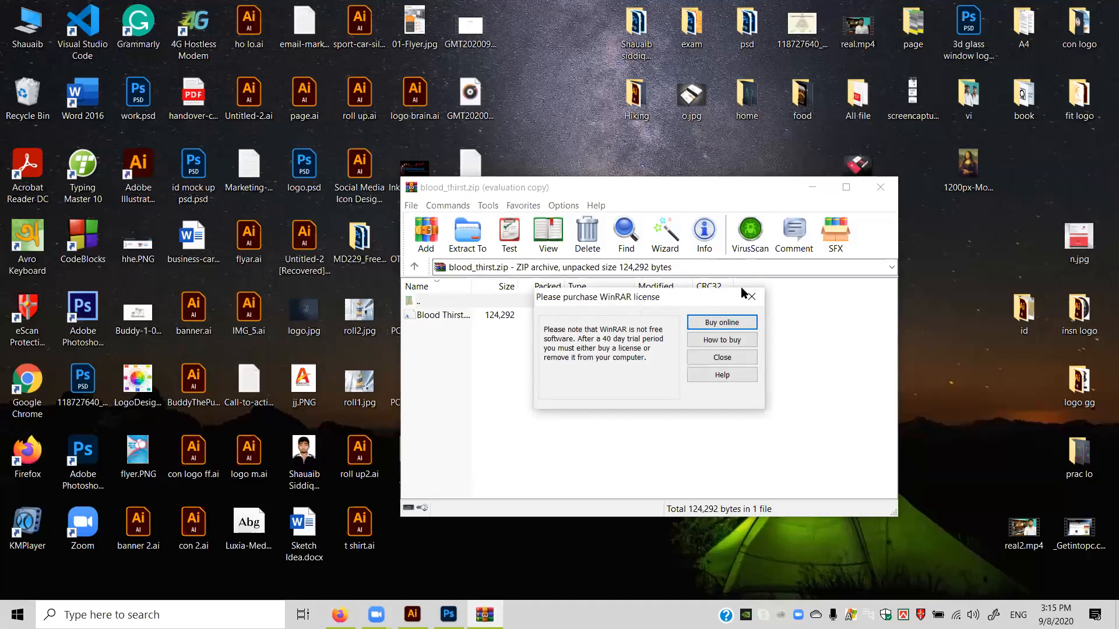
pyautogui.click(752, 296)
pyautogui.click(879, 193)
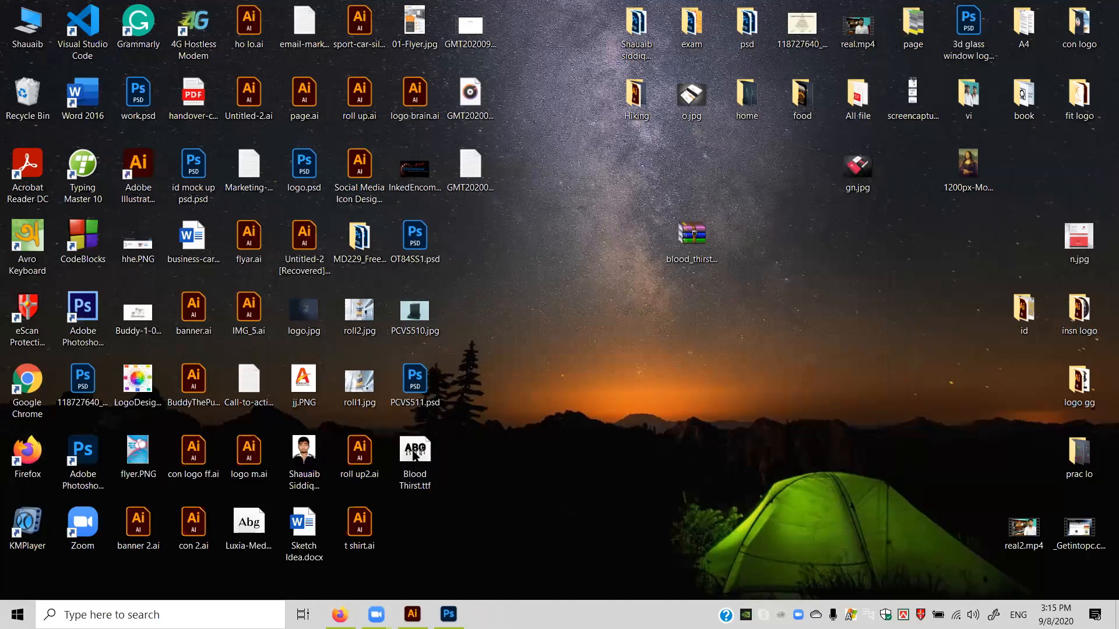
# Move Blood Thirst.ttf to the empty middle area of the desktop and look up its install options.
pyautogui.doubleClick(638, 379)
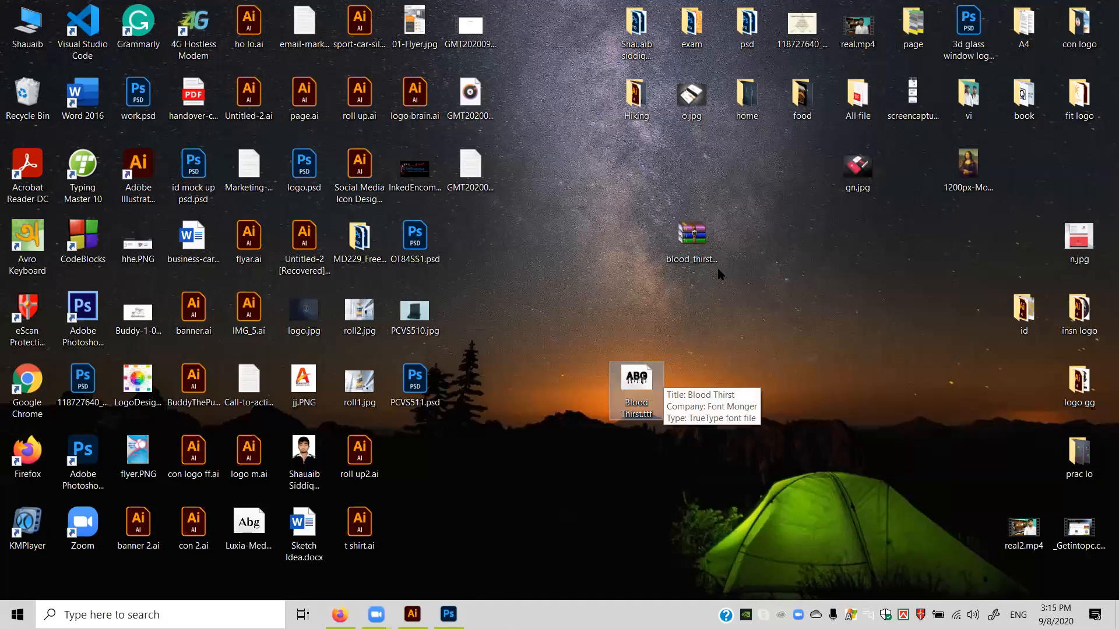
pyautogui.rightClick(645, 387)
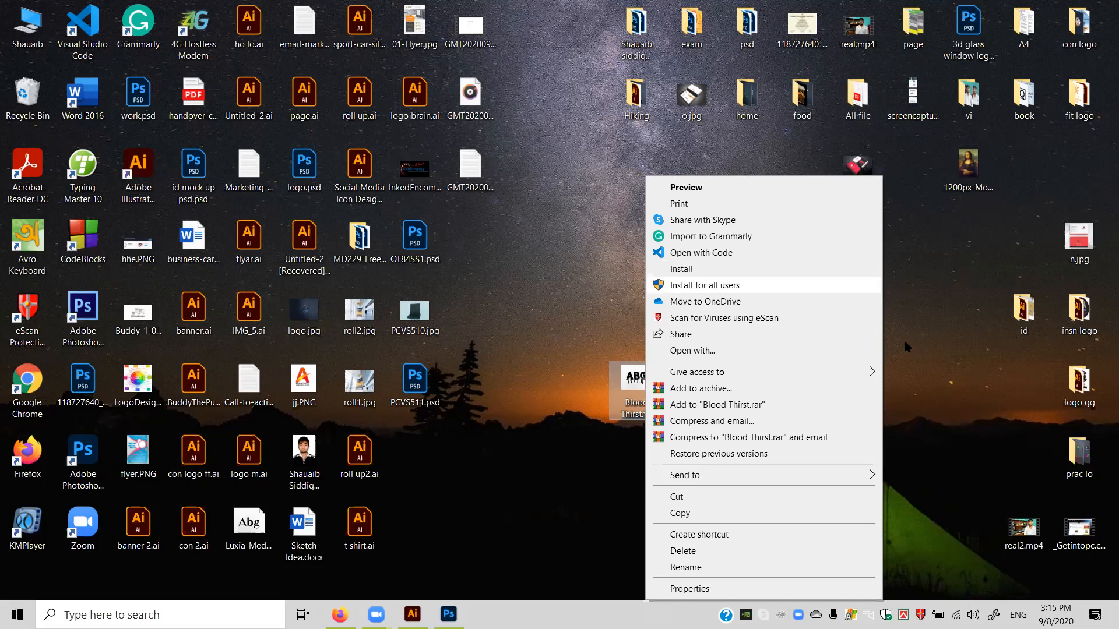
pyautogui.click(585, 495)
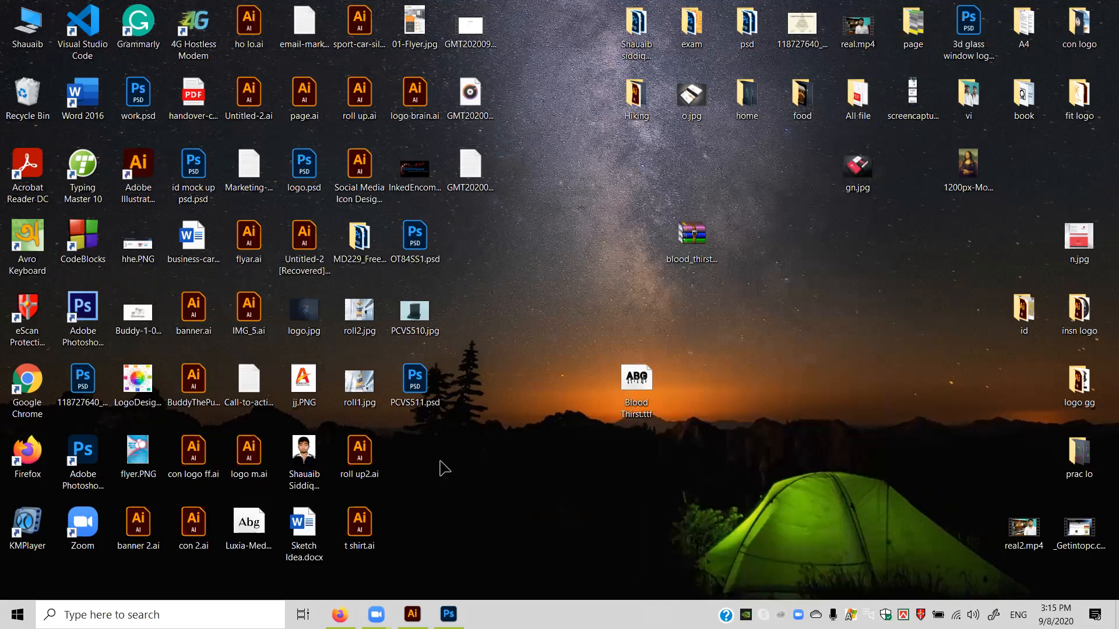
# Switch to Illustrator and set the Type tool's font to Blood Thirst.
pyautogui.hotkey('alt', 'Tab')
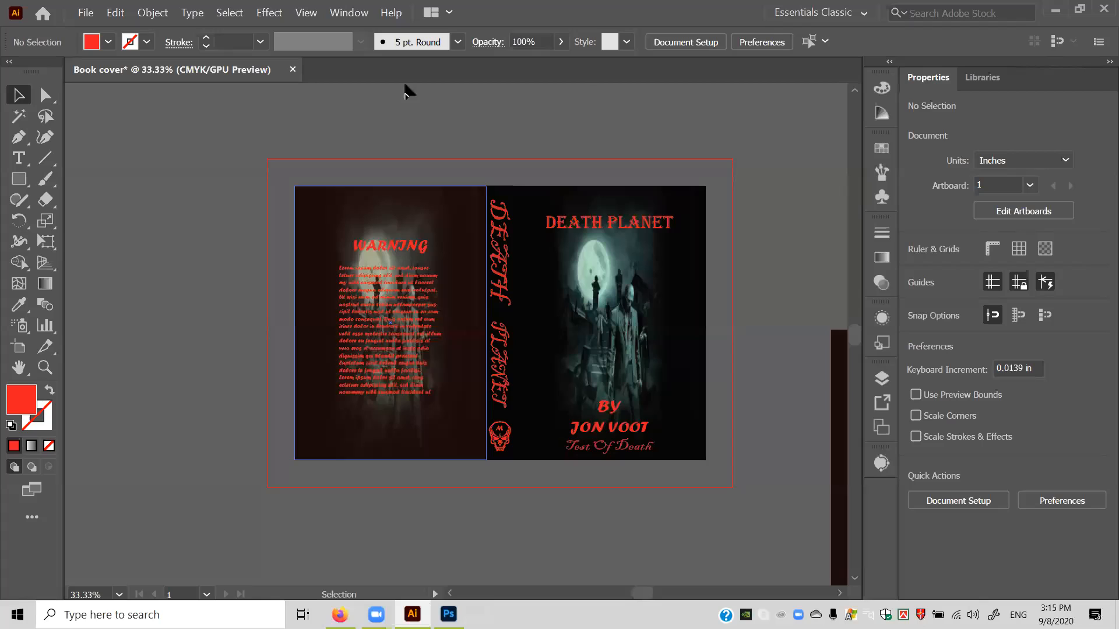
pyautogui.click(18, 161)
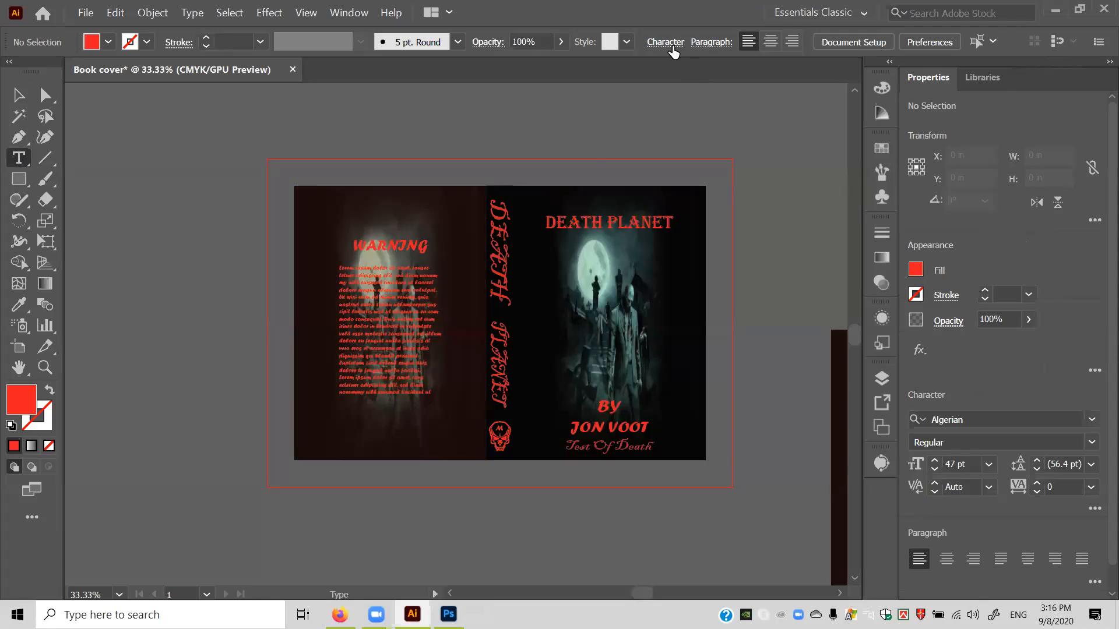
pyautogui.click(670, 46)
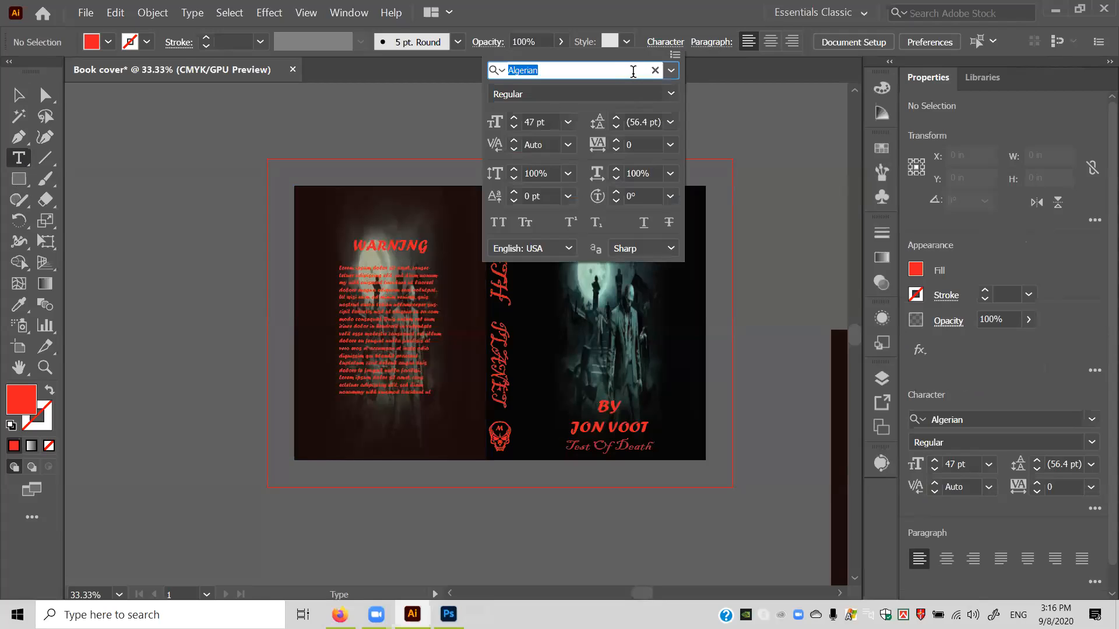
pyautogui.write('b')
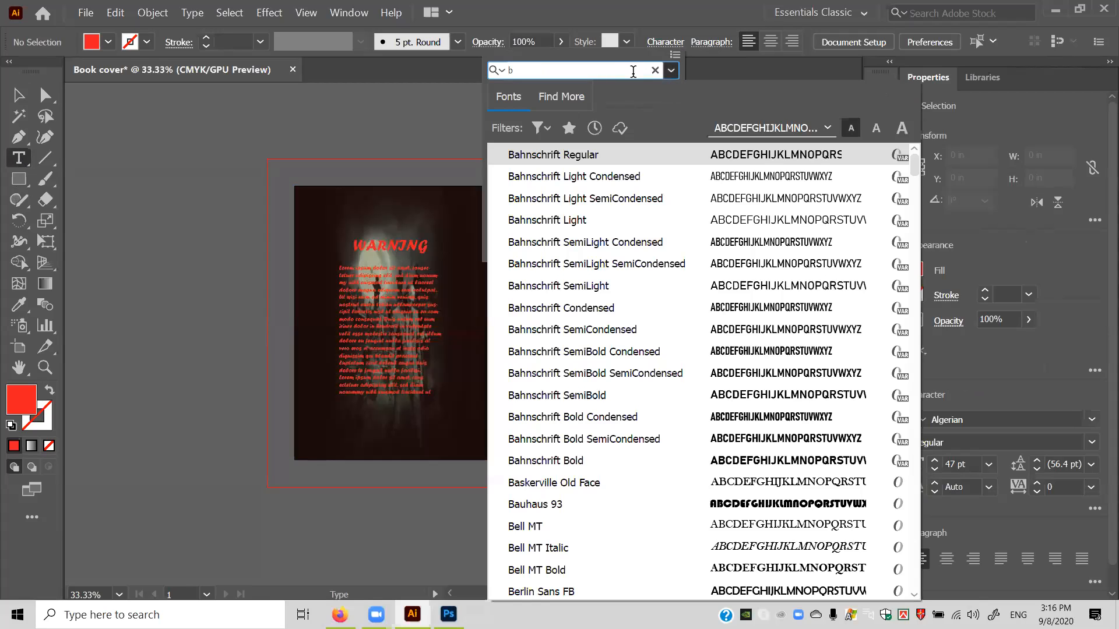
pyautogui.write('loo')
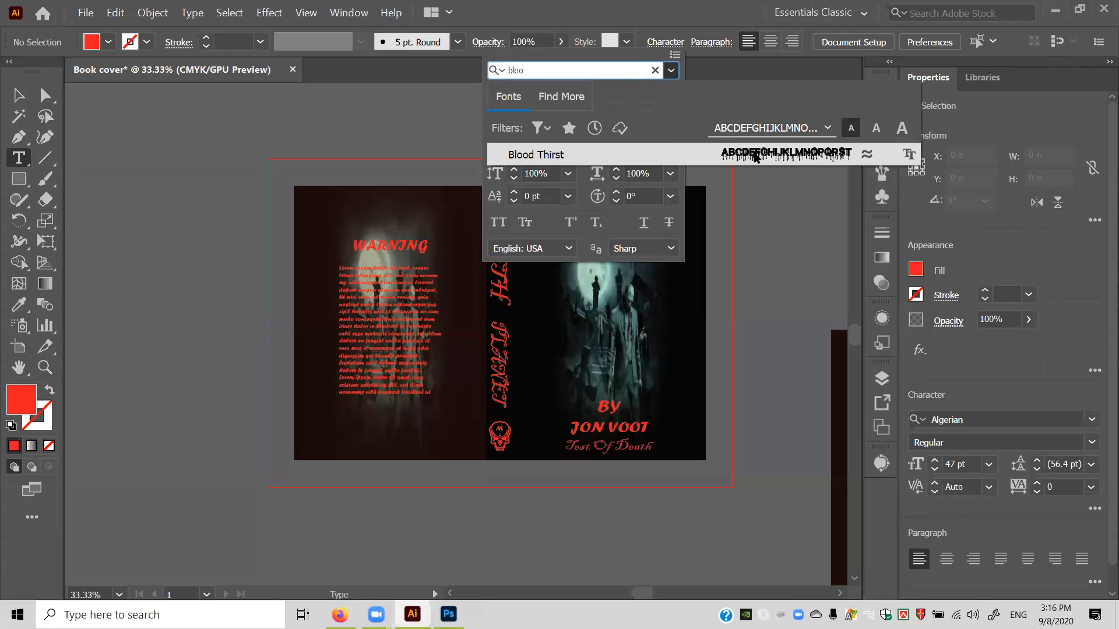
pyautogui.click(755, 155)
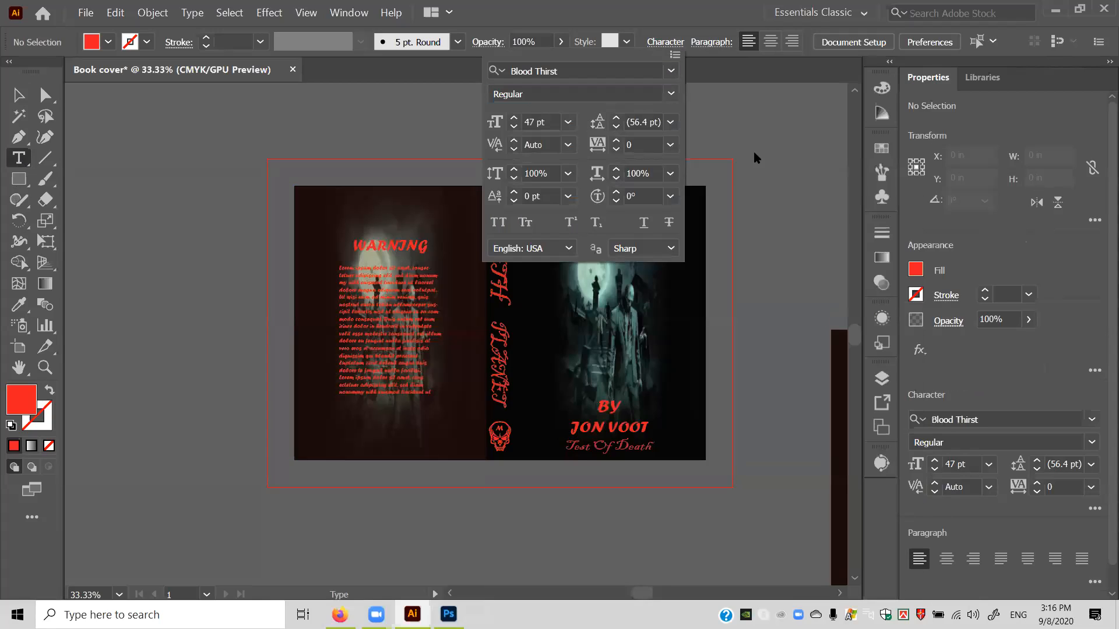
pyautogui.click(700, 113)
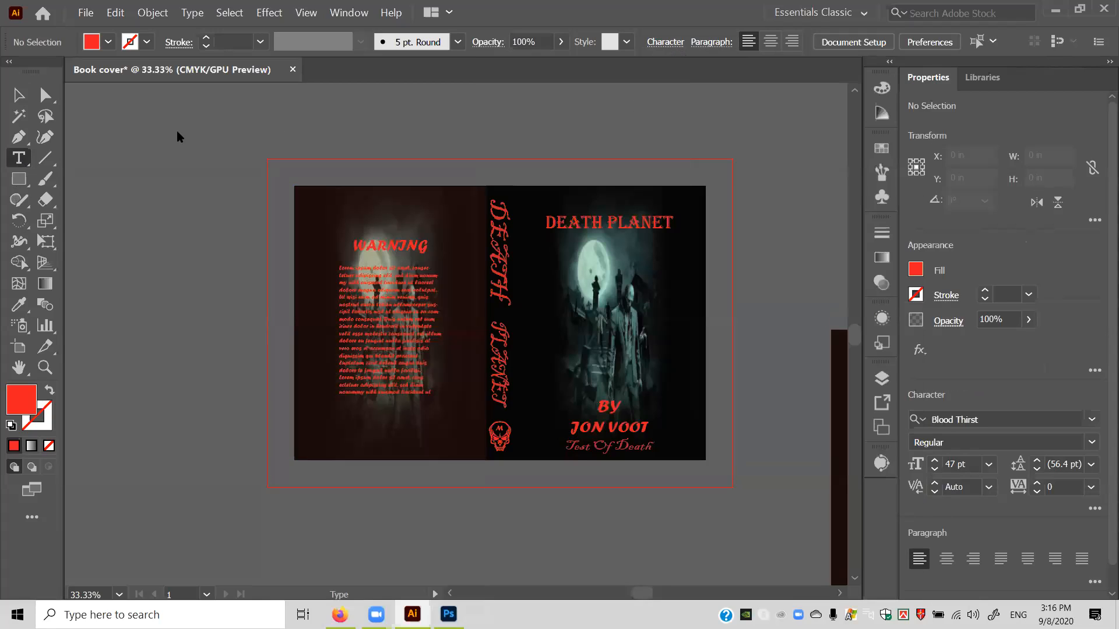
# Add the text DEATH PLANET in the empty canvas above the back cover and fill it red.
pyautogui.click(214, 131)
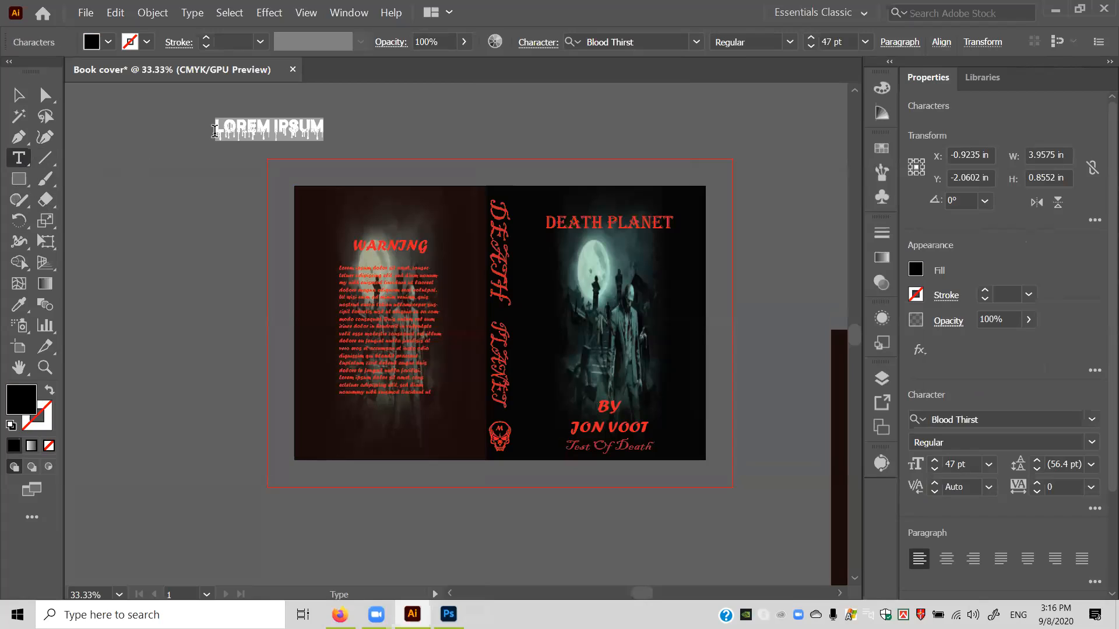
pyautogui.write('DEATH')
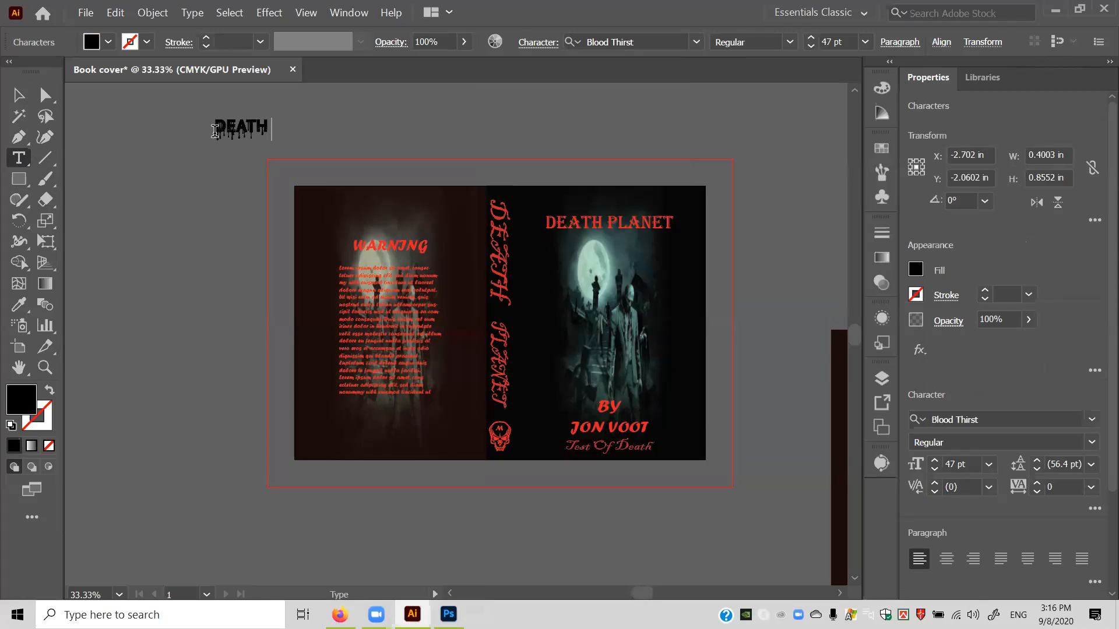
pyautogui.write(' PLANET')
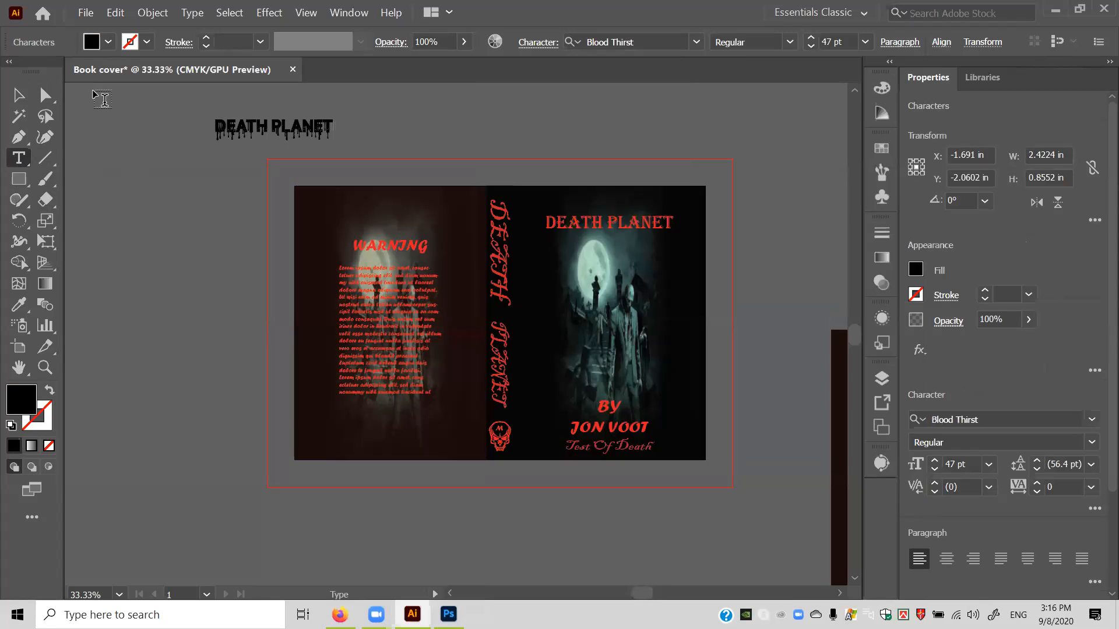
pyautogui.hotkey('ctrl', 'a')
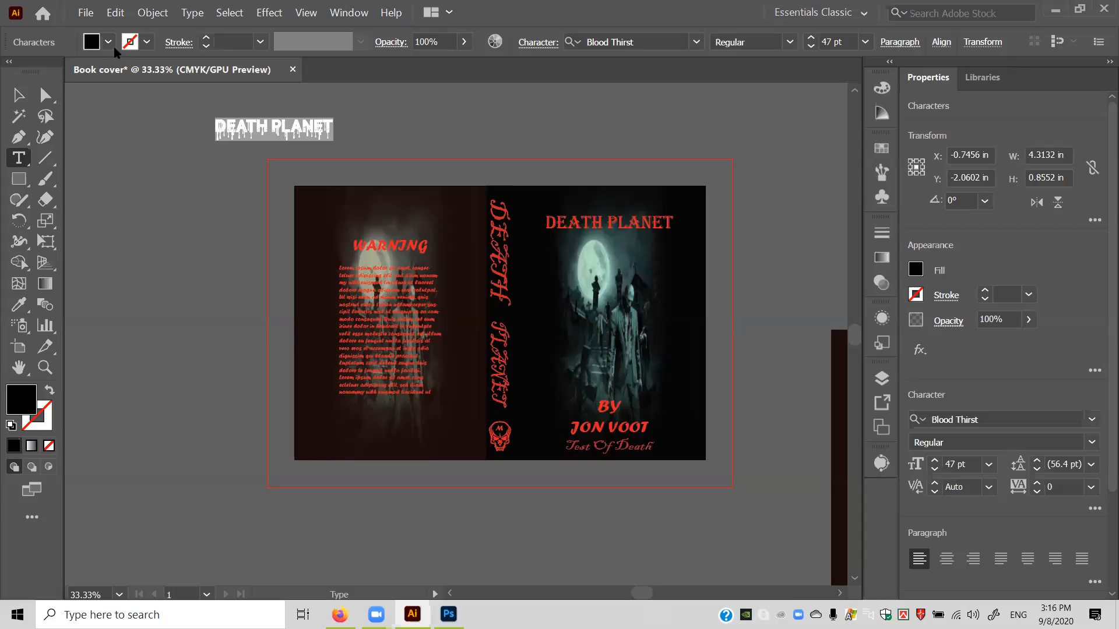
pyautogui.click(108, 41)
pyautogui.click(58, 76)
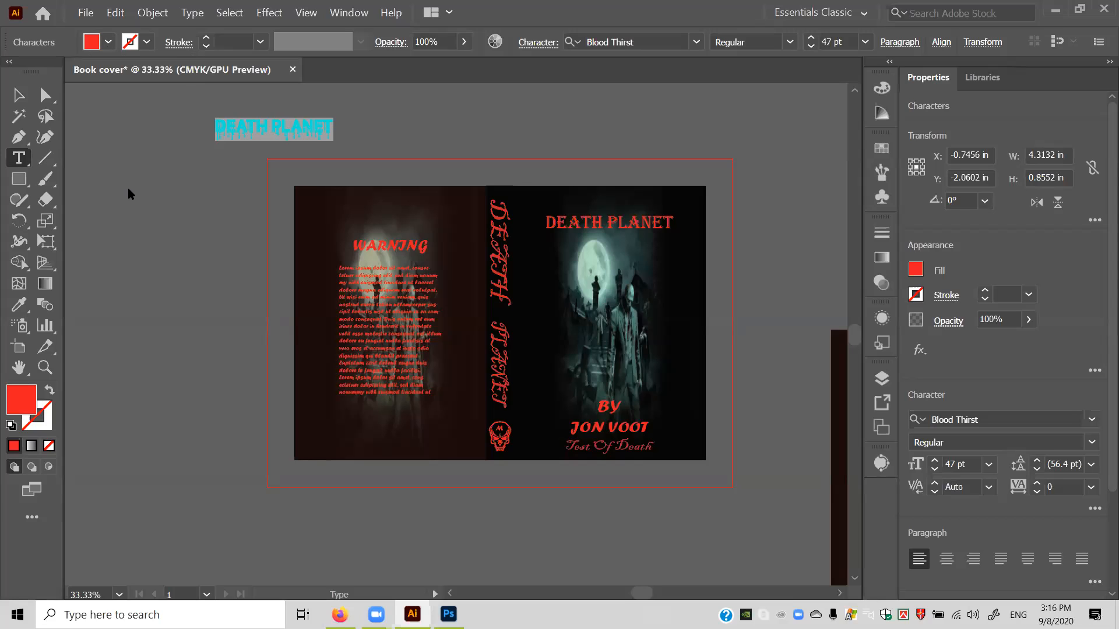
pyautogui.click(440, 123)
# Remove the old Algerian title from the front cover and move the Blood Thirst title into its place.
pyautogui.click(585, 231)
pyautogui.press('Escape')
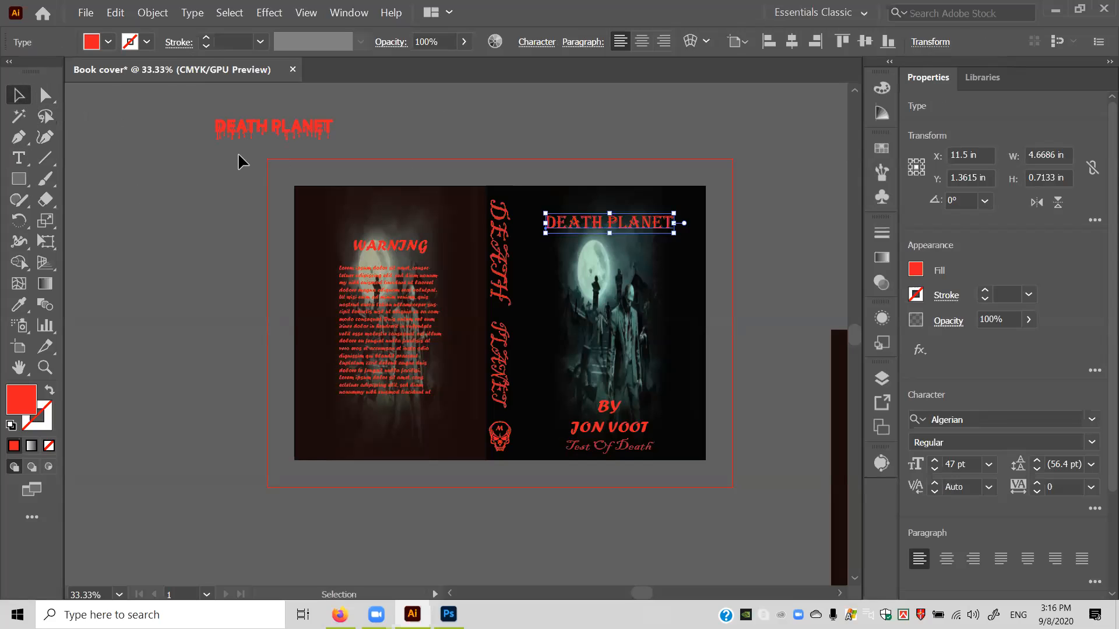
pyautogui.click(508, 162)
pyautogui.moveTo(273, 132); pyautogui.dragTo(599, 223)
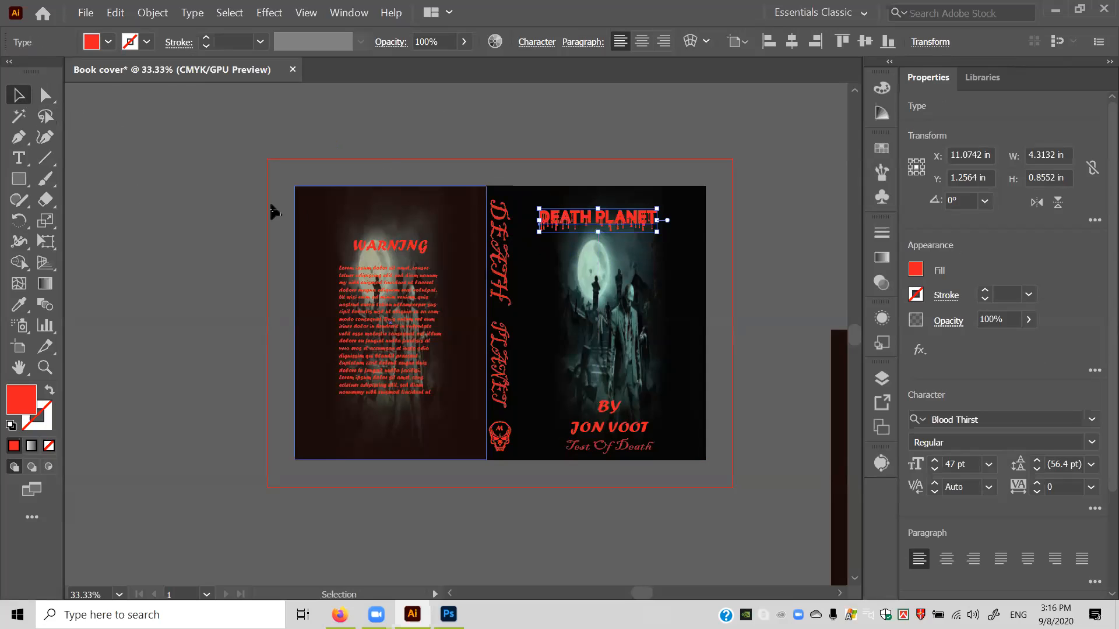
pyautogui.click(273, 211)
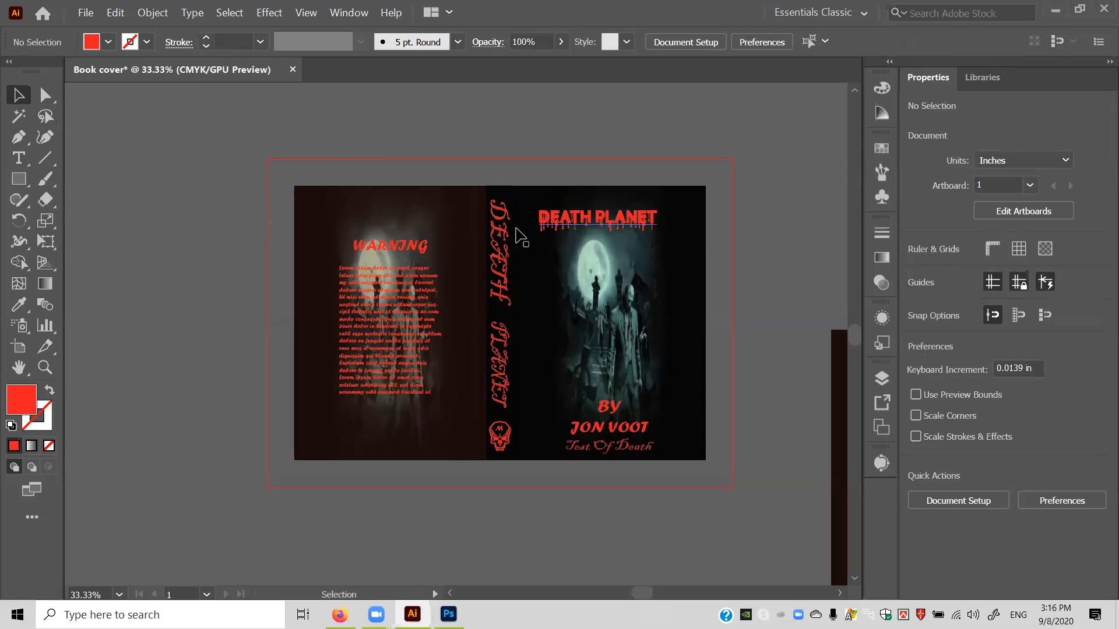
pyautogui.click(497, 231)
pyautogui.rightClick(496, 232)
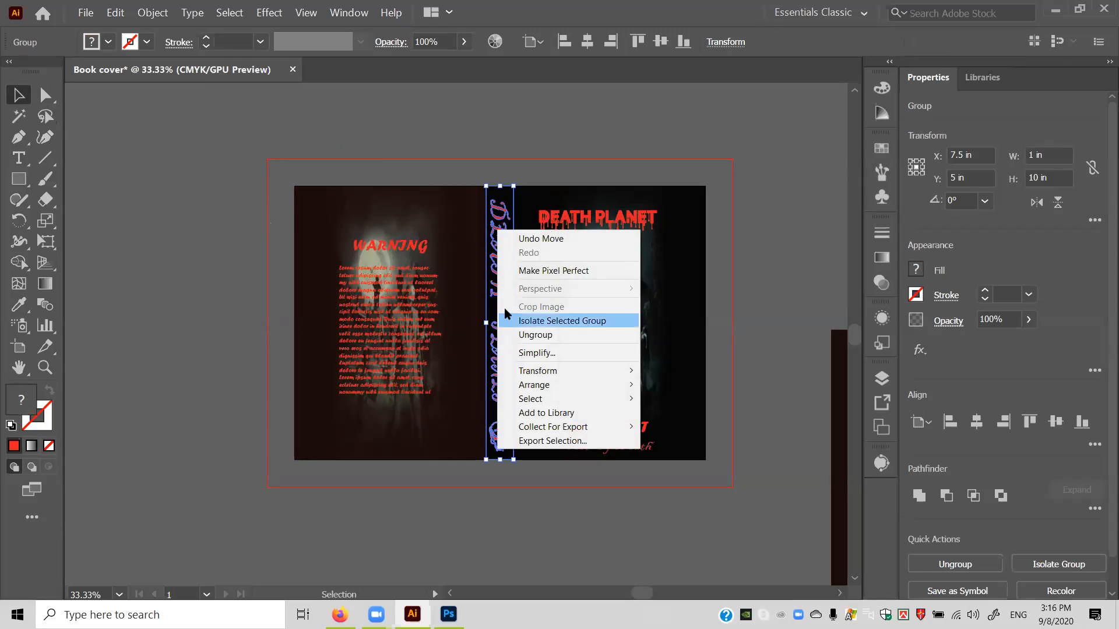
pyautogui.click(135, 284)
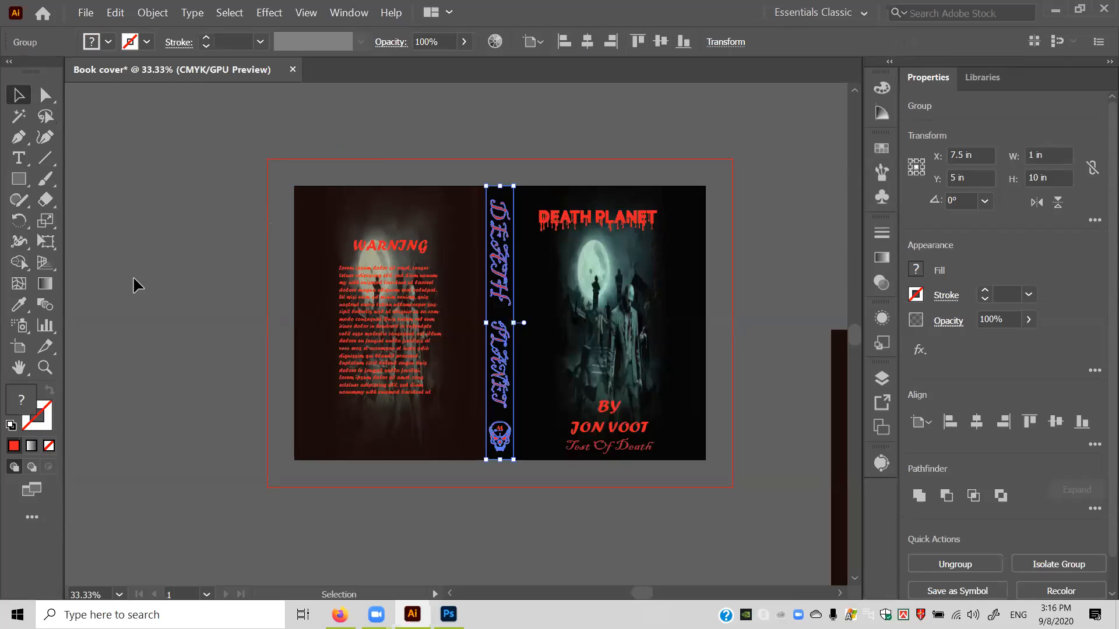
pyautogui.click(135, 284)
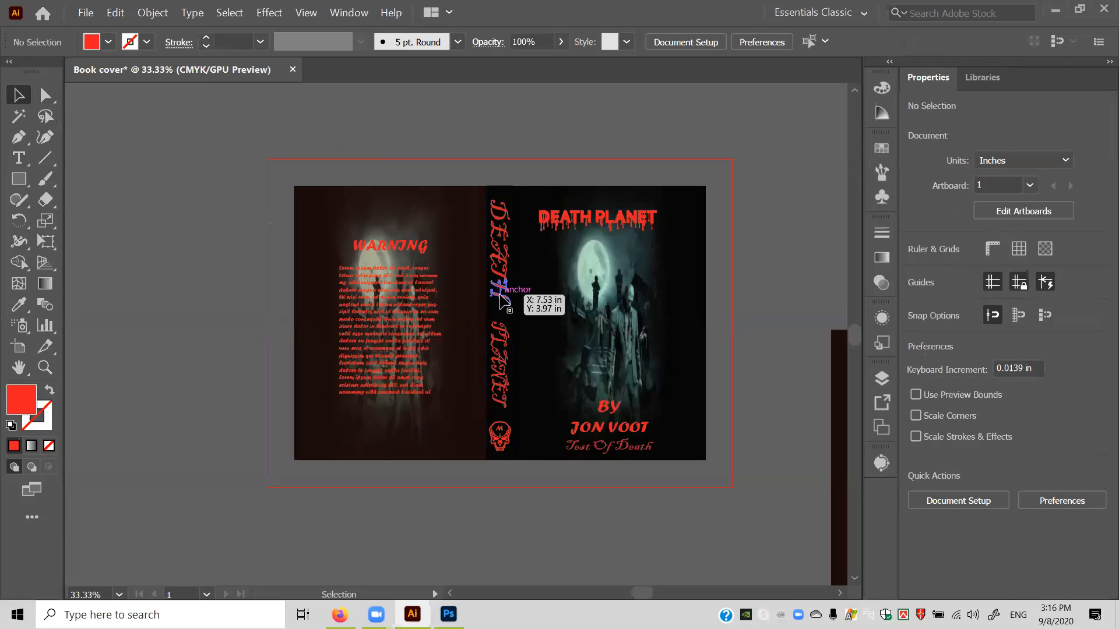
# Ungroup the spine artwork and delete its old decorative DEATH and PLANET lettering.
pyautogui.click(500, 296)
pyautogui.rightClick(500, 294)
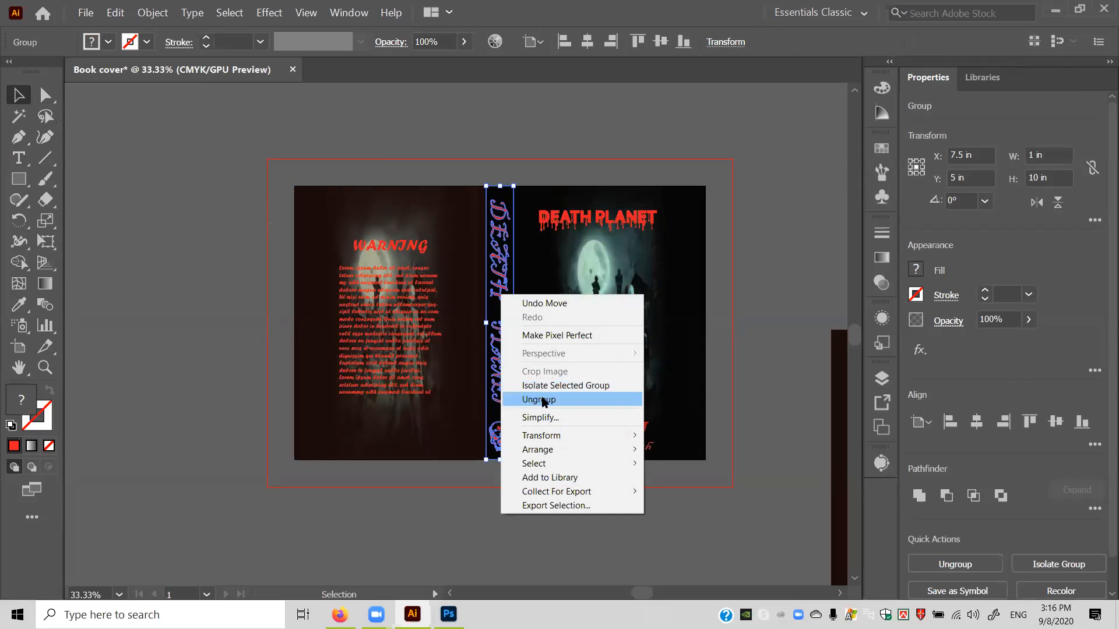
pyautogui.click(539, 399)
pyautogui.click(754, 347)
pyautogui.click(505, 299)
pyautogui.press('Delete')
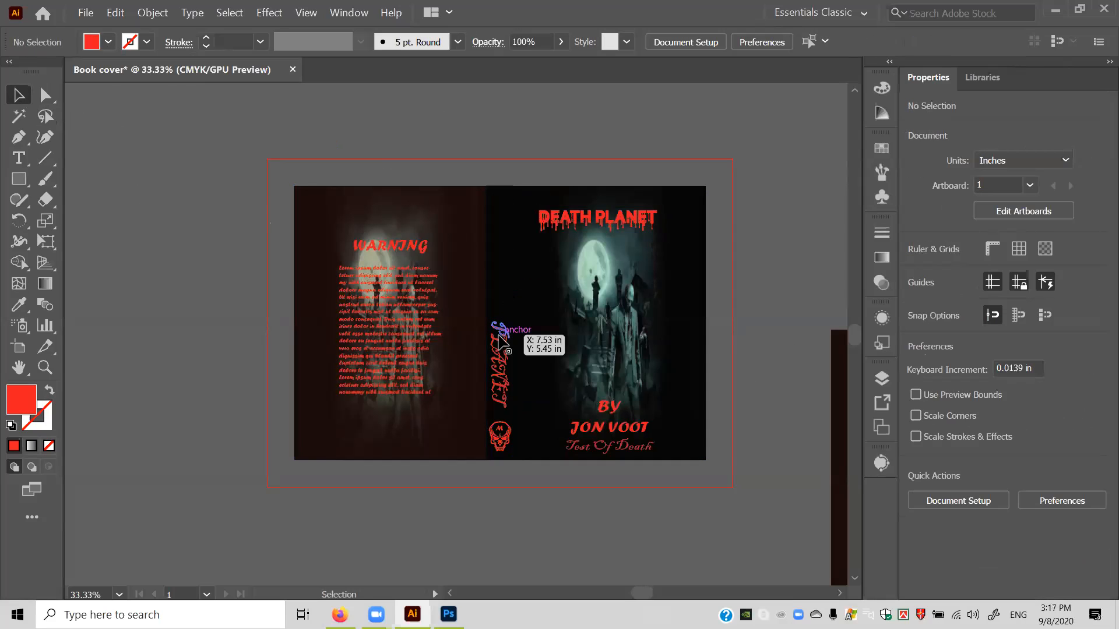
pyautogui.click(500, 327)
pyautogui.press('Delete')
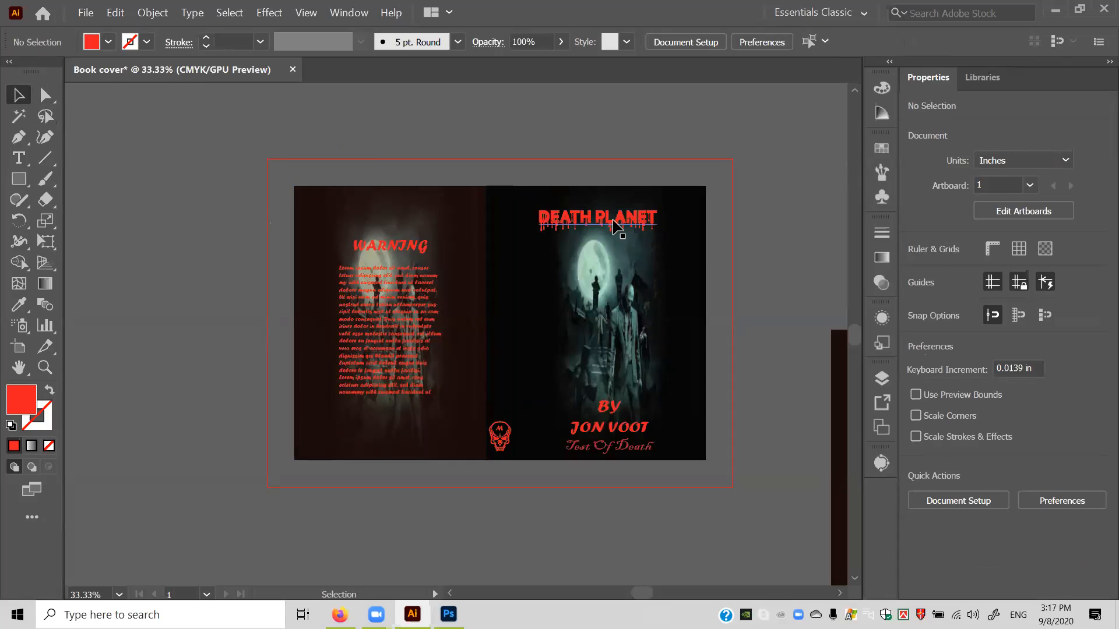
# Rotate the front cover title to about 270°, move it onto the spine, and shift the skull logo slightly up.
pyautogui.click(621, 228)
pyautogui.moveTo(663, 239); pyautogui.dragTo(573, 302)
pyautogui.moveTo(600, 227); pyautogui.dragTo(502, 285)
pyautogui.moveTo(496, 426); pyautogui.dragTo(499, 412)
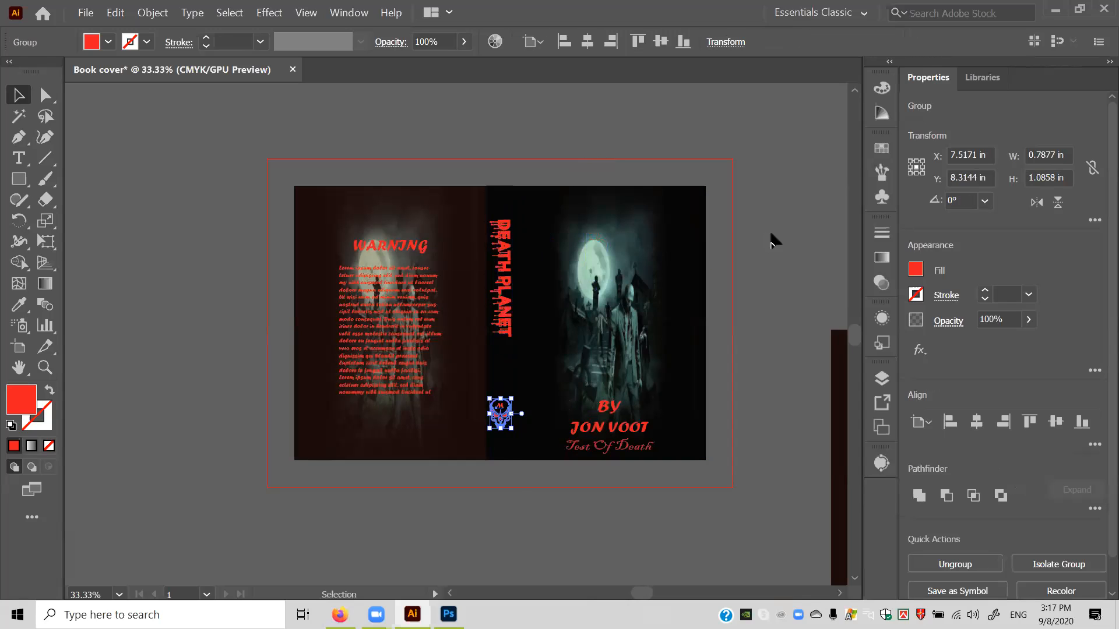
# Stretch the spine title down toward the skull logo to about 5.76 in long.
pyautogui.click(502, 329)
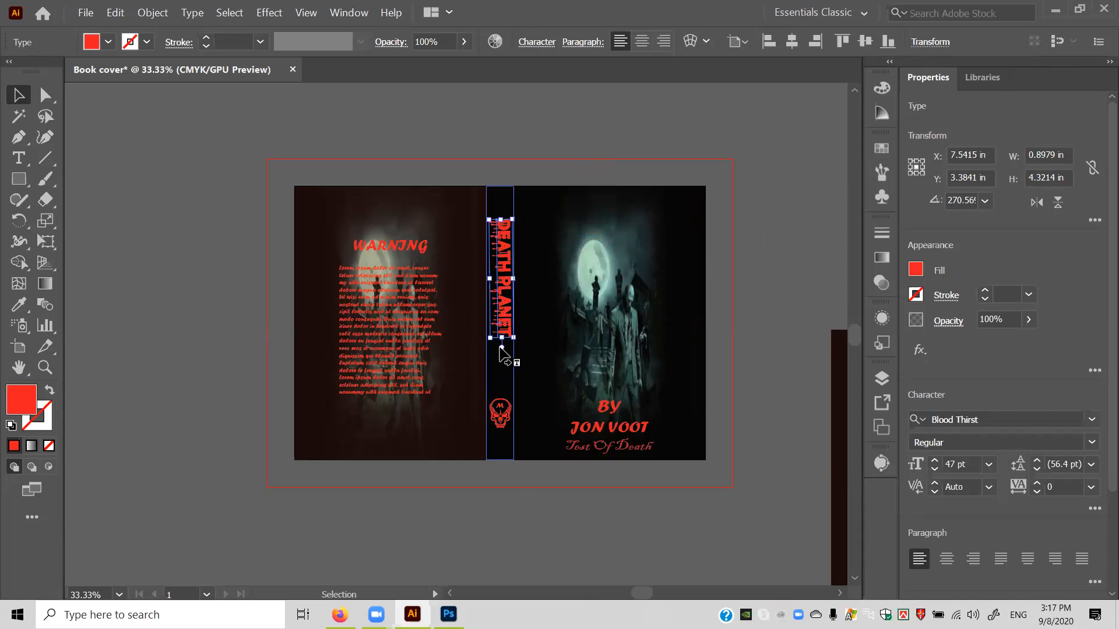
pyautogui.moveTo(501, 343); pyautogui.dragTo(501, 380)
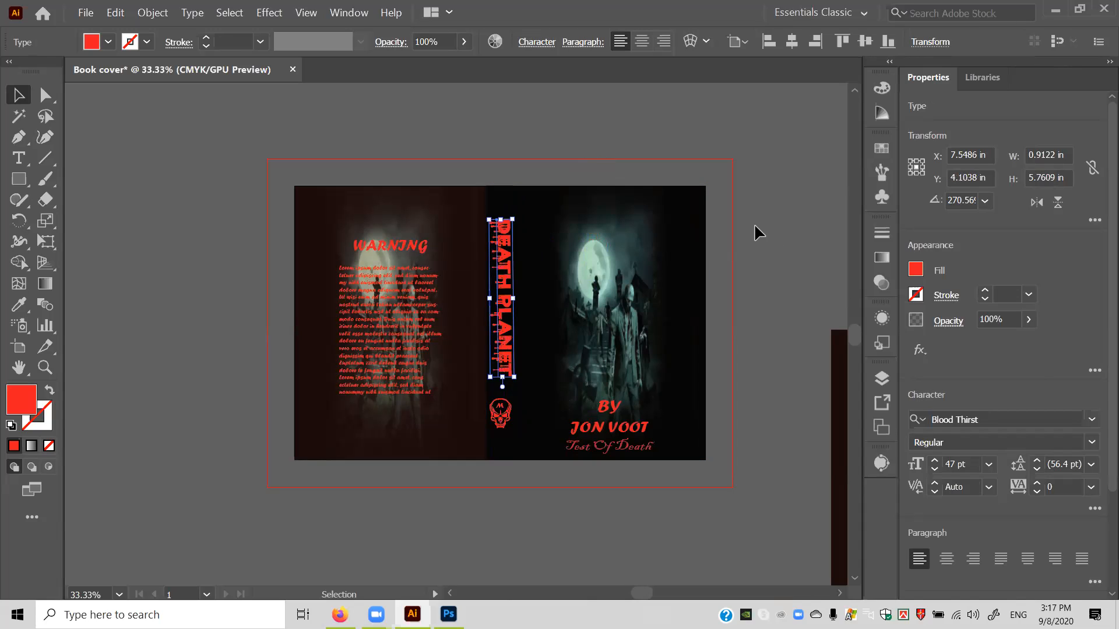
pyautogui.click(769, 228)
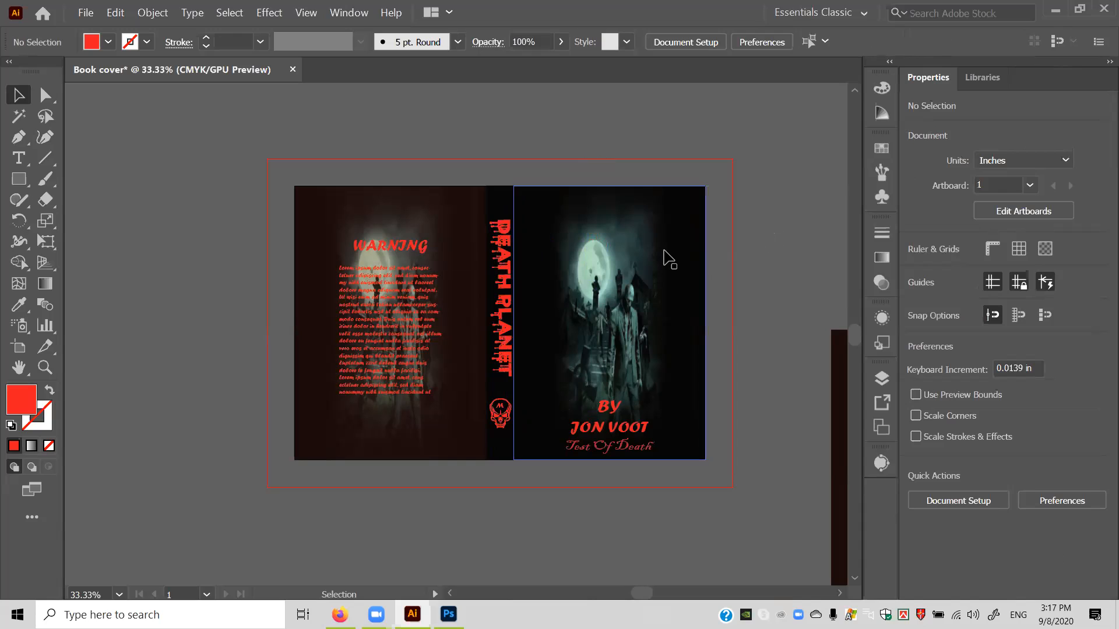
pyautogui.moveTo(508, 287); pyautogui.dragTo(694, 285)
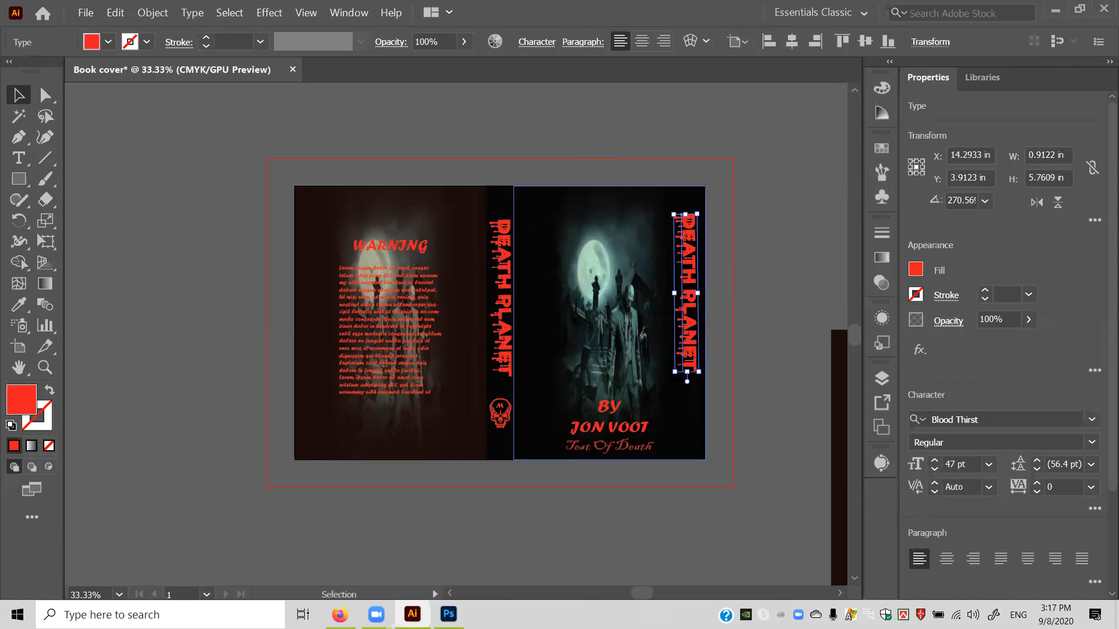
pyautogui.moveTo(712, 378); pyautogui.dragTo(613, 232)
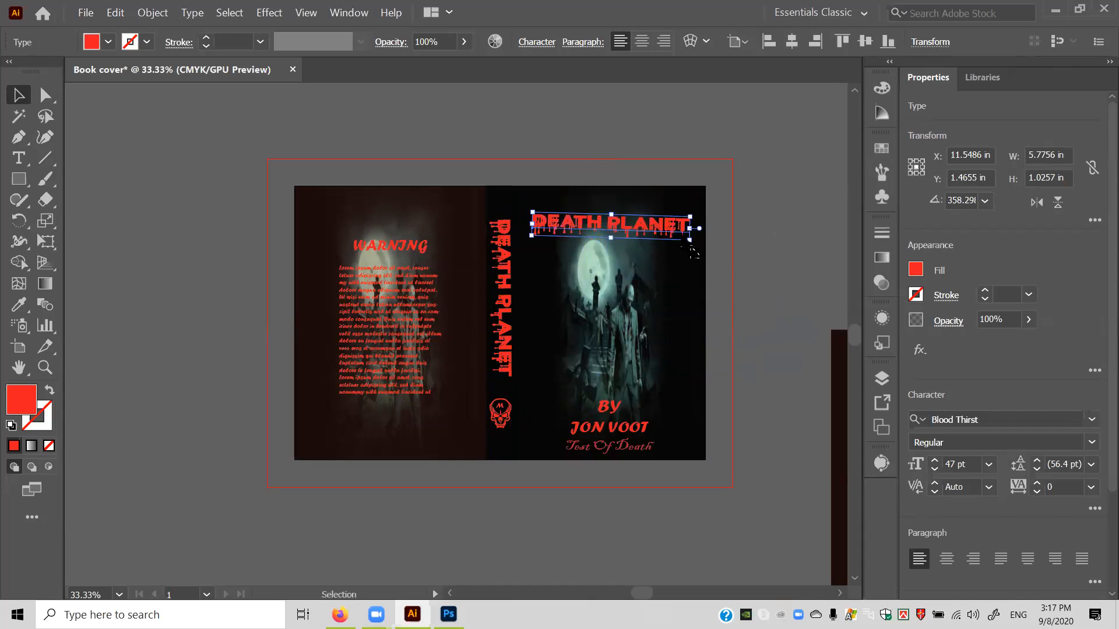
pyautogui.moveTo(692, 248); pyautogui.dragTo(697, 246)
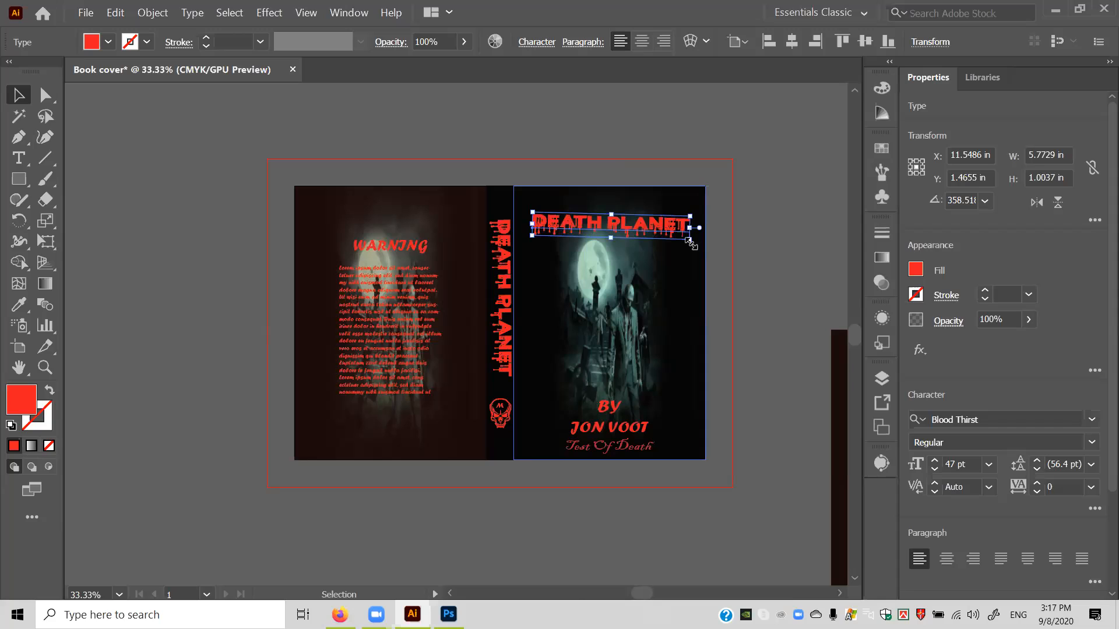
pyautogui.moveTo(689, 245); pyautogui.dragTo(703, 242)
pyautogui.click(765, 238)
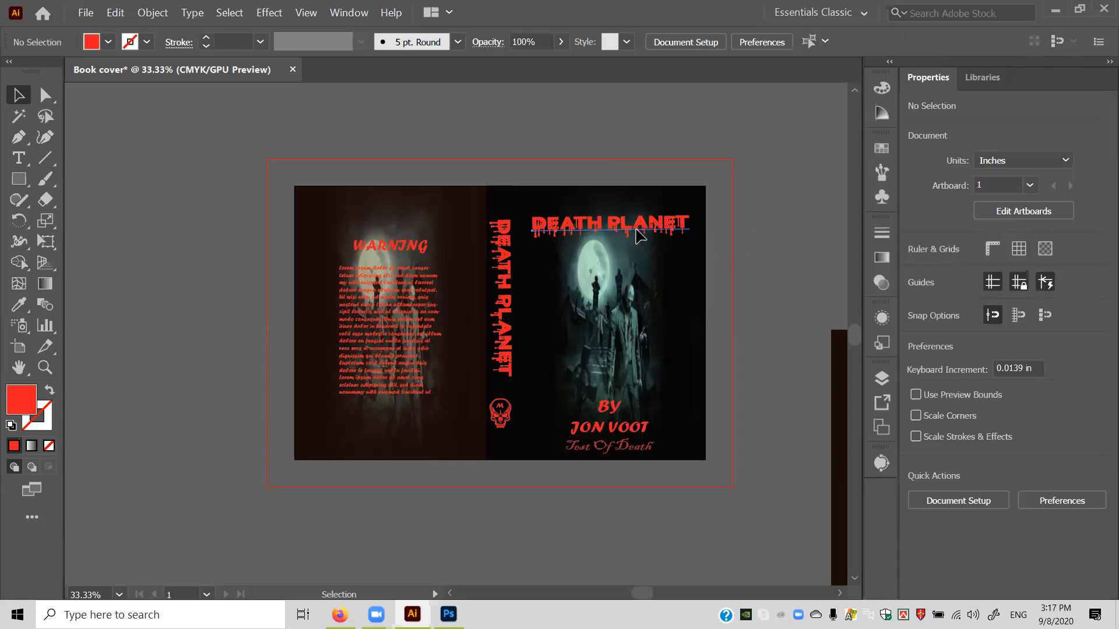
pyautogui.click(673, 233)
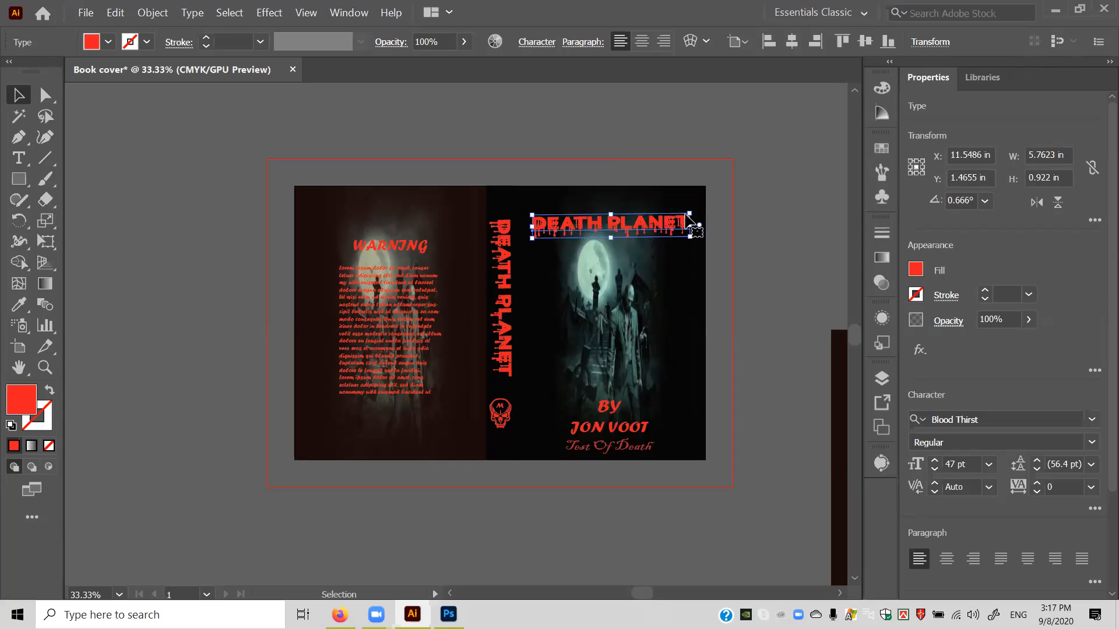
pyautogui.press('Delete')
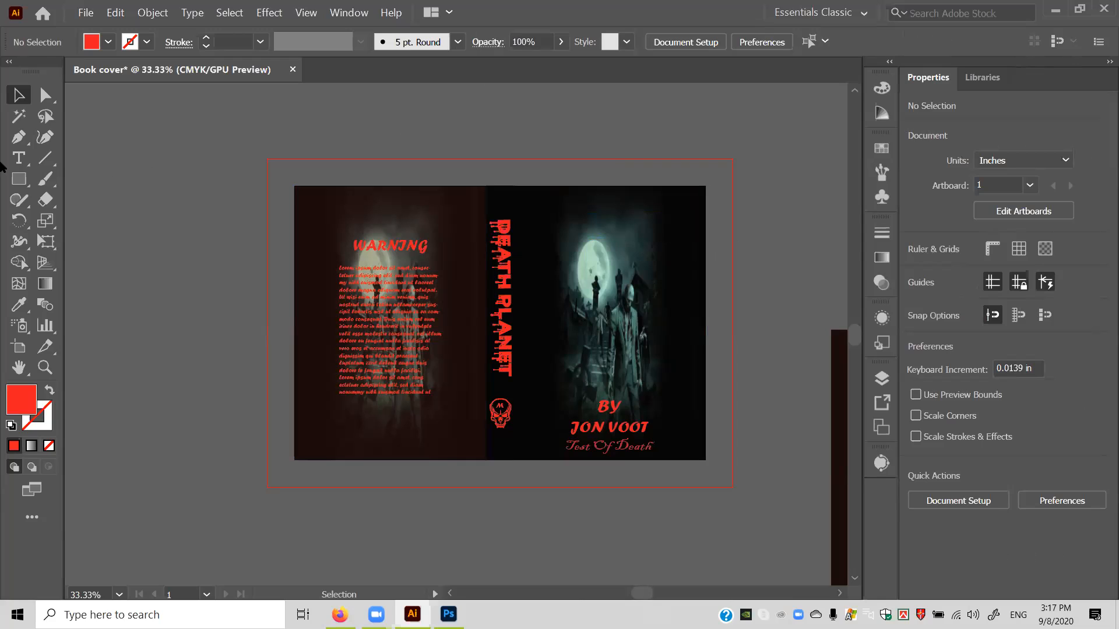
# Add the text DEATH PLANET in Blood Thirst at 47 pt above the front cover and fill it red.
pyautogui.press('t')
pyautogui.click(558, 144)
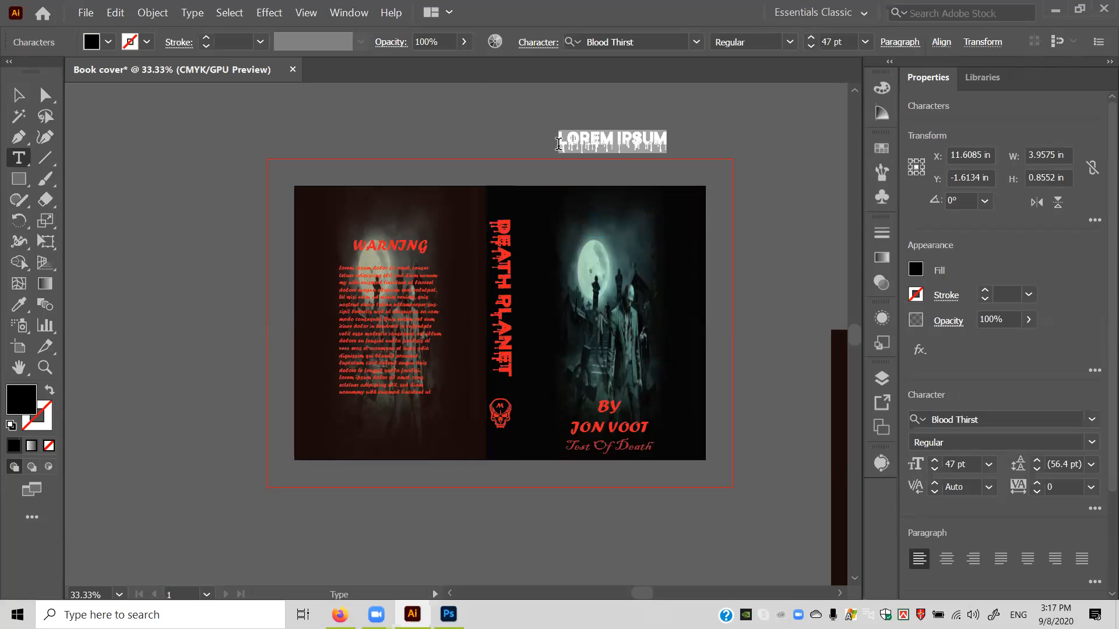
pyautogui.write('DEA')
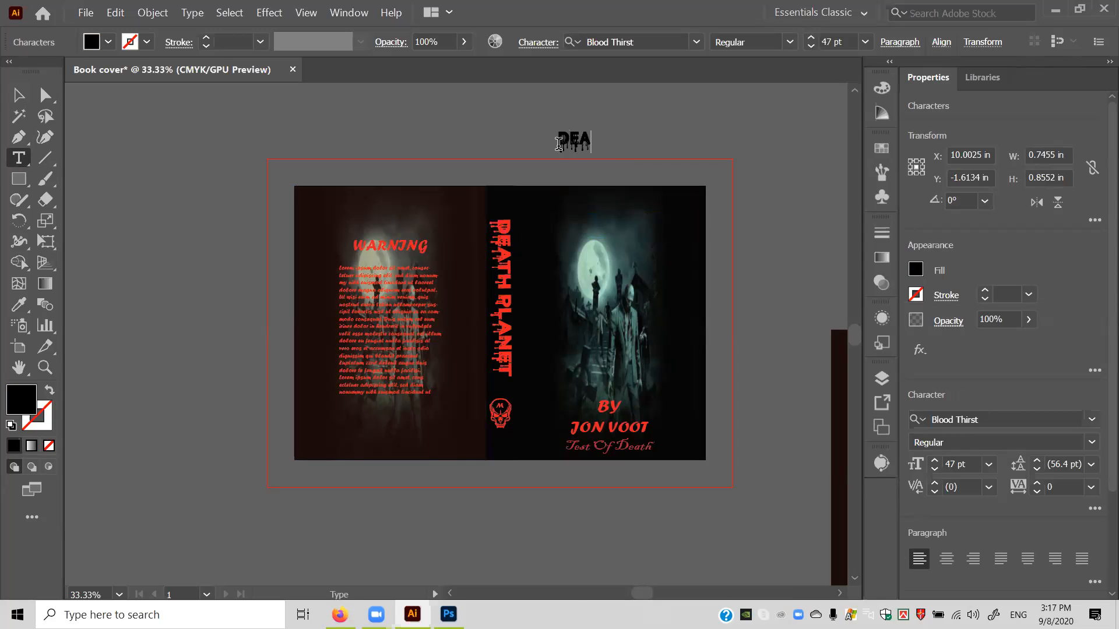
pyautogui.write('TH PLA')
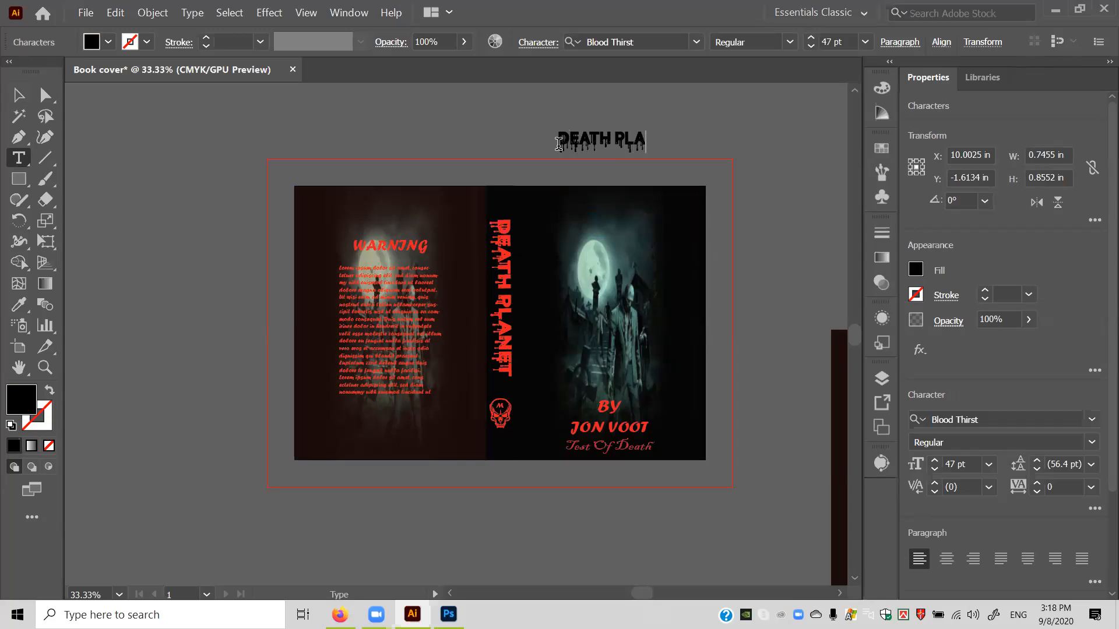
pyautogui.write('NET')
pyautogui.hotkey('ctrl', 'a')
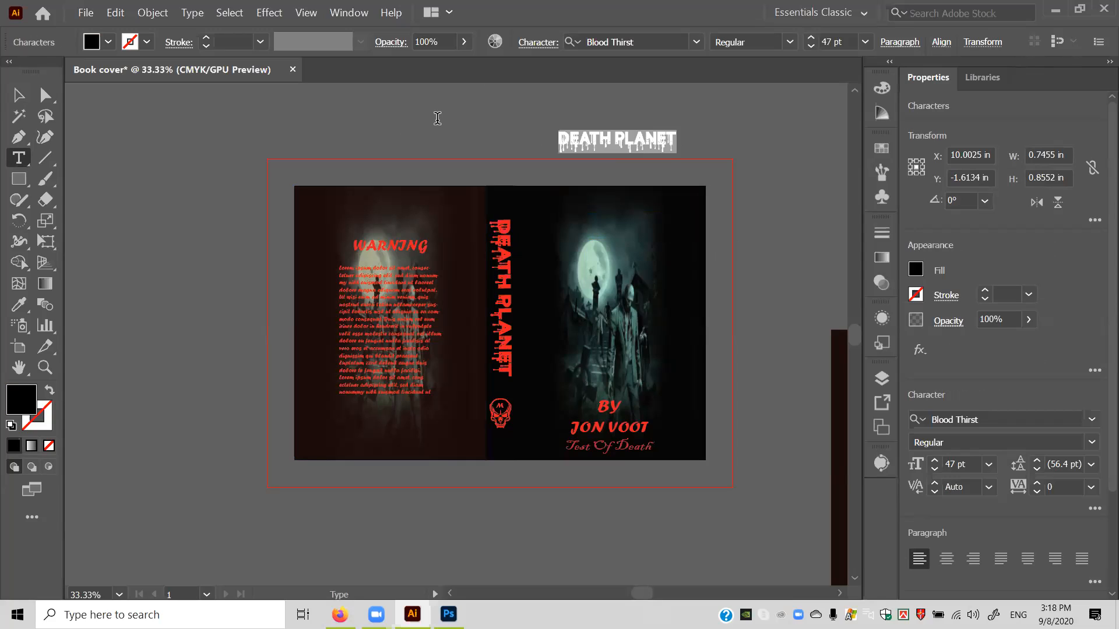
pyautogui.click(108, 42)
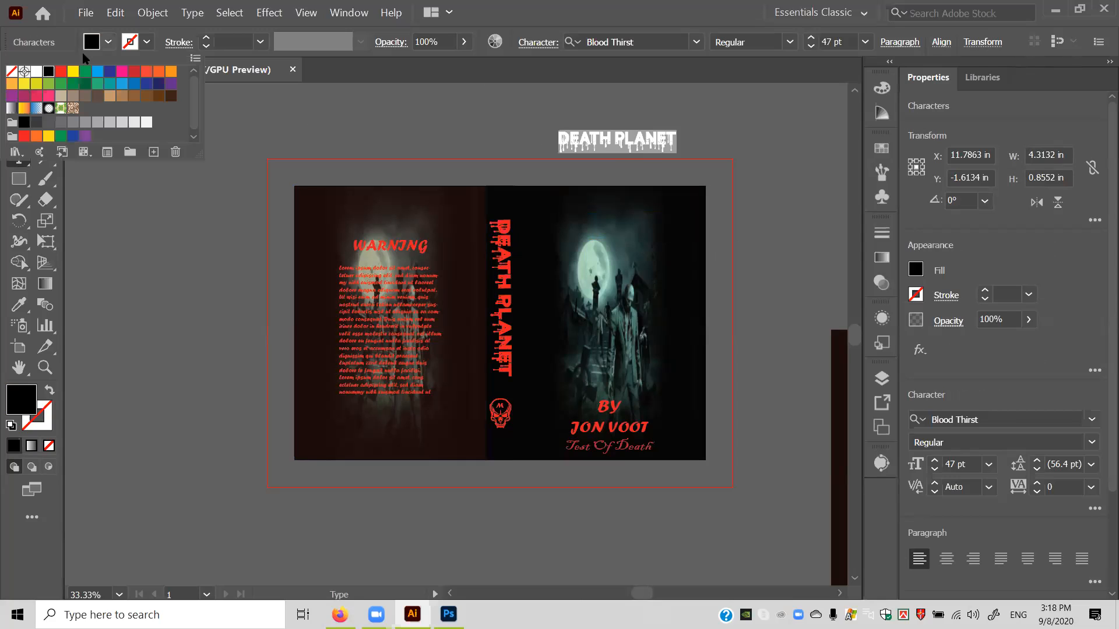
pyautogui.click(61, 71)
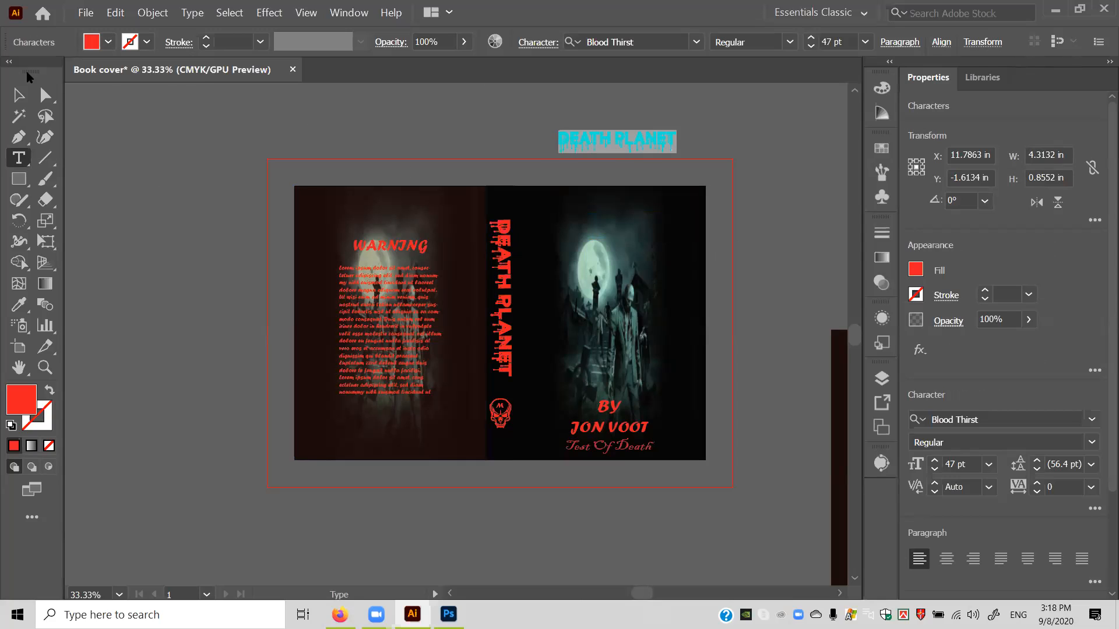
# Move the new red DEATH PLANET title onto the upper part of the front cover.
pyautogui.click(18, 94)
pyautogui.moveTo(619, 139); pyautogui.dragTo(602, 218)
pyautogui.click(590, 290)
pyautogui.moveTo(595, 307); pyautogui.dragTo(662, 474)
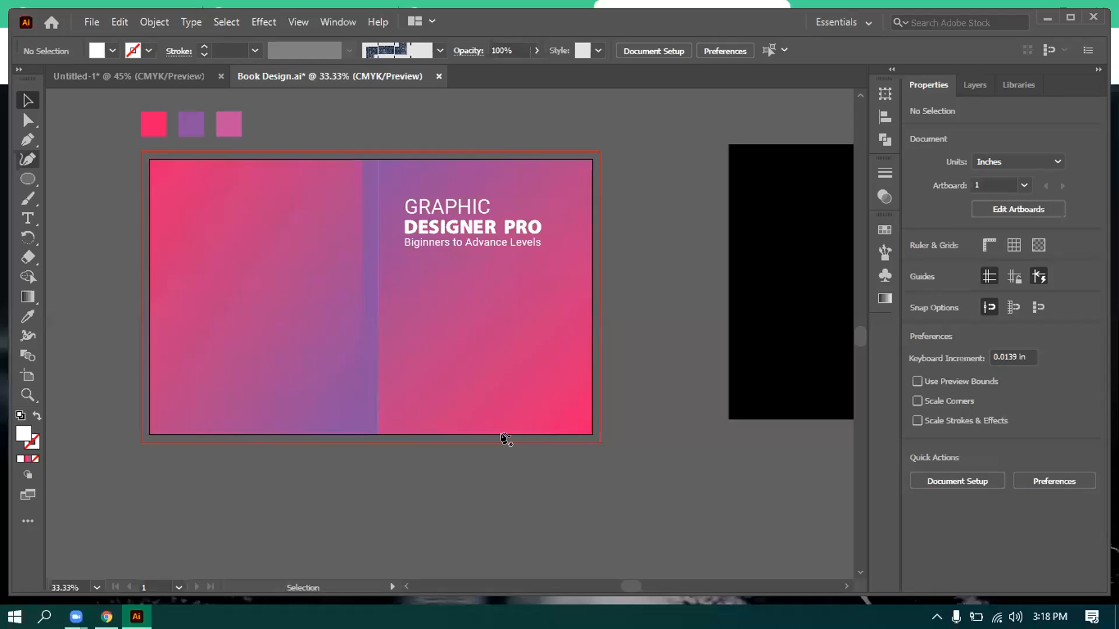
pyautogui.hotkey('shift', '~')
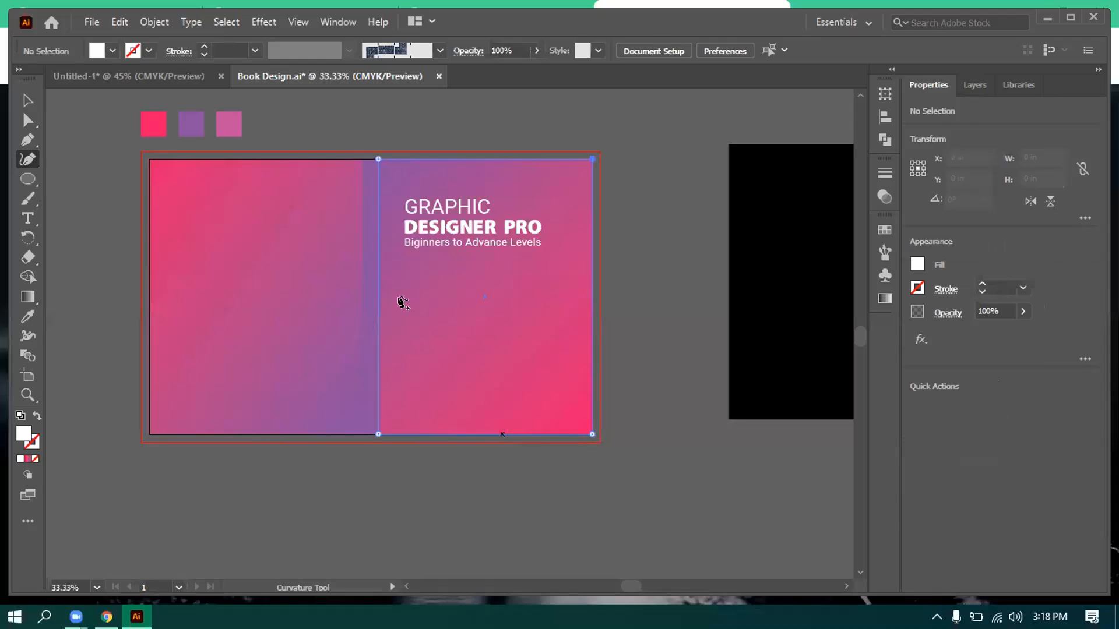
pyautogui.click(402, 302)
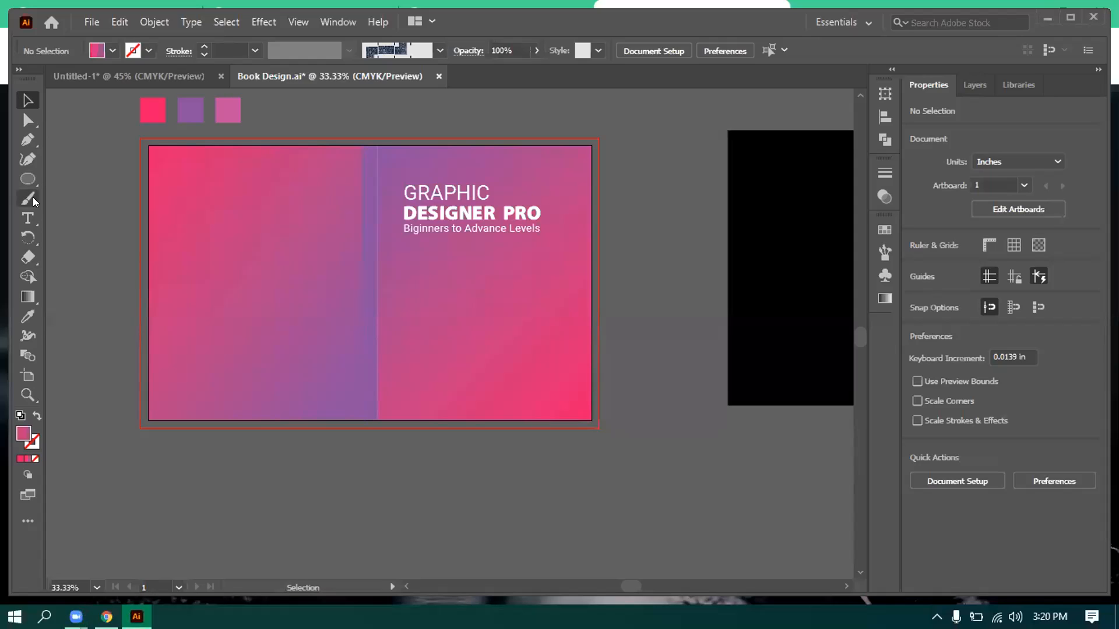
# Switch to File Explorer and open the Personal Doc folder on the Personal Docment (J:) drive.
pyautogui.click(1043, 18)
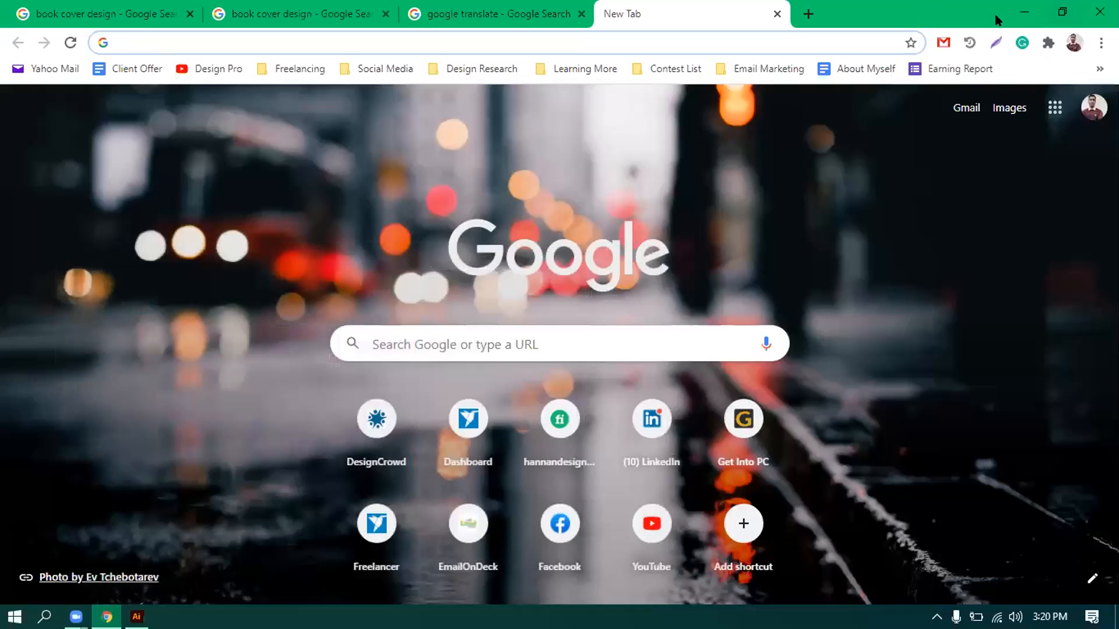
pyautogui.click(1014, 12)
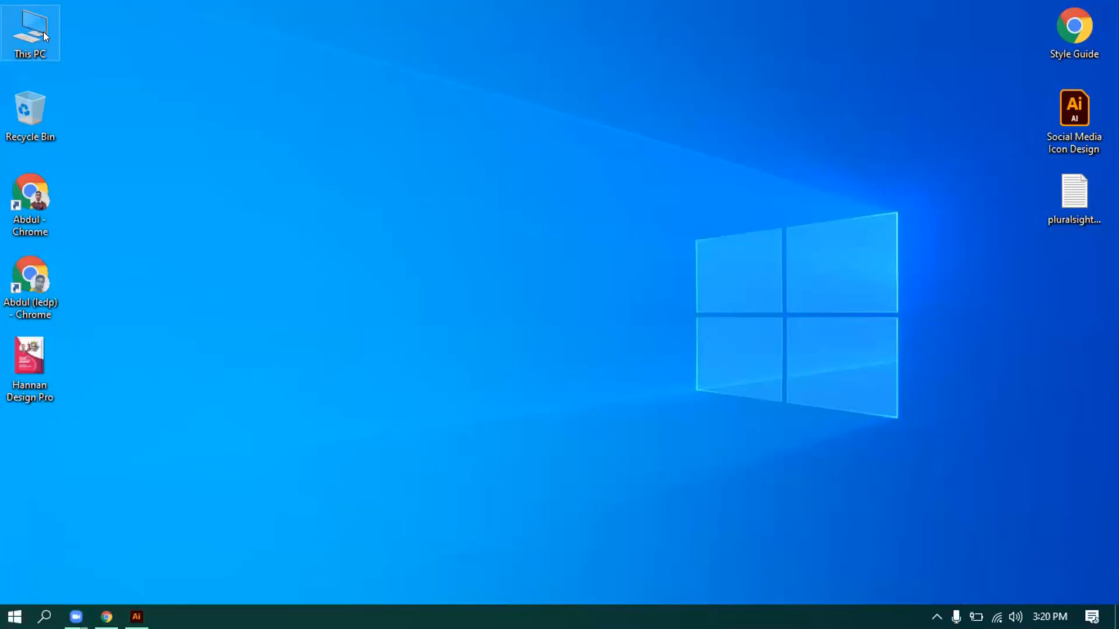
pyautogui.doubleClick(52, 33)
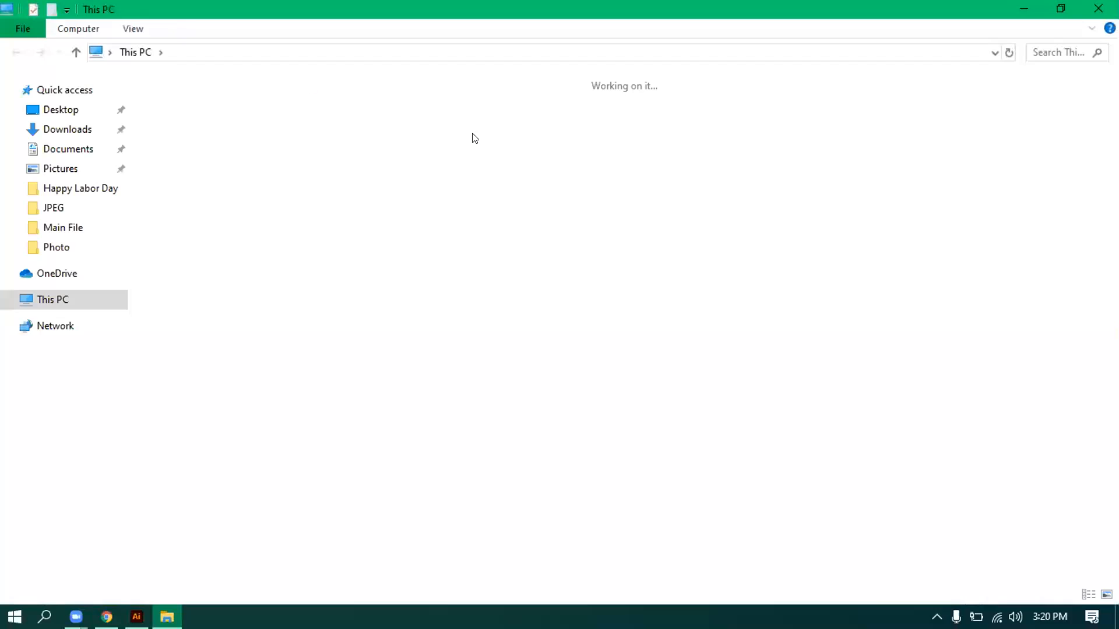
pyautogui.doubleClick(839, 231)
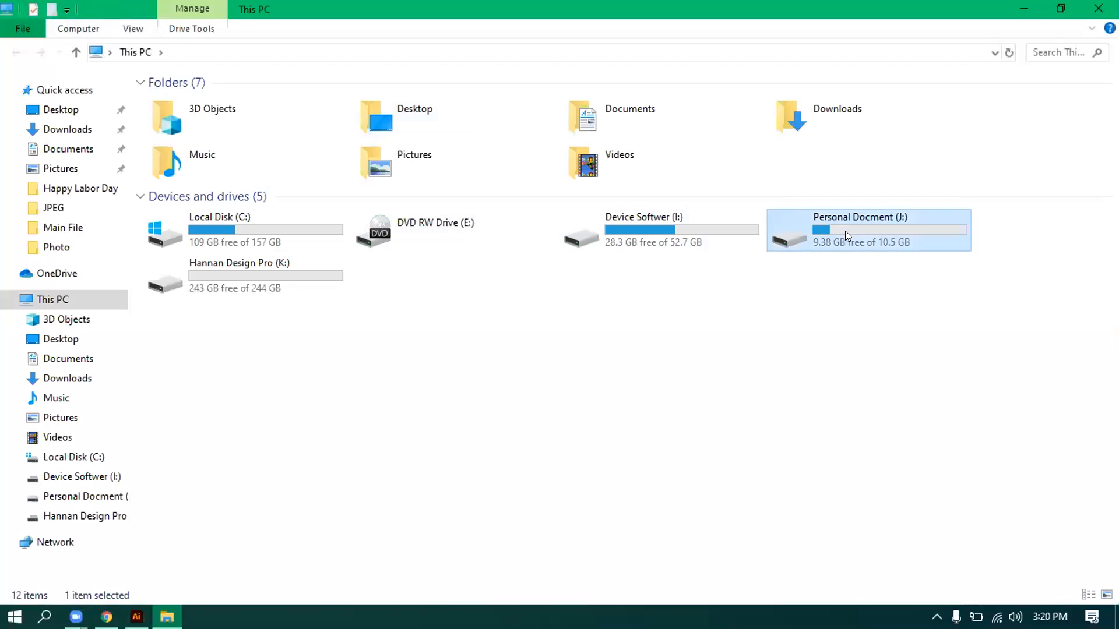
pyautogui.doubleClick(199, 120)
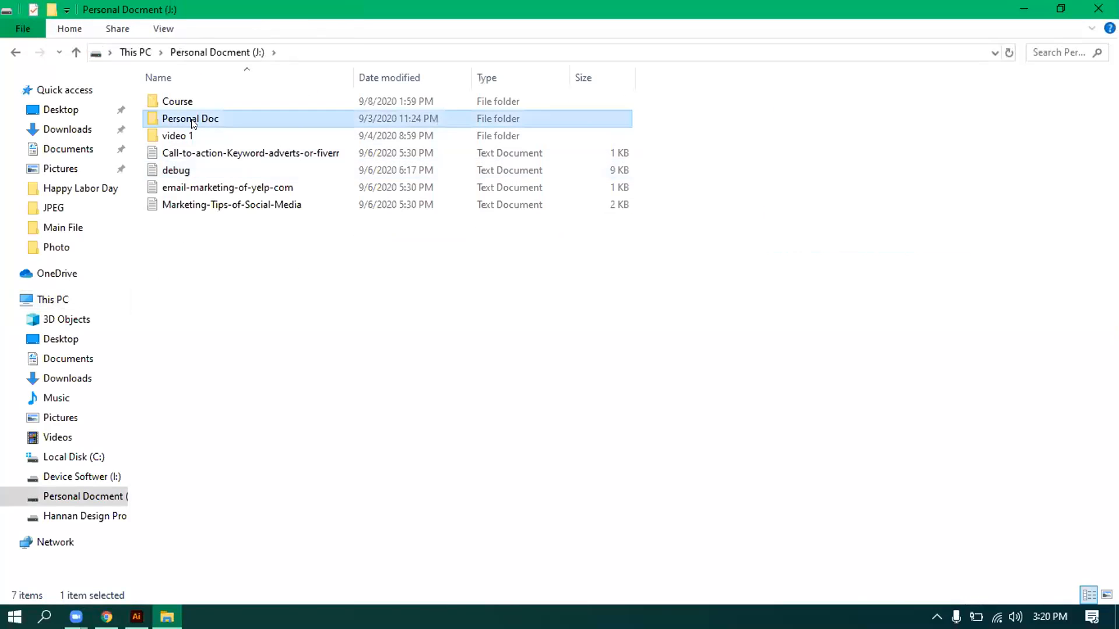
# Place the crossed-arms portrait PNG from the Personal Photo folder onto the lower part of the front cover in Illustrator.
pyautogui.doubleClick(226, 151)
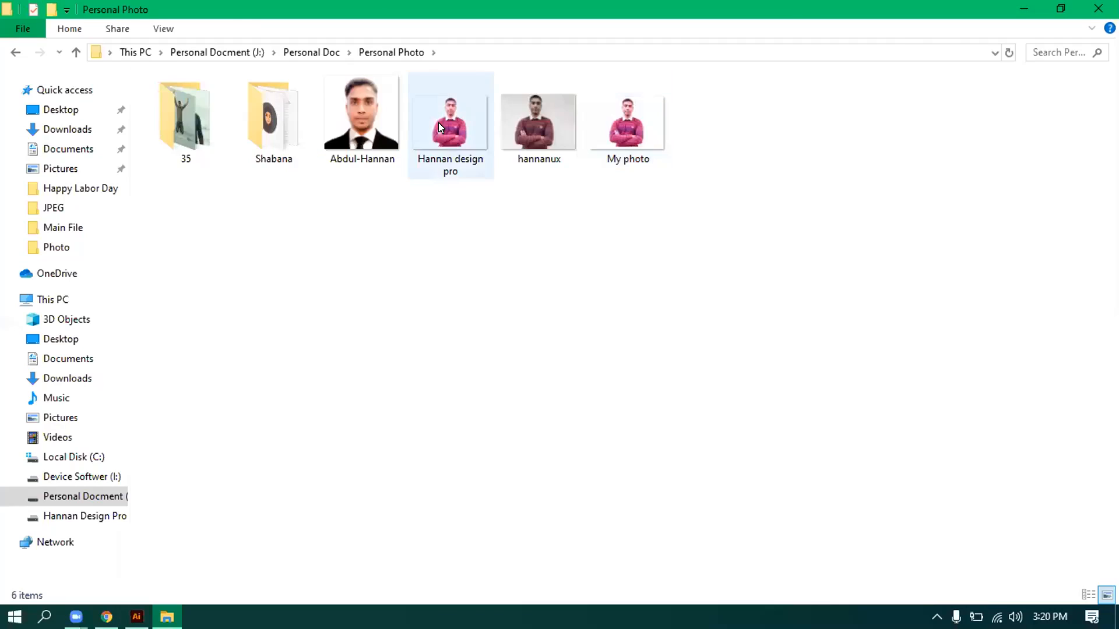
pyautogui.click(438, 122)
pyautogui.moveTo(368, 379); pyautogui.dragTo(462, 416)
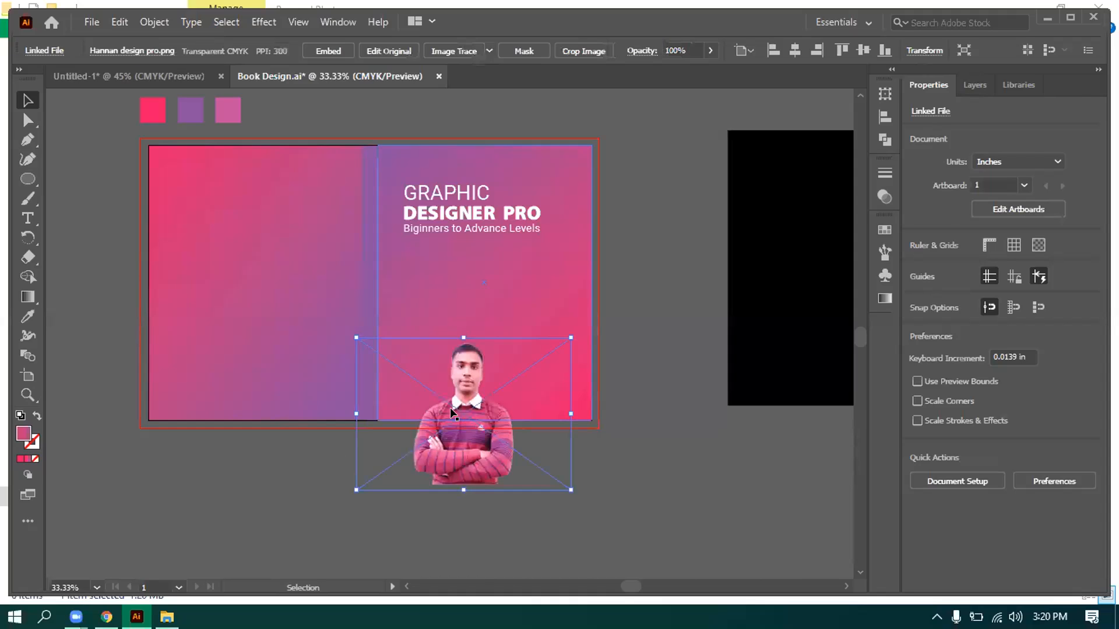
pyautogui.moveTo(464, 389); pyautogui.dragTo(513, 319)
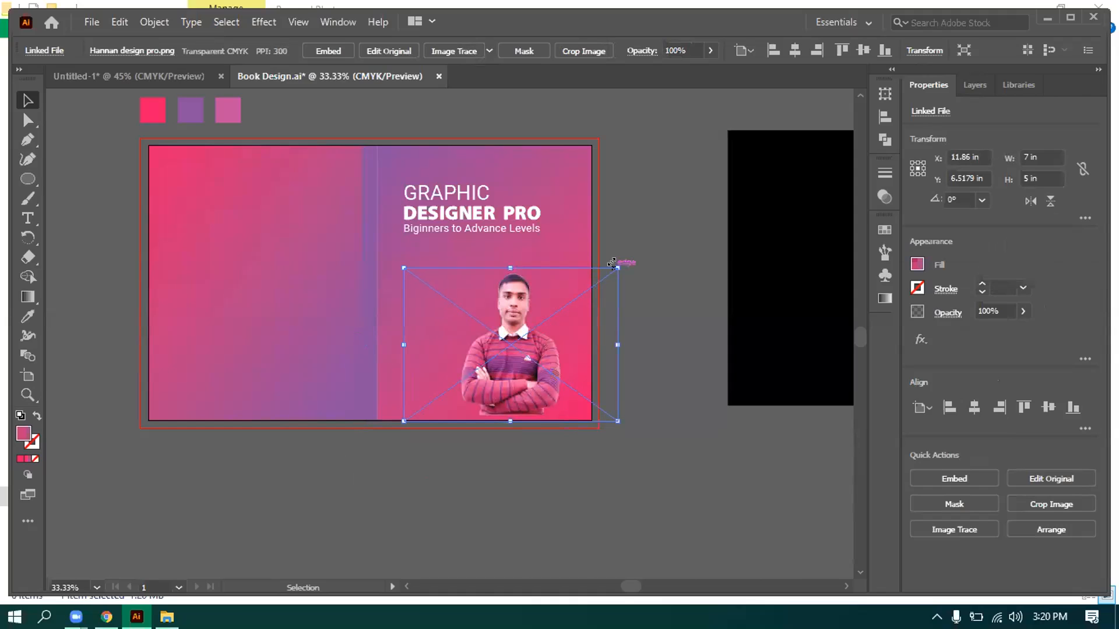
# Scale the portrait to about 7.33 × 5.24 in and position it near the front cover's lower edge.
pyautogui.moveTo(617, 268); pyautogui.dragTo(651, 244)
pyautogui.moveTo(532, 357); pyautogui.dragTo(539, 345)
pyautogui.moveTo(660, 229); pyautogui.dragTo(630, 253)
pyautogui.scroll(2, 530, 294)
pyautogui.moveTo(526, 333); pyautogui.dragTo(526, 359)
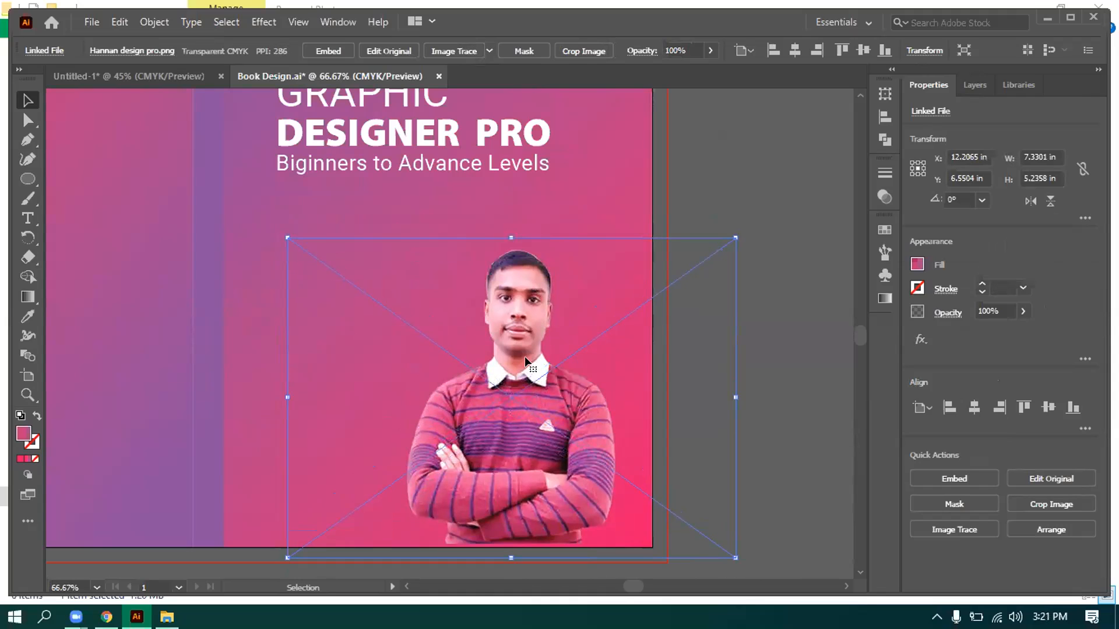
# Nudge the portrait down in small increments until its base meets the cover's bottom edge, and deselect it.
pyautogui.press('Down')
pyautogui.press('Down')
pyautogui.press('Down')
pyautogui.press('Down')
pyautogui.press('Down')
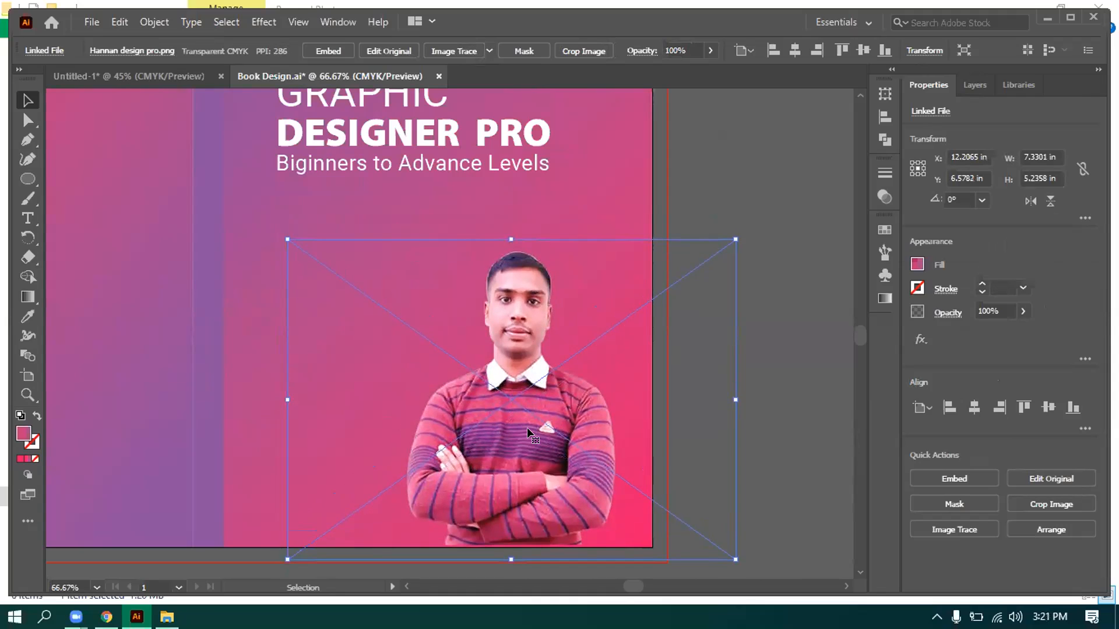
pyautogui.press('Down')
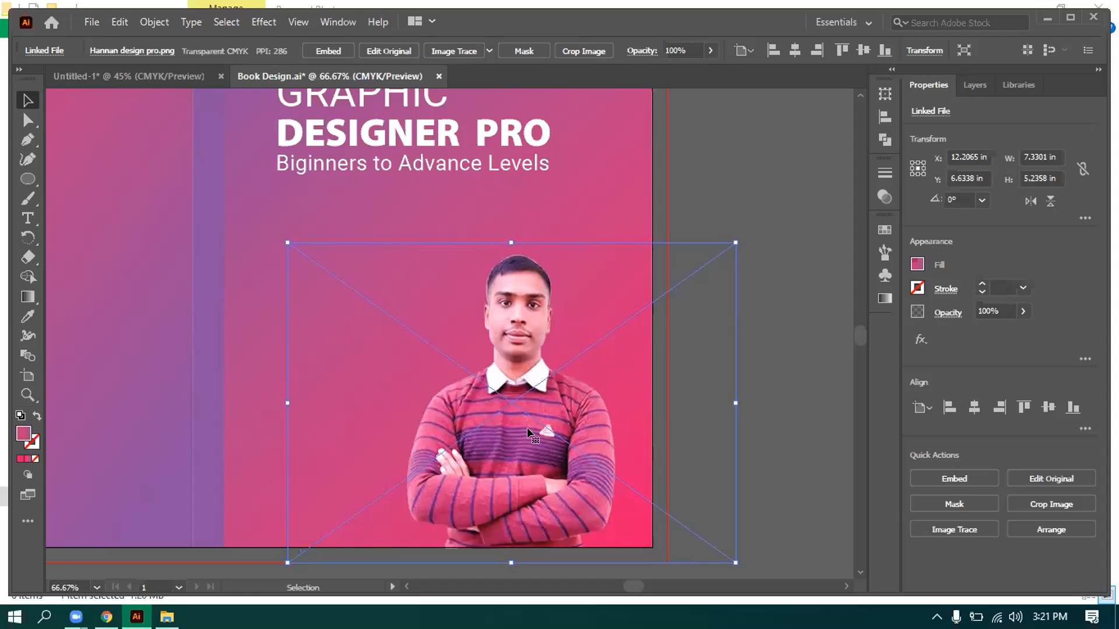
pyautogui.click(754, 170)
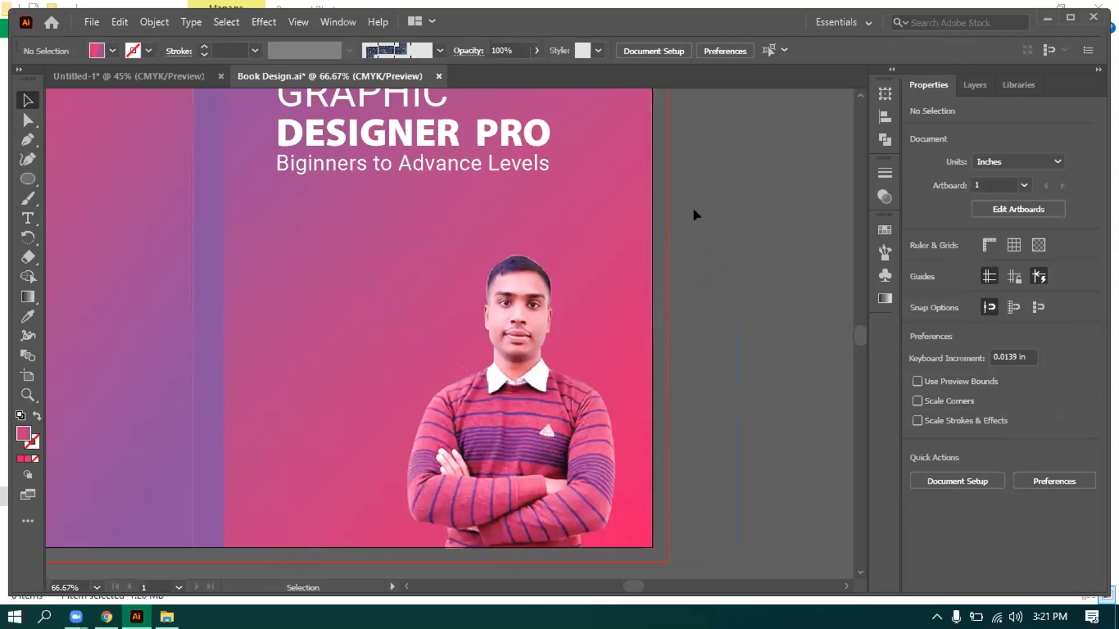
# Add the author's full name in capitals as a text line beside the portrait on the front cover.
pyautogui.scroll(-1, 695, 215)
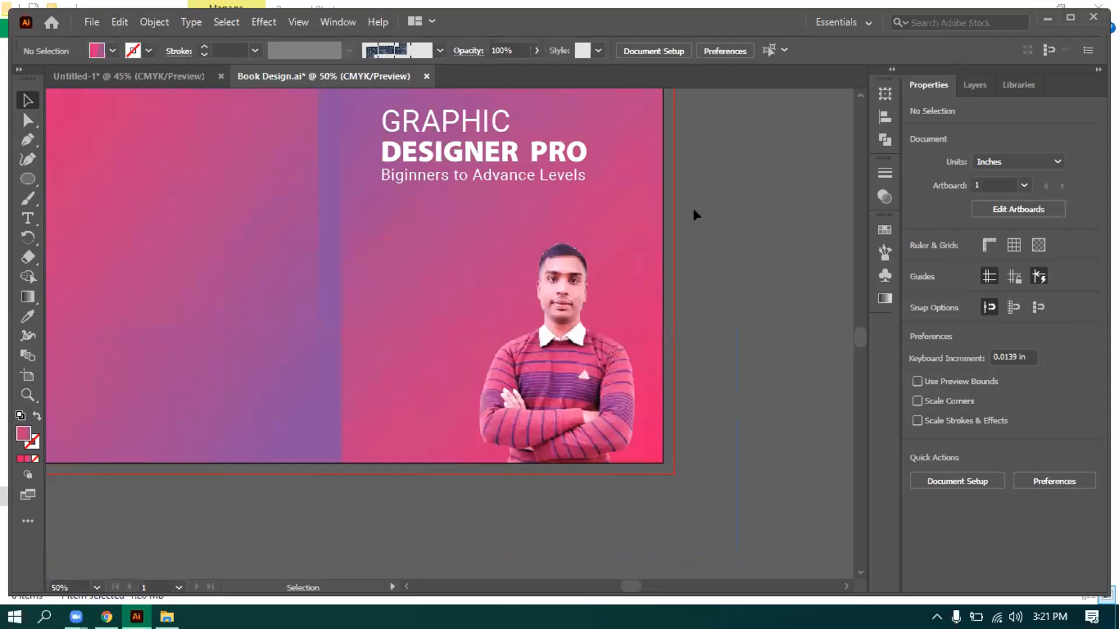
pyautogui.scroll(-1, 690, 214)
pyautogui.scroll(1, 691, 215)
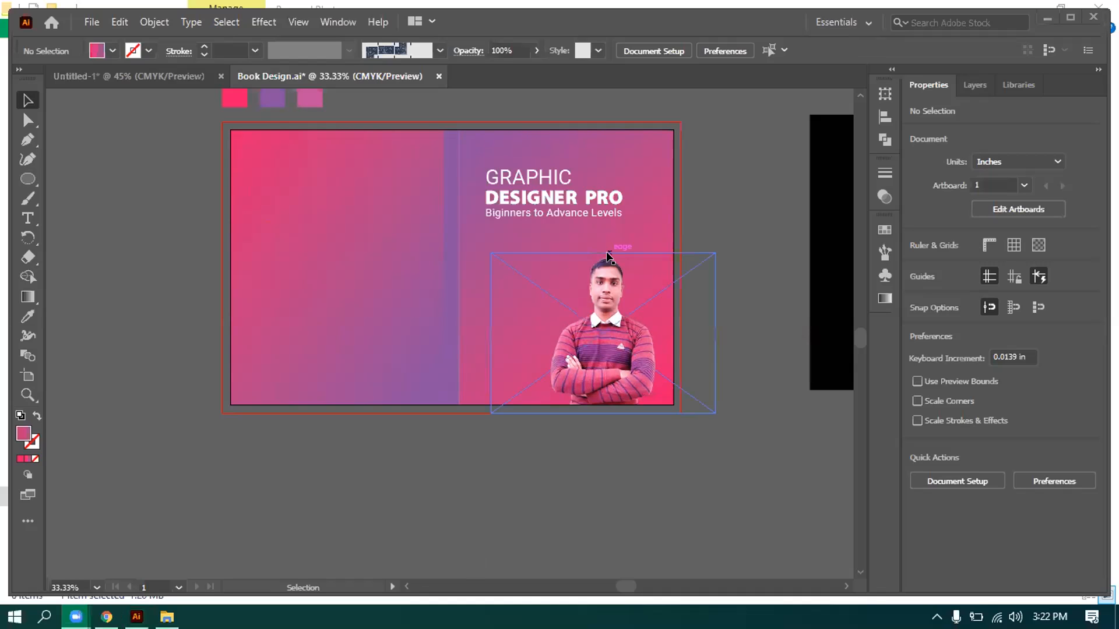
pyautogui.keyDown('alt'); pyautogui.scroll(1, 625, 248); pyautogui.keyUp('alt')
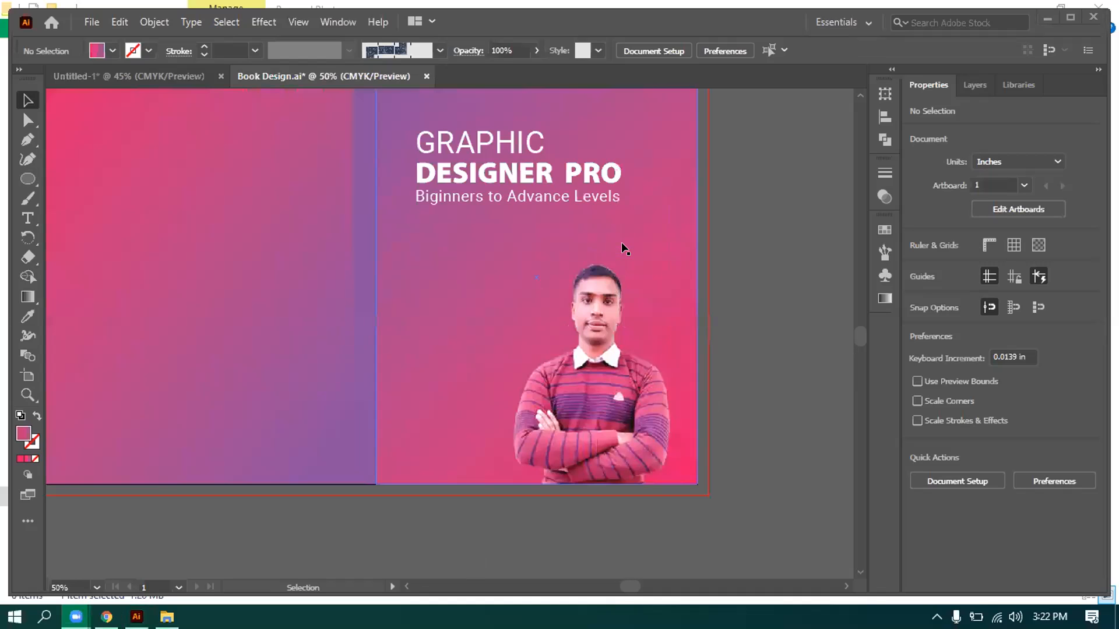
pyautogui.click(24, 218)
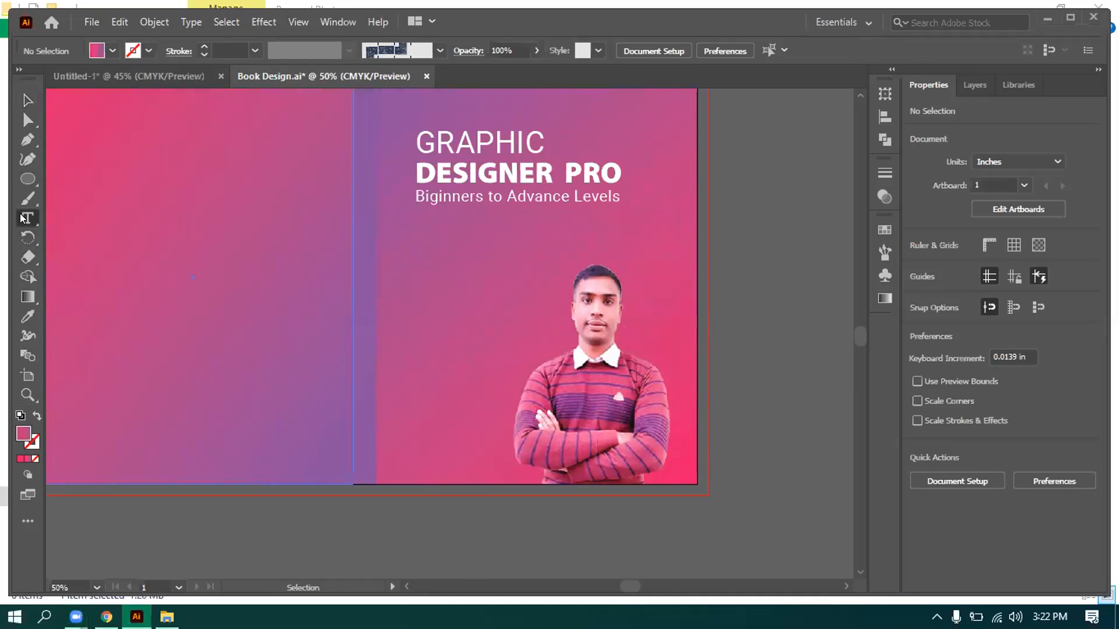
pyautogui.click(419, 345)
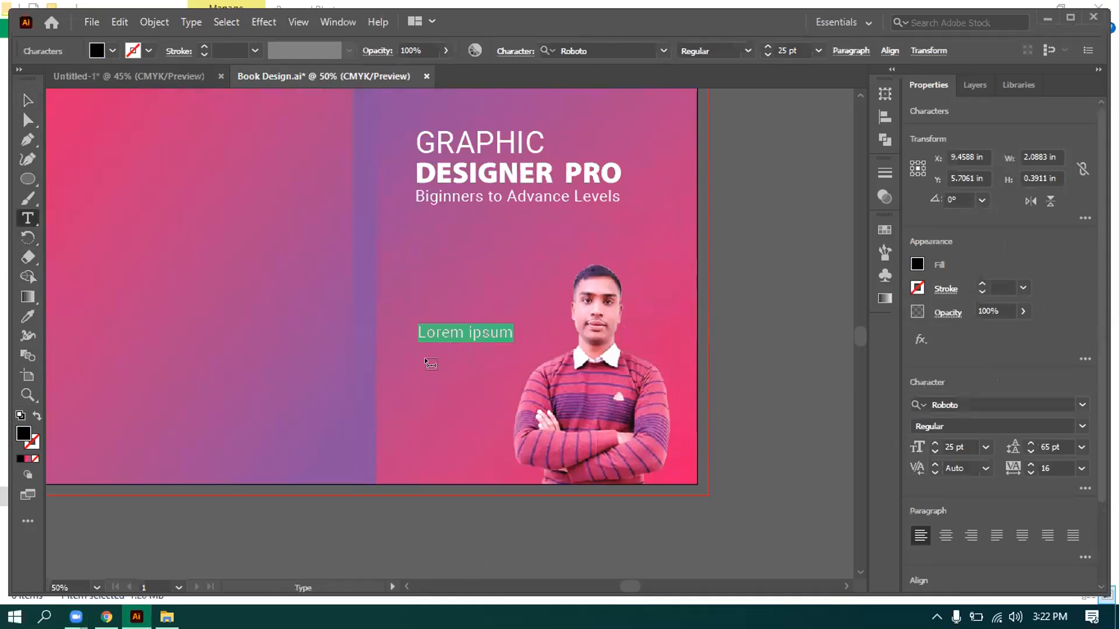
pyautogui.write('A')
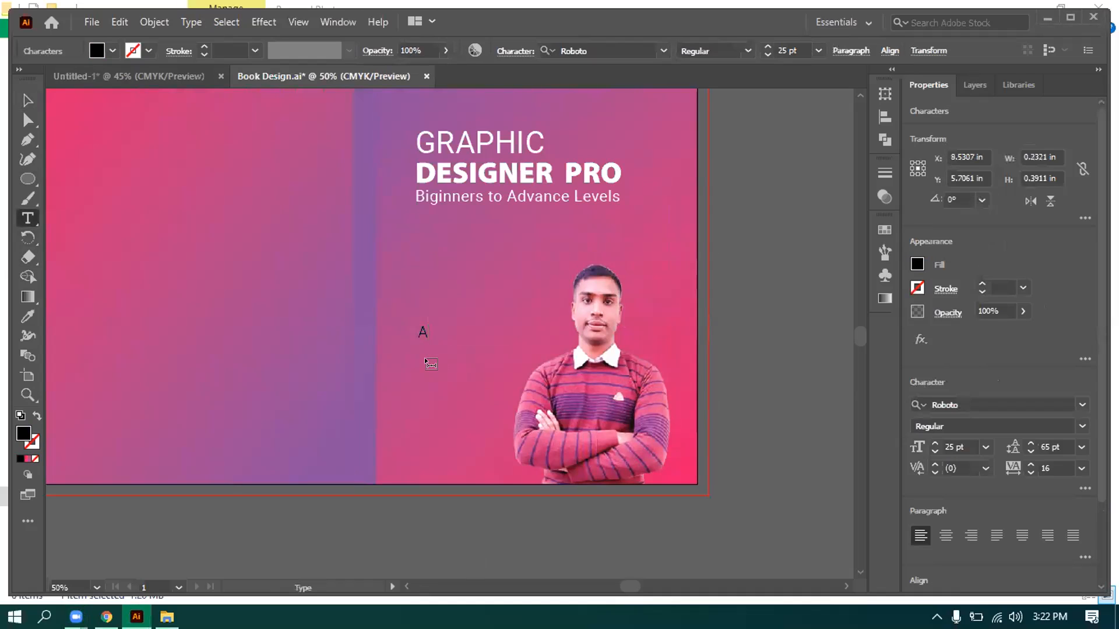
pyautogui.write('BDUL HANNAN')
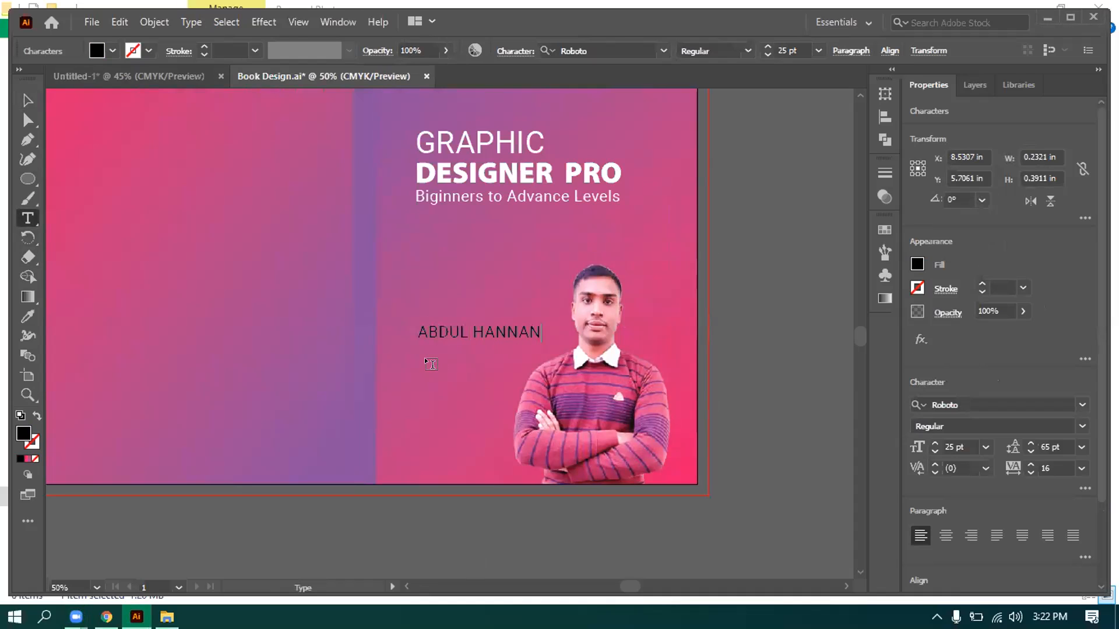
pyautogui.press('Escape')
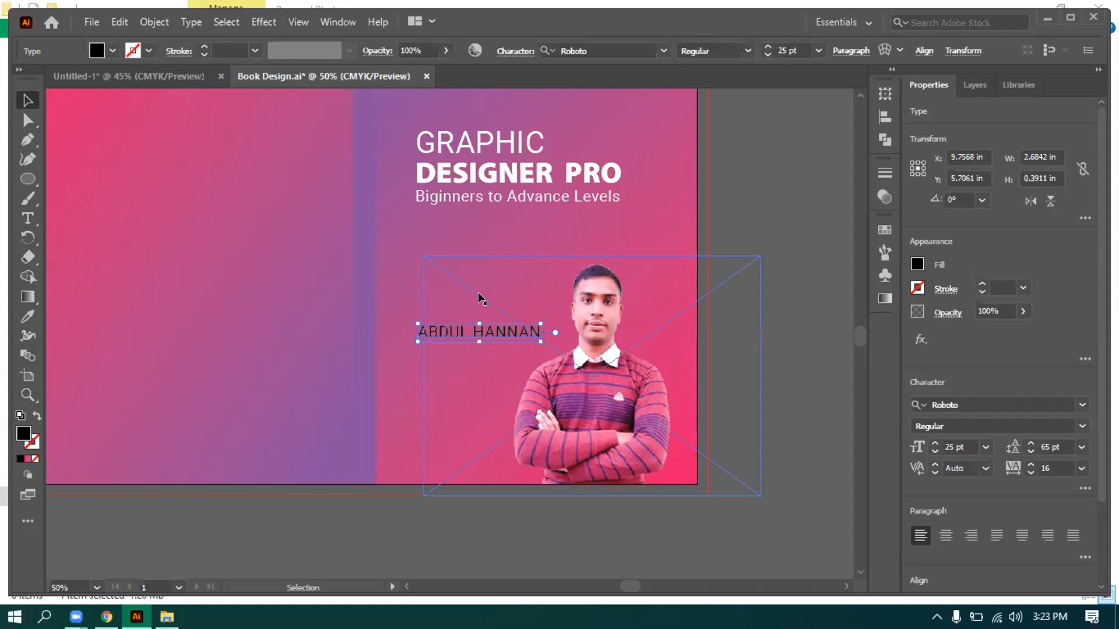
# Move the author name slightly up in line with the title's left edge and set its Roboto style to Medium.
pyautogui.moveTo(495, 338)
pyautogui.mouseDown()
pyautogui.moveTo(499, 309)
pyautogui.moveTo(489, 309)
pyautogui.moveTo(498, 321)
pyautogui.mouseUp()
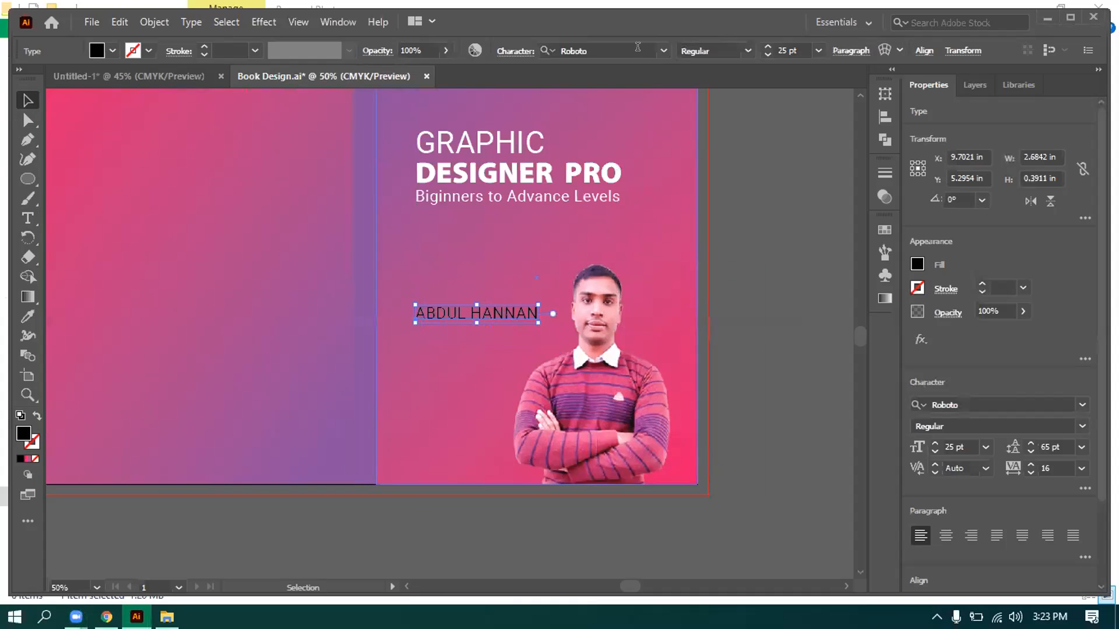
pyautogui.click(748, 51)
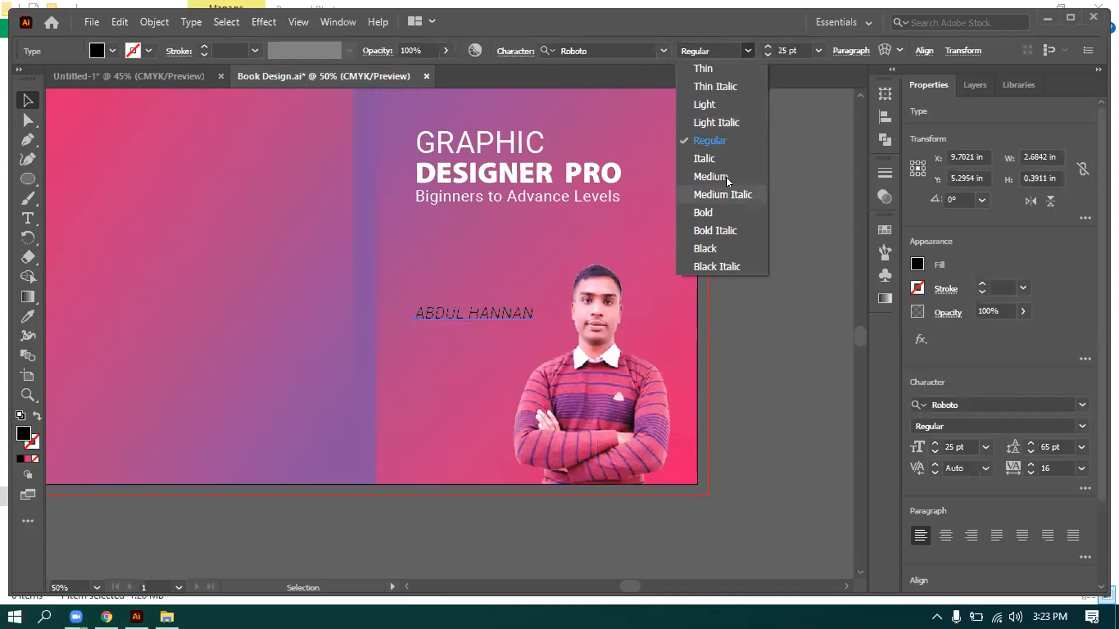
pyautogui.click(722, 177)
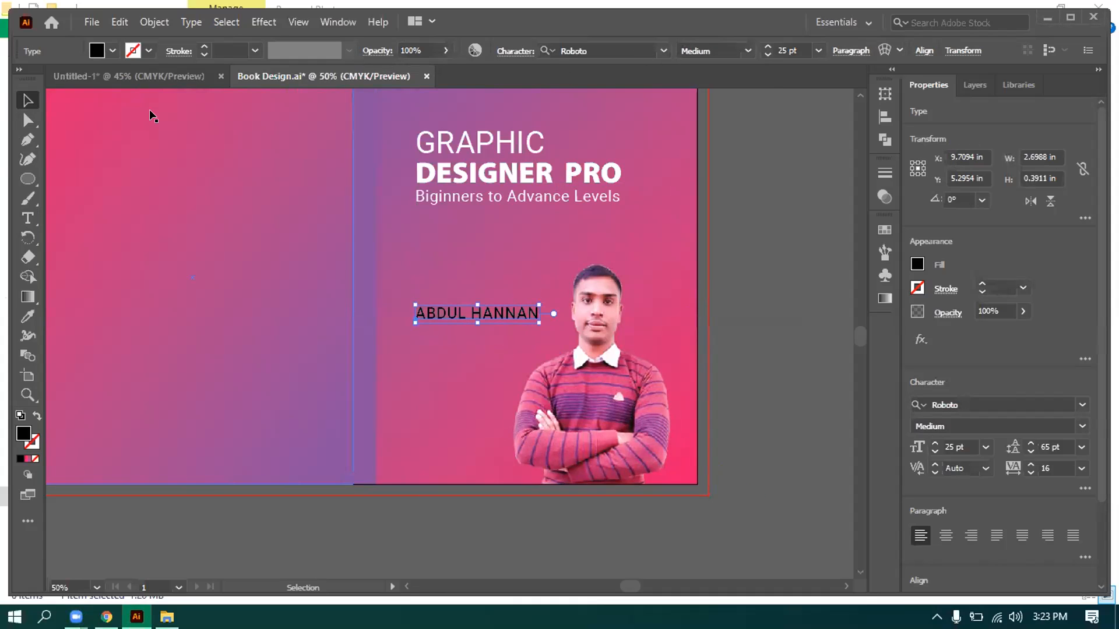
pyautogui.click(112, 51)
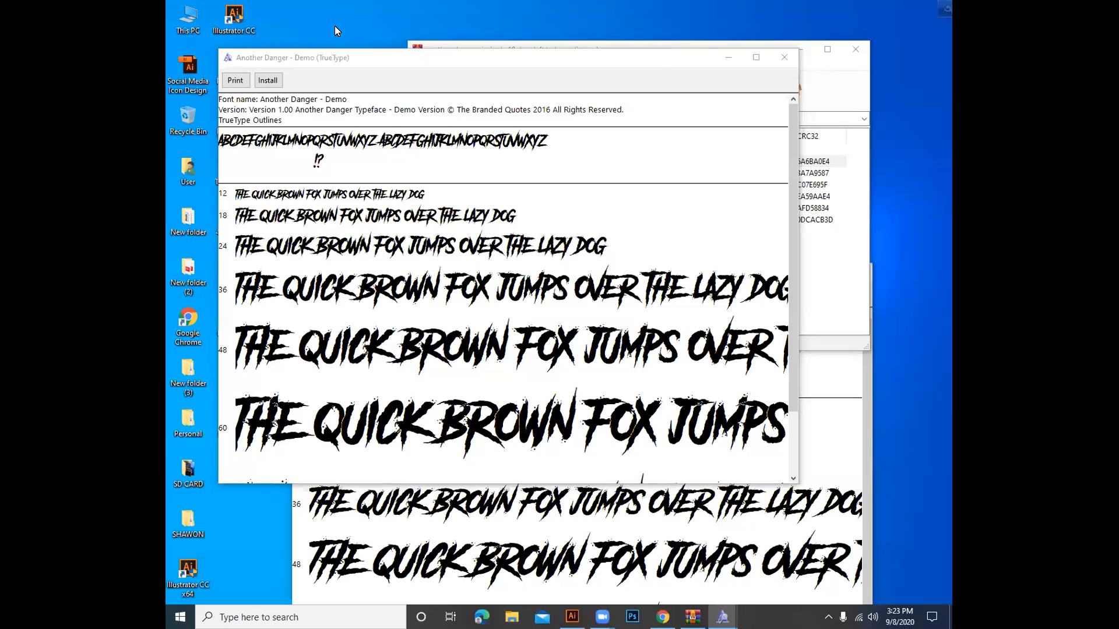
# Install the Another Danger - Demo font, and close the font previews and the another_danger.zip archive window.
pyautogui.click(269, 80)
pyautogui.click(828, 617)
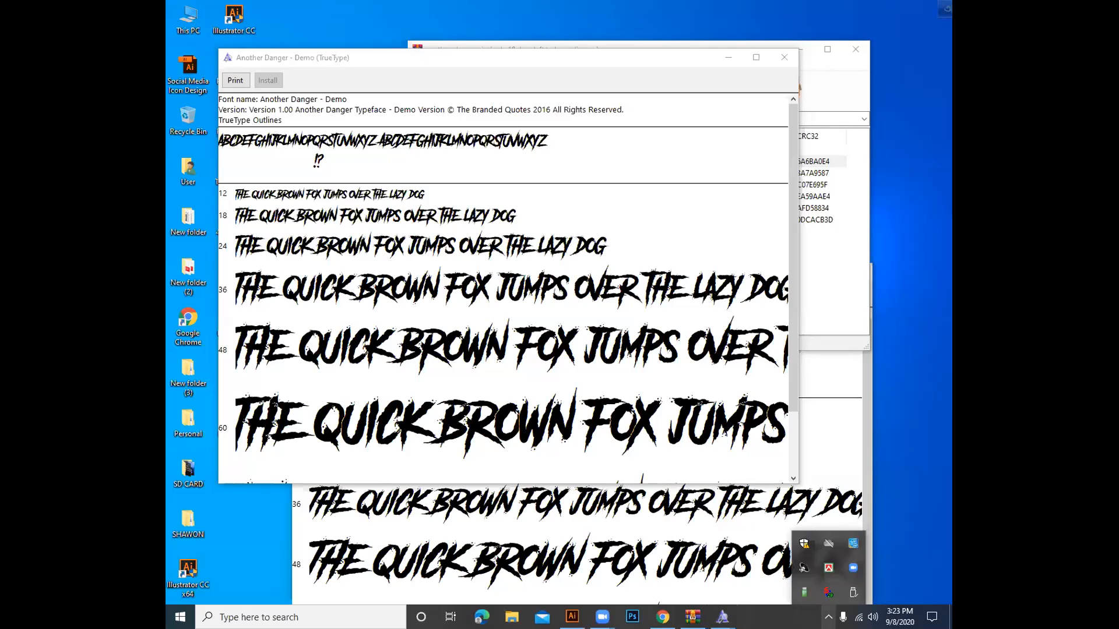
pyautogui.click(828, 617)
pyautogui.click(776, 62)
pyautogui.click(847, 53)
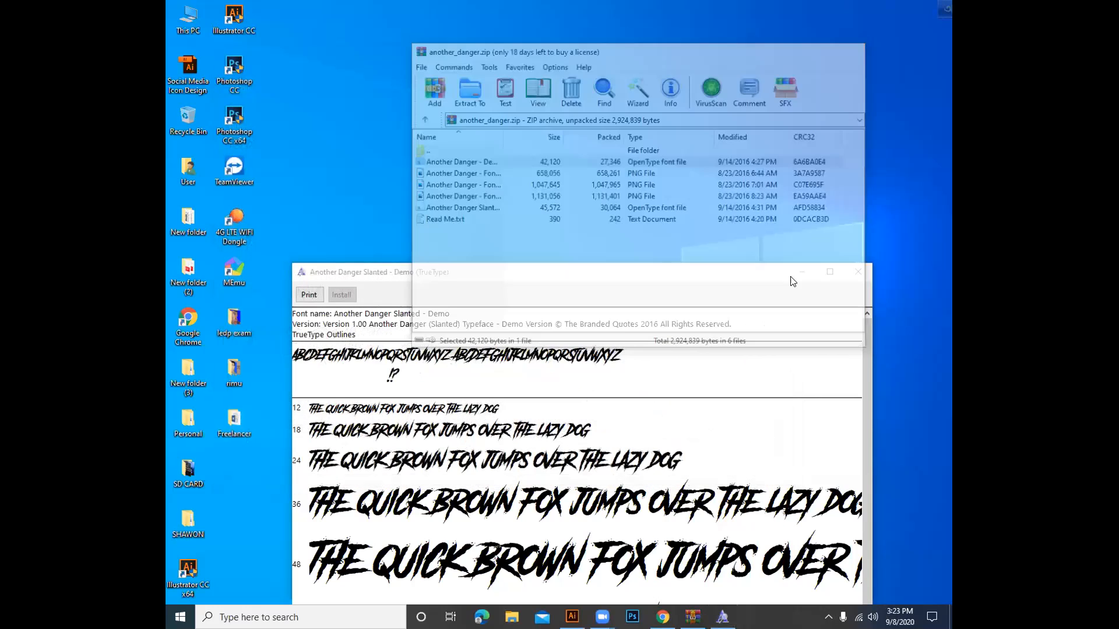
pyautogui.click(860, 272)
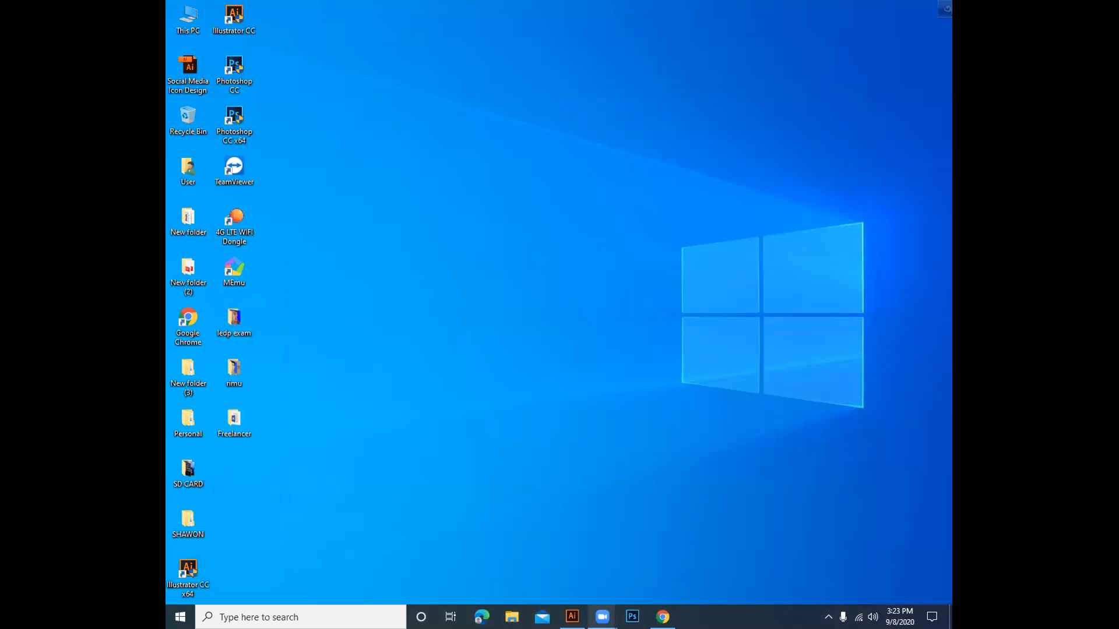
# Switch to Illustrator and move its window up to view the full Monster House book cover.
pyautogui.click(572, 617)
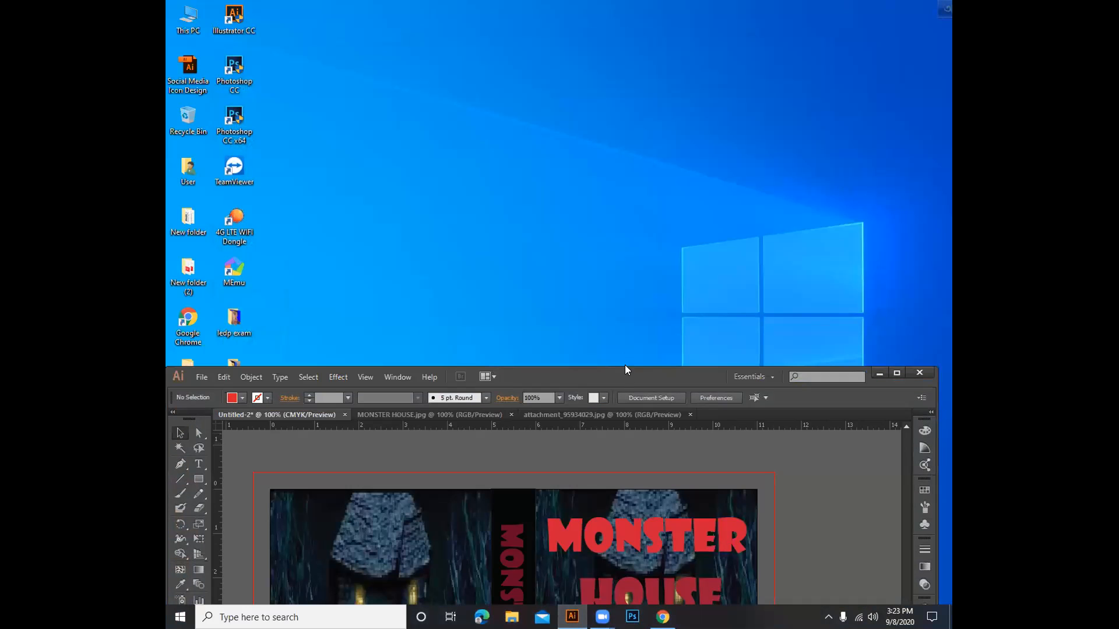
pyautogui.moveTo(693, 377); pyautogui.dragTo(706, 133)
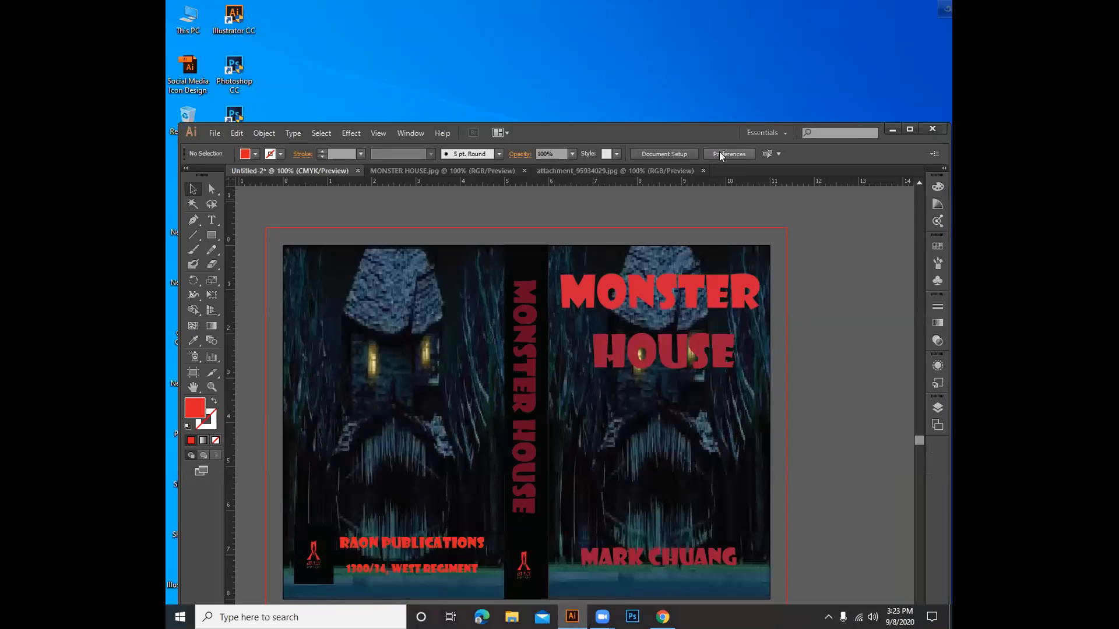
pyautogui.moveTo(541, 124); pyautogui.dragTo(546, 78)
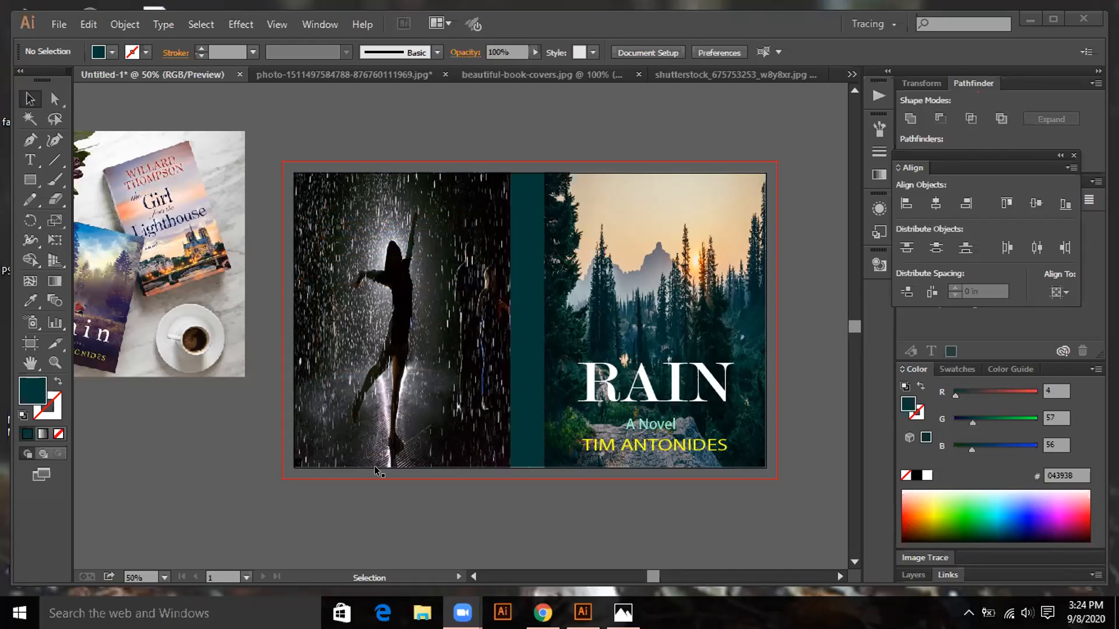
pyautogui.click(397, 110)
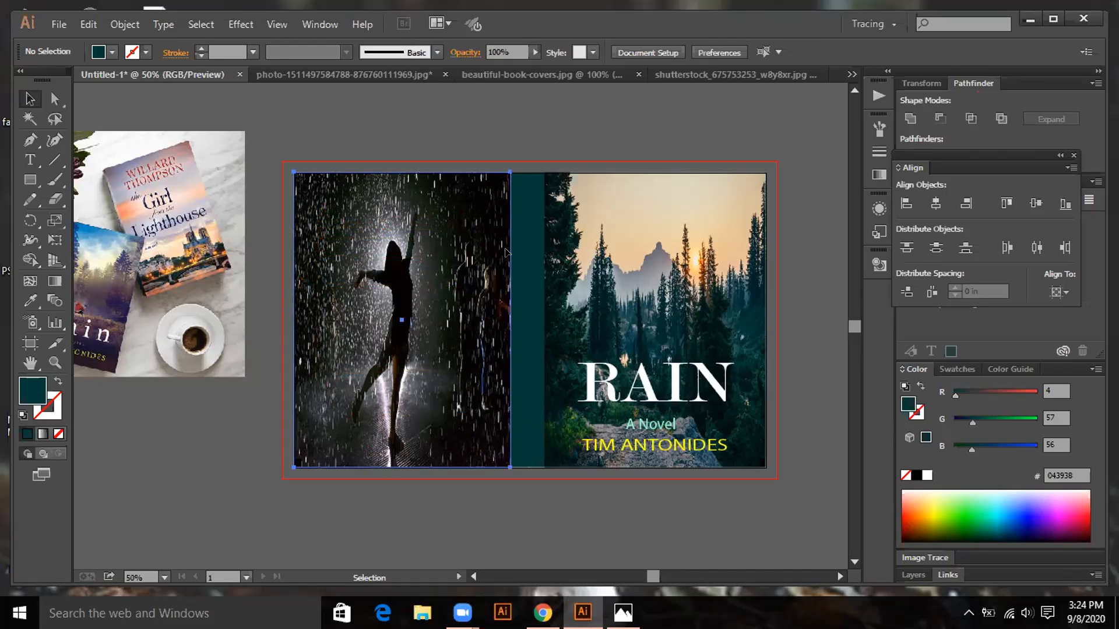
pyautogui.click(505, 252)
pyautogui.click(451, 116)
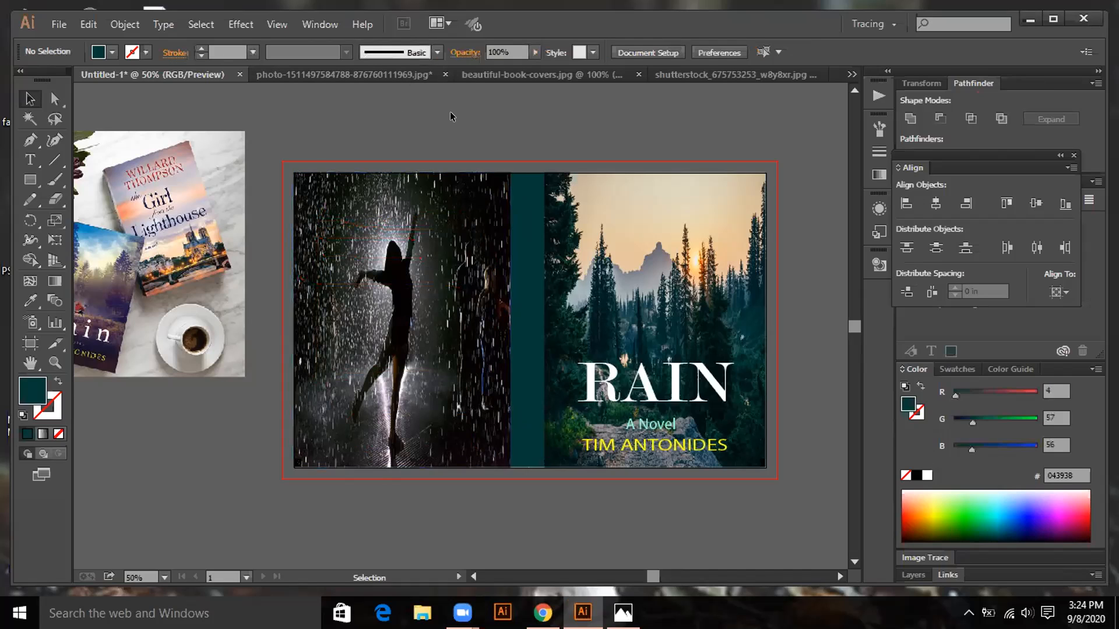
pyautogui.click(501, 233)
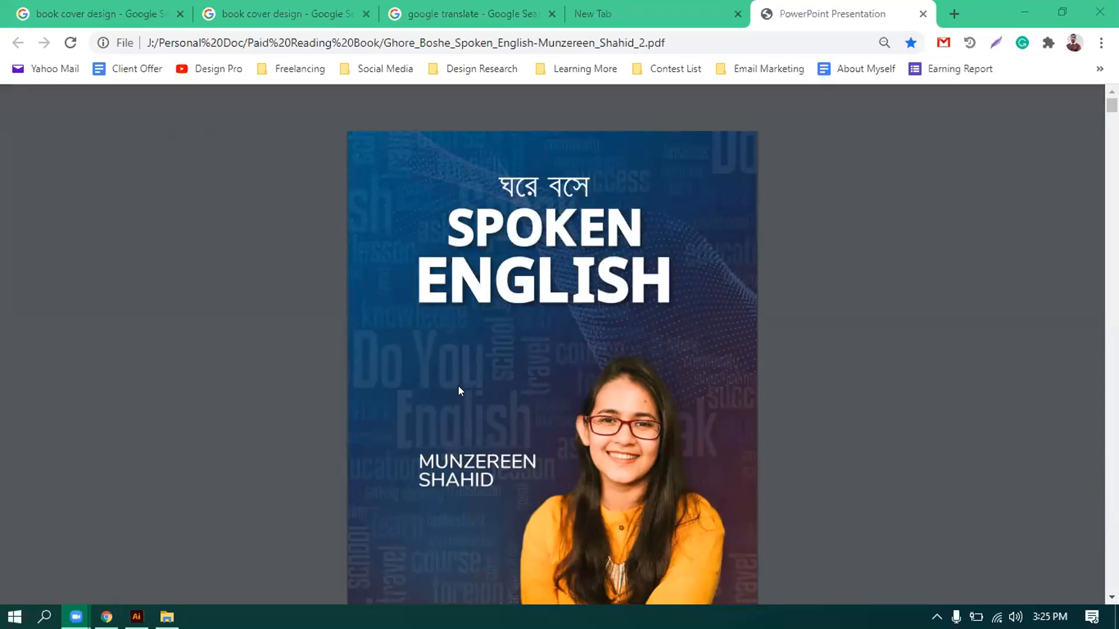
# Examine the title, author name and portrait layout on the Spoken English book cover PDF in the browser.
pyautogui.scroll(-1, 474, 388)
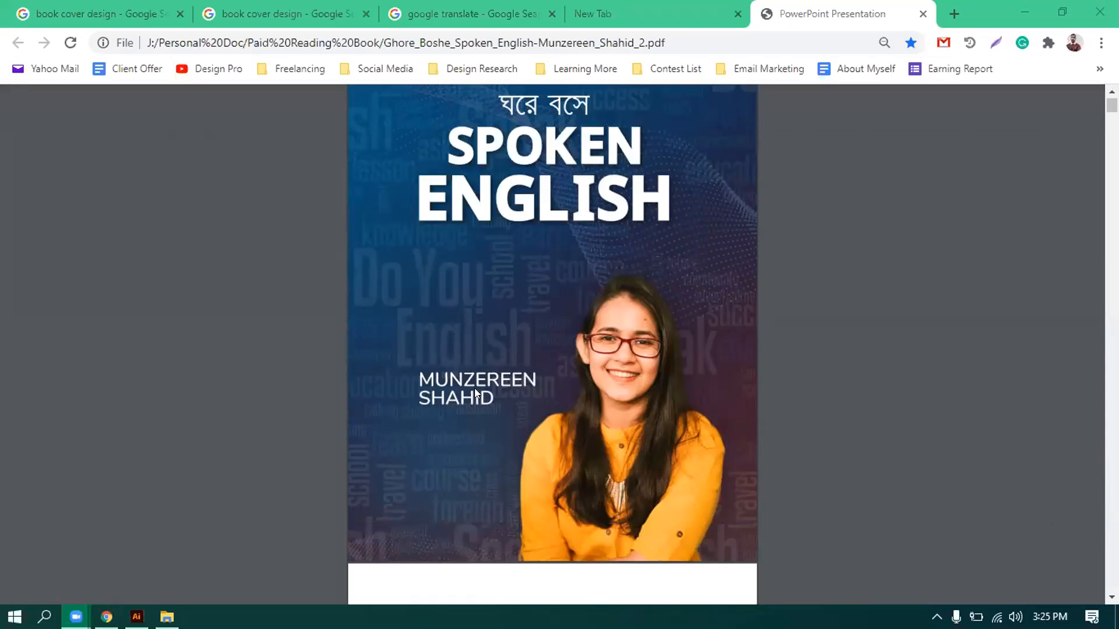
pyautogui.scroll(1, 552, 344)
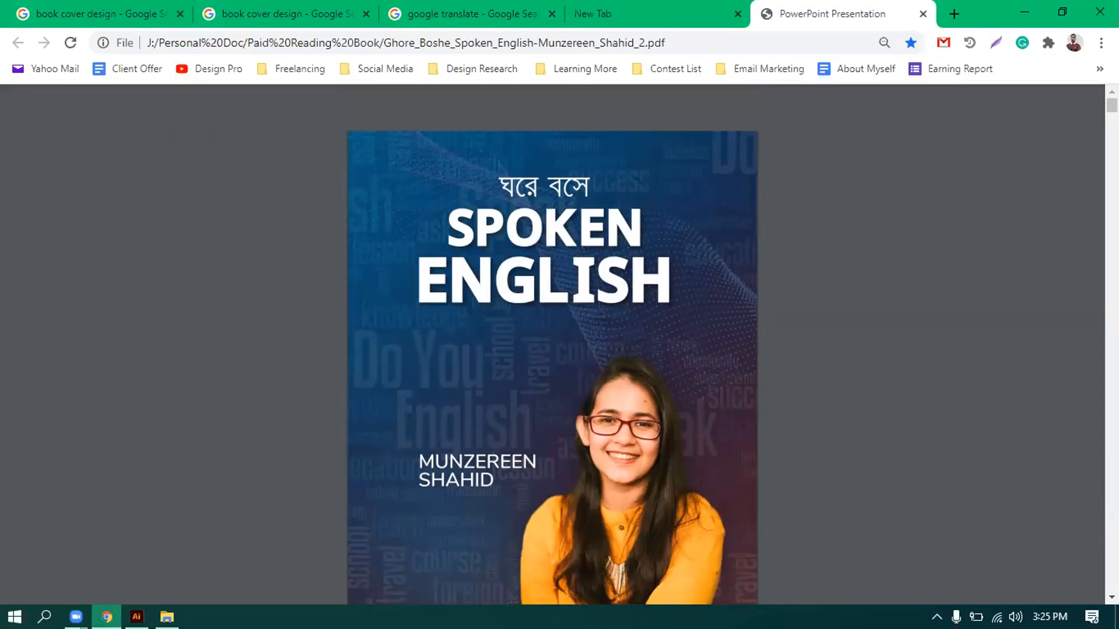
pyautogui.moveTo(106, 616)
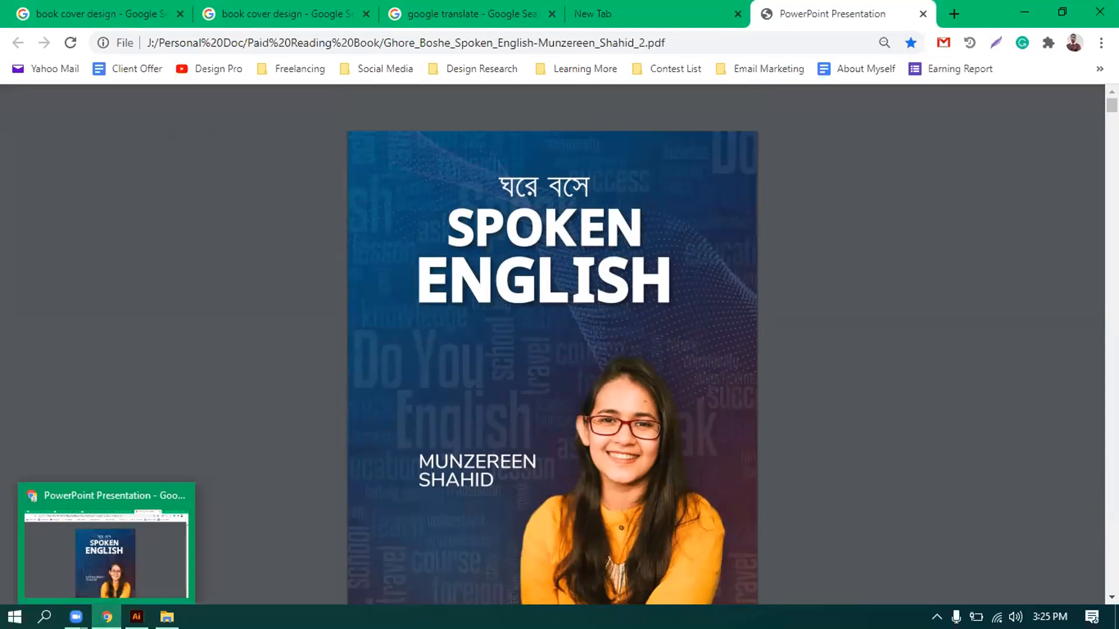
# Open a new browser tab and look through the Google results for book pictures.
pyautogui.click(952, 14)
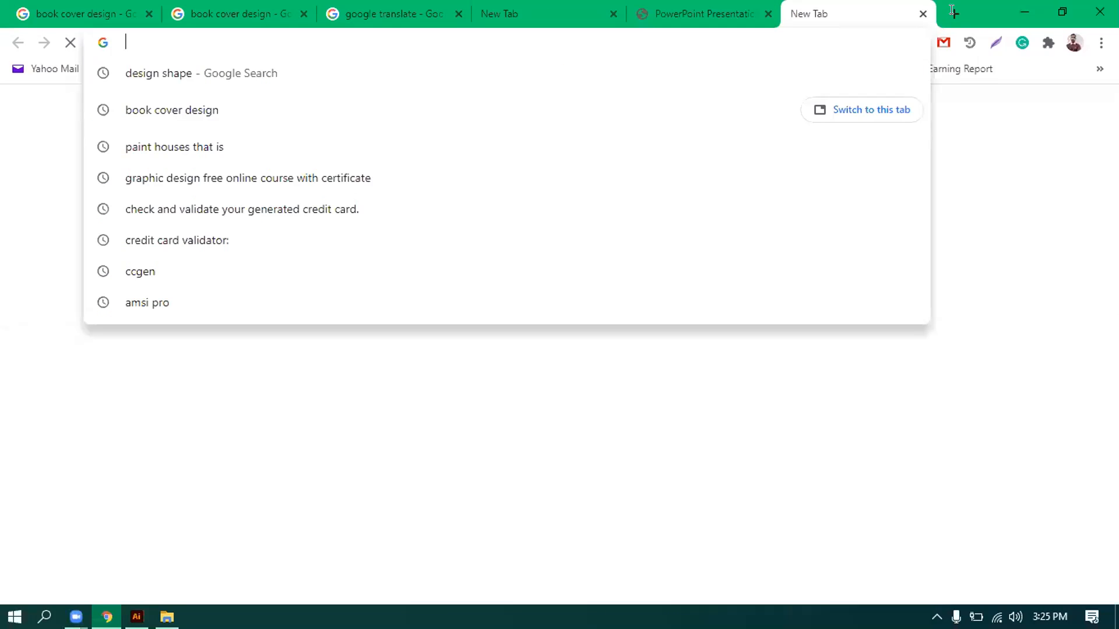
pyautogui.write('Test')
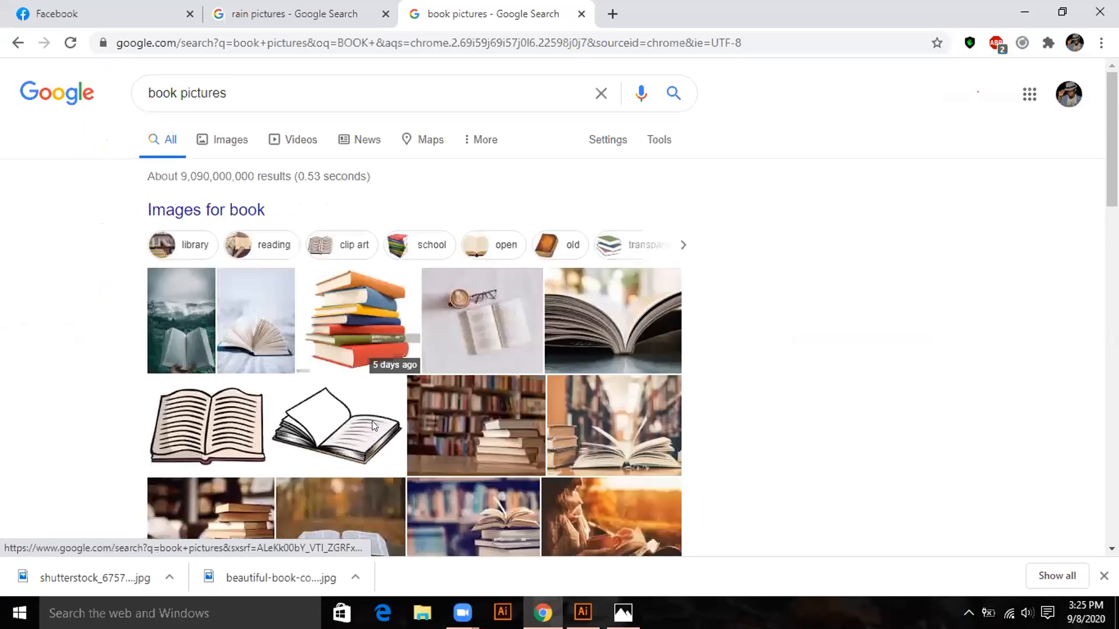
pyautogui.scroll(-15, 371, 421)
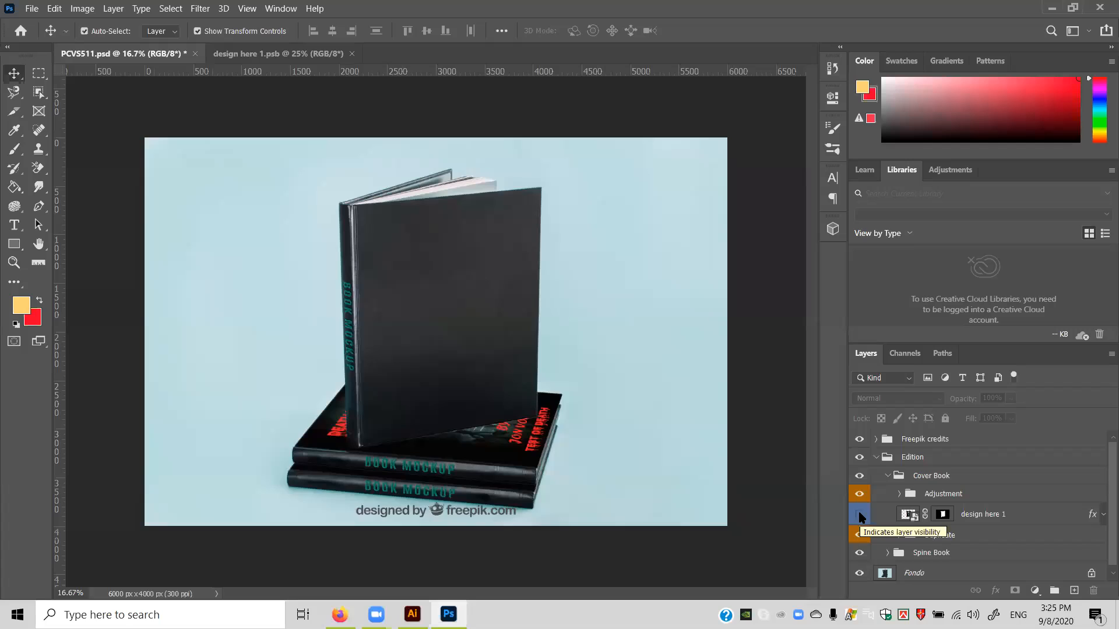
# In the Photoshop book mockup, toggle the visibility of the design here 1 layer in Cover Book and leave it shown.
pyautogui.scroll(1, 858, 515)
pyautogui.click(858, 515)
pyautogui.click(859, 515)
pyautogui.click(859, 515)
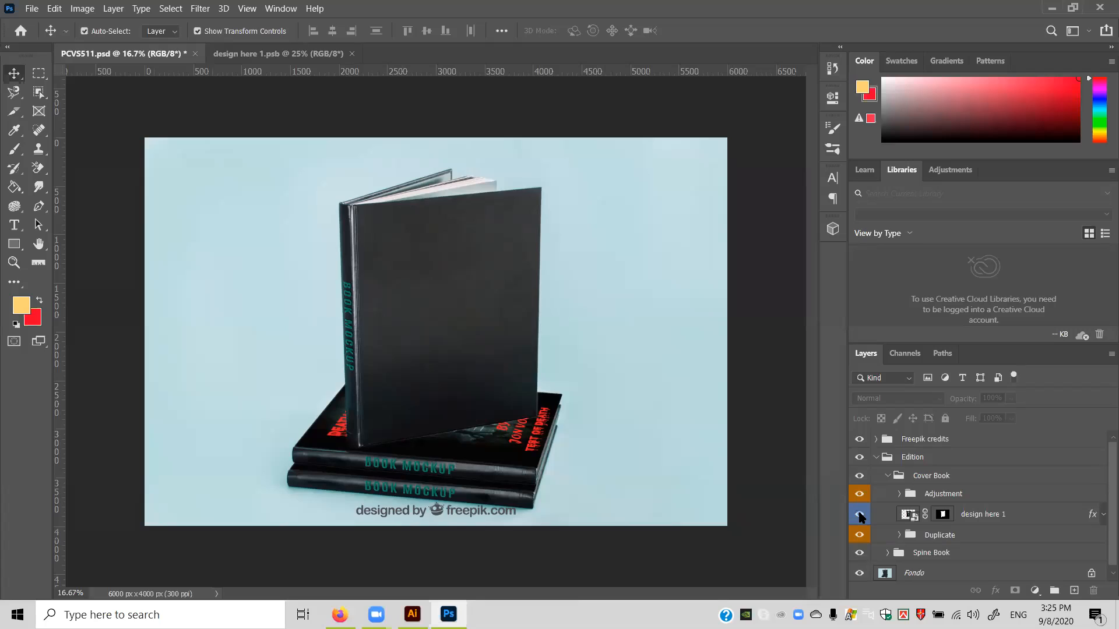
# Toggle the Cover Book group's visibility to check its effect on the mockup, leave it shown, and collapse the Cover Book and Edition groups.
pyautogui.click(859, 515)
pyautogui.click(859, 476)
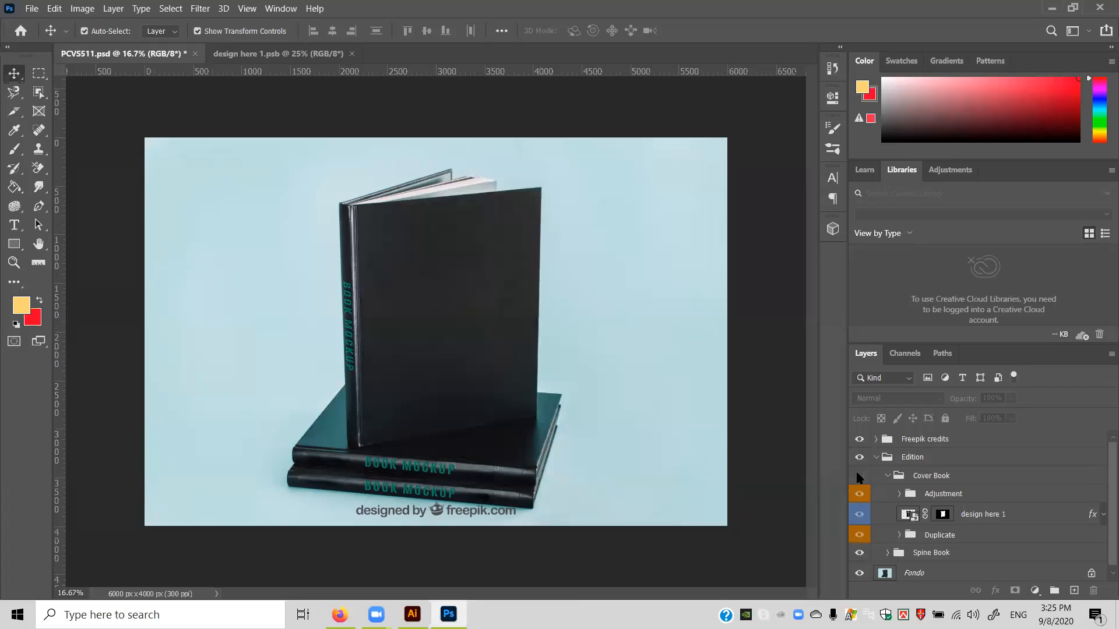
pyautogui.click(859, 476)
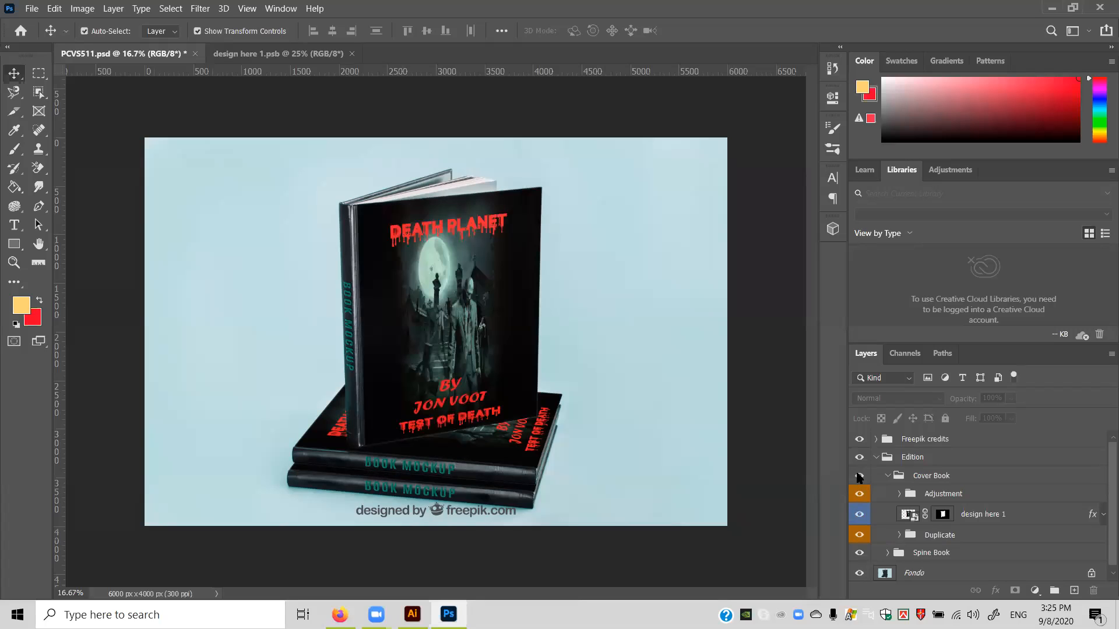
pyautogui.click(859, 477)
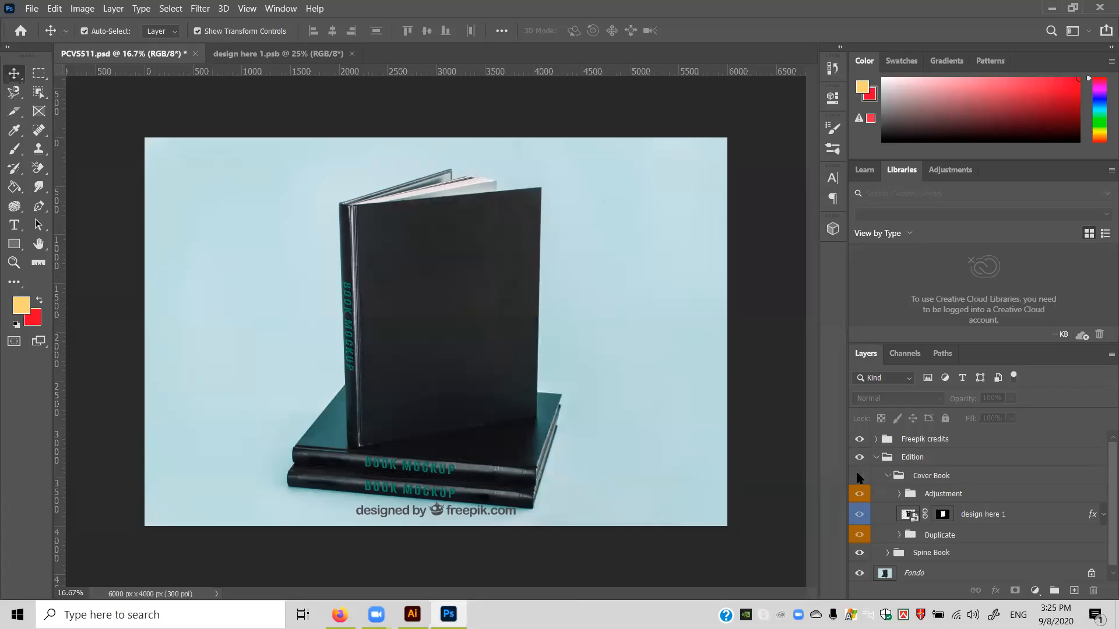
pyautogui.click(859, 477)
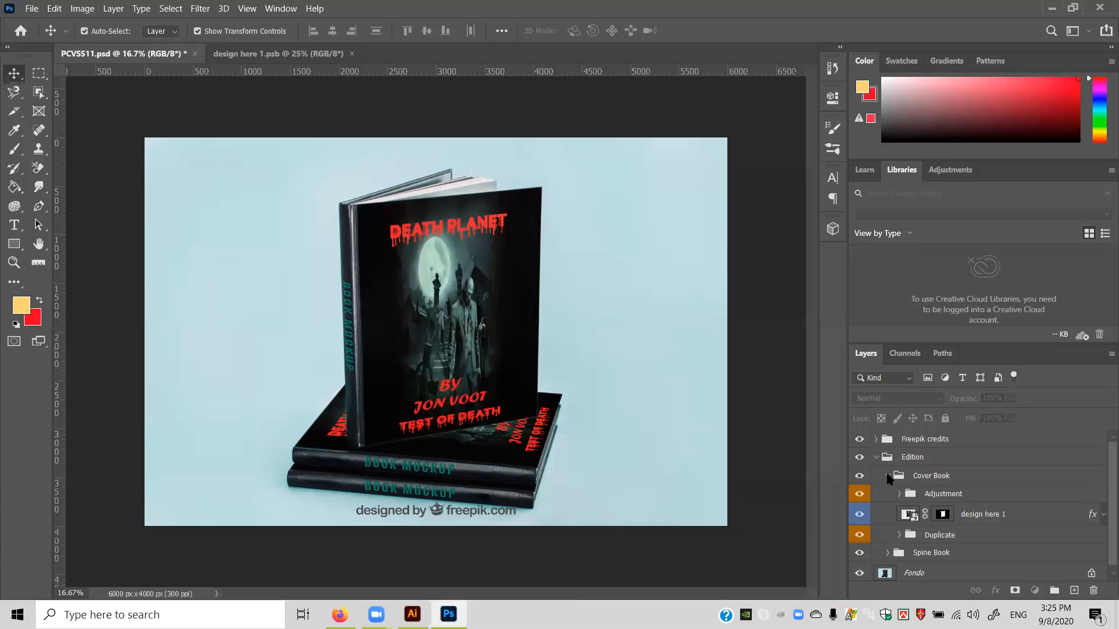
pyautogui.click(888, 475)
pyautogui.click(875, 458)
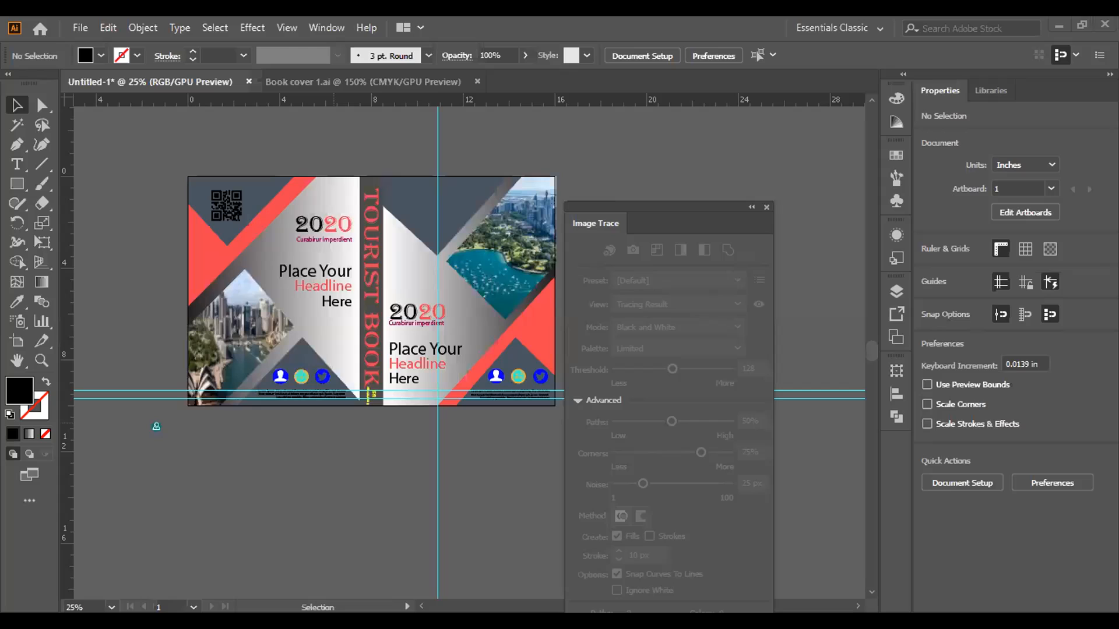
# In the tourist book cover, close Image Trace and fill the front cover's gradient background rectangle with solid white.
pyautogui.click(766, 207)
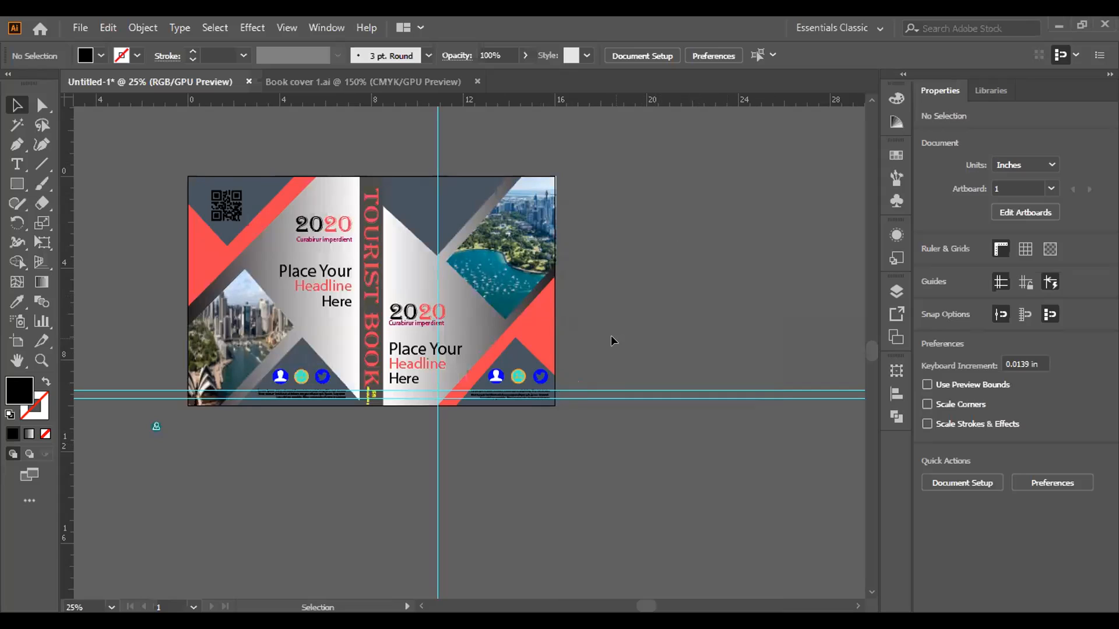
pyautogui.click(457, 317)
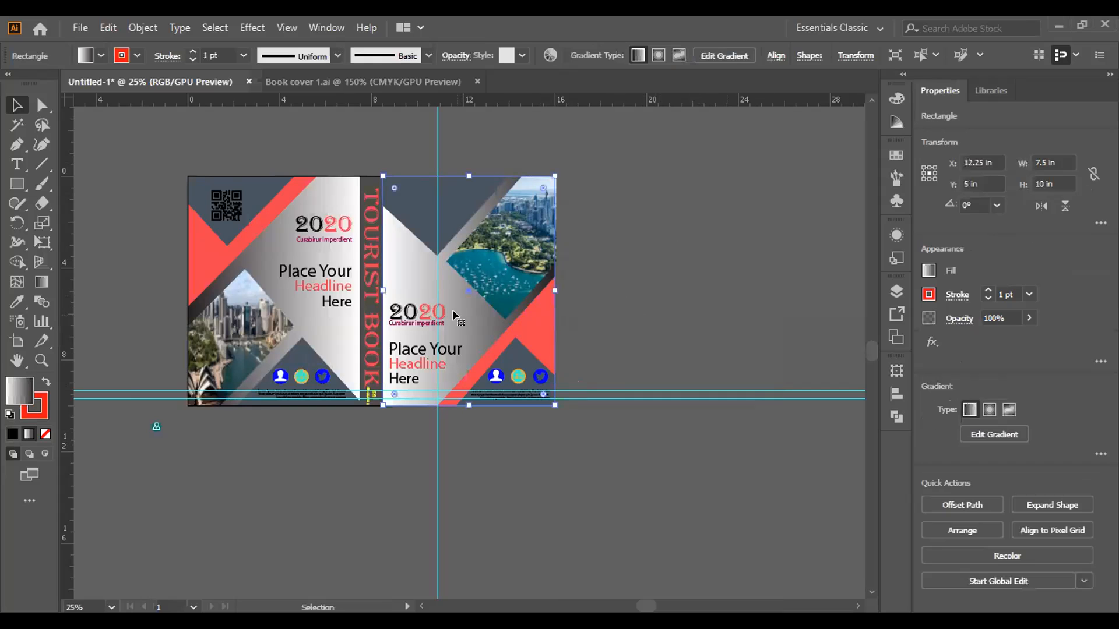
pyautogui.click(13, 432)
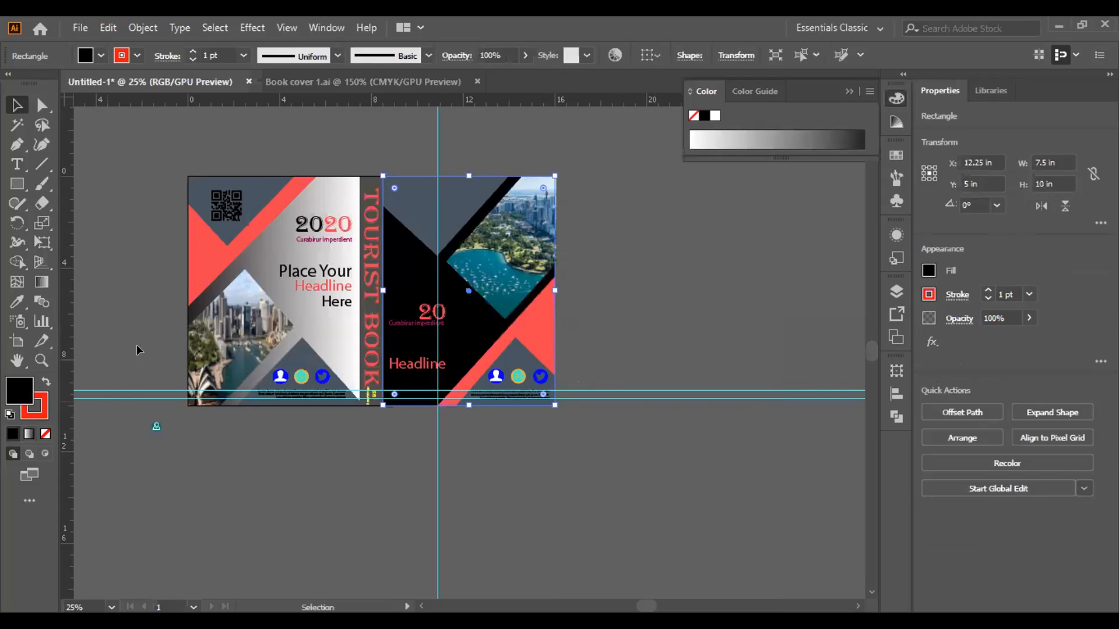
pyautogui.click(716, 116)
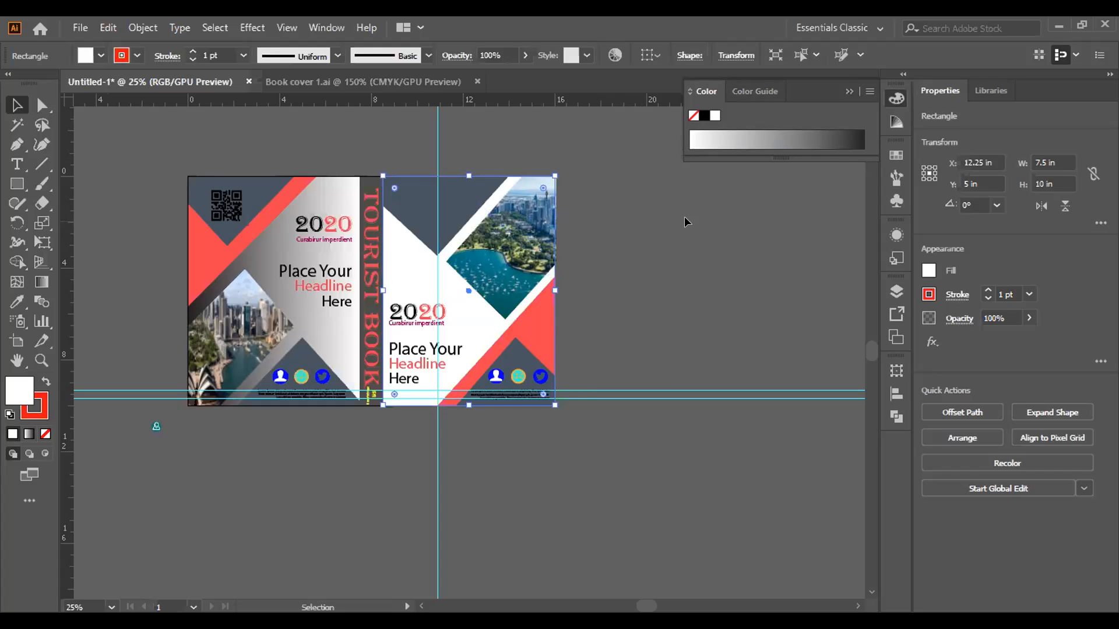
pyautogui.click(641, 231)
# Fill the back cover's gradient background rectangle with solid white and deselect it.
pyautogui.click(256, 265)
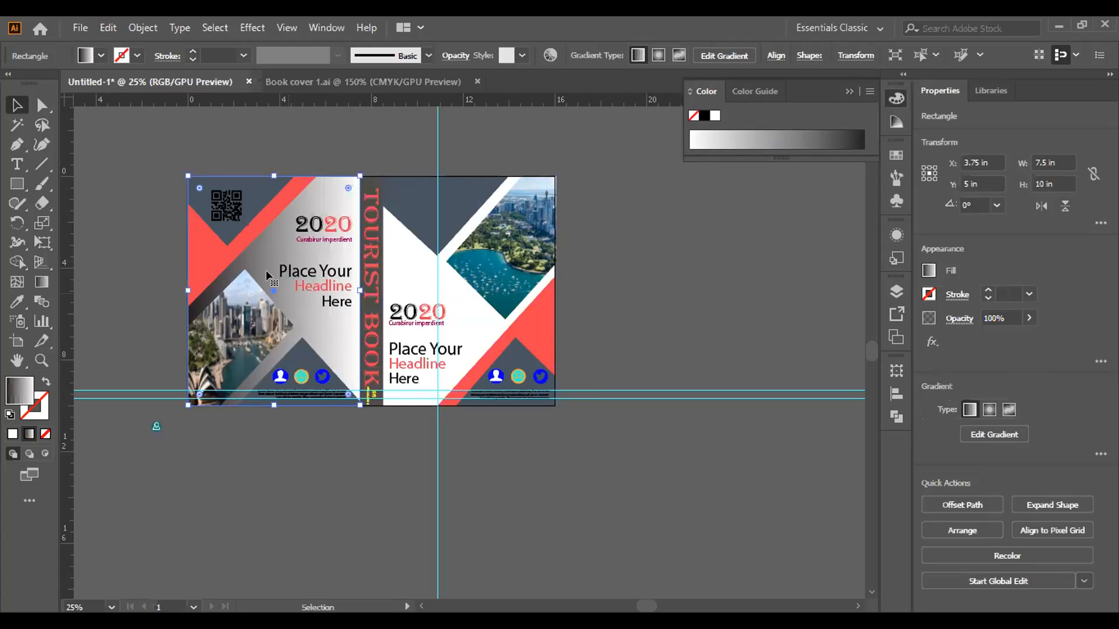
pyautogui.click(13, 434)
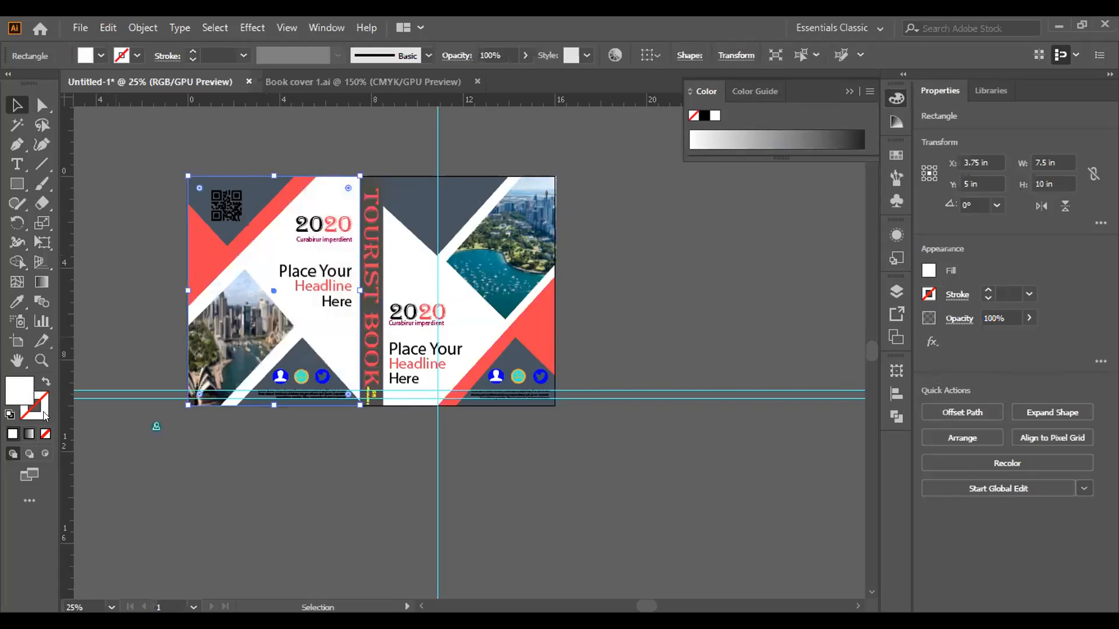
pyautogui.click(656, 251)
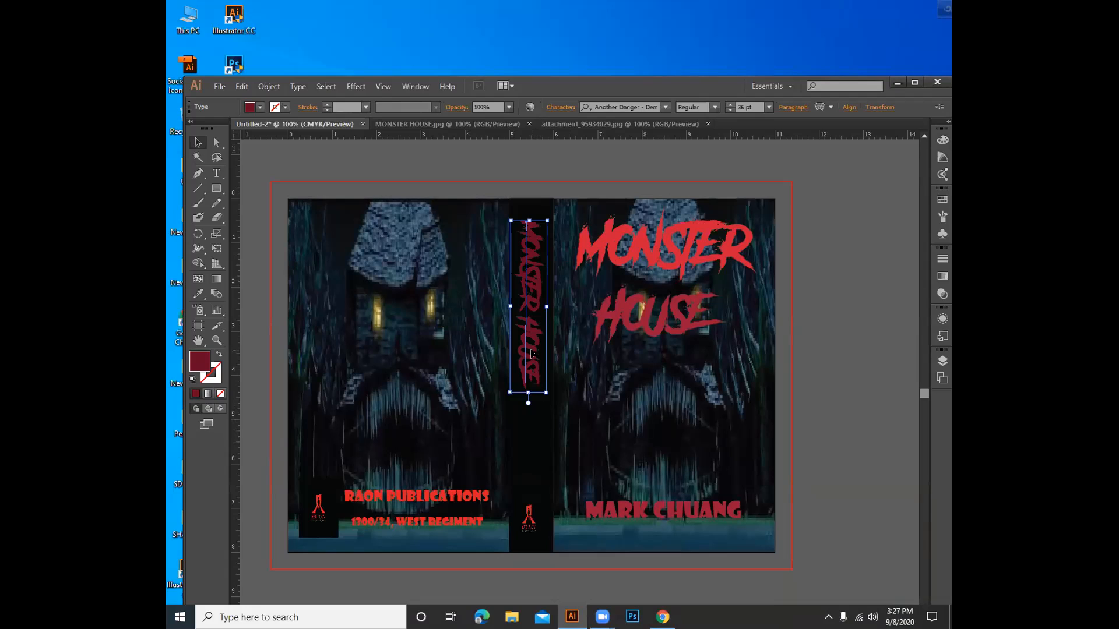
pyautogui.click(219, 173)
pyautogui.click(524, 240)
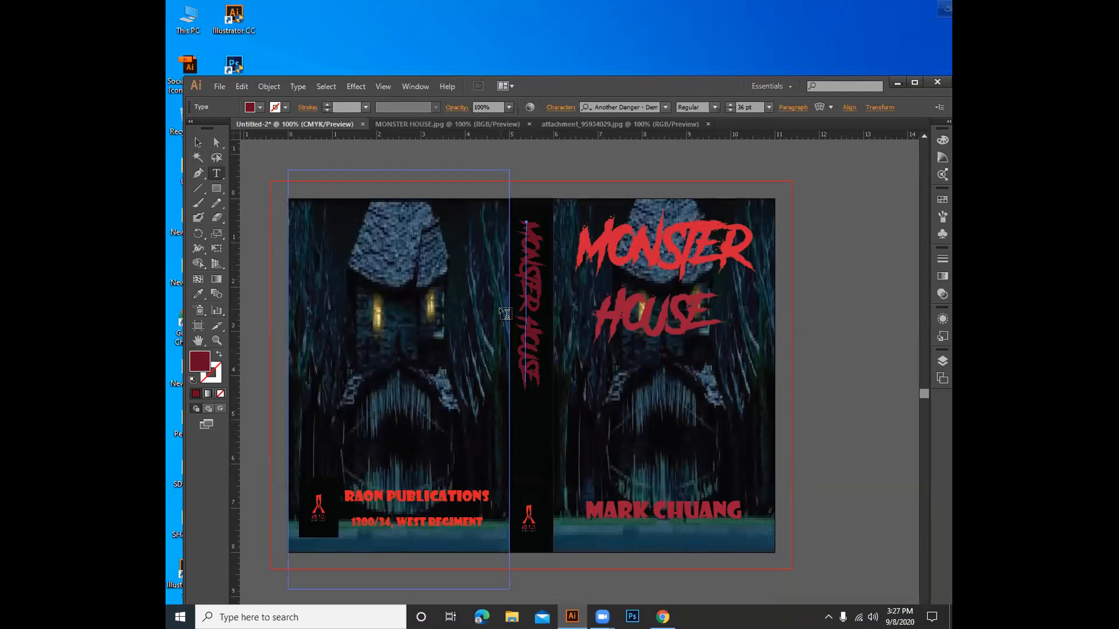
pyautogui.click(200, 144)
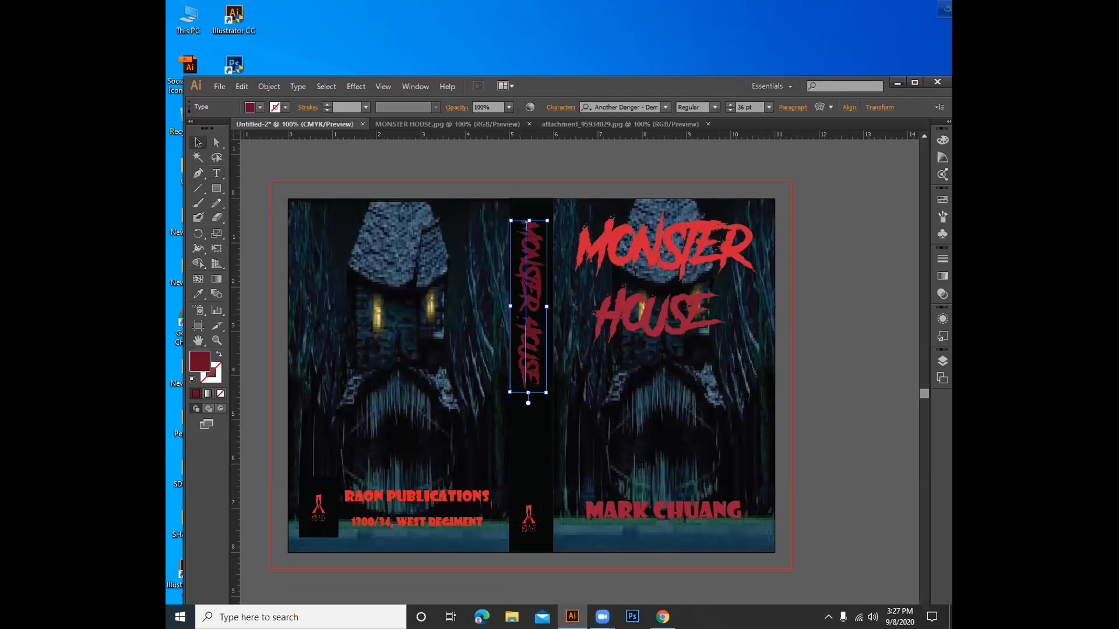
# Open the Character settings for the MONSTER HOUSE spine title and show all of their options.
pyautogui.hotkey('ctrl', 't')
pyautogui.click(519, 316)
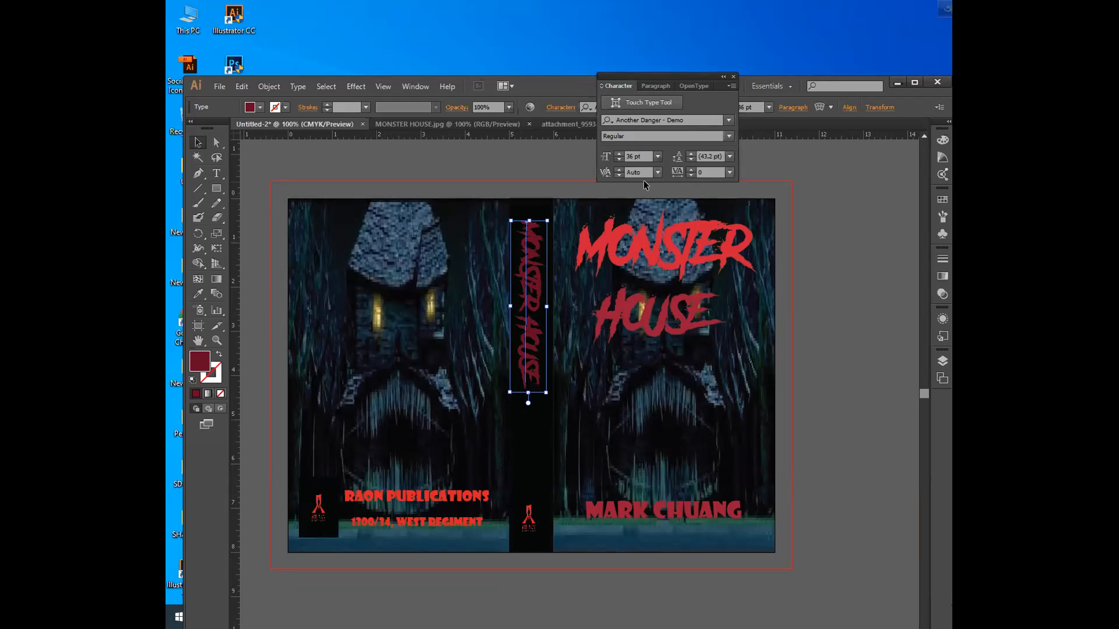
pyautogui.click(731, 86)
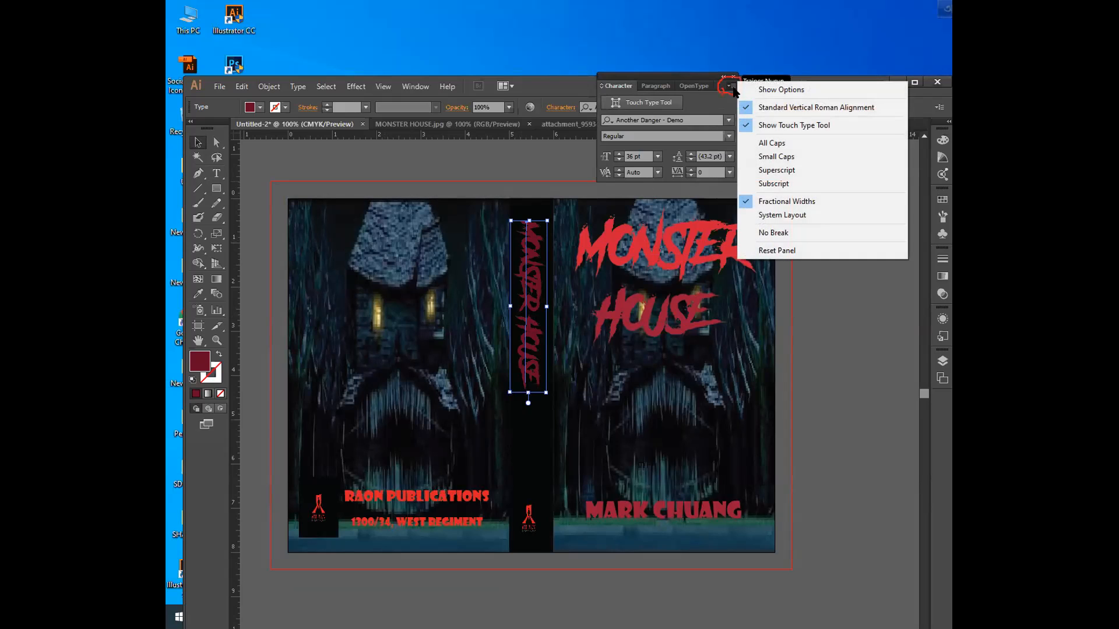
pyautogui.click(757, 89)
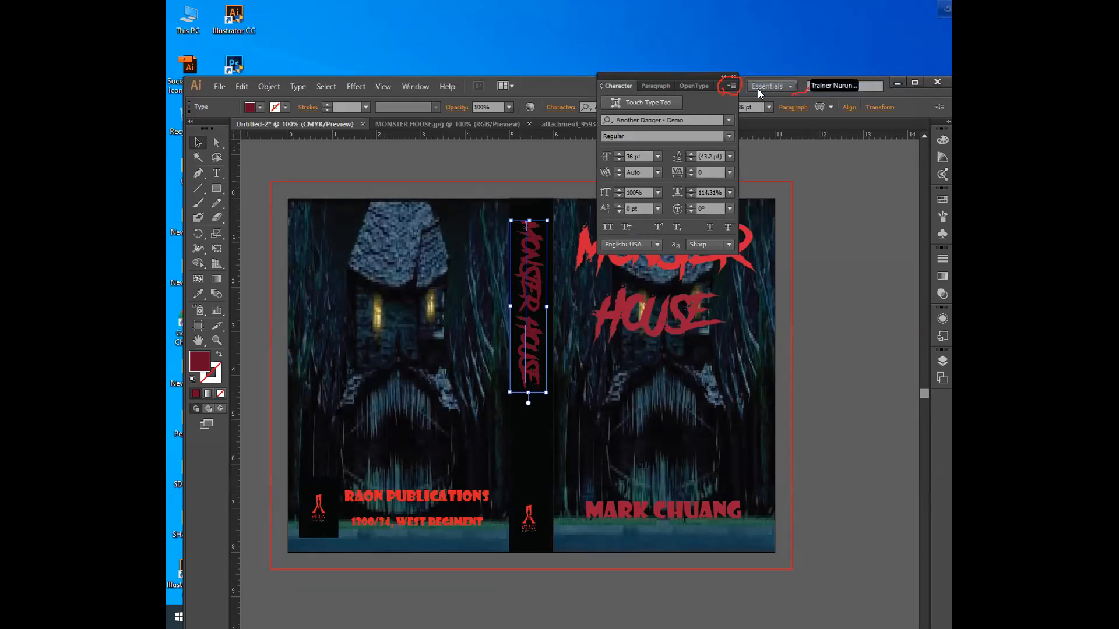
# Stretch the MONSTER HOUSE spine title to a horizontal scale of 174%, deselect it, and close the Character settings.
pyautogui.click(690, 190)
pyautogui.click(690, 190)
pyautogui.click(691, 190)
pyautogui.click(691, 190)
pyautogui.click(691, 190)
pyautogui.click(690, 190)
pyautogui.click(691, 190)
pyautogui.click(690, 190)
pyautogui.click(691, 190)
pyautogui.click(690, 190)
pyautogui.click(691, 190)
pyautogui.click(690, 190)
pyautogui.click(690, 190)
pyautogui.click(690, 190)
pyautogui.click(690, 190)
pyautogui.click(690, 190)
pyautogui.click(690, 190)
pyautogui.click(690, 190)
pyautogui.click(691, 190)
pyautogui.click(691, 190)
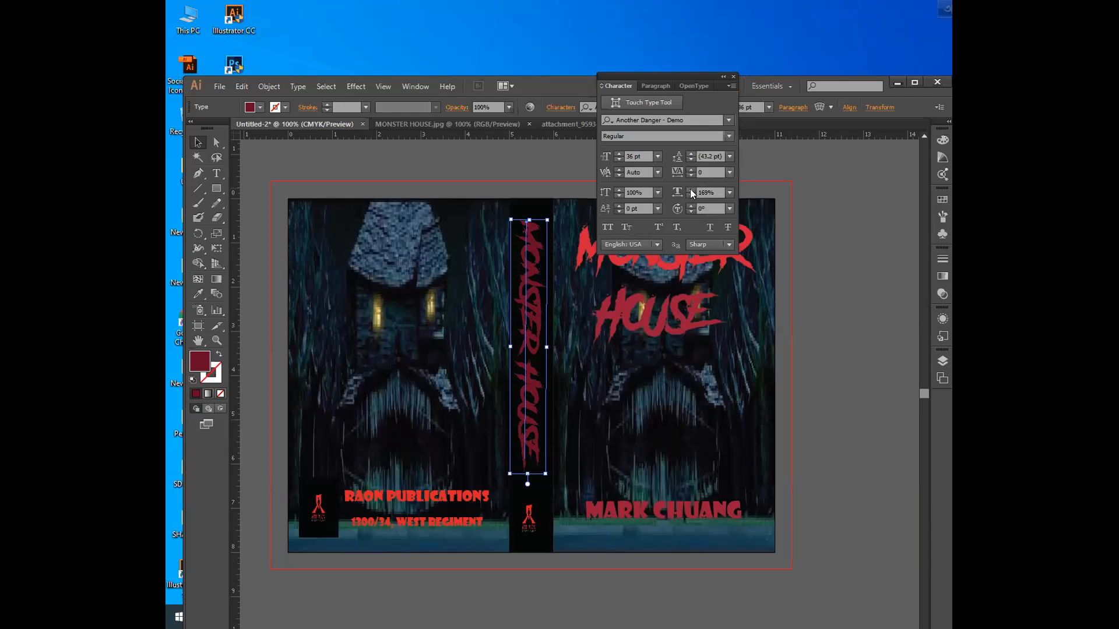
pyautogui.click(691, 190)
pyautogui.click(691, 190)
pyautogui.click(691, 190)
pyautogui.click(691, 190)
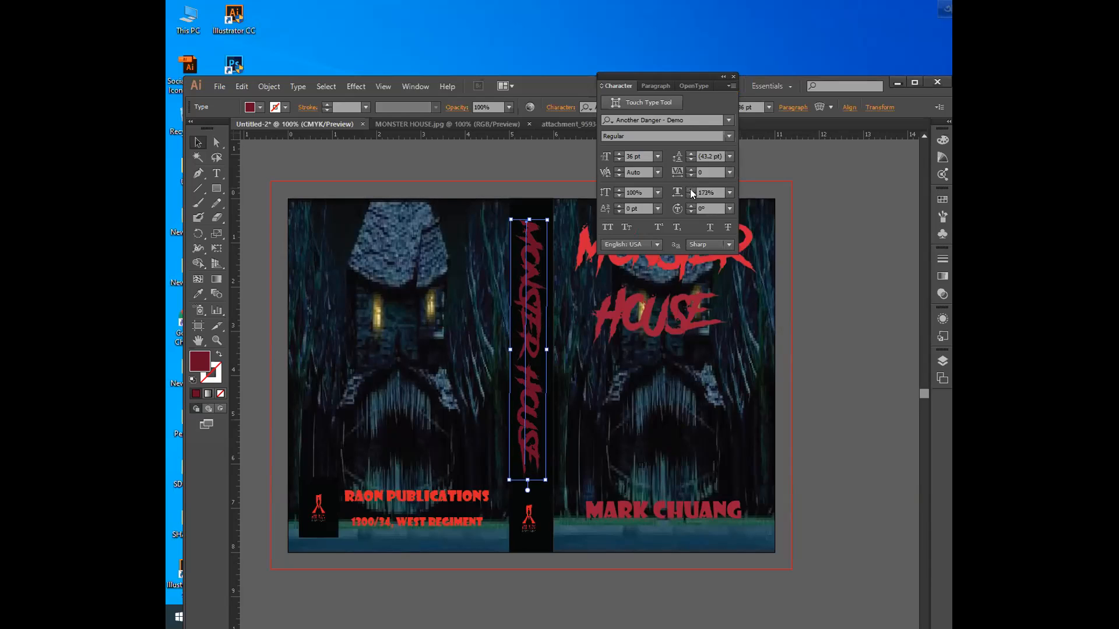
pyautogui.click(691, 190)
pyautogui.click(731, 85)
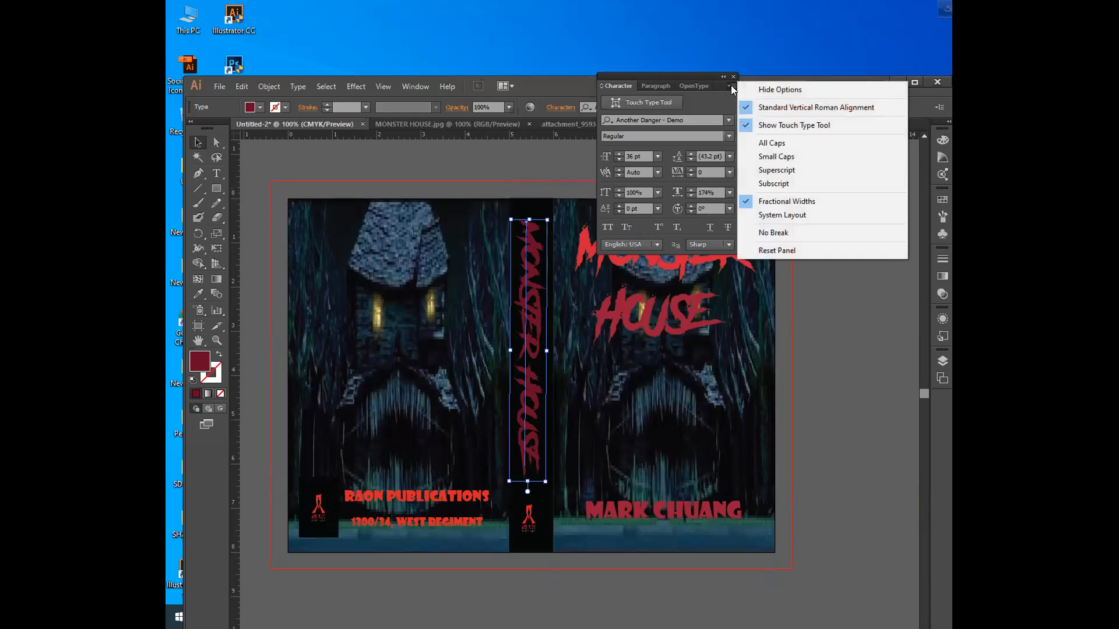
pyautogui.click(862, 291)
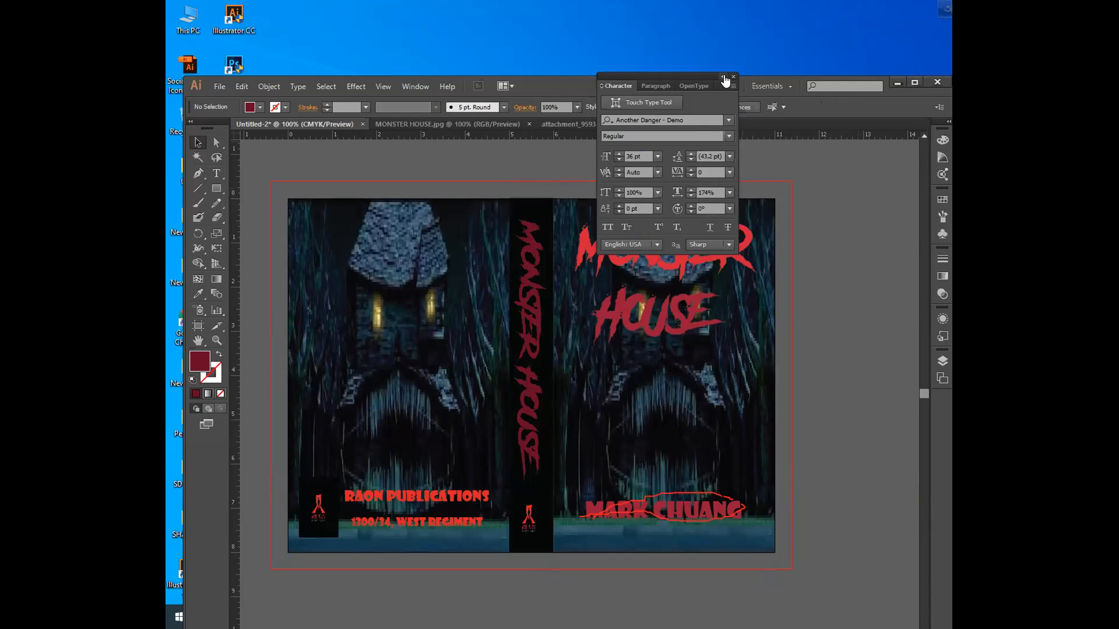
pyautogui.click(733, 76)
# Change the author name on the Monster House front cover to the Perpetua font and move it slightly down.
pyautogui.click(682, 514)
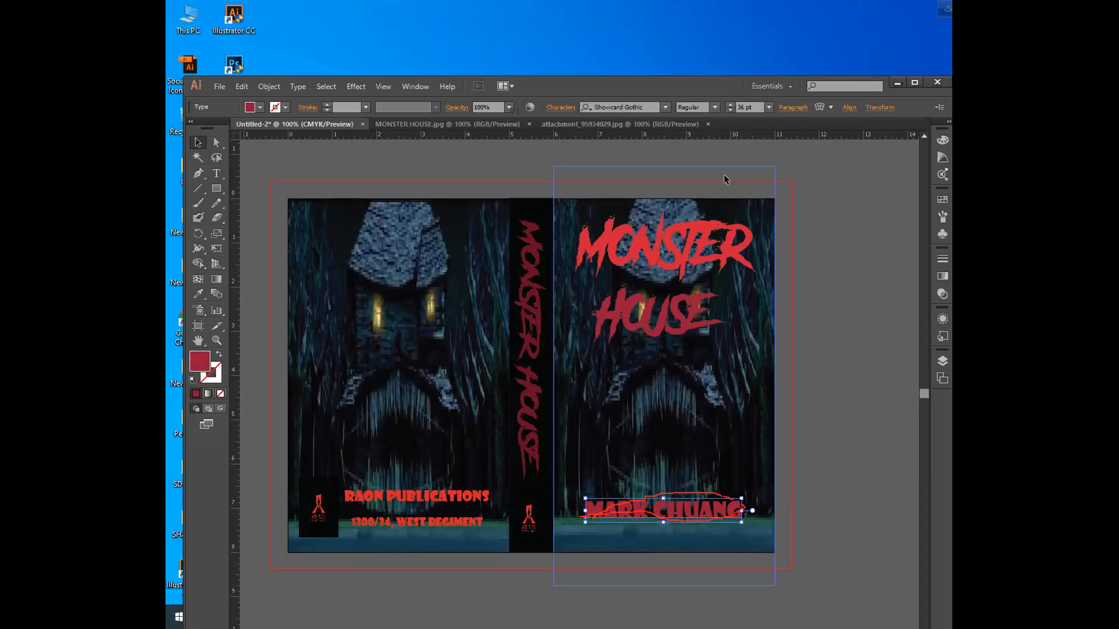
pyautogui.click(661, 109)
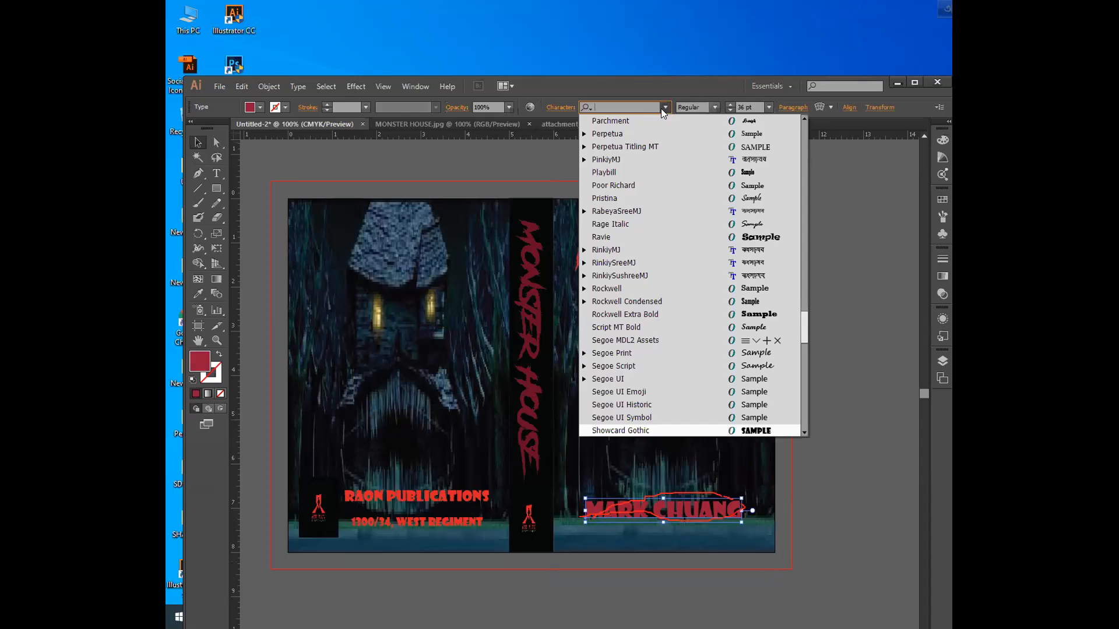
pyautogui.click(635, 132)
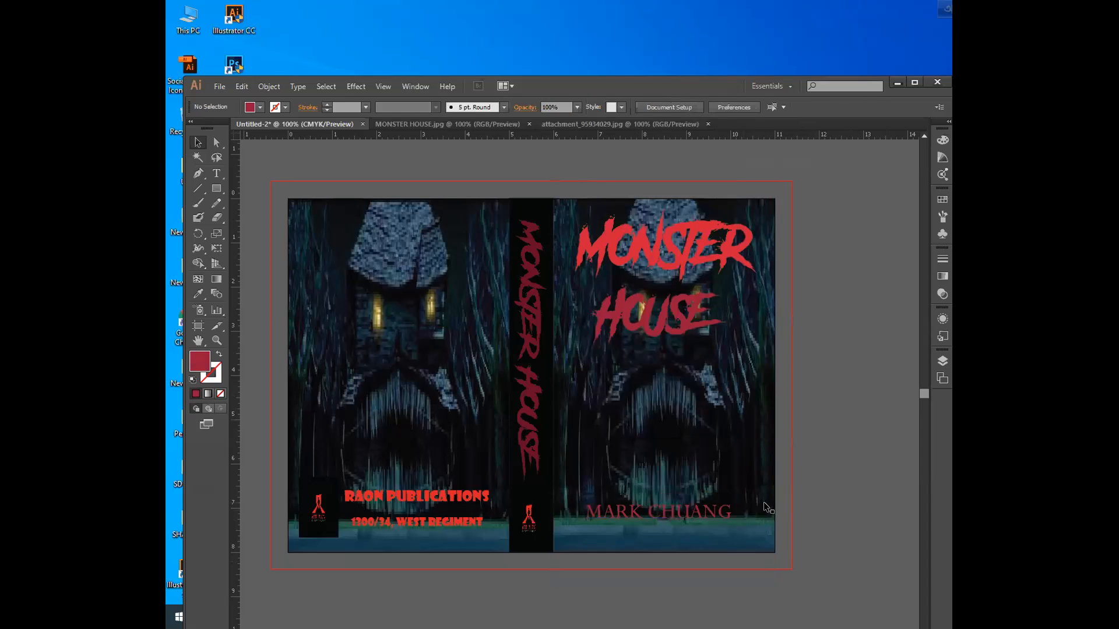
pyautogui.moveTo(688, 513); pyautogui.dragTo(689, 522)
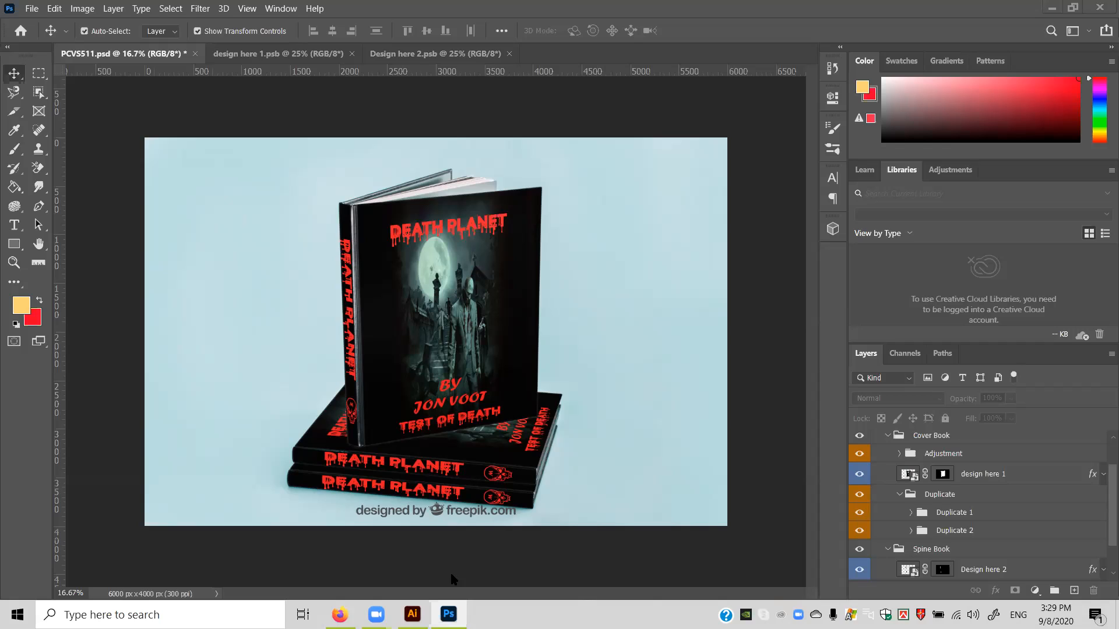
# Switch from the Photoshop mockup to Illustrator and group all the artwork of the Death Planet book cover.
pyautogui.click(1051, 8)
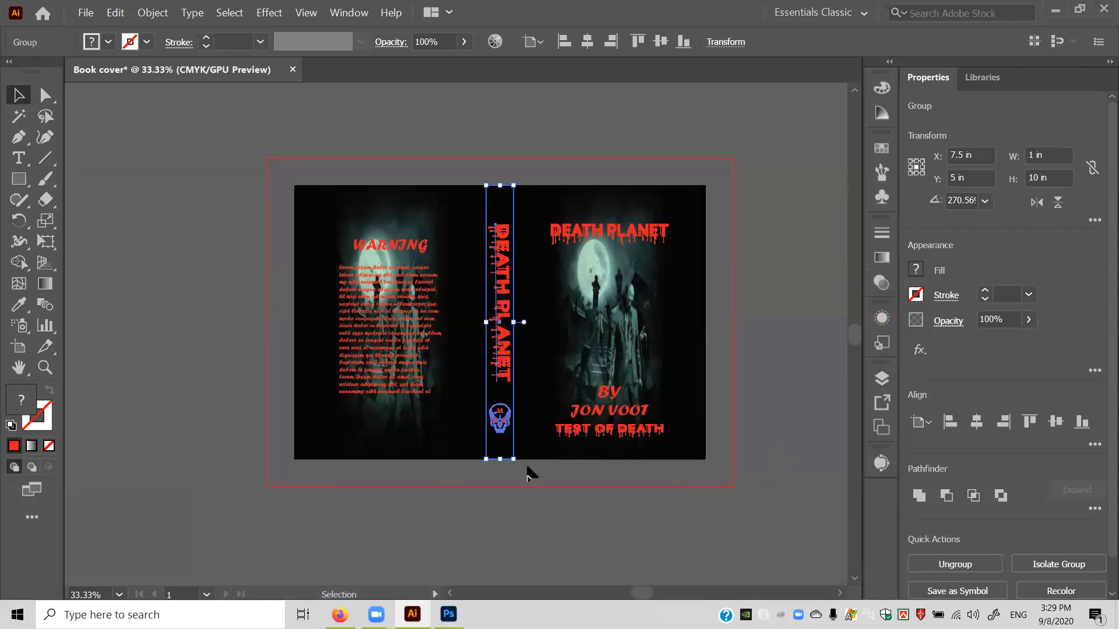
pyautogui.click(527, 468)
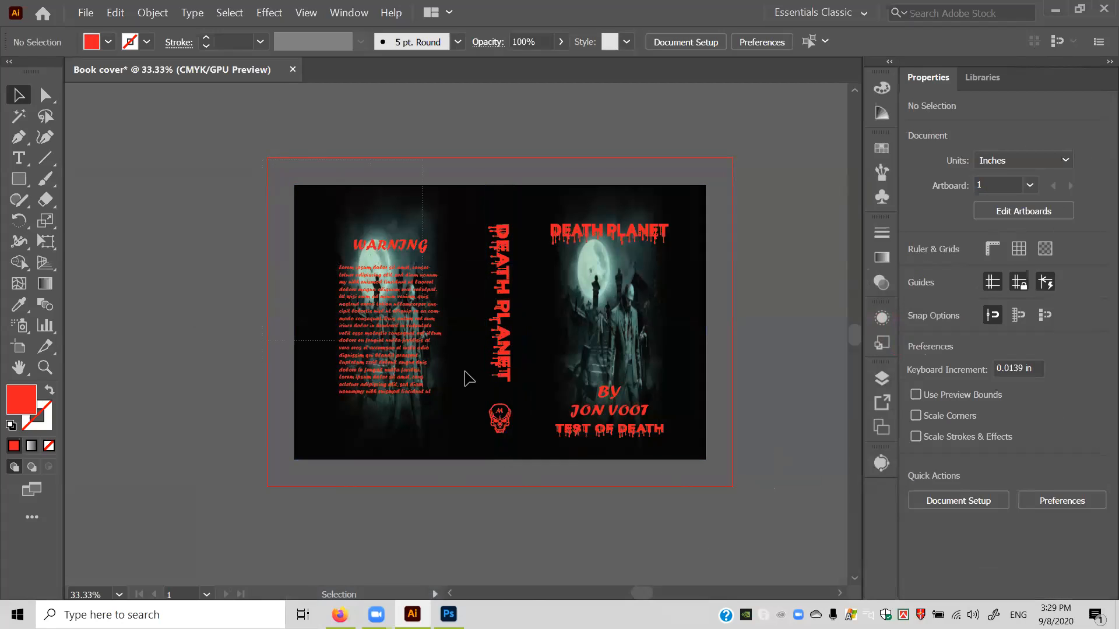
pyautogui.rightClick(711, 320)
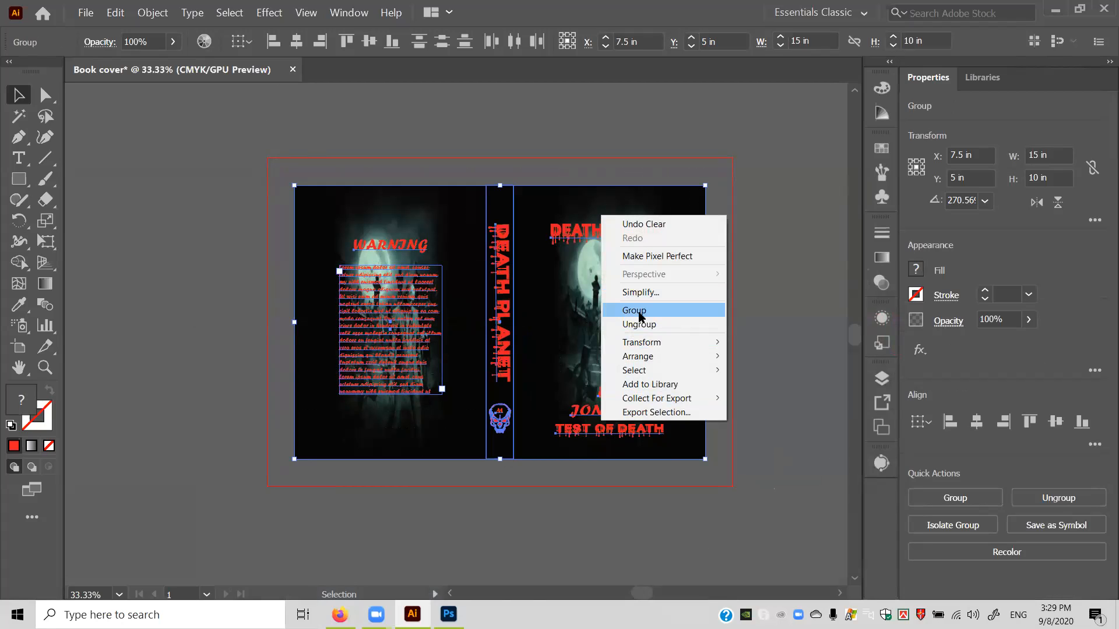
pyautogui.click(640, 316)
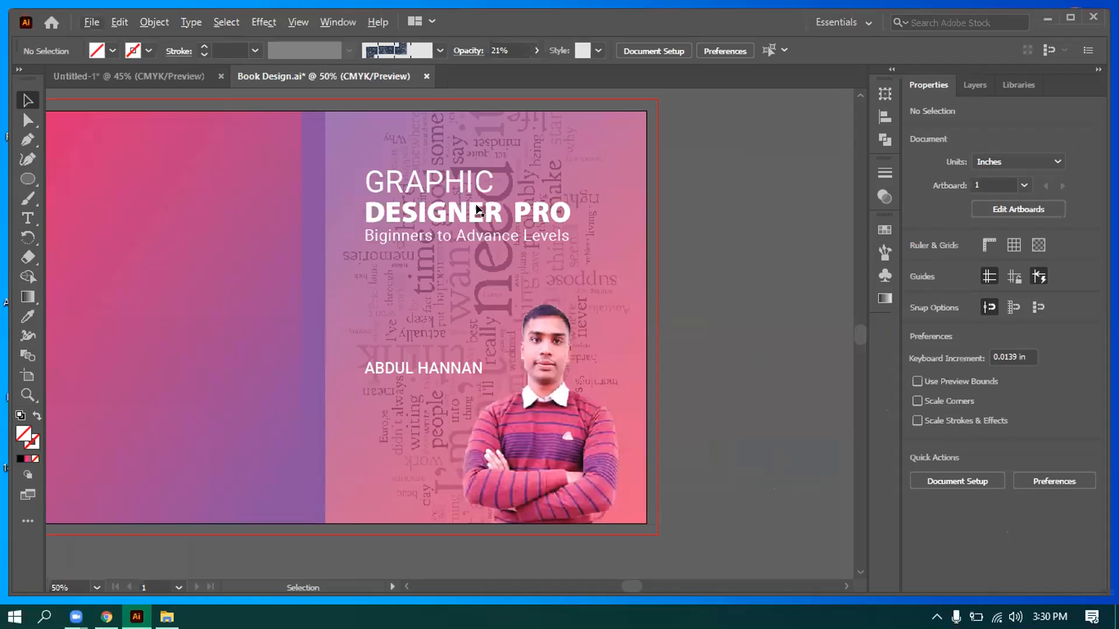
# In the Book Design cover, fill the DESIGNER PRO title line with black (C=0 M=0 Y=0 K=100).
pyautogui.scroll(-1, 649, 288)
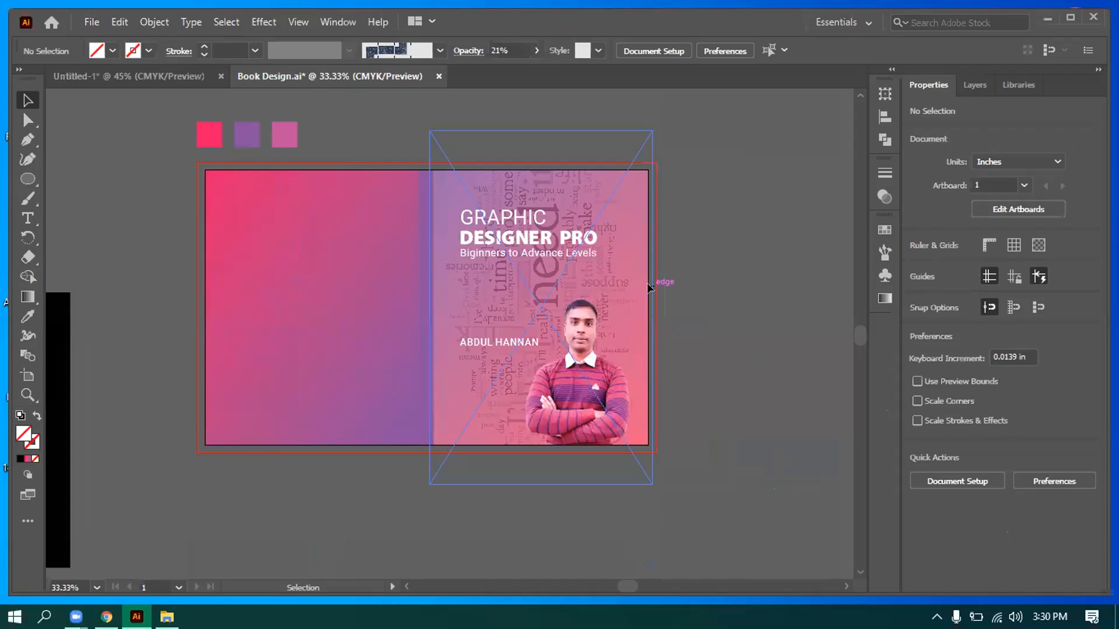
pyautogui.hscroll(2, 632, 289)
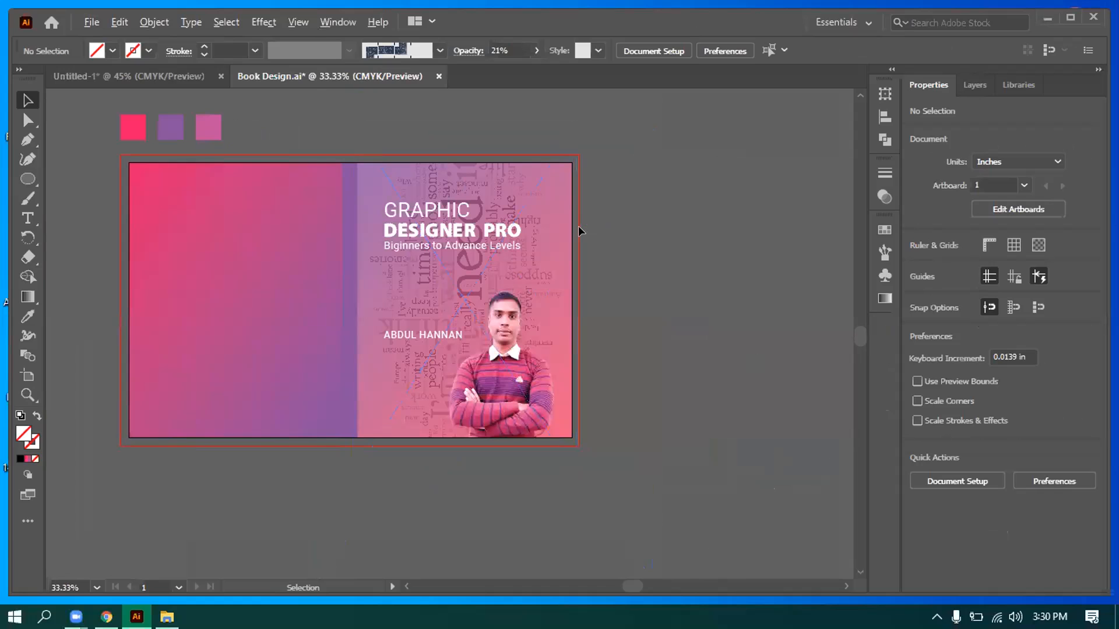
pyautogui.scroll(1, 499, 216)
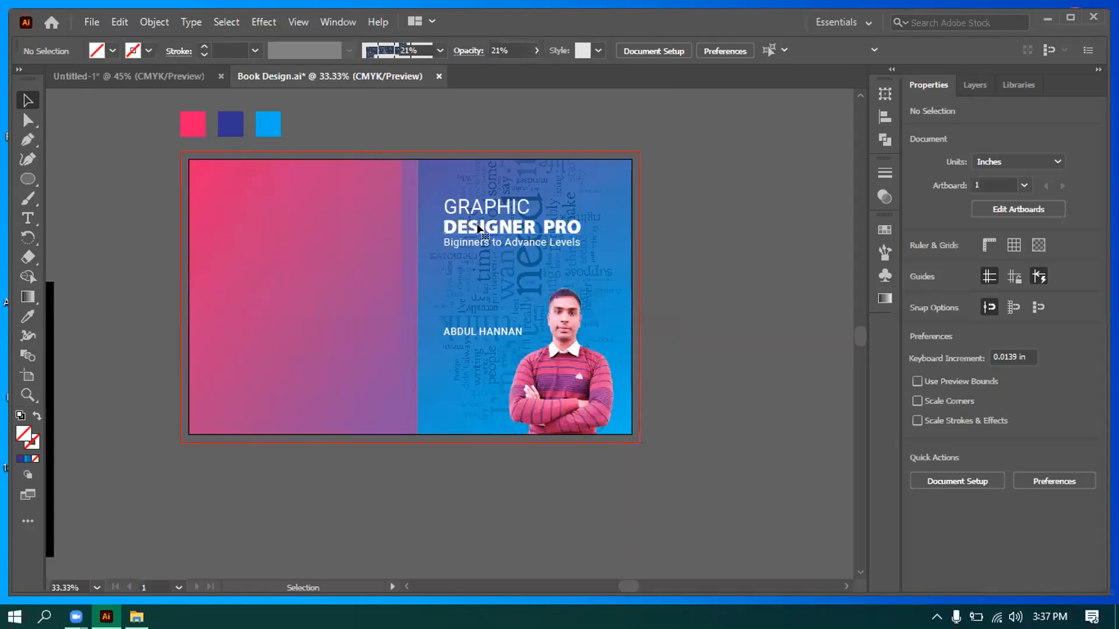
pyautogui.click(484, 233)
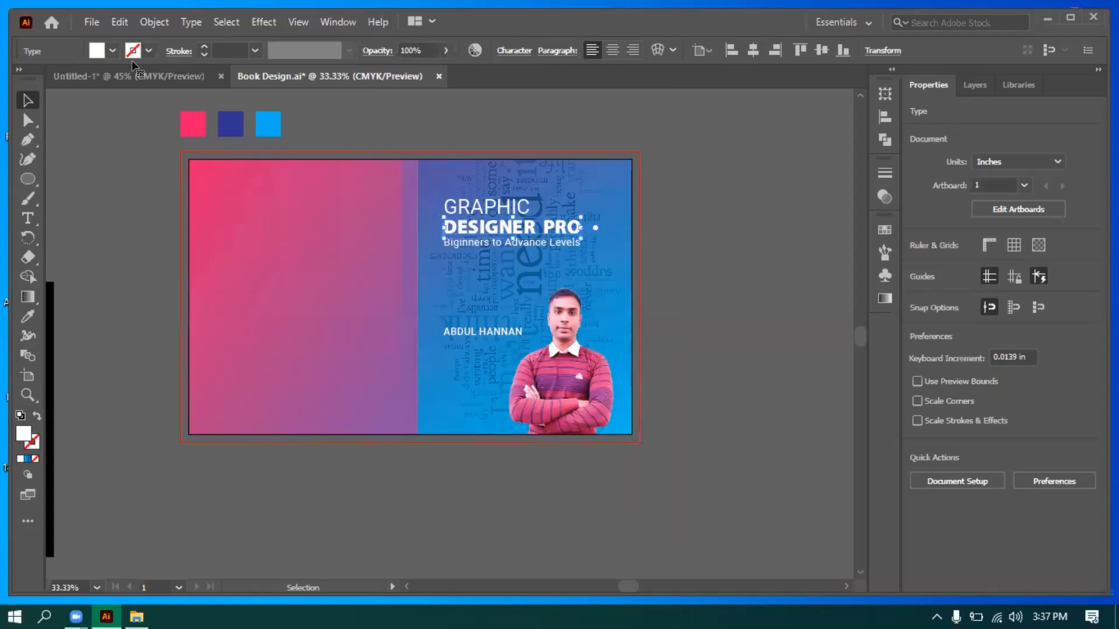
pyautogui.click(112, 50)
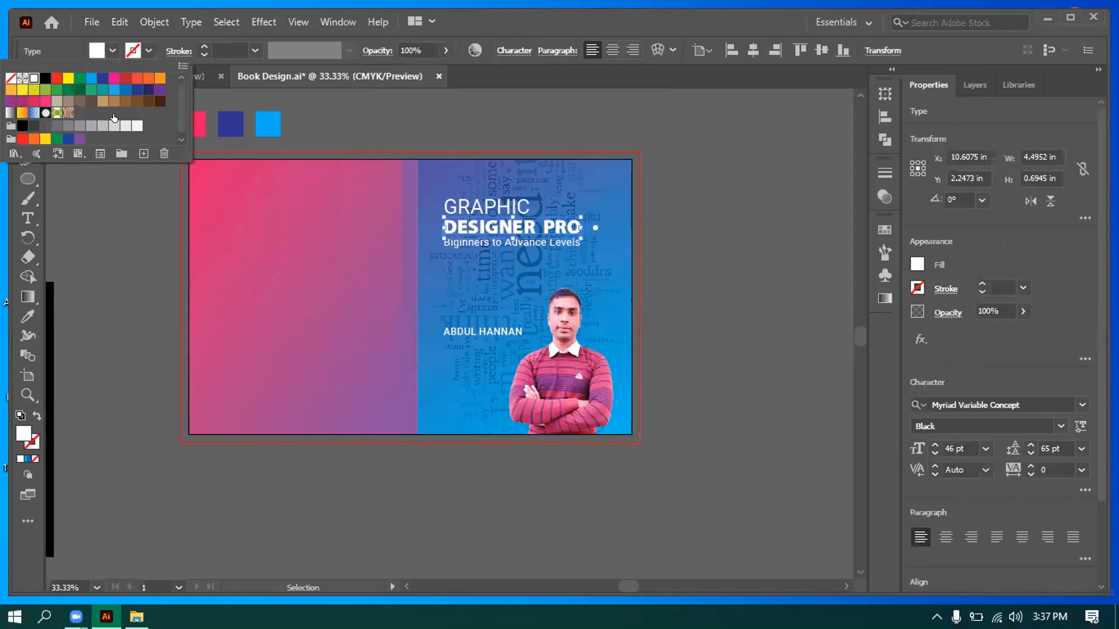
pyautogui.click(21, 127)
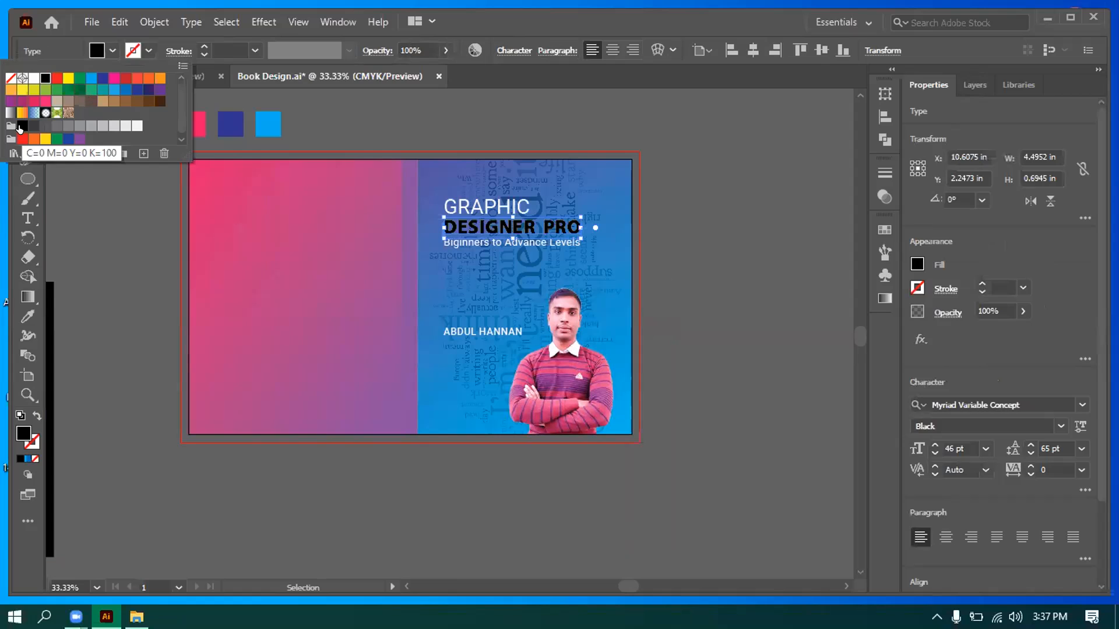
# Try the dark grey swatch on the DESIGNER PRO title line, return it to black, and deselect it.
pyautogui.click(45, 126)
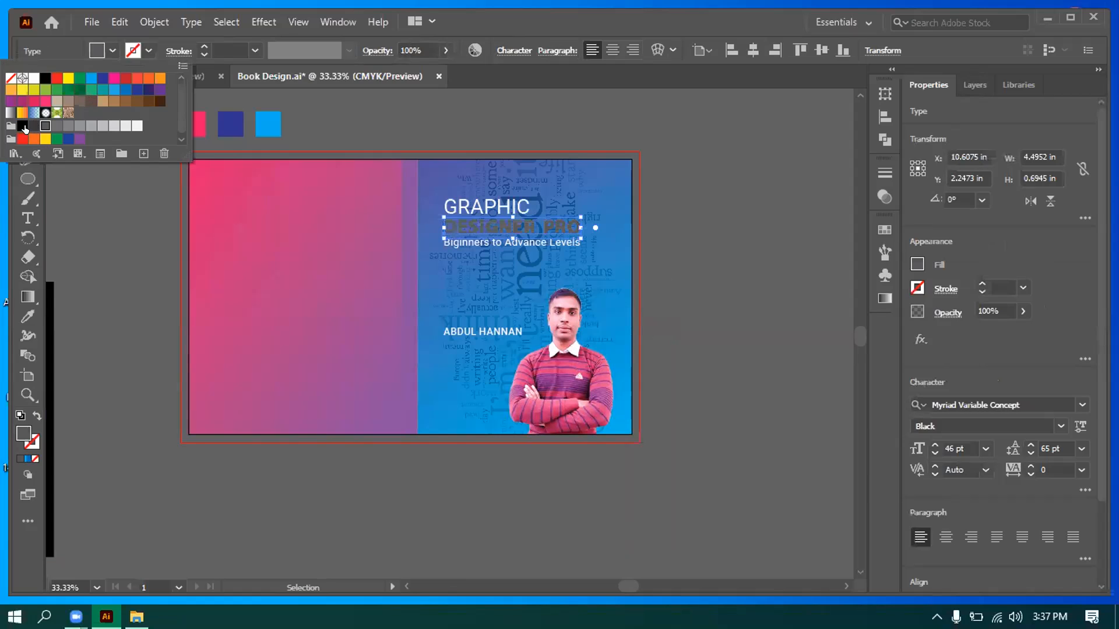
pyautogui.click(23, 127)
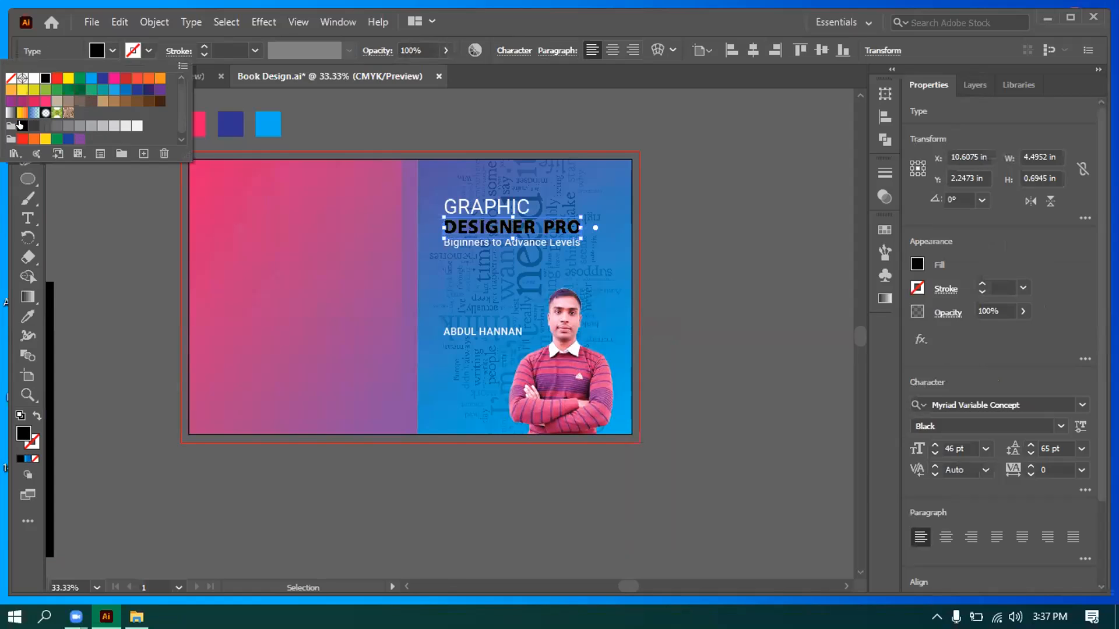
pyautogui.click(639, 126)
pyautogui.click(682, 283)
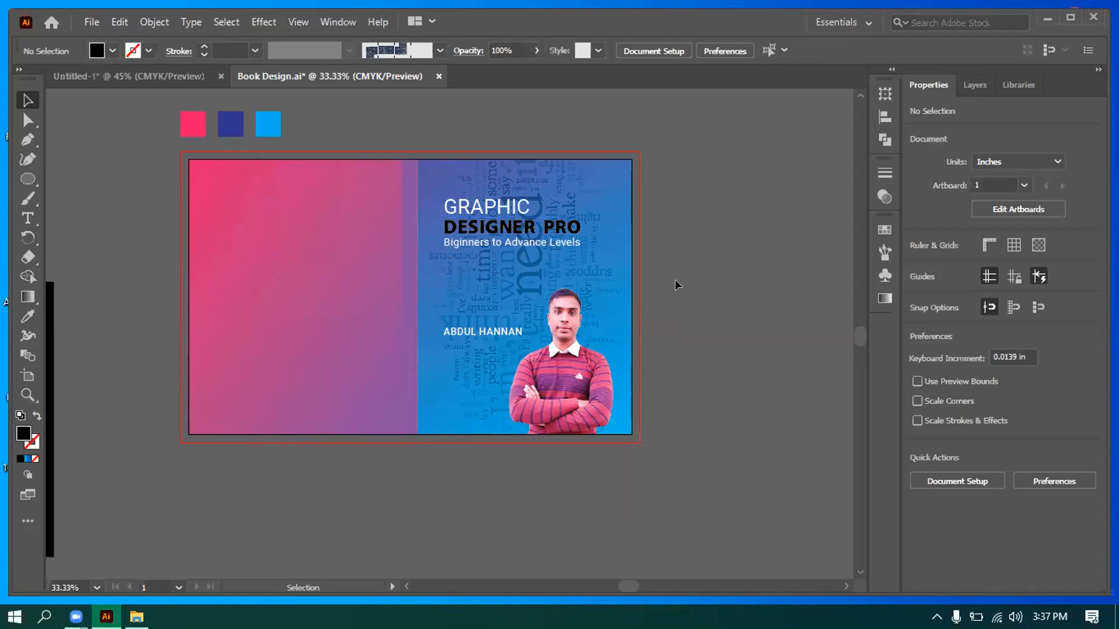
pyautogui.scroll(1, 655, 271)
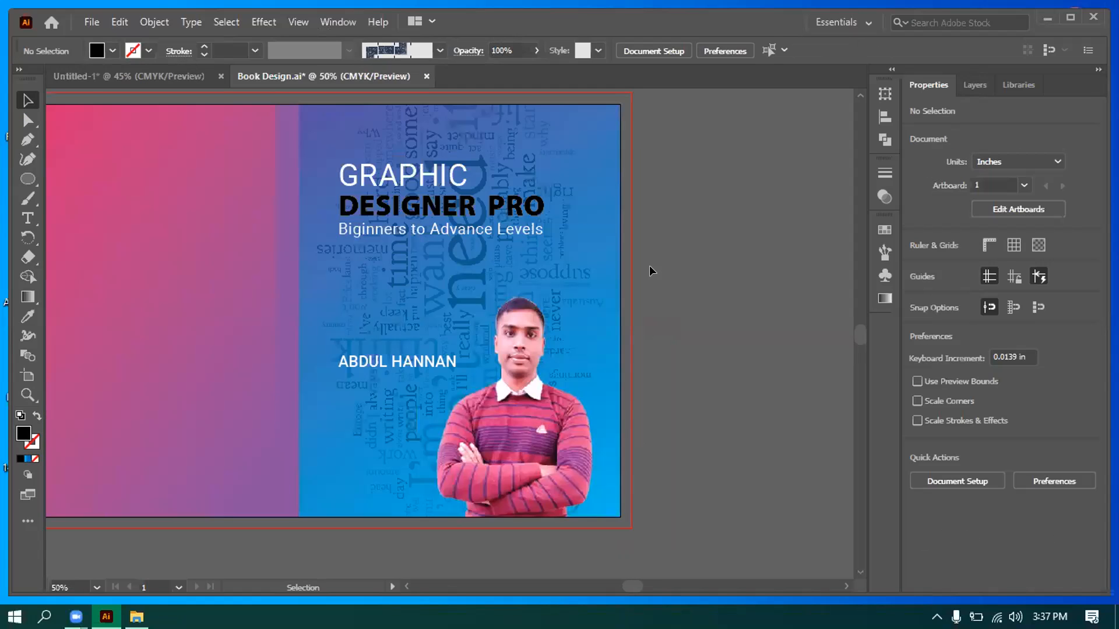
pyautogui.scroll(1, 651, 271)
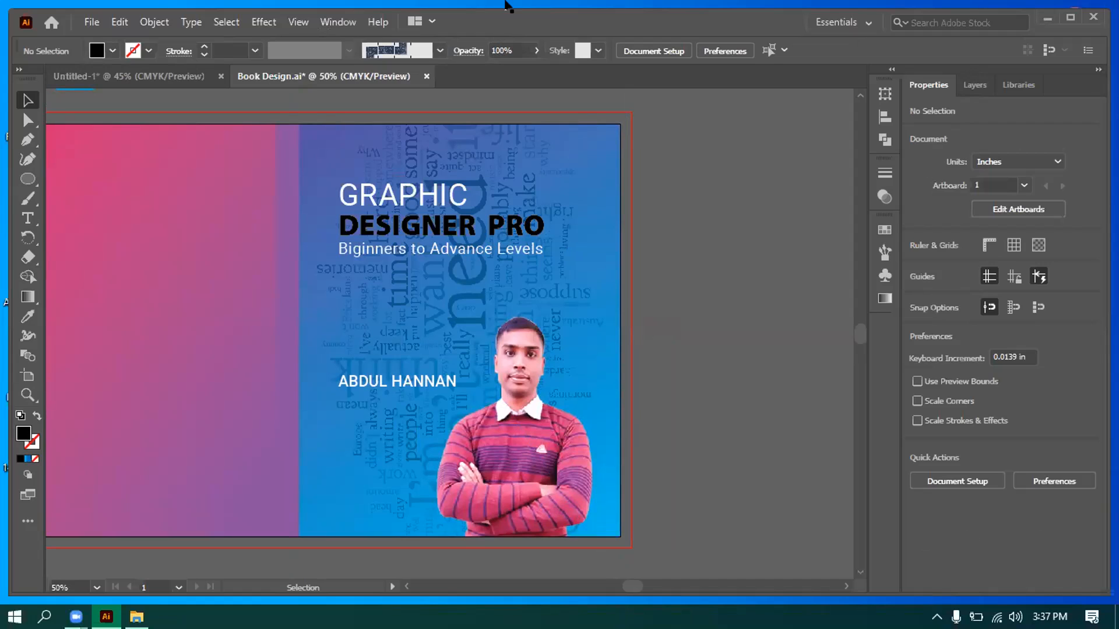
# Try filling the GRAPHIC title line with black.
pyautogui.click(402, 203)
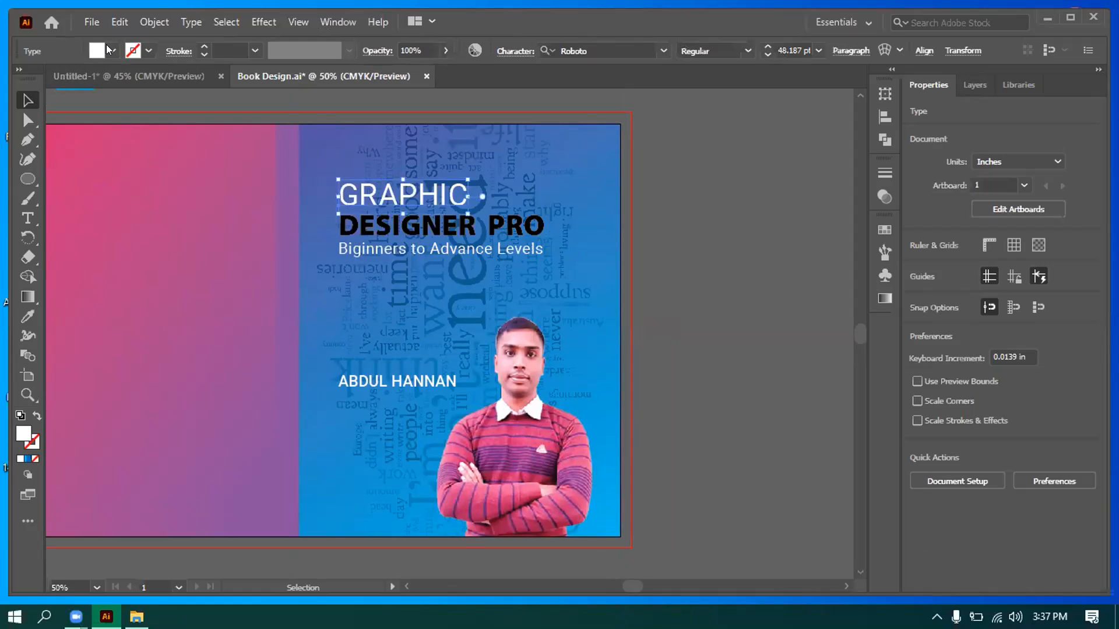
pyautogui.click(111, 51)
pyautogui.click(21, 126)
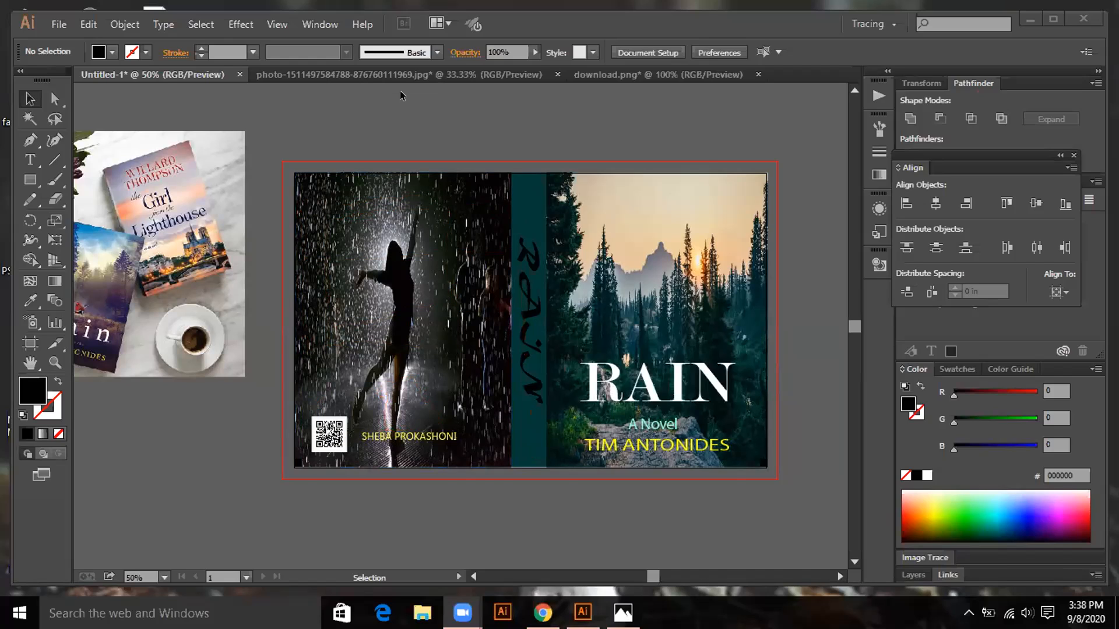
pyautogui.click(399, 111)
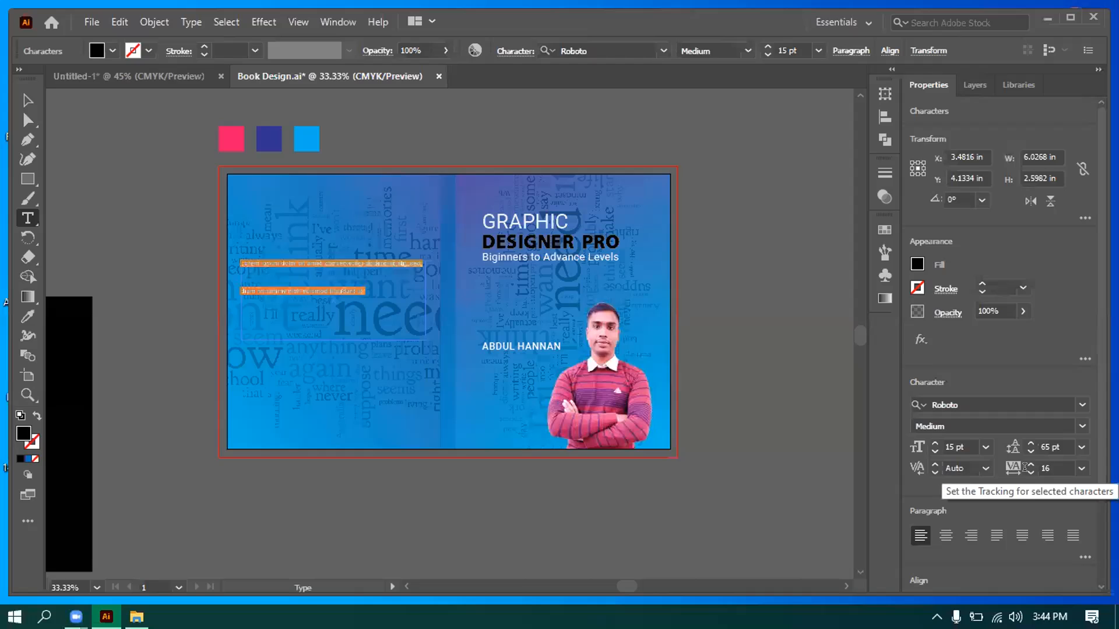
# Set the tracking of the selected placeholder text on the back cover to 0.
pyautogui.click(1049, 468)
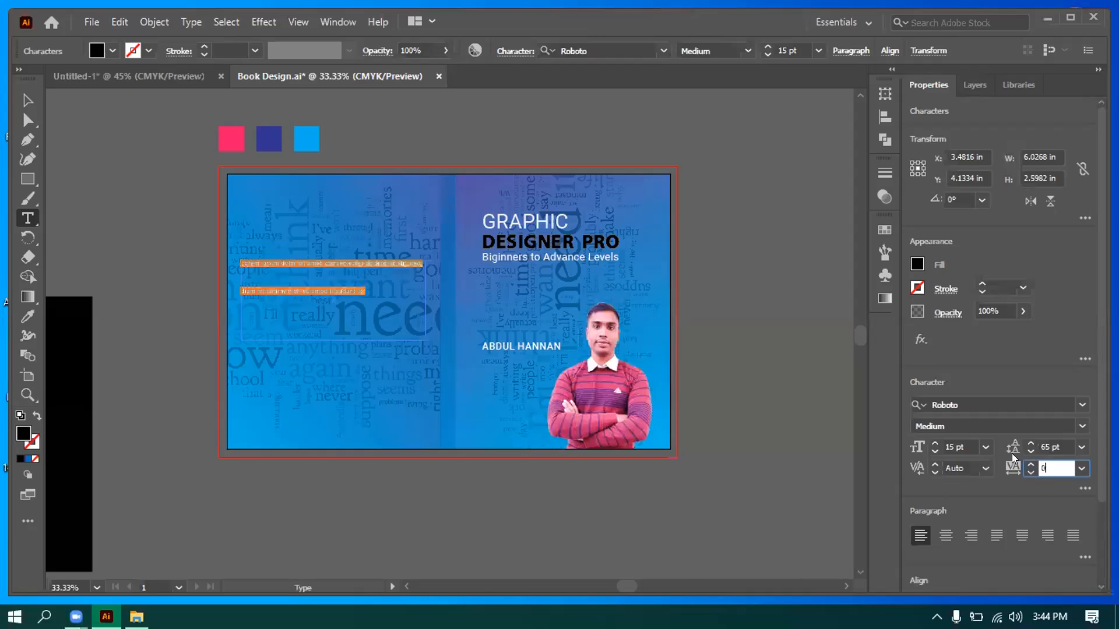
pyautogui.write('0')
pyautogui.press('Return')
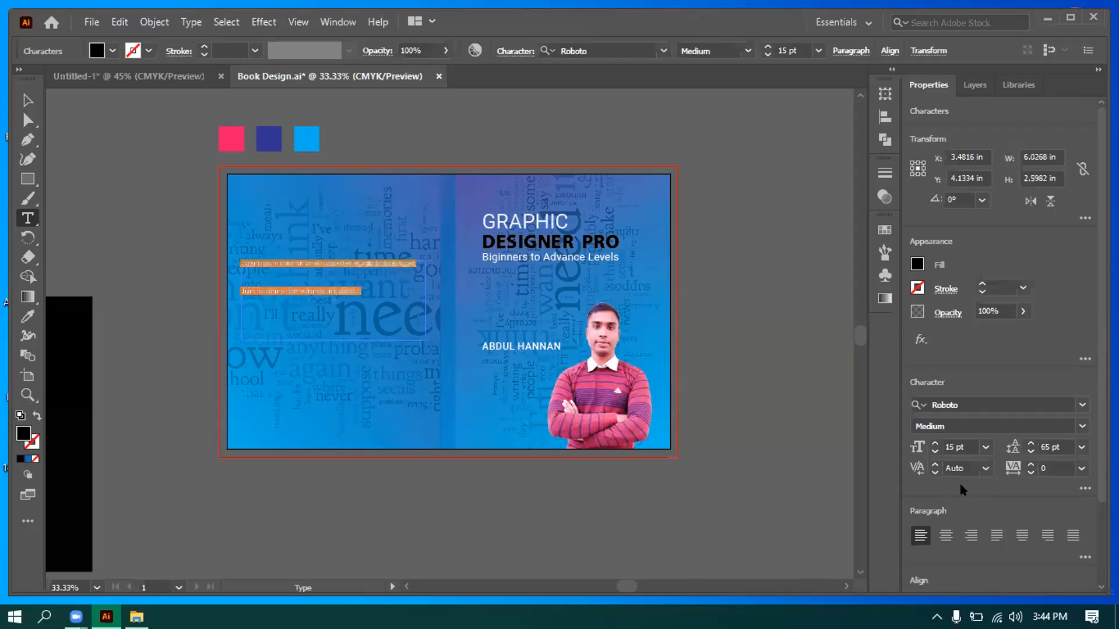
# Increase the font size of the back cover's placeholder text to 29 pt.
pyautogui.click(935, 444)
pyautogui.click(935, 444)
pyautogui.click(935, 444)
pyautogui.click(935, 444)
pyautogui.click(935, 444)
pyautogui.click(935, 444)
pyautogui.click(935, 444)
pyautogui.click(935, 444)
pyautogui.click(935, 444)
pyautogui.click(935, 444)
pyautogui.click(935, 444)
pyautogui.click(935, 444)
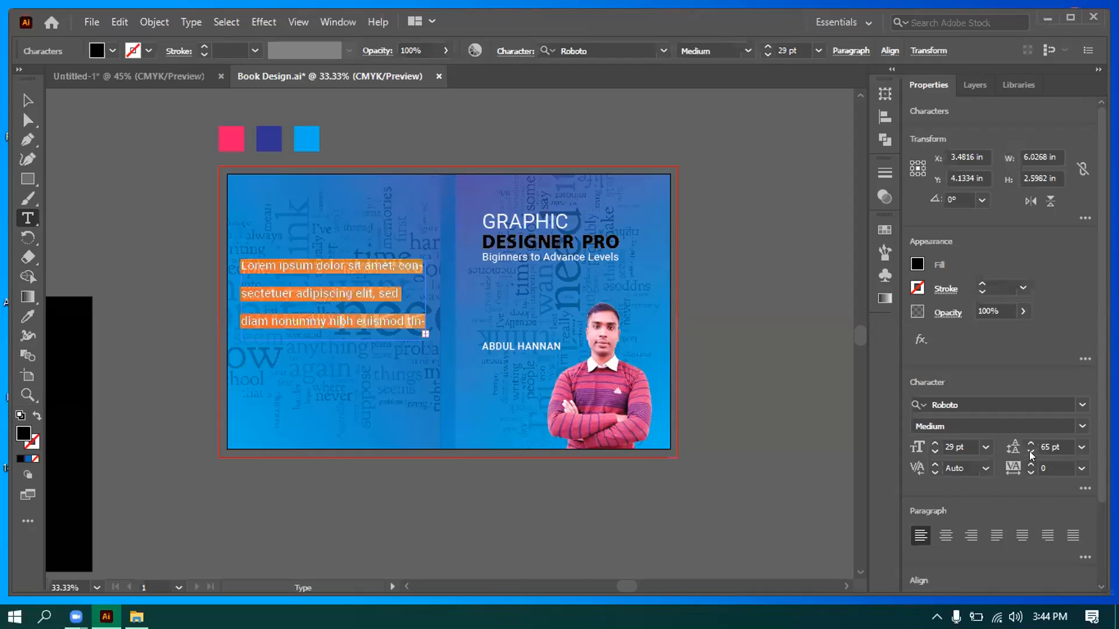
# Reduce the leading of all the placeholder text on the back cover to 41 pt.
pyautogui.click(1029, 451)
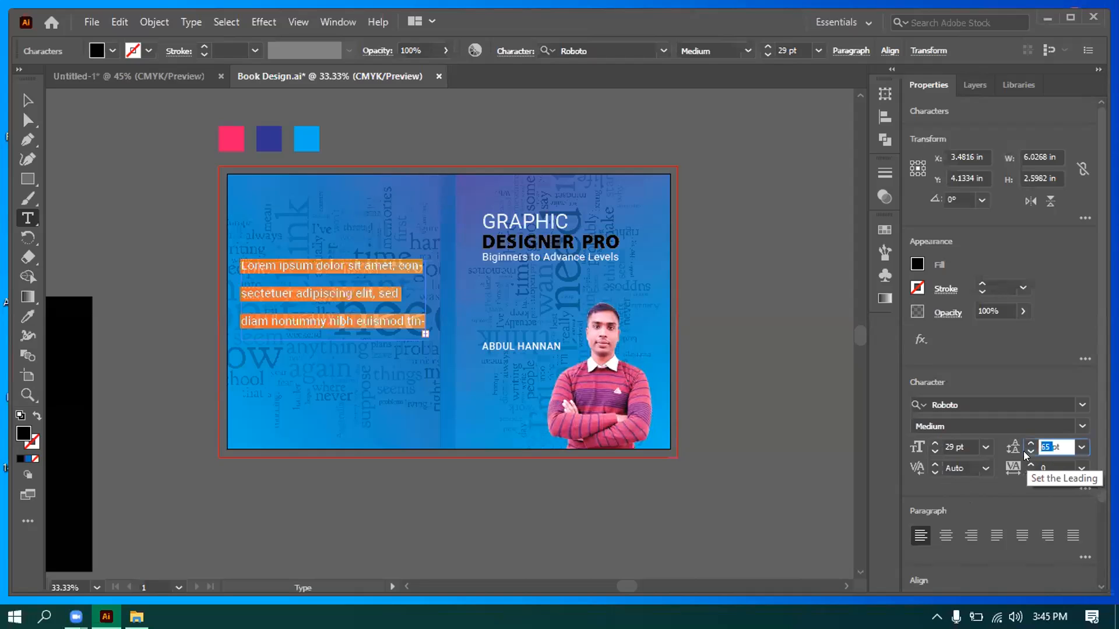
pyautogui.write('0')
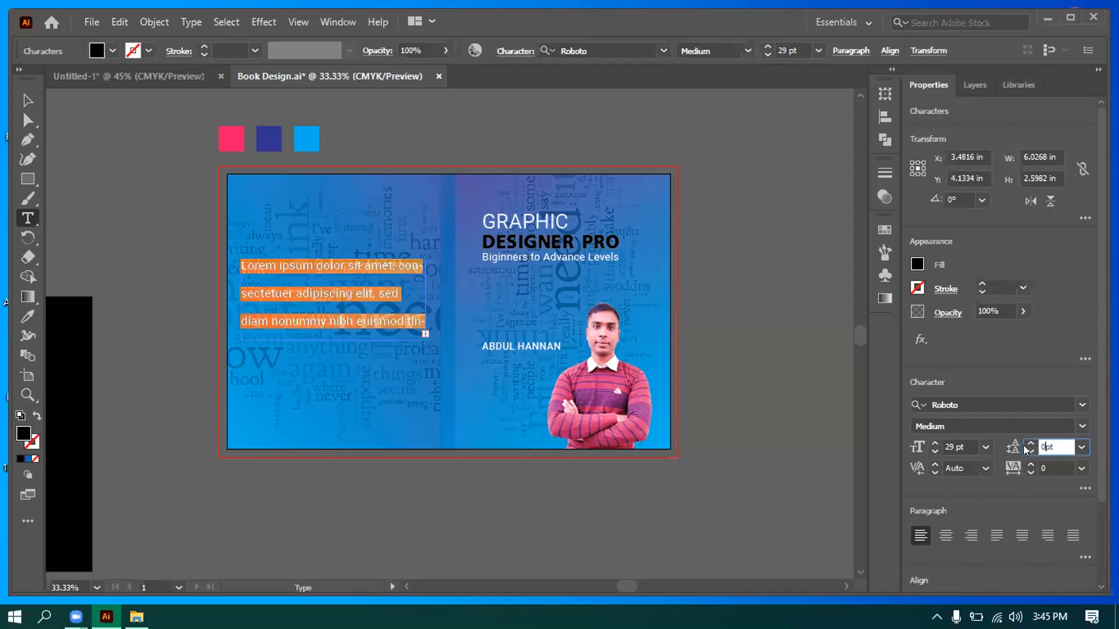
pyautogui.click(348, 295)
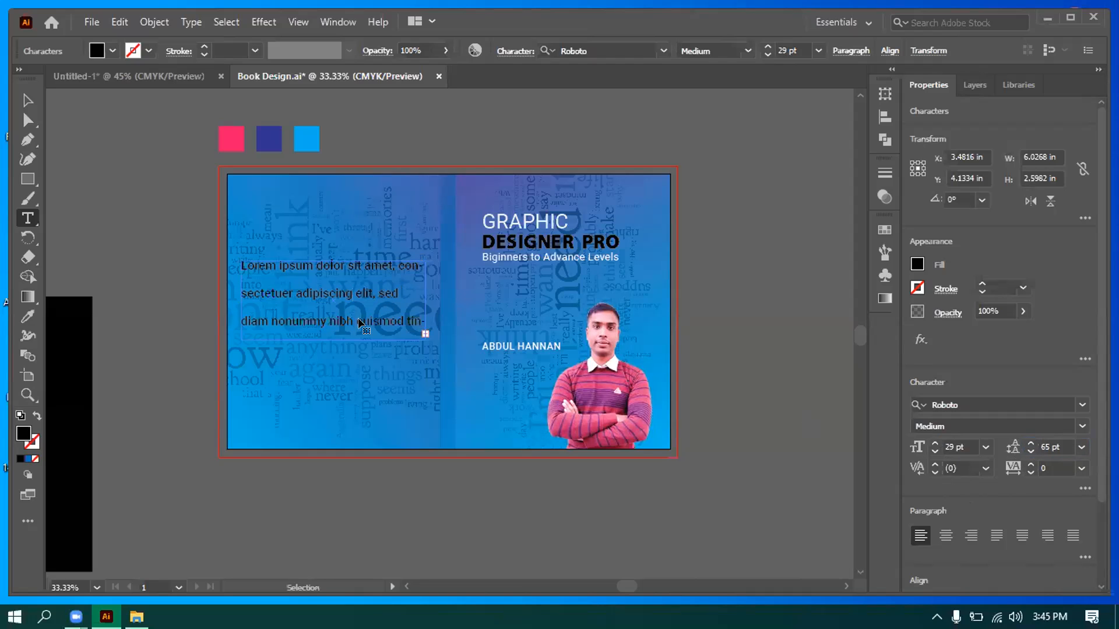
pyautogui.hotkey('ctrl', 'a')
pyautogui.click(1030, 452)
pyautogui.click(1029, 452)
pyautogui.click(1029, 452)
pyautogui.click(1029, 452)
pyautogui.click(1029, 452)
pyautogui.click(1030, 452)
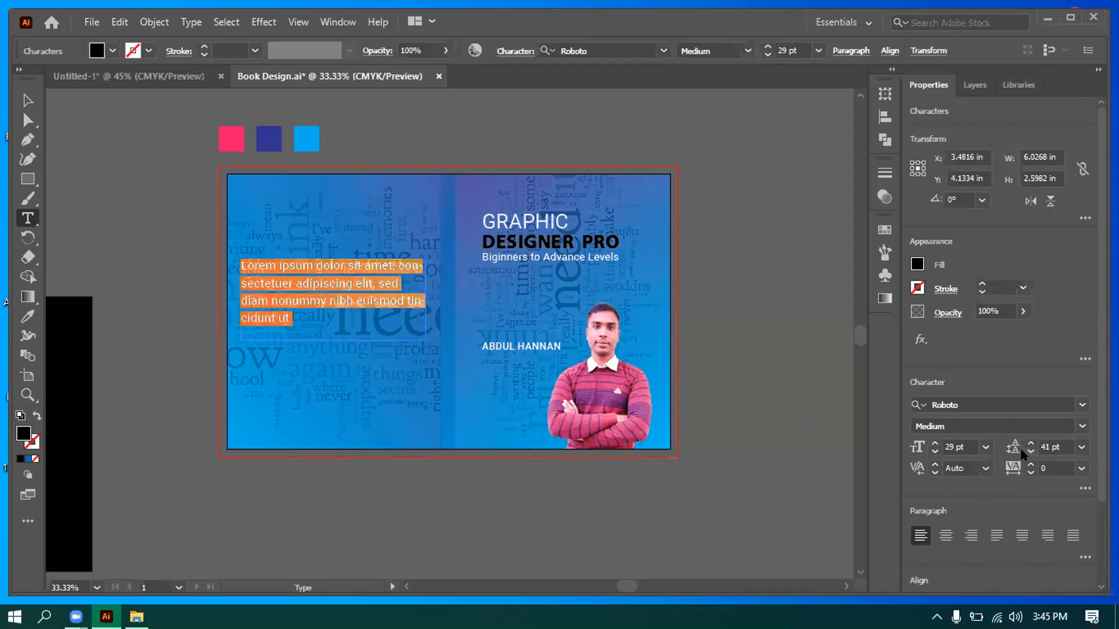
# Reduce the font size of the back cover's placeholder text to 17 pt.
pyautogui.click(767, 55)
pyautogui.click(768, 55)
pyautogui.click(768, 54)
pyautogui.click(767, 55)
pyautogui.click(767, 55)
pyautogui.click(767, 55)
pyautogui.click(767, 55)
pyautogui.click(767, 55)
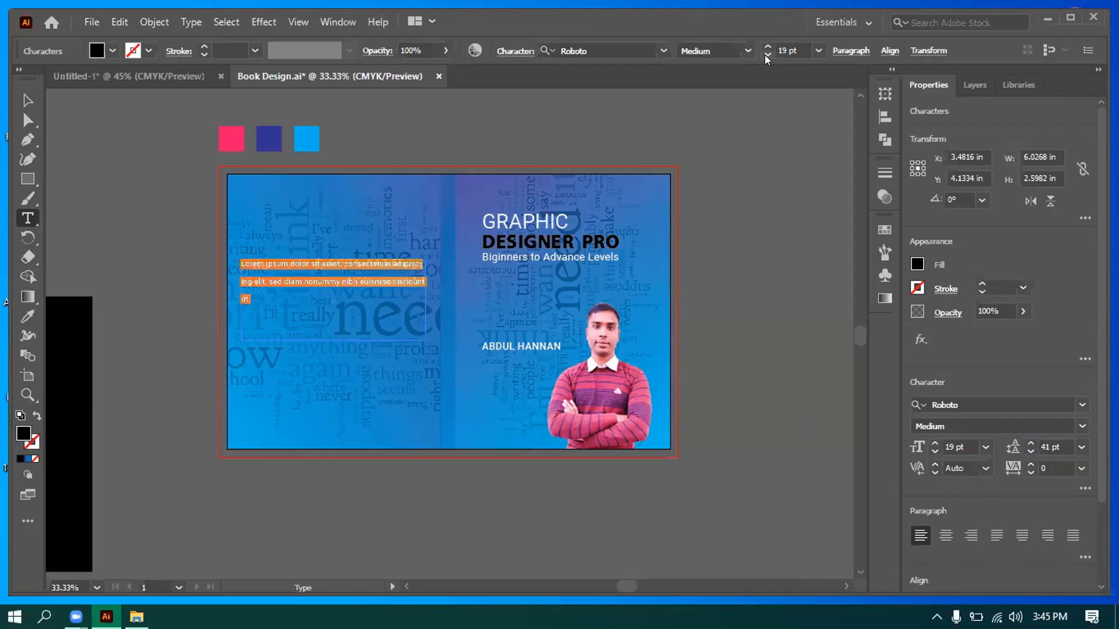
pyautogui.click(766, 56)
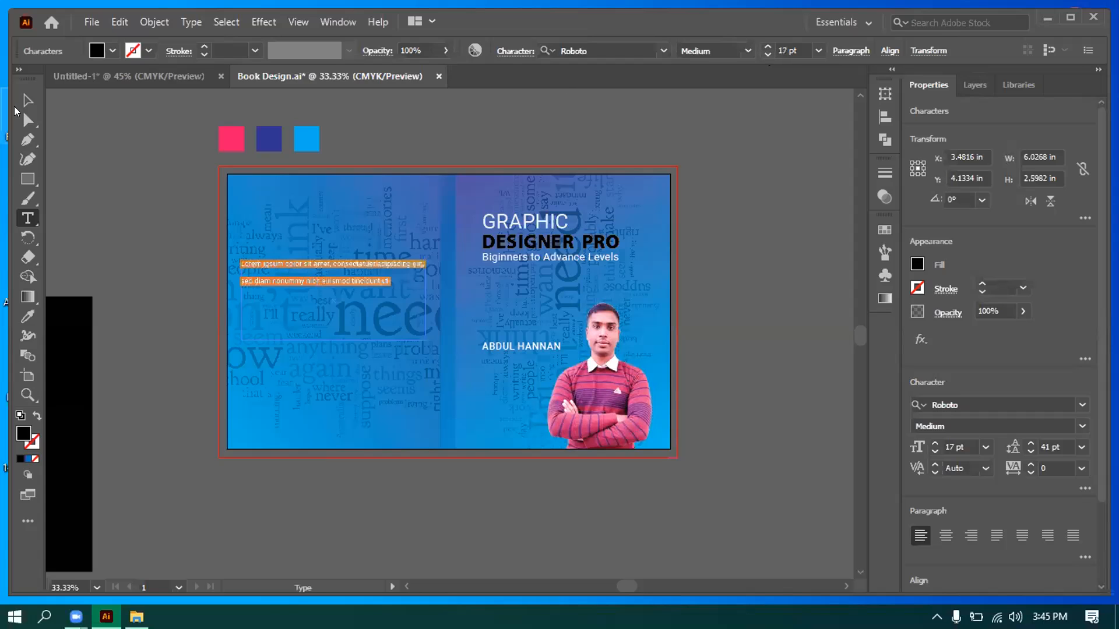
# Leave text editing and delete the placeholder text block from the back cover.
pyautogui.press('Escape')
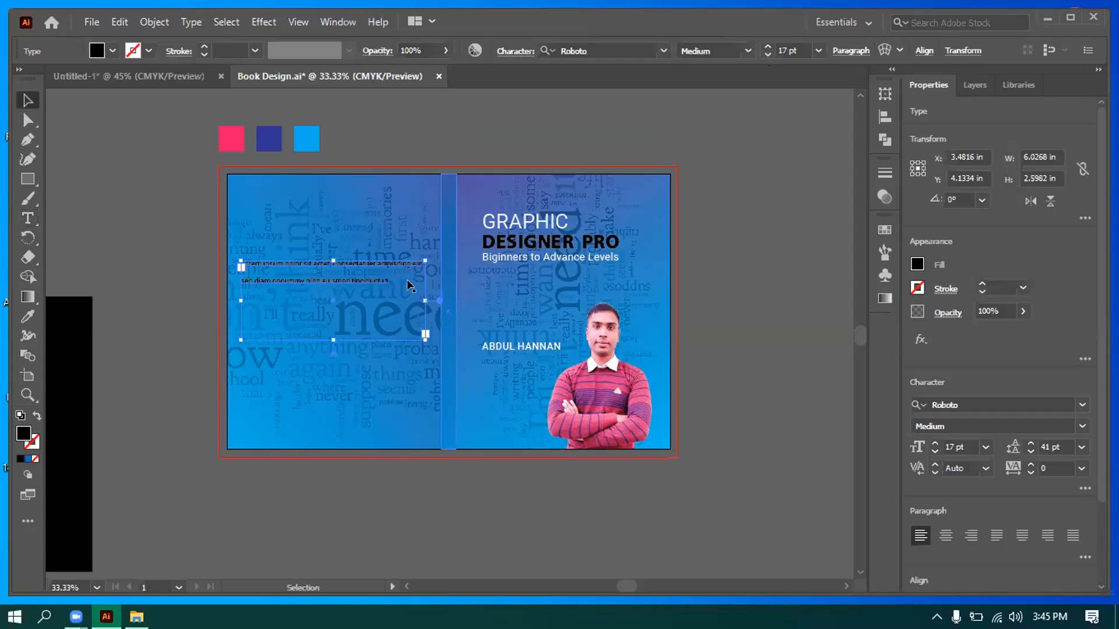
pyautogui.click(397, 466)
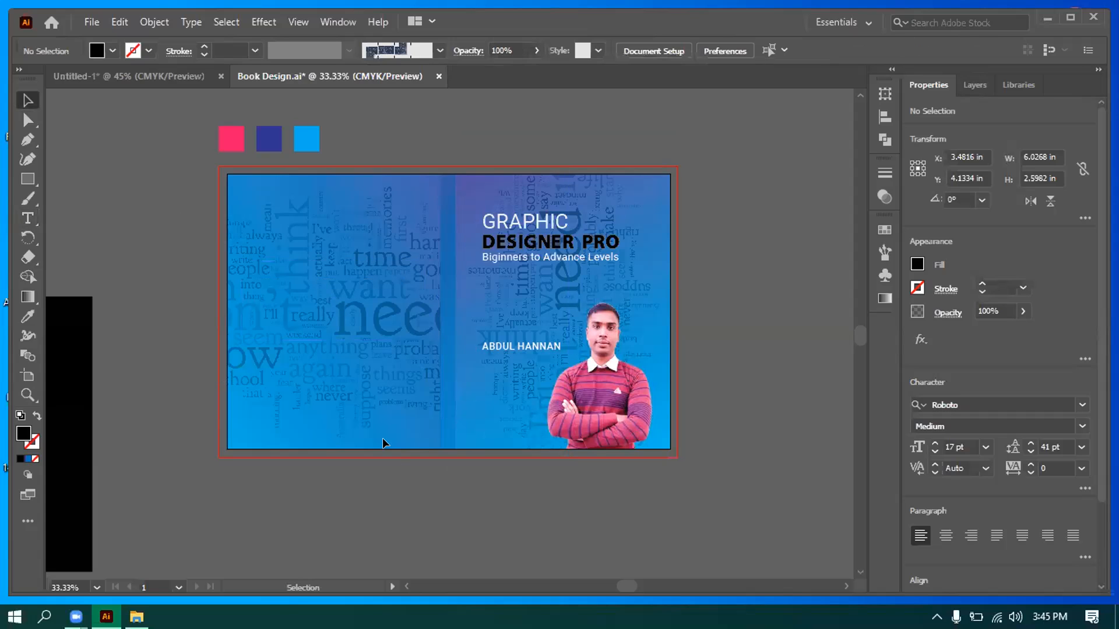
# Lock the back cover's word-cloud clip group and the gradient rectangle behind it.
pyautogui.click(352, 269)
pyautogui.press('ctrl')
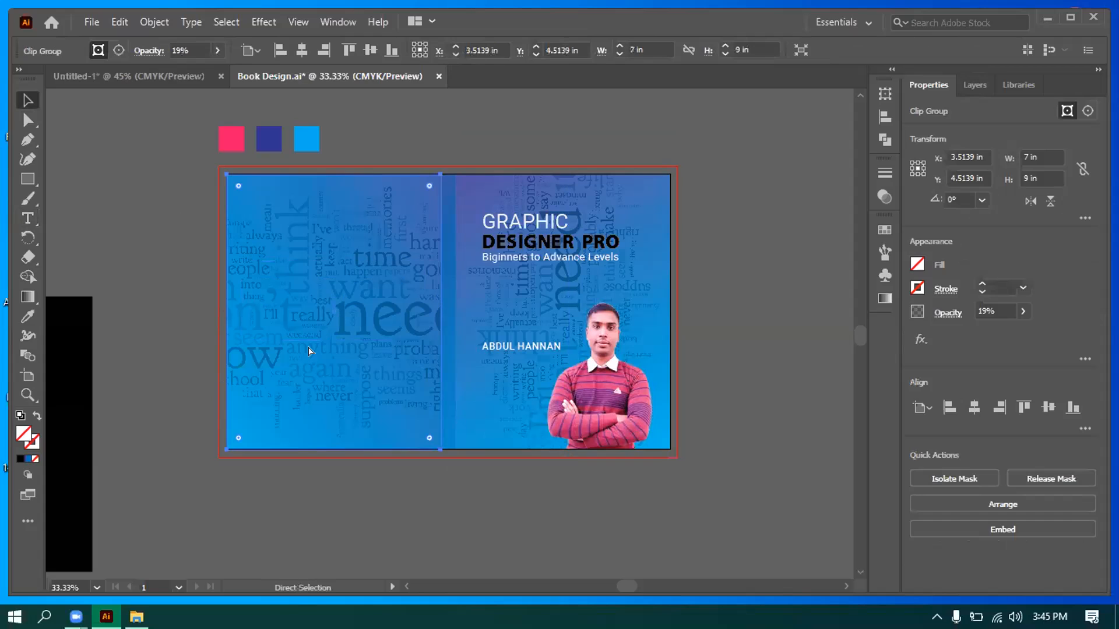
pyautogui.hotkey('ctrl', 'shift', 'a')
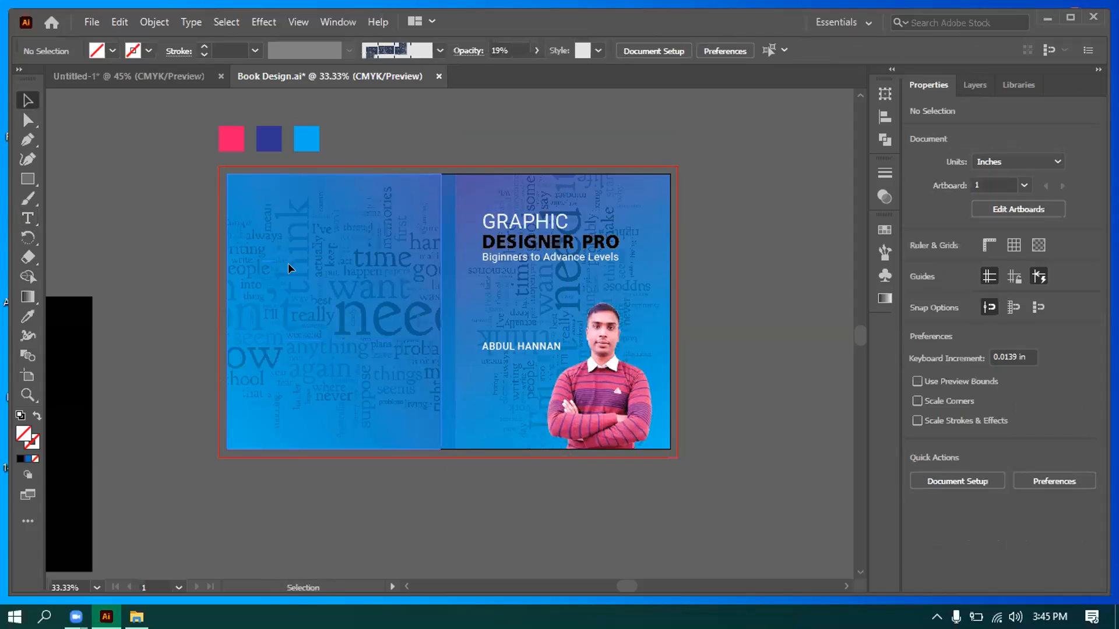
pyautogui.click(289, 268)
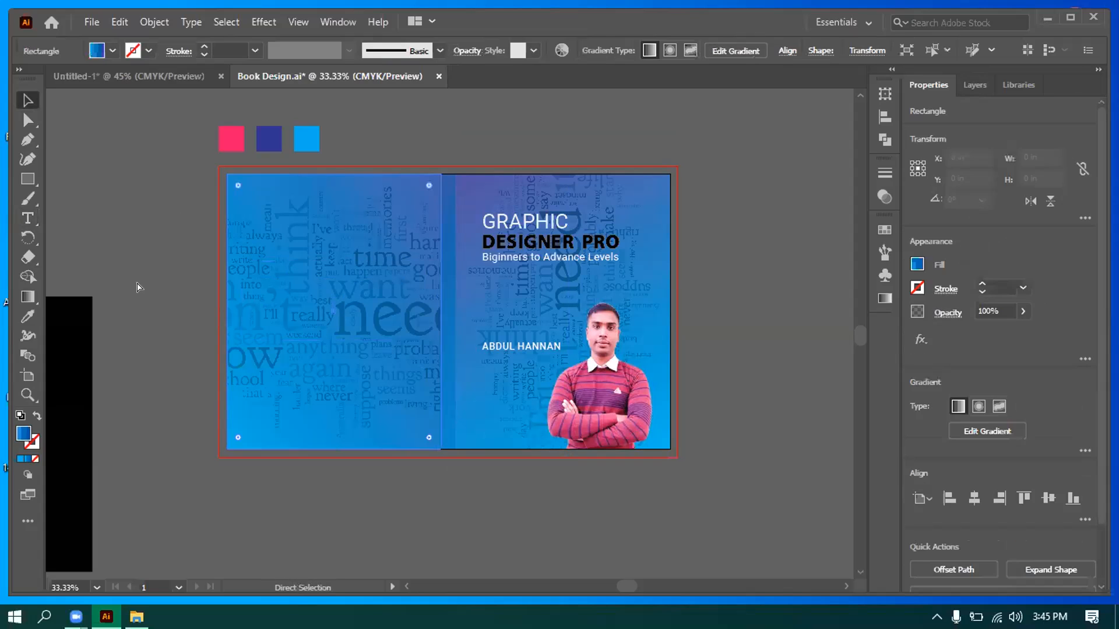
pyautogui.click(127, 250)
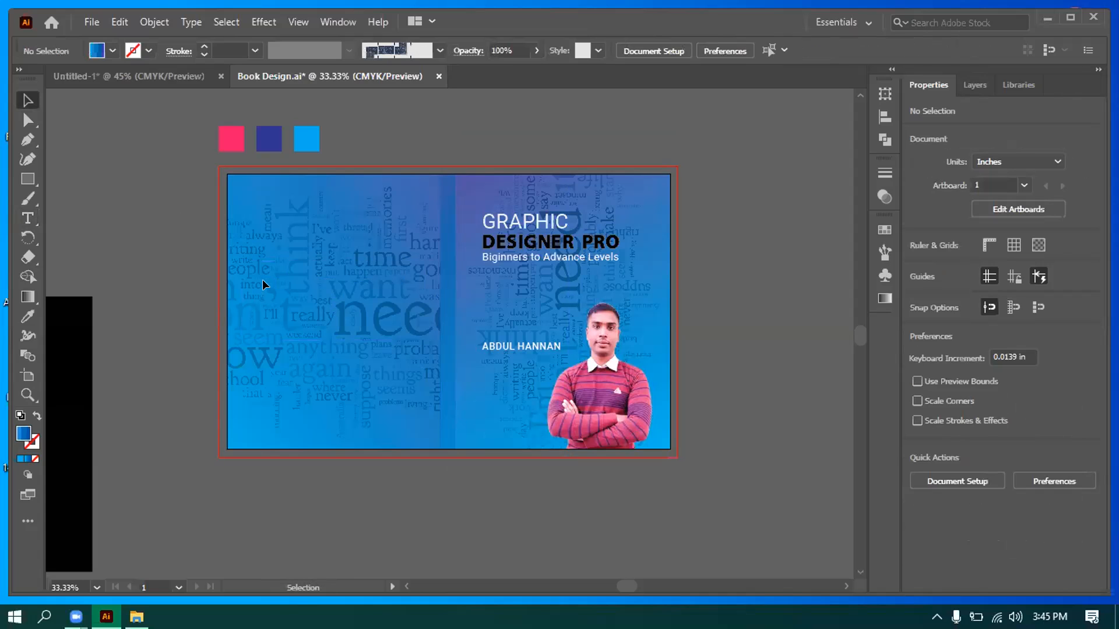
# Begin a new text object on the back cover with the Type tool.
pyautogui.press('t')
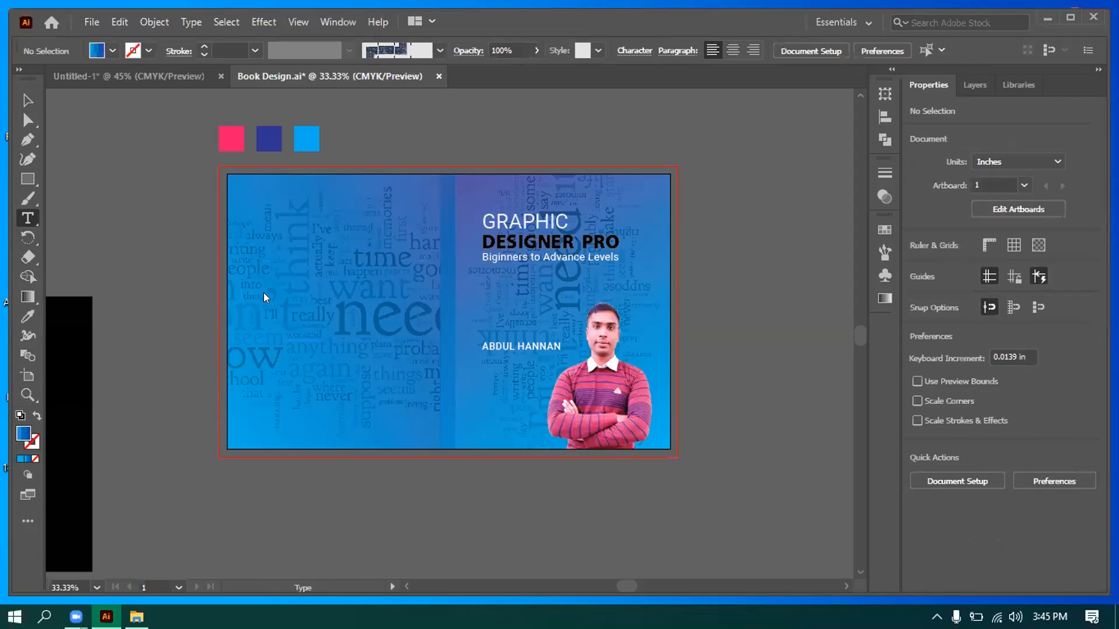
pyautogui.click(267, 265)
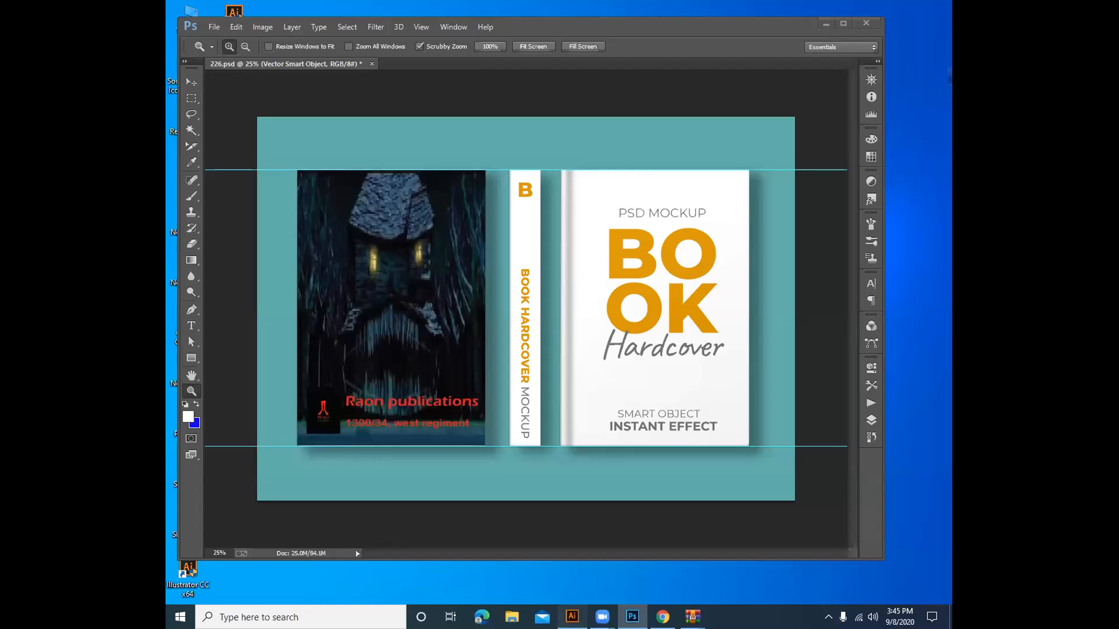
pyautogui.click(573, 615)
pyautogui.moveTo(638, 262)
pyautogui.mouseDown()
pyautogui.moveTo(632, 617)
pyautogui.moveTo(650, 260)
pyautogui.mouseUp()
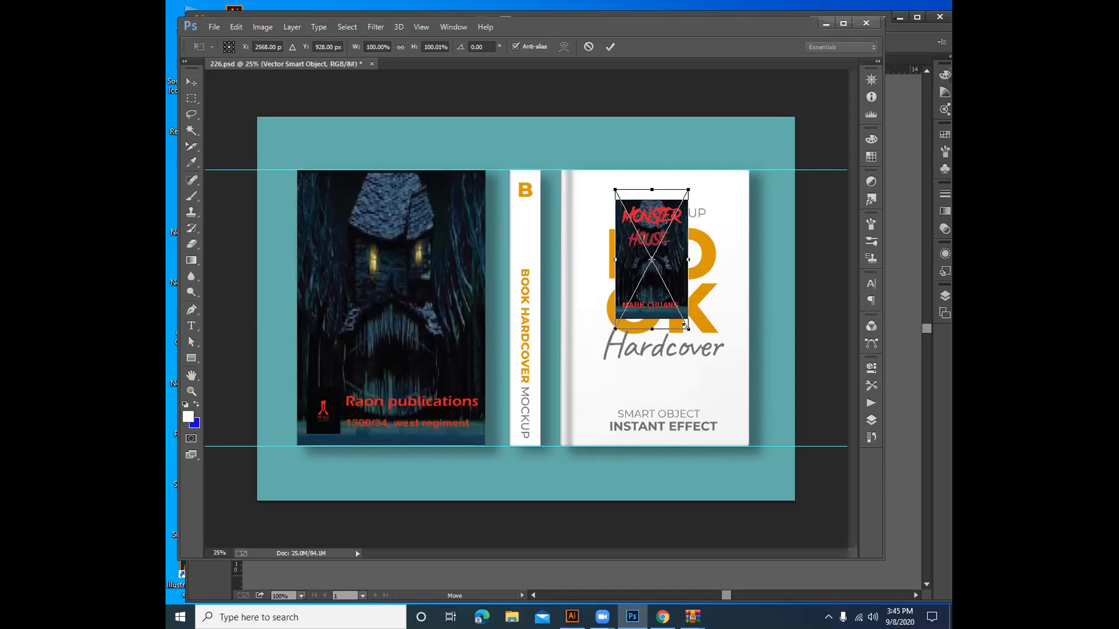
pyautogui.press('Escape')
# In the Photoshop mockup 226.psd, delete the Vector Smart Object layer that covers the back of the book.
pyautogui.click(439, 278)
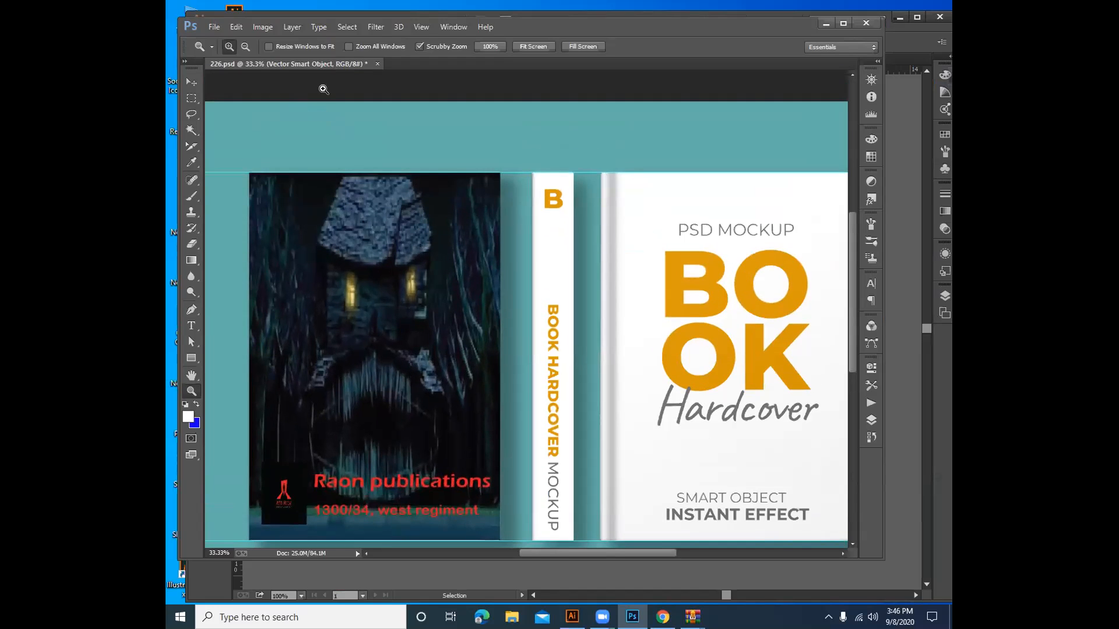
pyautogui.scroll(2, 612, 271)
pyautogui.scroll(-2, 626, 284)
pyautogui.scroll(-1, 638, 288)
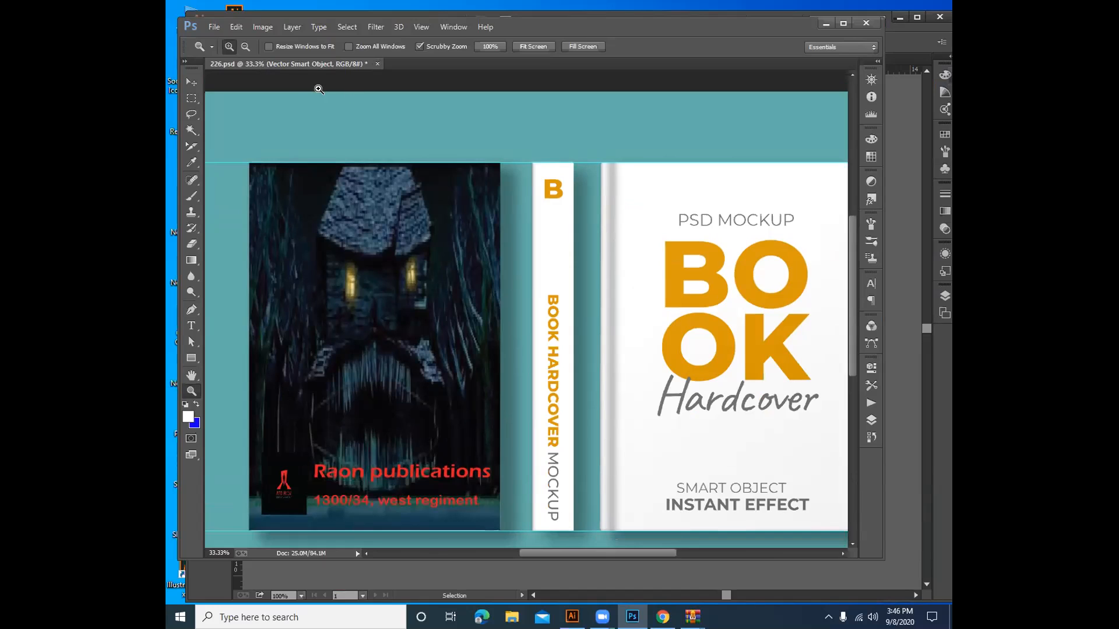
pyautogui.click(871, 420)
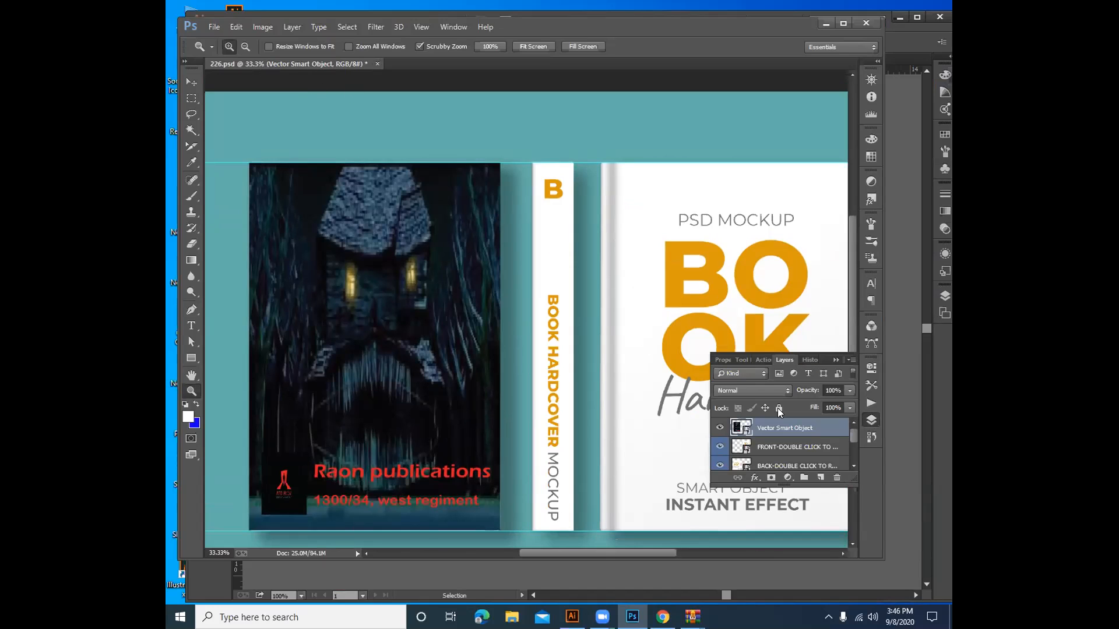
pyautogui.click(190, 83)
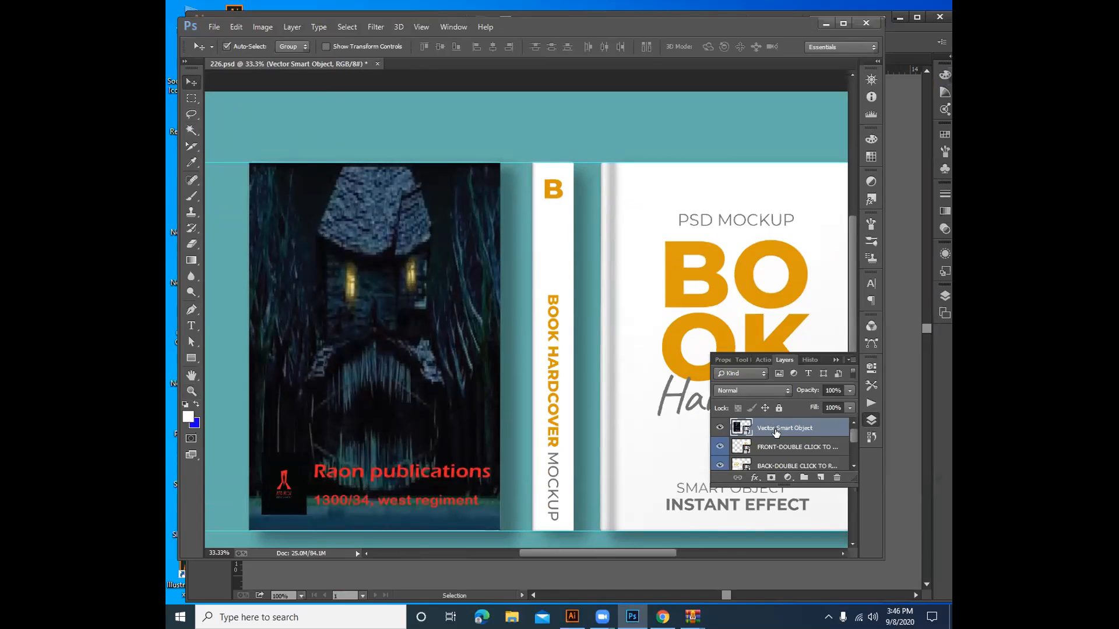
pyautogui.scroll(-2, 773, 431)
pyautogui.click(769, 464)
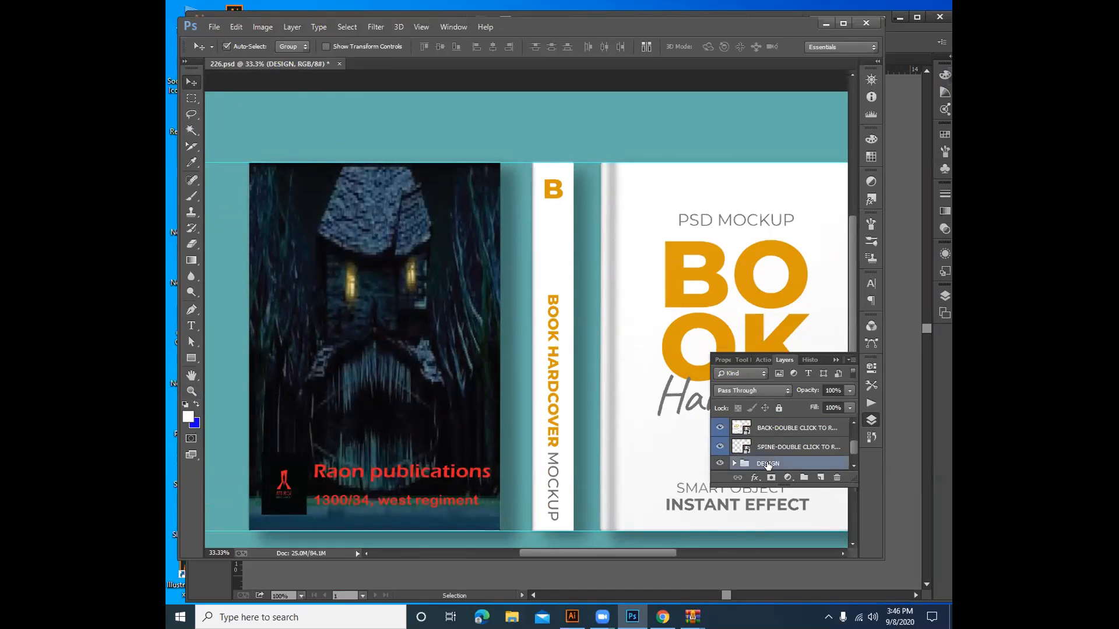
pyautogui.scroll(2, 763, 428)
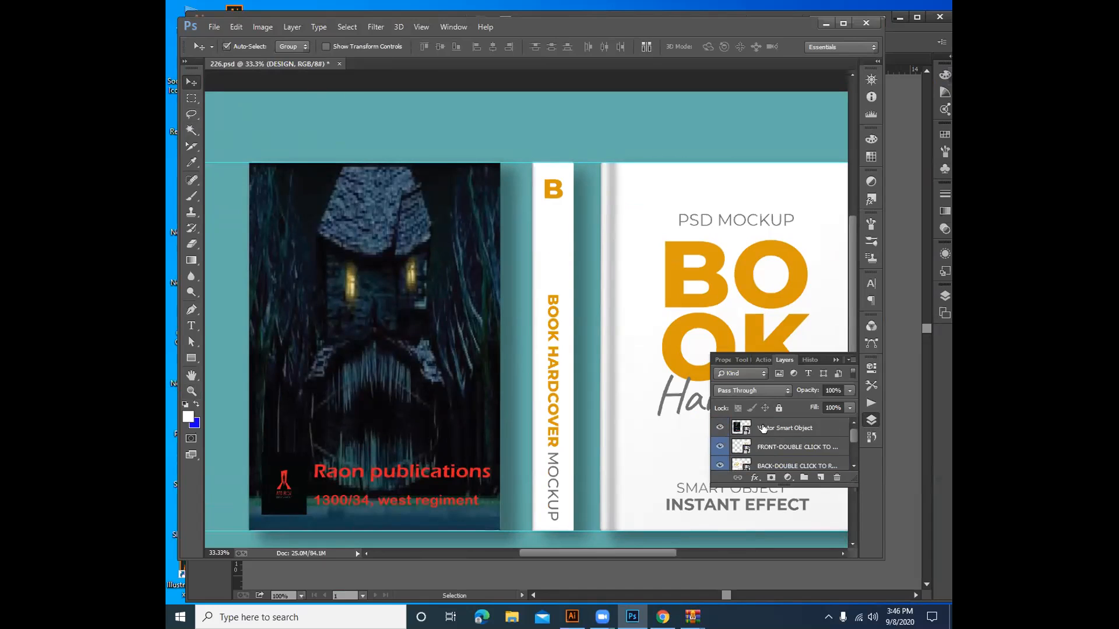
pyautogui.click(763, 428)
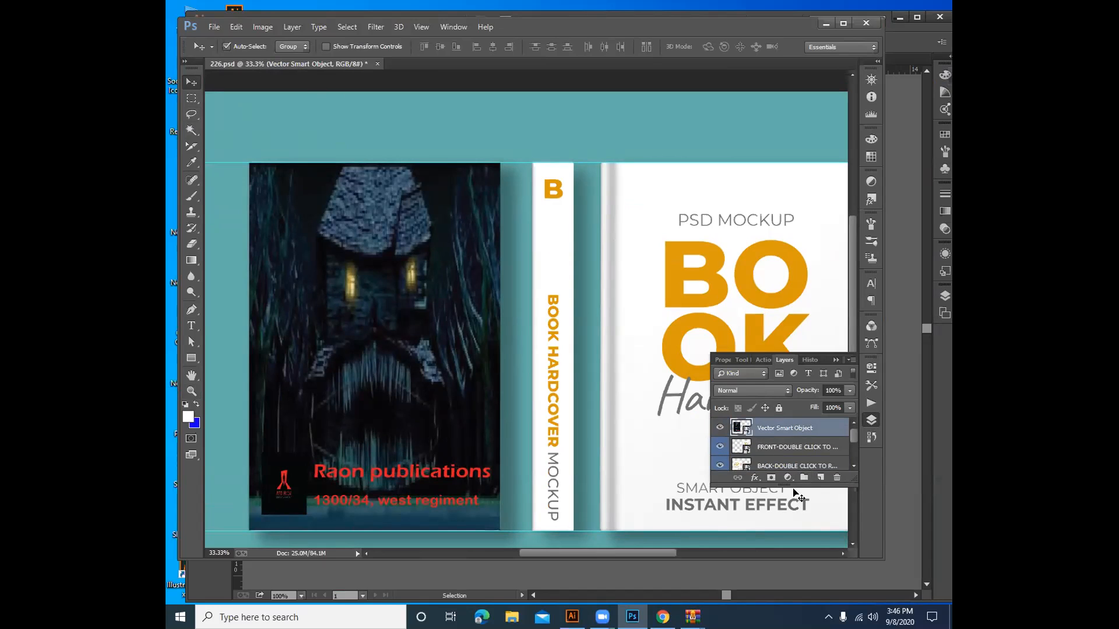
pyautogui.click(836, 478)
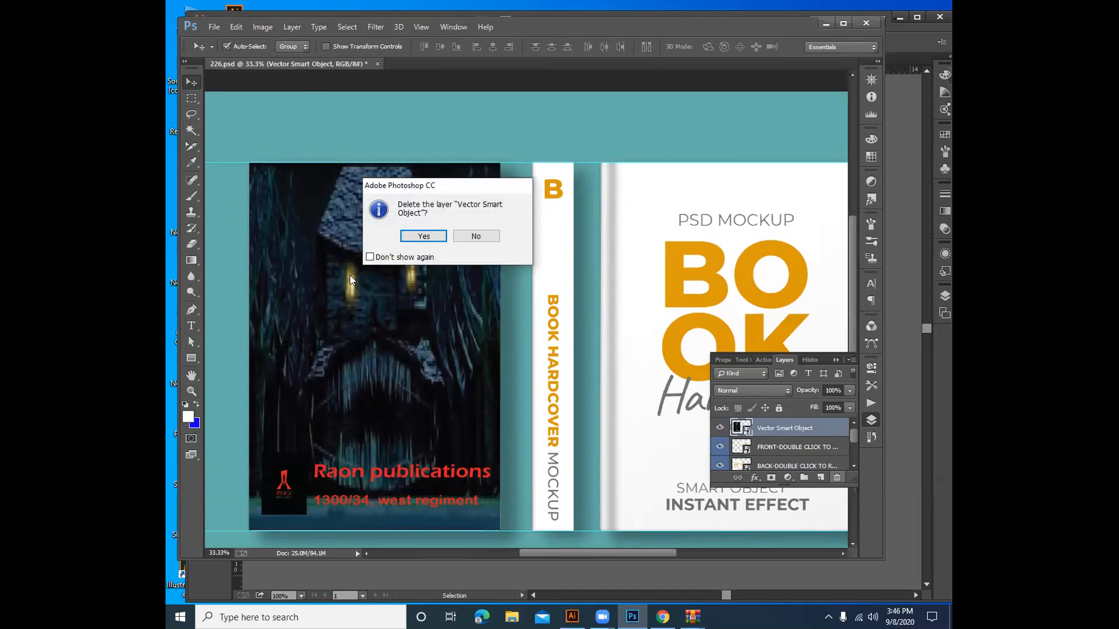
pyautogui.click(417, 236)
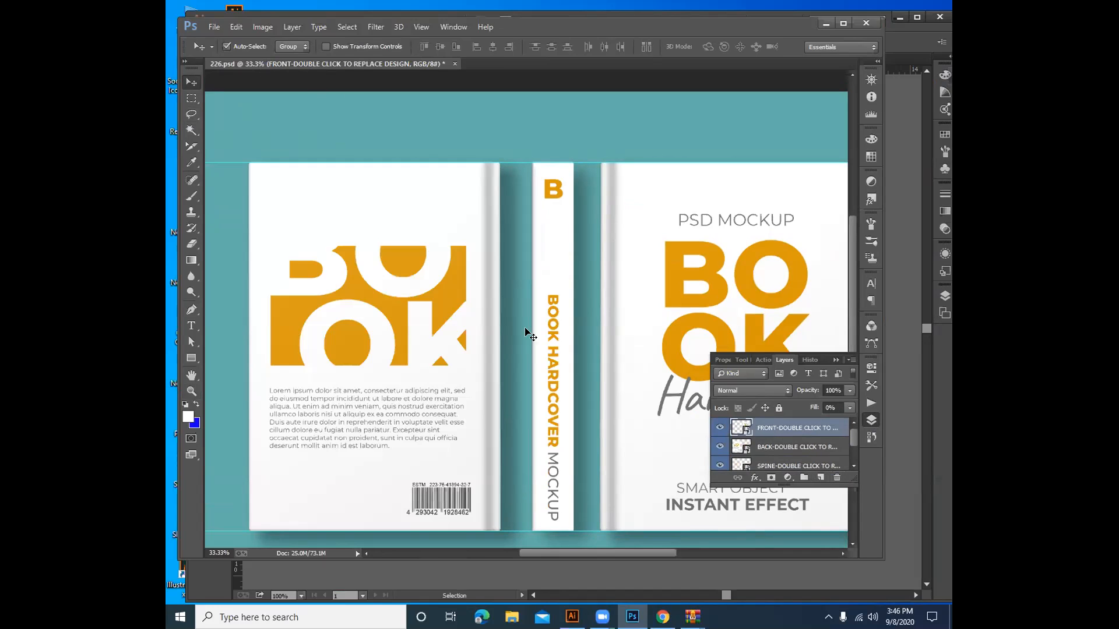
# Open the contents of the FRONT design smart object in 226.psd and dock Forma 11.psb beside the mockup document.
pyautogui.scroll(-1, 772, 434)
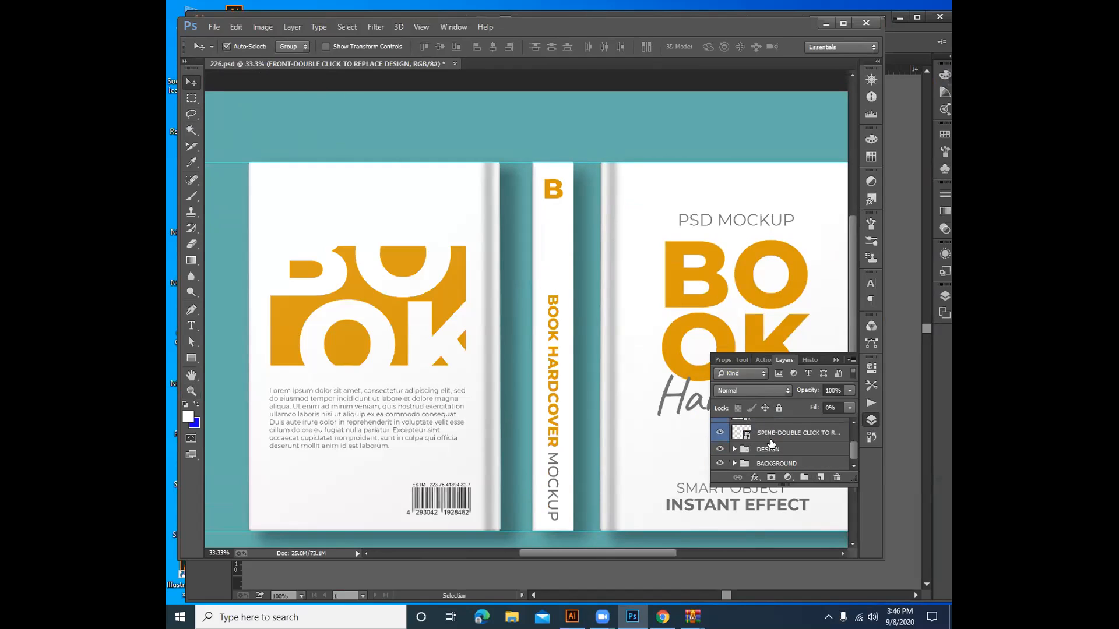
pyautogui.scroll(1, 772, 442)
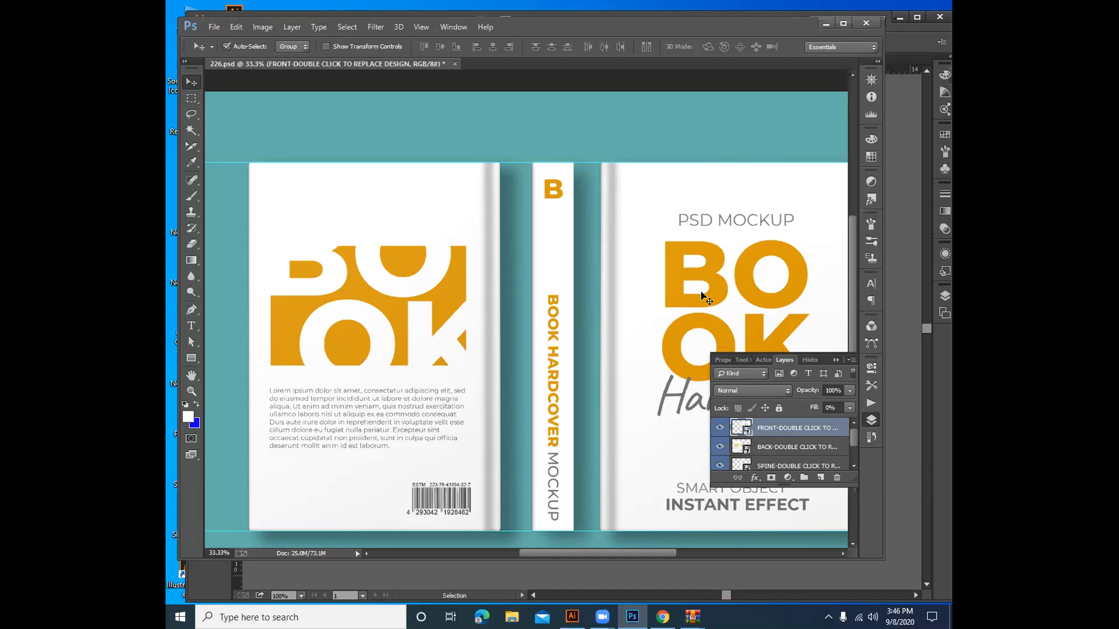
pyautogui.doubleClick(747, 431)
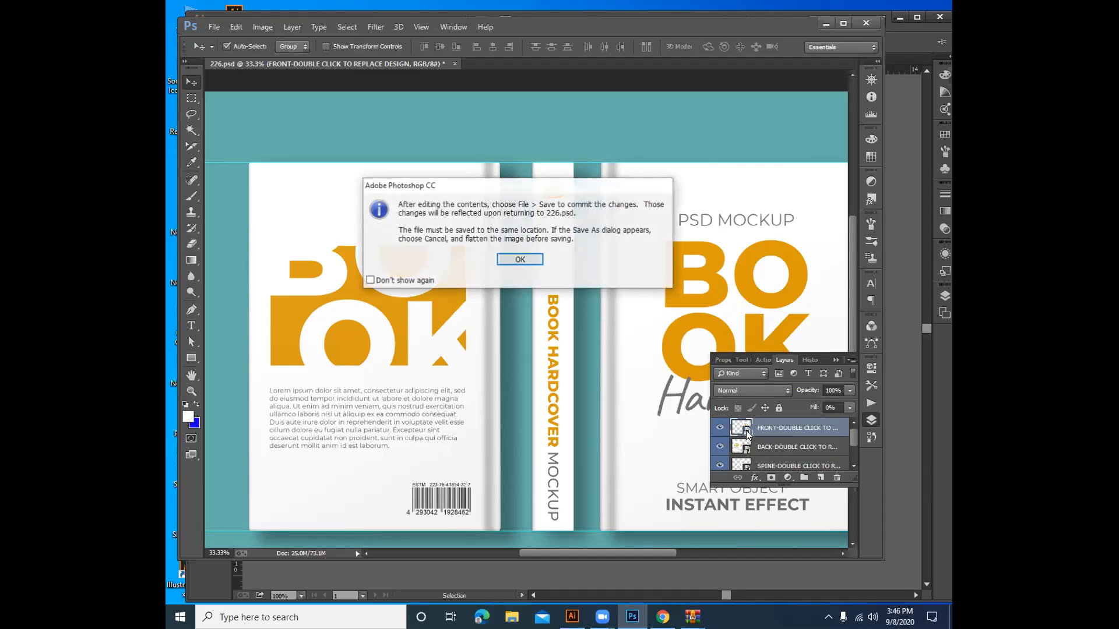
pyautogui.click(520, 261)
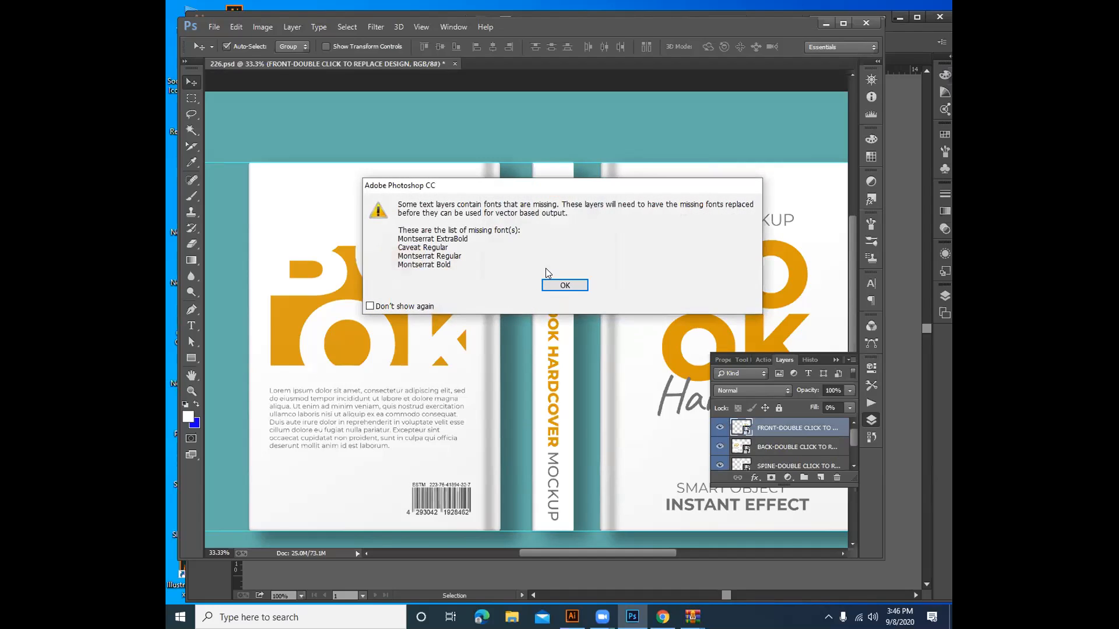
pyautogui.click(568, 286)
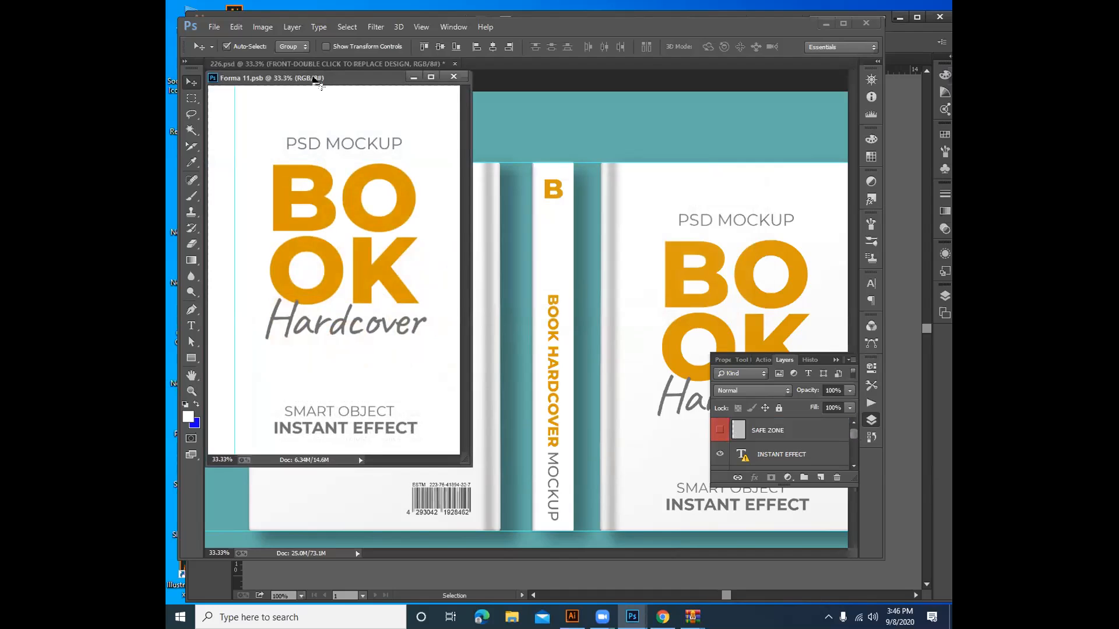
pyautogui.moveTo(317, 79); pyautogui.dragTo(515, 66)
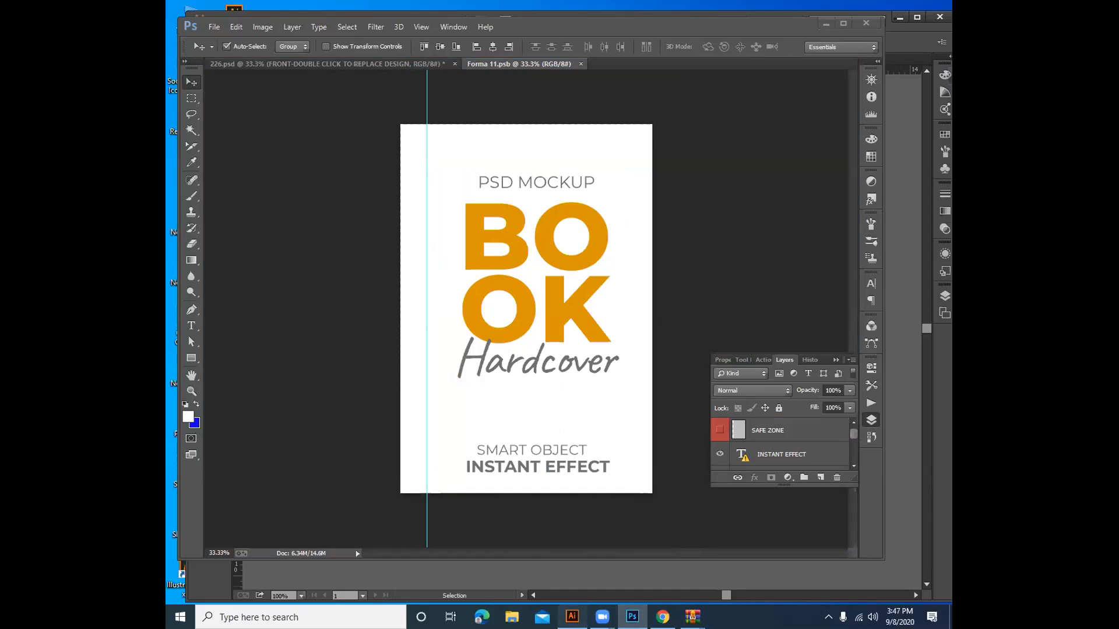
# Bring the Monster House front cover from Illustrator into Forma 11.psb and scale it to about 229% by 236%, filling the area right of the guide.
pyautogui.click(572, 616)
pyautogui.moveTo(657, 400); pyautogui.dragTo(533, 262)
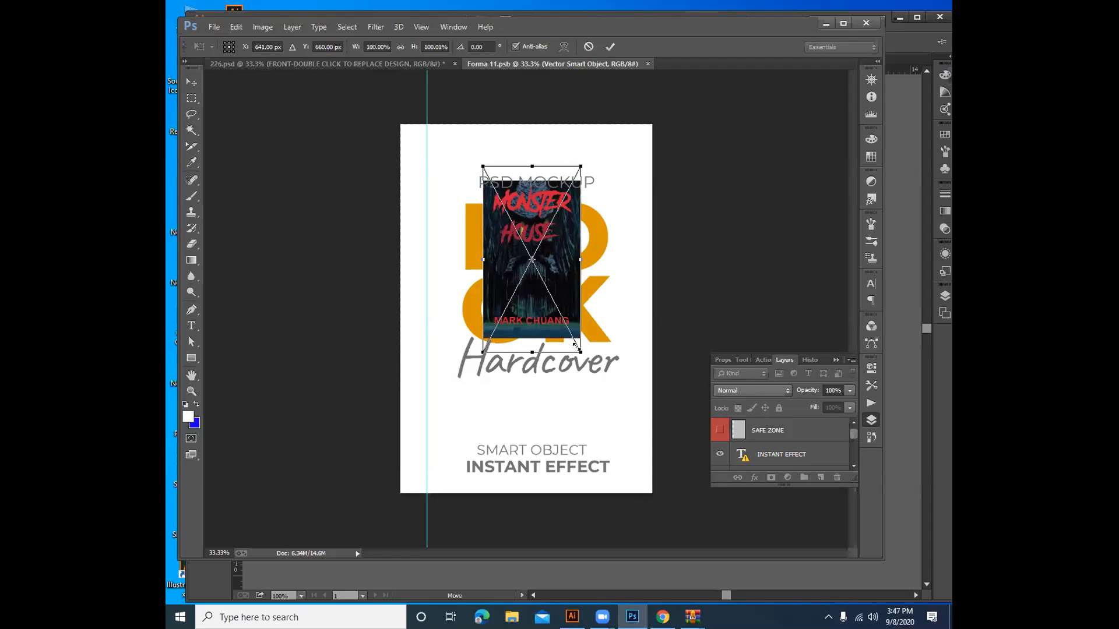
pyautogui.moveTo(577, 348); pyautogui.dragTo(652, 518)
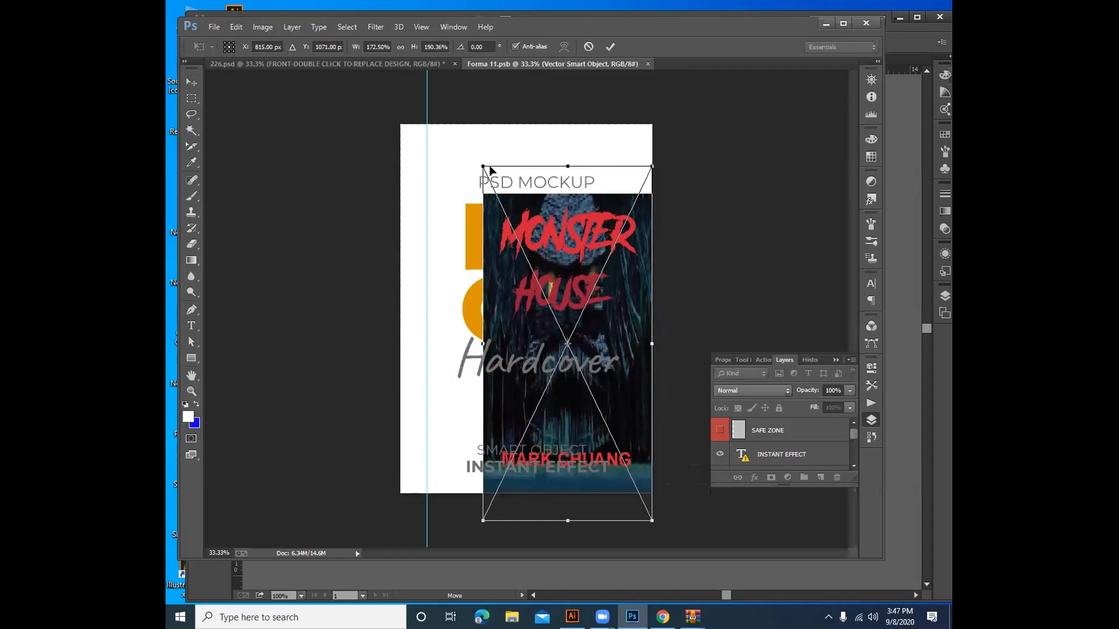
pyautogui.moveTo(483, 166); pyautogui.dragTo(424, 90)
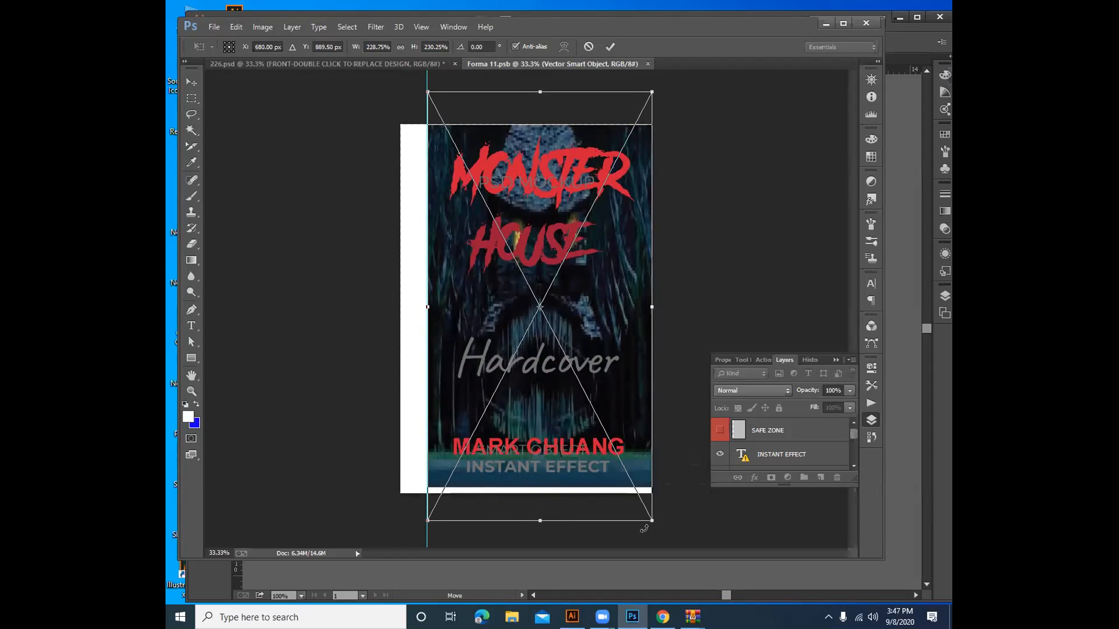
pyautogui.moveTo(652, 522); pyautogui.dragTo(652, 522)
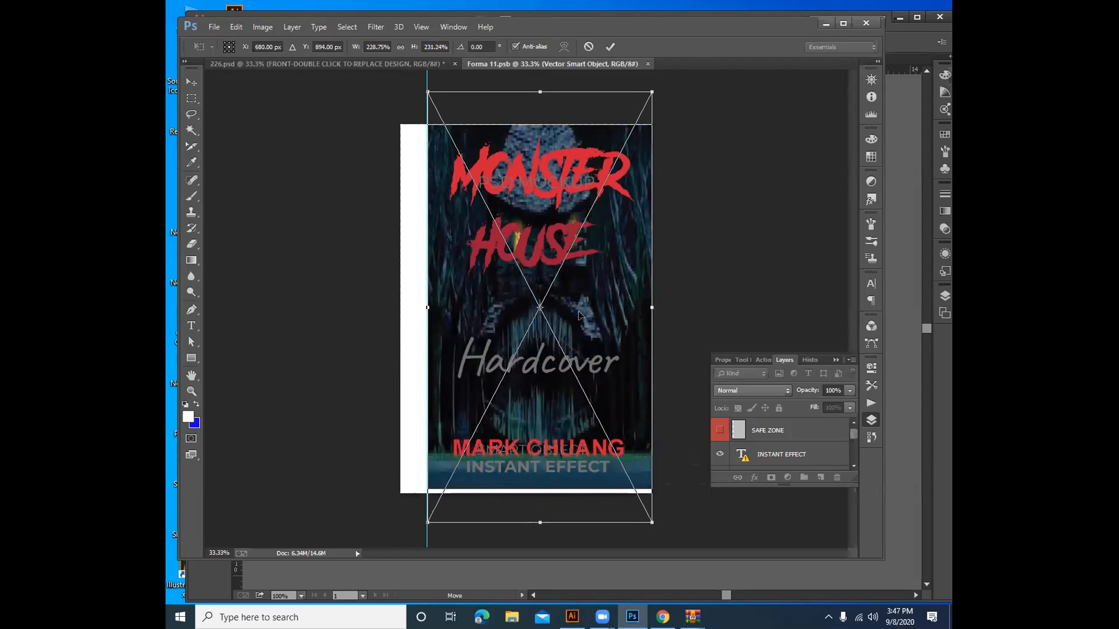
pyautogui.moveTo(541, 522); pyautogui.dragTo(541, 528)
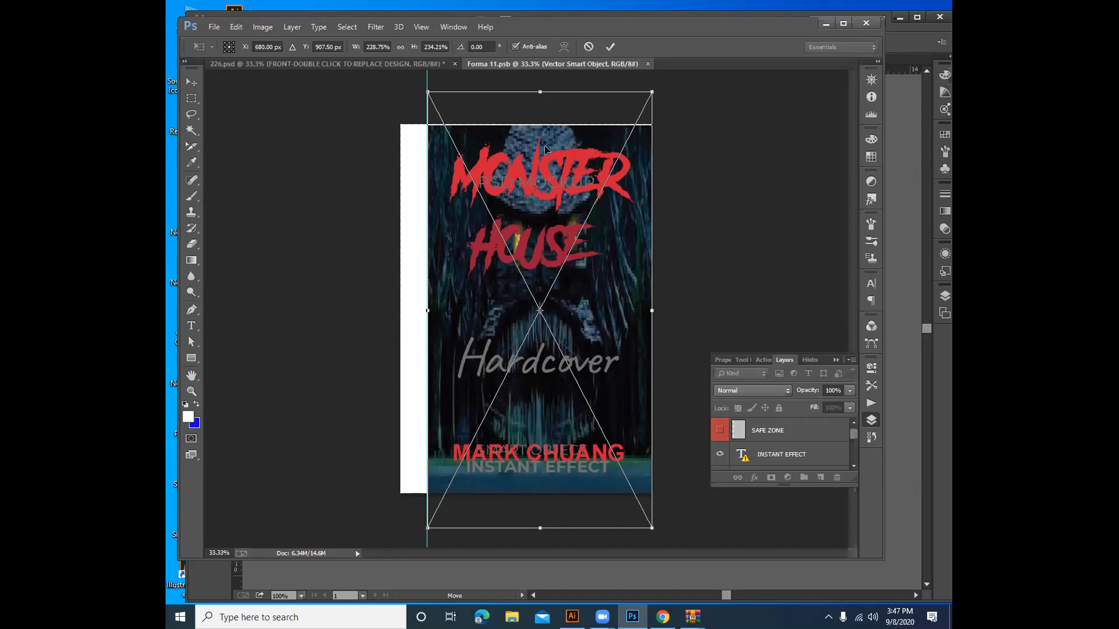
pyautogui.moveTo(538, 90); pyautogui.dragTo(537, 88)
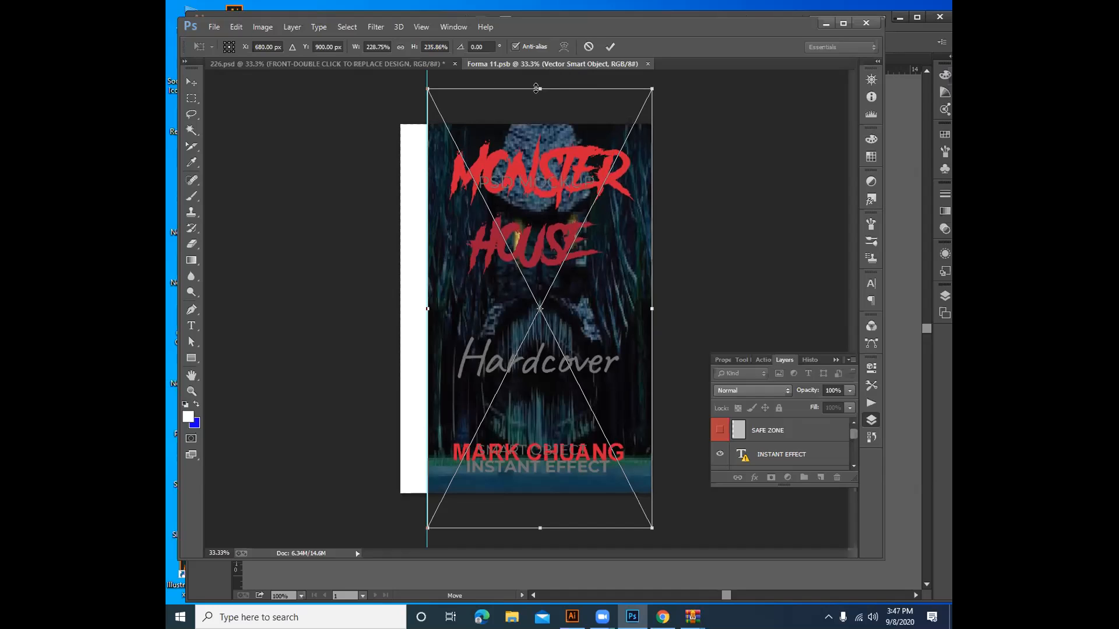
pyautogui.click(609, 46)
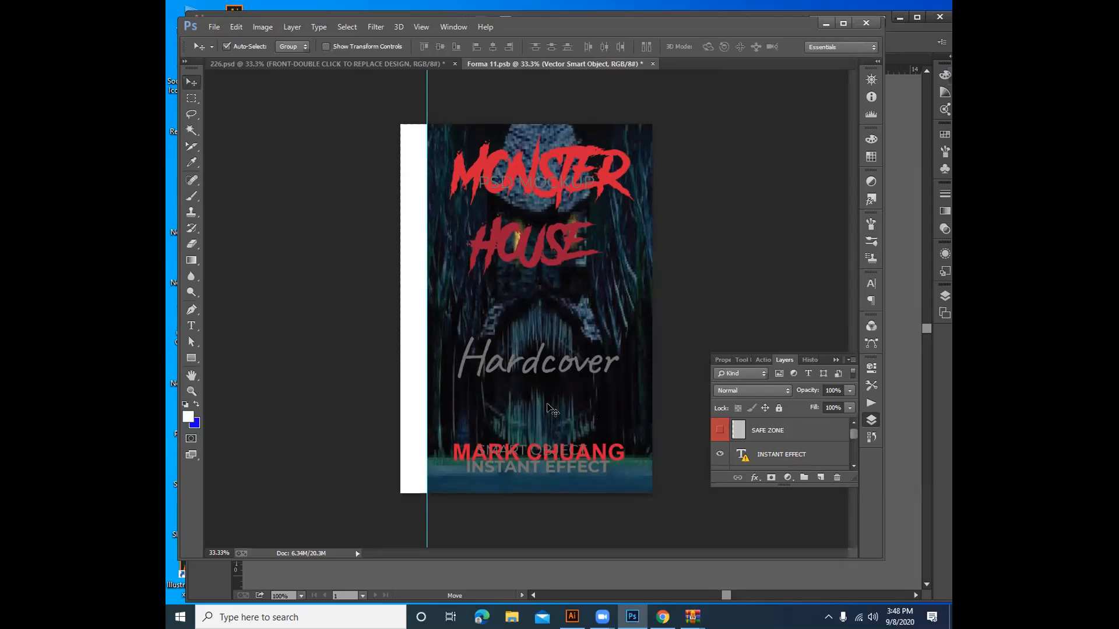
# Hide the placeholder text layers INSTANT EFFECT, SMART OBJECT, PSD MOCKUP and Hardcover.
pyautogui.scroll(-2, 770, 446)
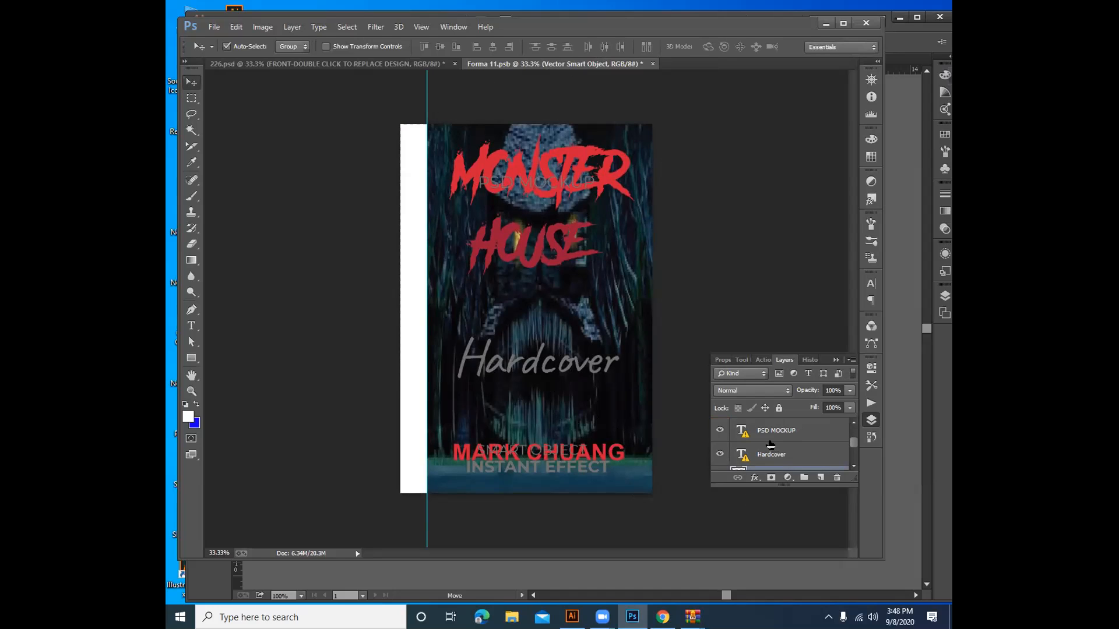
pyautogui.scroll(-1, 769, 446)
pyautogui.scroll(2, 737, 453)
pyautogui.click(719, 430)
pyautogui.click(720, 430)
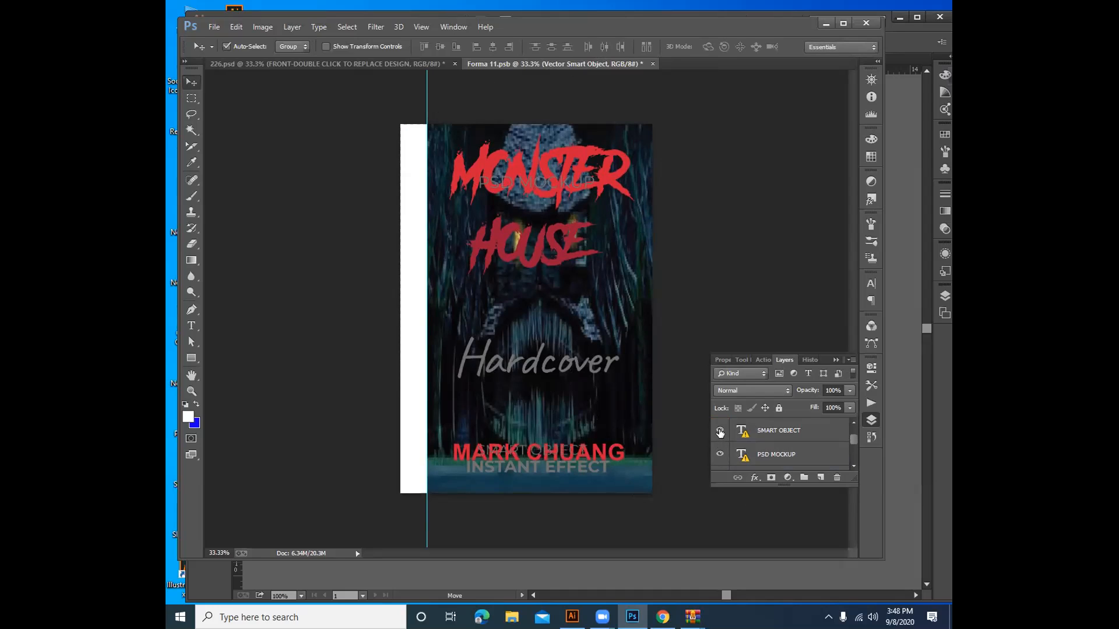
pyautogui.click(720, 430)
pyautogui.click(720, 455)
pyautogui.click(719, 455)
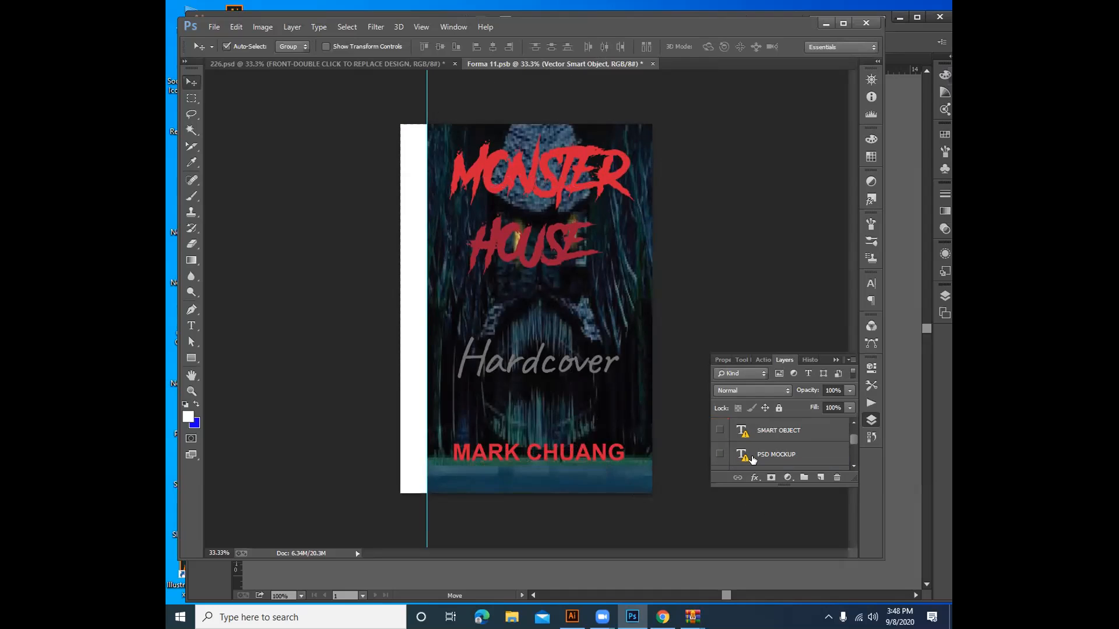
pyautogui.scroll(-1, 752, 460)
pyautogui.click(720, 455)
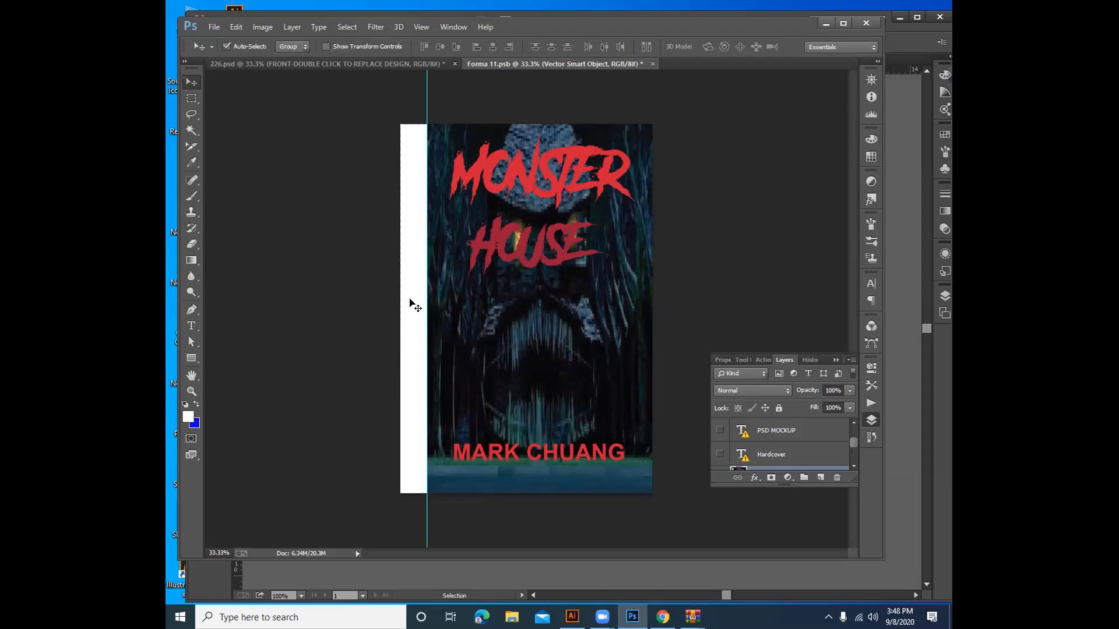
pyautogui.click(572, 617)
pyautogui.moveTo(526, 375); pyautogui.dragTo(405, 308)
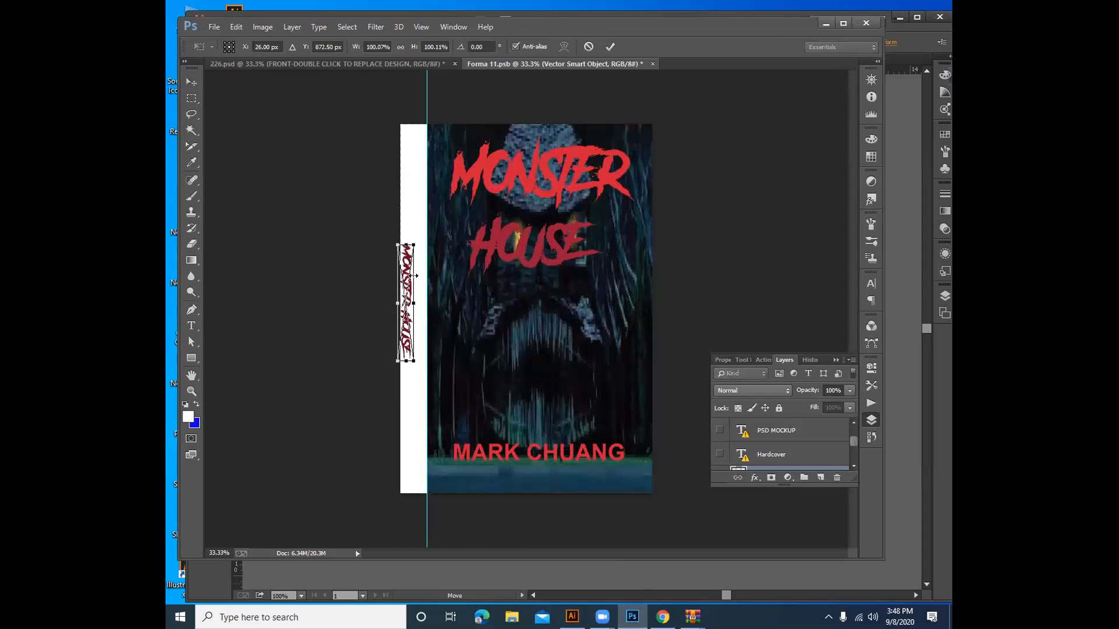
pyautogui.moveTo(413, 245); pyautogui.dragTo(424, 173)
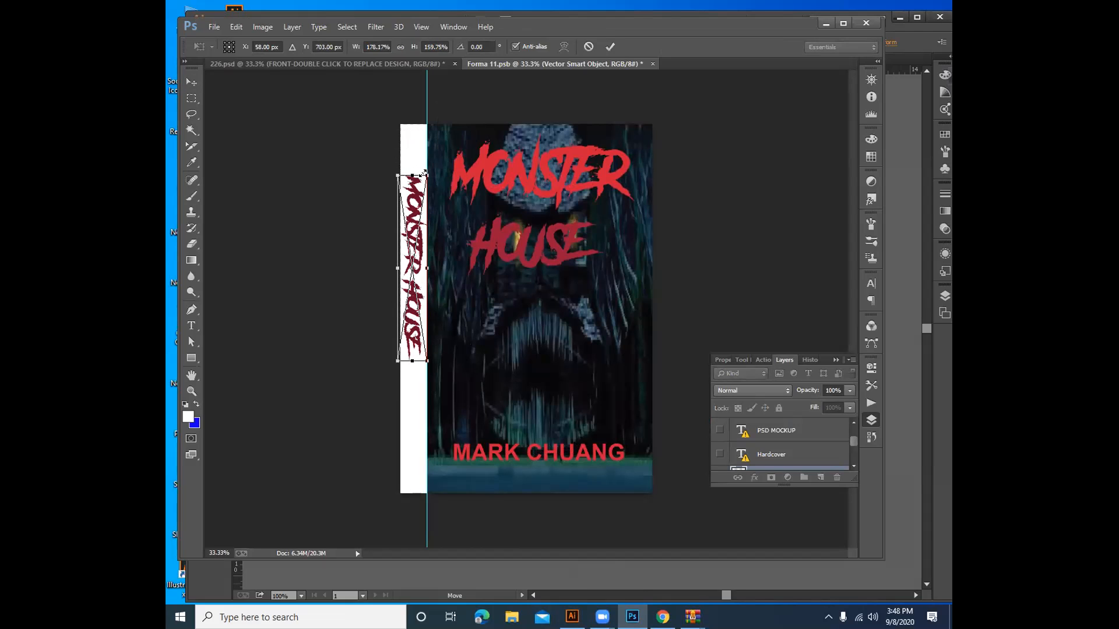
pyautogui.press('Escape')
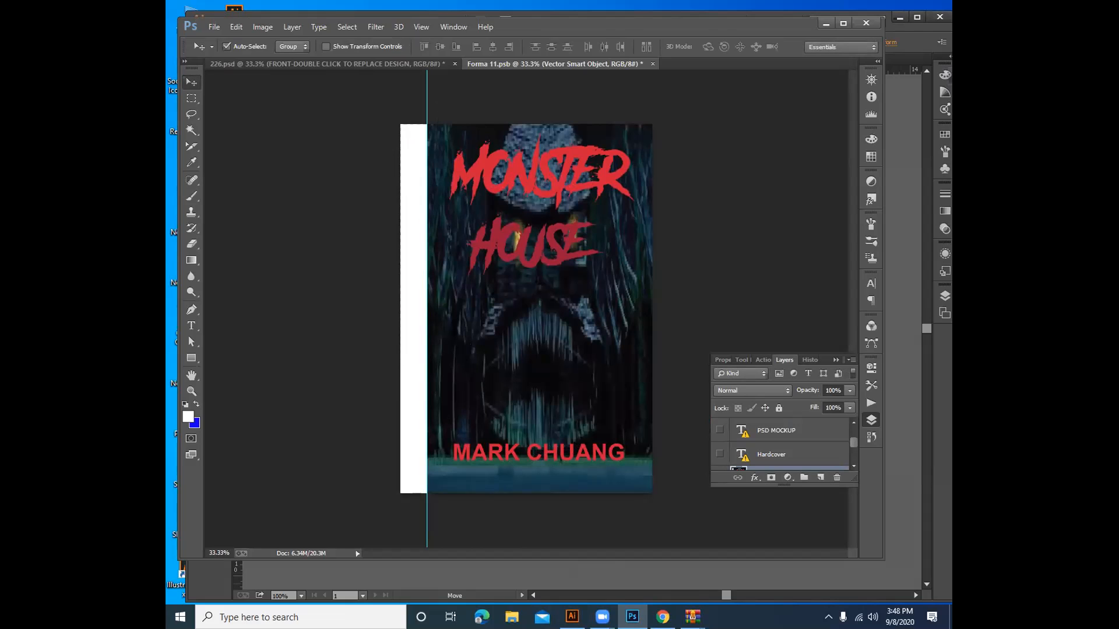
# Switch to Illustrator and group the whole spine artwork: black strip, vertical title and publisher logo.
pyautogui.click(572, 616)
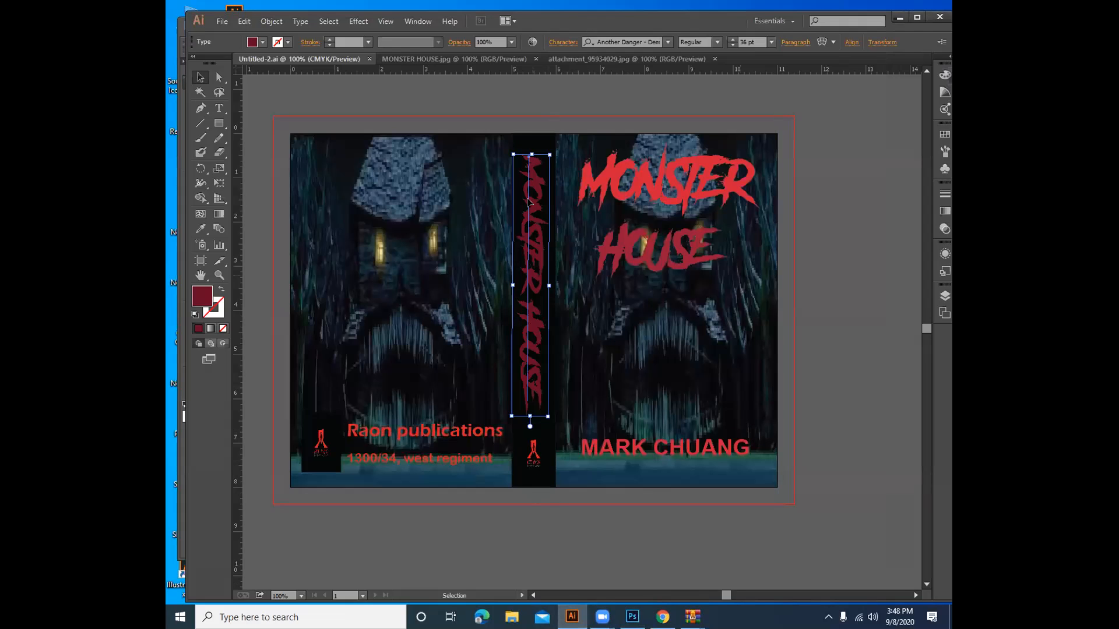
pyautogui.moveTo(528, 122); pyautogui.dragTo(535, 488)
pyautogui.rightClick(536, 407)
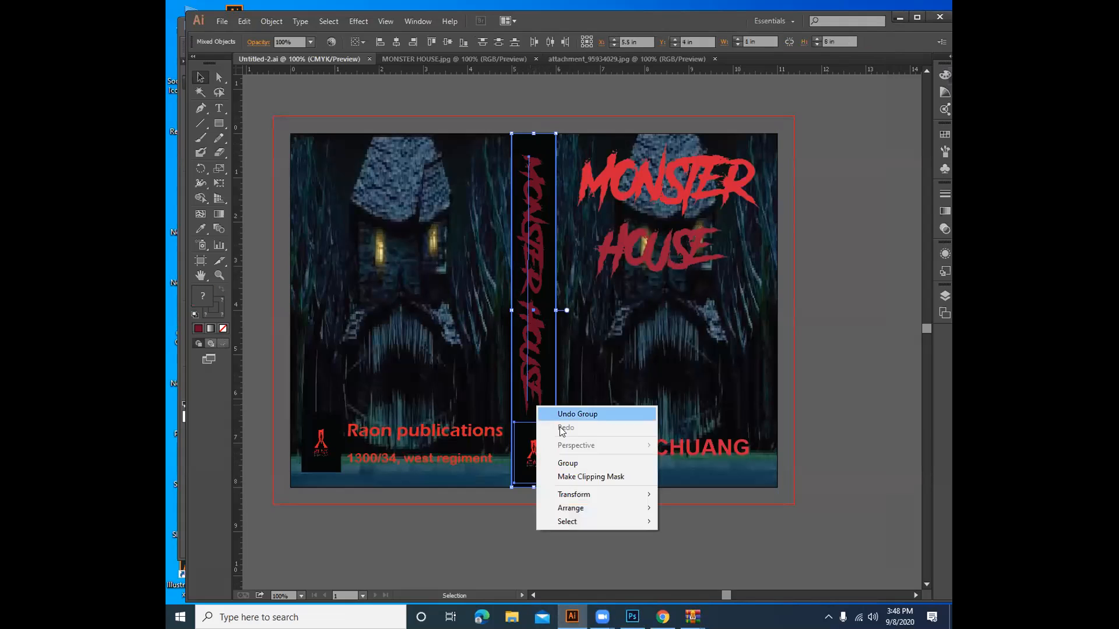
pyautogui.click(574, 464)
# Place the grouped spine in Forma 11.psb, scaled to about 135% by 234% to fill the white strip left of the guide.
pyautogui.moveTo(533, 315); pyautogui.dragTo(407, 287)
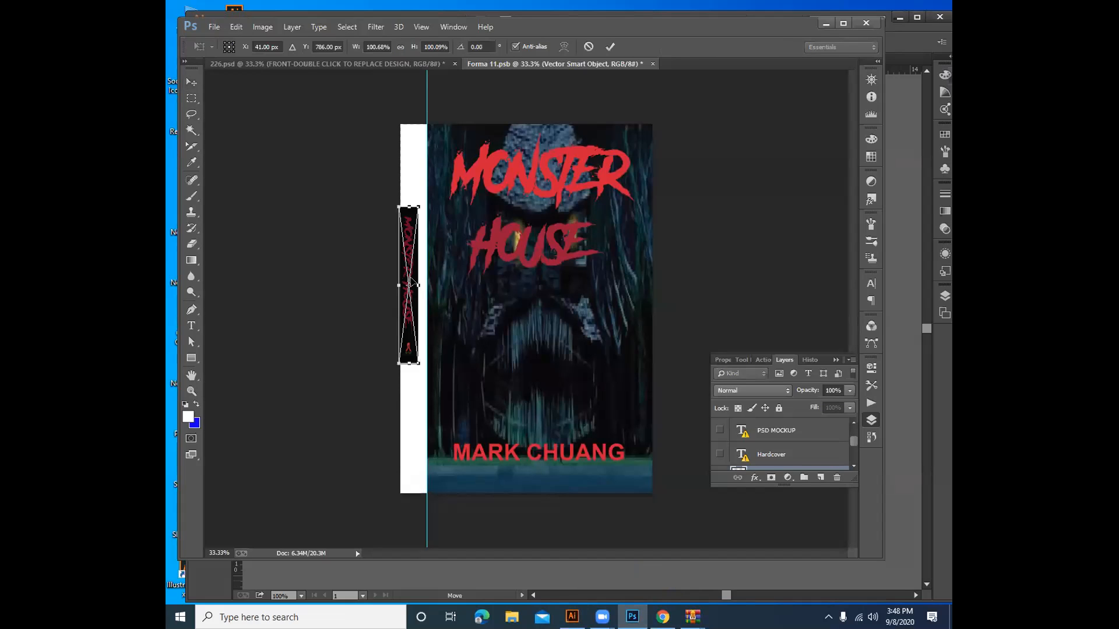
pyautogui.moveTo(409, 206); pyautogui.dragTo(413, 126)
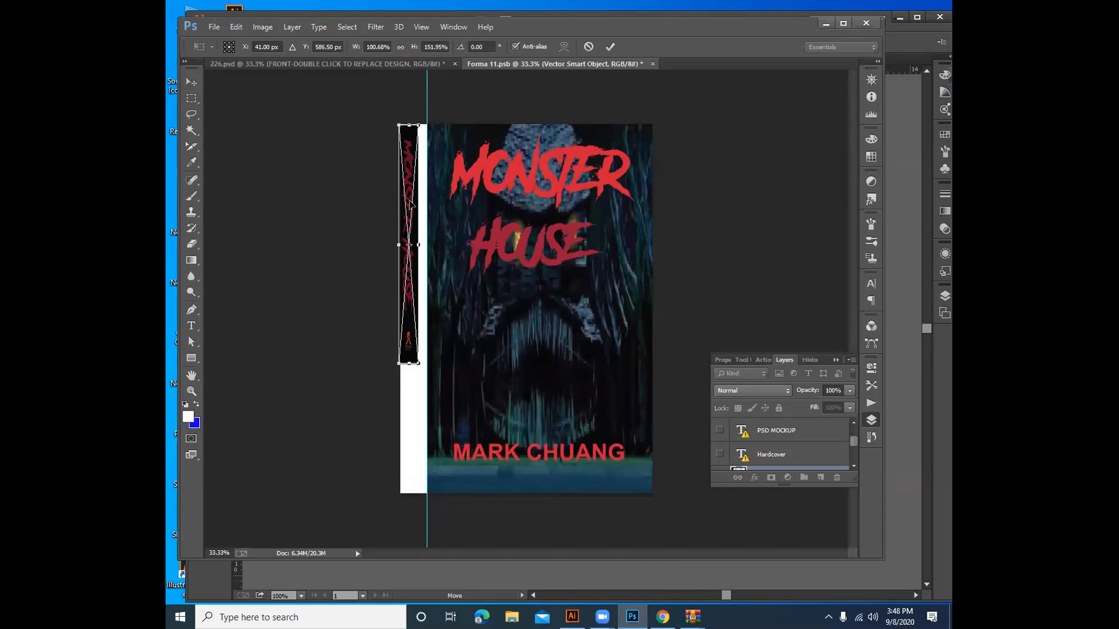
pyautogui.moveTo(410, 202); pyautogui.dragTo(415, 203)
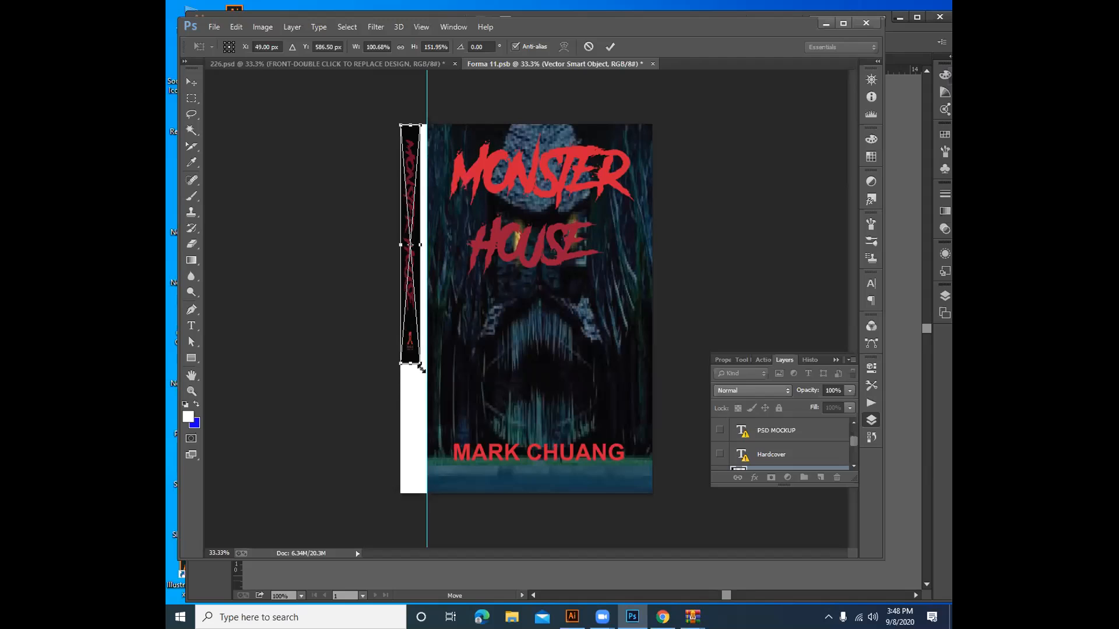
pyautogui.moveTo(421, 362); pyautogui.dragTo(427, 493)
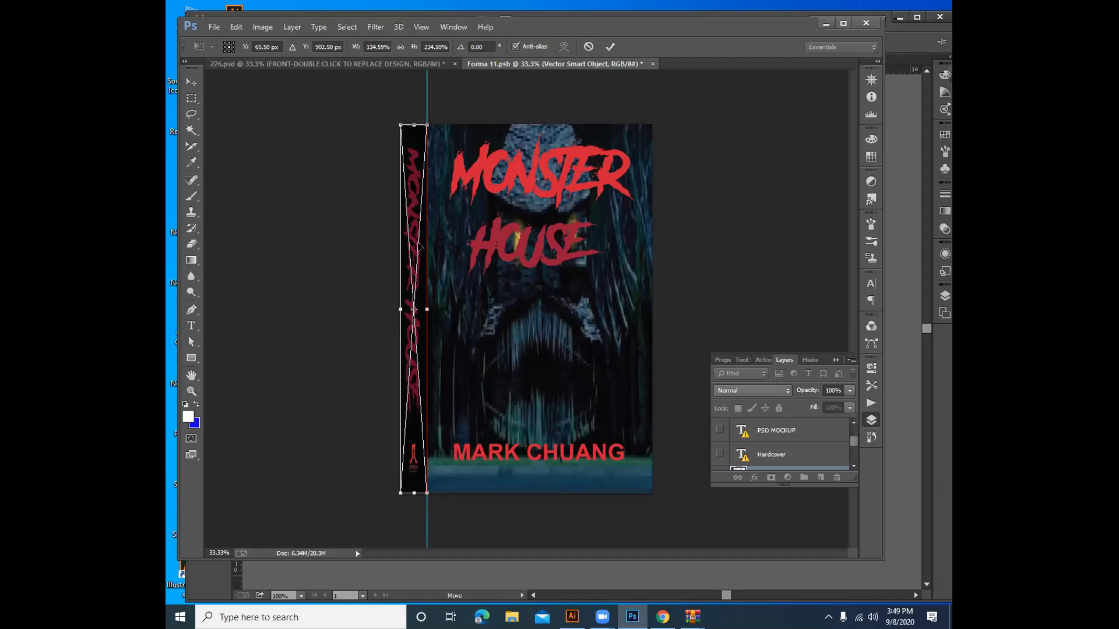
pyautogui.click(187, 77)
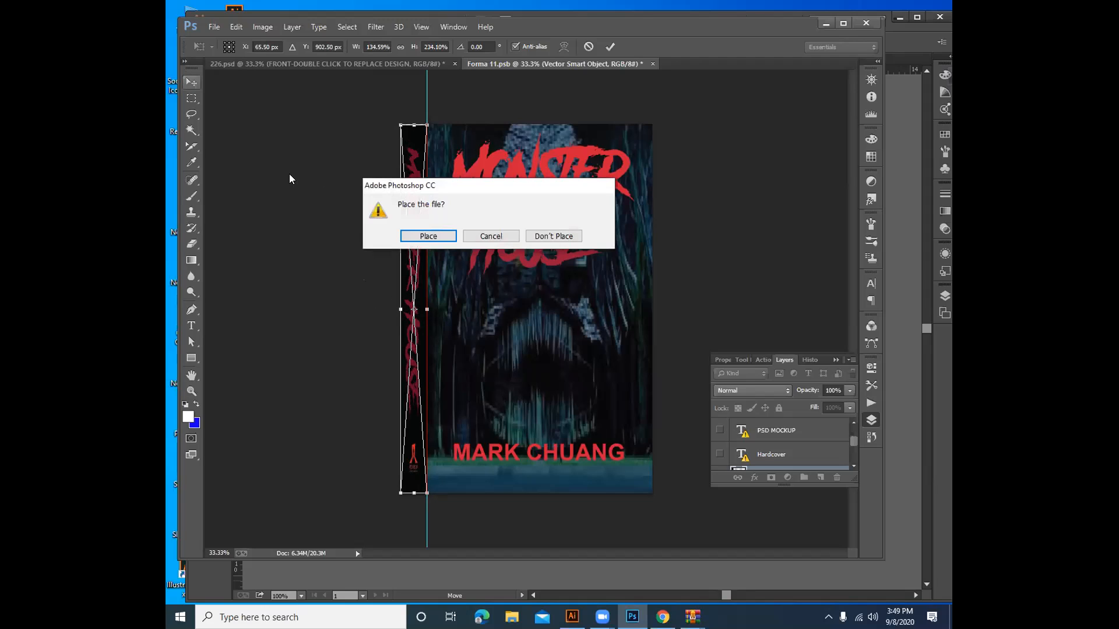
pyautogui.click(489, 236)
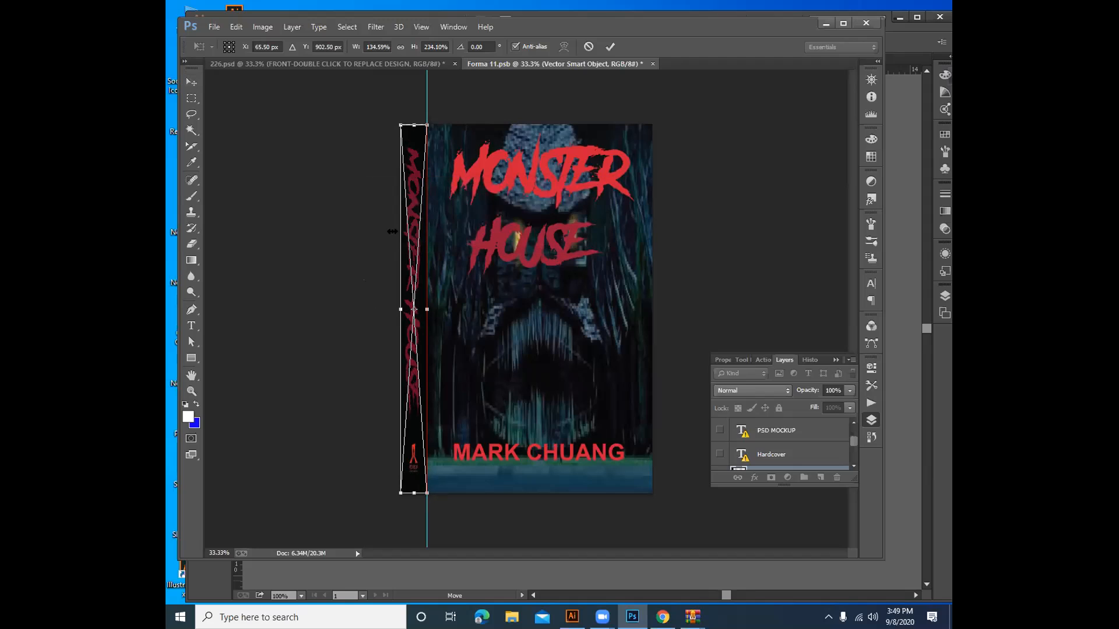
pyautogui.click(191, 82)
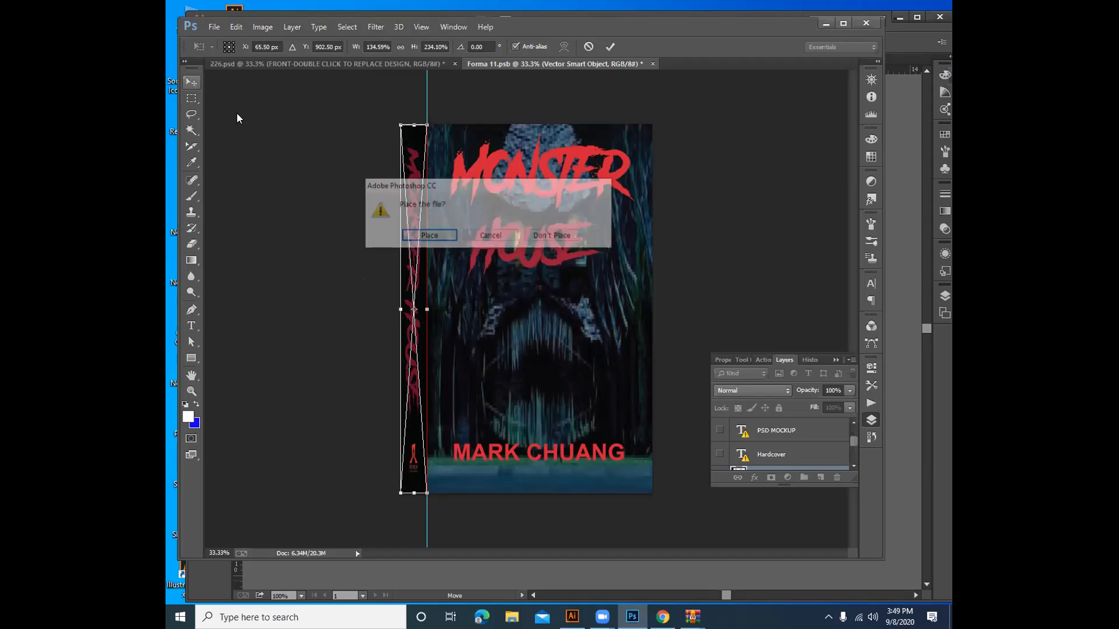
pyautogui.click(429, 236)
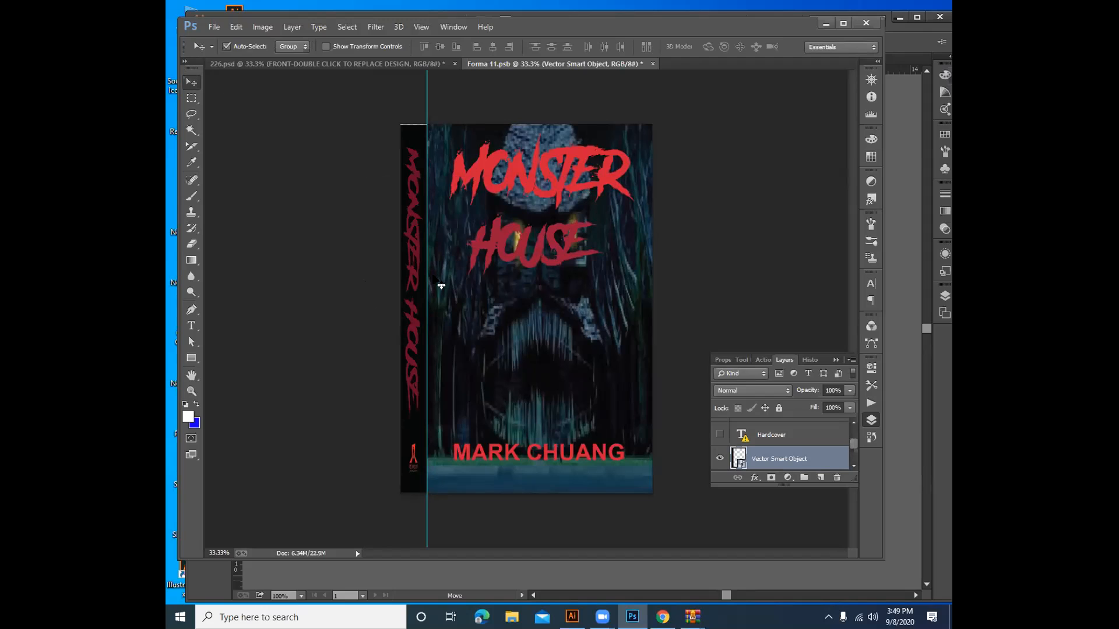
# Stretch the placed spine upward to a height of about 1810 px, covering the gap along the cover's top edge.
pyautogui.hotkey('ctrl', 't')
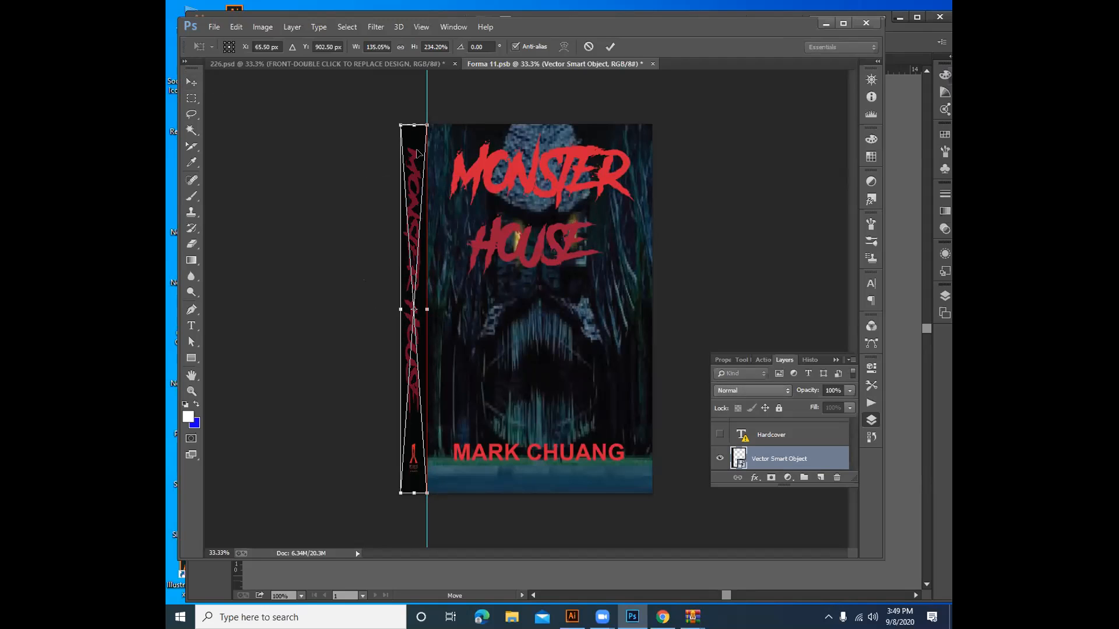
pyautogui.moveTo(412, 122); pyautogui.dragTo(413, 119)
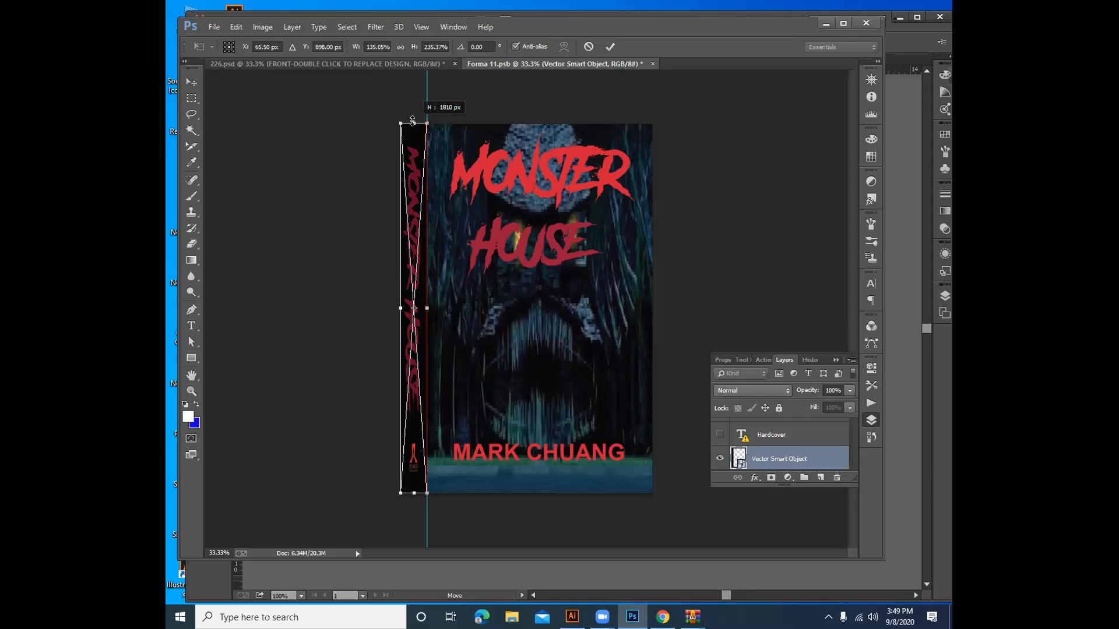
pyautogui.click(610, 46)
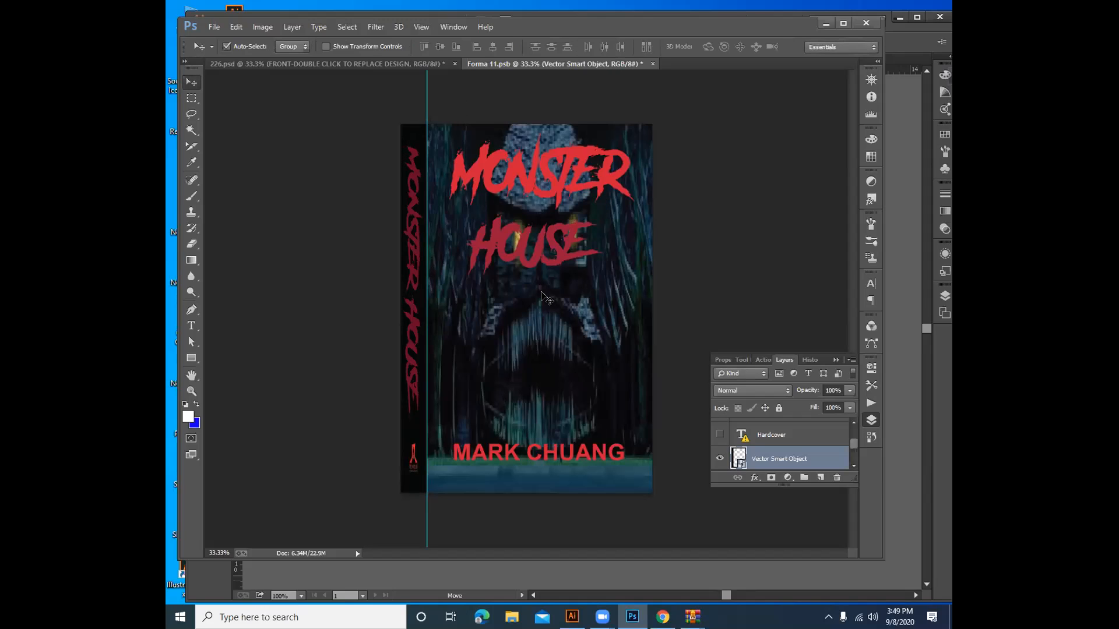
# Save Forma 11.psb, return to the 226.psd mockup and select its SPINE design layer.
pyautogui.hotkey('ctrl', 's')
pyautogui.click(331, 61)
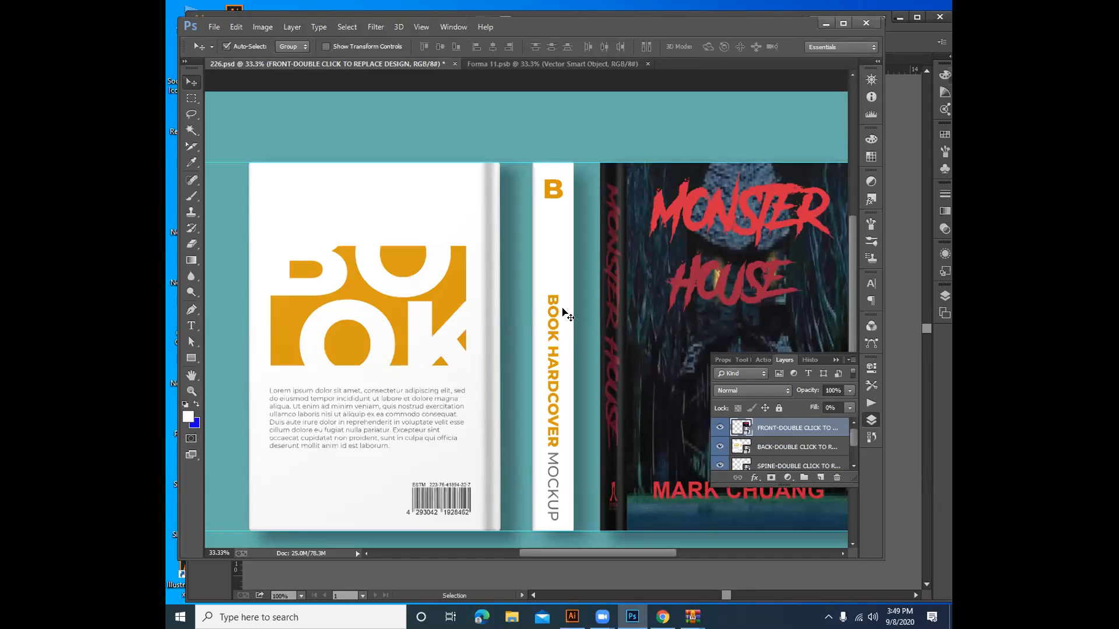
pyautogui.click(554, 226)
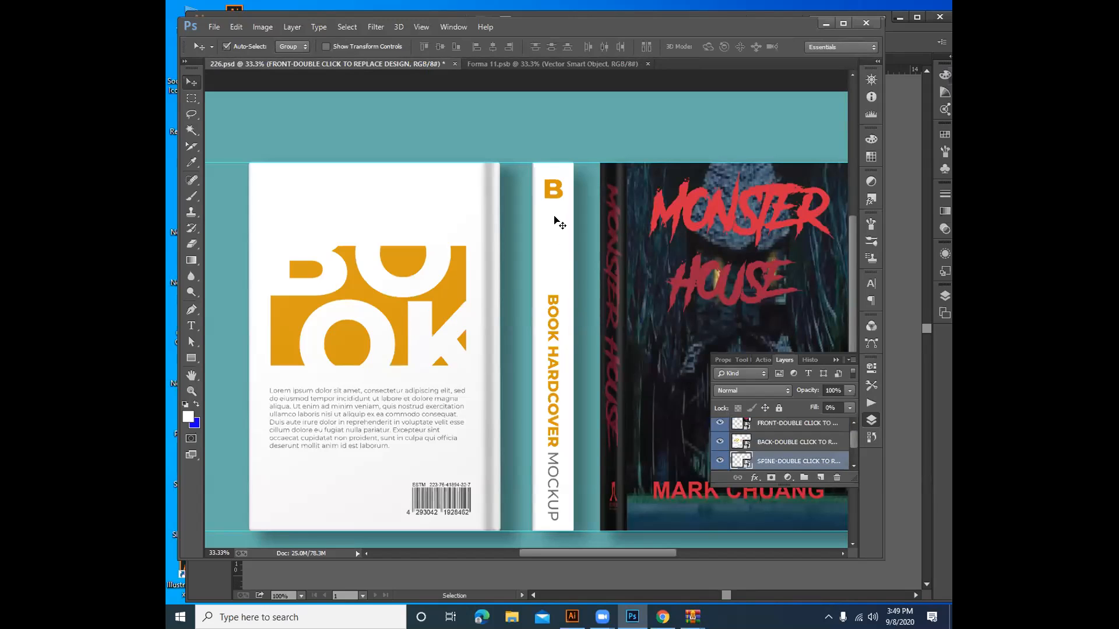
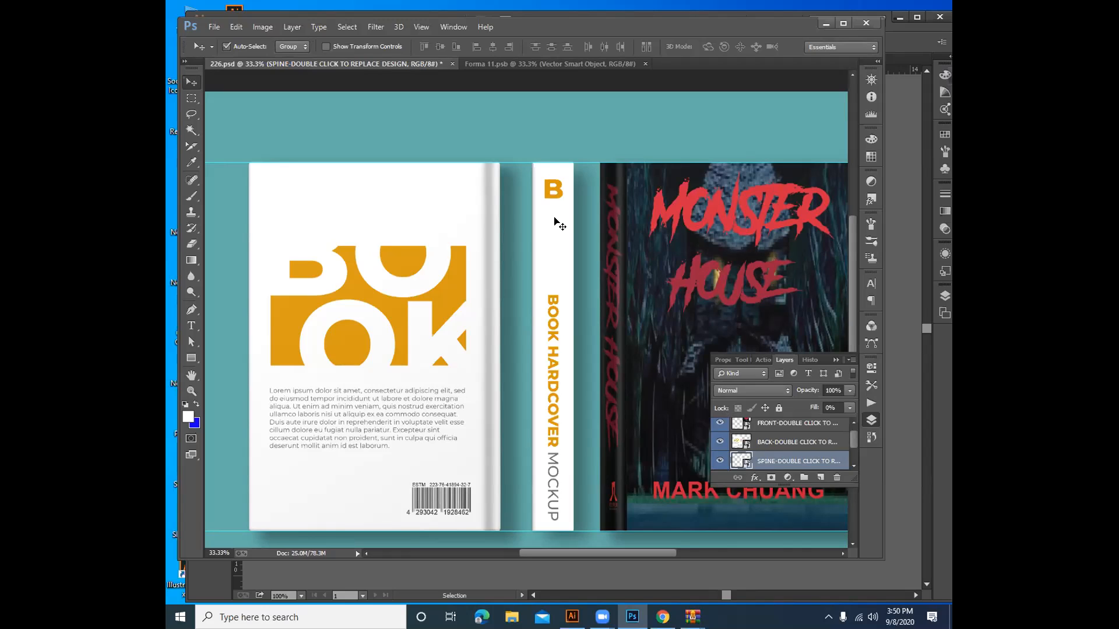
# Open the mockup's BACK design layer for editing, dismissing the missing-font notice, and dock Forma 11 copia1.psb beside the open documents.
pyautogui.click(453, 244)
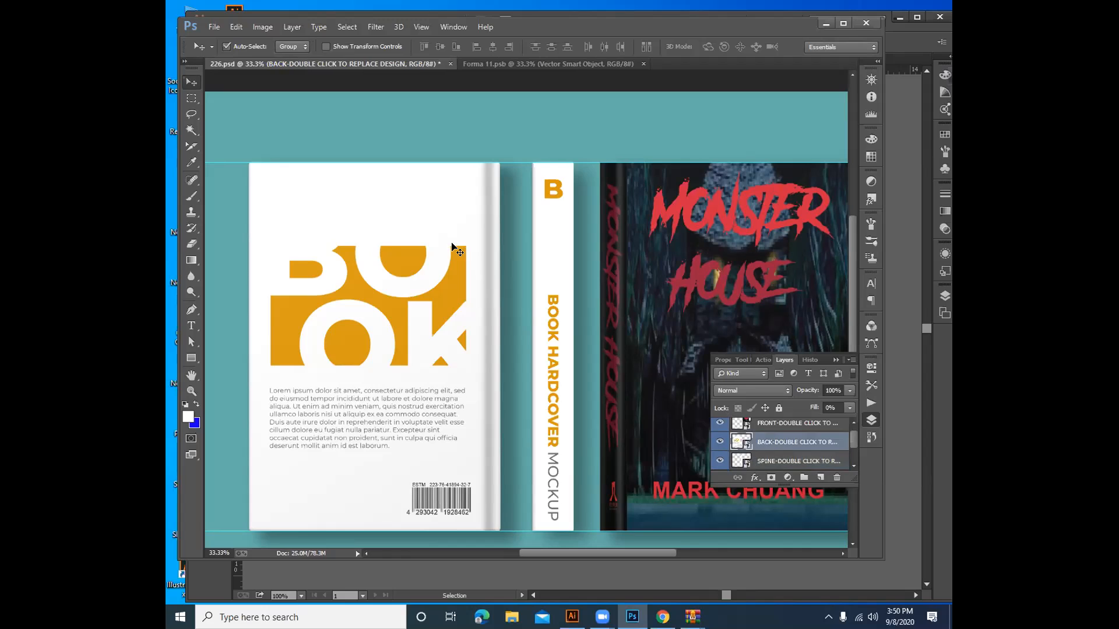
pyautogui.click(541, 248)
pyautogui.scroll(-1, 542, 248)
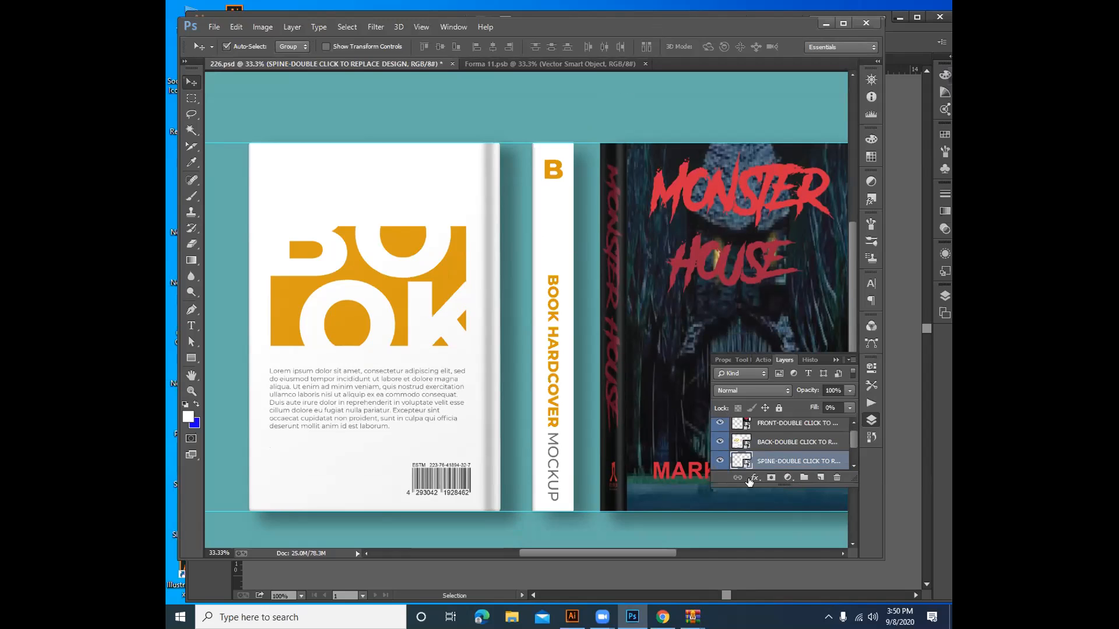
pyautogui.doubleClick(745, 442)
pyautogui.click(512, 259)
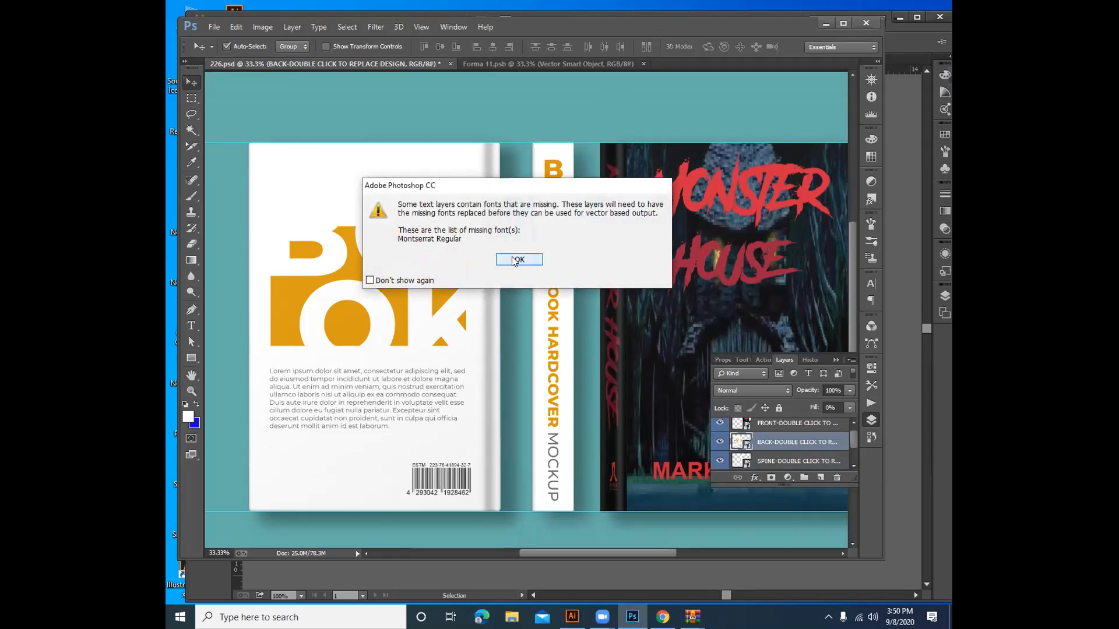
pyautogui.click(512, 258)
pyautogui.moveTo(359, 76); pyautogui.dragTo(454, 63)
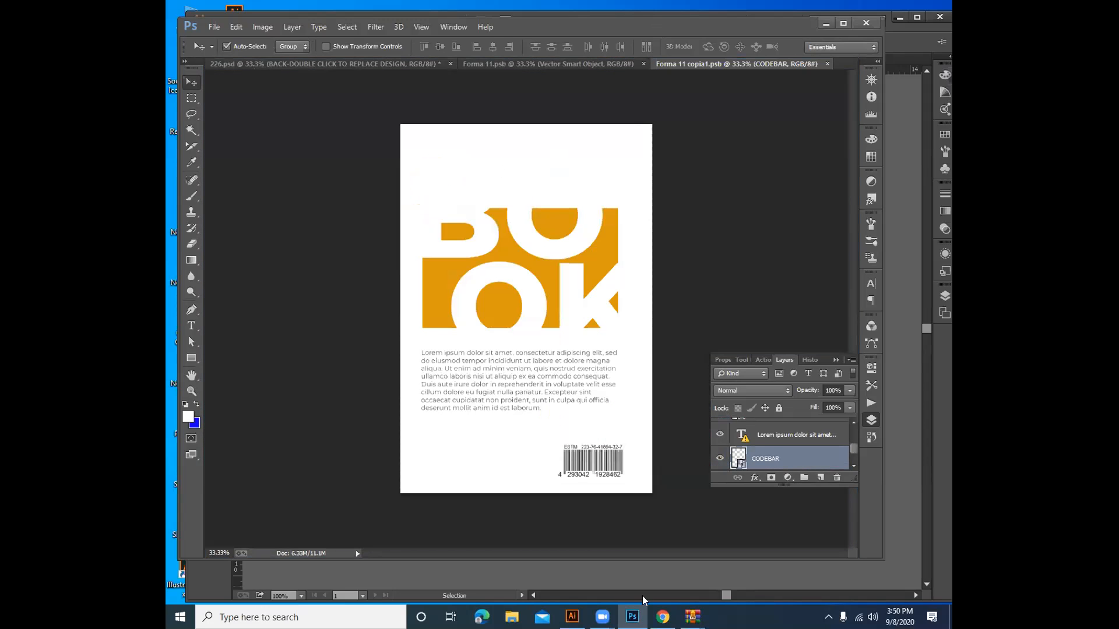
# Place the back cover artwork from Illustrator in Forma 11 copia1.psb, scaling it to about 181% by 190% toward the cover's lower corner.
pyautogui.click(572, 617)
pyautogui.moveTo(442, 306); pyautogui.dragTo(522, 261)
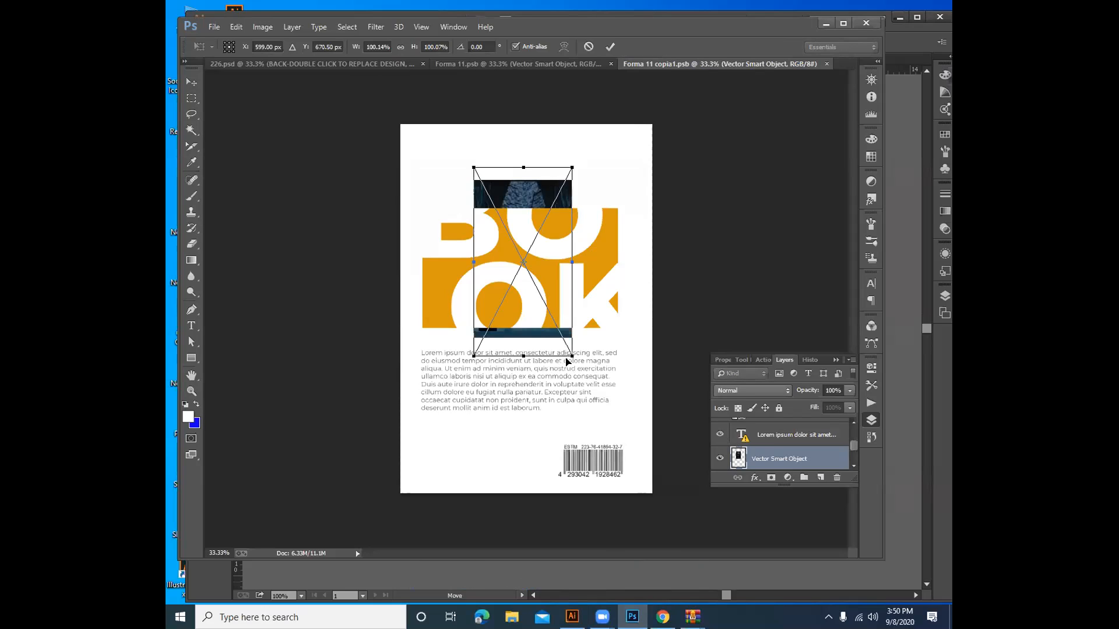
pyautogui.scroll(2, 733, 457)
pyautogui.scroll(1, 733, 456)
pyautogui.scroll(-1, 731, 452)
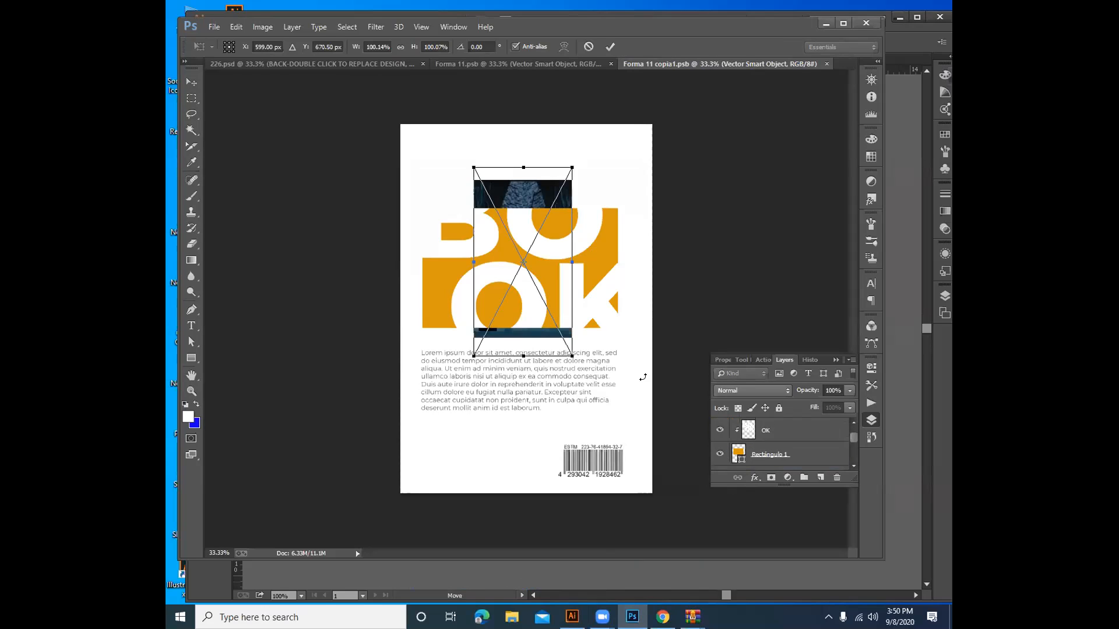
pyautogui.moveTo(573, 355); pyautogui.dragTo(651, 526)
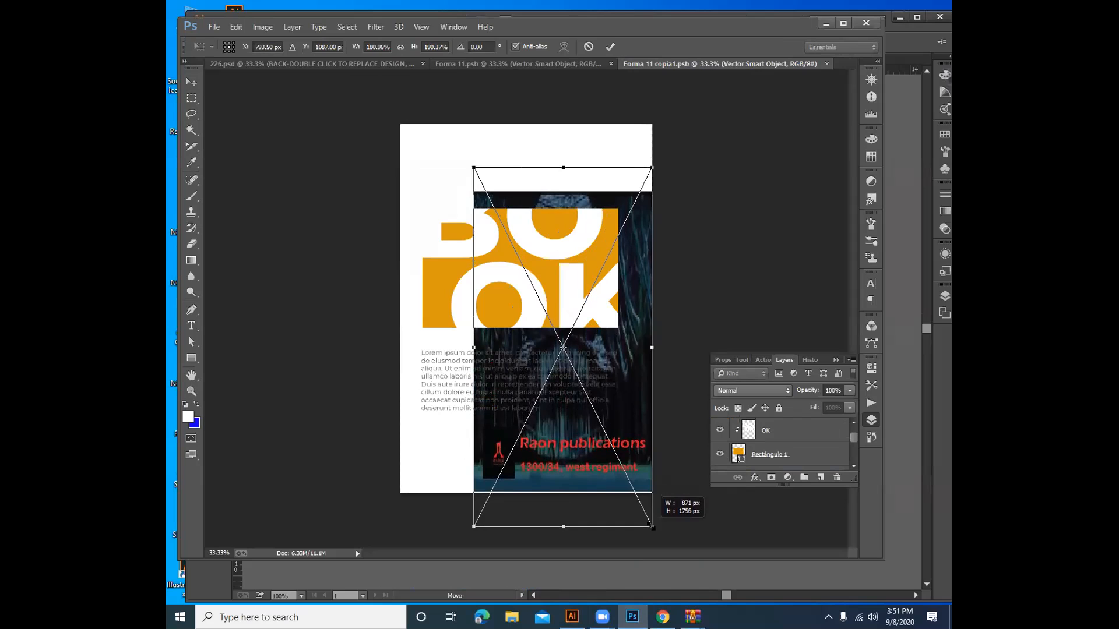
pyautogui.moveTo(651, 526); pyautogui.dragTo(651, 529)
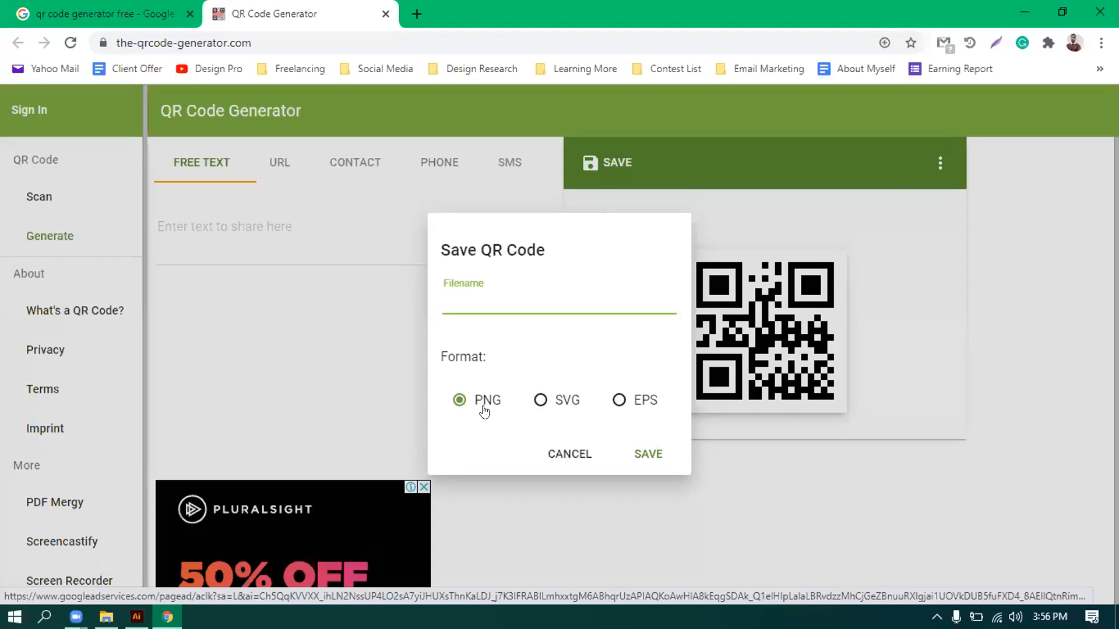
# Save the static QR code in EPS format under the filename ert and open the downloaded file.
pyautogui.write('rt')
pyautogui.click(622, 401)
pyautogui.click(637, 448)
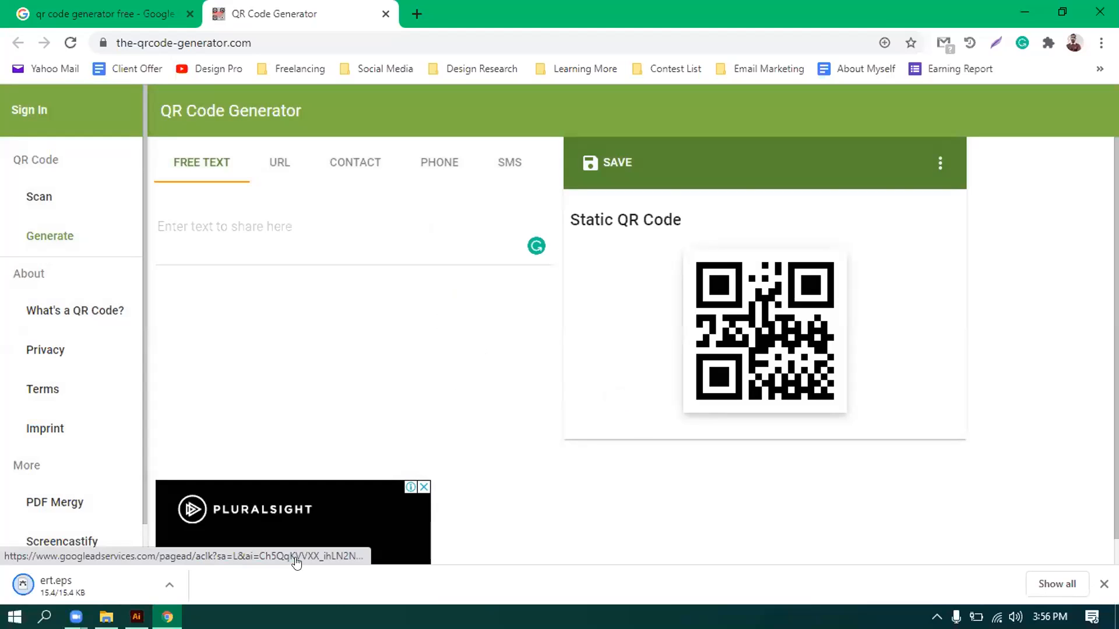
pyautogui.click(167, 584)
pyautogui.click(211, 483)
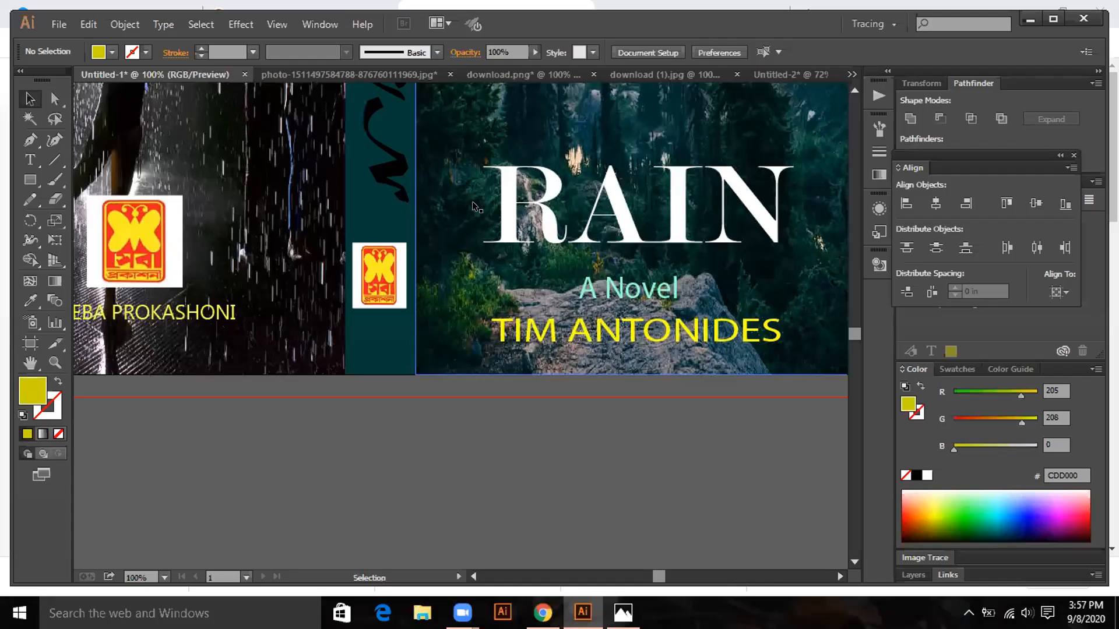
pyautogui.scroll(-1, 475, 209)
pyautogui.scroll(2, 475, 212)
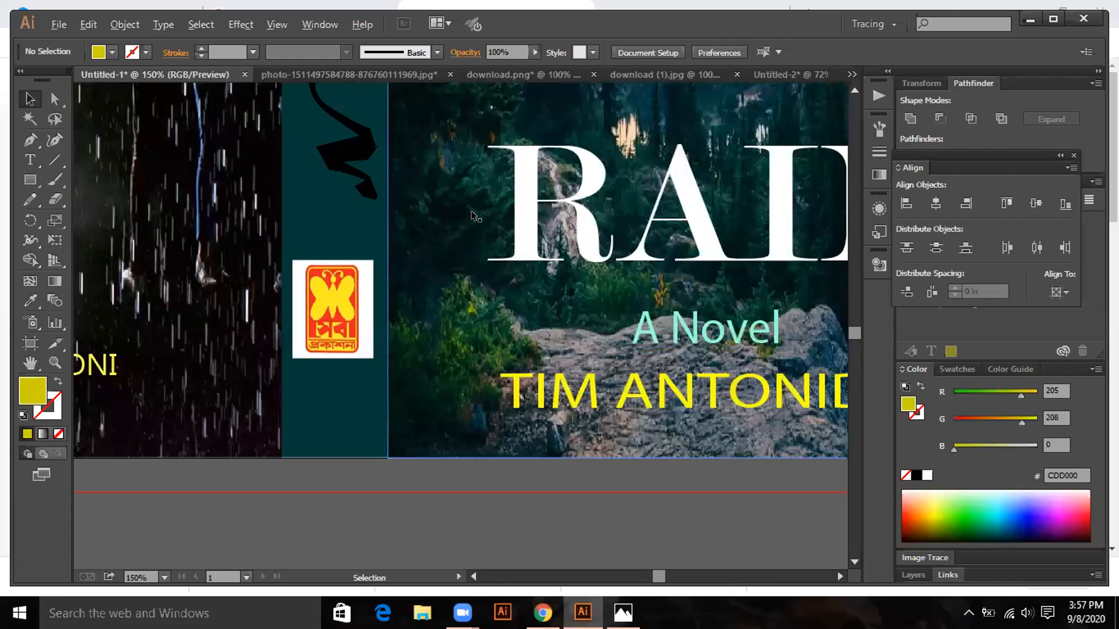
pyautogui.scroll(-4, 476, 217)
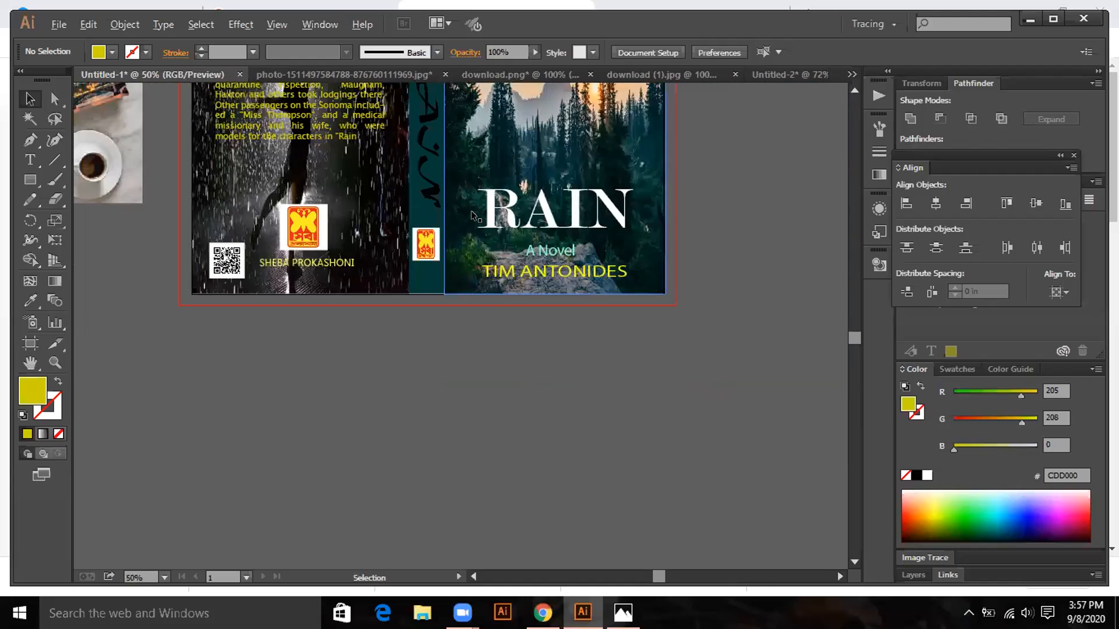
pyautogui.moveTo(438, 182); pyautogui.dragTo(441, 262)
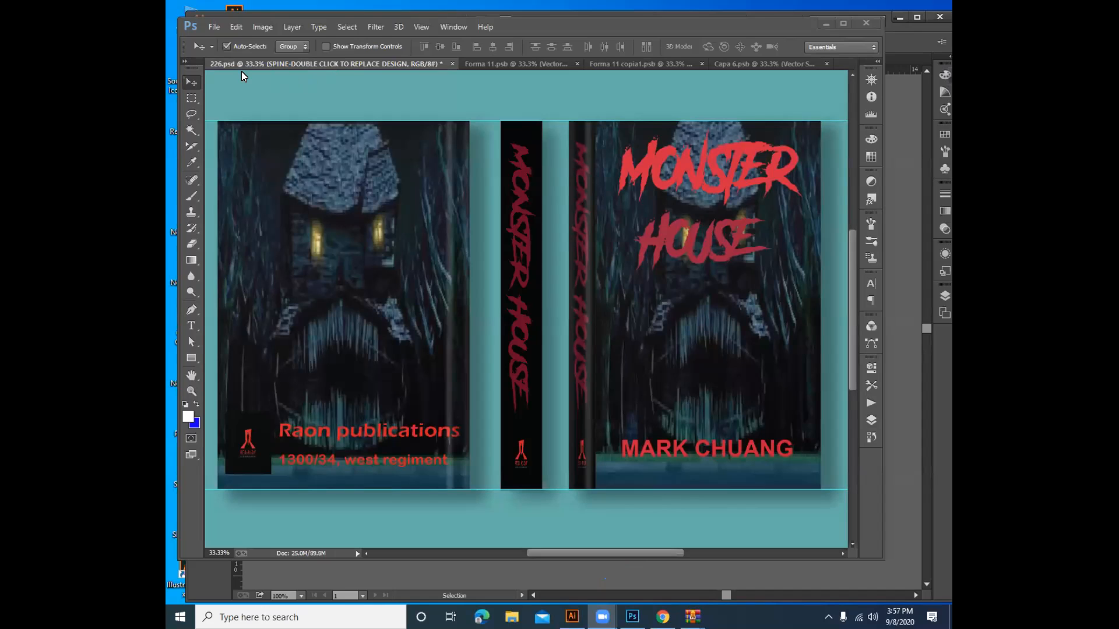
# Show the layer list of the 226.psd mockup and select its BACK design layer.
pyautogui.click(214, 27)
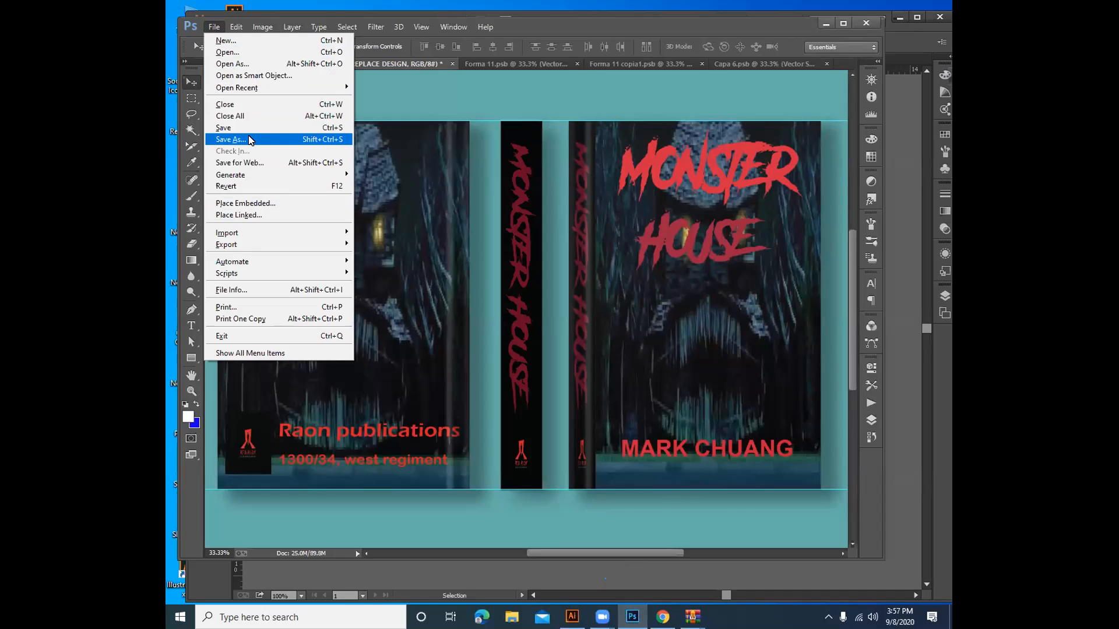
pyautogui.click(871, 420)
pyautogui.click(870, 419)
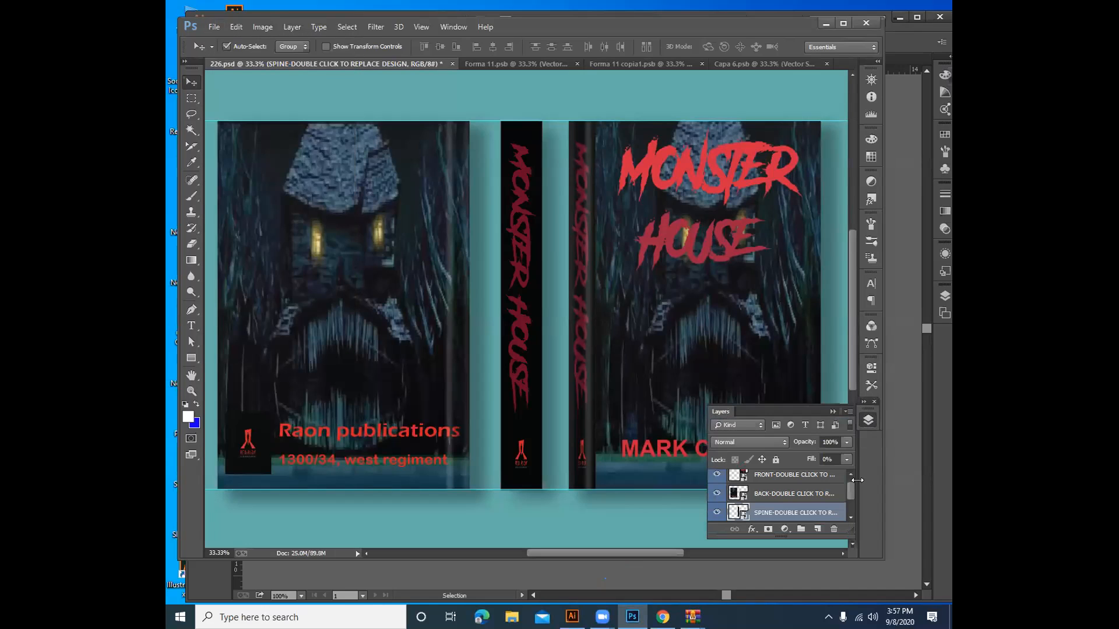
pyautogui.click(840, 493)
pyautogui.moveTo(851, 493)
pyautogui.mouseDown()
pyautogui.moveTo(850, 509)
pyautogui.moveTo(849, 489)
pyautogui.mouseUp()
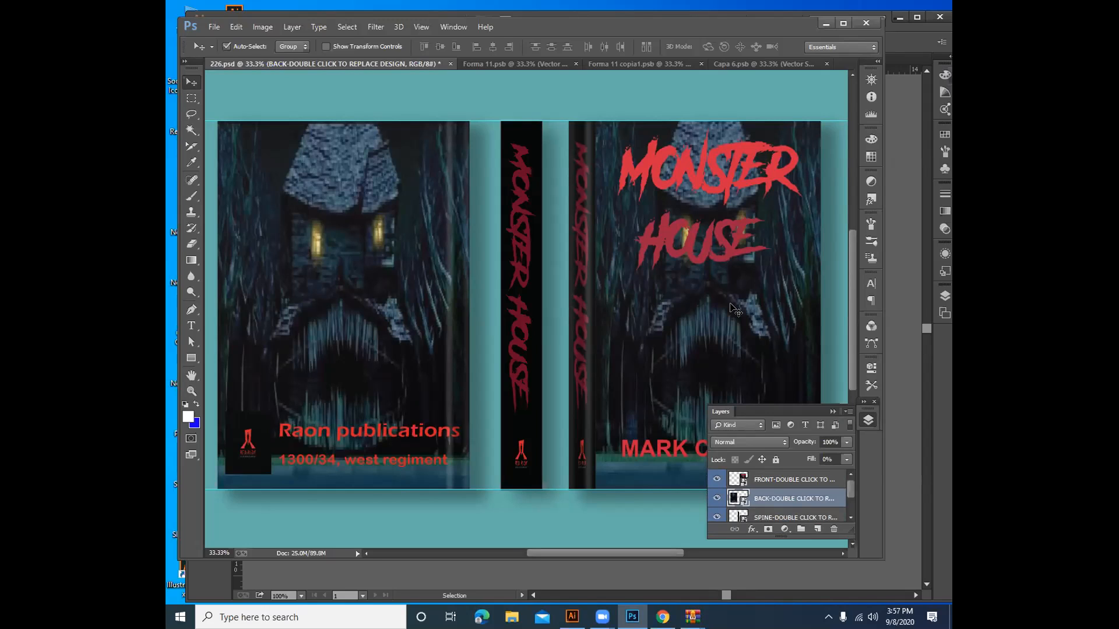
# Start saving a separate copy of the finished 226.psd mockup and choose JPEG as its file format.
pyautogui.click(215, 27)
pyautogui.click(216, 28)
pyautogui.click(215, 28)
pyautogui.click(215, 27)
pyautogui.click(215, 27)
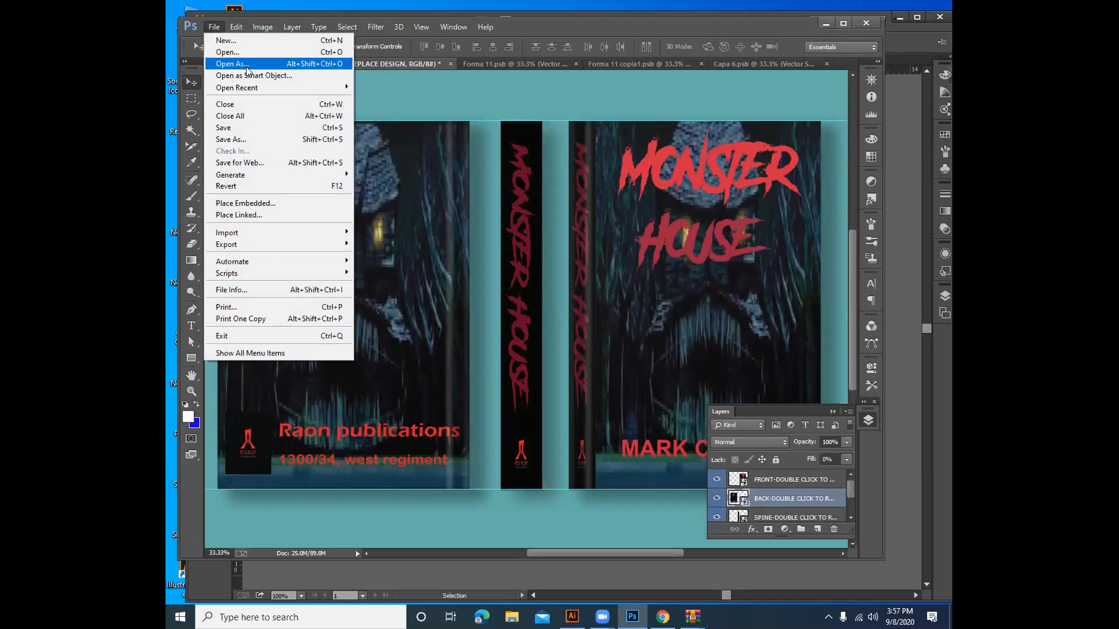
pyautogui.click(247, 148)
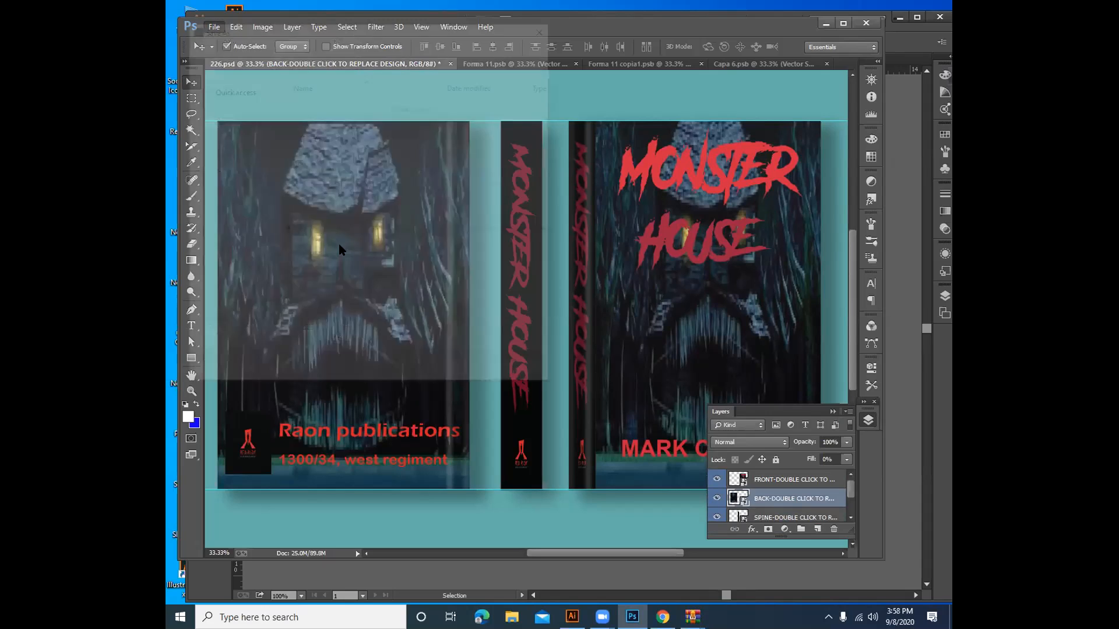
pyautogui.click(339, 265)
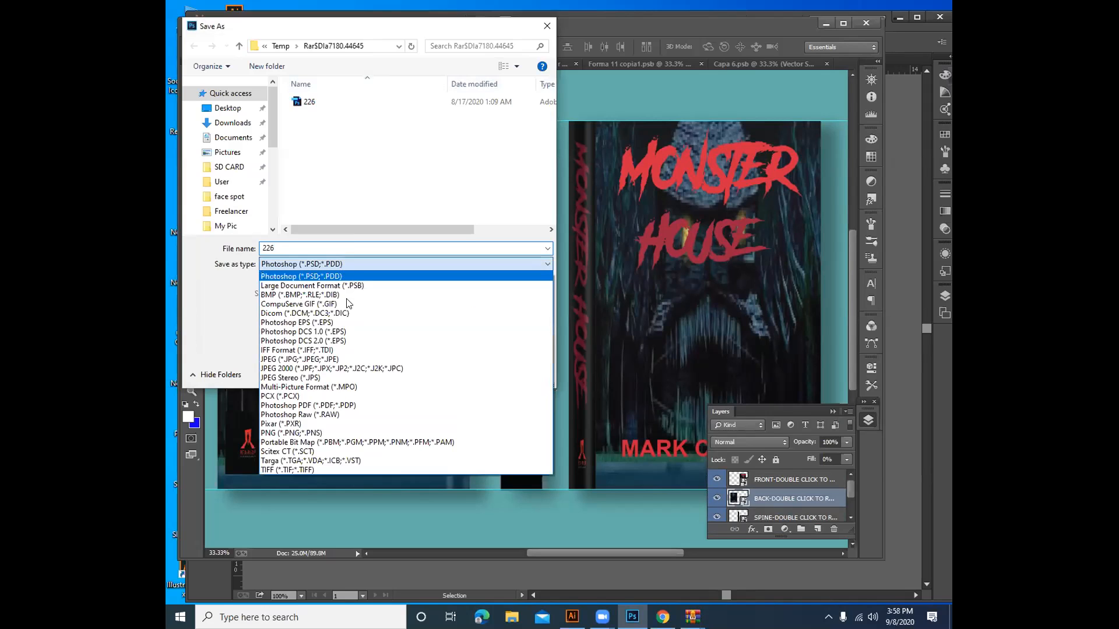
pyautogui.click(344, 359)
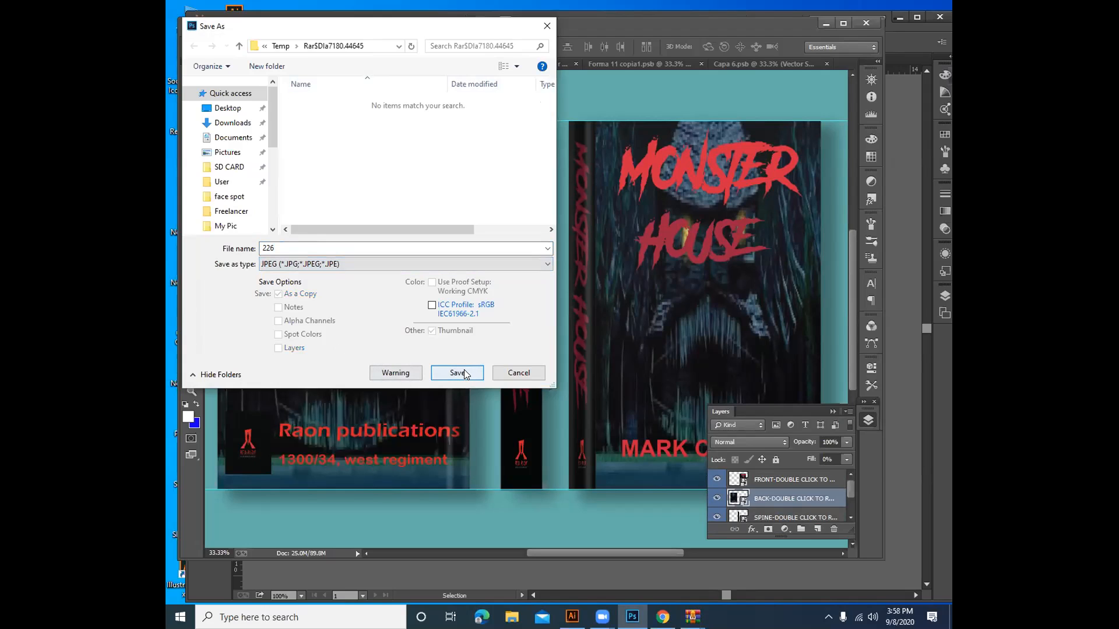
# Name the JPEG copy of the mockup book cover design.
pyautogui.doubleClick(265, 248)
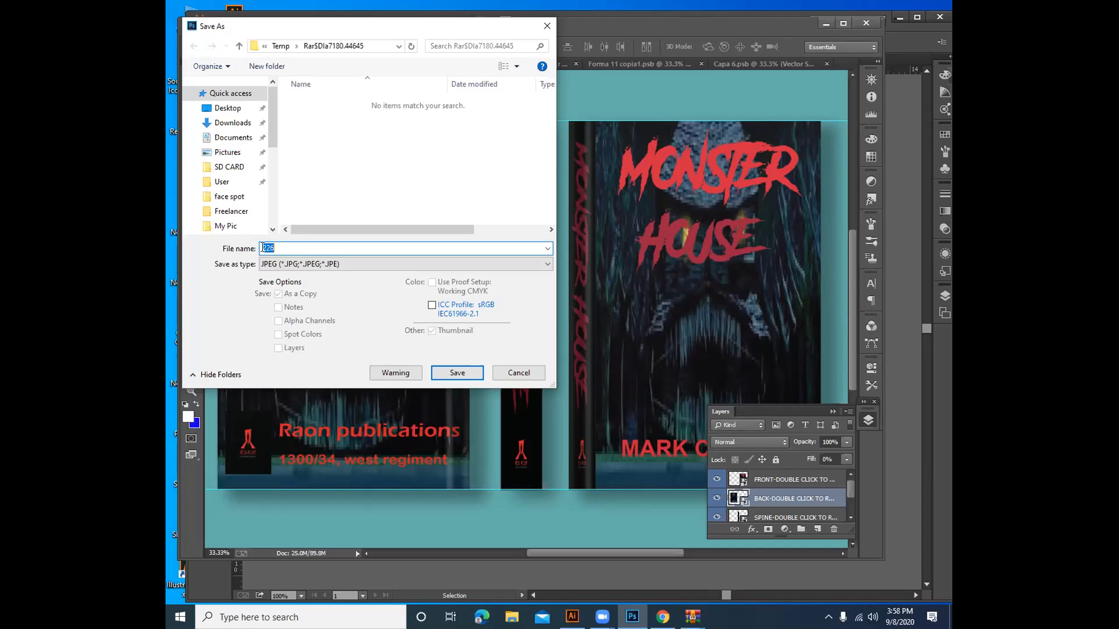
pyautogui.press('BackSpace')
pyautogui.write('bokk')
pyautogui.press('BackSpace')
pyautogui.press('BackSpace')
pyautogui.write('ok cover design')
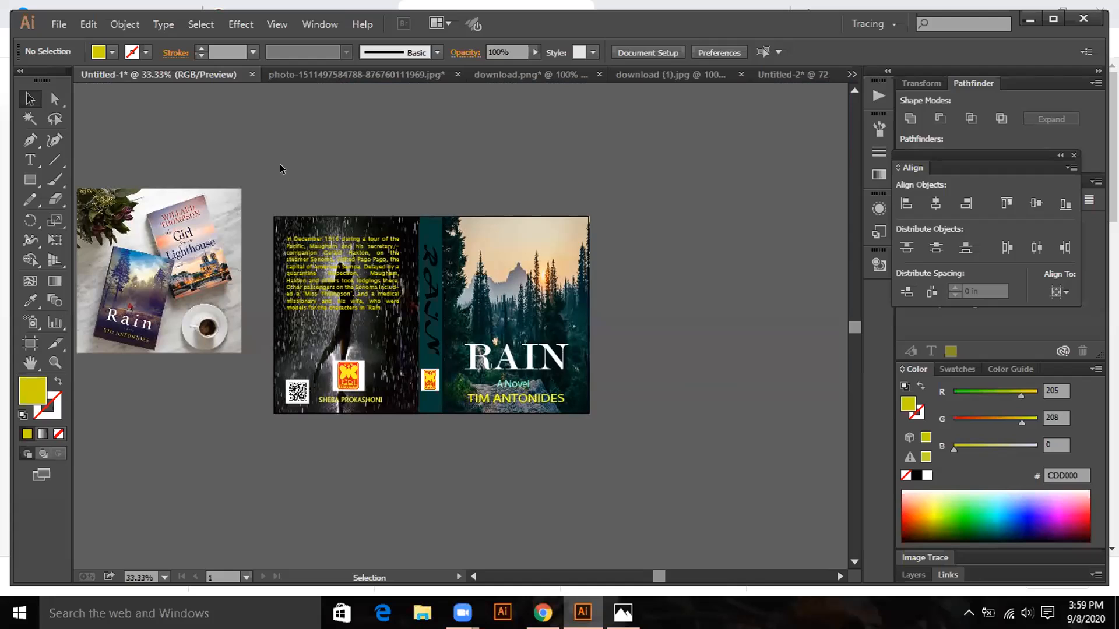
# Group all objects of the Rain cover, including the back, spine and front, and deselect the group.
pyautogui.moveTo(652, 193); pyautogui.dragTo(267, 439)
pyautogui.rightClick(385, 274)
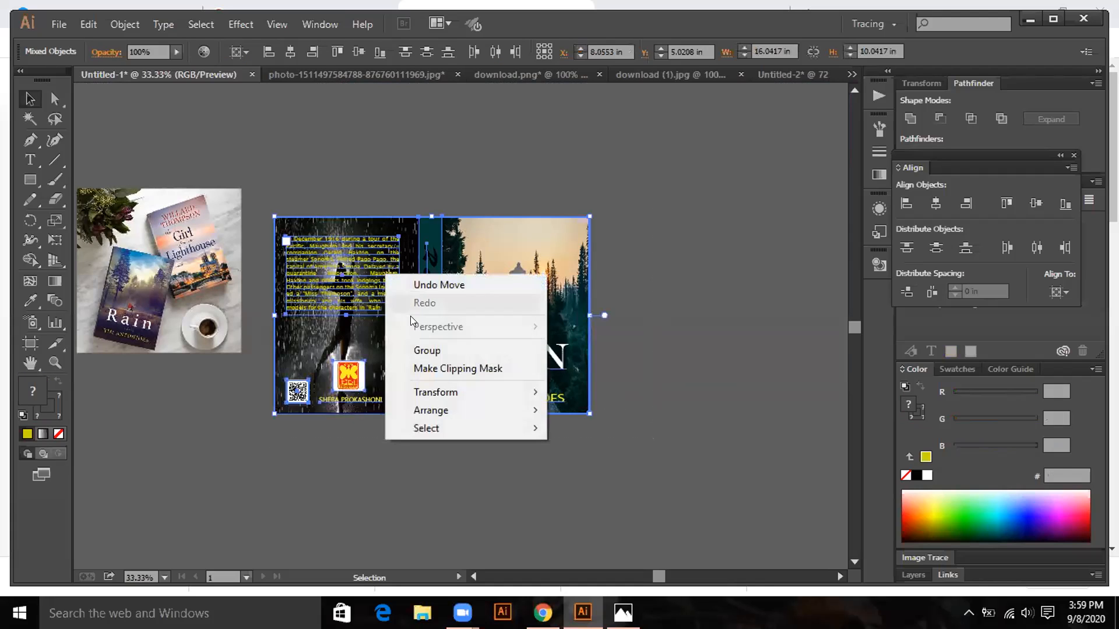
pyautogui.click(427, 352)
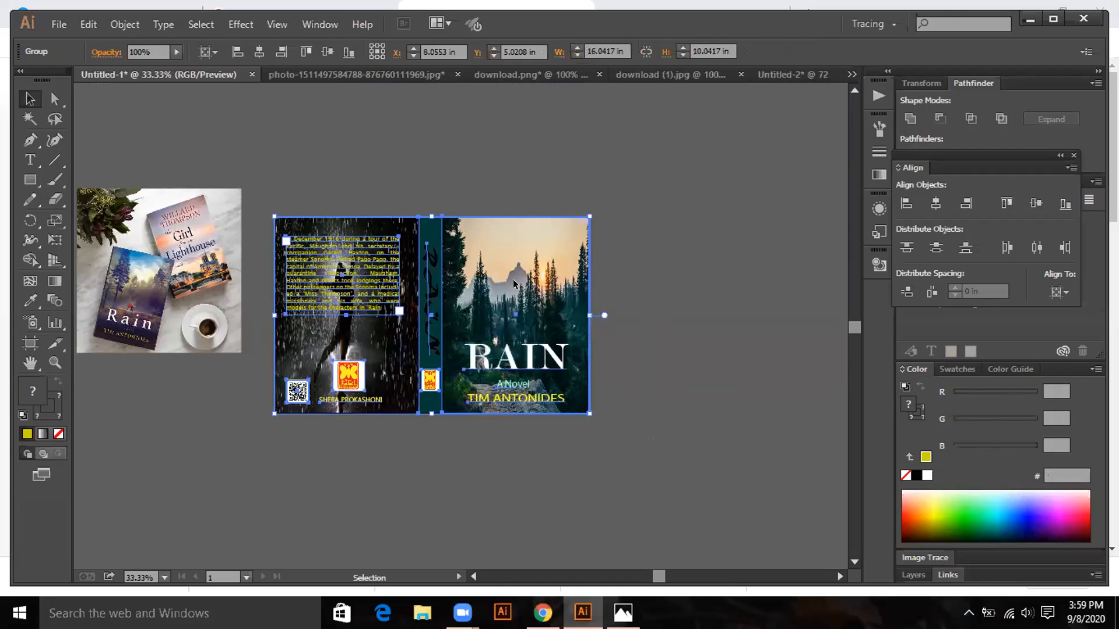
pyautogui.click(674, 187)
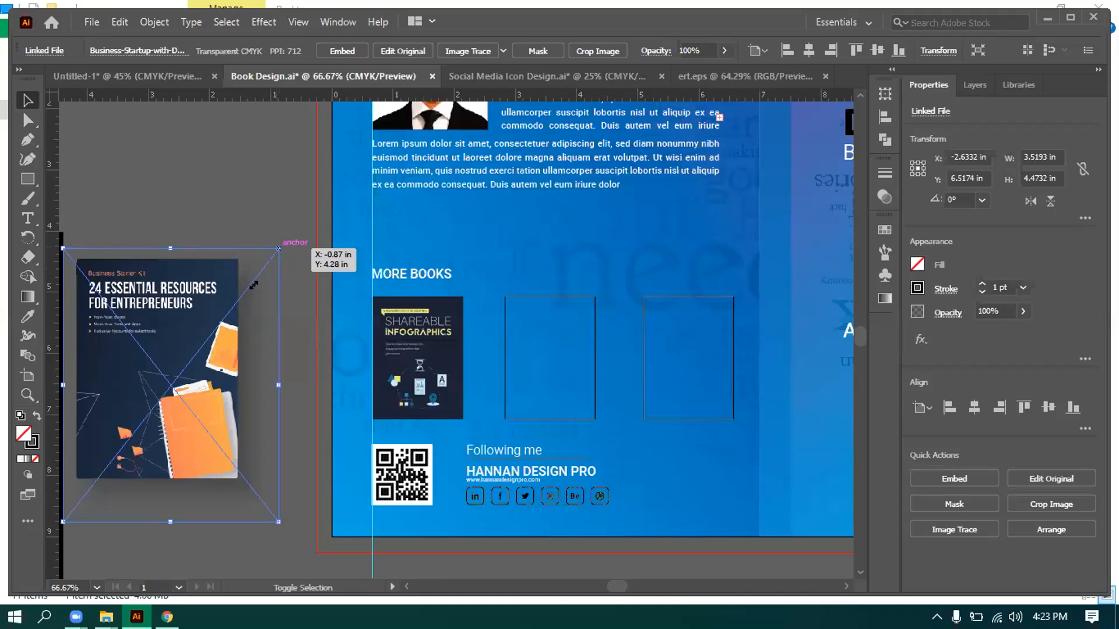
# Shrink the 24 Essential Resources cover image to about 2.02 by 2.57 in and move it over the second frame under MORE BOOKS.
pyautogui.moveTo(274, 244); pyautogui.dragTo(223, 318)
pyautogui.moveTo(174, 361); pyautogui.dragTo(542, 340)
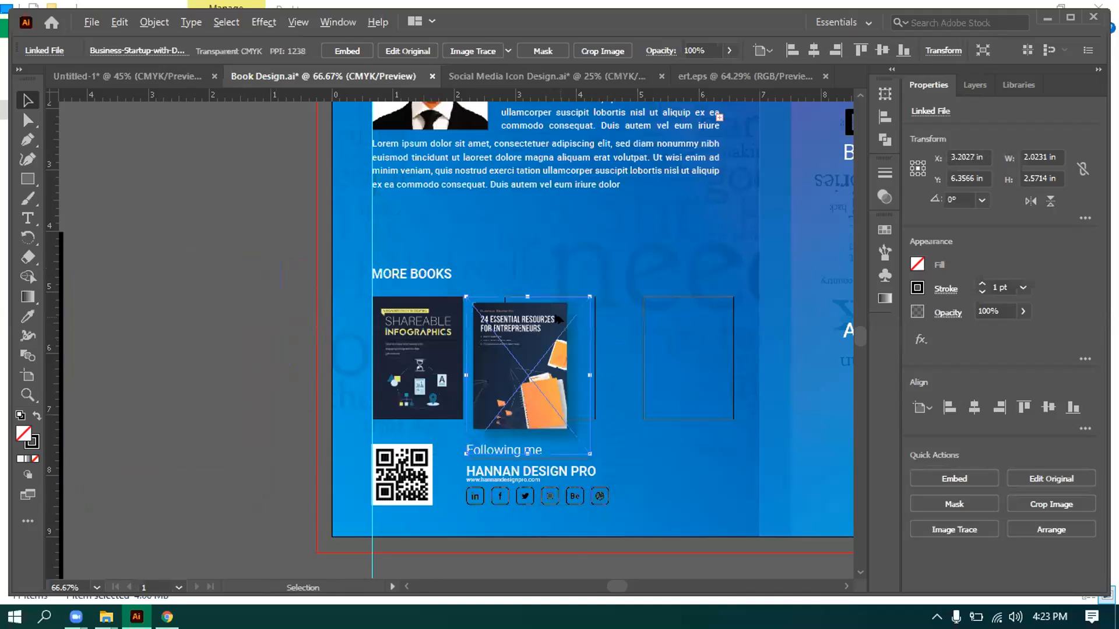
pyautogui.scroll(2, 559, 317)
pyautogui.scroll(1, 506, 340)
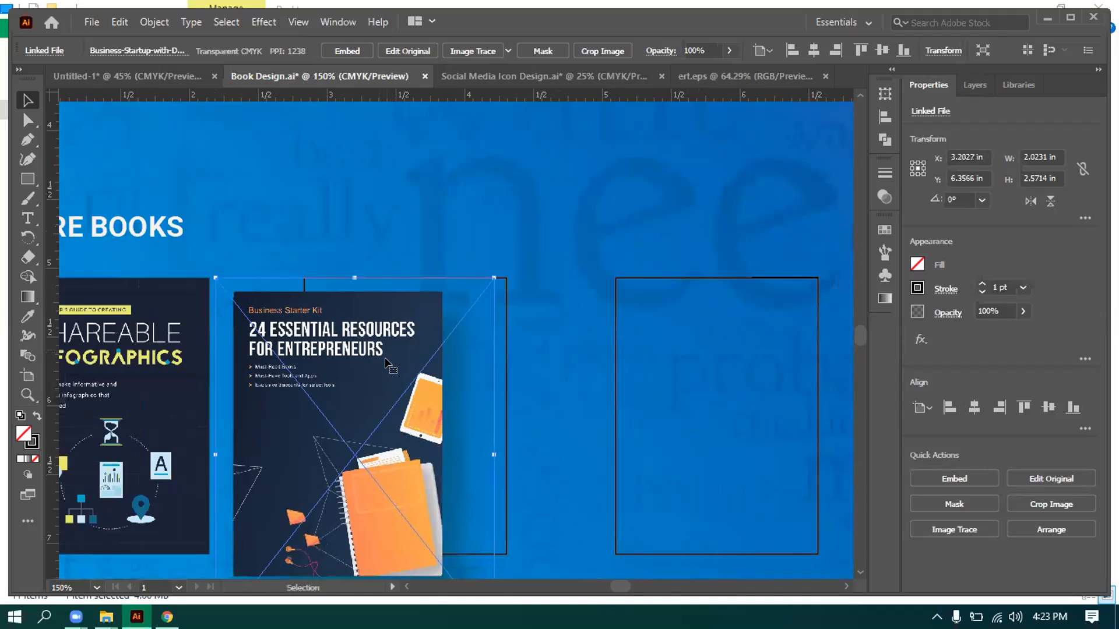
pyautogui.scroll(-1, 384, 358)
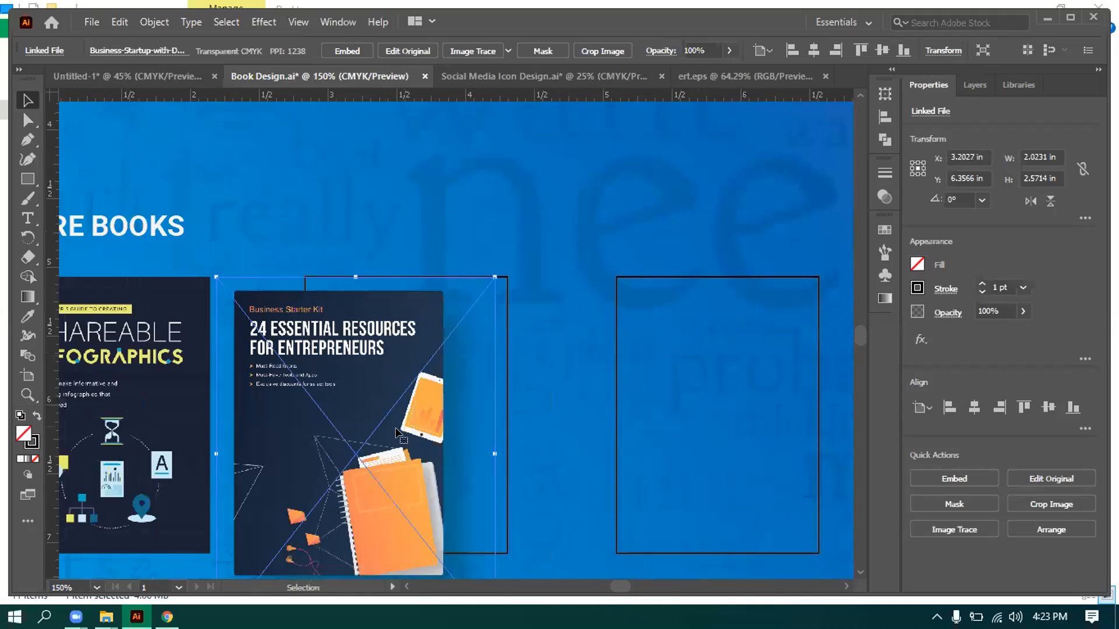
pyautogui.scroll(-1, 365, 366)
pyautogui.click(361, 342)
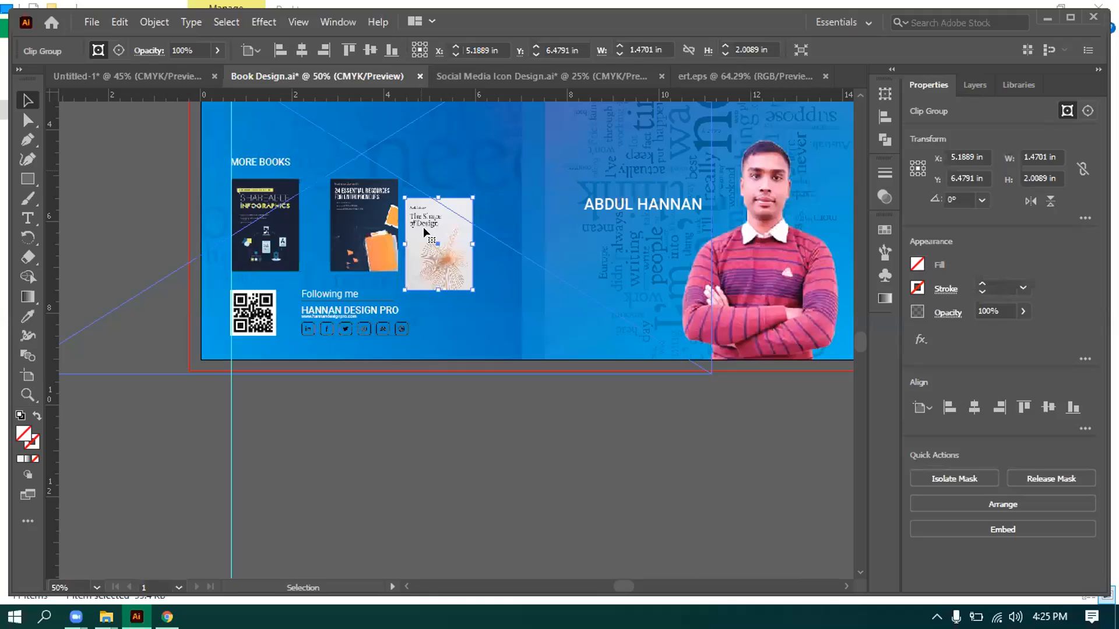
# Reposition the clipped white book cover at the end of the MORE BOOKS row.
pyautogui.scroll(1, 445, 293)
pyautogui.moveTo(423, 226); pyautogui.dragTo(449, 271)
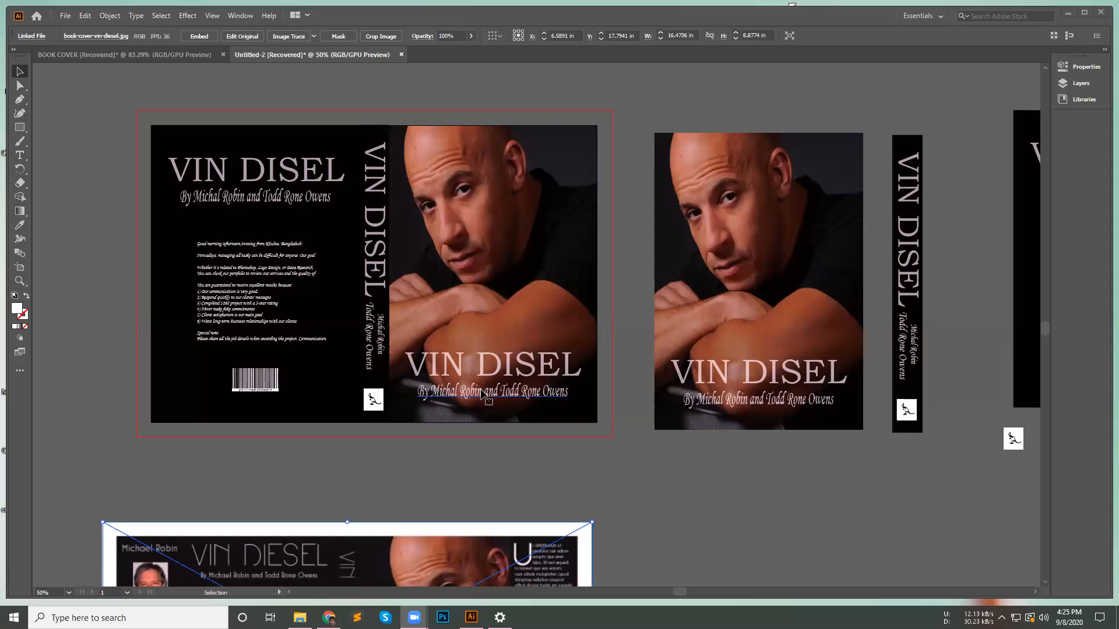
# Compare the Vin Disel cover layout with the linked reference cover placed below it.
pyautogui.scroll(-5, 482, 396)
pyautogui.scroll(-1, 408, 442)
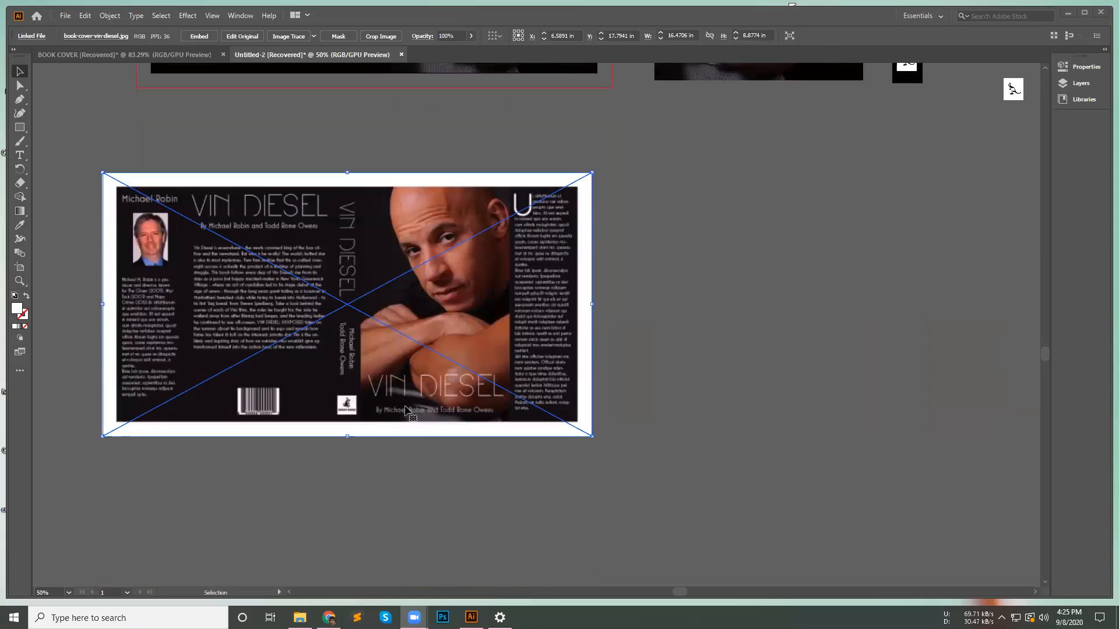
pyautogui.scroll(3, 407, 414)
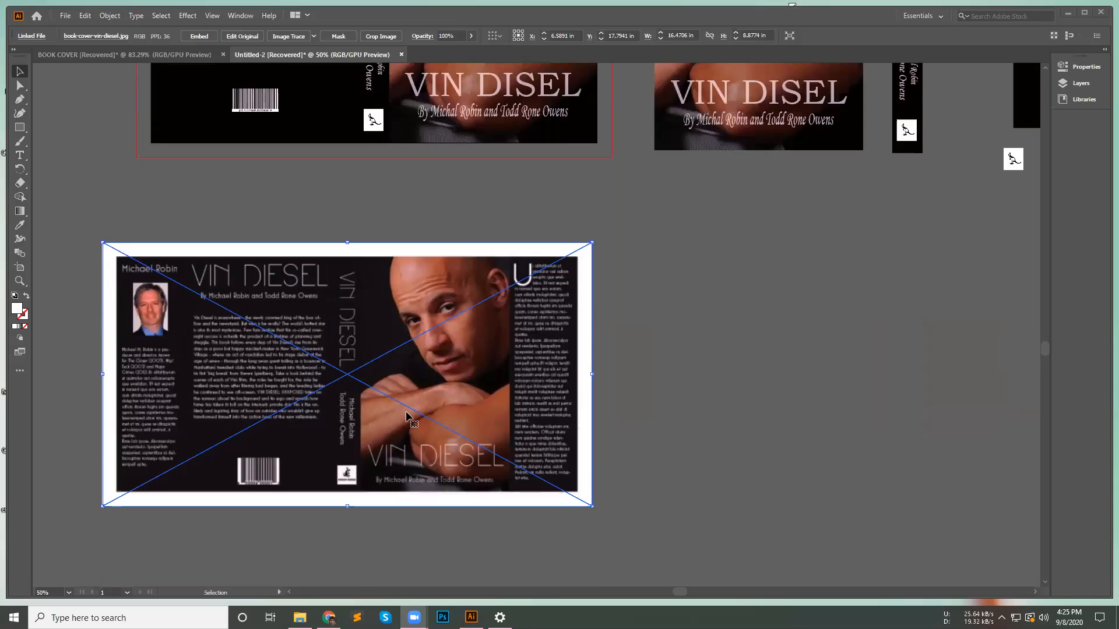
pyautogui.scroll(2, 408, 410)
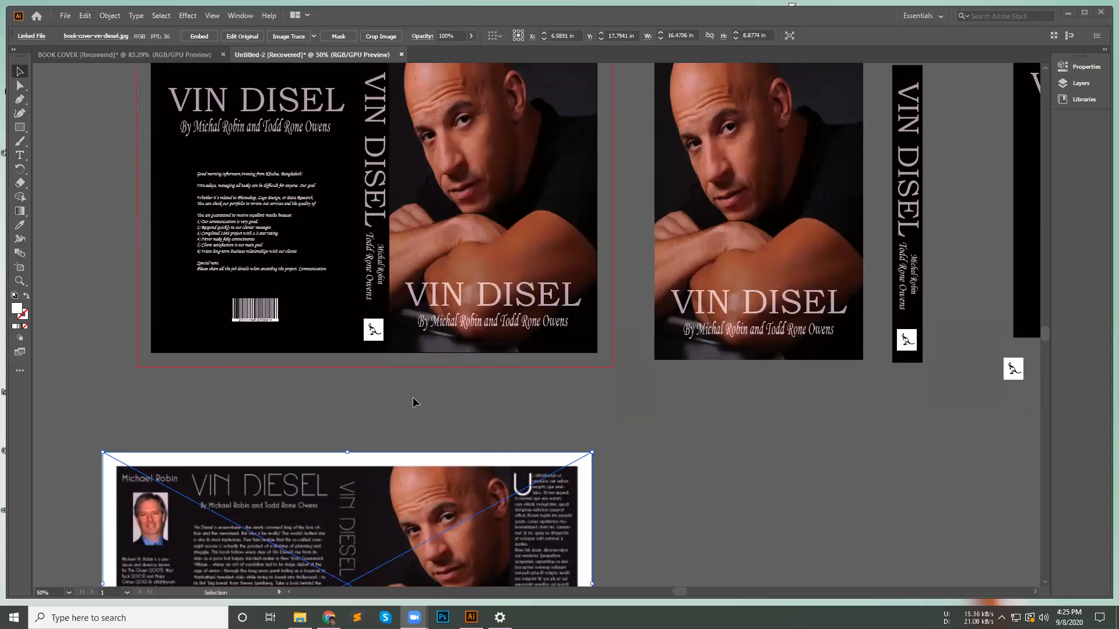
pyautogui.scroll(1, 413, 402)
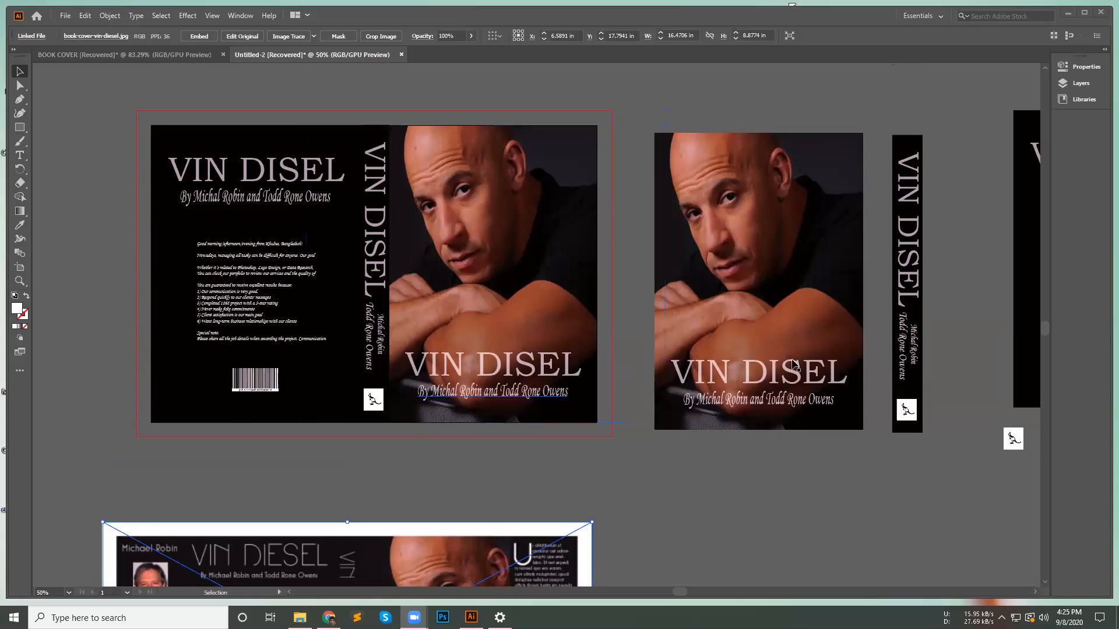
pyautogui.click(752, 441)
pyautogui.rightClick(752, 354)
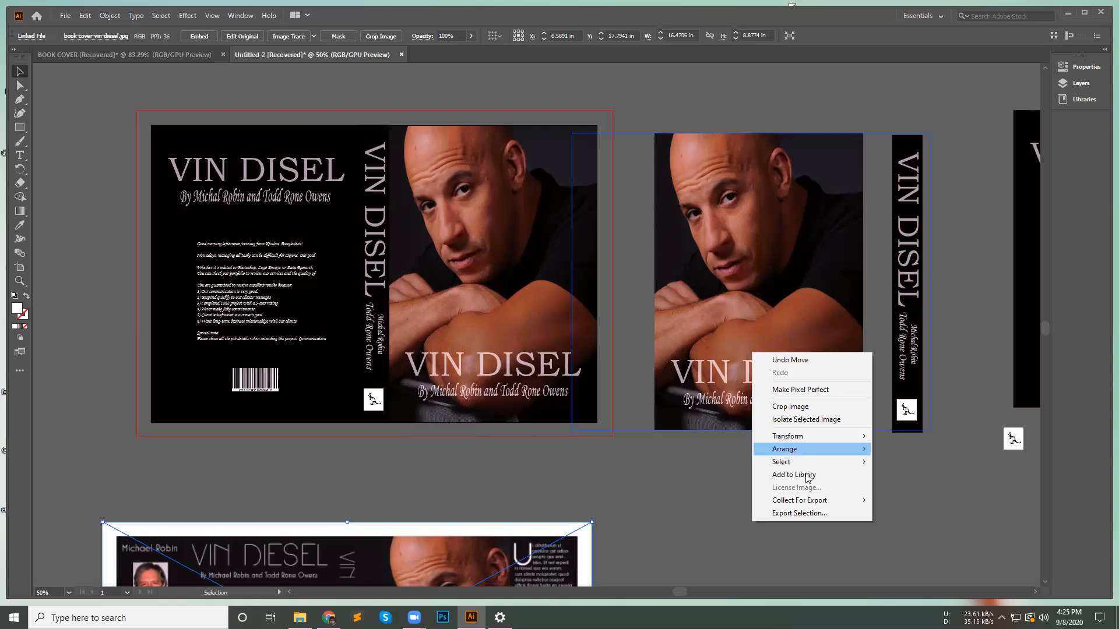
pyautogui.click(902, 477)
pyautogui.rightClick(787, 321)
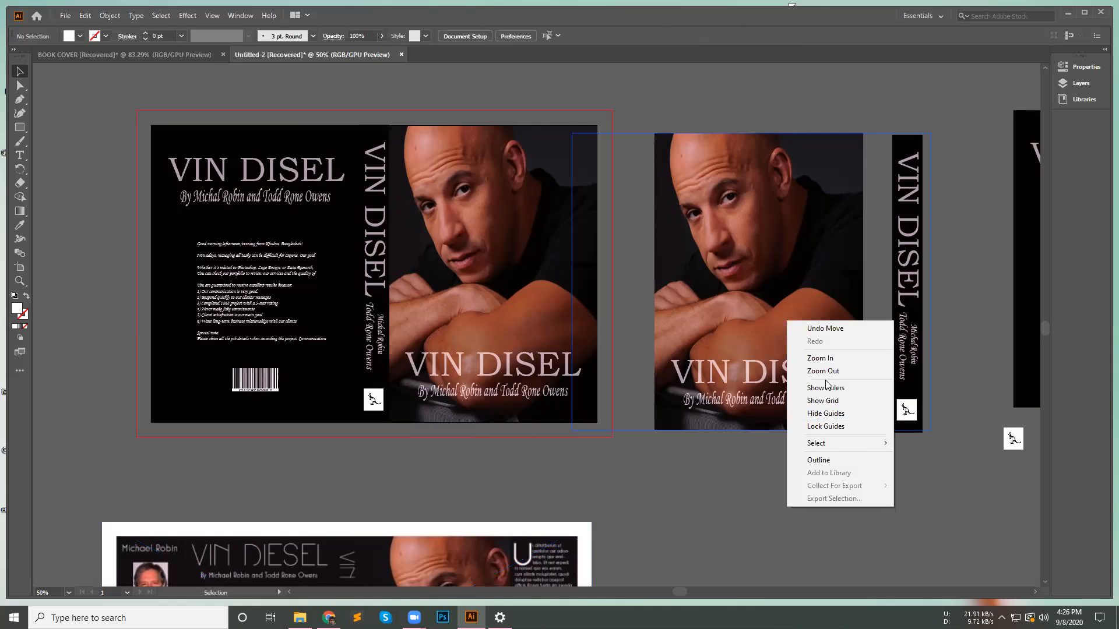
pyautogui.click(907, 463)
pyautogui.click(771, 289)
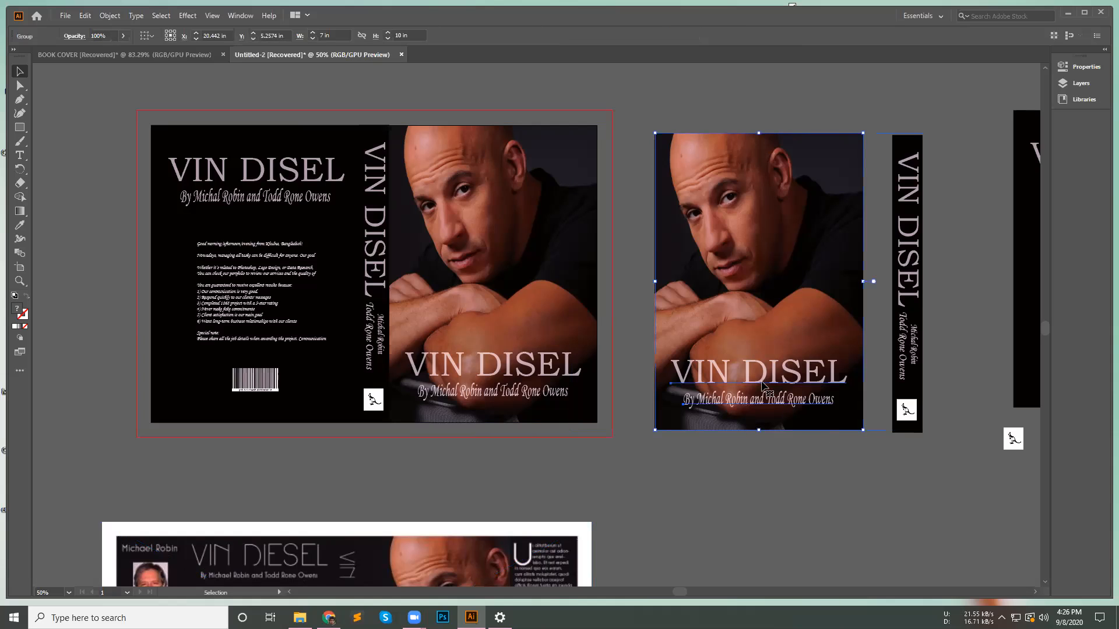
pyautogui.click(753, 444)
pyautogui.click(758, 410)
pyautogui.rightClick(762, 413)
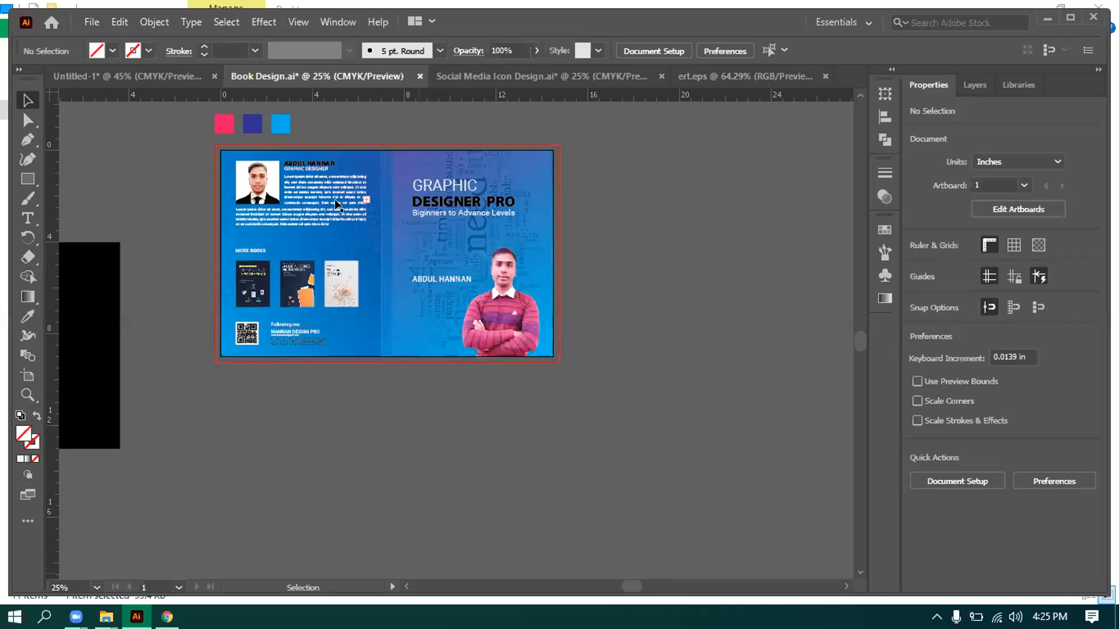
# Examine the back cover, spine and front cover layout of the Graphic Designer Pro design in Book Design.ai.
pyautogui.scroll(3, 335, 201)
pyautogui.scroll(-2, 338, 205)
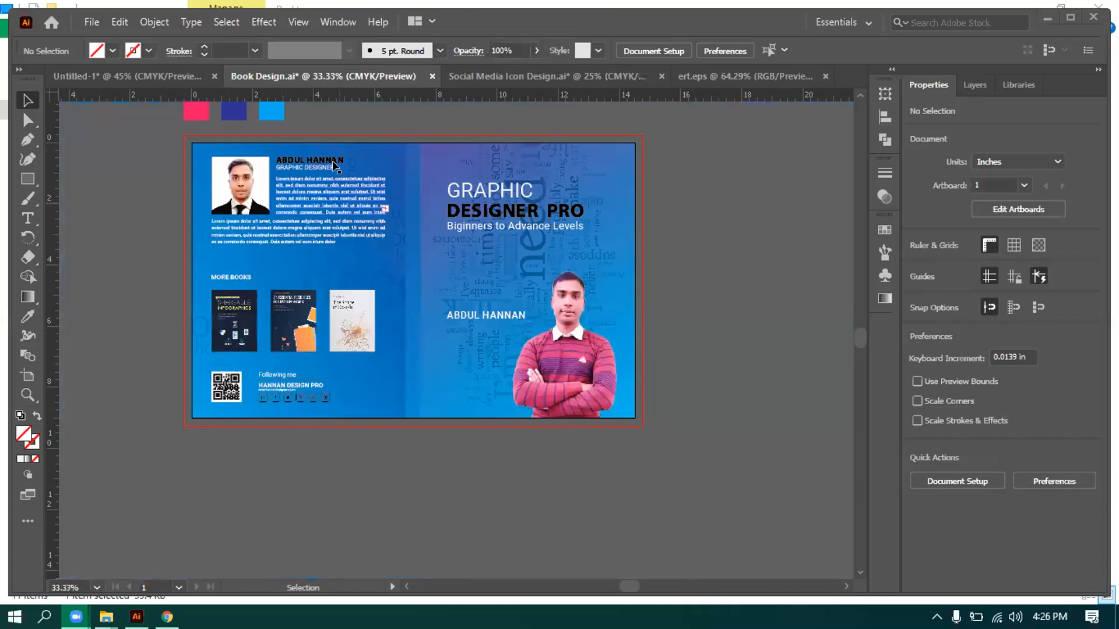
pyautogui.scroll(1, 311, 274)
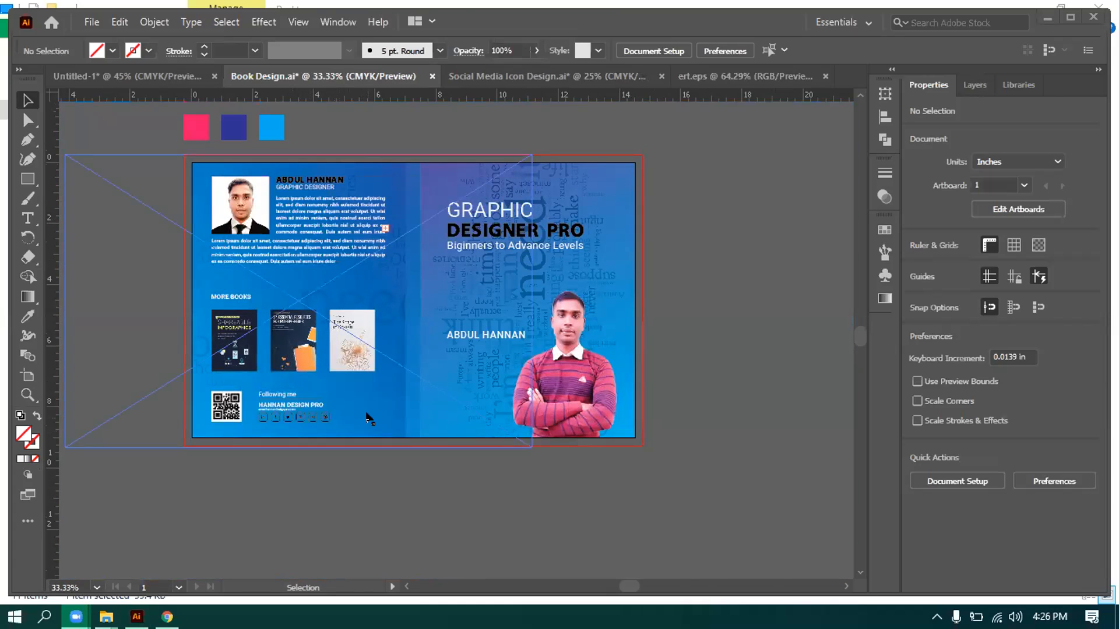
pyautogui.scroll(1, 367, 417)
pyautogui.scroll(1, 364, 416)
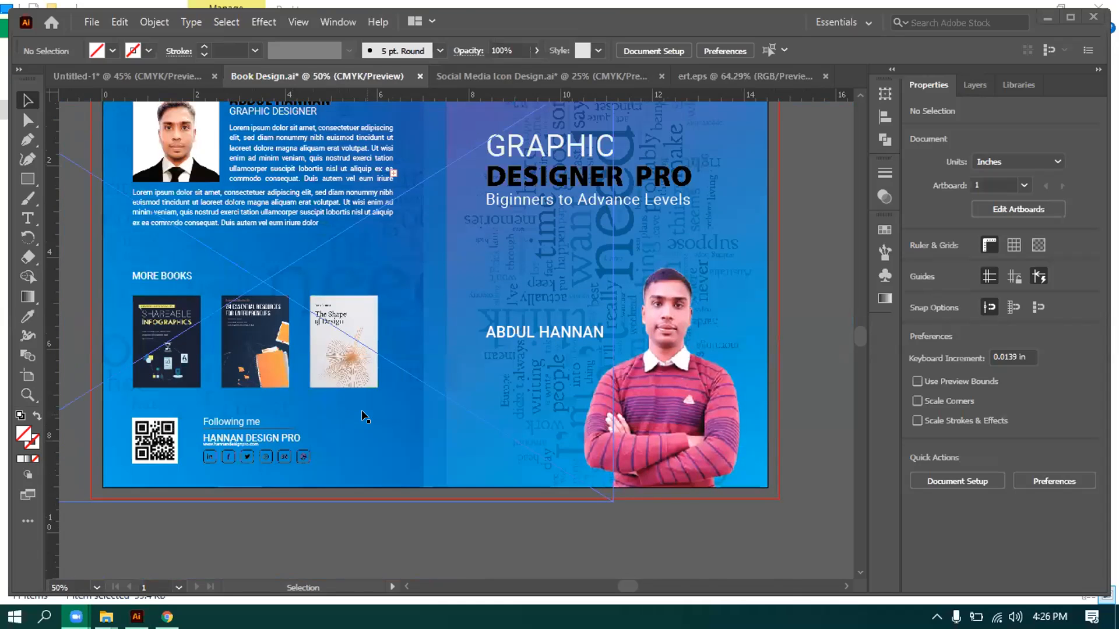
pyautogui.scroll(1, 363, 416)
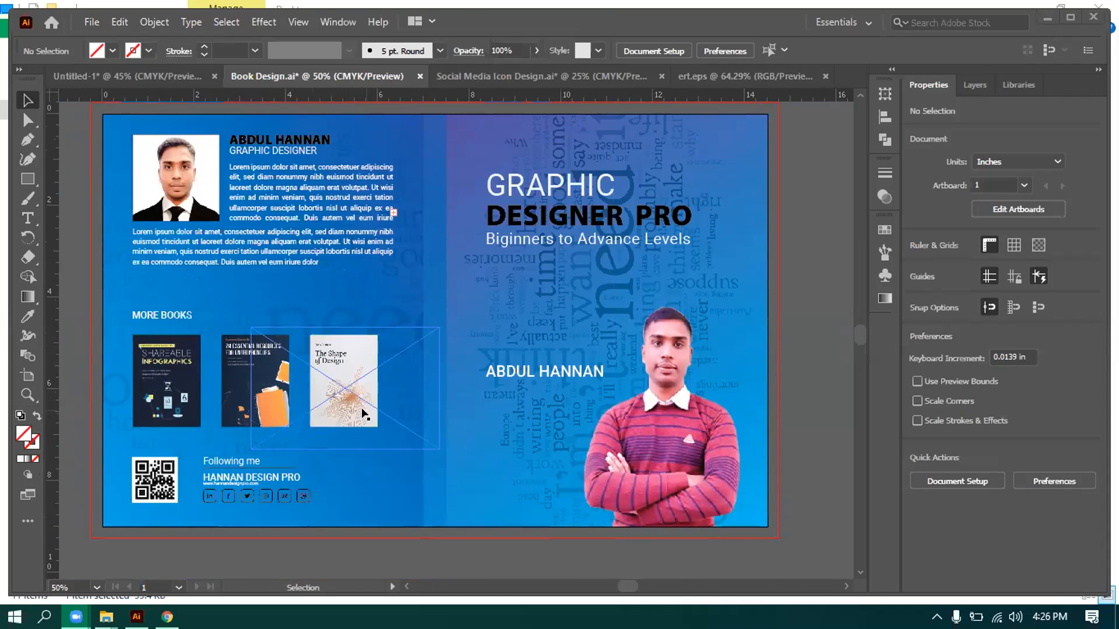
pyautogui.scroll(1, 351, 550)
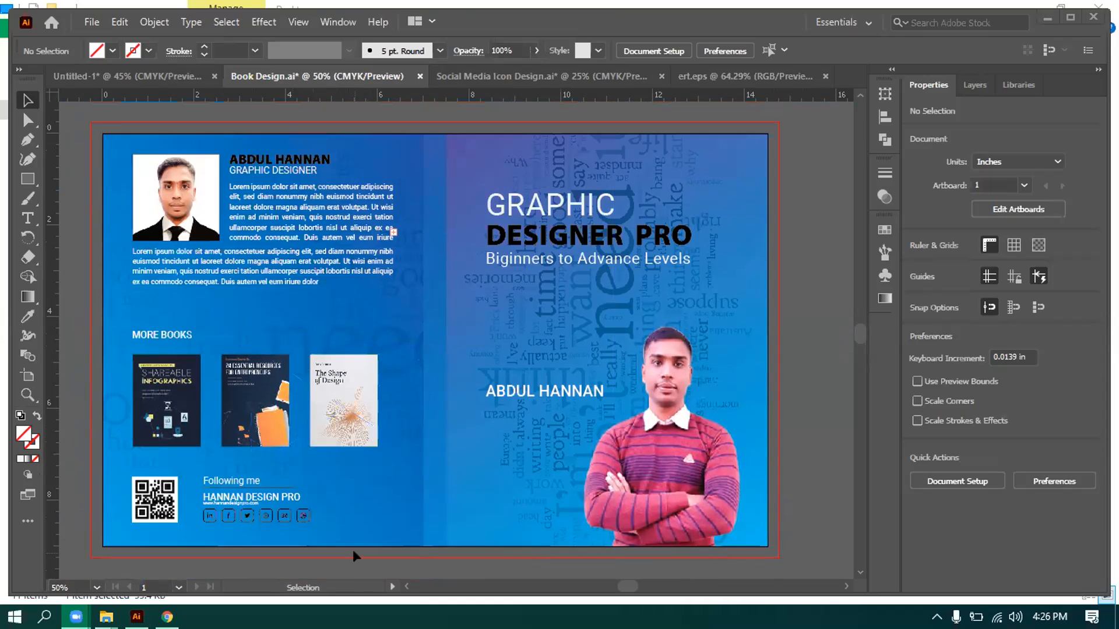
pyautogui.scroll(1, 351, 550)
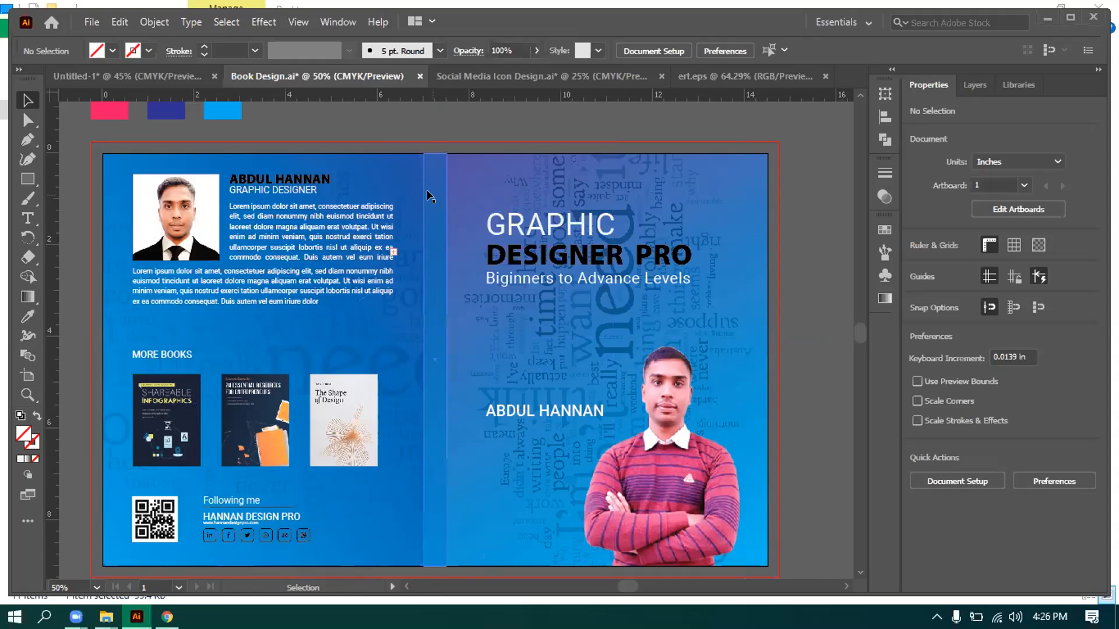
# Move the 7% opacity word-cloud texture off the back cover onto the empty canvas beside it.
pyautogui.click(464, 186)
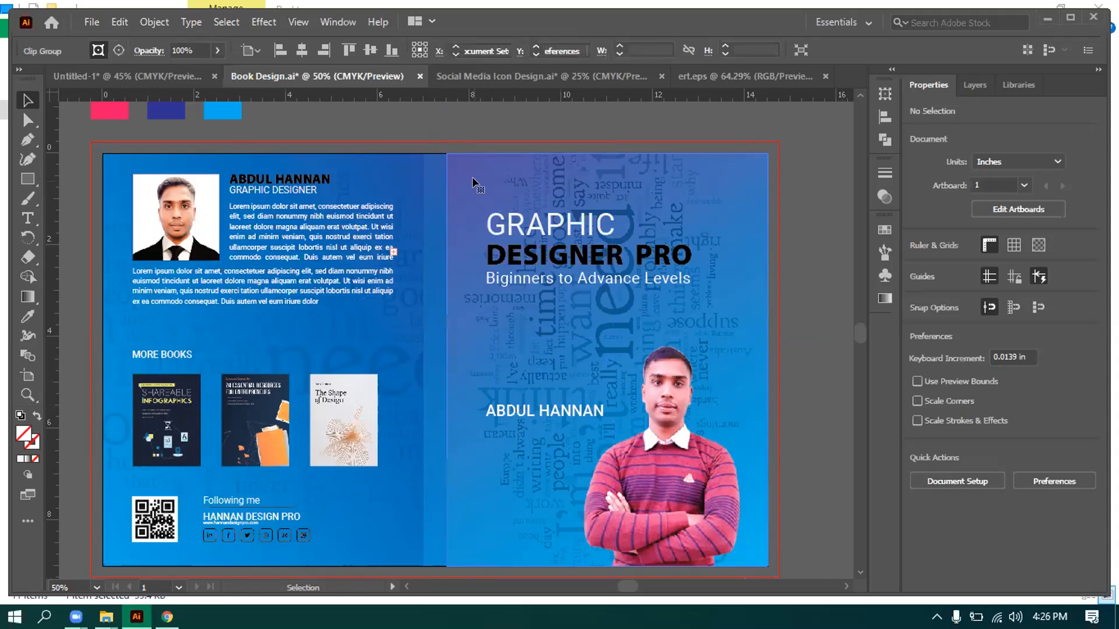
pyautogui.click(401, 184)
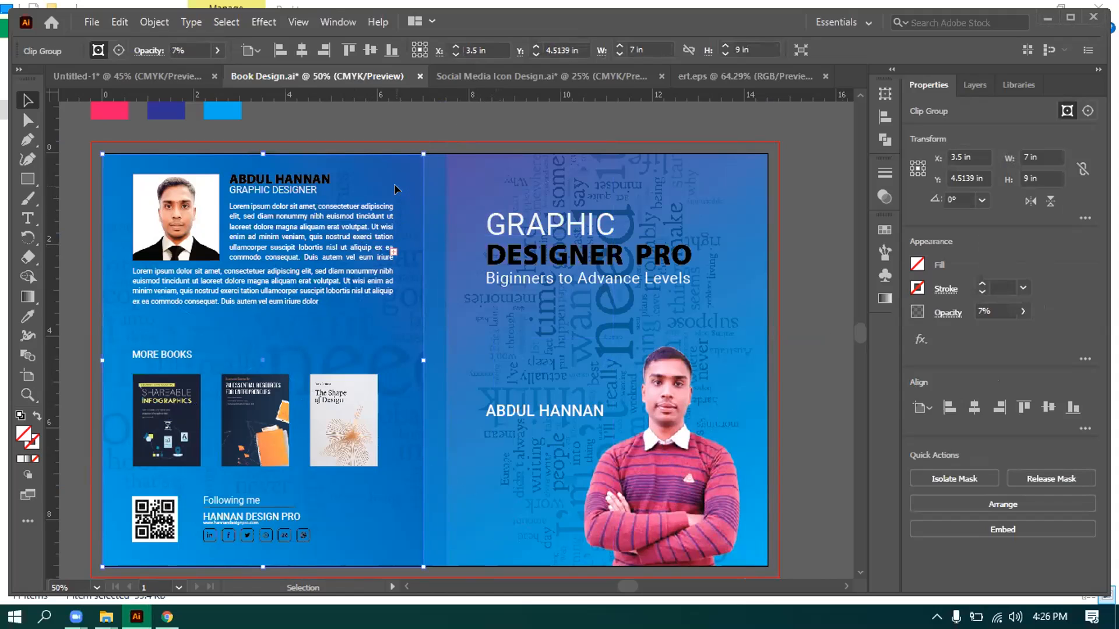
pyautogui.moveTo(394, 188); pyautogui.dragTo(82, 292)
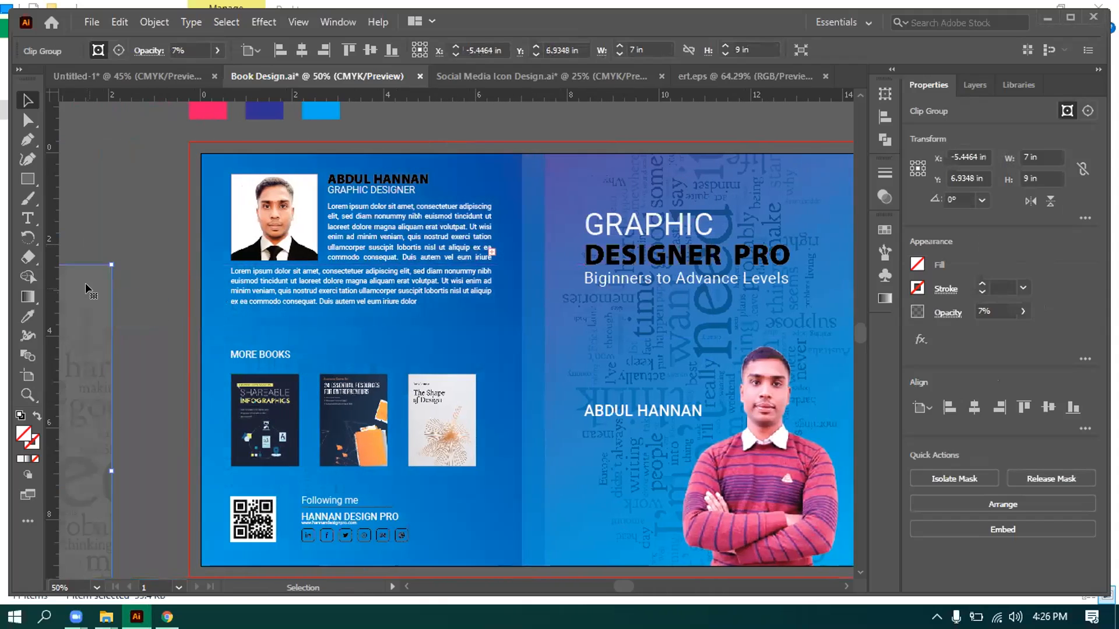
# Inspect the gradient fill of the blue back cover rectangle and return the word-cloud texture to the back cover.
pyautogui.click(491, 192)
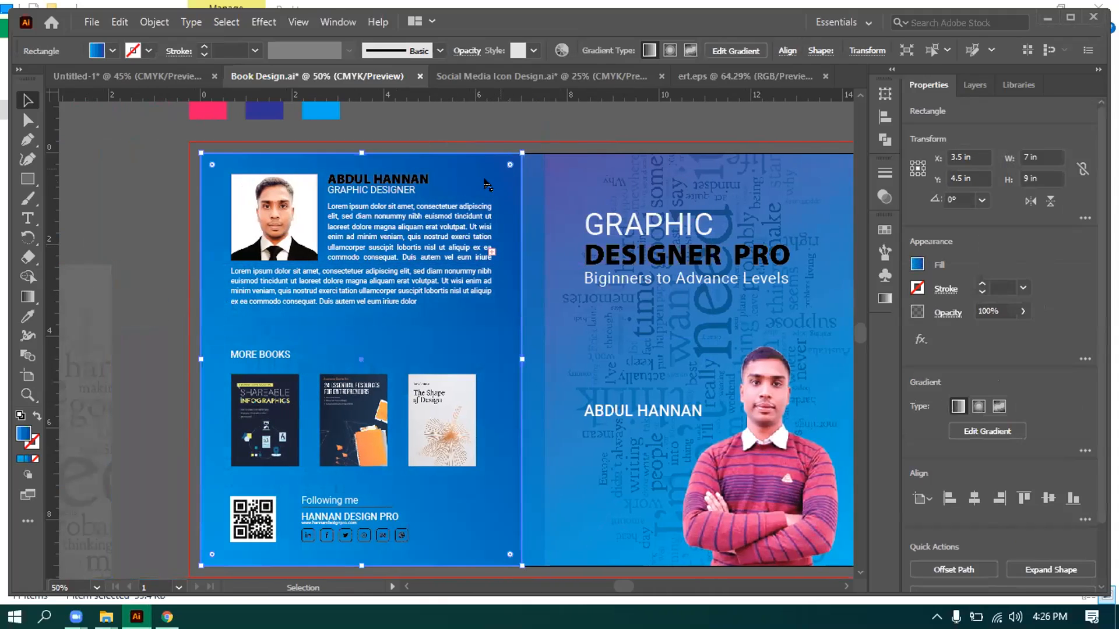
pyautogui.scroll(-1, 358, 285)
pyautogui.scroll(1, 358, 284)
pyautogui.click(27, 297)
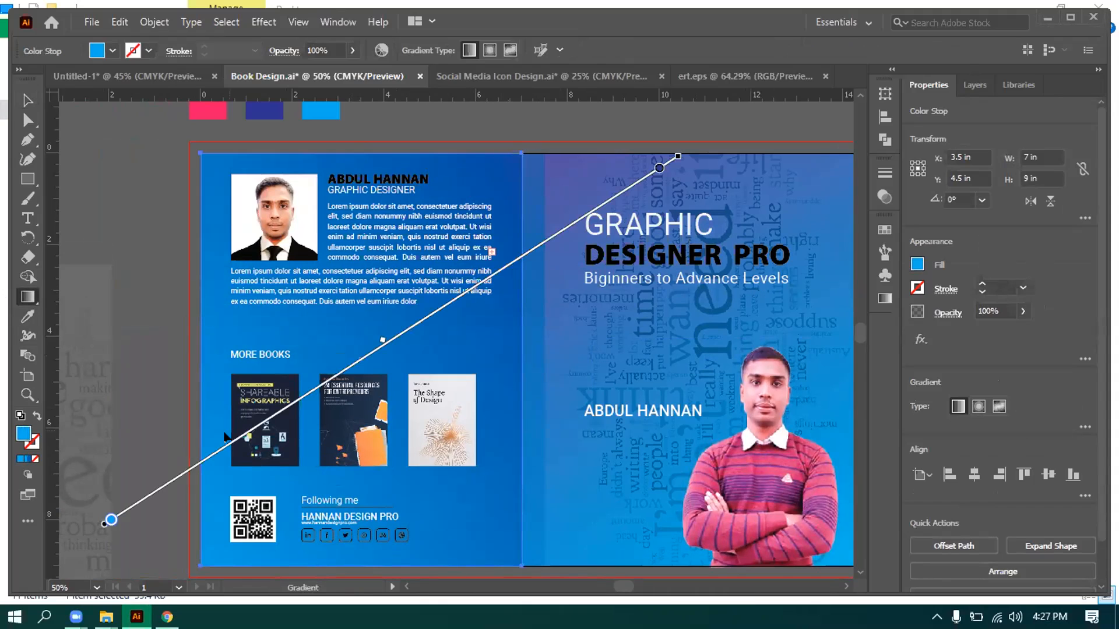
pyautogui.click(225, 437)
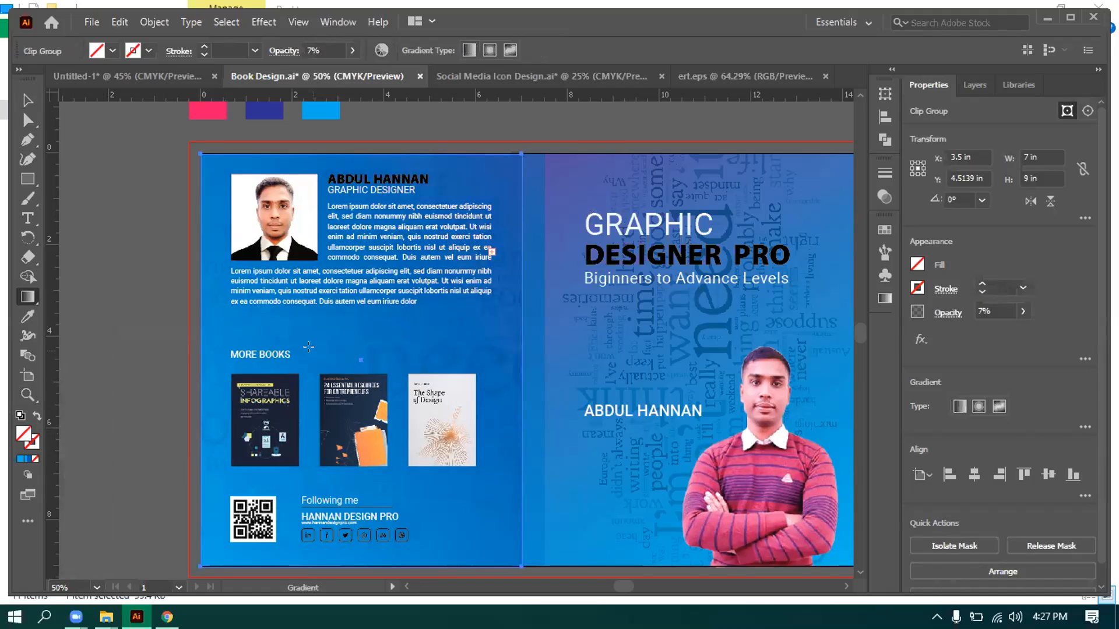
# Move the word-cloud texture and the blue gradient rectangle off the front cover onto the empty canvas.
pyautogui.scroll(-3, 306, 347)
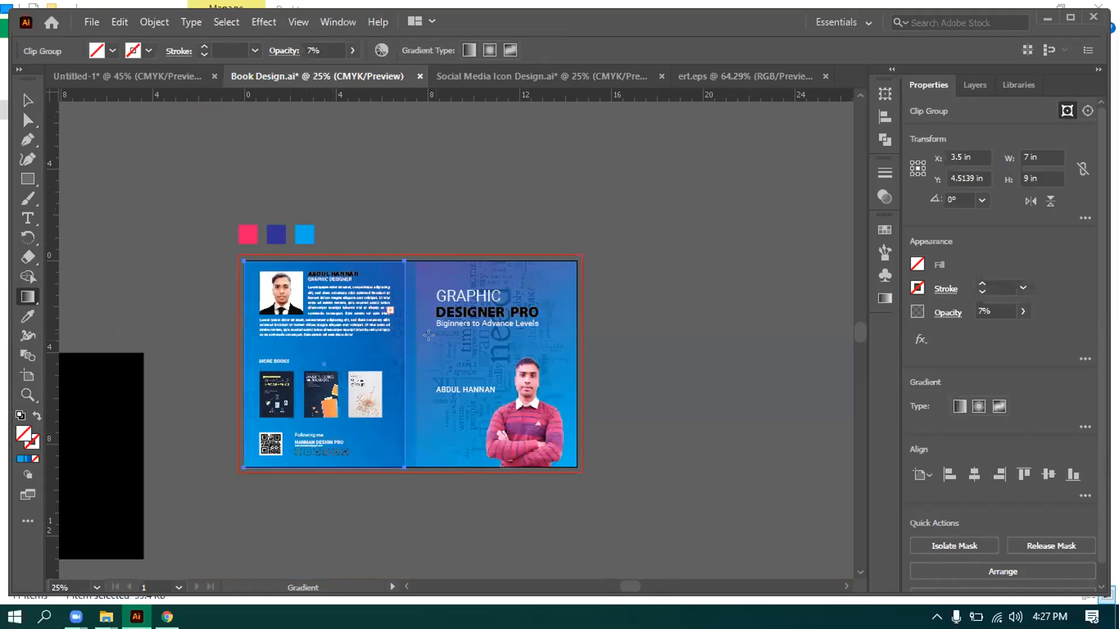
pyautogui.scroll(2, 415, 314)
pyautogui.scroll(1, 414, 315)
pyautogui.click(23, 110)
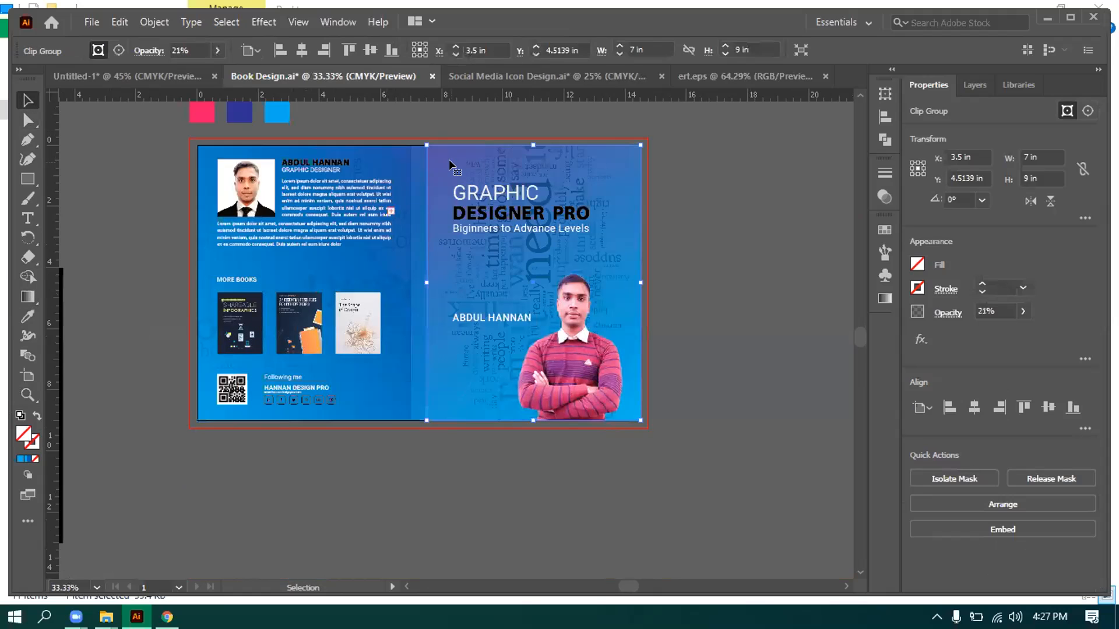
pyautogui.moveTo(449, 161); pyautogui.dragTo(714, 200)
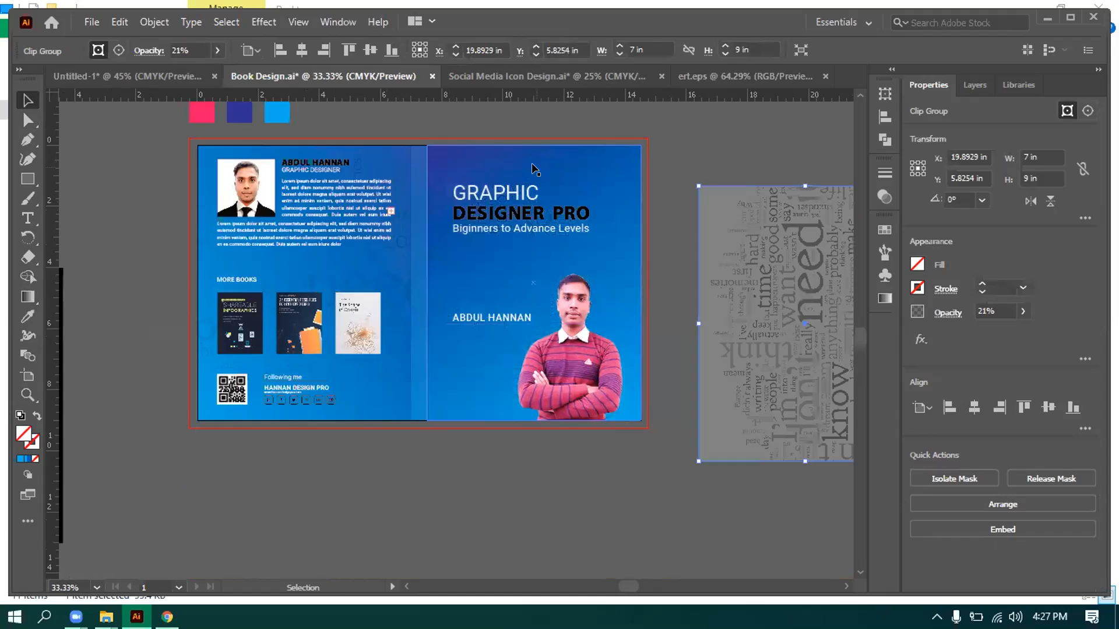
pyautogui.click(533, 166)
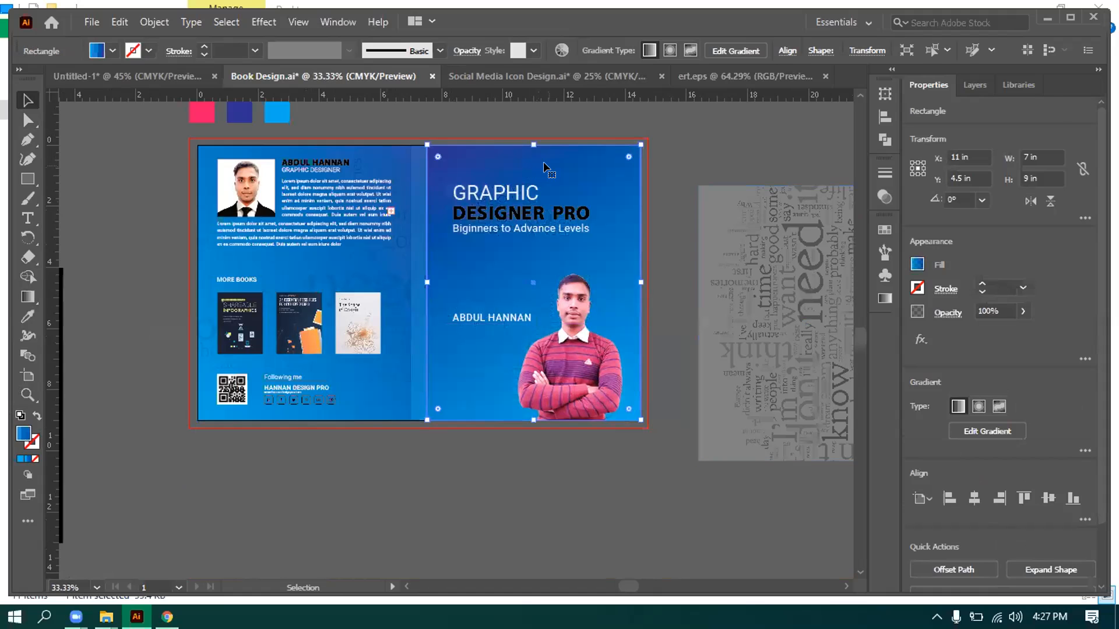
pyautogui.moveTo(546, 168); pyautogui.dragTo(145, 463)
# Return the word-cloud texture to the front cover and nudge it sideways to about X 11.04 in, Y 4.51 in.
pyautogui.moveTo(764, 283); pyautogui.dragTo(505, 241)
pyautogui.press('Left')
pyautogui.press('Left')
pyautogui.press('Left')
pyautogui.press('Left')
pyautogui.press('Left')
pyautogui.press('Left')
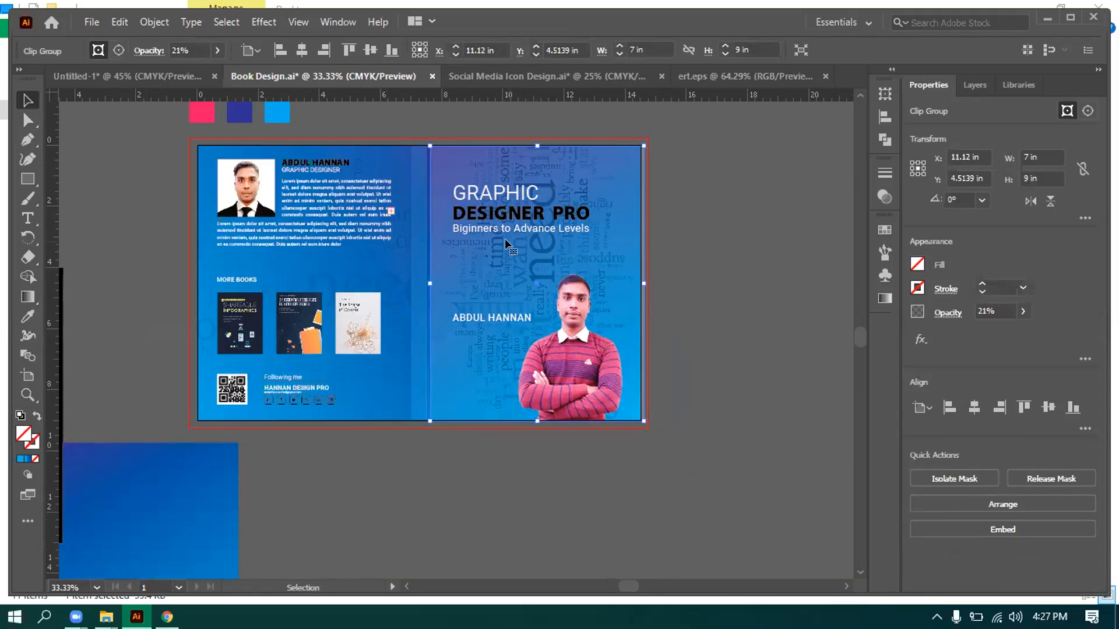
pyautogui.press('Left')
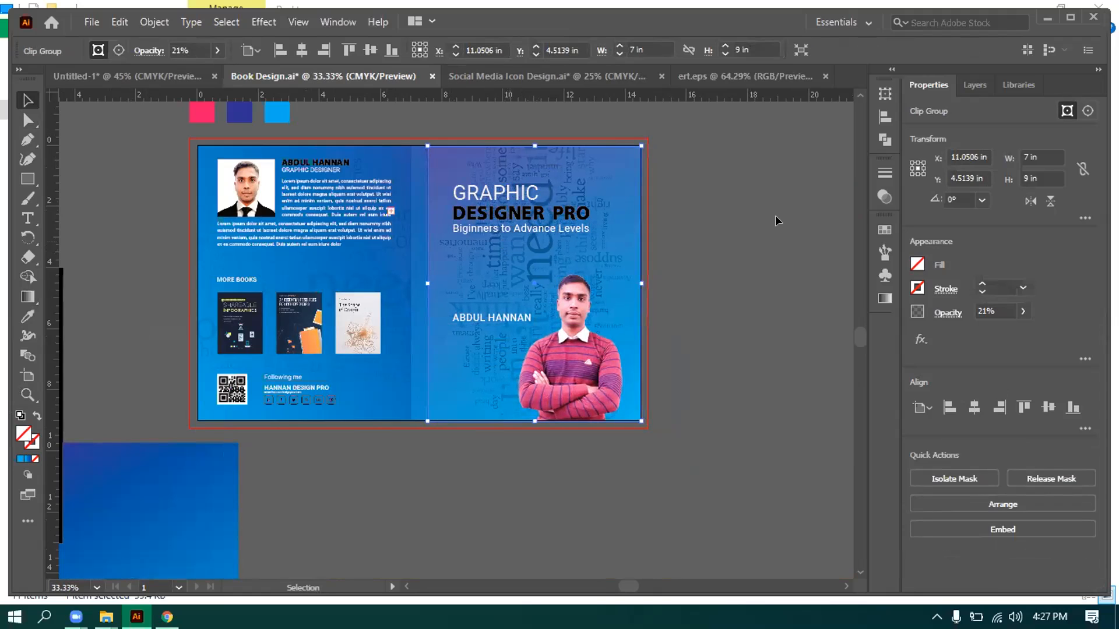
# Choose the alignment reference and align the front cover's word-cloud texture by its vertical centre.
pyautogui.click(884, 116)
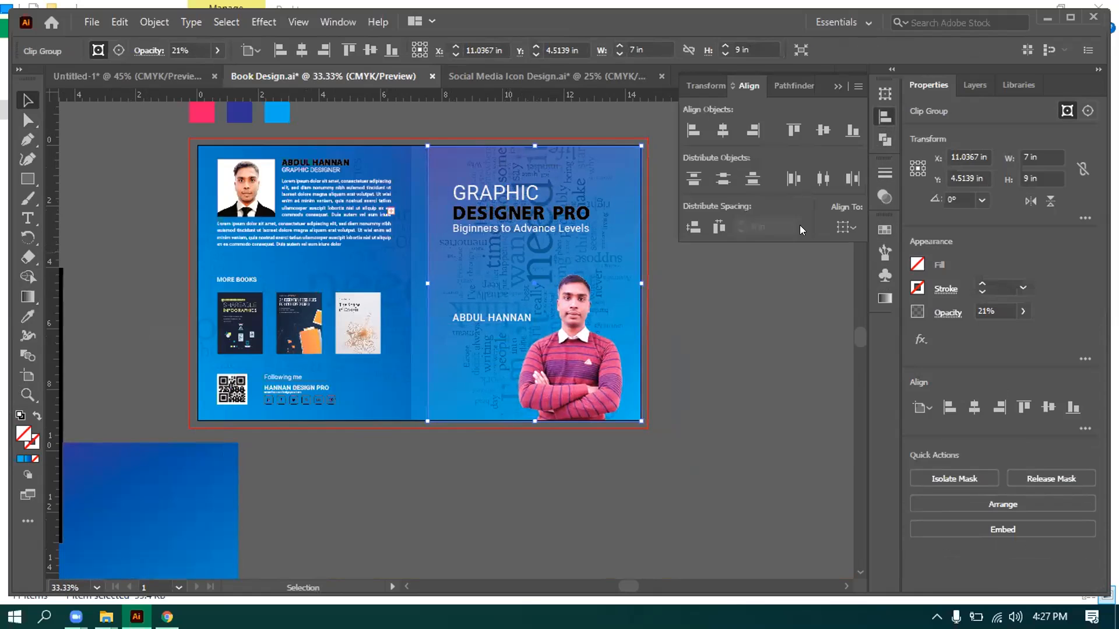
pyautogui.click(845, 227)
pyautogui.click(860, 283)
pyautogui.click(815, 133)
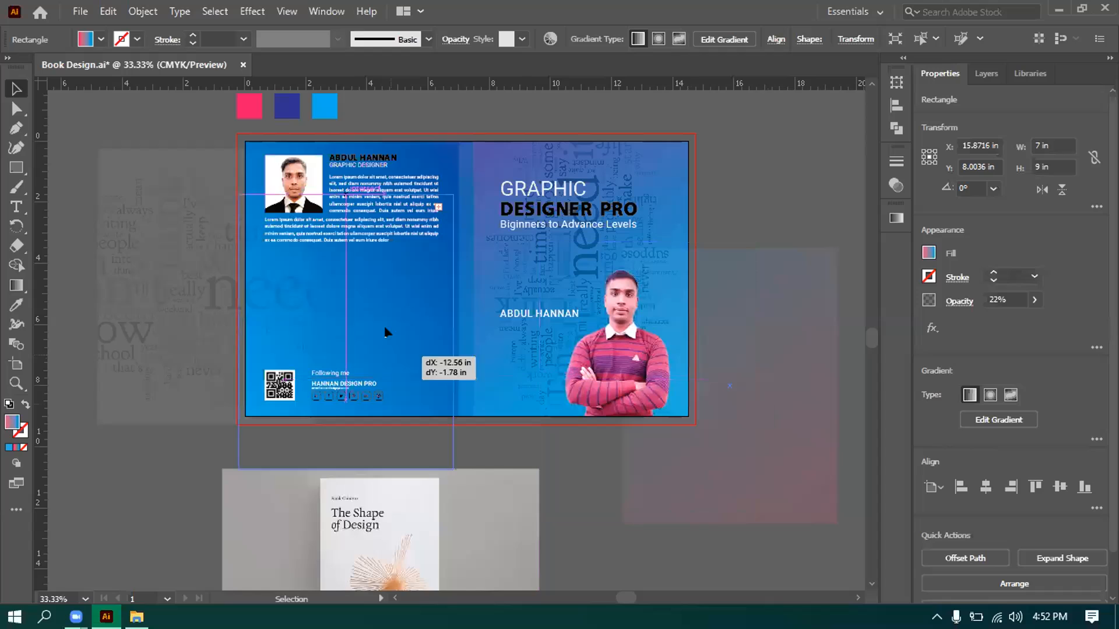
# Place the 22% opacity gradient rectangle and the 7% opacity word-cloud texture over the back cover, both at X 3.5 in, Y 4.5 in.
pyautogui.moveTo(387, 330); pyautogui.dragTo(390, 307)
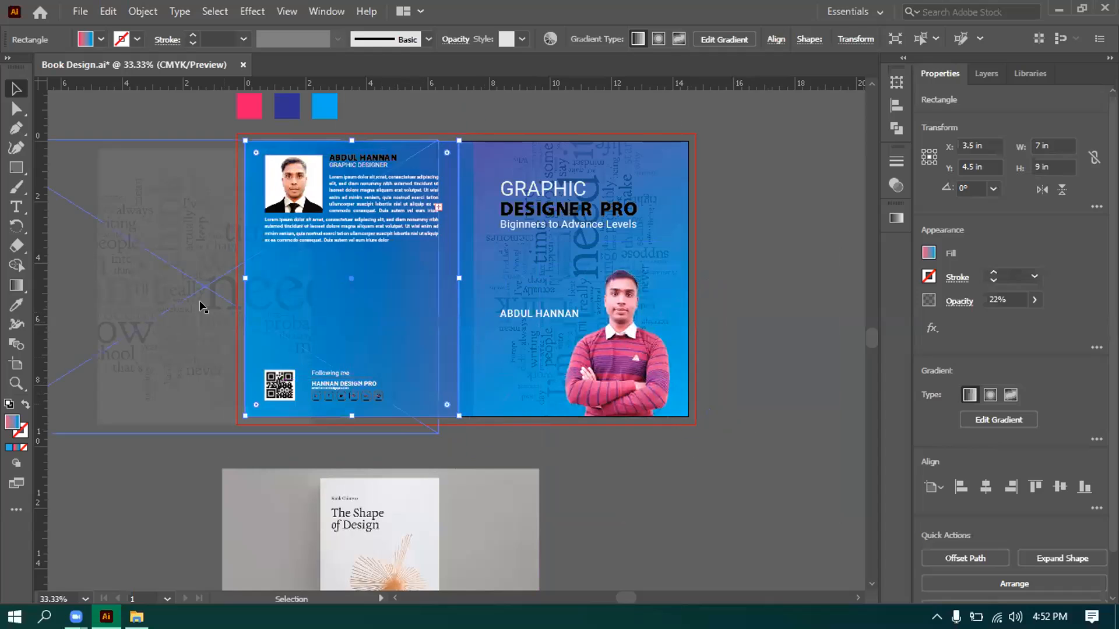
pyautogui.moveTo(175, 308); pyautogui.dragTo(324, 299)
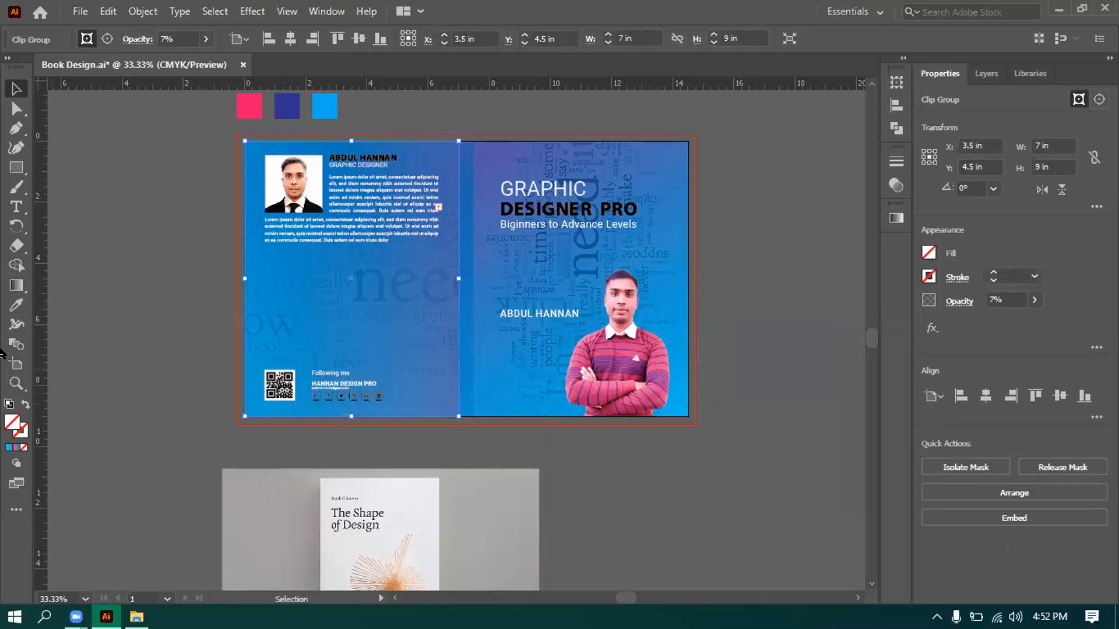
pyautogui.click(90, 266)
pyautogui.scroll(2, 451, 195)
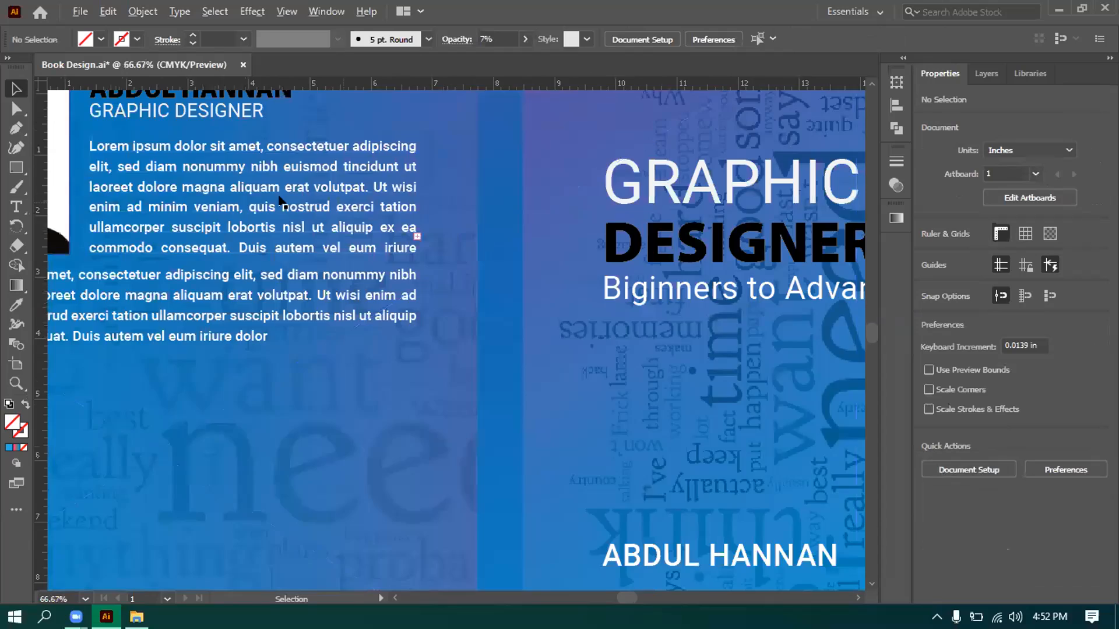
pyautogui.scroll(-1, 348, 195)
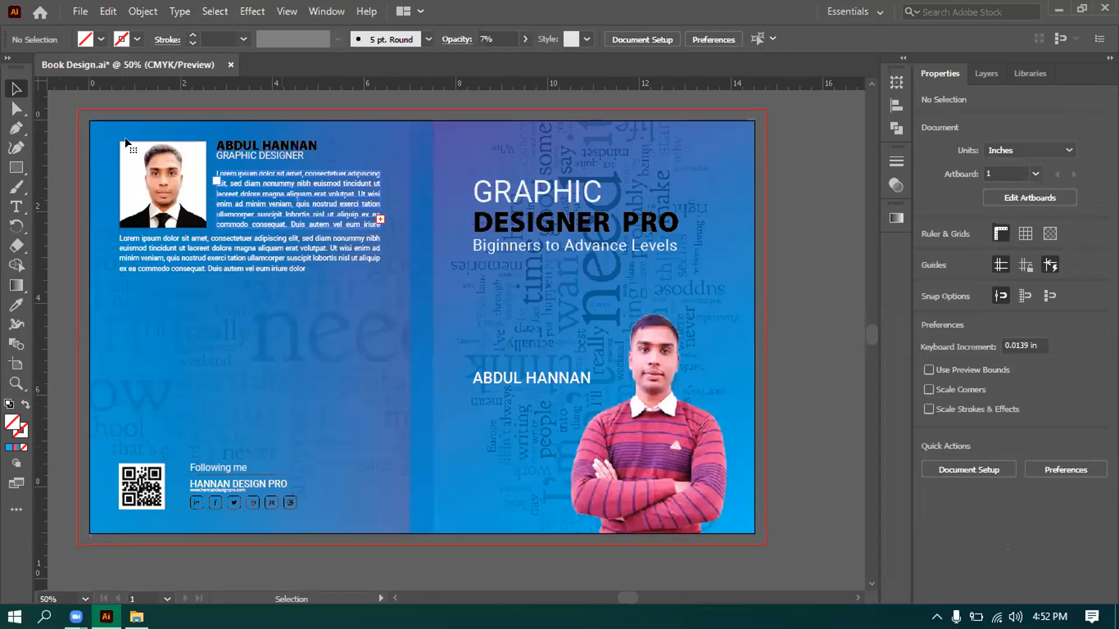
# Fill the upper lorem ipsum paragraph beside the back cover portrait with black, C=0 M=0 Y=0 K=100.
pyautogui.click(101, 39)
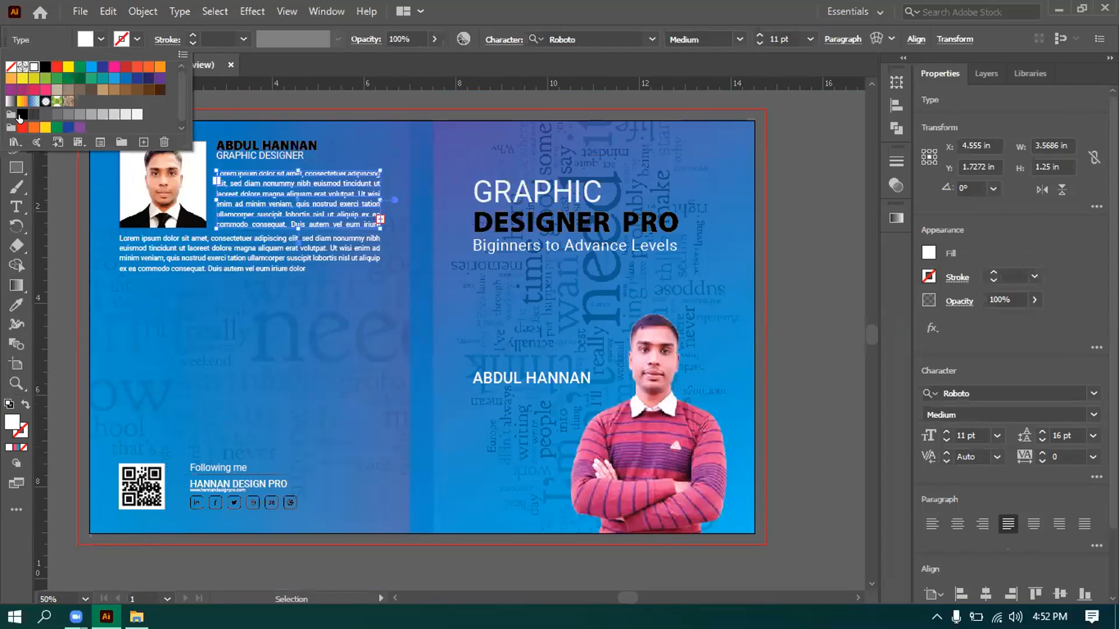
pyautogui.click(22, 114)
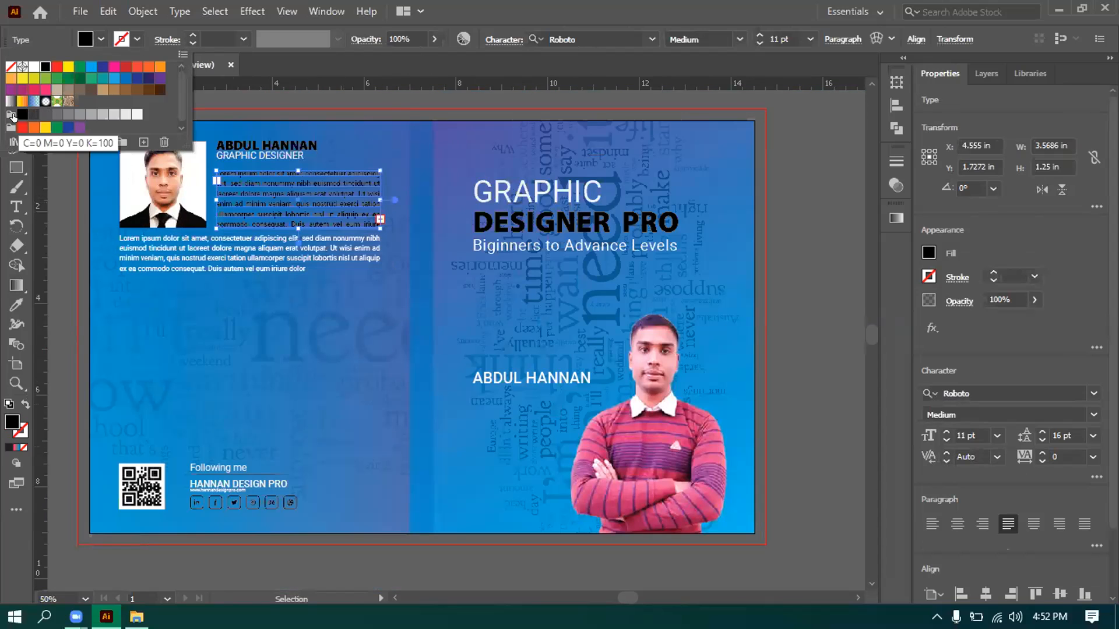
pyautogui.click(819, 239)
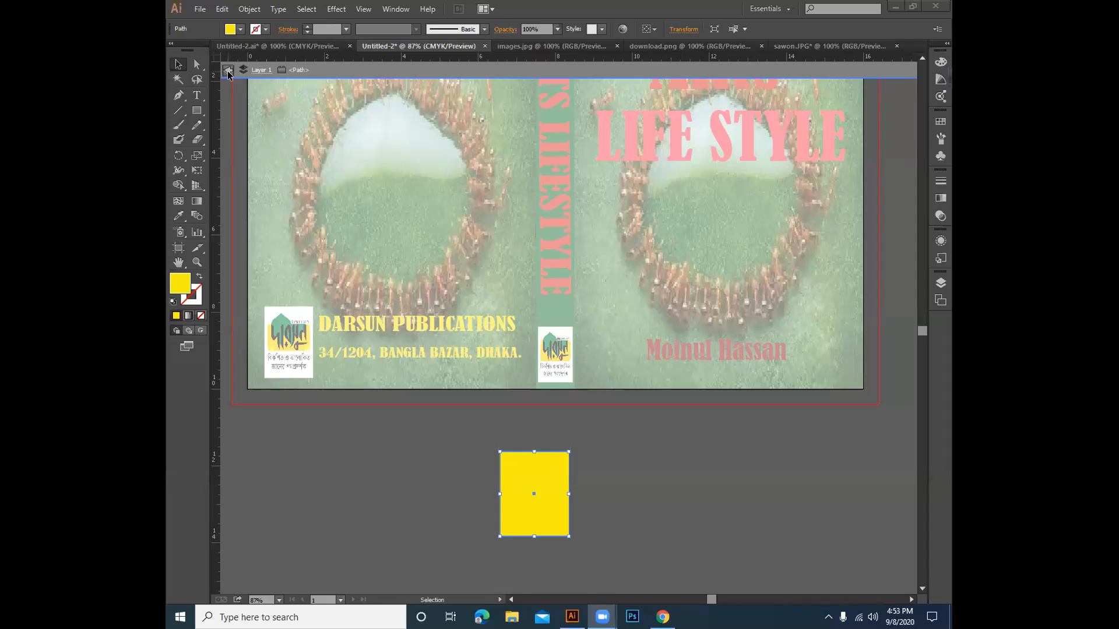
# Exit isolation mode for the yellow rectangle and send the portrait photo below the Ants Life Style cover to the back.
pyautogui.doubleClick(616, 434)
pyautogui.click(556, 481)
pyautogui.rightClick(556, 481)
pyautogui.moveTo(619, 554)
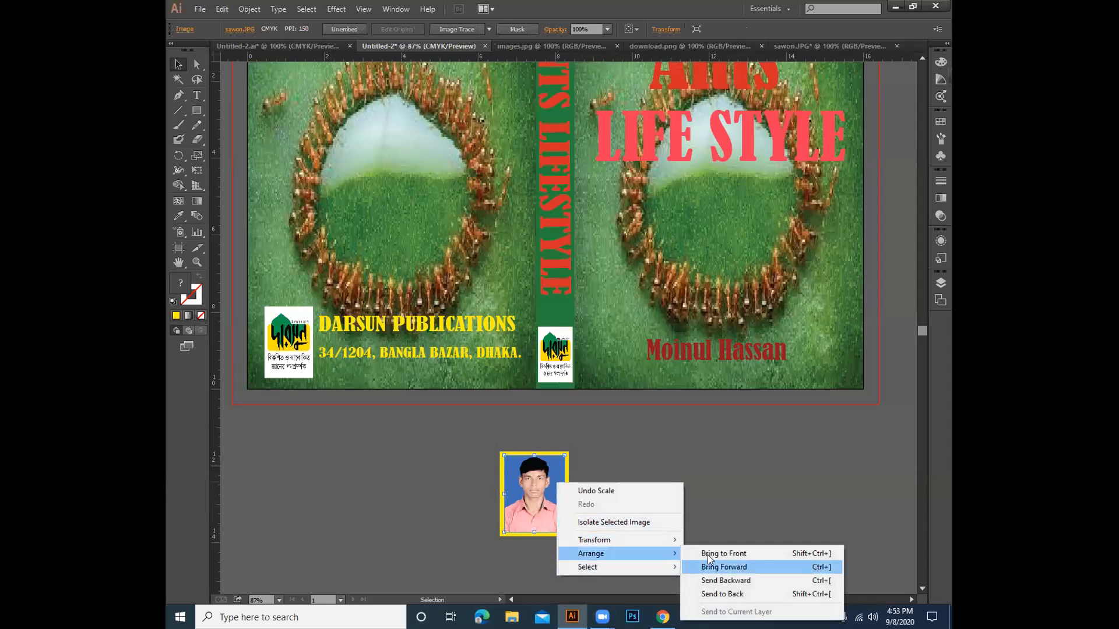
pyautogui.click(721, 598)
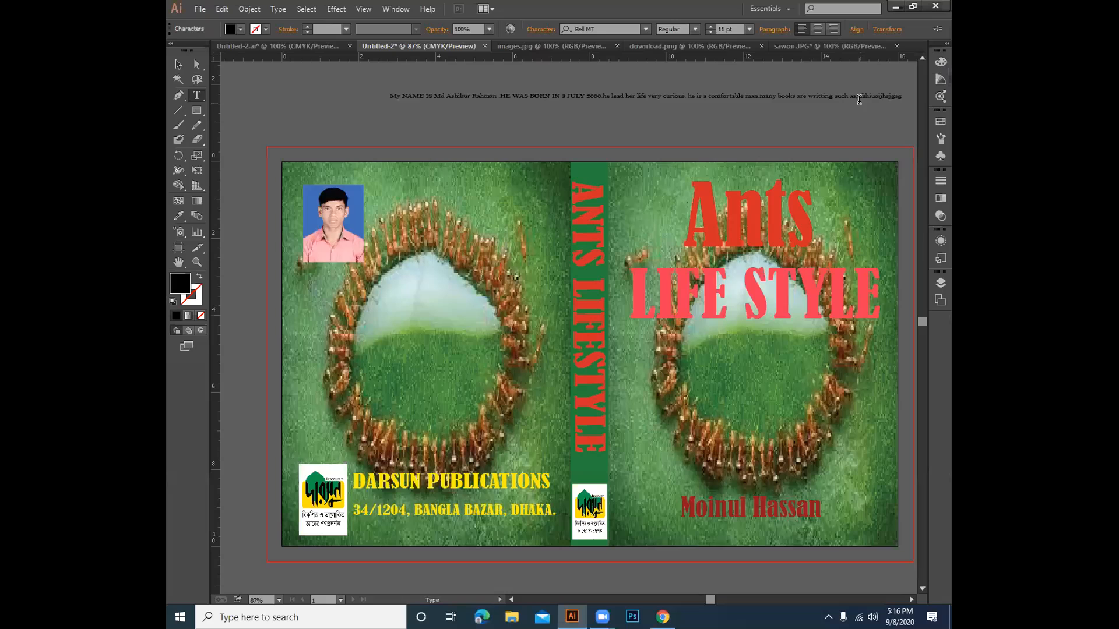
# Append filler letters to the end of the author biography line above the Ants Life Style cover and finish text editing.
pyautogui.write('ghgsjgsdhgshchjs')
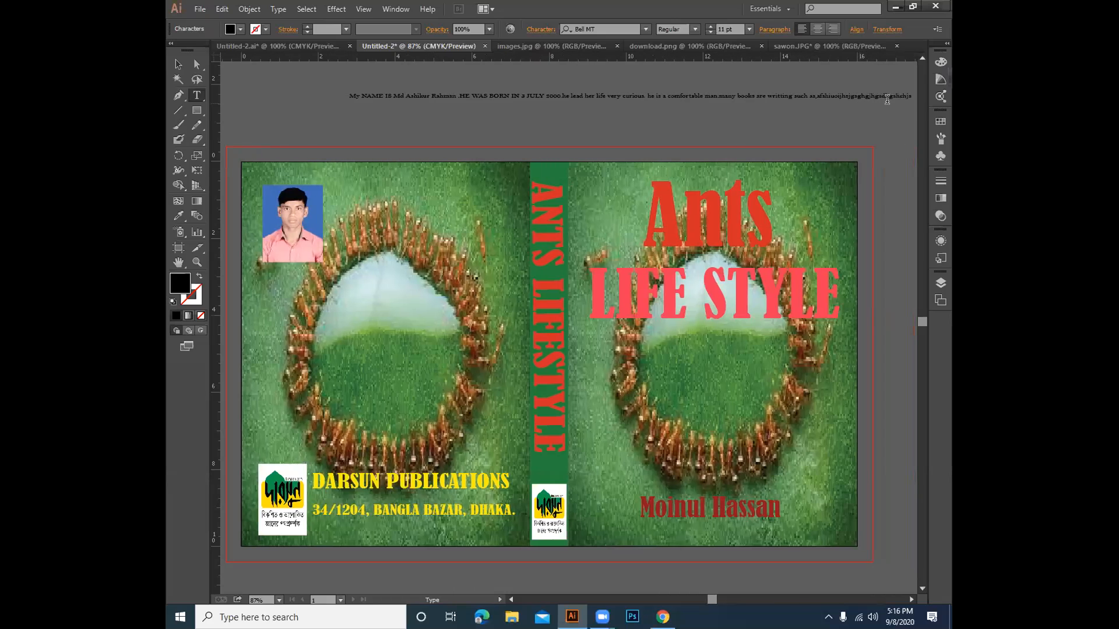
pyautogui.click(178, 64)
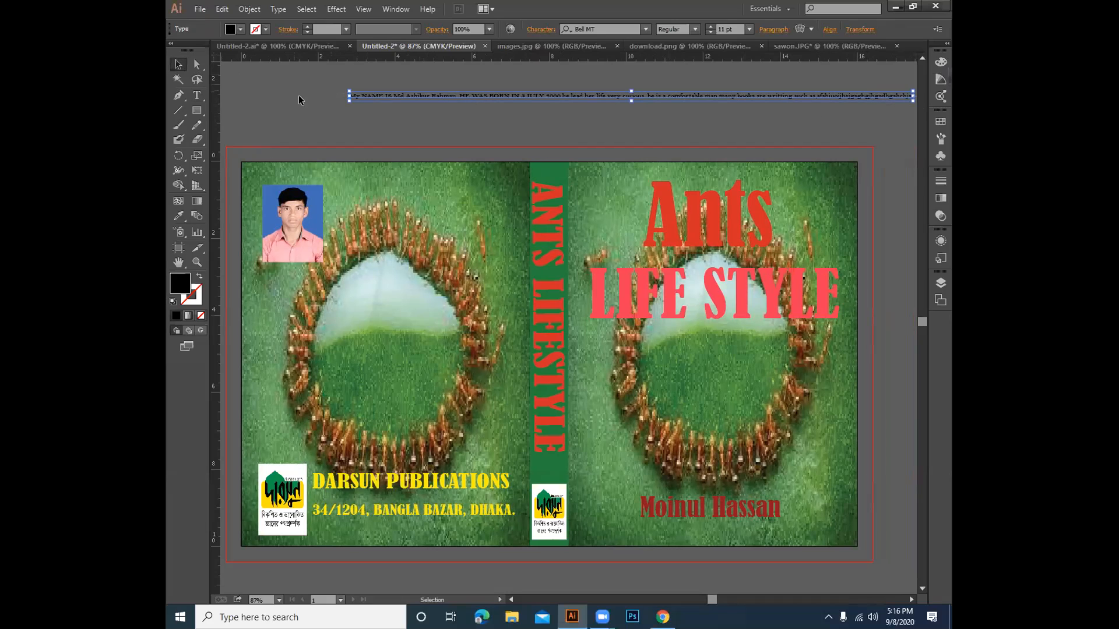
pyautogui.click(417, 114)
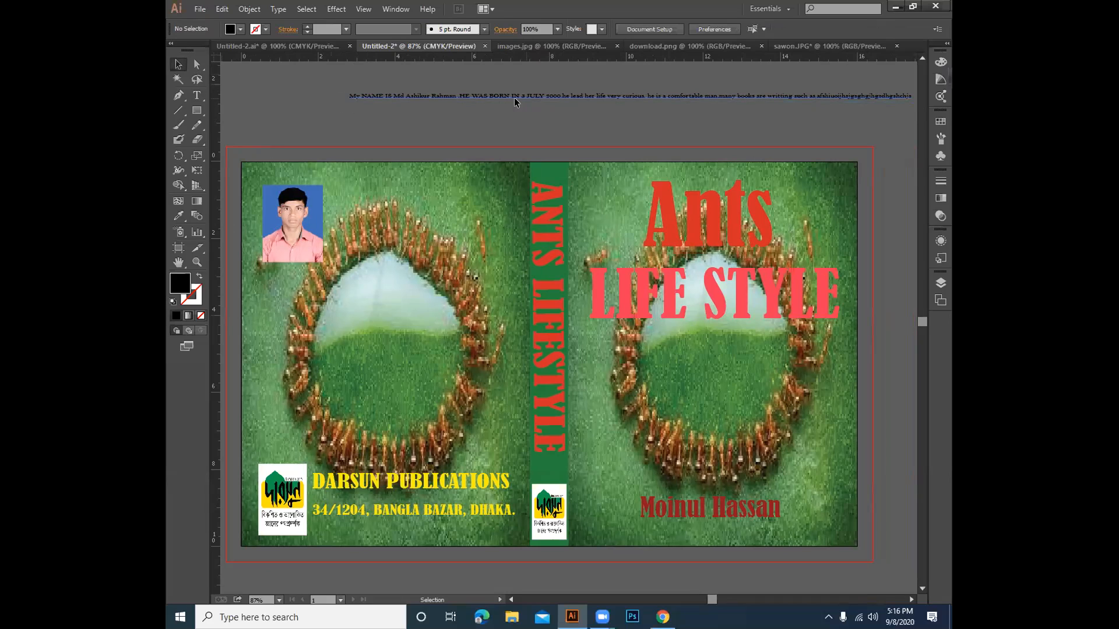
pyautogui.click(484, 51)
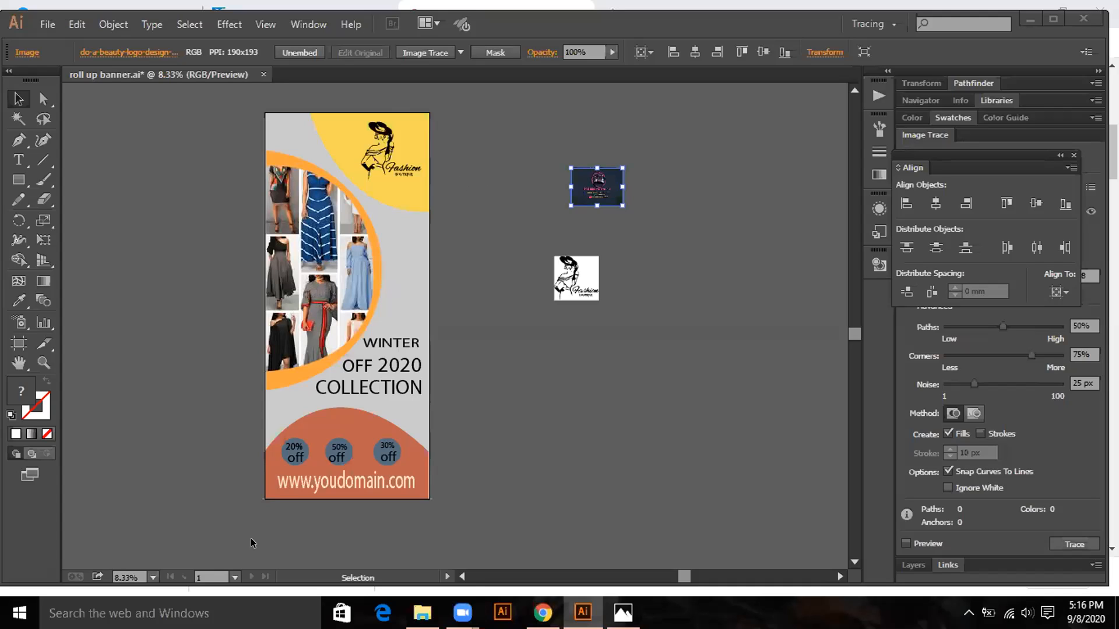
pyautogui.click(292, 479)
pyautogui.click(317, 483)
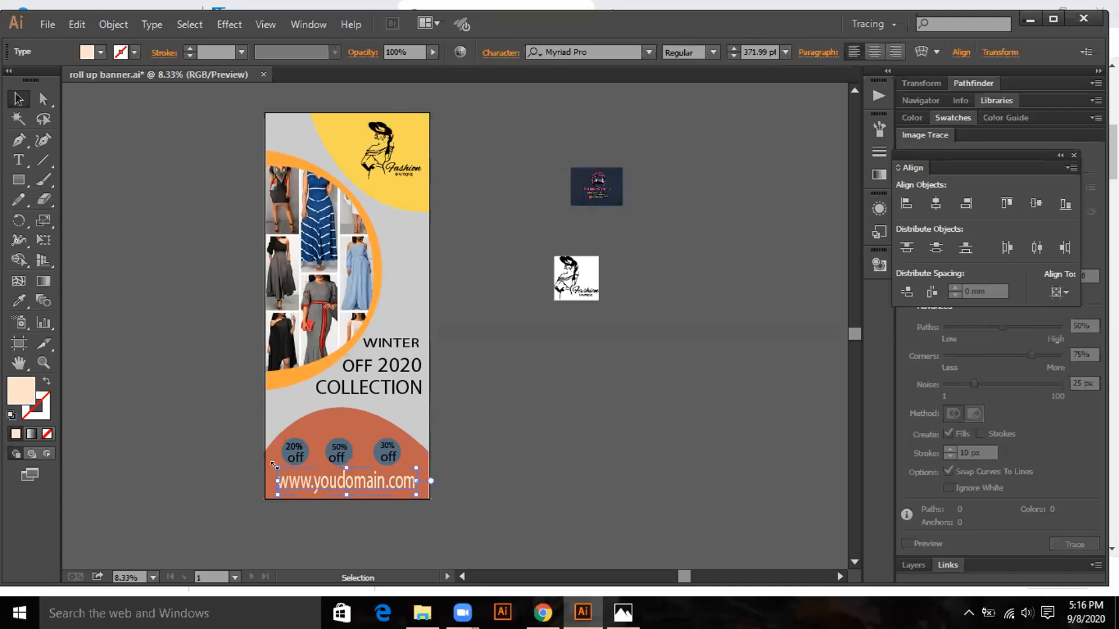
pyautogui.moveTo(274, 465); pyautogui.dragTo(245, 470)
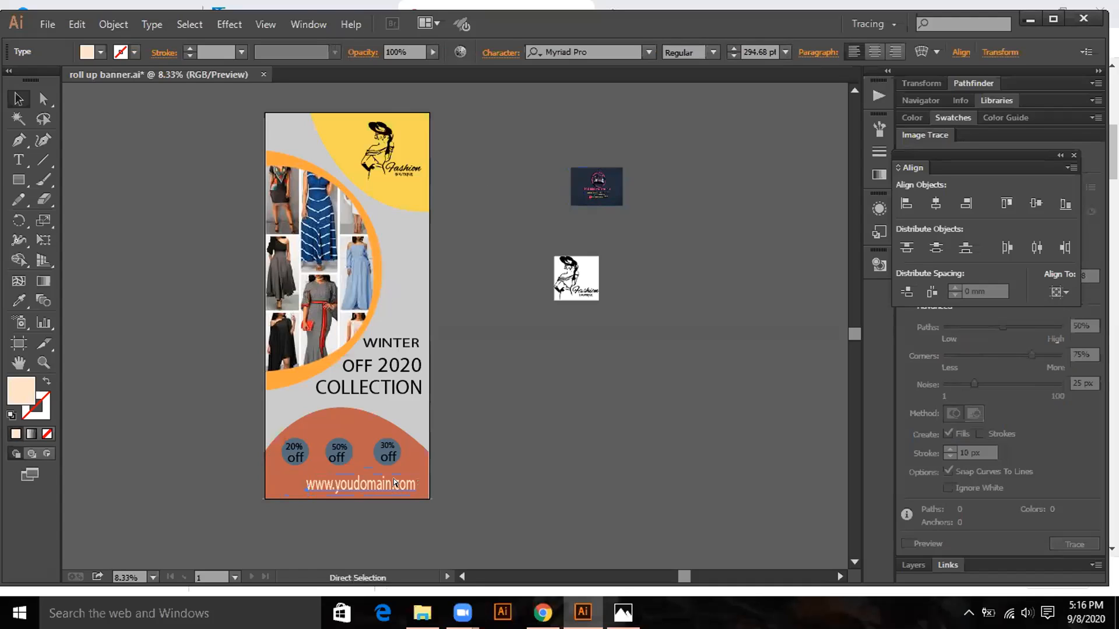
pyautogui.hotkey('ctrl', 't')
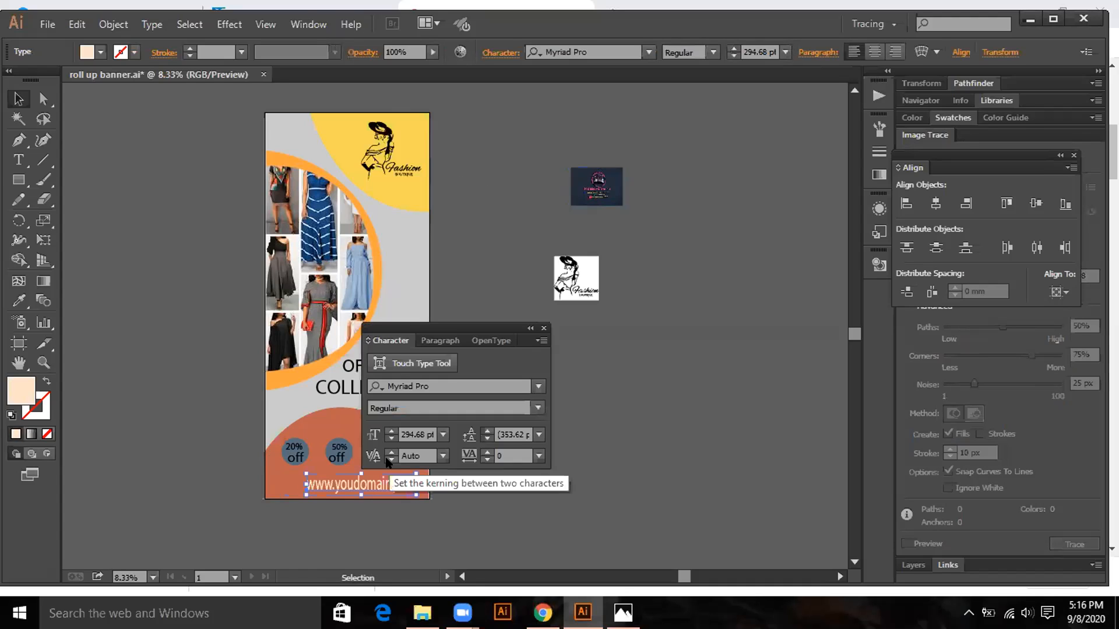
pyautogui.moveTo(438, 331); pyautogui.dragTo(754, 263)
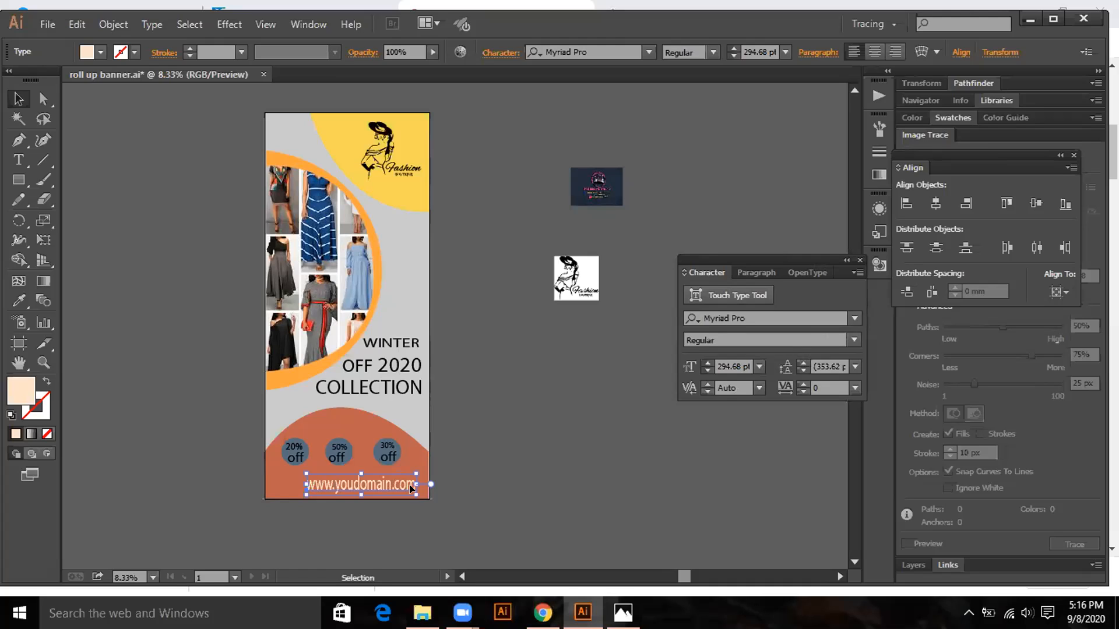
pyautogui.press('Left')
pyautogui.press('Left')
pyautogui.press('Left')
pyautogui.press('Left')
pyautogui.press('Left')
pyautogui.press('Left')
pyautogui.press('Left')
pyautogui.press('Left')
pyautogui.press('Left')
pyautogui.press('Left')
pyautogui.moveTo(359, 477); pyautogui.dragTo(346, 474)
pyautogui.click(503, 453)
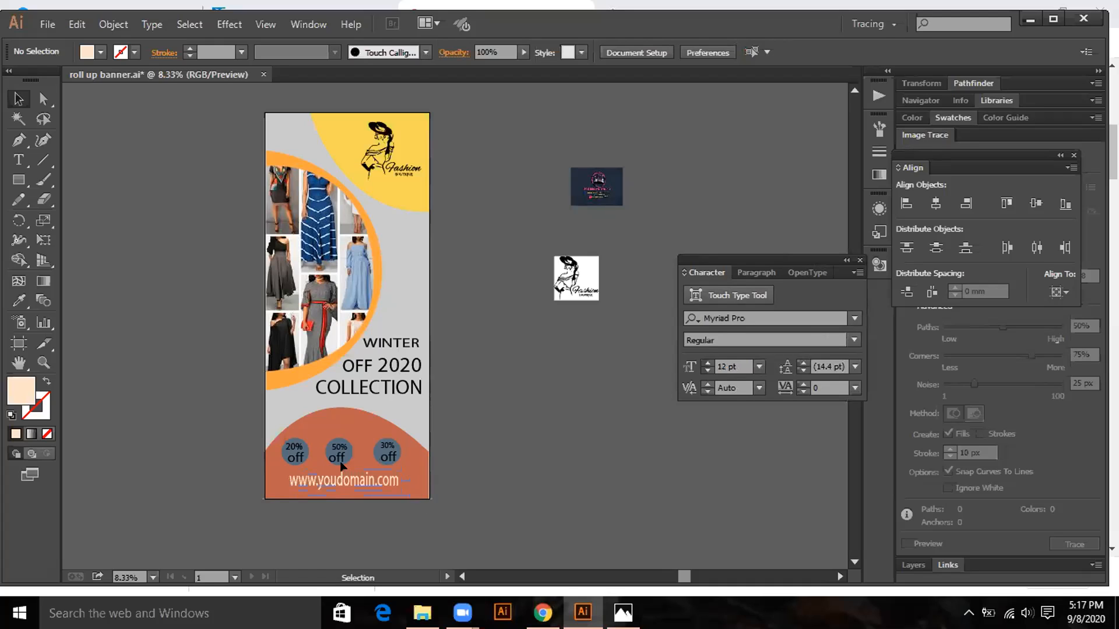
pyautogui.click(344, 478)
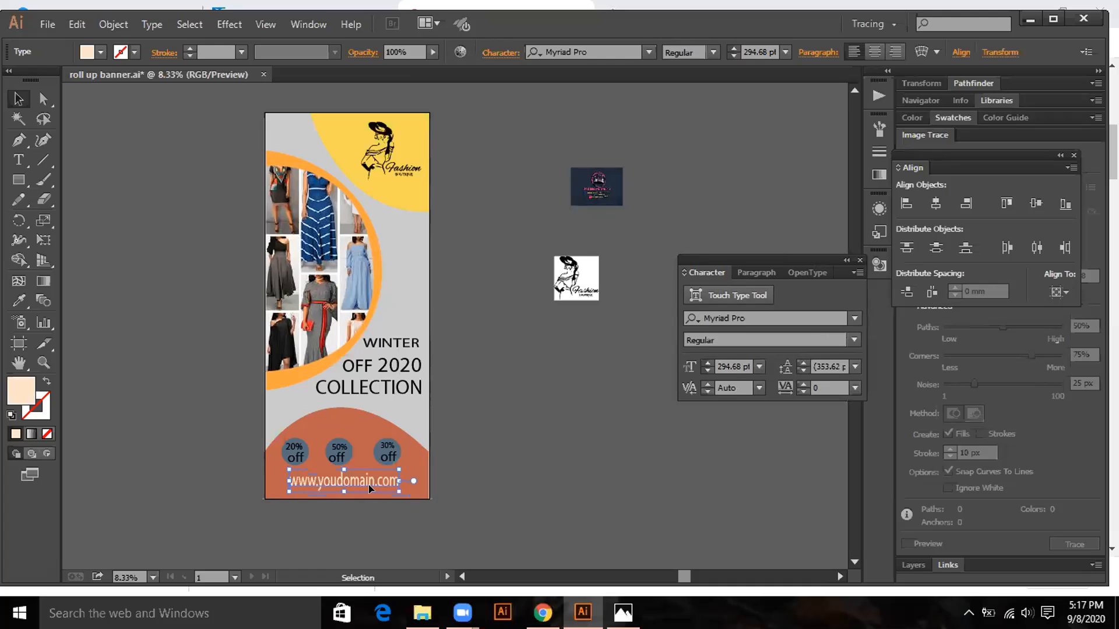
pyautogui.press('Delete')
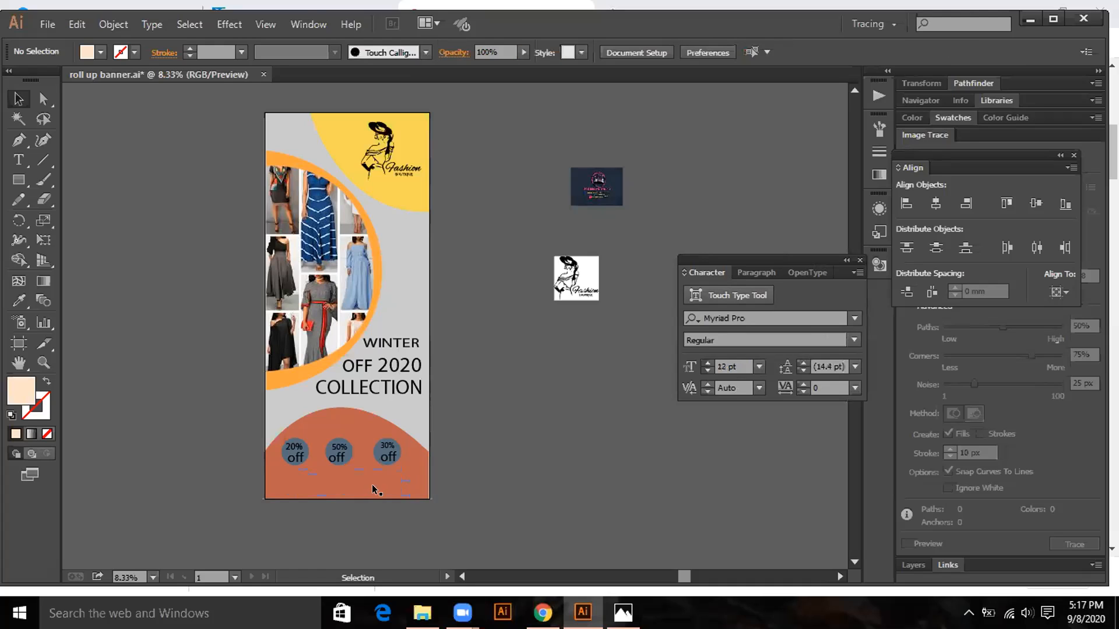
pyautogui.click(18, 159)
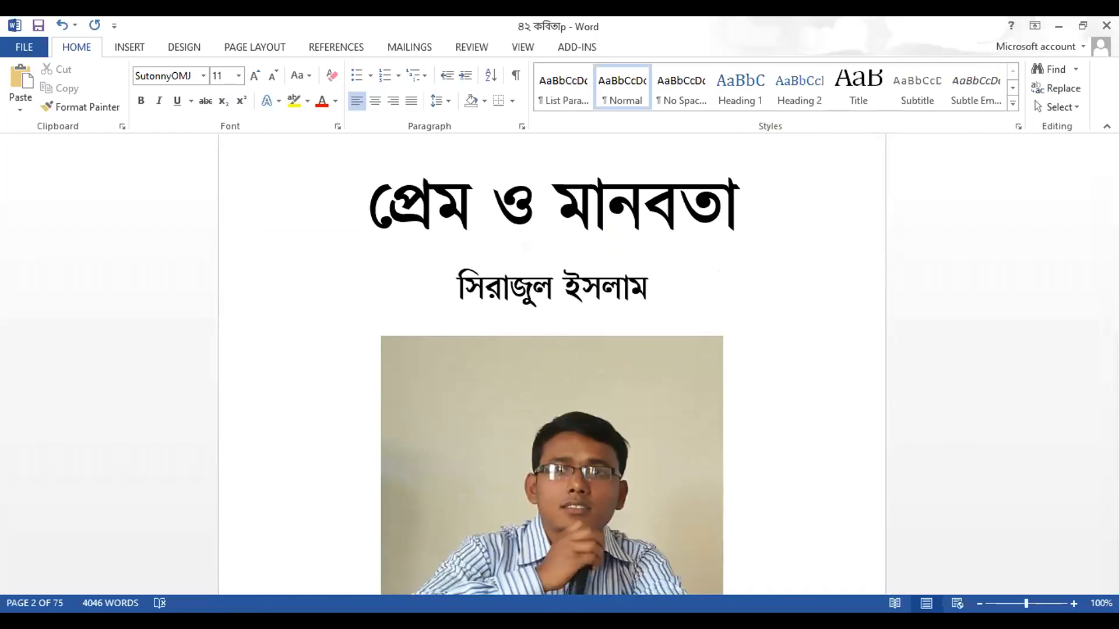
# Examine the blue cover page with its row of five pictures at the start of the Bangla poetry document in Word.
pyautogui.scroll(15, 551, 365)
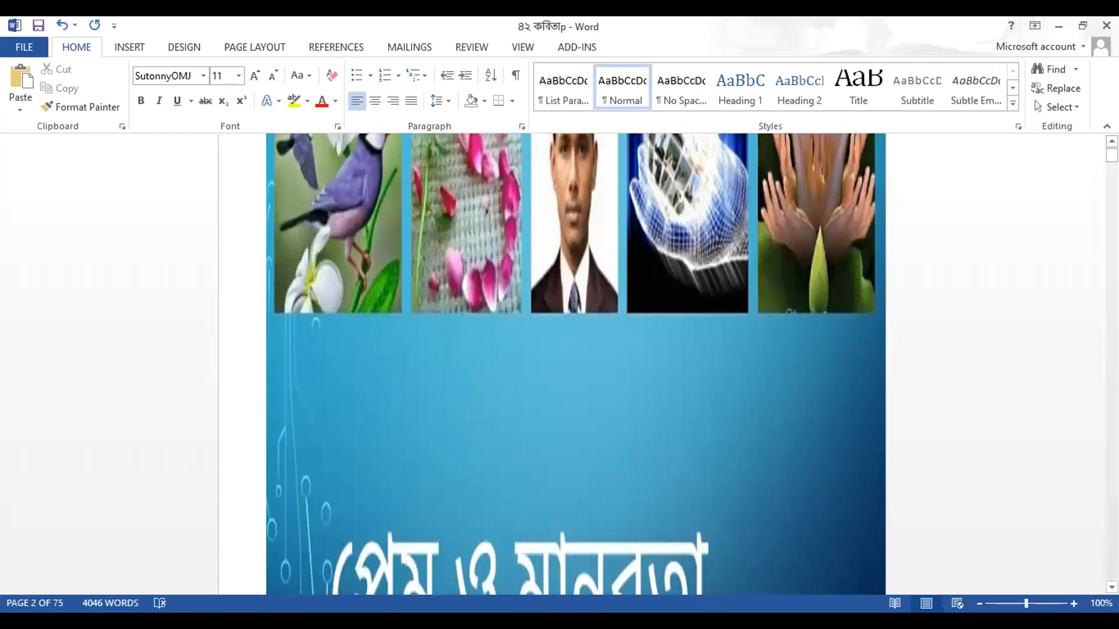
pyautogui.scroll(2, 551, 365)
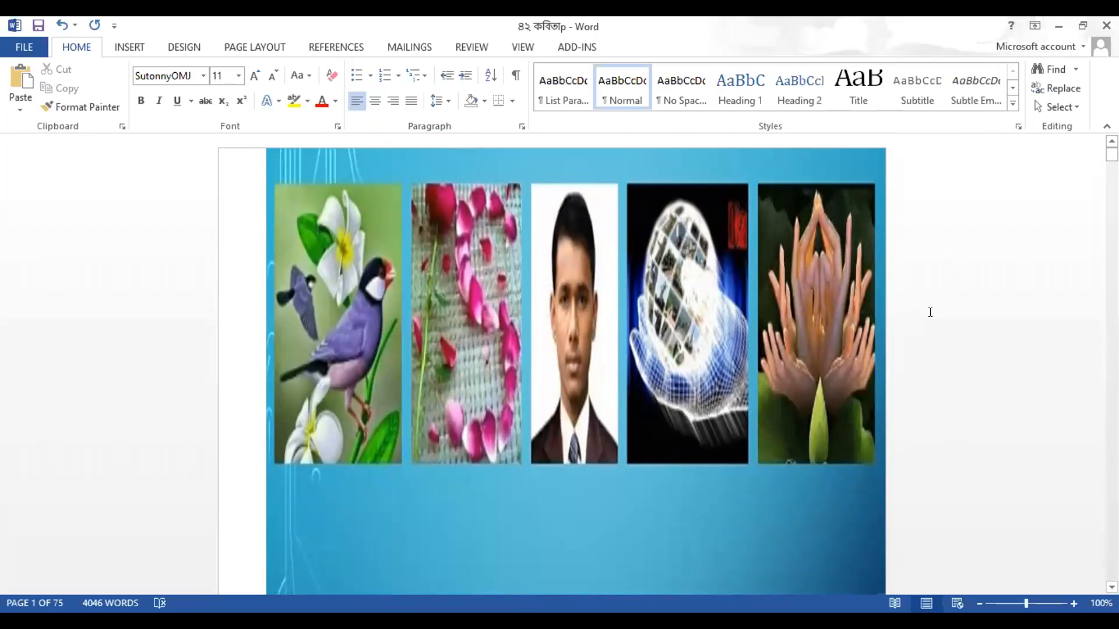
pyautogui.scroll(-4, 787, 325)
pyautogui.scroll(4, 786, 325)
pyautogui.scroll(-5, 786, 325)
pyautogui.scroll(3, 787, 325)
pyautogui.scroll(3, 786, 325)
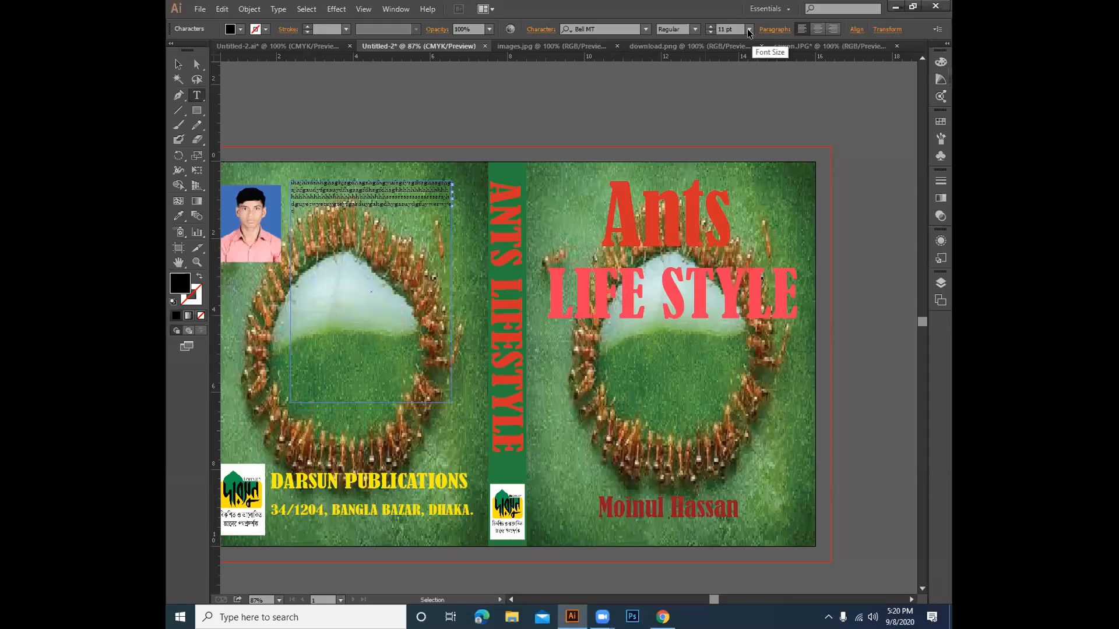
# Try 14, 24 and 21 pt on the filler paragraph beside the Ants Life Style back cover portrait and settle on 18 pt.
pyautogui.click(749, 29)
pyautogui.click(764, 194)
pyautogui.moveTo(309, 215); pyautogui.dragTo(289, 181)
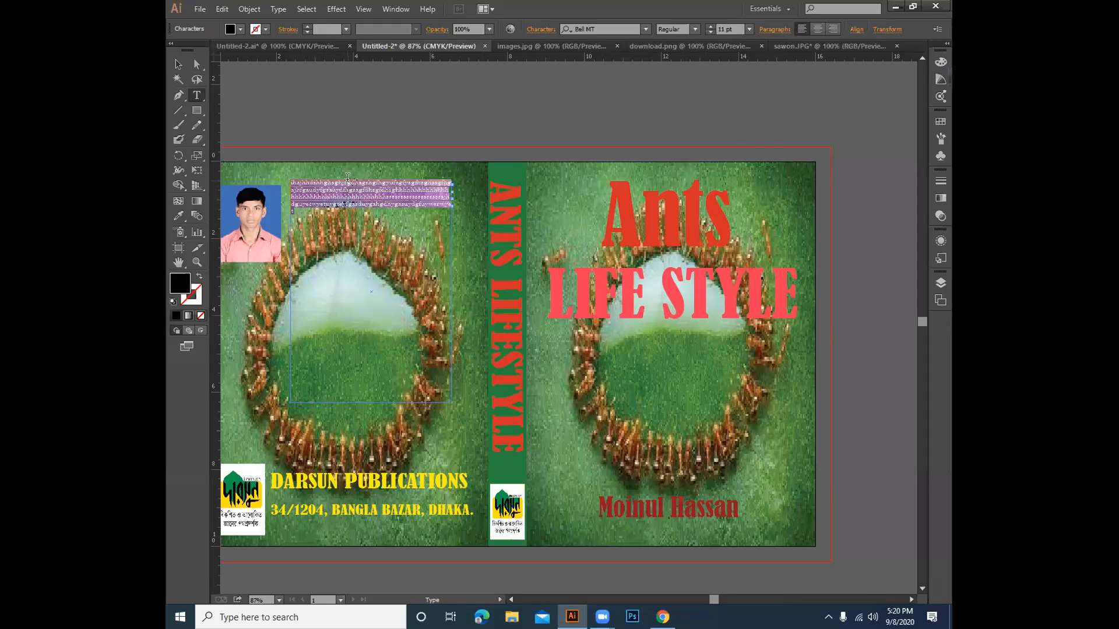
pyautogui.click(748, 29)
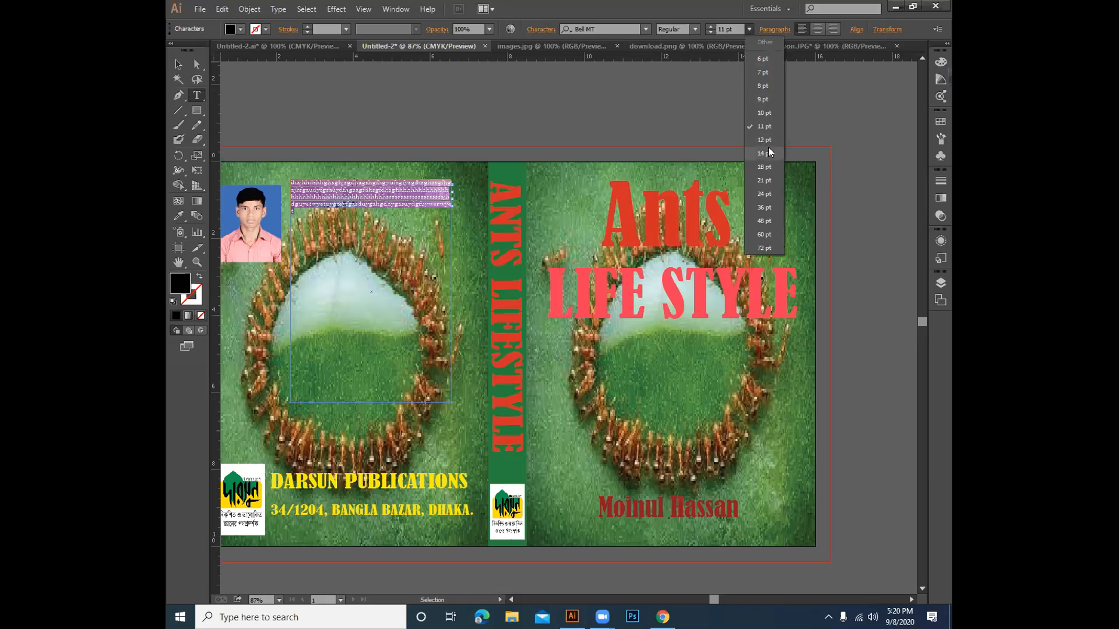
pyautogui.click(764, 153)
pyautogui.click(748, 29)
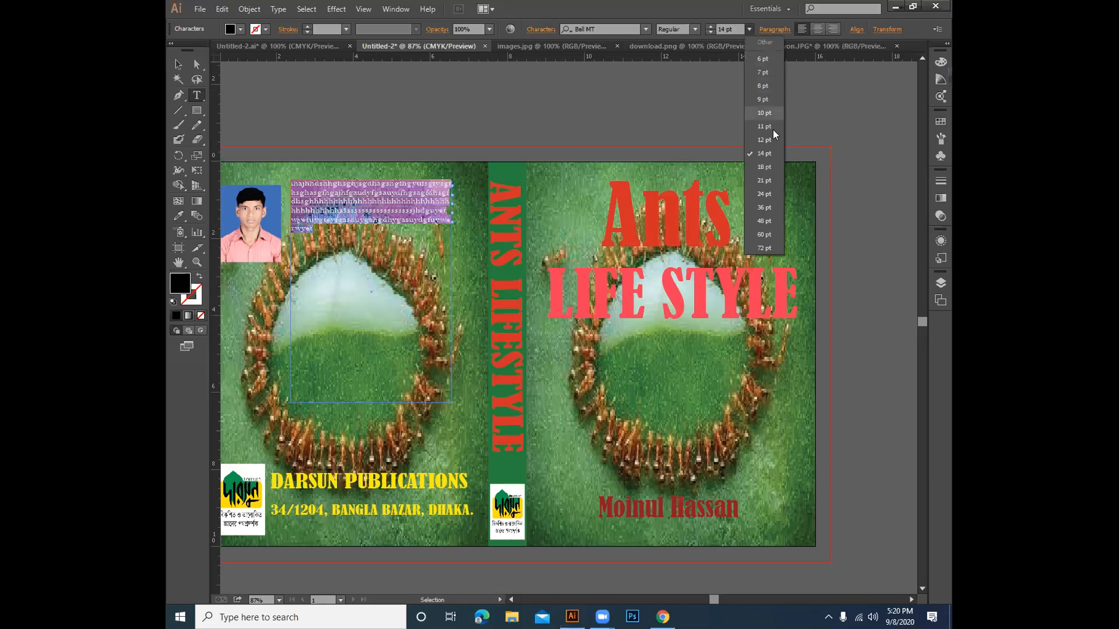
pyautogui.click(764, 193)
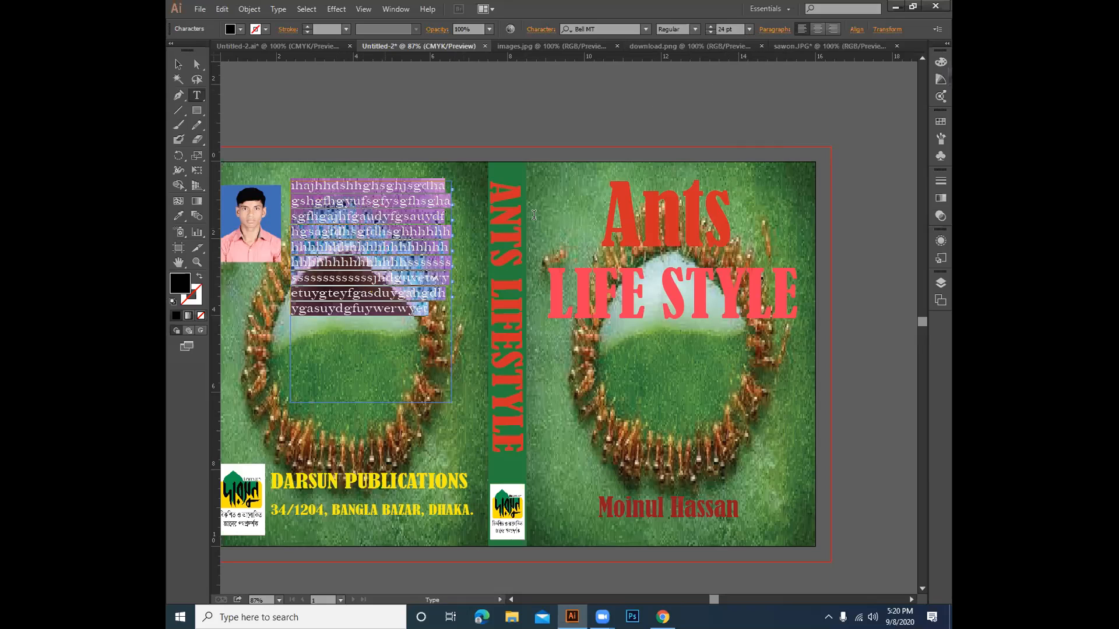
pyautogui.click(749, 29)
pyautogui.click(769, 181)
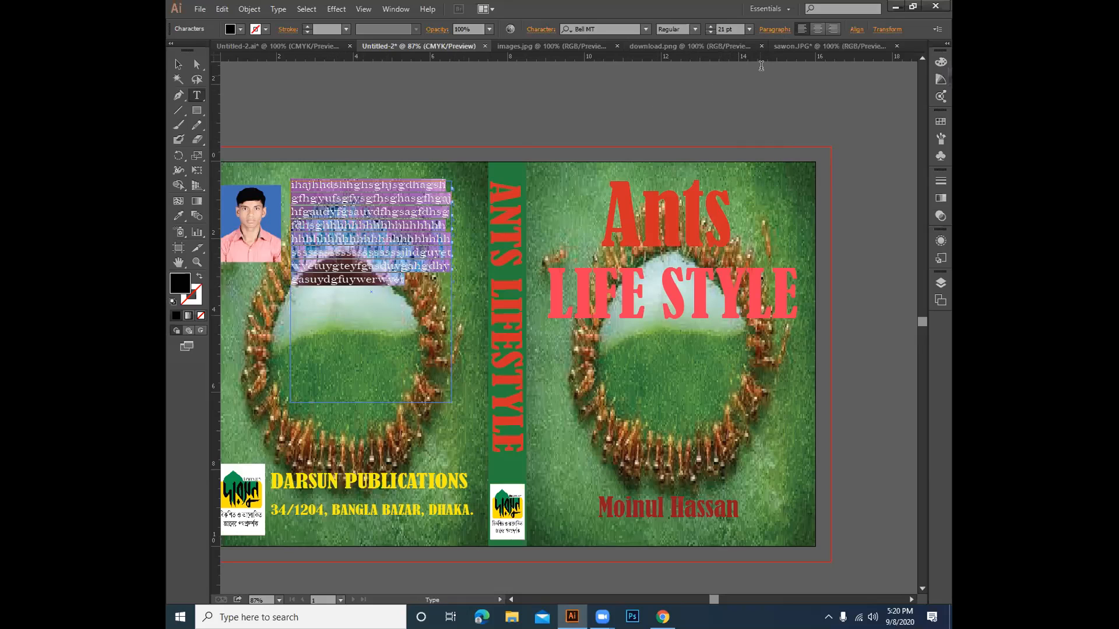
pyautogui.click(750, 30)
pyautogui.click(765, 169)
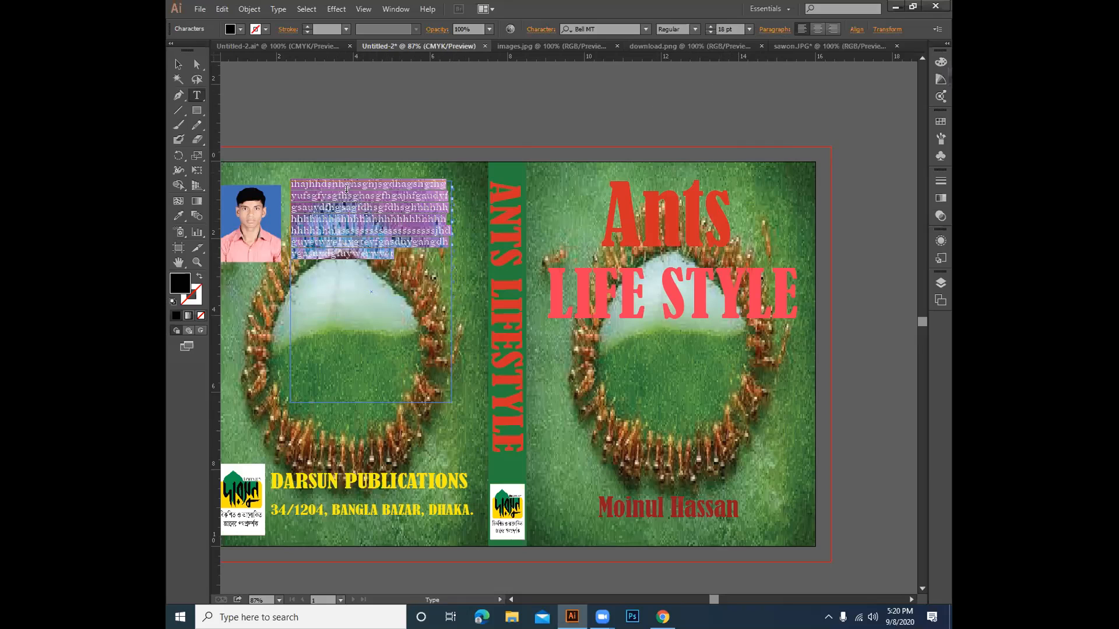
# Move the filler paragraph and the portrait beside it slightly down on the back cover.
pyautogui.click(178, 64)
pyautogui.moveTo(342, 210); pyautogui.dragTo(342, 225)
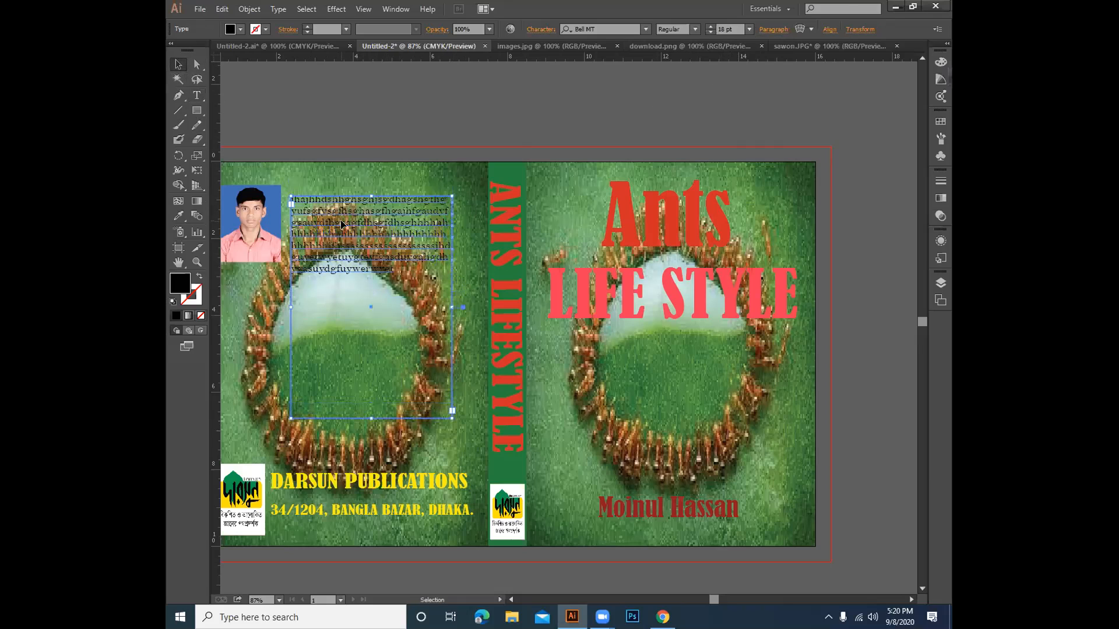
pyautogui.moveTo(260, 222); pyautogui.dragTo(260, 233)
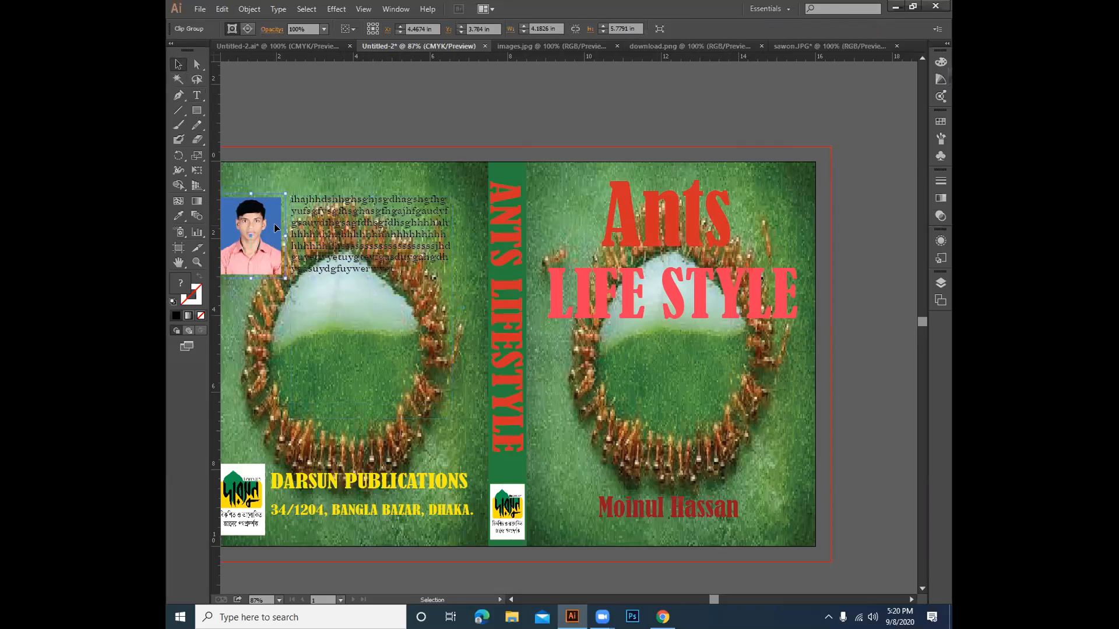
# Select the filler paragraph and show the Text Wrap commands available for it.
pyautogui.click(429, 211)
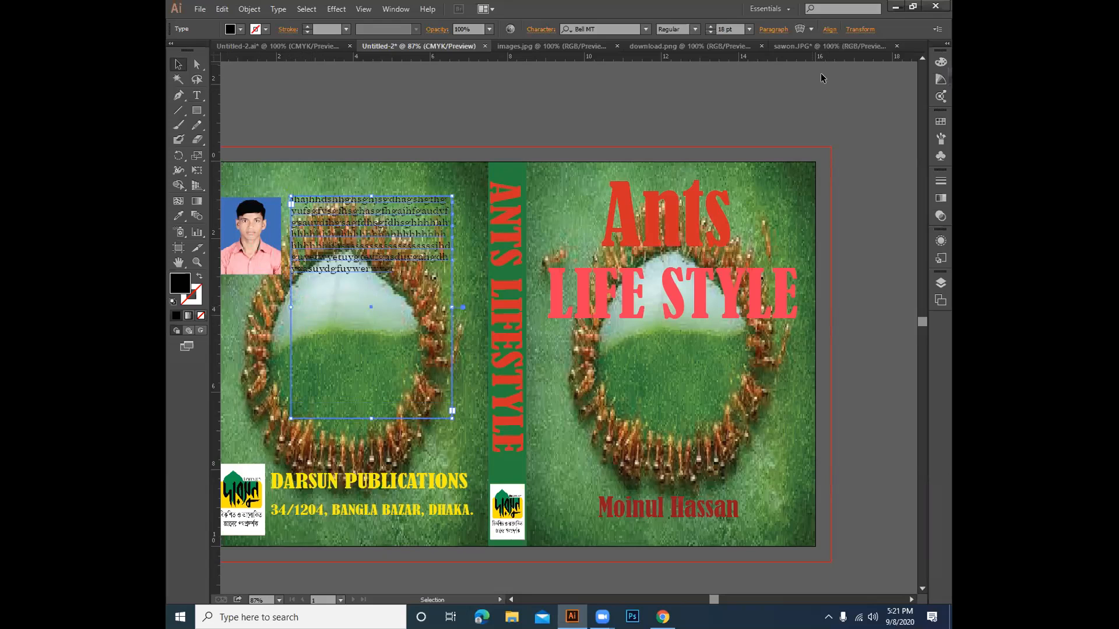
pyautogui.click(258, 10)
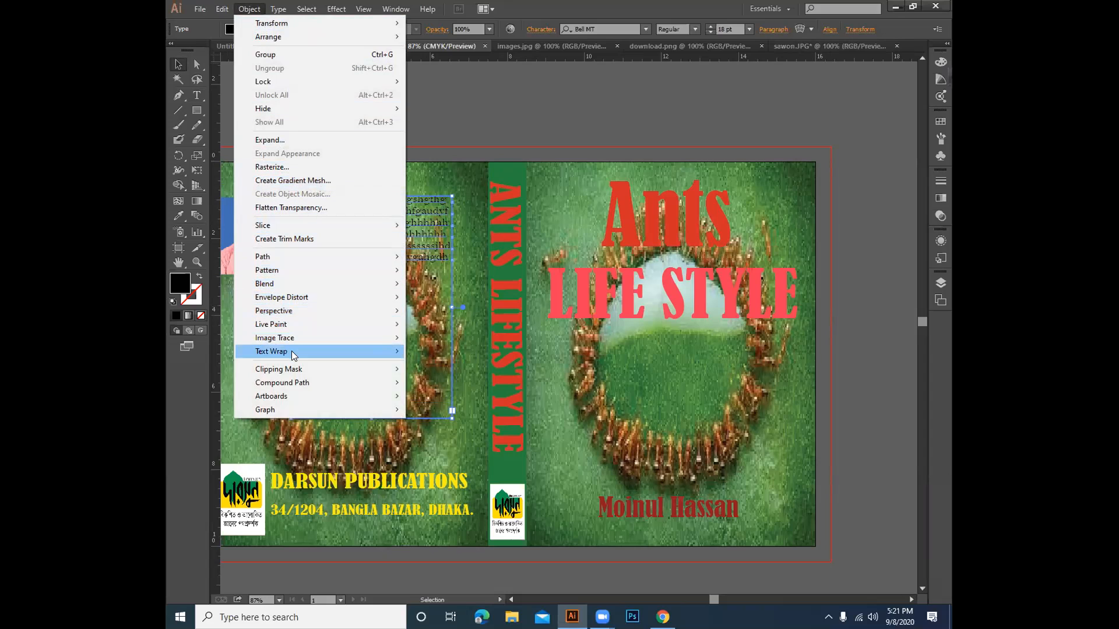
pyautogui.moveTo(285, 411)
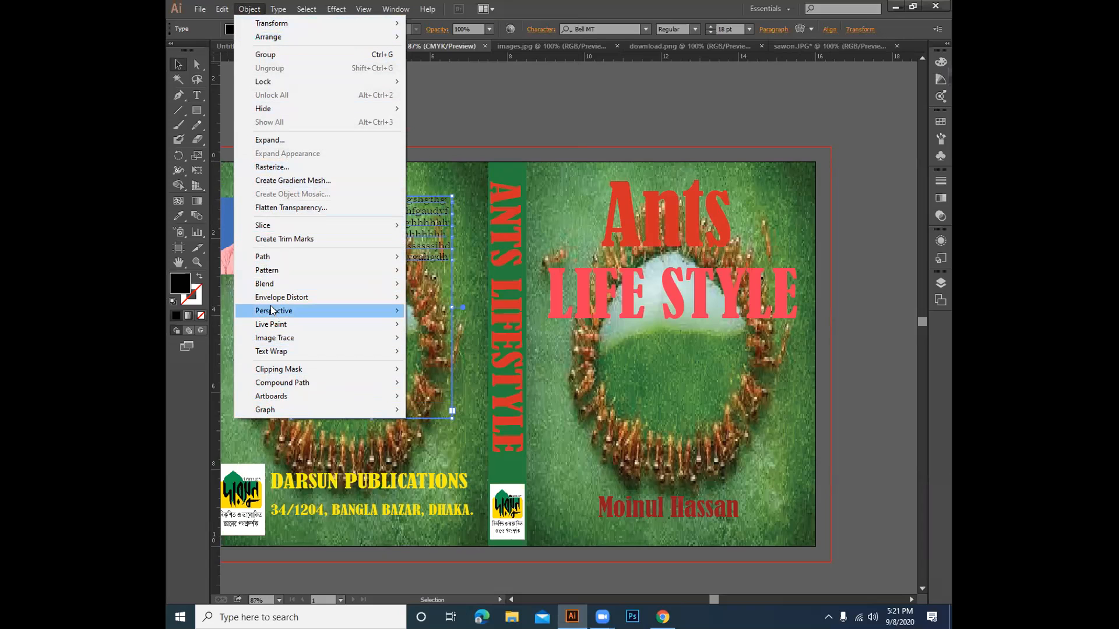
pyautogui.moveTo(271, 353)
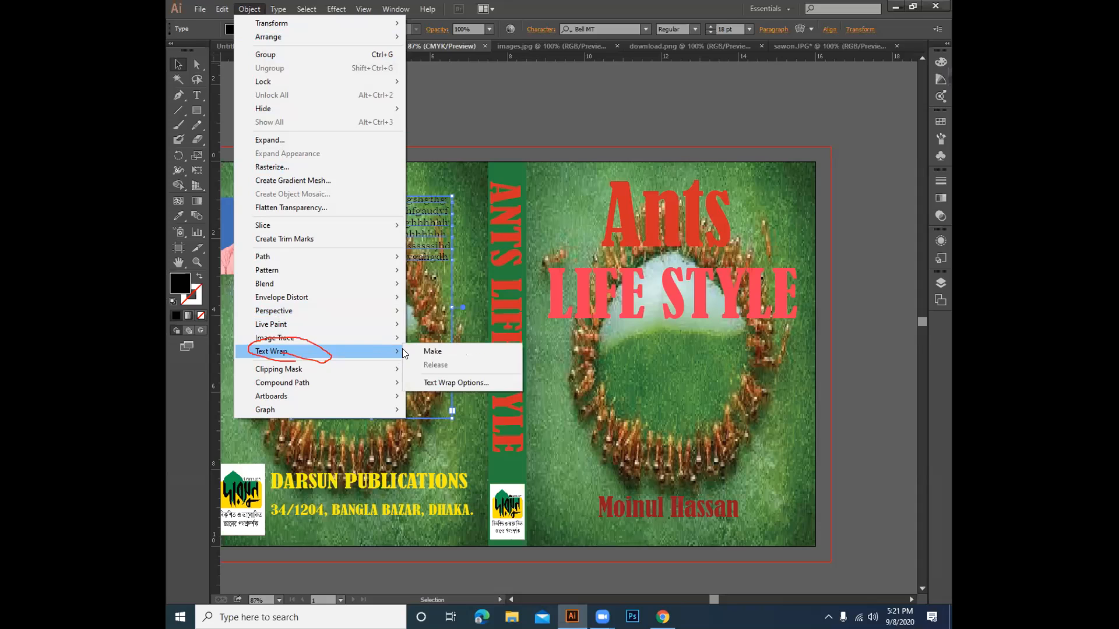
pyautogui.click(252, 12)
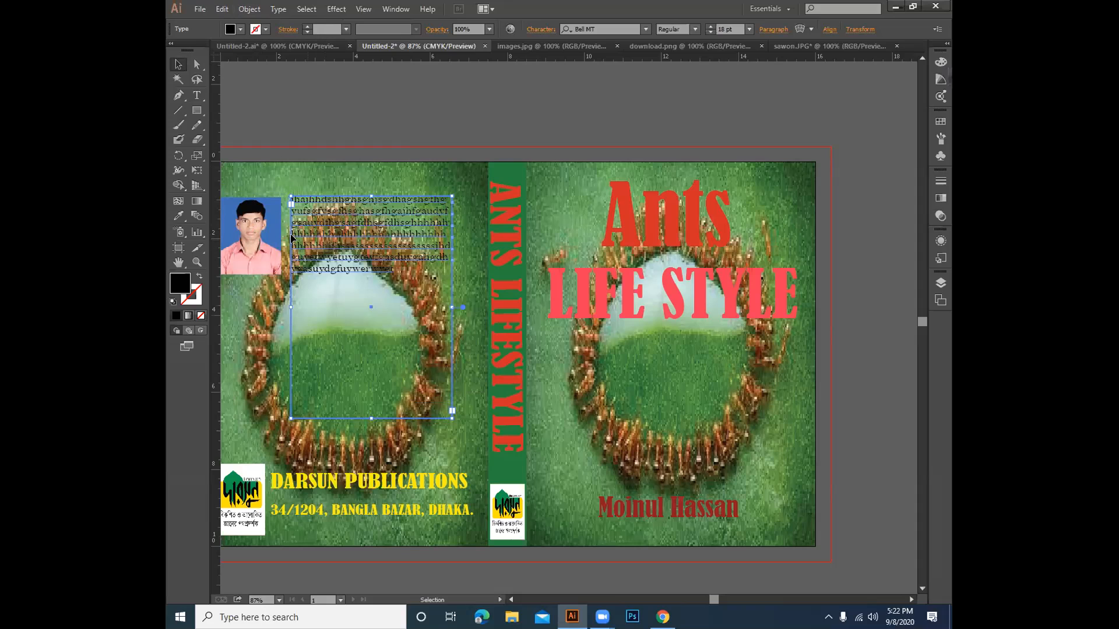
# Place the portrait over the start of the filler paragraph and lock the back cover ants image.
pyautogui.moveTo(255, 232); pyautogui.dragTo(335, 239)
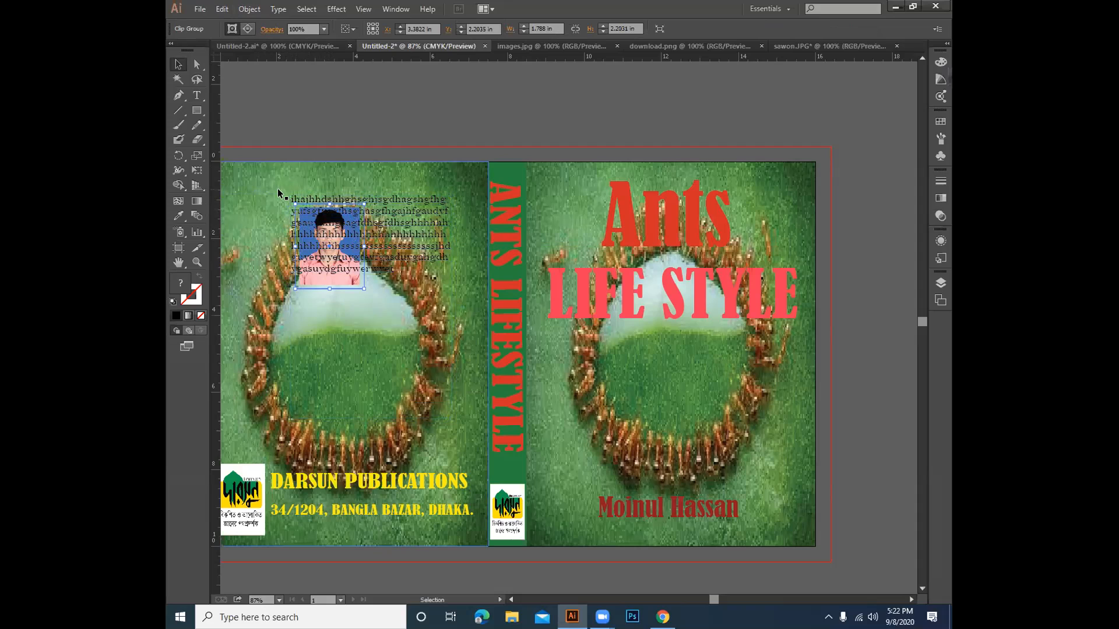
pyautogui.moveTo(277, 187)
pyautogui.mouseDown()
pyautogui.moveTo(290, 192)
pyautogui.moveTo(279, 193)
pyautogui.mouseUp()
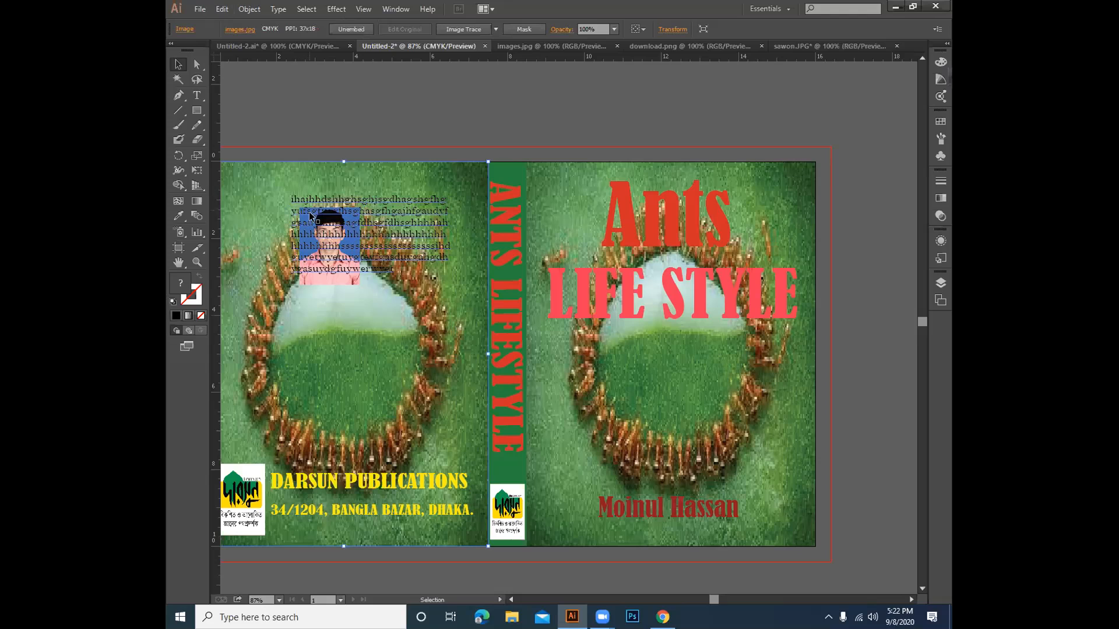
pyautogui.rightClick(269, 181)
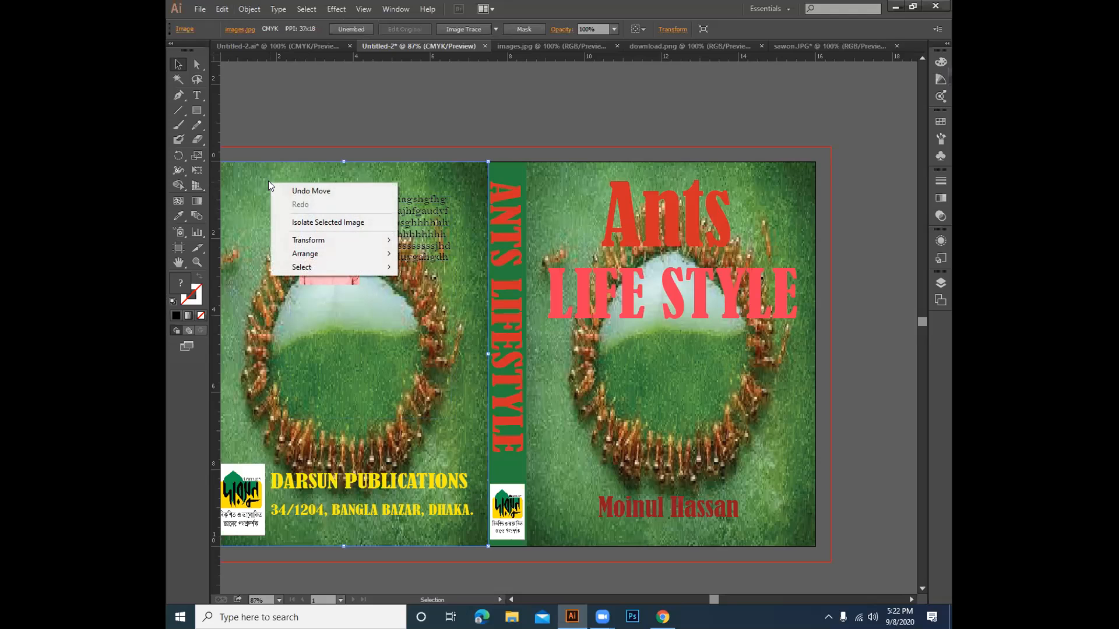
pyautogui.click(254, 9)
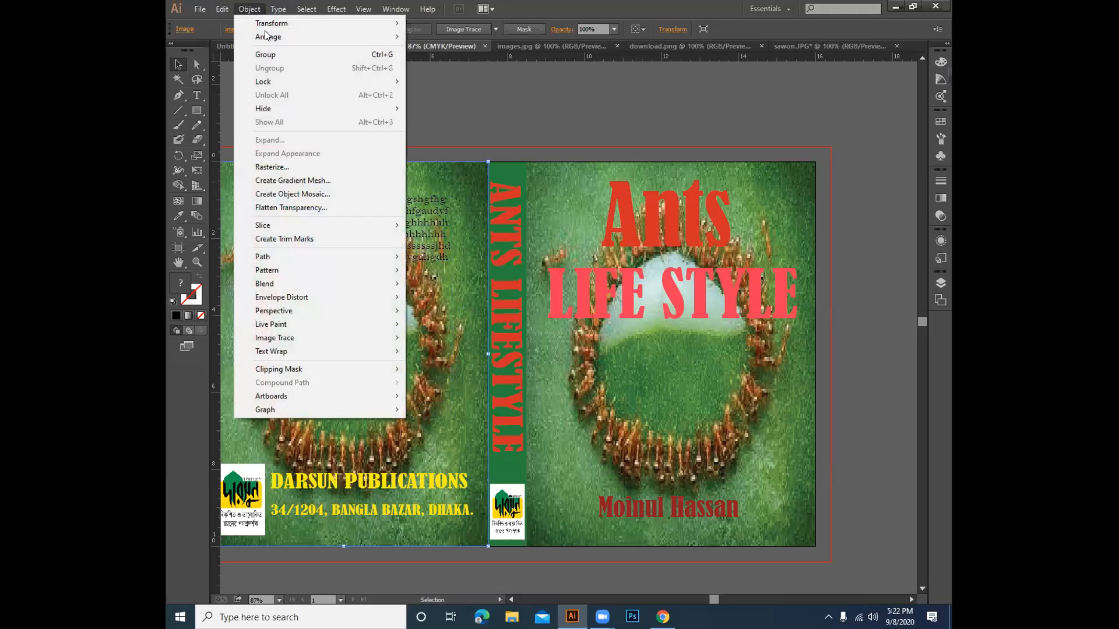
pyautogui.moveTo(279, 83)
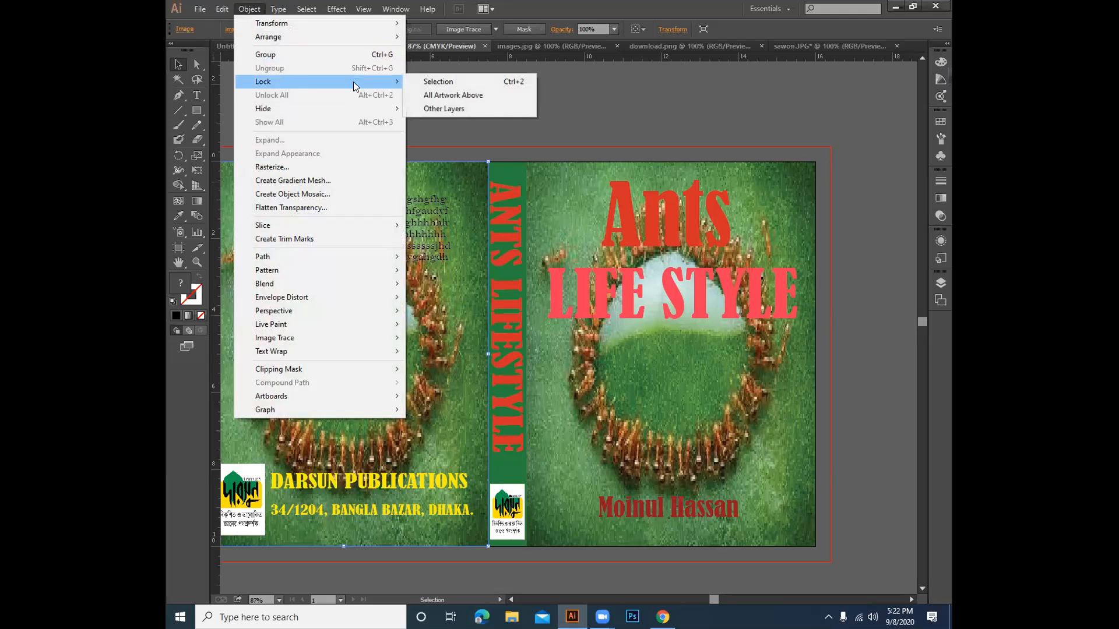
pyautogui.click(450, 84)
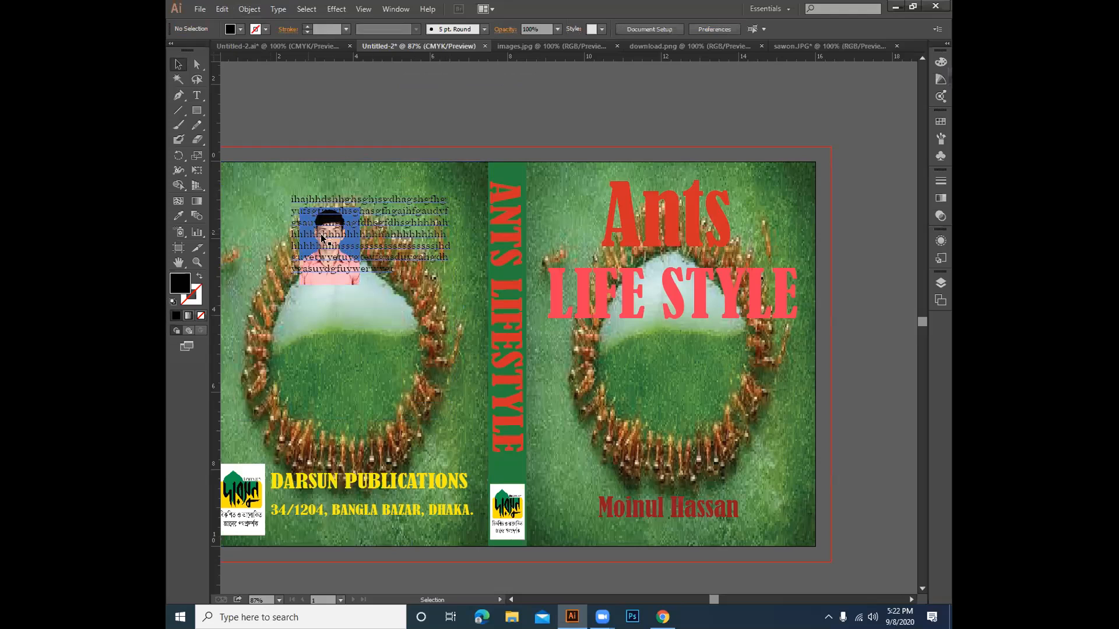
# Select and lock the white-filled, 1 pt stroked rectangle behind the back cover ants image.
pyautogui.moveTo(286, 201); pyautogui.dragTo(280, 197)
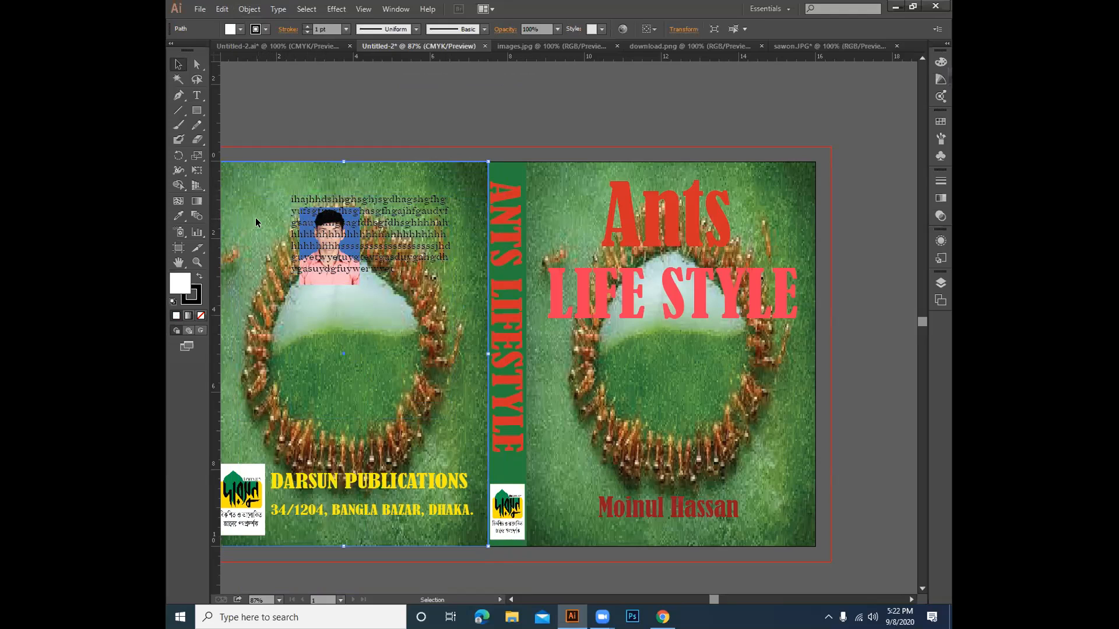
pyautogui.click(250, 9)
pyautogui.moveTo(273, 89)
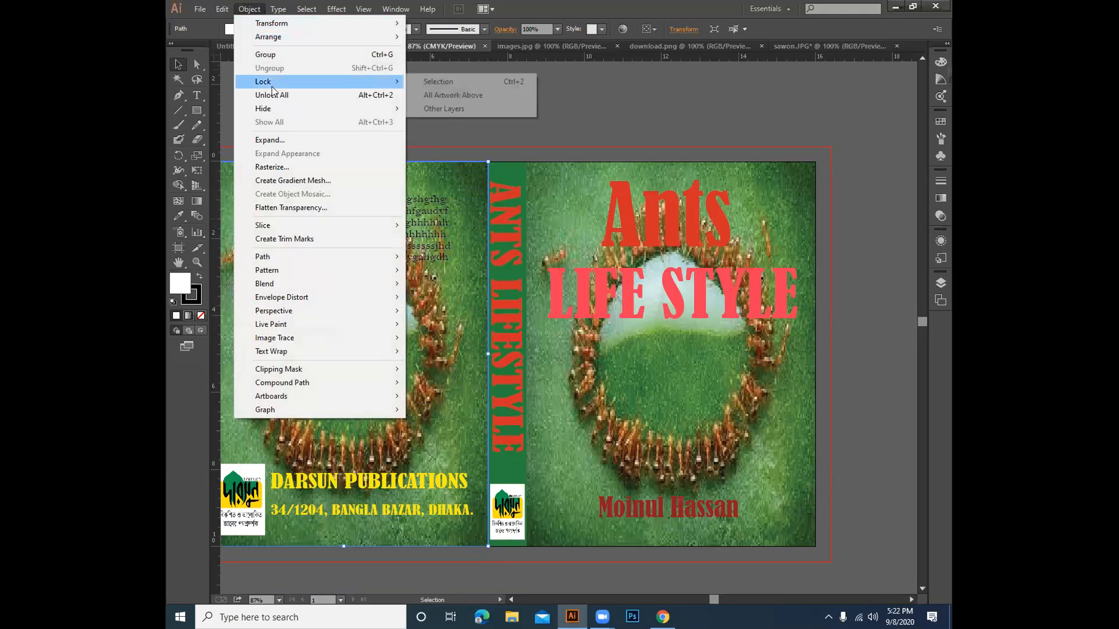
pyautogui.click(452, 83)
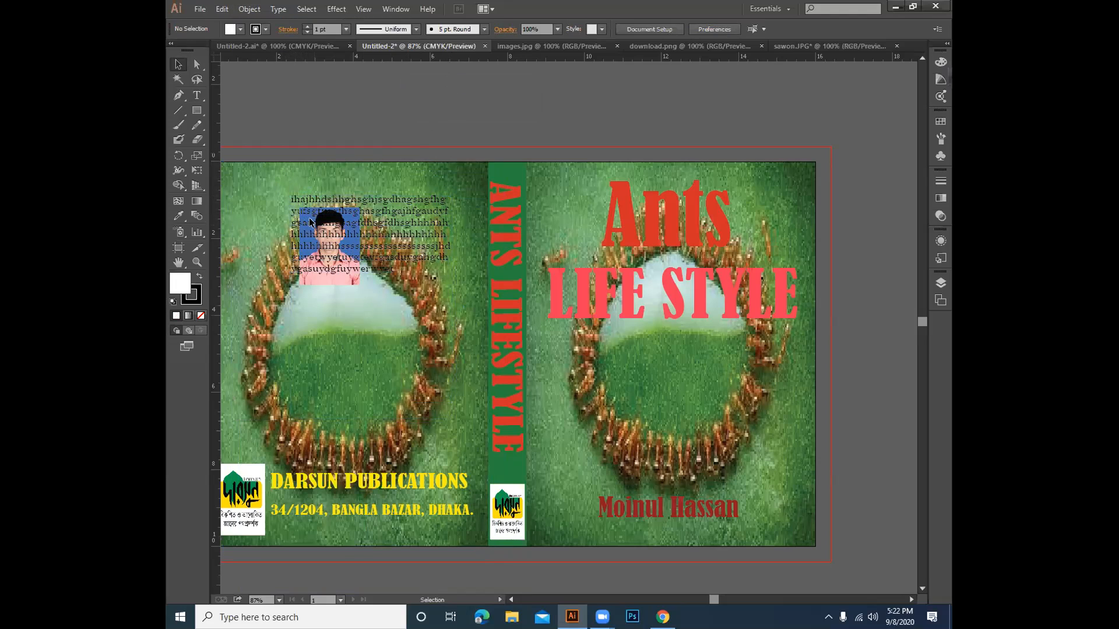
# Select the filler paragraph together with the portrait over it on the back cover and apply Text Wrap to both.
pyautogui.moveTo(464, 329); pyautogui.dragTo(361, 256)
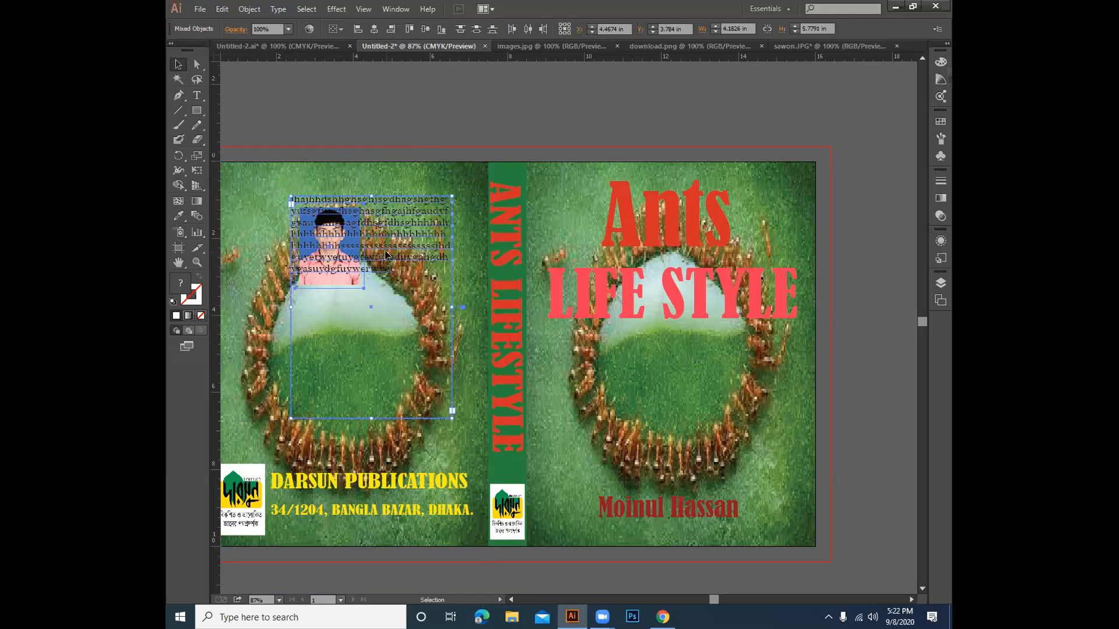
pyautogui.rightClick(386, 243)
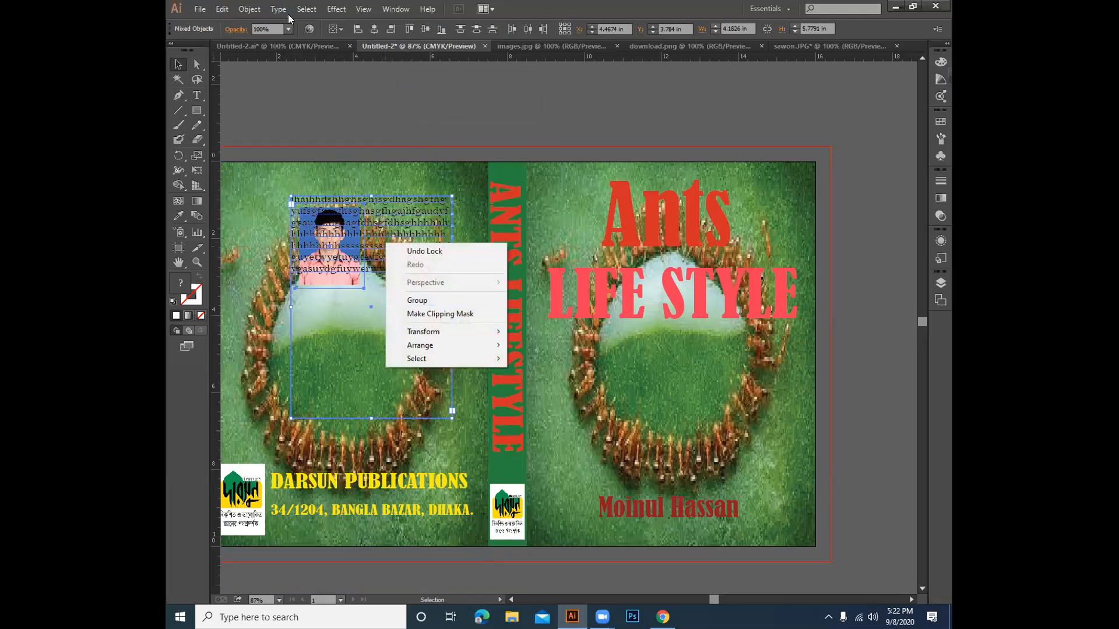
pyautogui.click(455, 170)
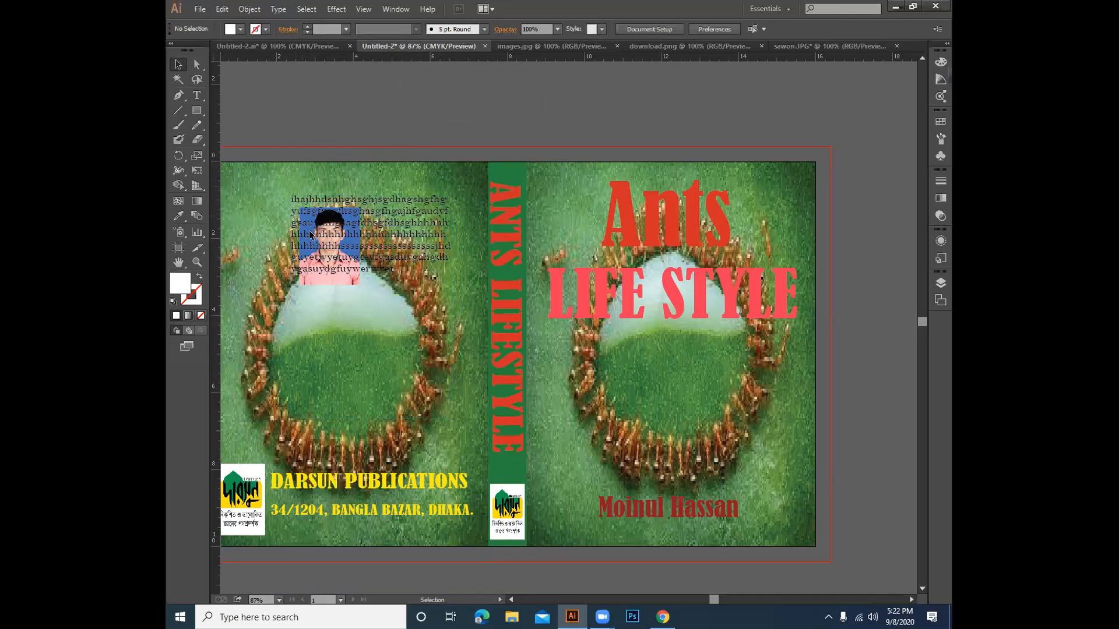
pyautogui.moveTo(325, 323); pyautogui.dragTo(328, 325)
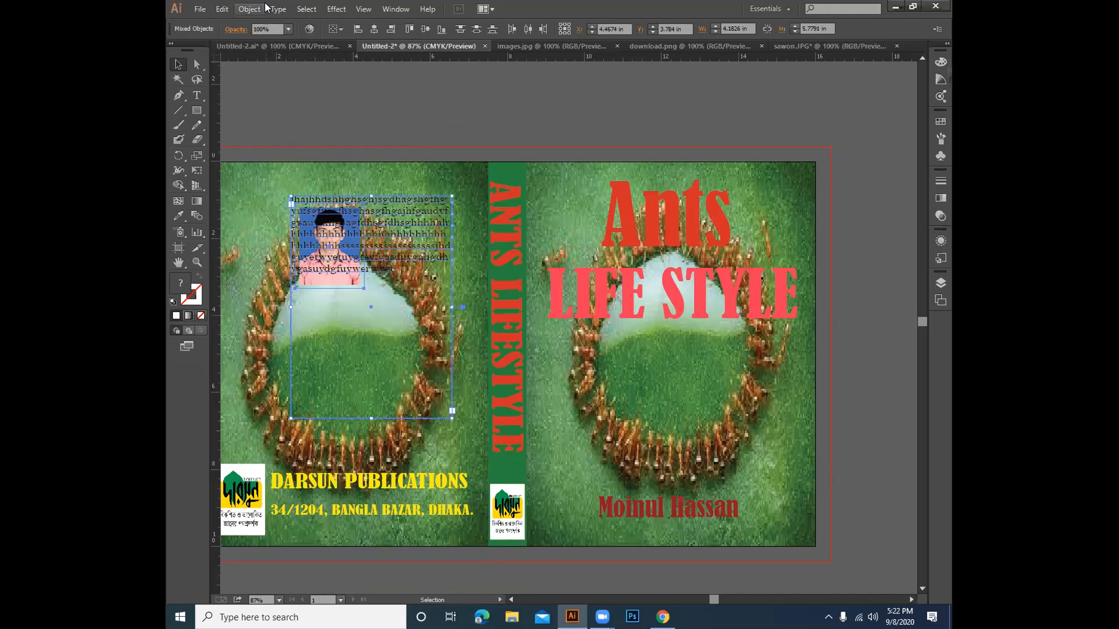
pyautogui.click(261, 11)
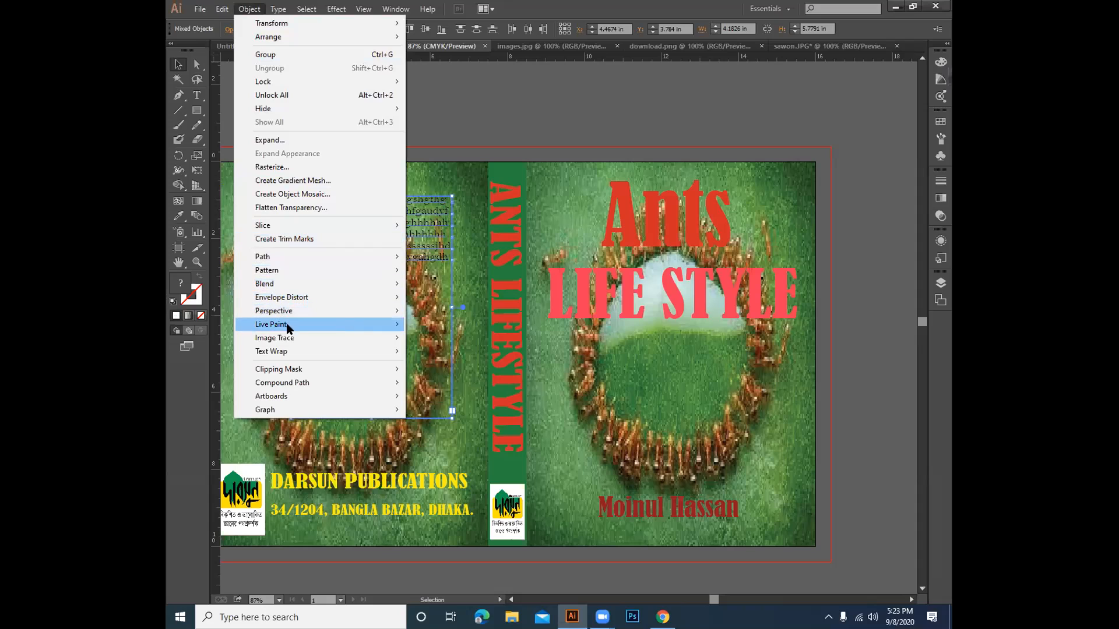
pyautogui.moveTo(285, 353)
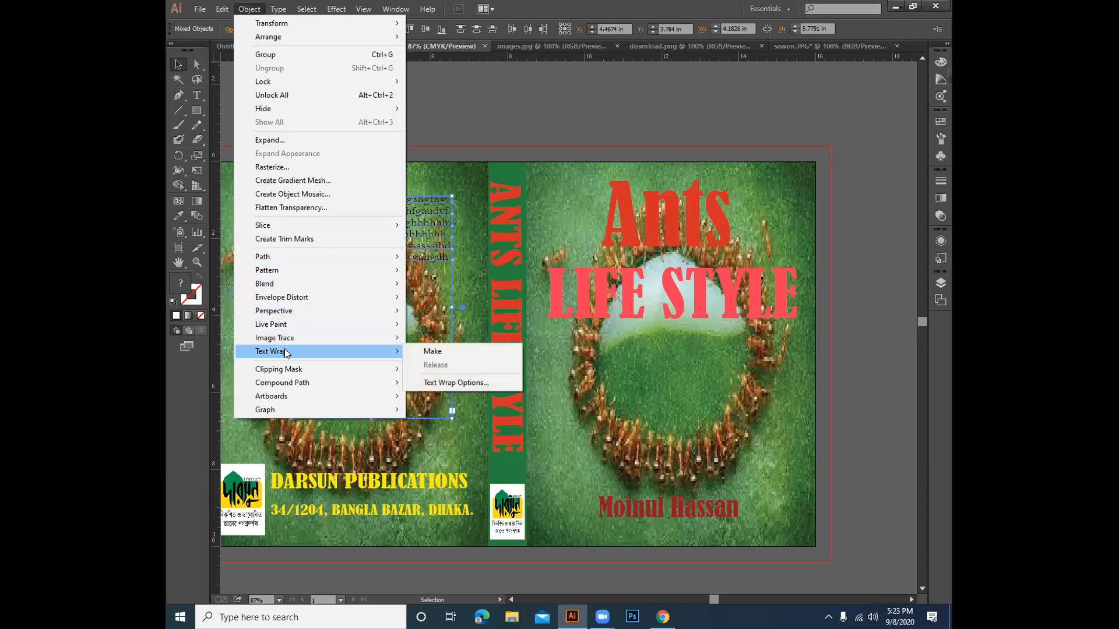
pyautogui.click(431, 352)
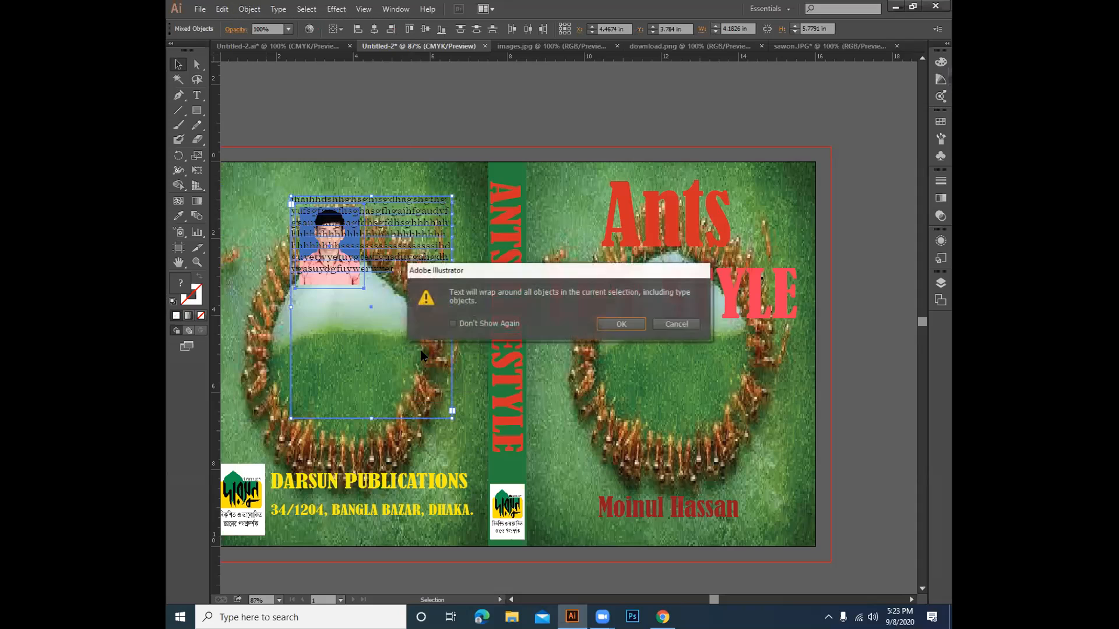
pyautogui.click(620, 324)
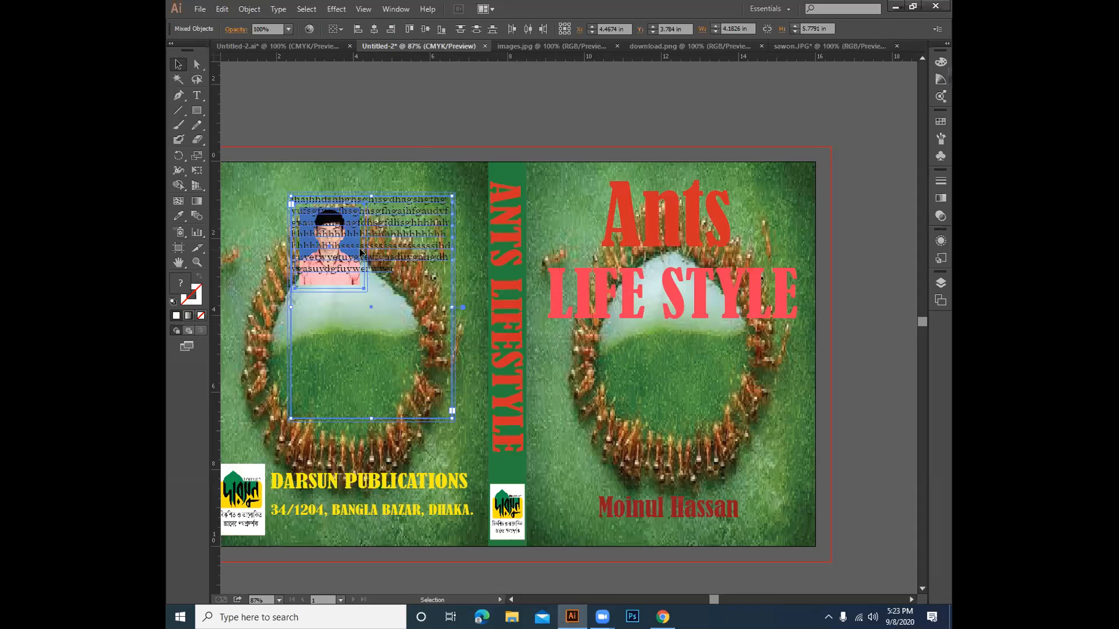
pyautogui.moveTo(328, 240)
pyautogui.mouseDown()
pyautogui.moveTo(338, 341)
pyautogui.moveTo(324, 243)
pyautogui.mouseUp()
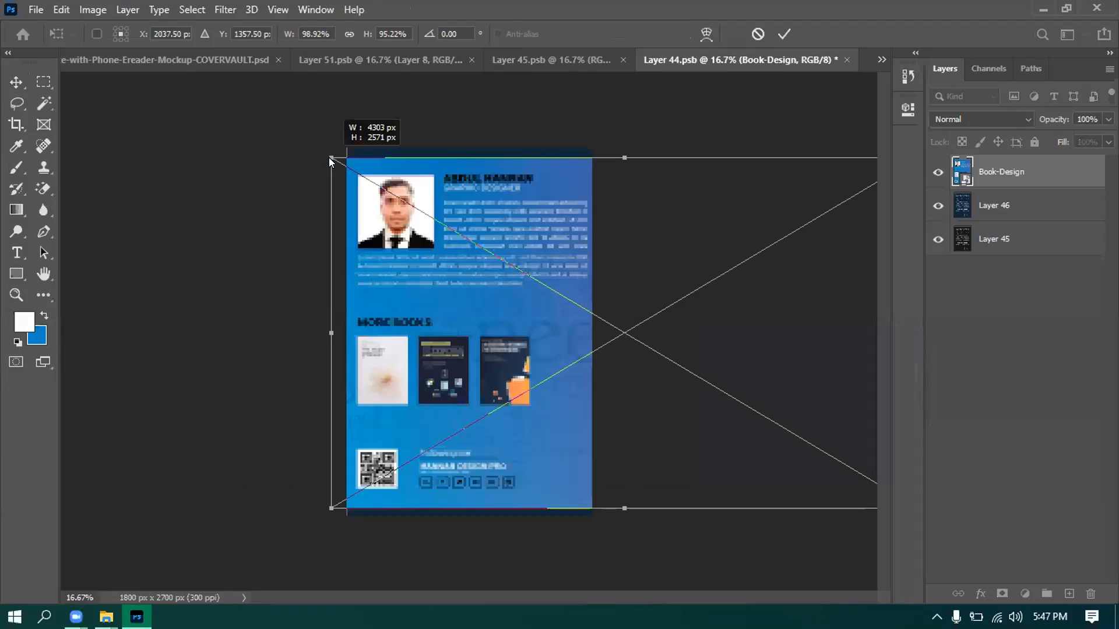
# In Photoshop, scale the Book-Design layer to about 96.5% and shift it slightly left and up over the back cover canvas.
pyautogui.moveTo(330, 157); pyautogui.dragTo(335, 154)
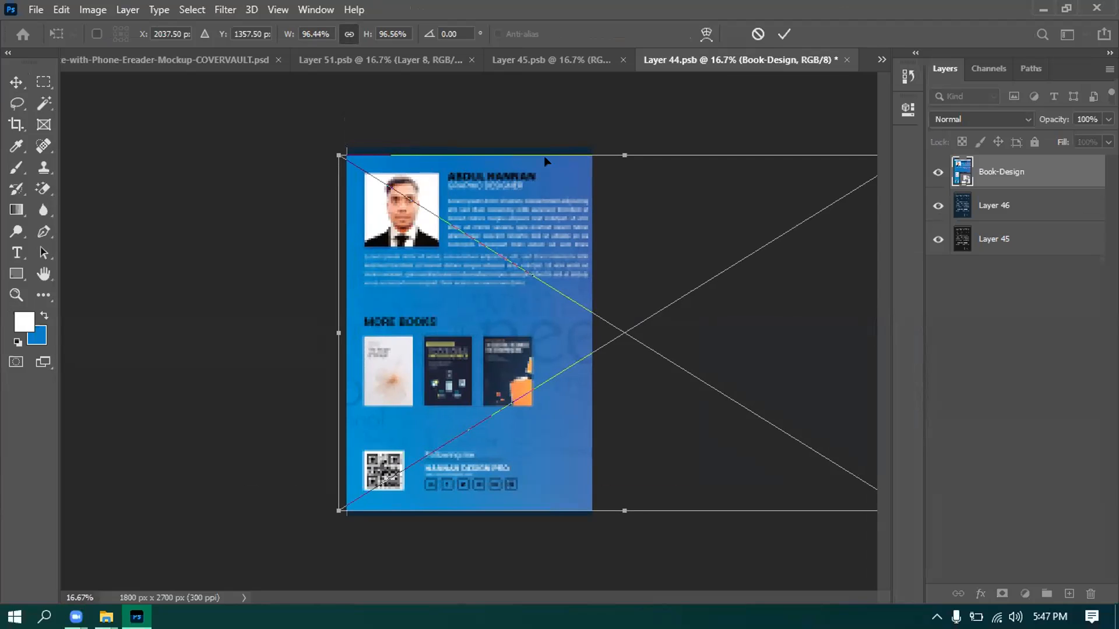
pyautogui.moveTo(527, 212); pyautogui.dragTo(517, 204)
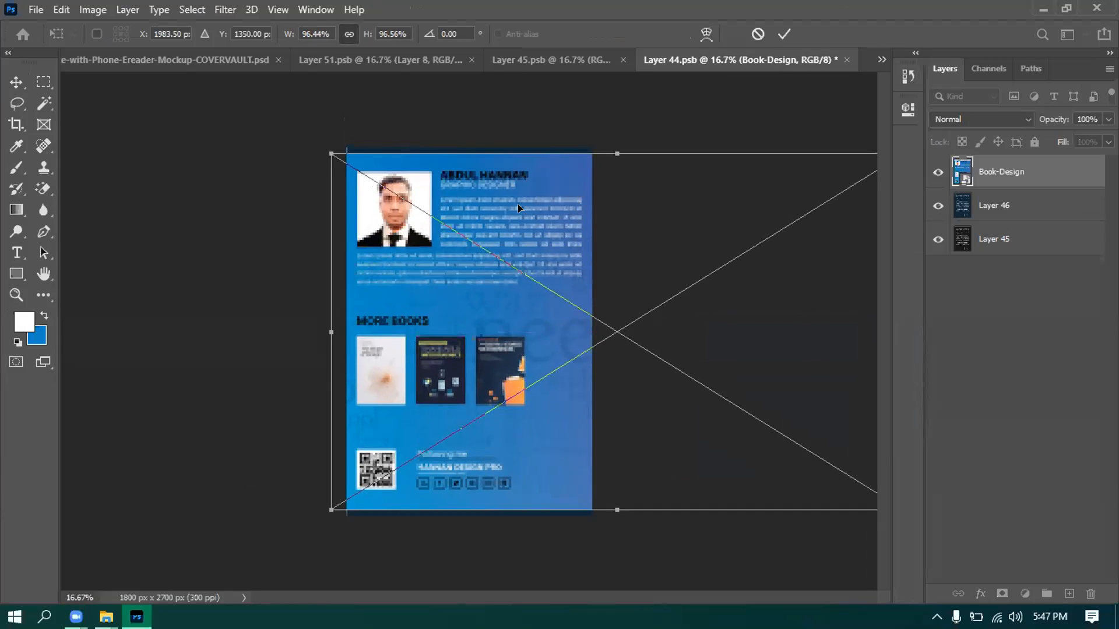
pyautogui.press('Return')
# Hide Layer 46 and Layer 45, and nudge the Book-Design layer slightly to the right.
pyautogui.click(937, 206)
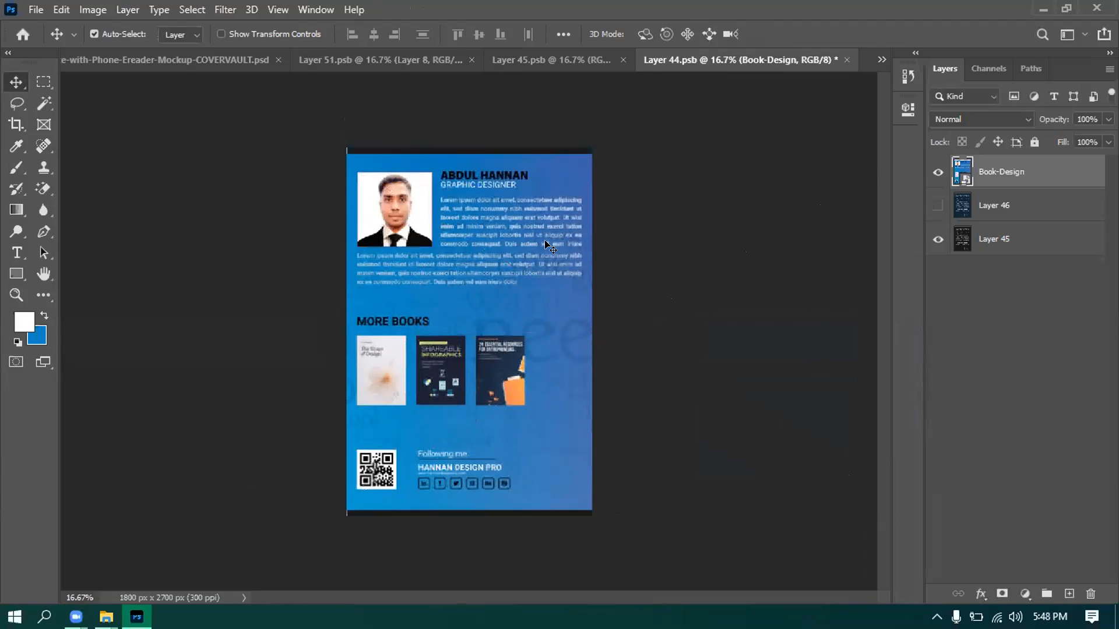
pyautogui.click(938, 240)
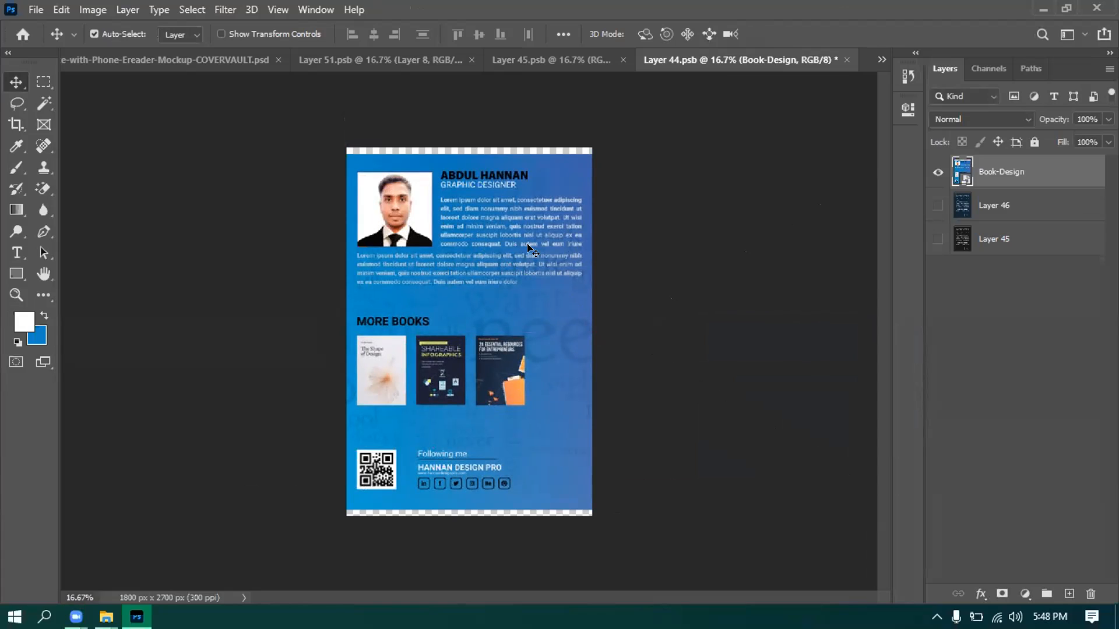
pyautogui.hotkey('shift', 'Right')
pyautogui.hotkey('shift', 'Right')
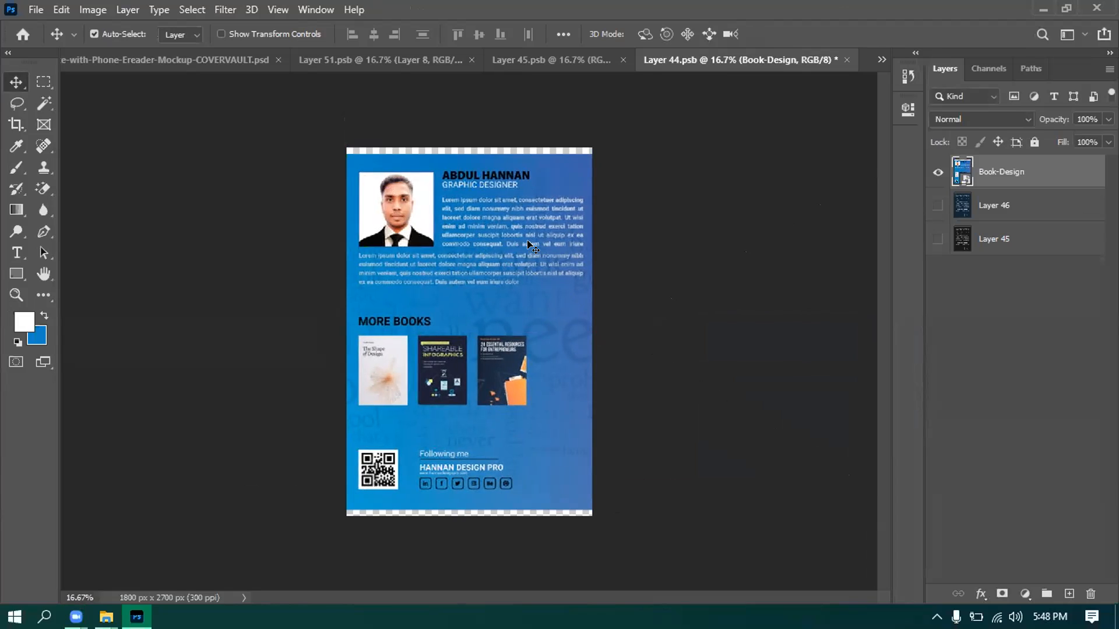
# Save the Layer 44.psb smart object and check the updated back cover in the book promo mockup.
pyautogui.press('ctrl')
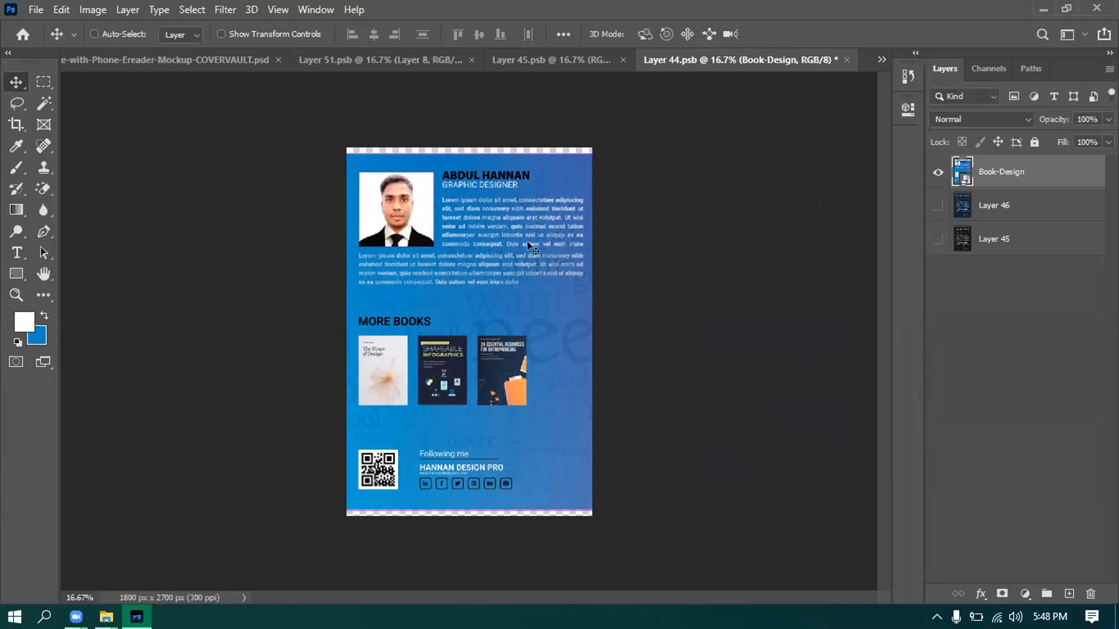
pyautogui.hotkey('ctrl', 's')
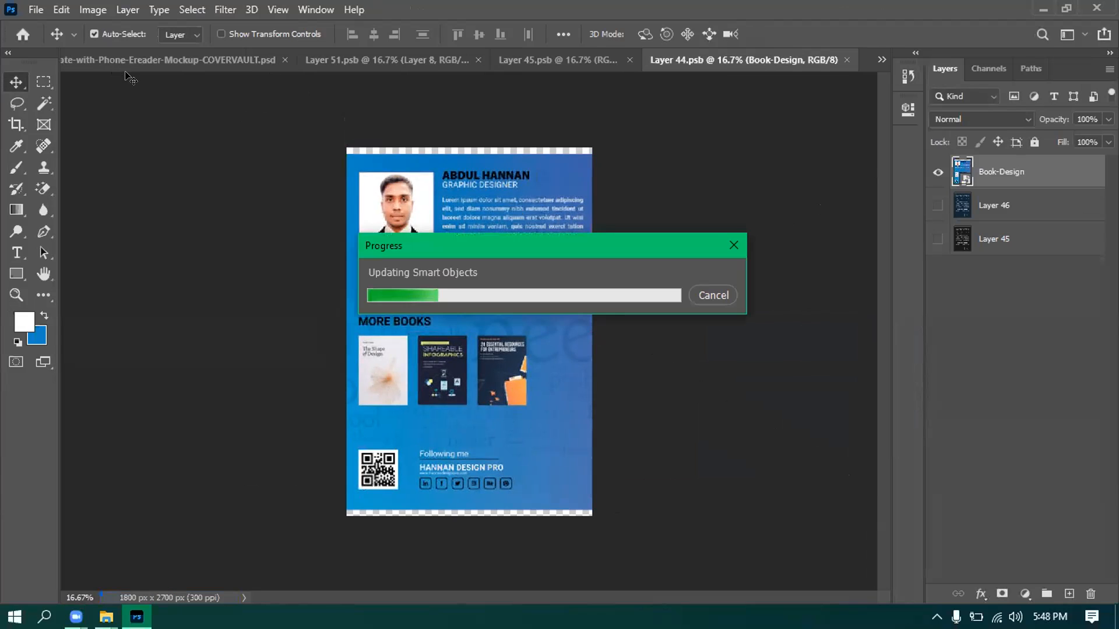
pyautogui.click(184, 59)
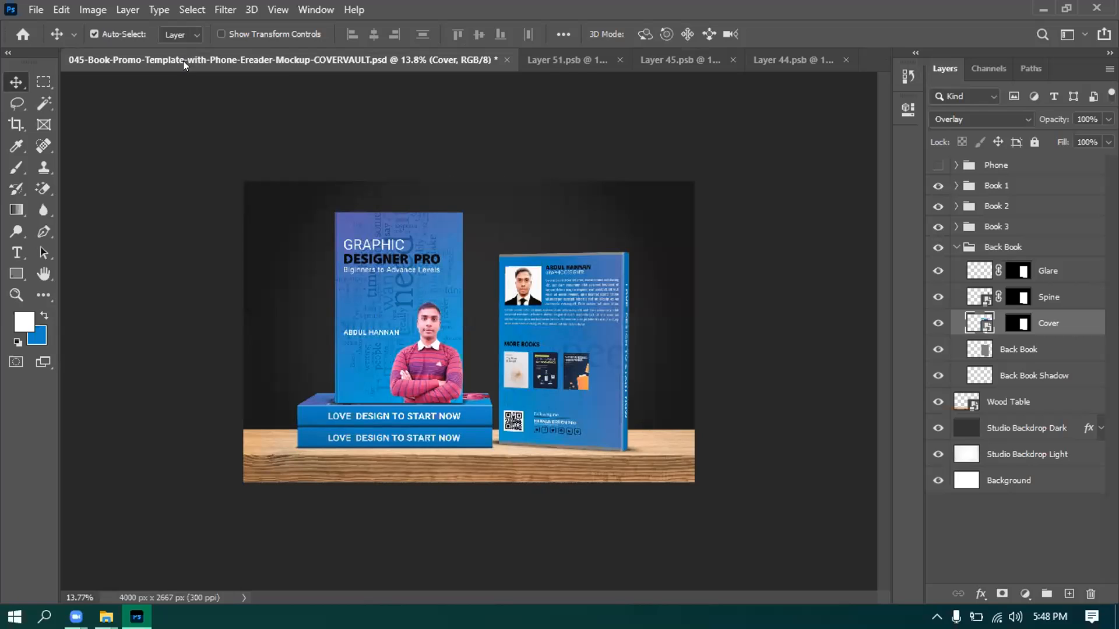
# Add a new layer beneath all others in Layer 44.psb and fill it with the blue background color.
pyautogui.click(790, 63)
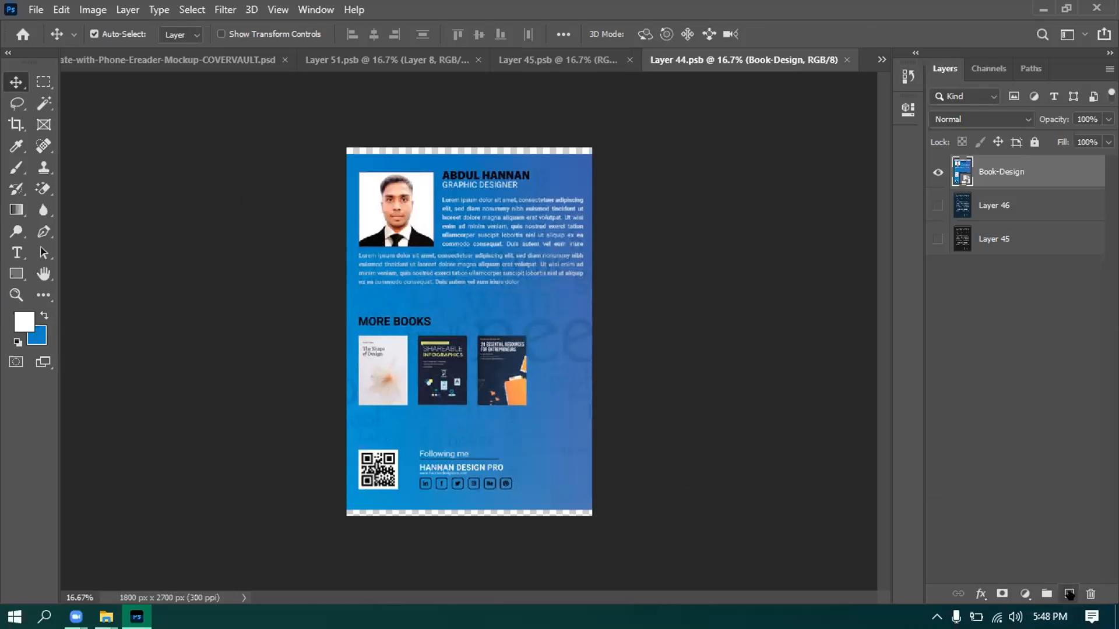
pyautogui.click(1069, 593)
pyautogui.moveTo(1036, 173); pyautogui.dragTo(1042, 290)
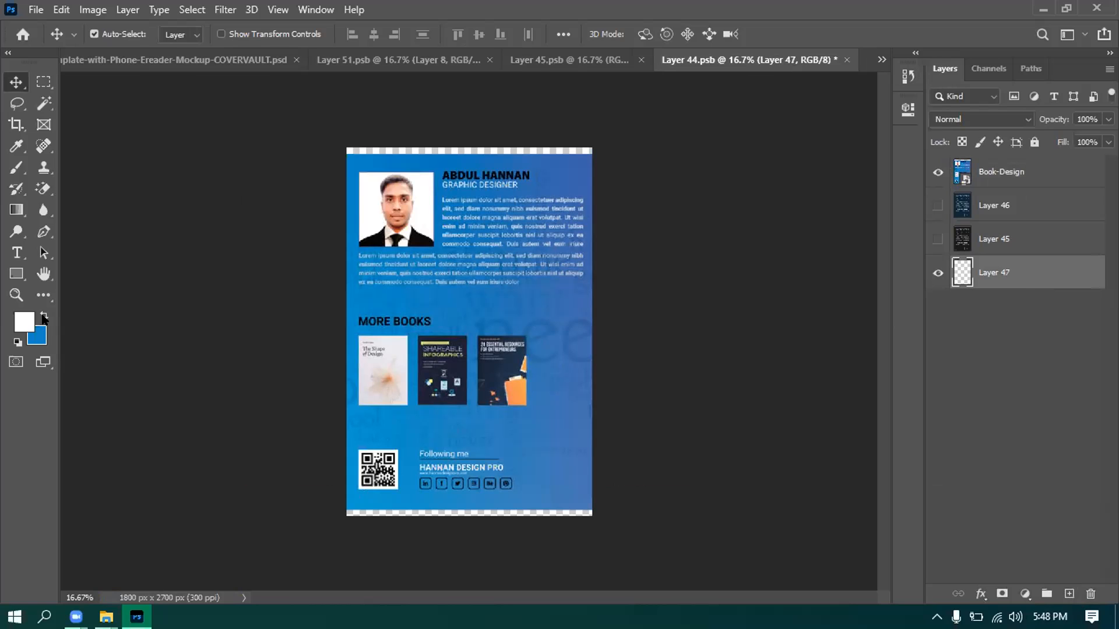
pyautogui.press('ctrl')
pyautogui.hotkey('ctrl', 'BackSpace')
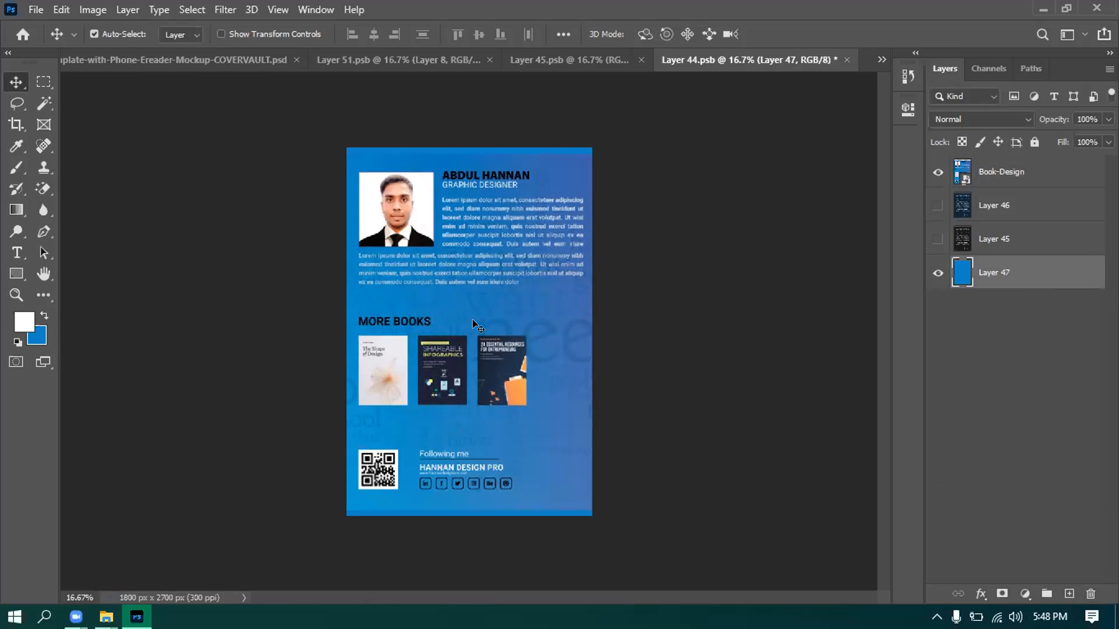
# Copy a full-width strip from the top of Book-Design onto its own layer and move it up to the canvas edge.
pyautogui.click(1008, 171)
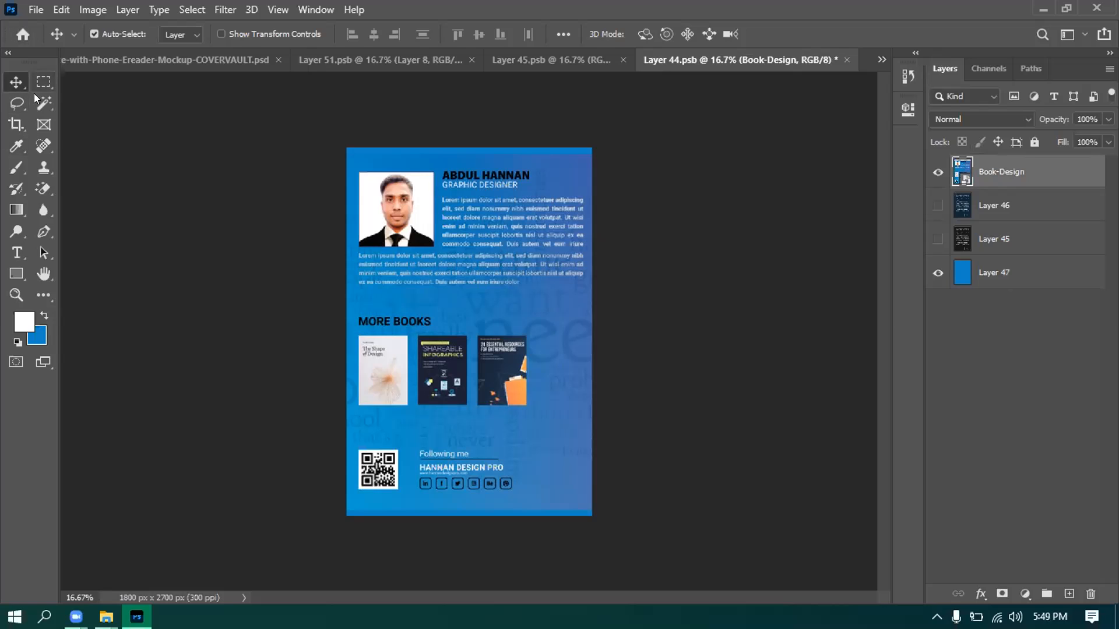
pyautogui.click(42, 88)
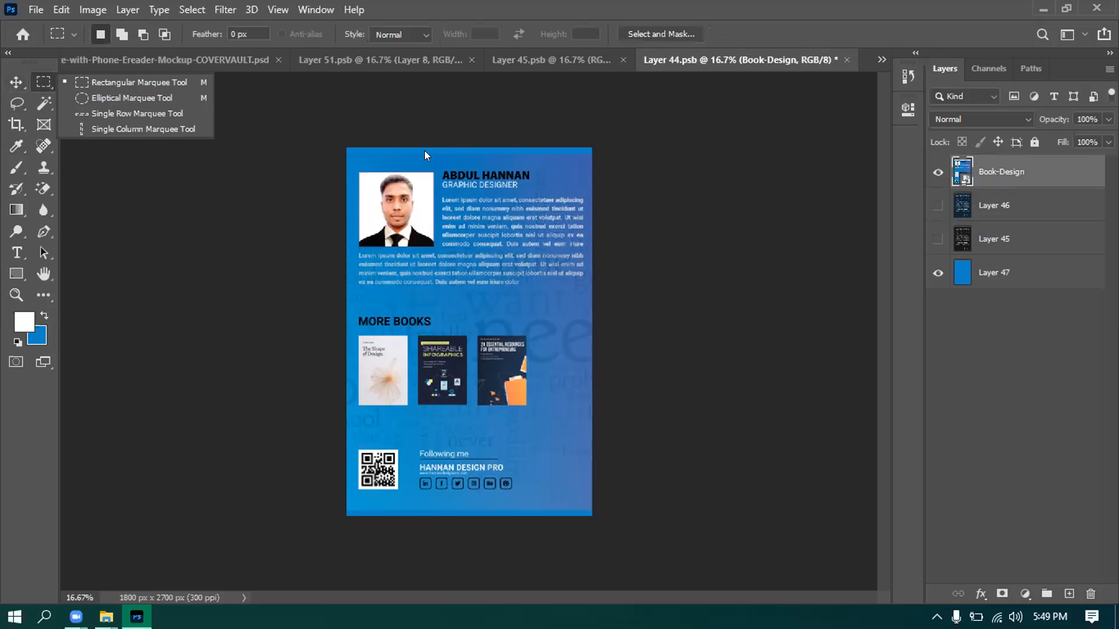
pyautogui.click(46, 86)
pyautogui.rightClick(41, 84)
pyautogui.click(95, 83)
pyautogui.moveTo(347, 148); pyautogui.dragTo(589, 165)
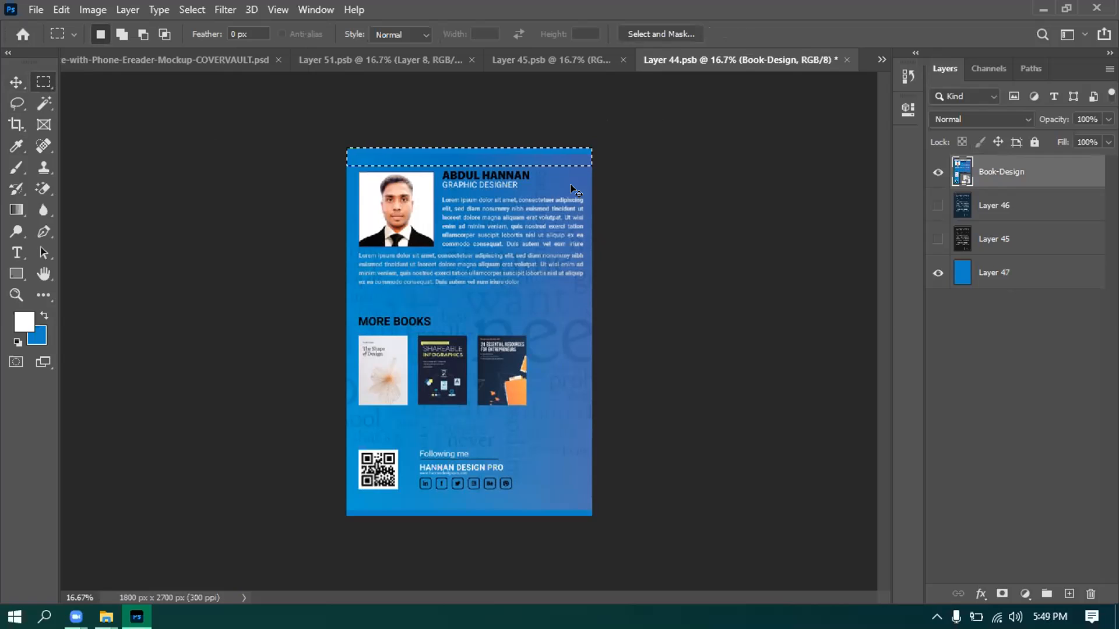
pyautogui.hotkey('ctrl', 'j')
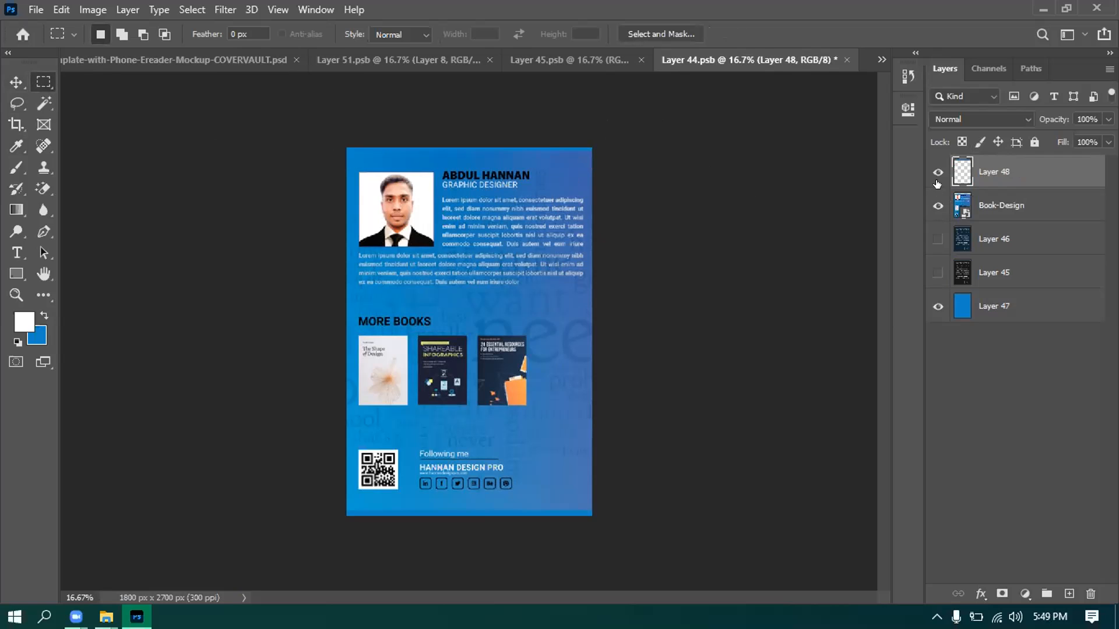
pyautogui.press('v')
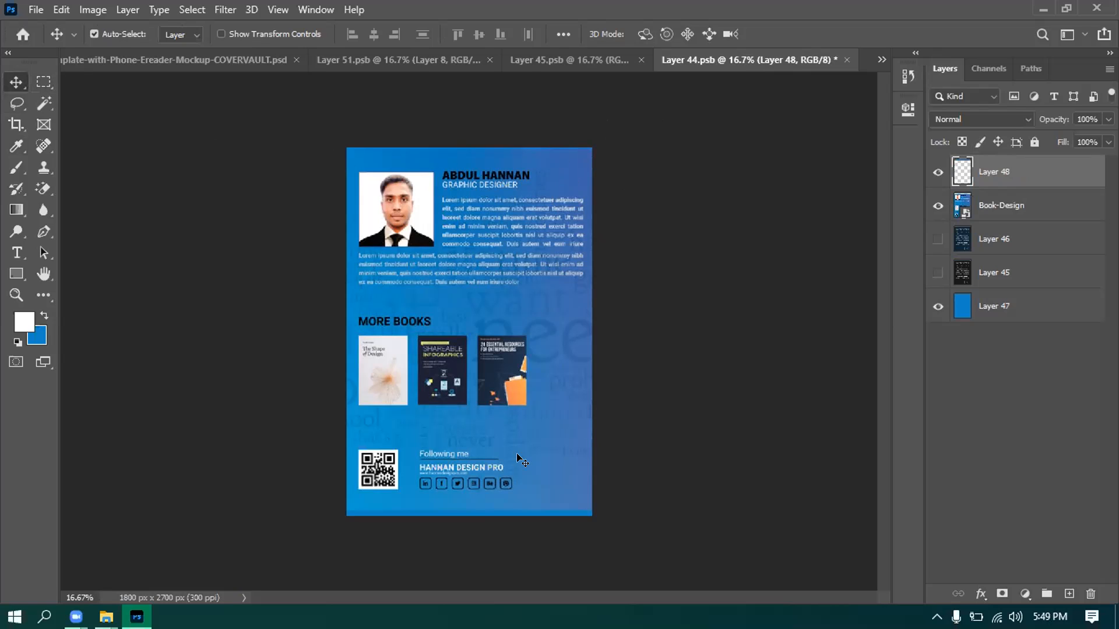
# Copy a full-width strip from the bottom of Book-Design onto its own layer, move it down to the canvas edge, and save the file.
pyautogui.click(1019, 206)
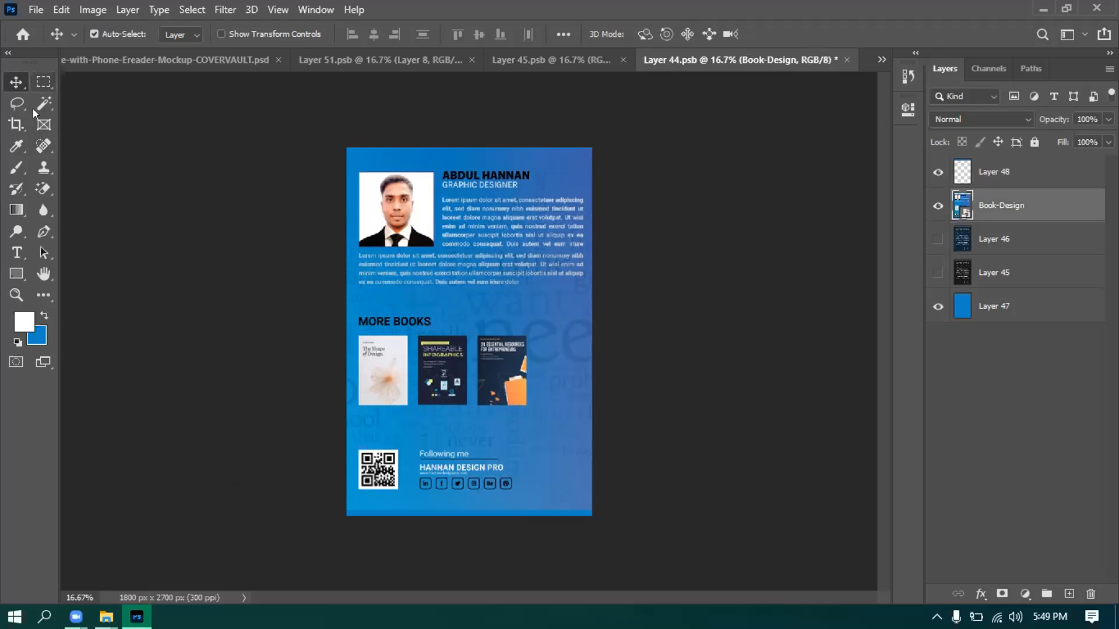
pyautogui.press('m')
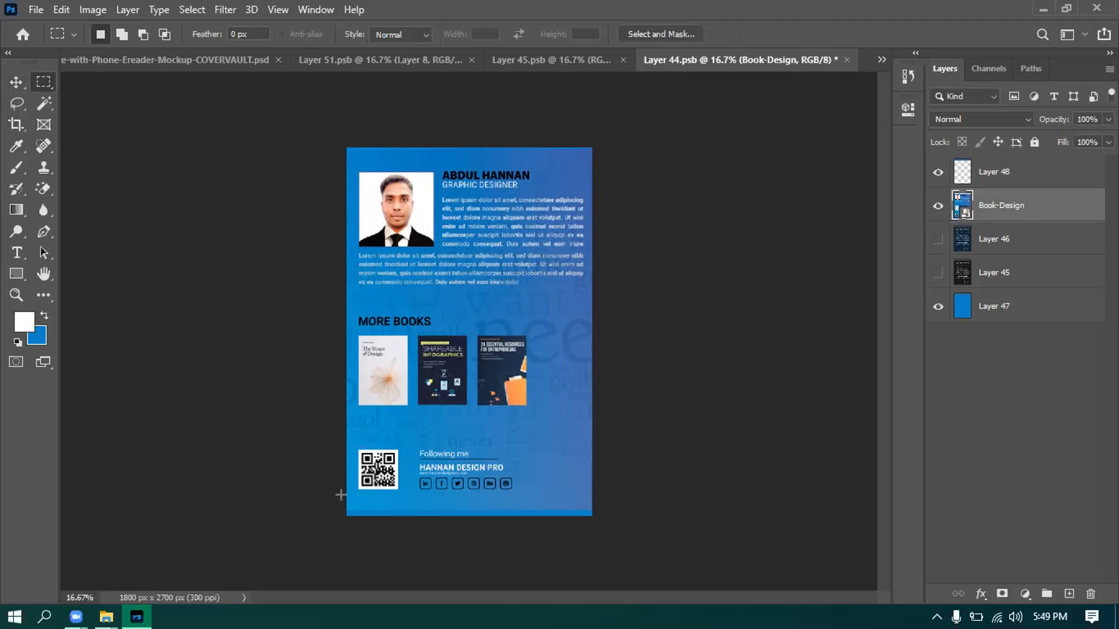
pyautogui.moveTo(348, 500); pyautogui.dragTo(611, 512)
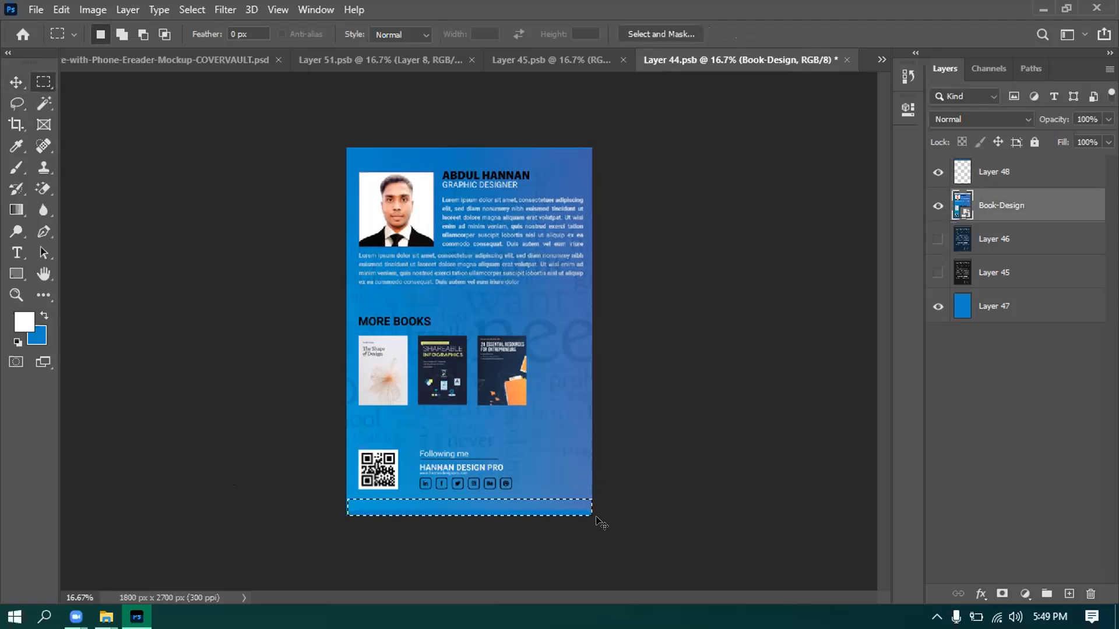
pyautogui.hotkey('ctrl', 'j')
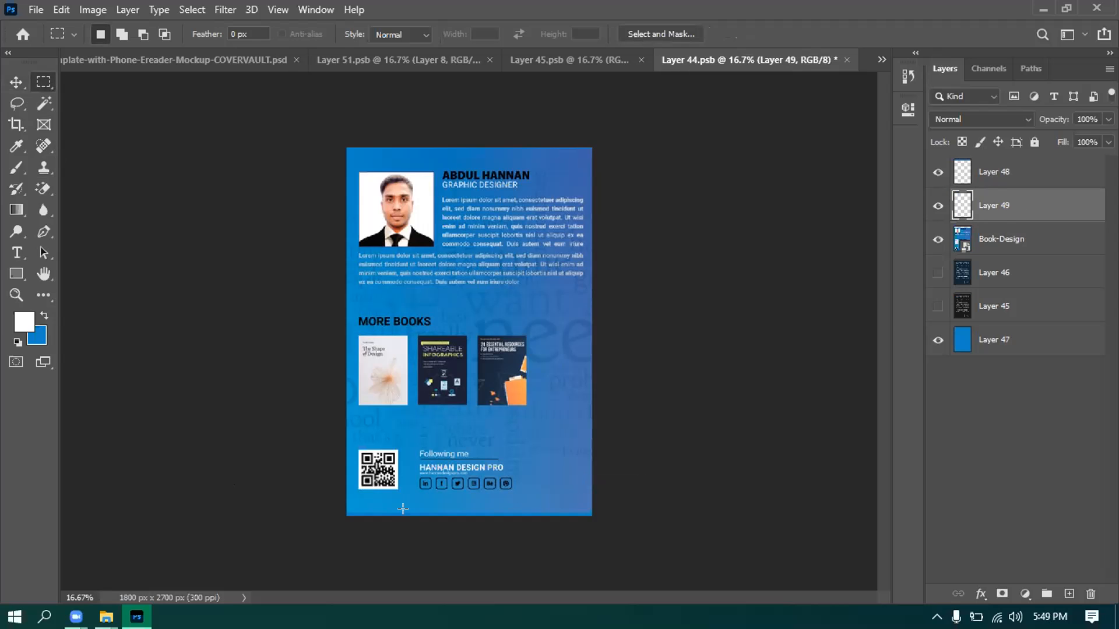
pyautogui.press('v')
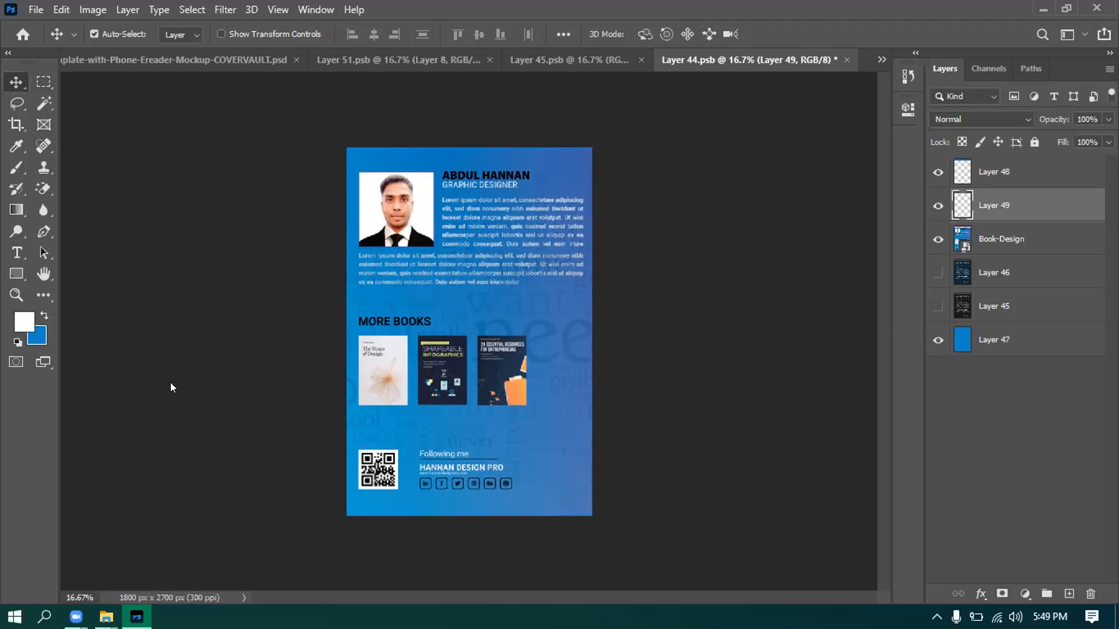
pyautogui.click(217, 221)
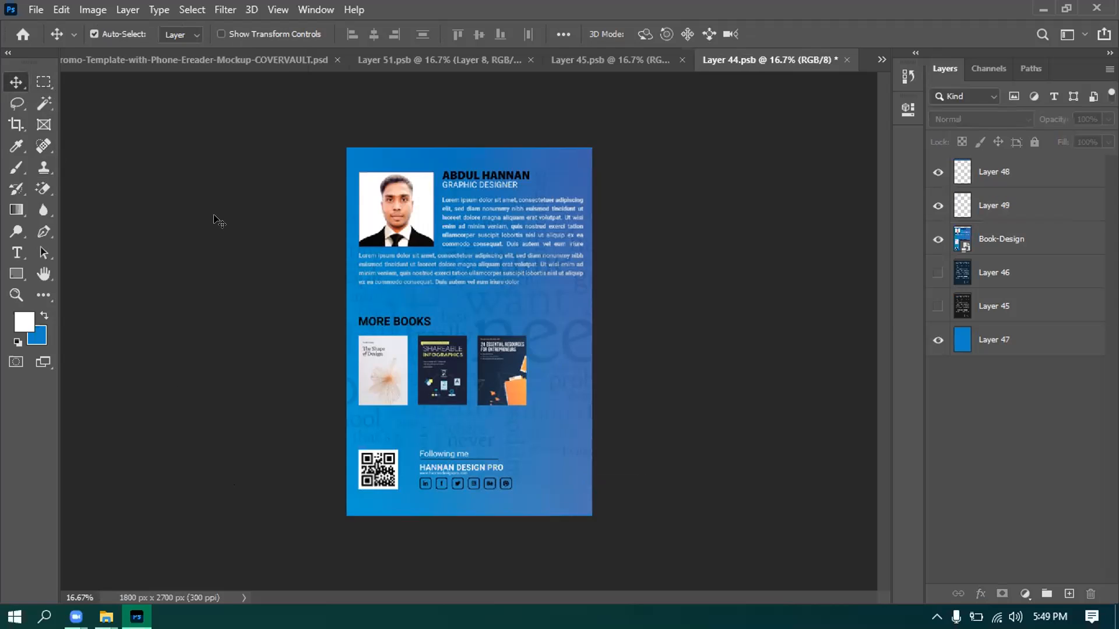
pyautogui.hotkey('ctrl', 's')
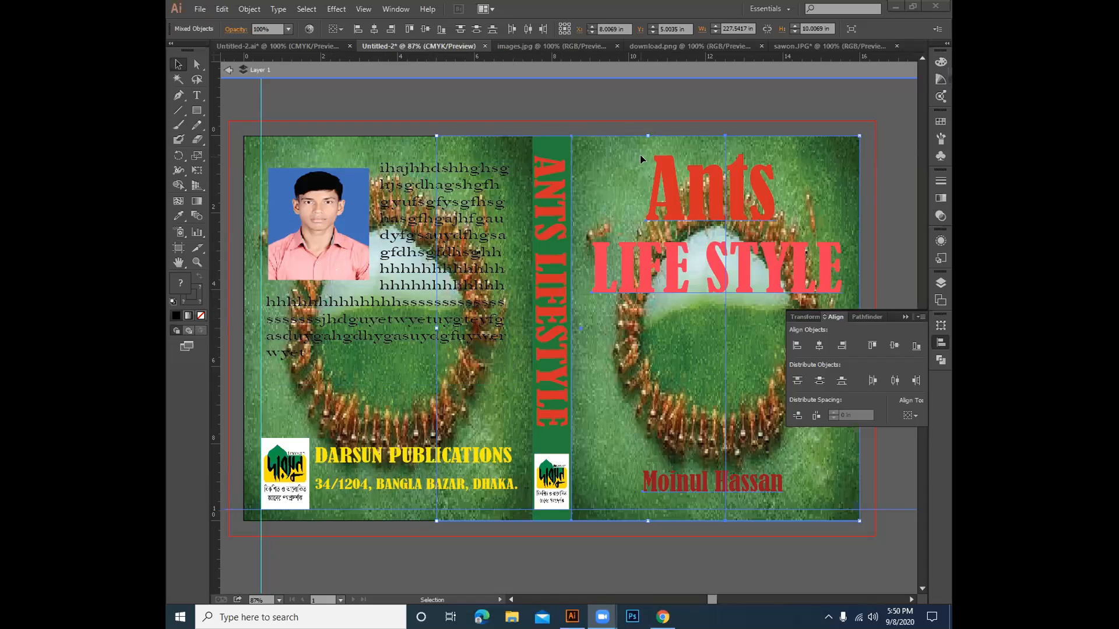
# In Illustrator, shift the selected Ants Life Style cover artwork slightly to X 8 in, Y 5 in, and deselect it.
pyautogui.moveTo(606, 149)
pyautogui.mouseDown()
pyautogui.moveTo(611, 178)
pyautogui.moveTo(639, 179)
pyautogui.moveTo(617, 192)
pyautogui.moveTo(596, 174)
pyautogui.moveTo(605, 160)
pyautogui.mouseUp()
pyautogui.rightClick(606, 160)
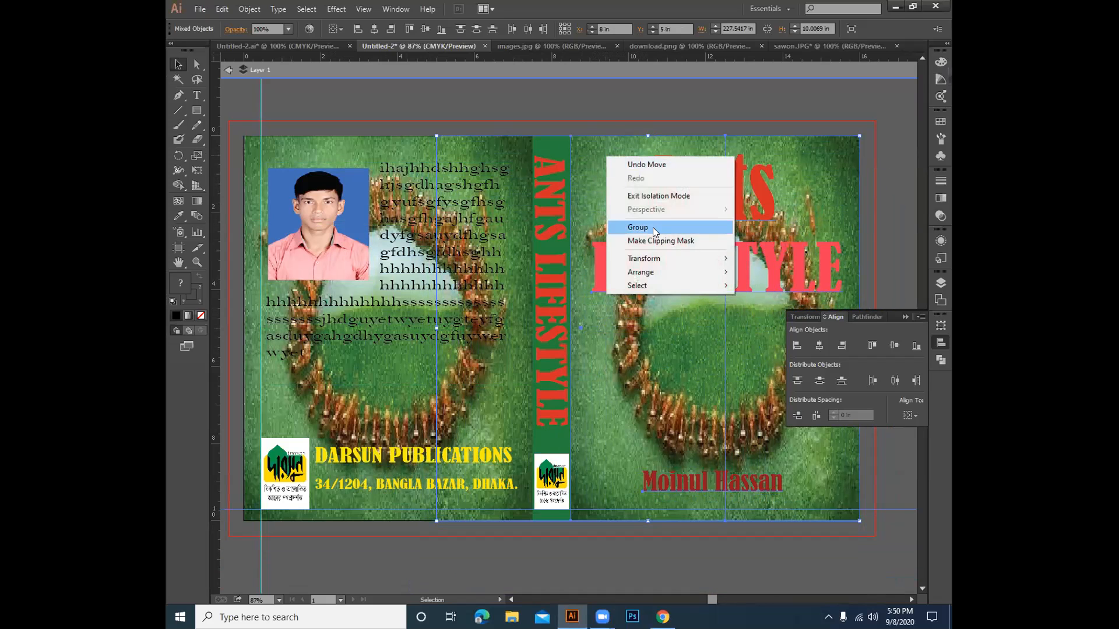
pyautogui.moveTo(867, 127); pyautogui.dragTo(527, 524)
pyautogui.rightClick(629, 395)
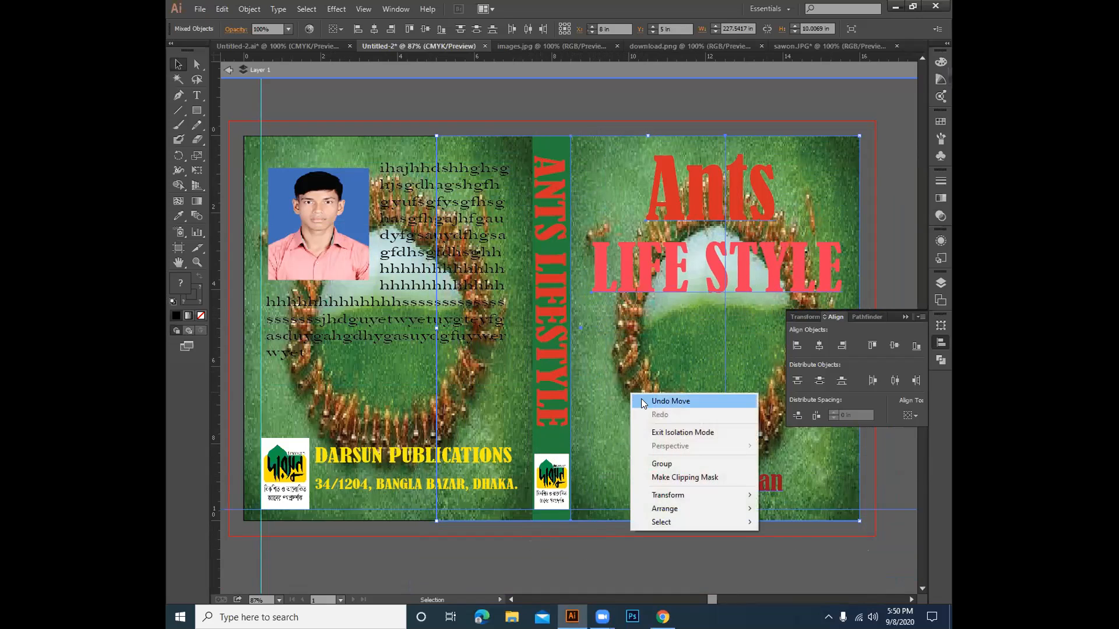
pyautogui.click(603, 569)
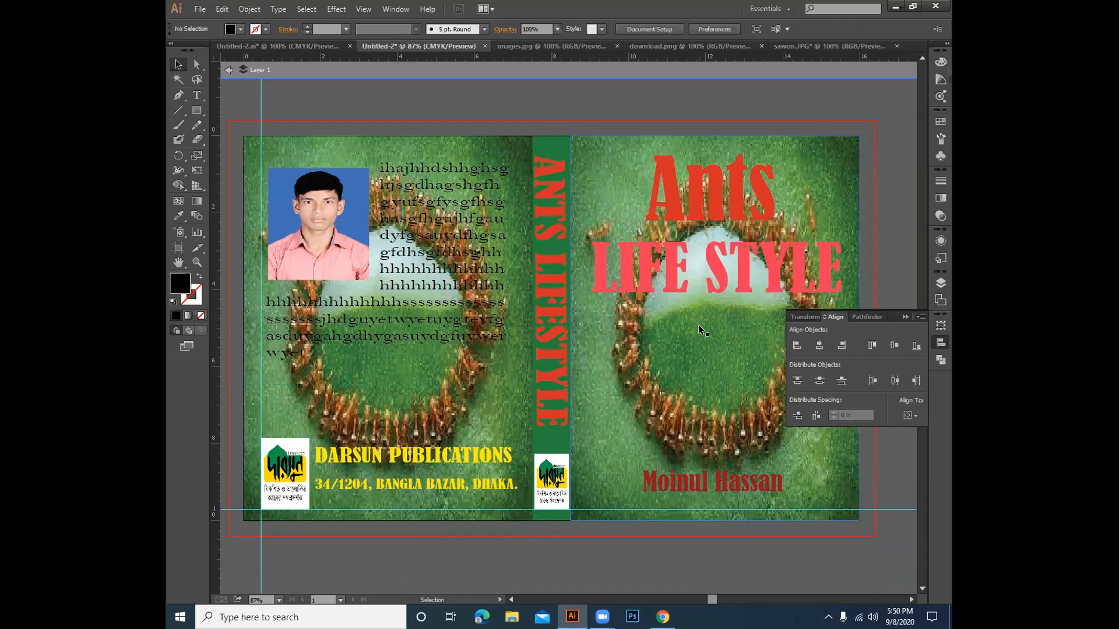
# Exit isolation mode on the book cover, and select the back cover image, description text and front cover image in turn to inspect them.
pyautogui.click(228, 70)
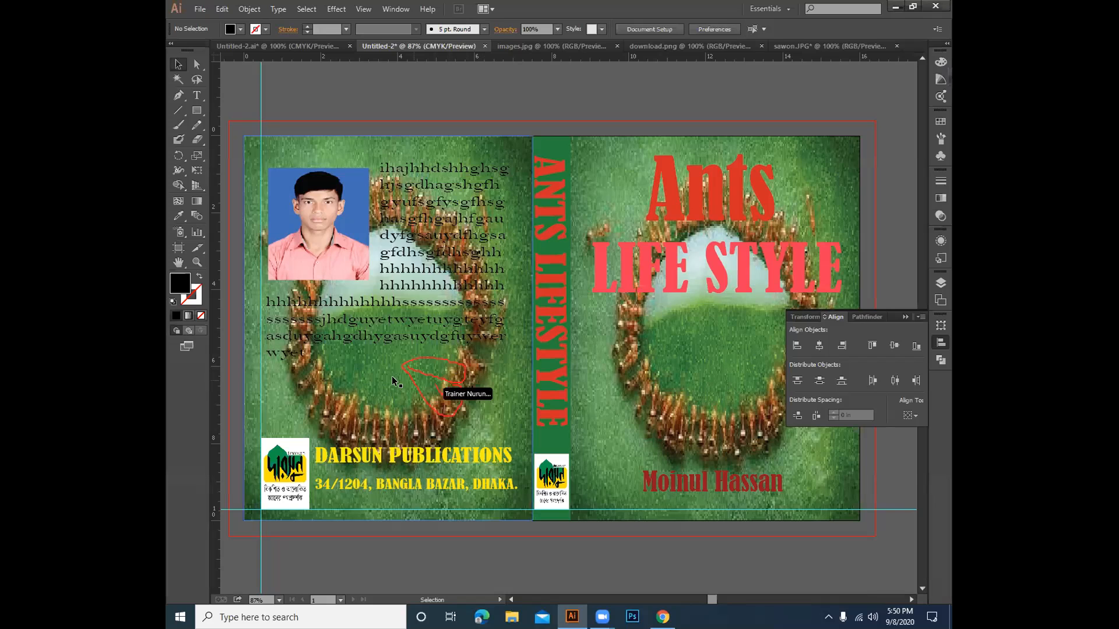
pyautogui.moveTo(370, 380)
pyautogui.mouseDown()
pyautogui.moveTo(406, 388)
pyautogui.moveTo(370, 376)
pyautogui.mouseUp()
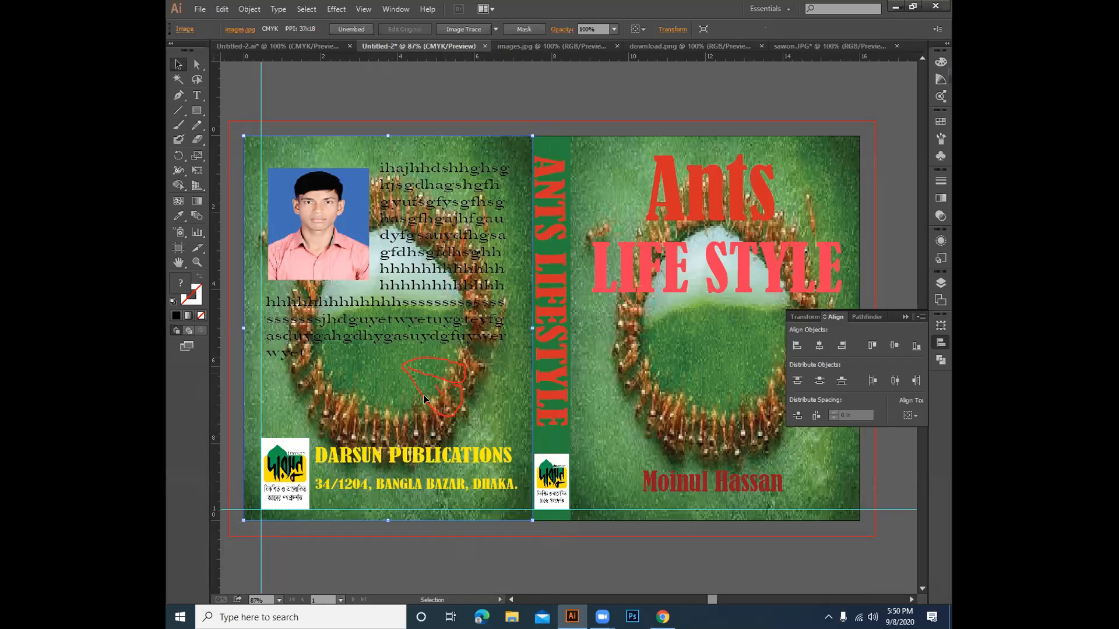
pyautogui.click(460, 379)
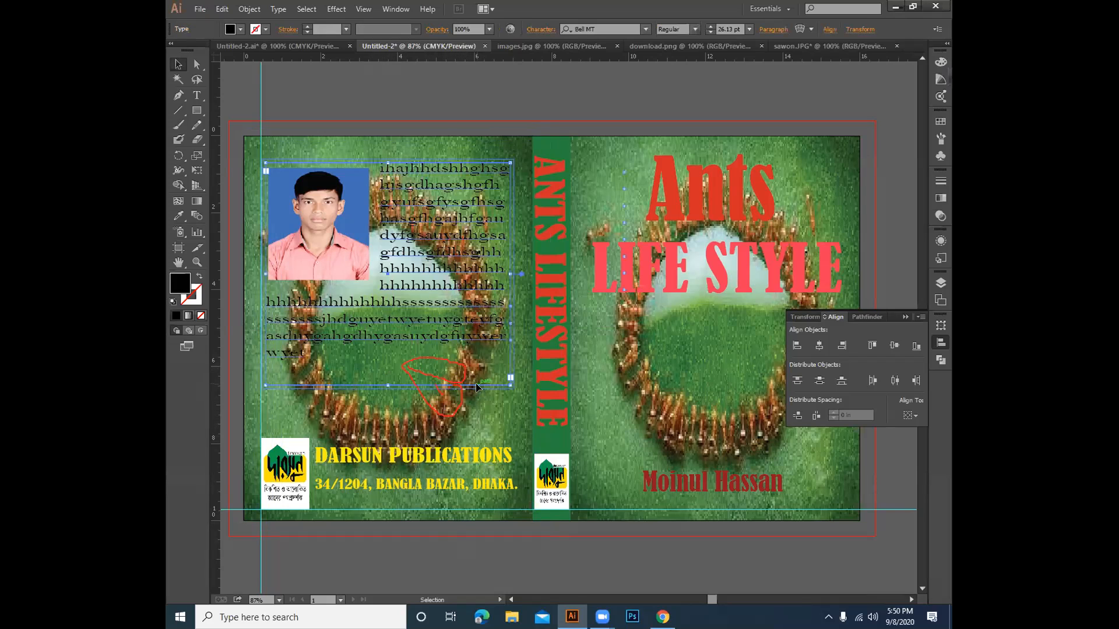
pyautogui.click(487, 410)
pyautogui.click(580, 382)
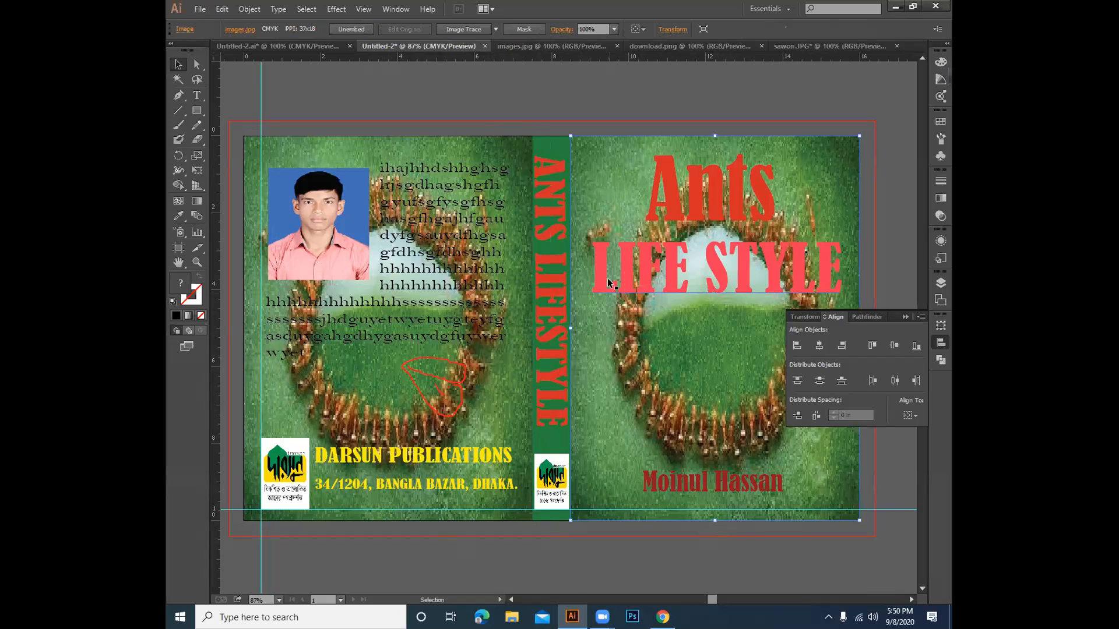
pyautogui.moveTo(671, 107); pyautogui.dragTo(591, 252)
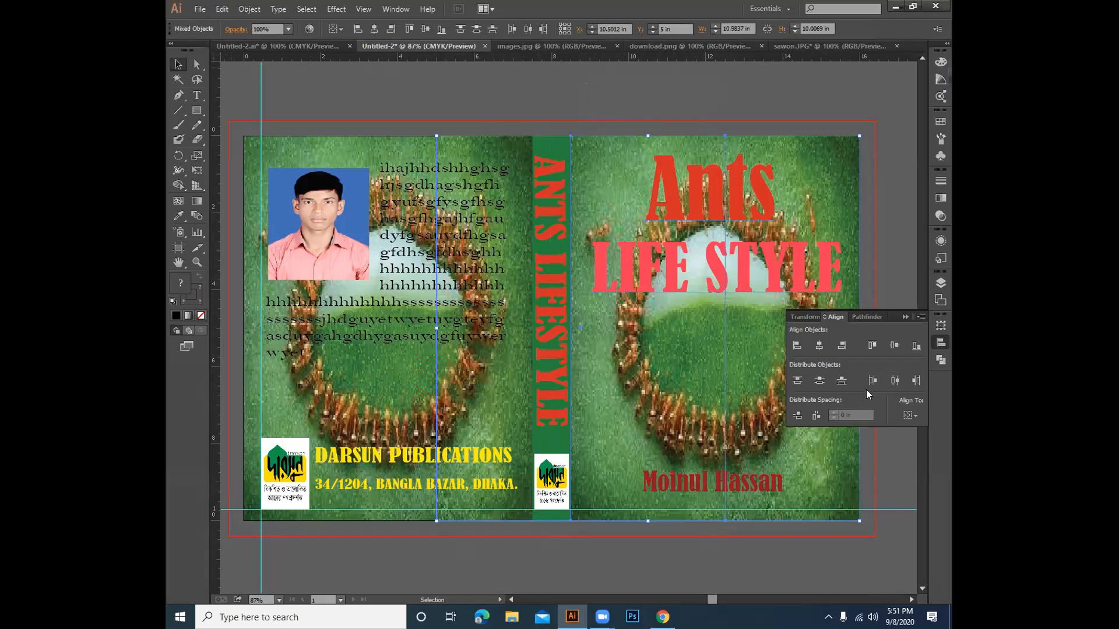
pyautogui.rightClick(644, 236)
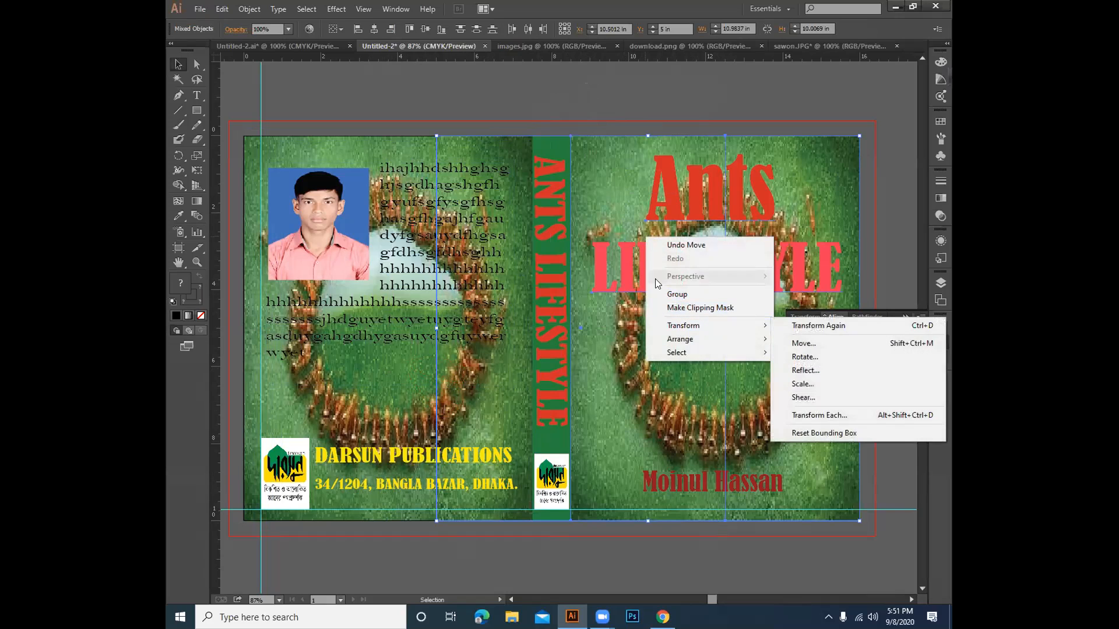
pyautogui.click(609, 99)
pyautogui.click(610, 99)
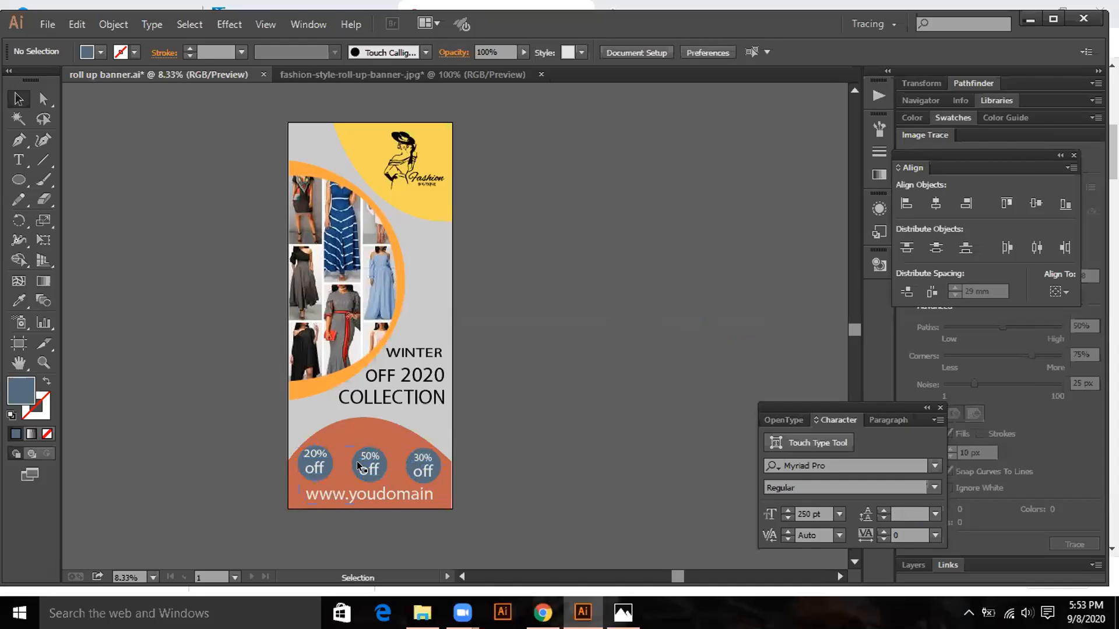
# In the roll up banner, shift the three discount badges and the website text slightly upward, and deselect them.
pyautogui.moveTo(357, 460); pyautogui.dragTo(357, 459)
pyautogui.click(644, 317)
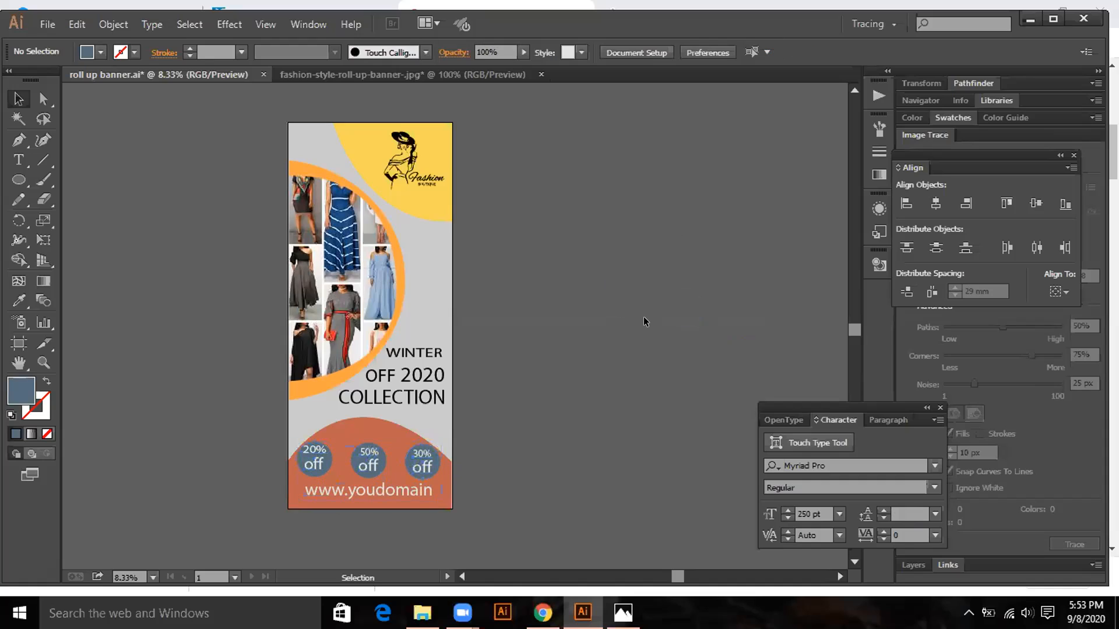